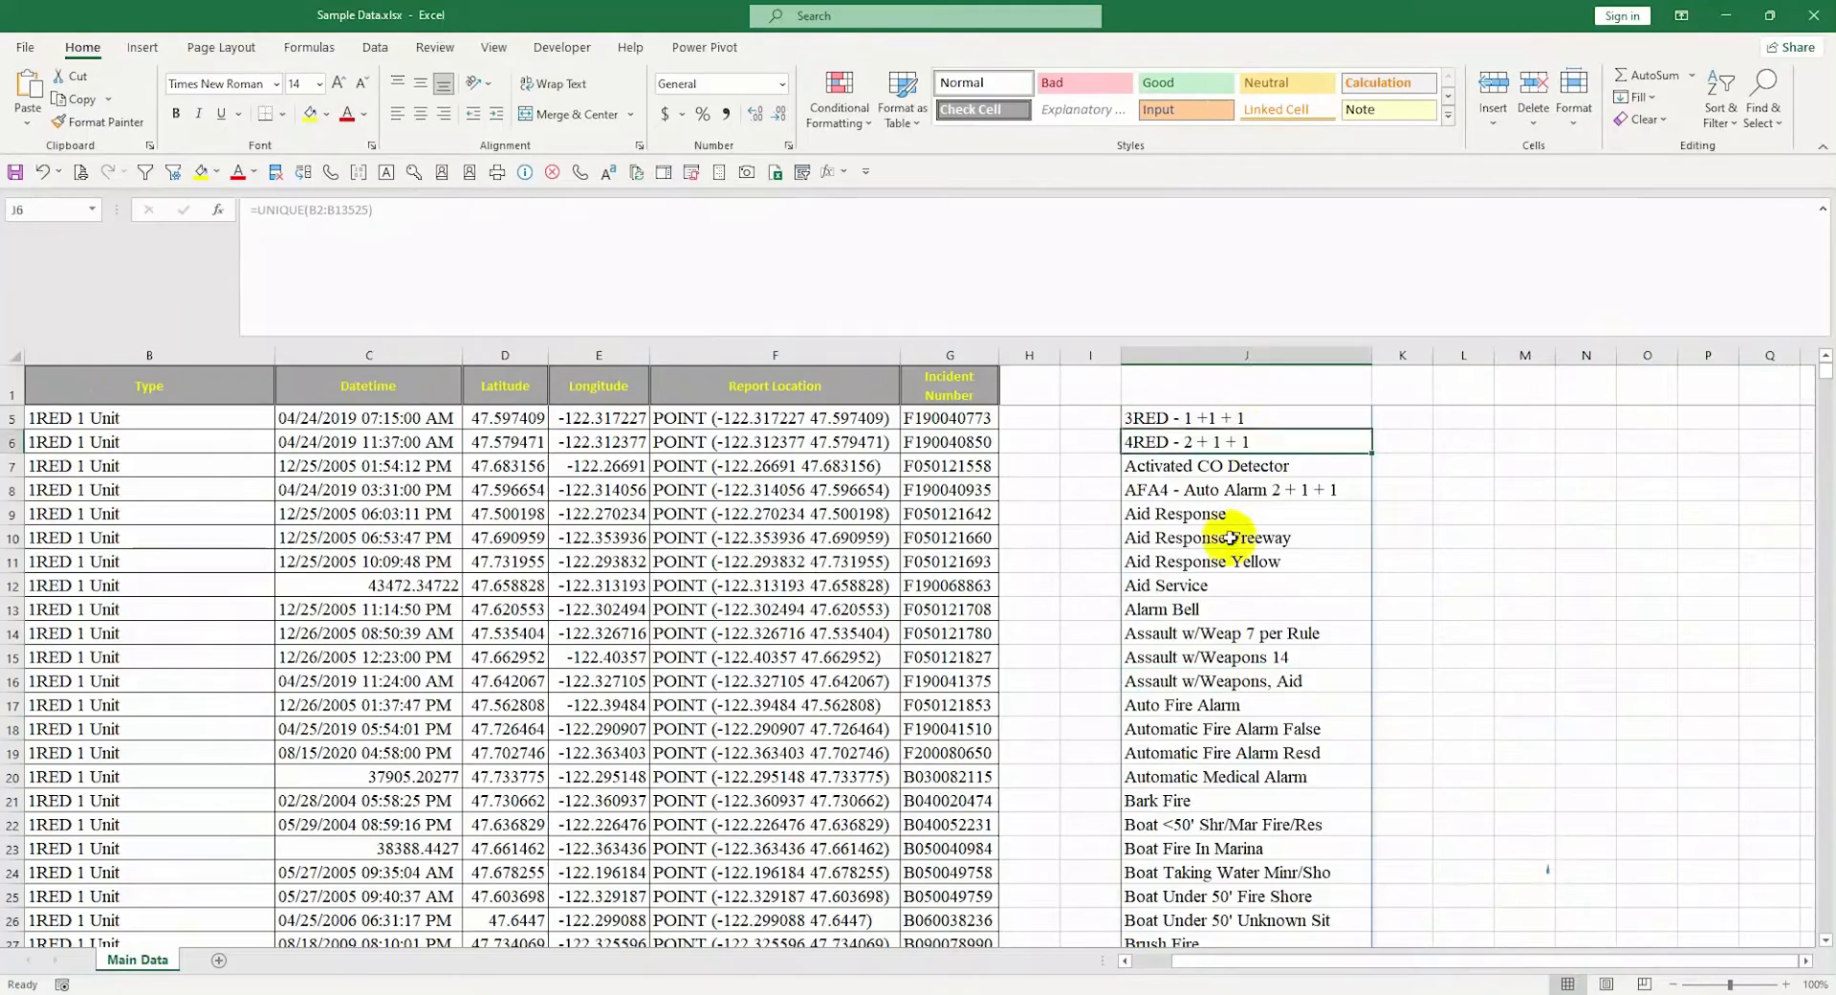
# Select the unique list in column J and the Type column to compare their counts
pyautogui.hotkey('ctrl', 'space')
pyautogui.click(1238, 490)
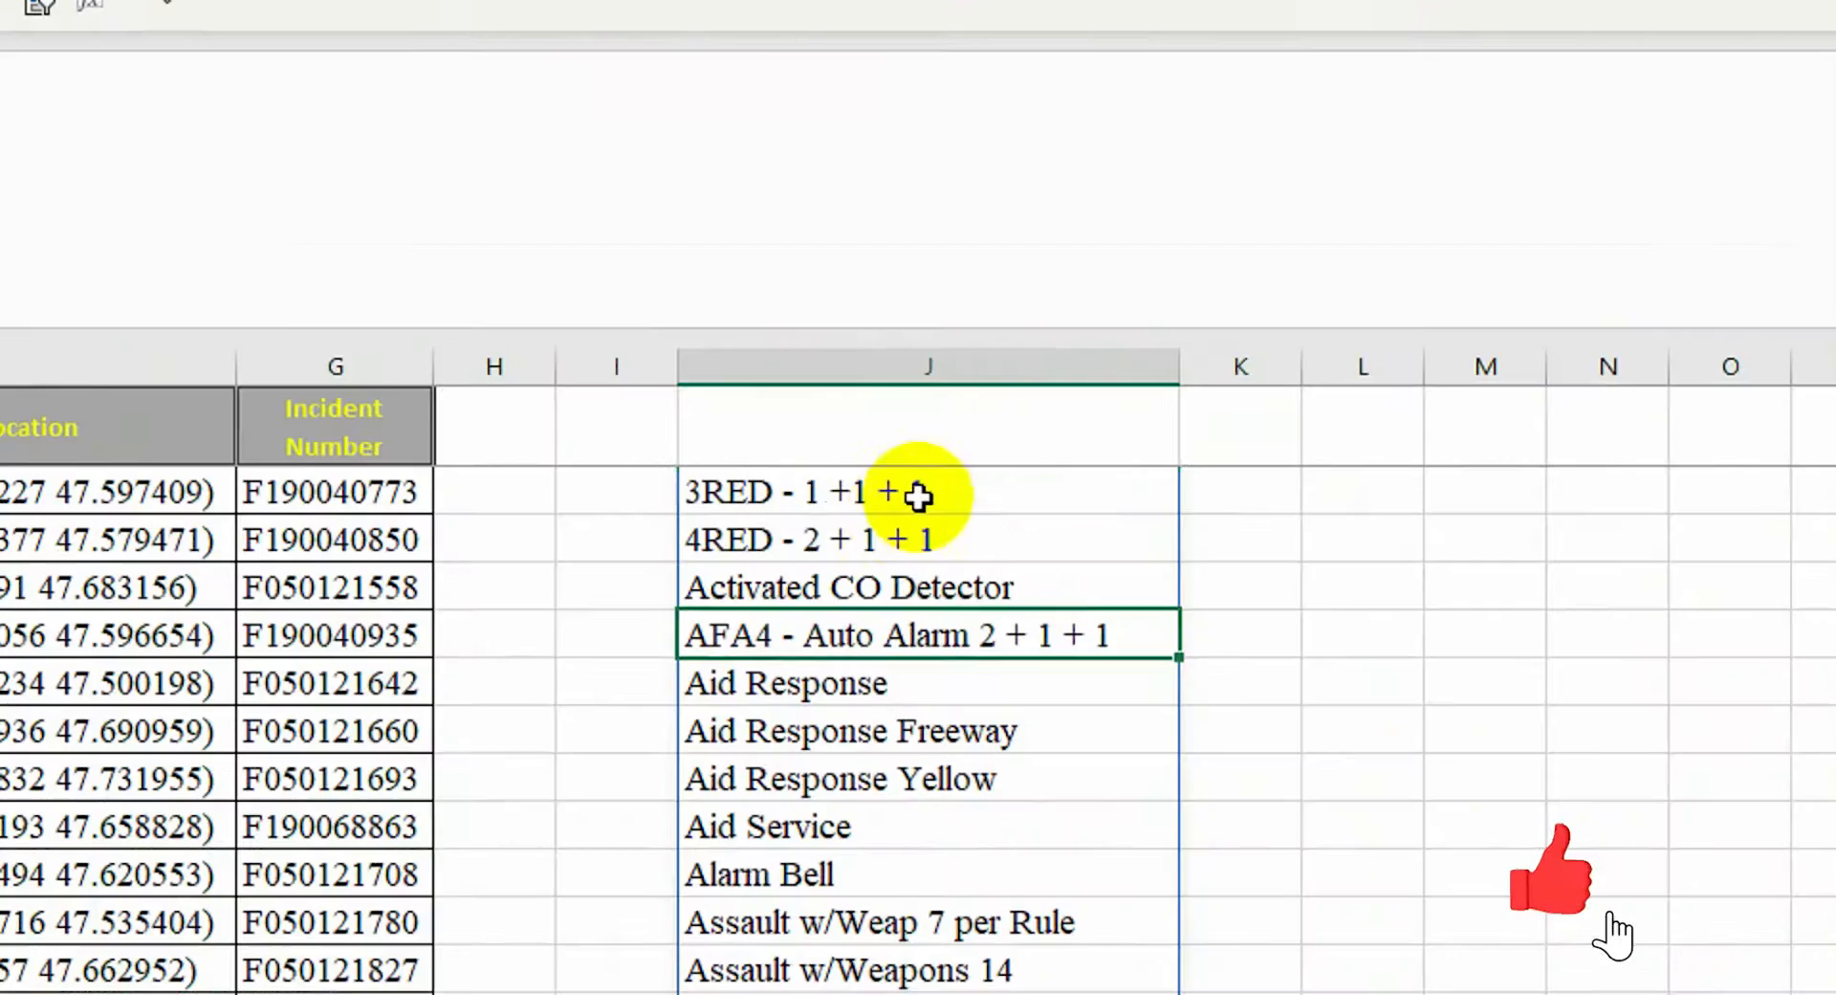
pyautogui.hotkey('ctrl', 'shift', 'Down')
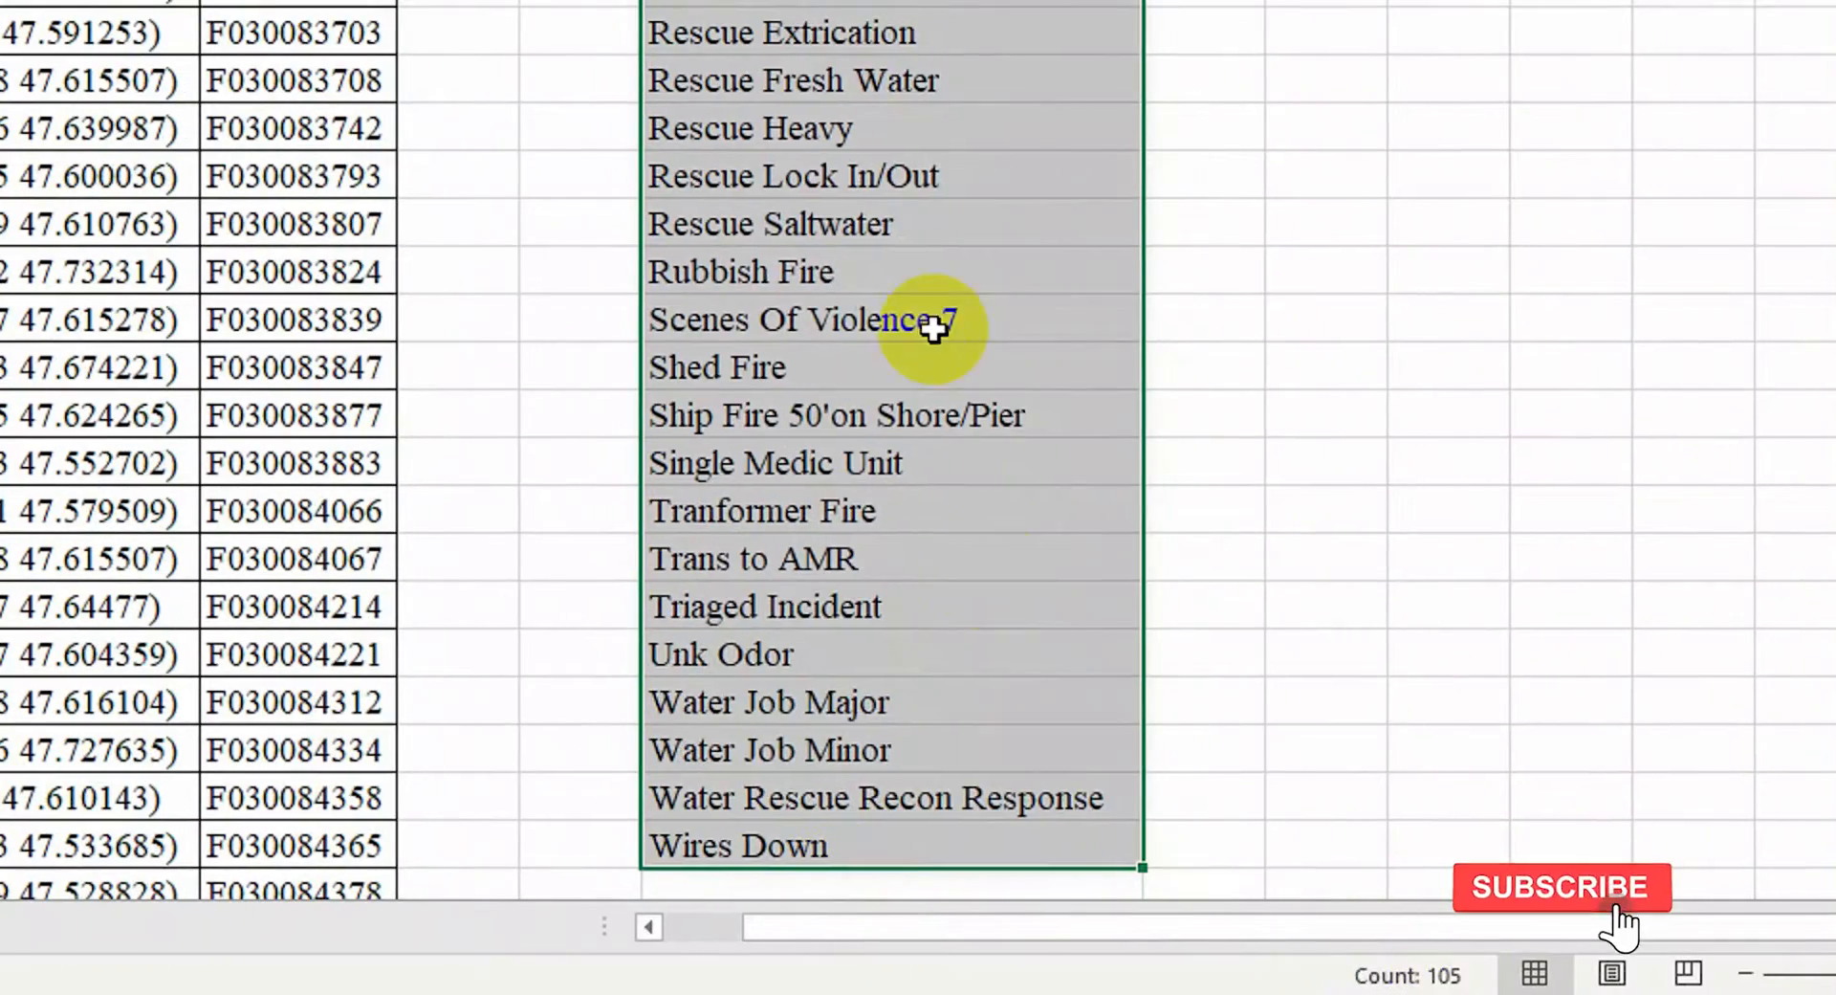
pyautogui.hotkey('ctrl', 'Home')
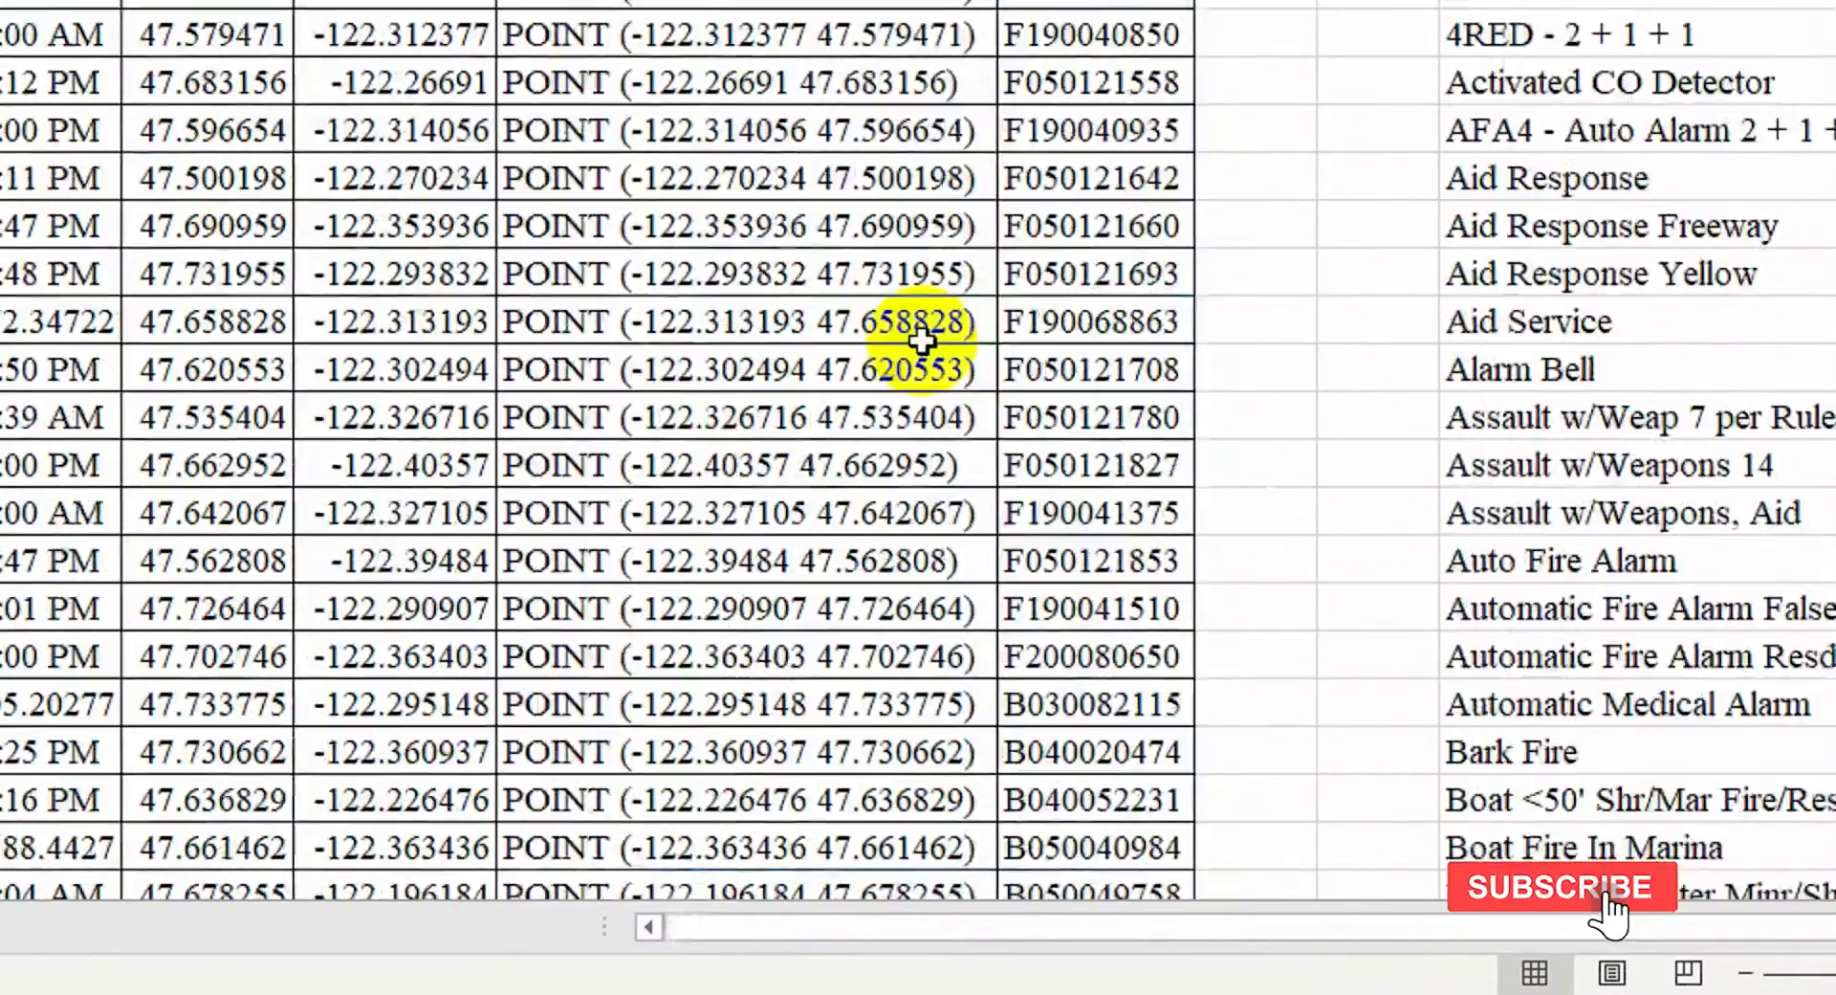
pyautogui.click(371, 239)
pyautogui.hotkey('ctrl', 'shift', 'Down')
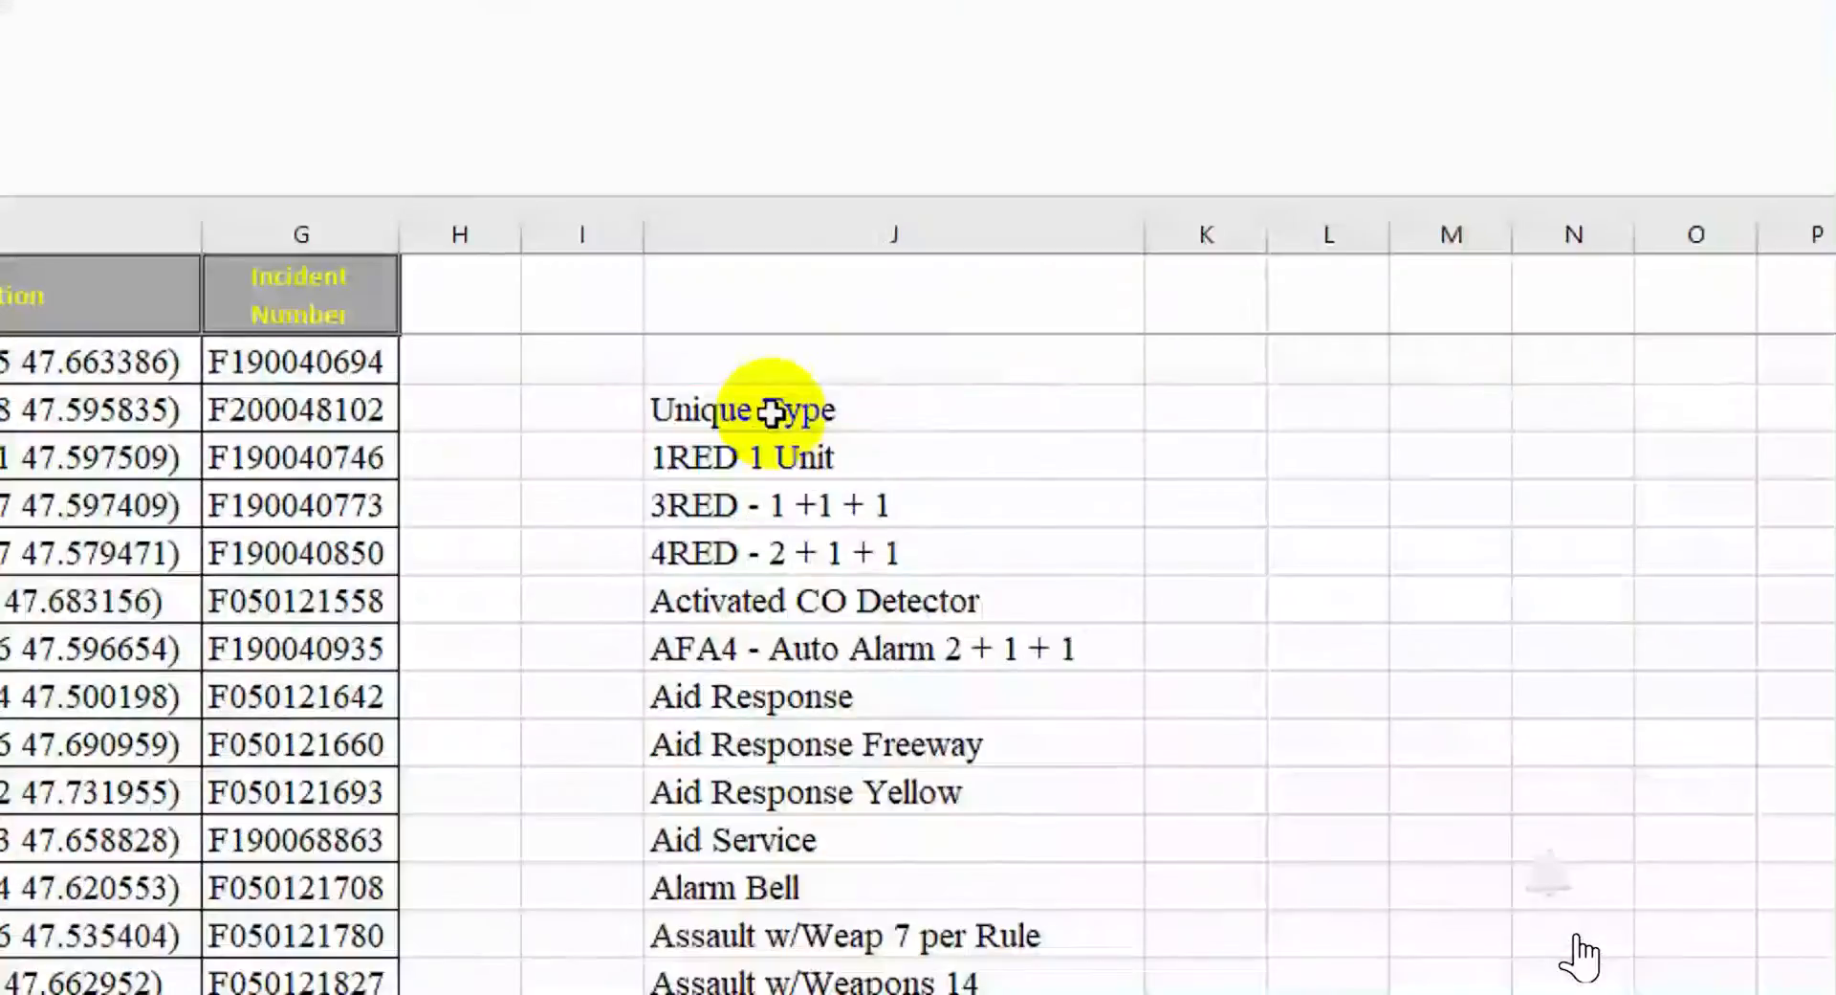
# Shade the Unique Type heading yellow and enter 'Search Value' in L1
pyautogui.click(770, 414)
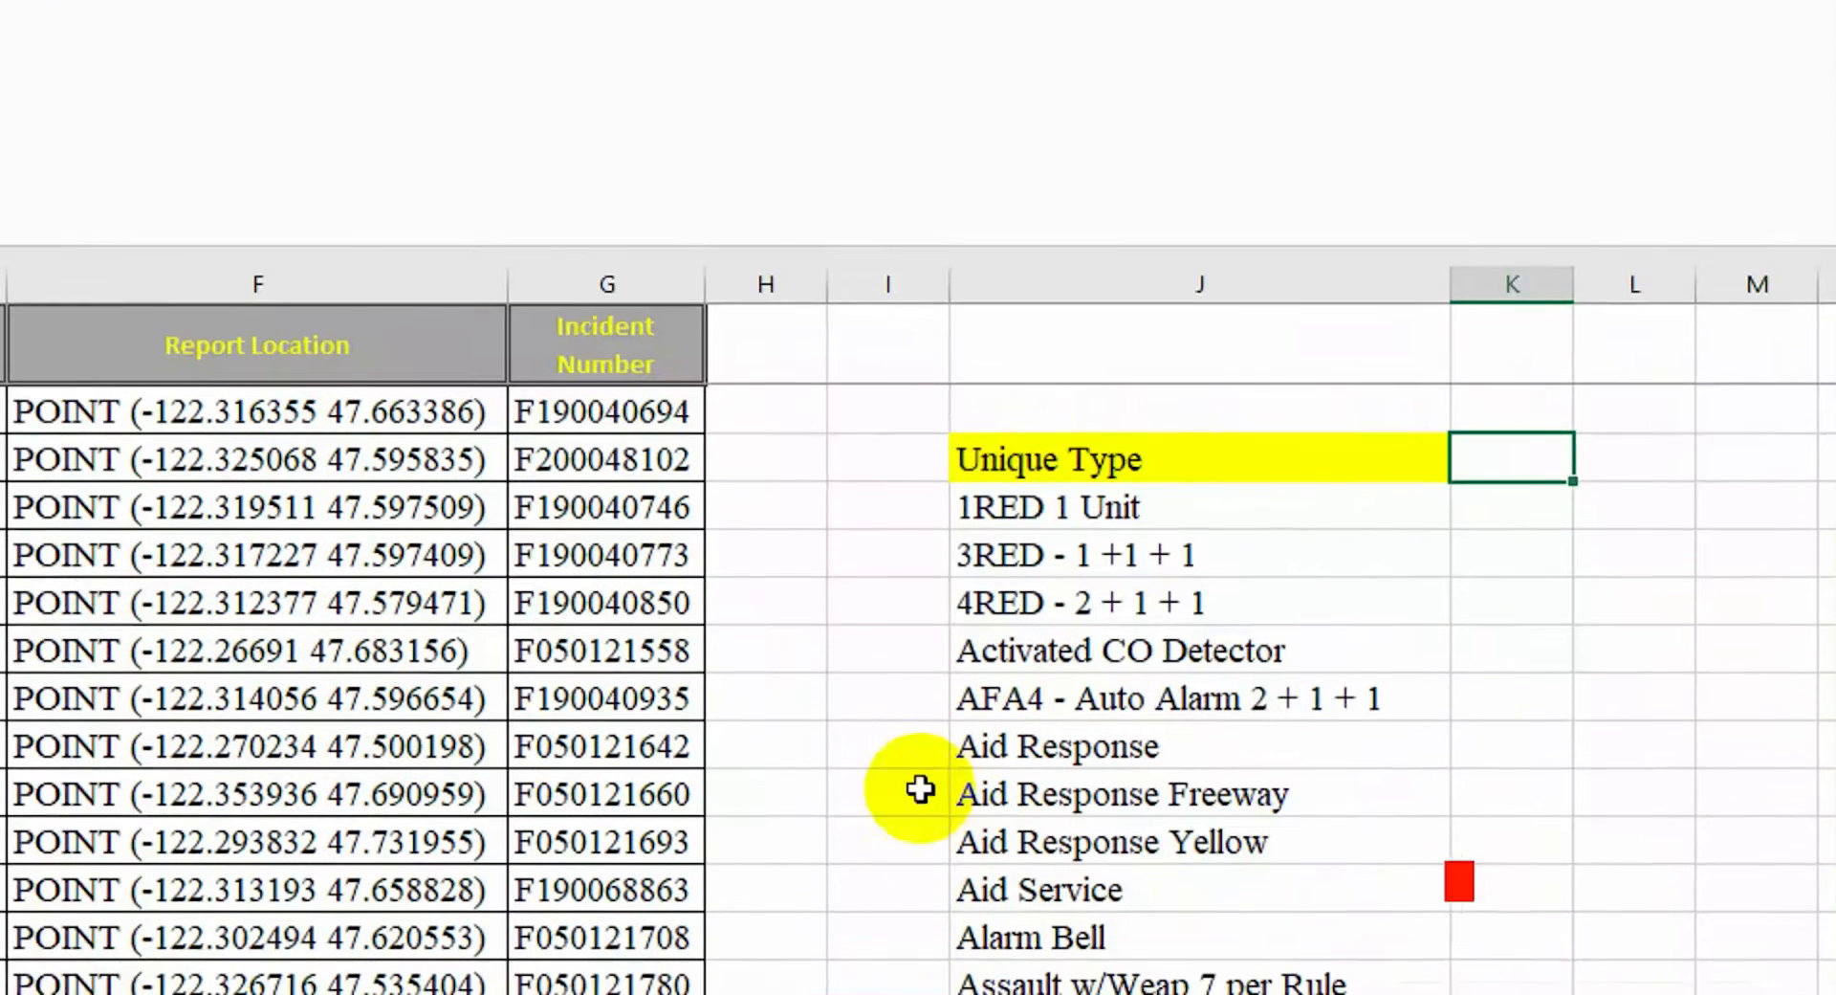
pyautogui.click(1451, 406)
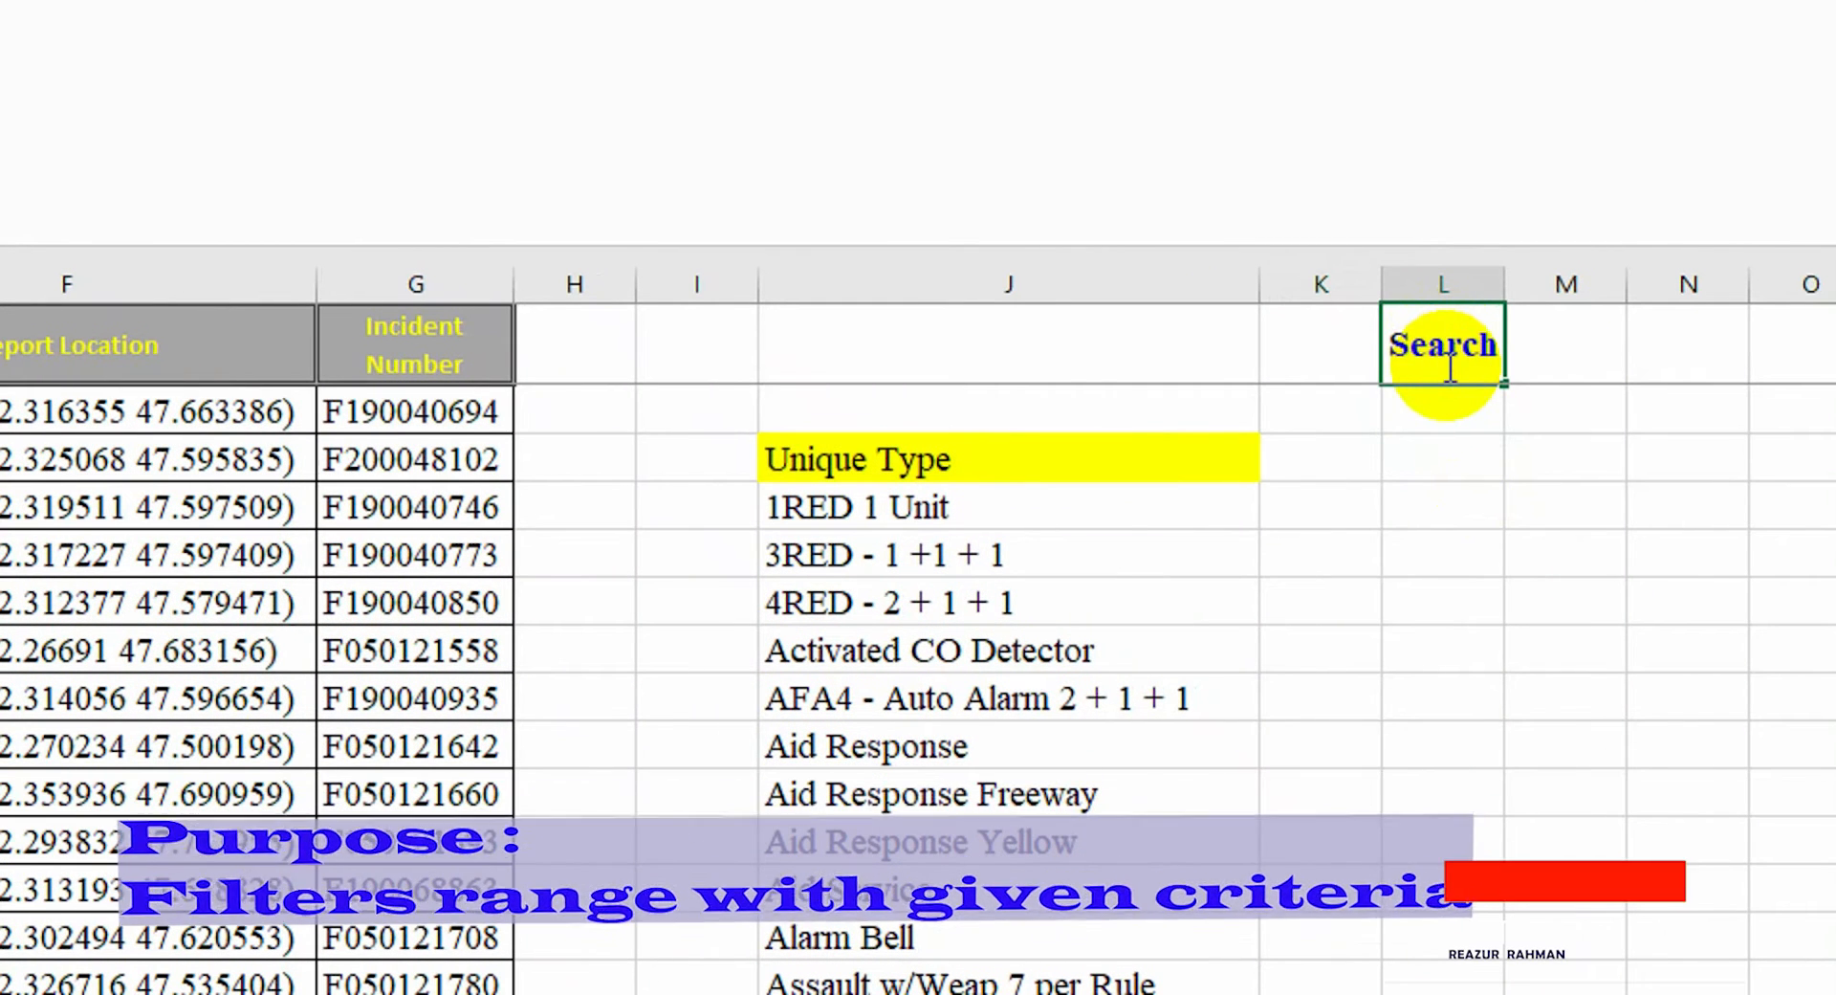
pyautogui.press('Tab')
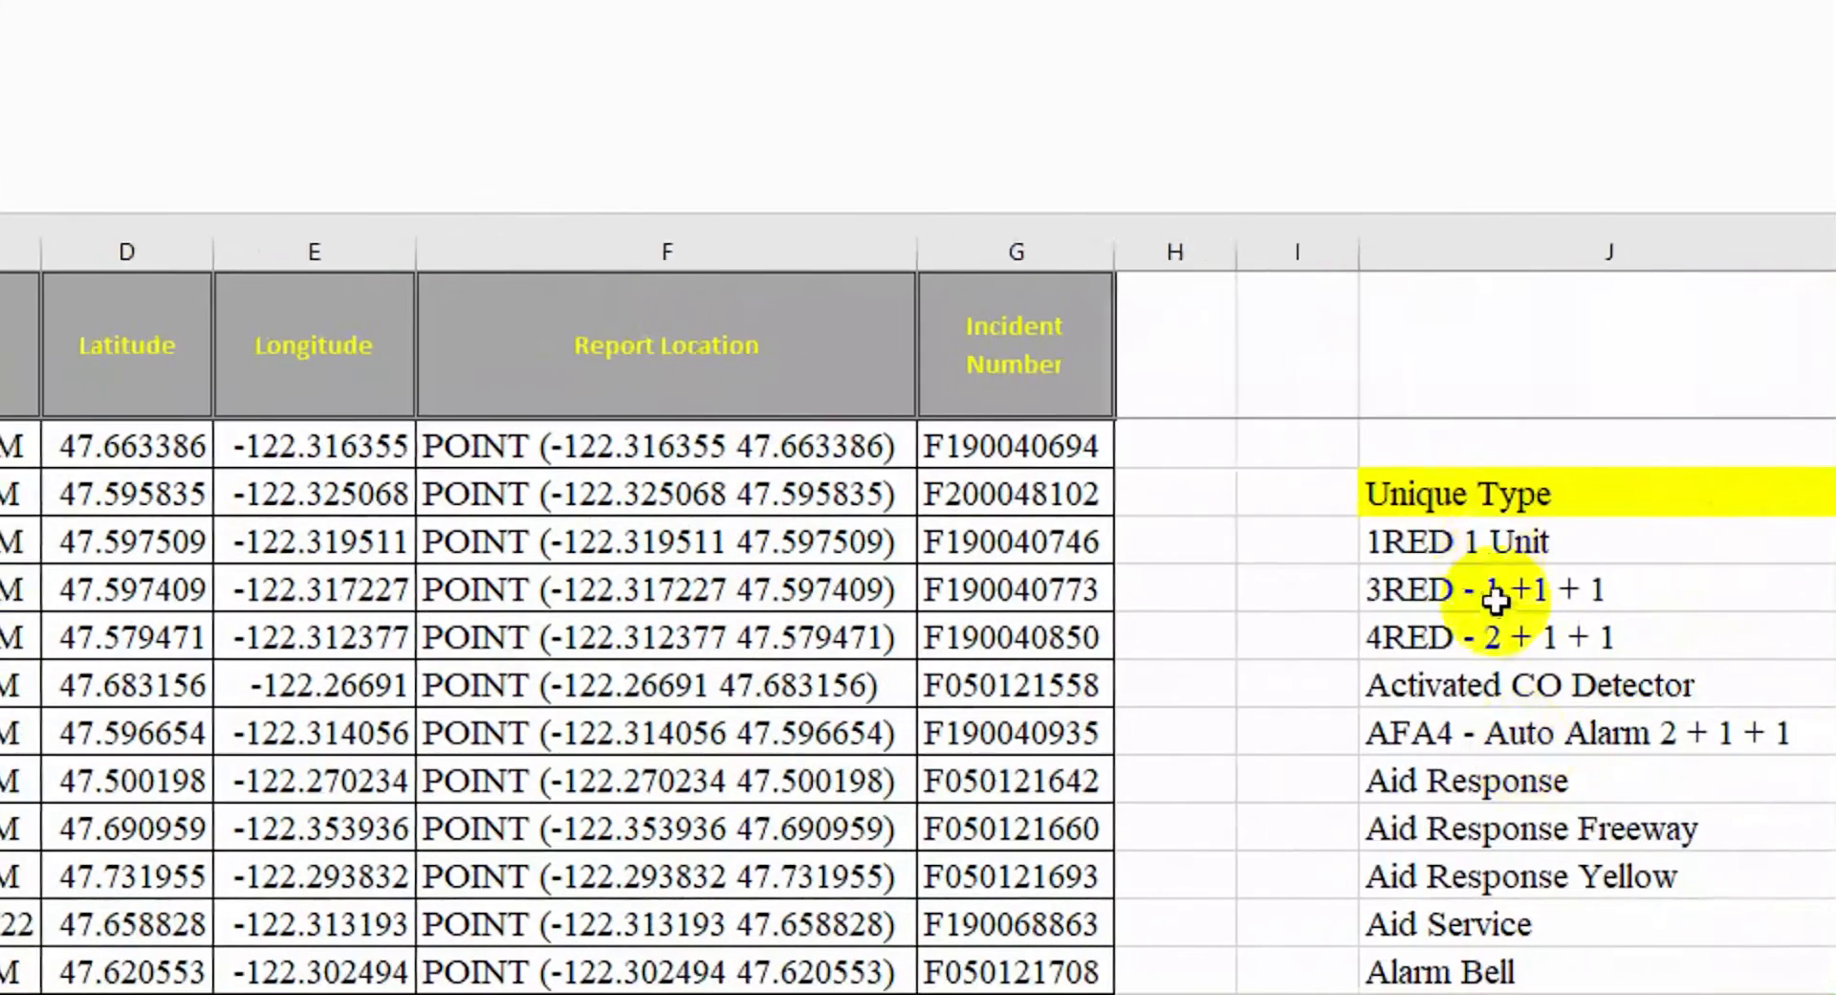
# Copy the 1RED 1 Unit entry into M1 as the search value
pyautogui.click(1530, 541)
pyautogui.rightClick(1526, 543)
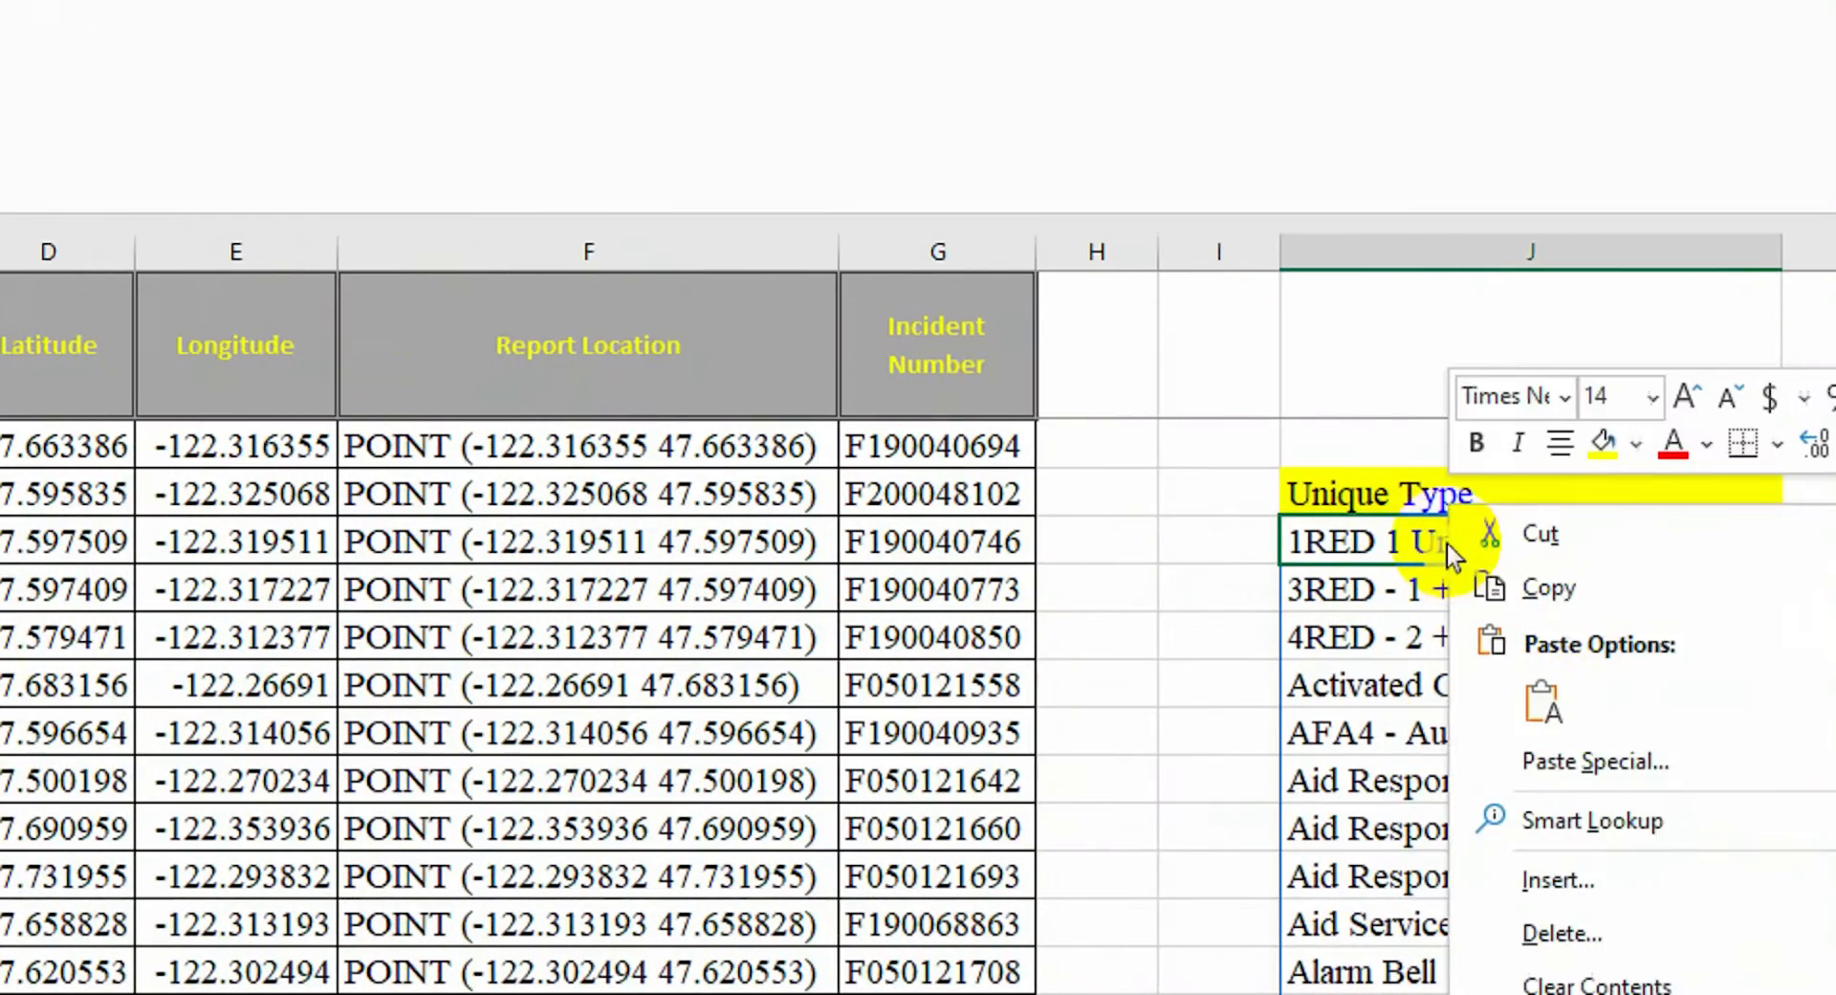
pyautogui.click(1548, 587)
pyautogui.rightClick(1495, 343)
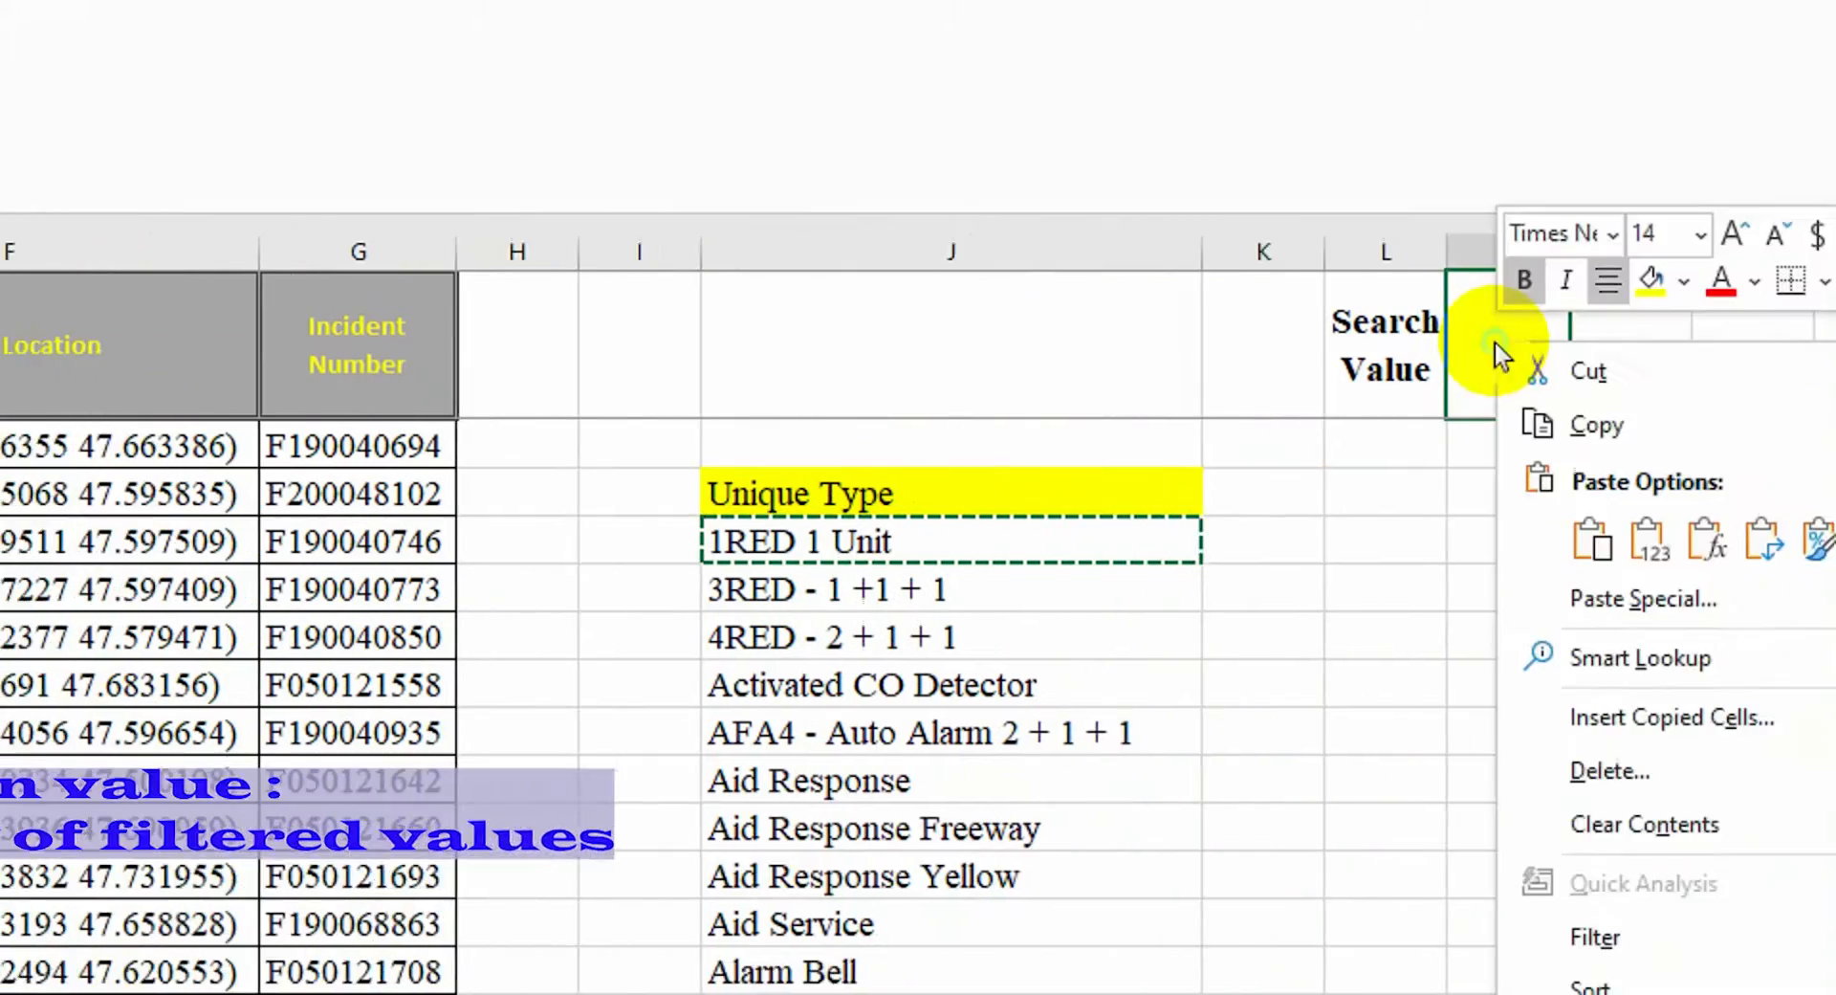
pyautogui.click(1481, 536)
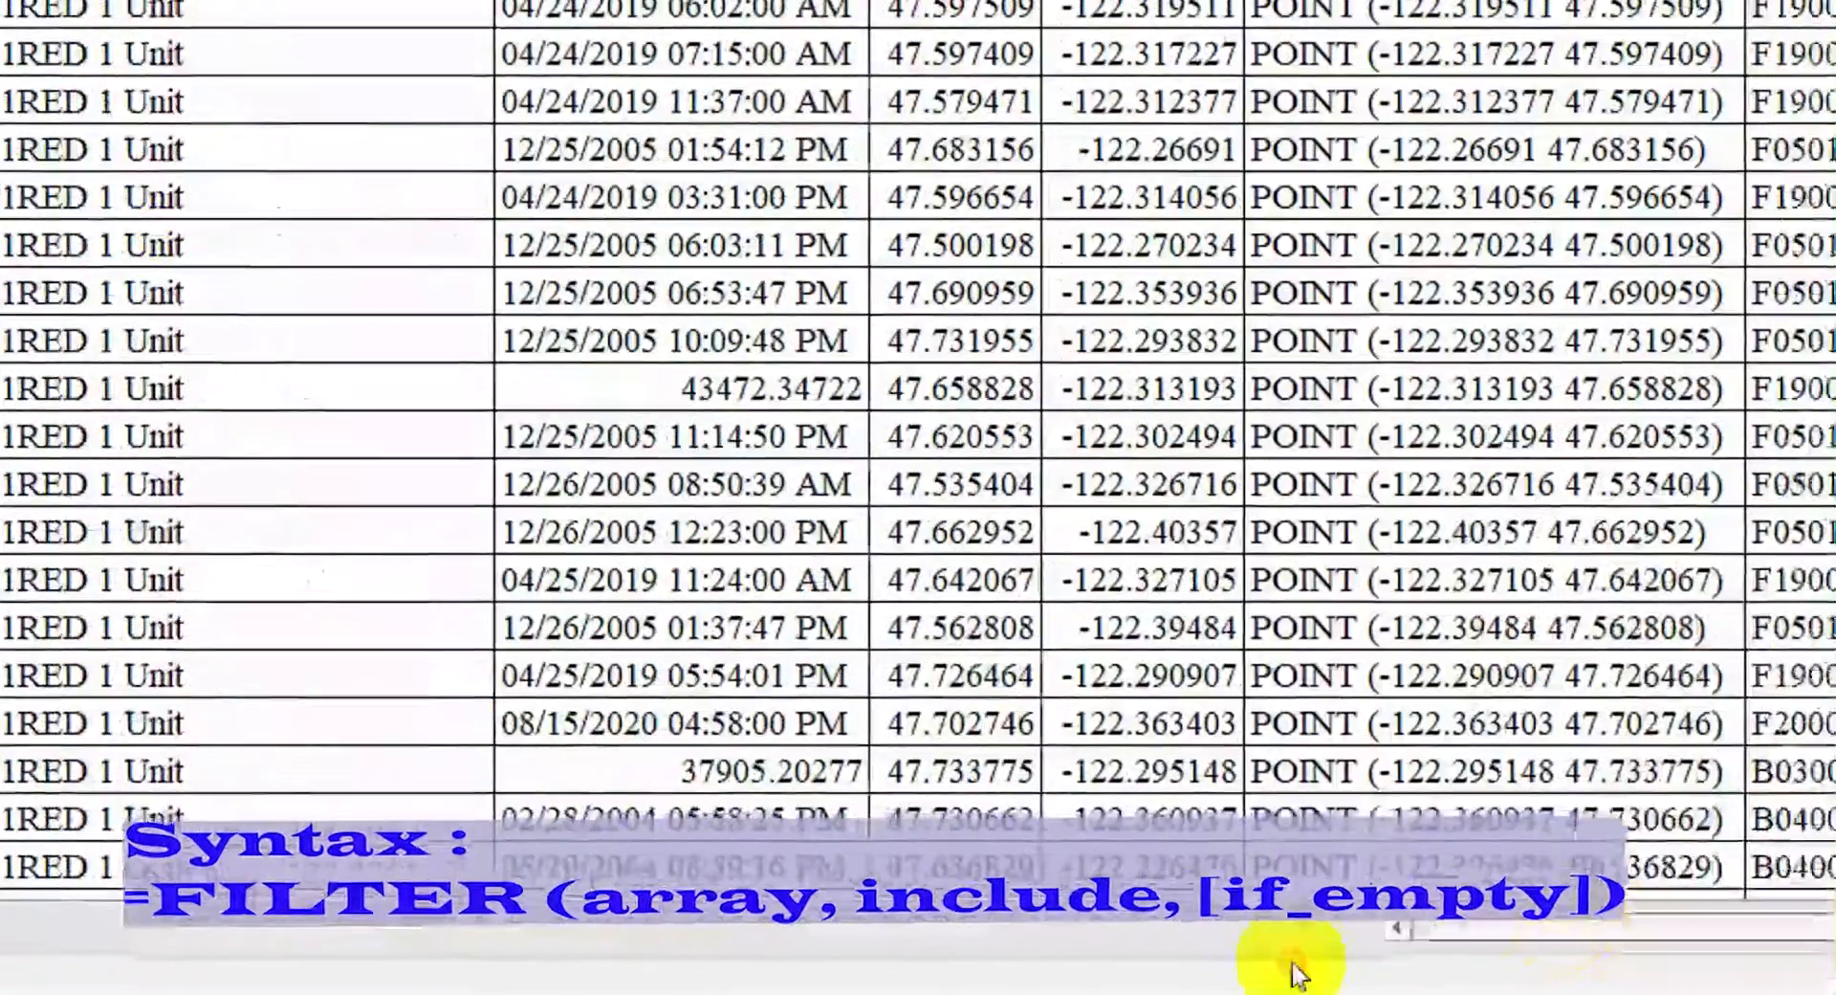
# Enter a FILTER formula in K4 returning Addresses whose Type equals M1
pyautogui.click(364, 246)
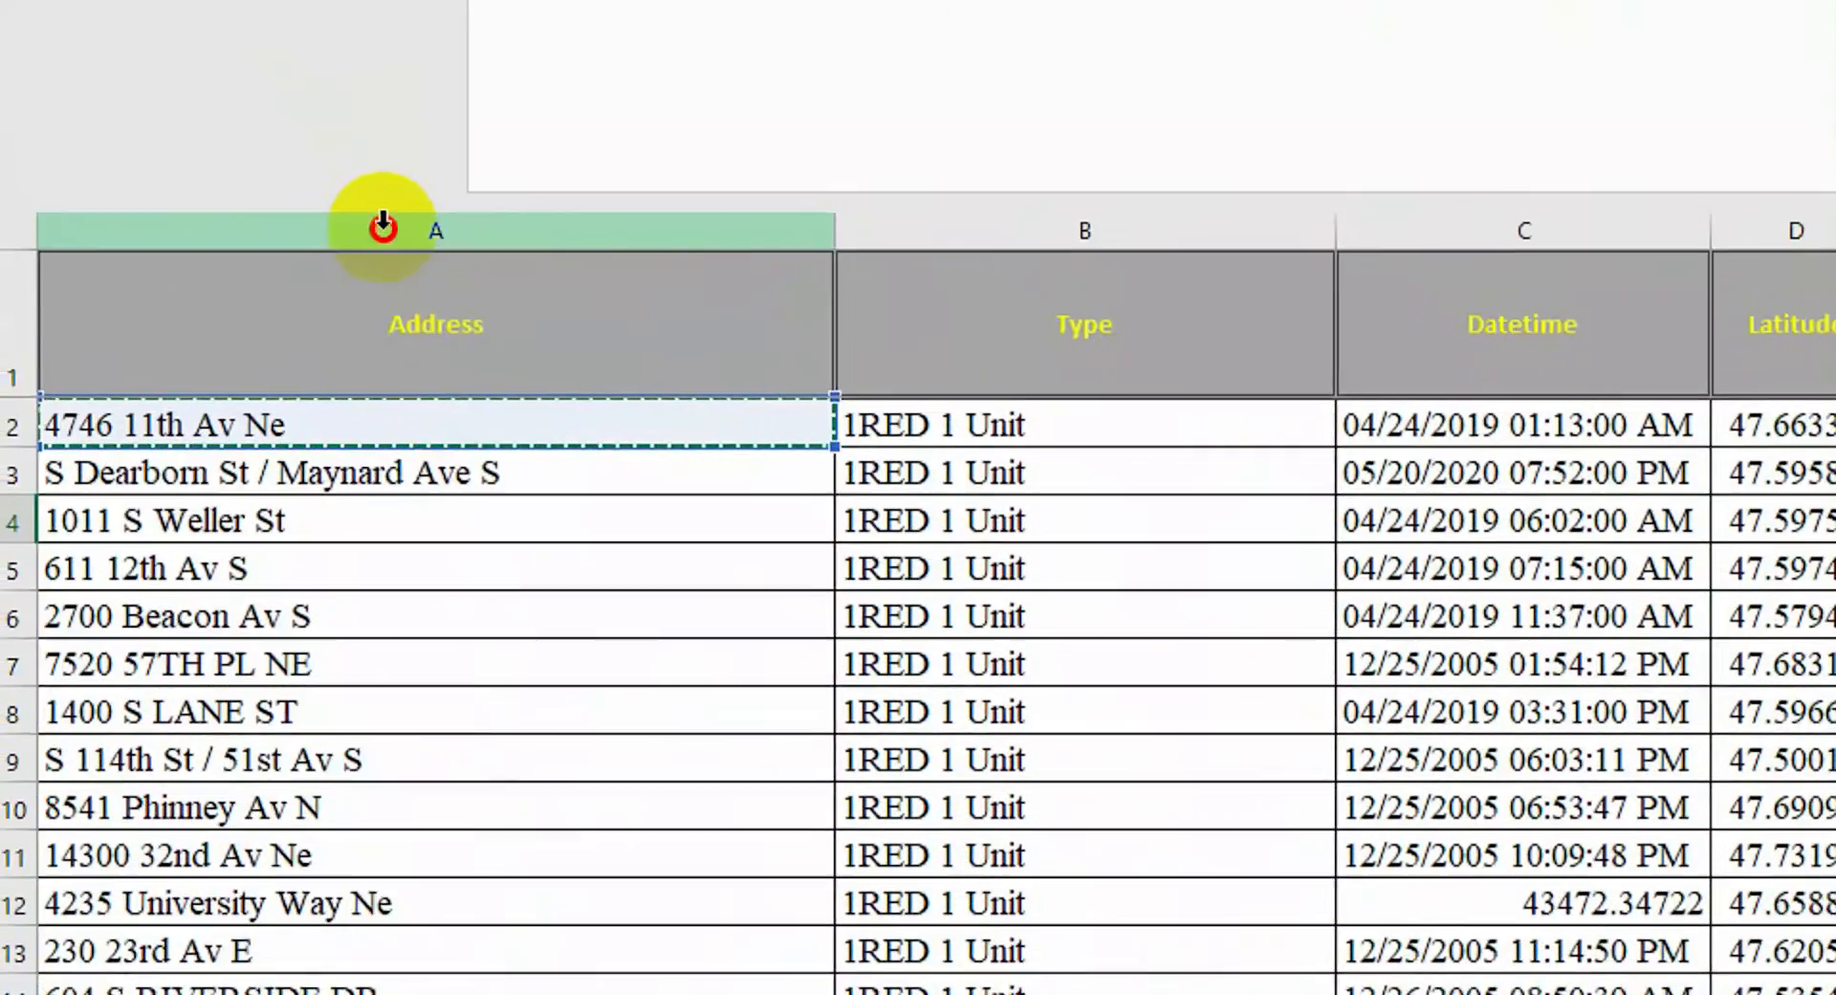
pyautogui.click(258, 43)
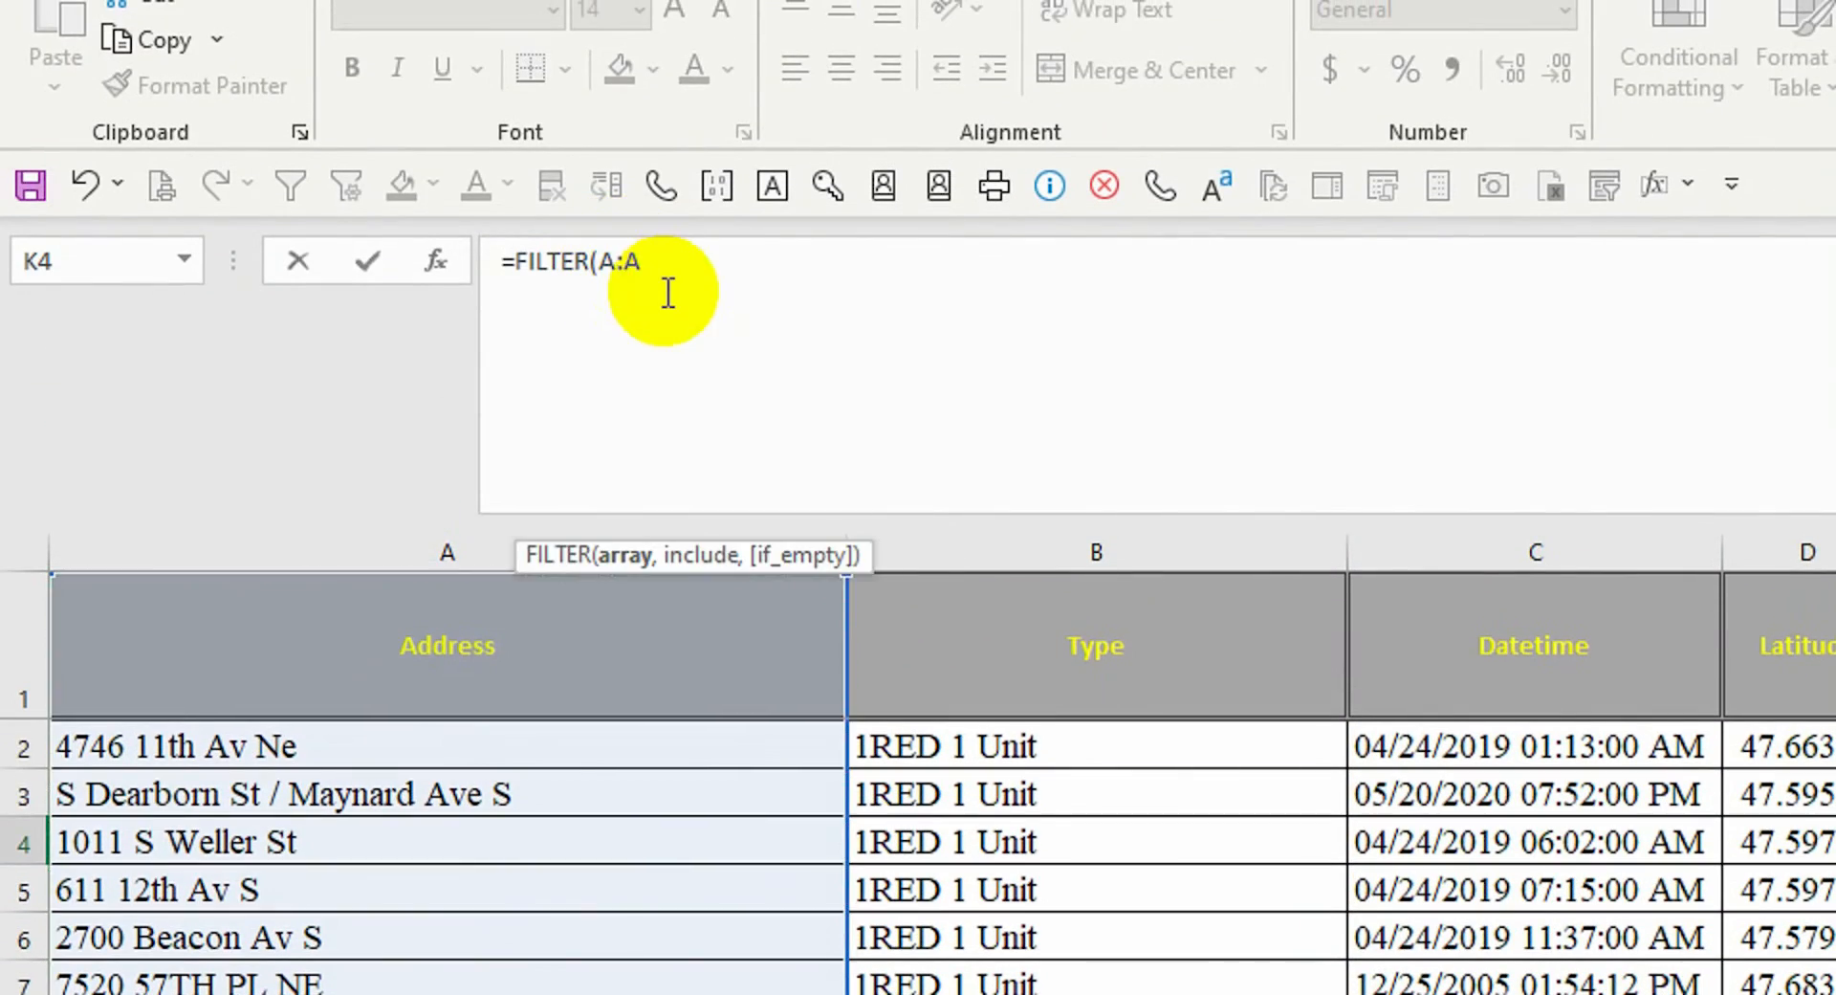
pyautogui.write('2')
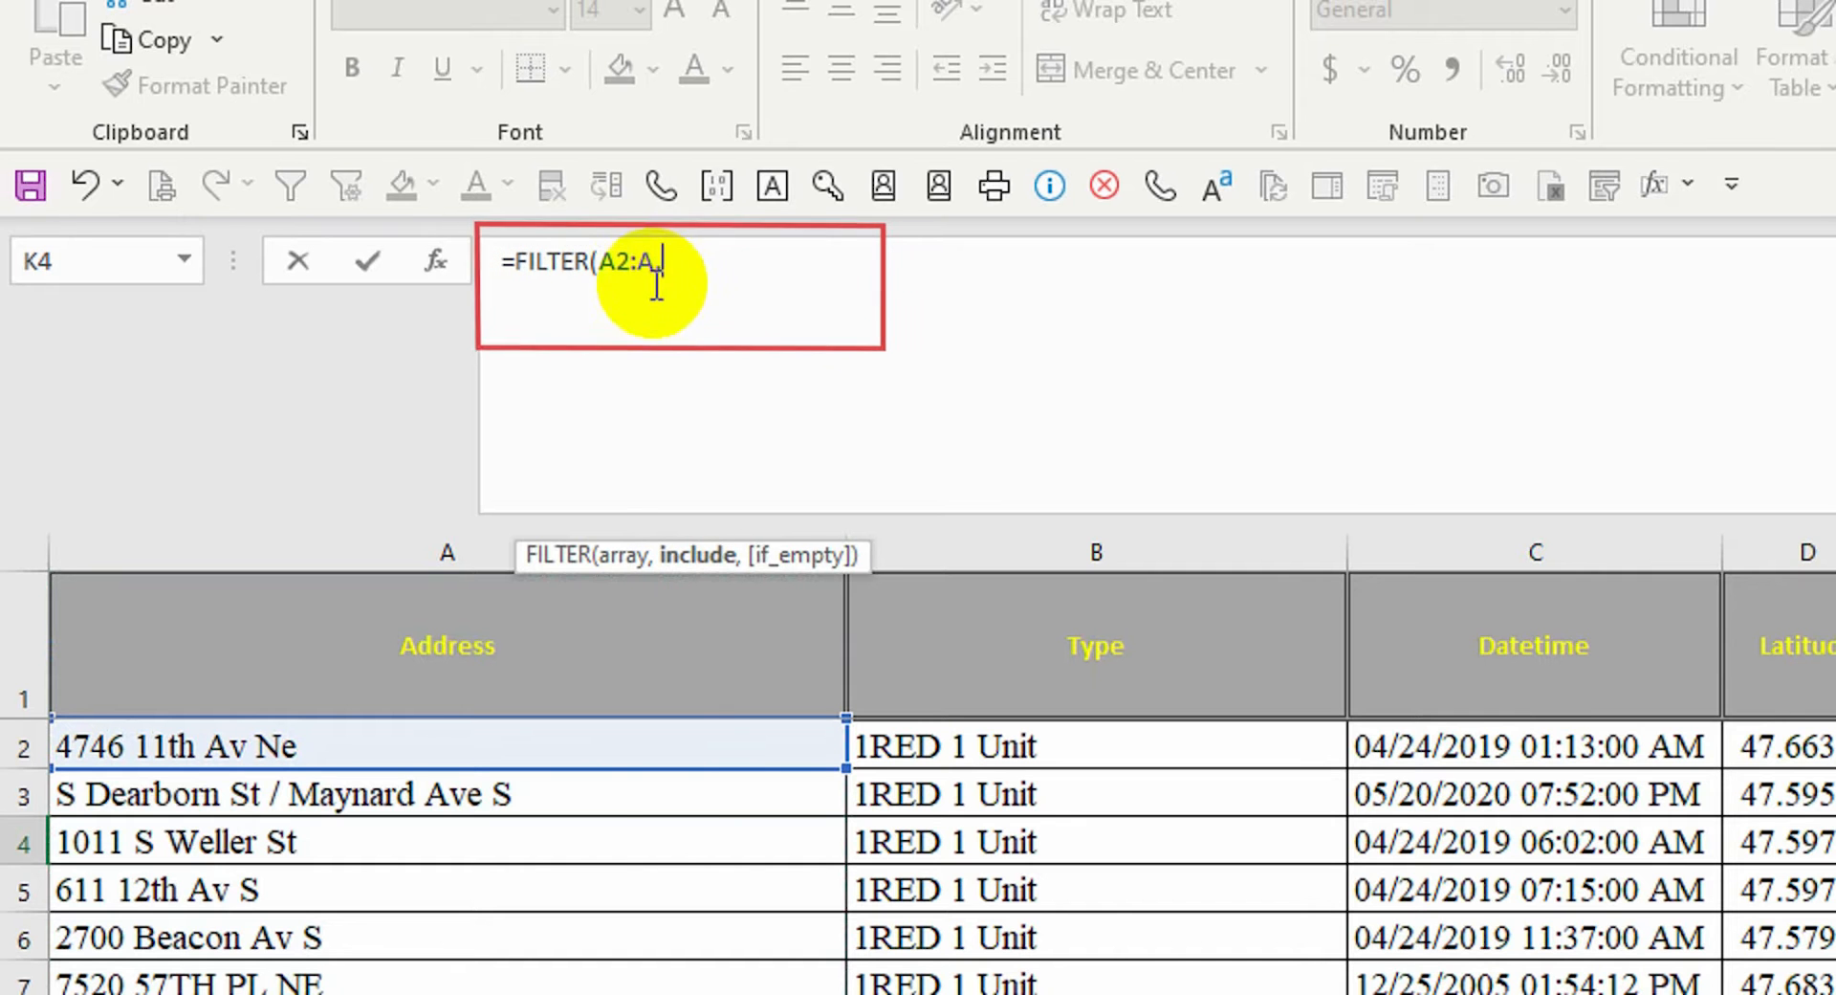
pyautogui.click(1061, 554)
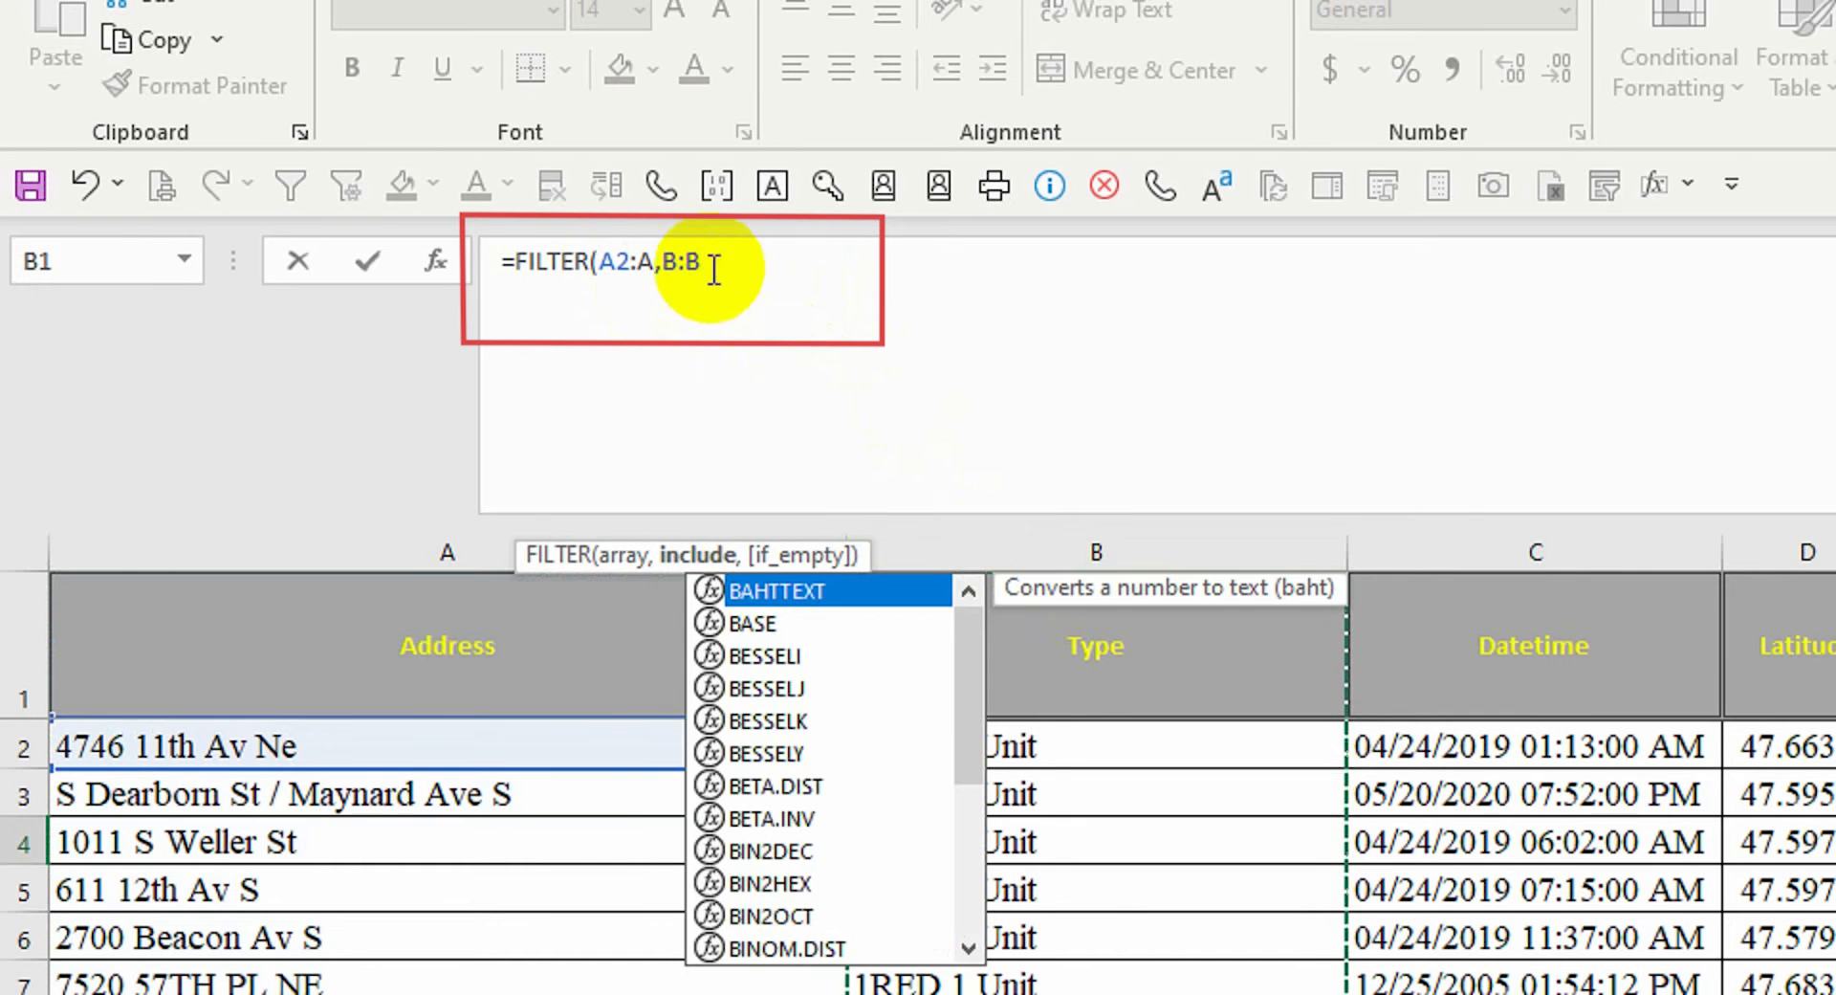
pyautogui.click(680, 263)
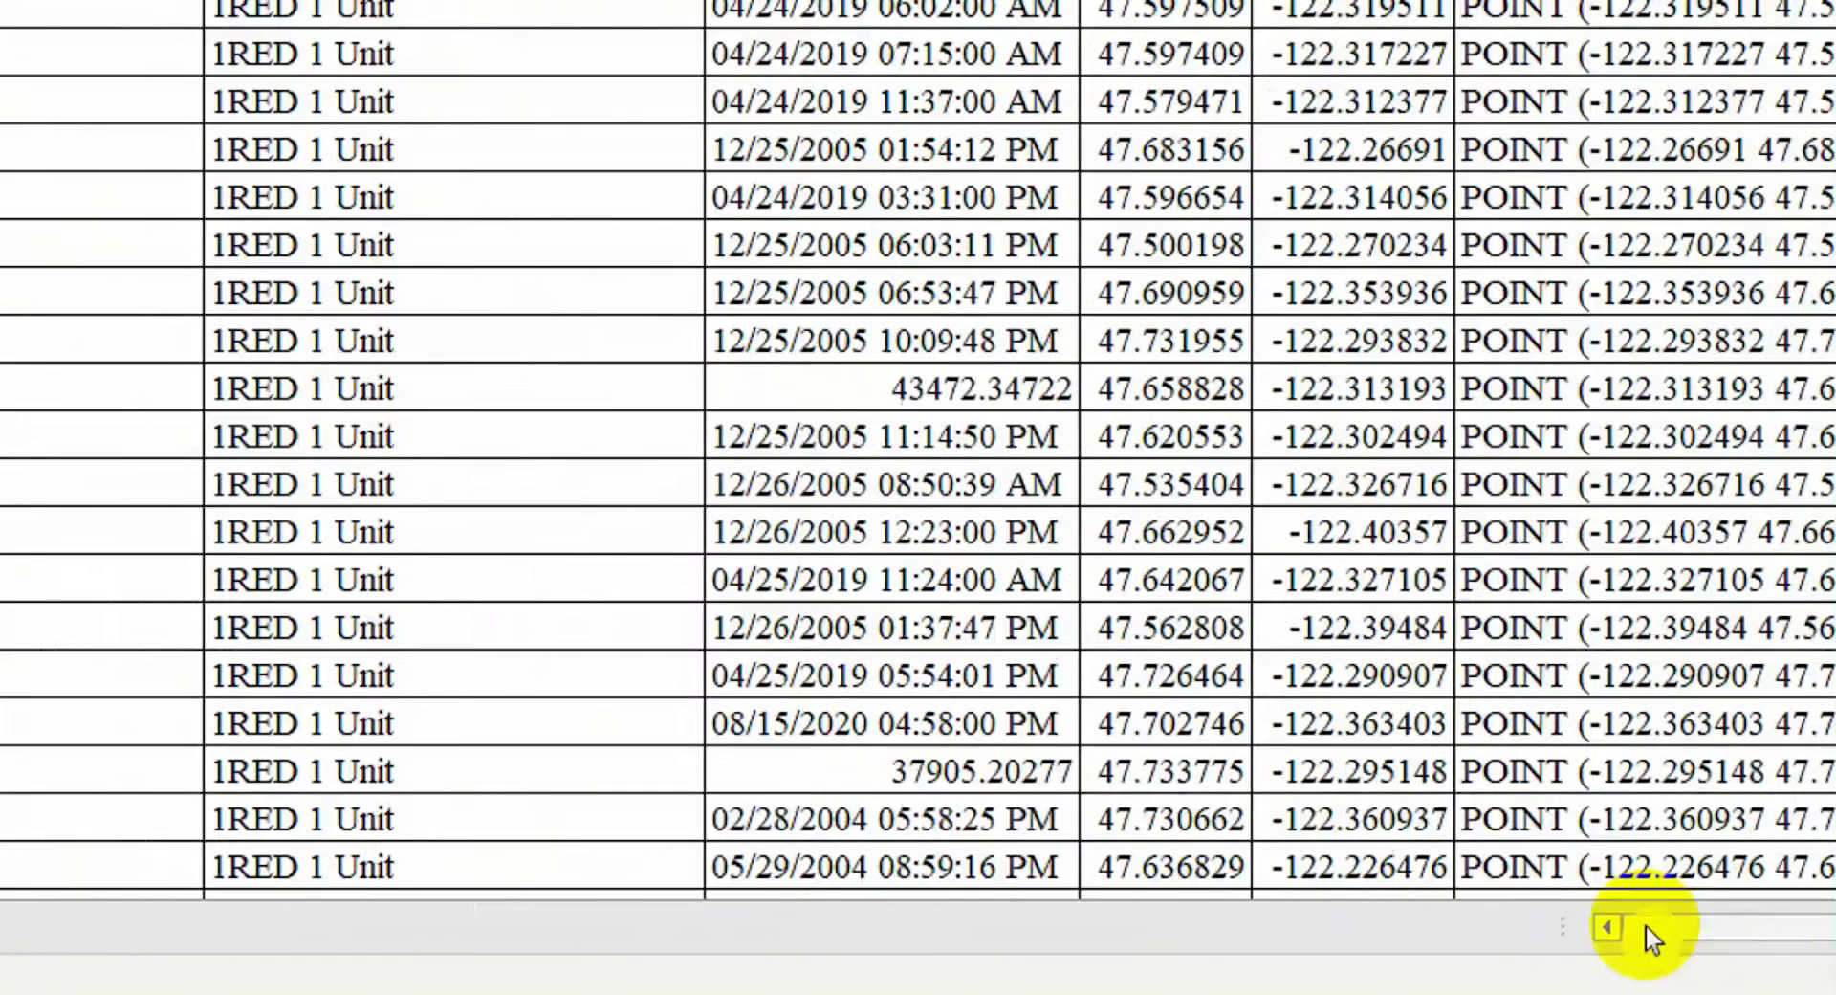
pyautogui.moveTo(1647, 926); pyautogui.dragTo(1725, 928)
pyautogui.click(1453, 253)
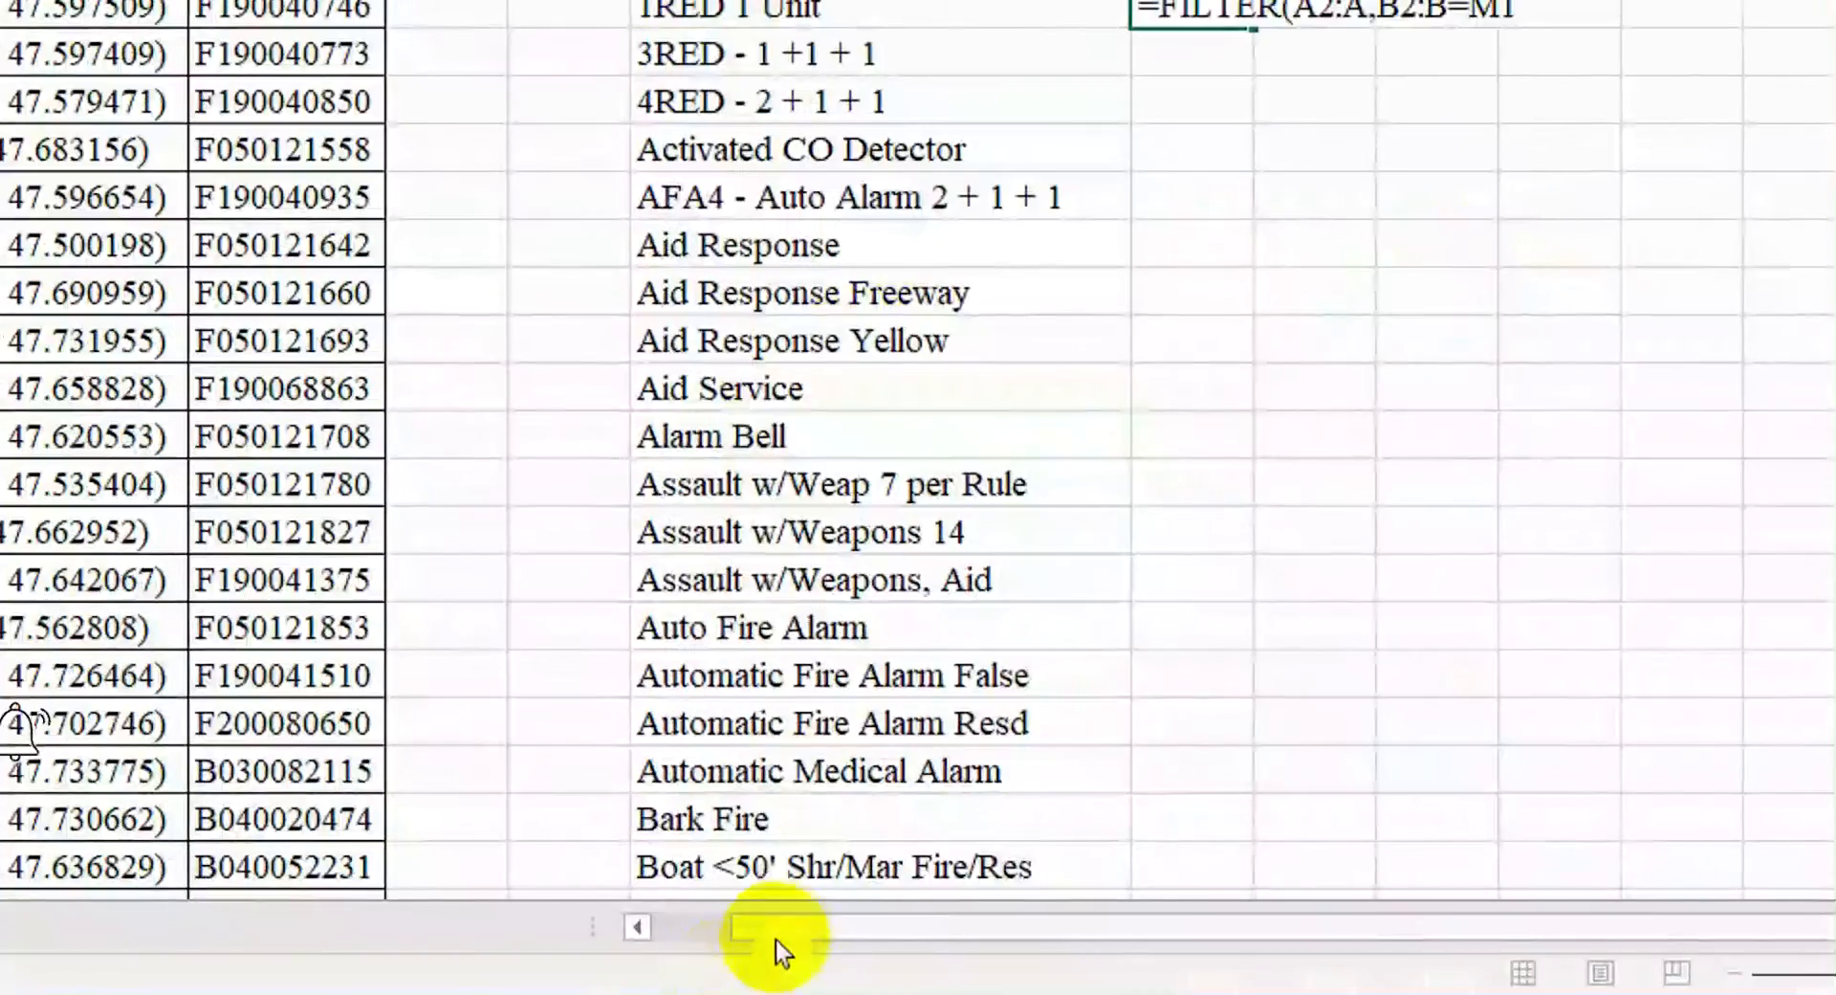
pyautogui.moveTo(776, 935); pyautogui.dragTo(696, 933)
pyautogui.click(417, 245)
pyautogui.write(',"')
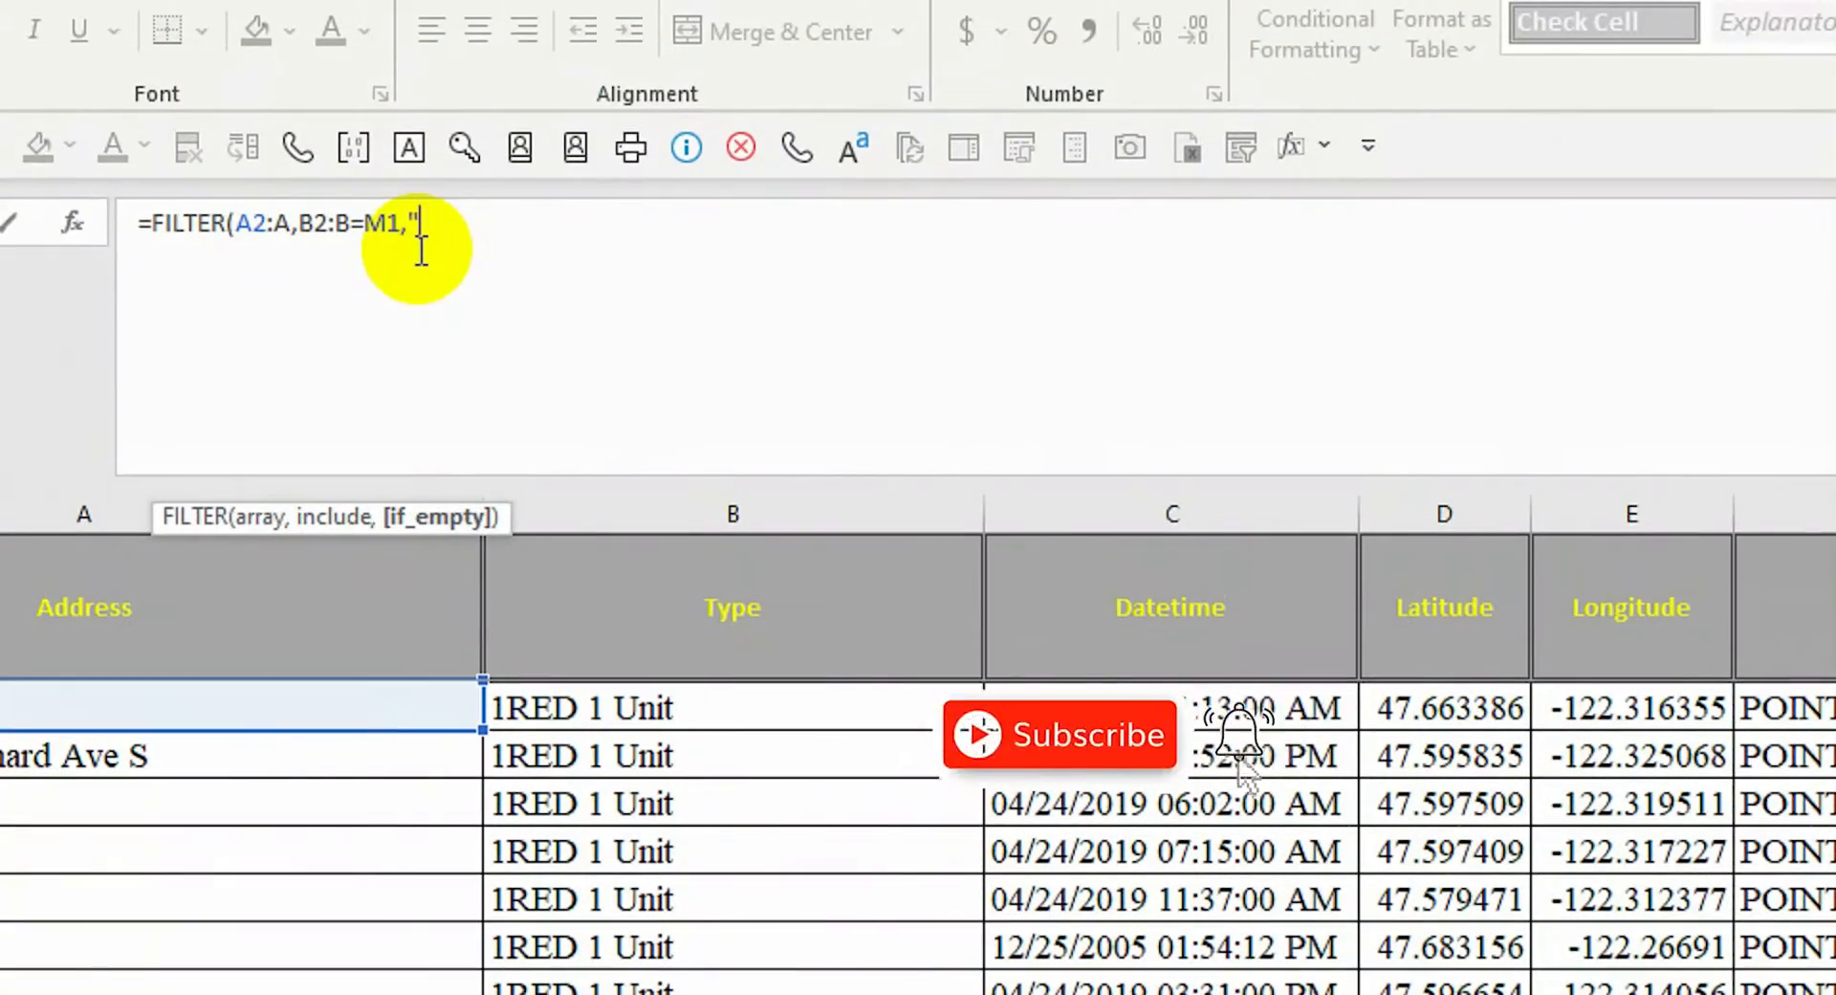
pyautogui.press('Return')
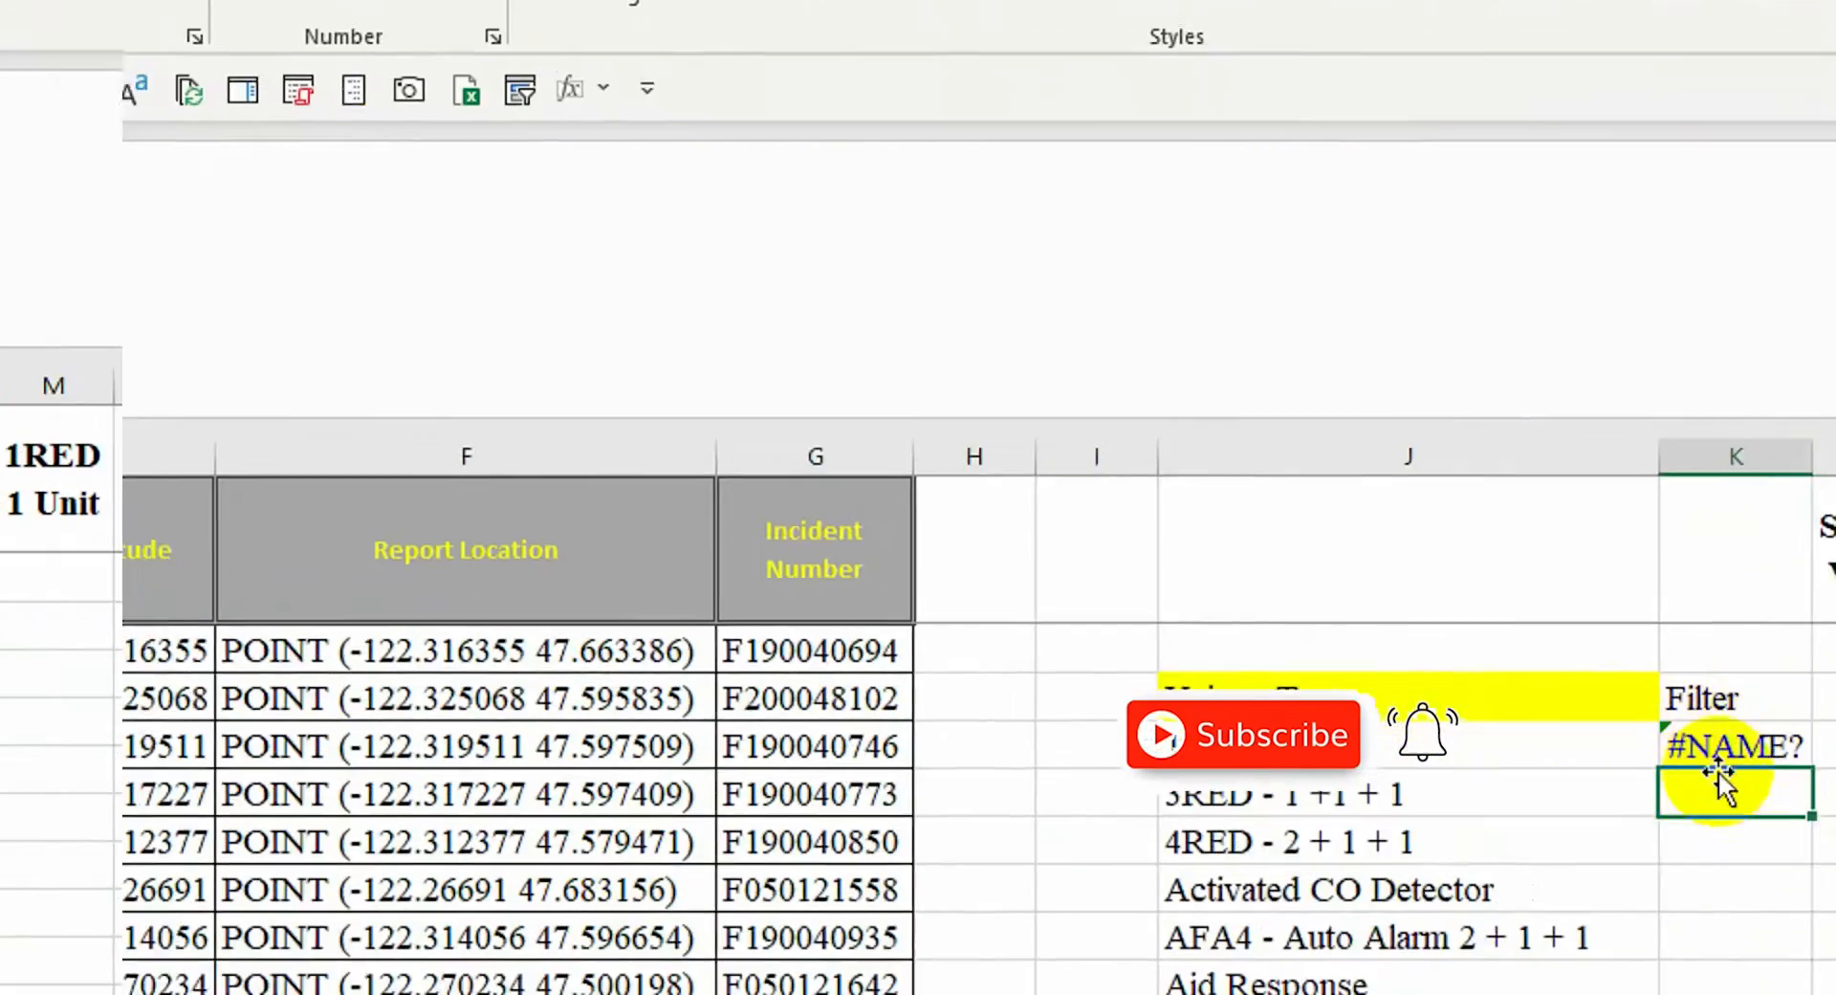
# Fix the #NAME? error to get =FILTER(A:A,B:B=M1,"") and autofit column K
pyautogui.click(1725, 751)
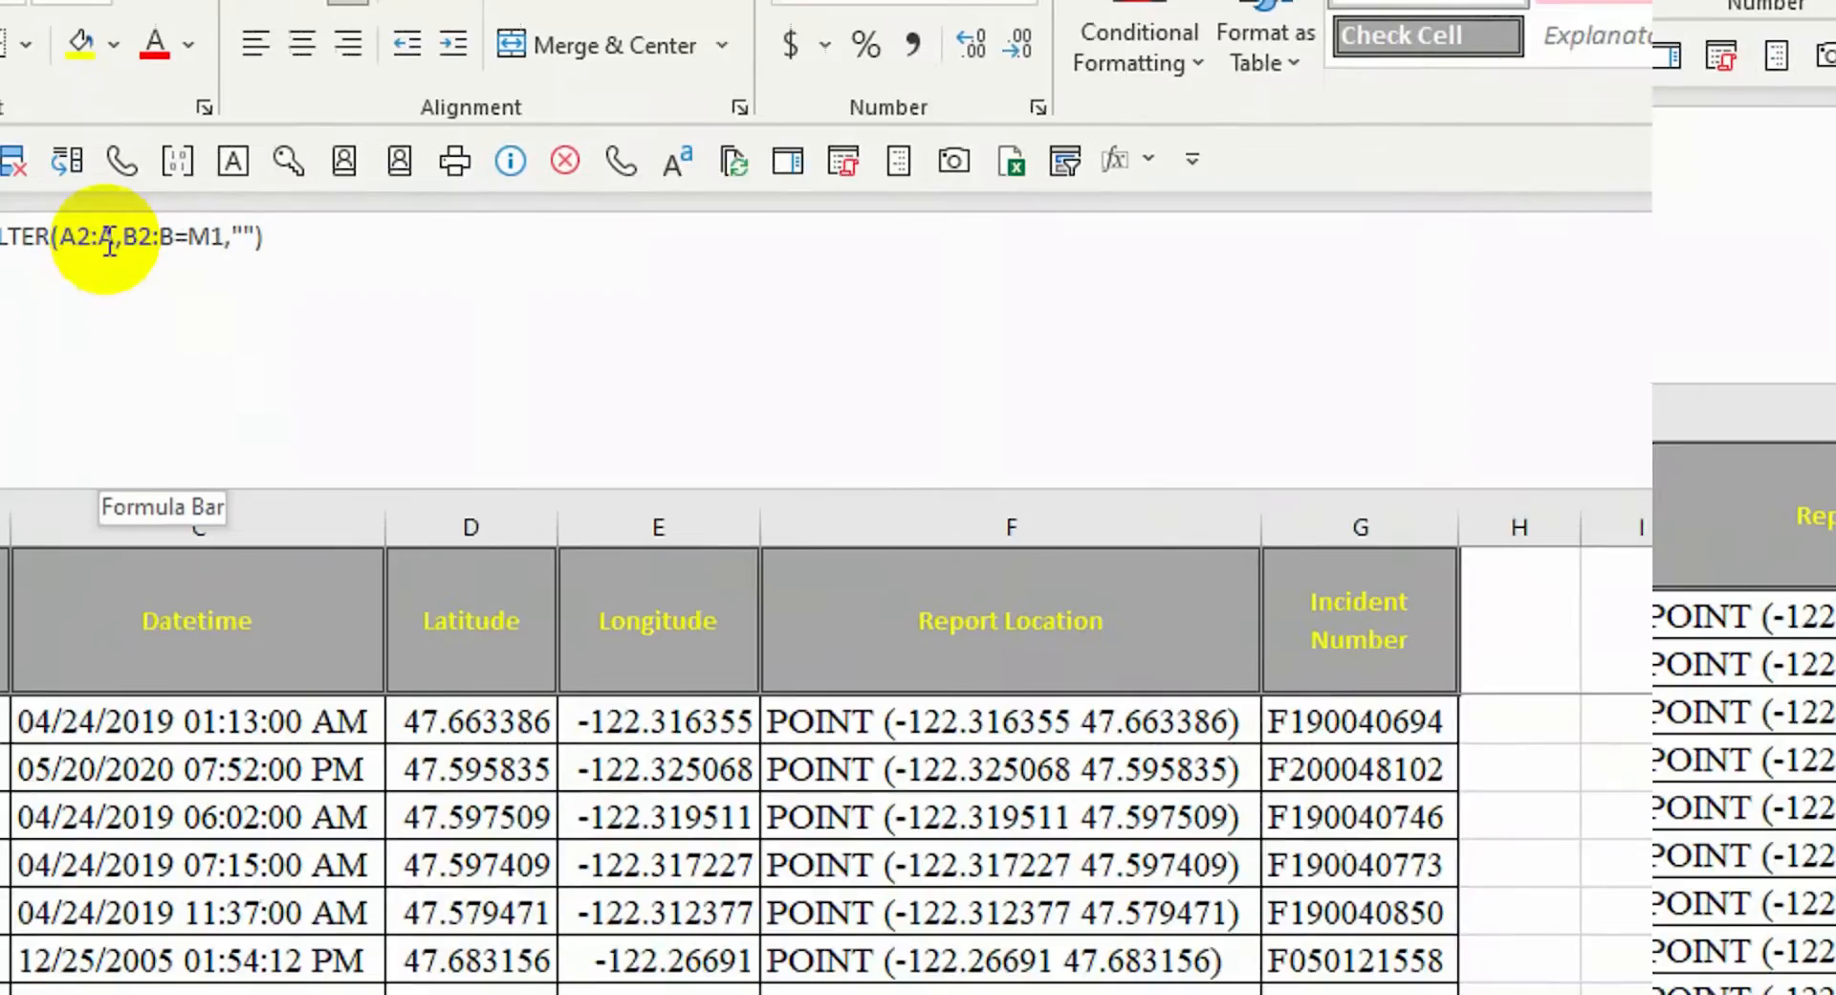
pyautogui.click(114, 124)
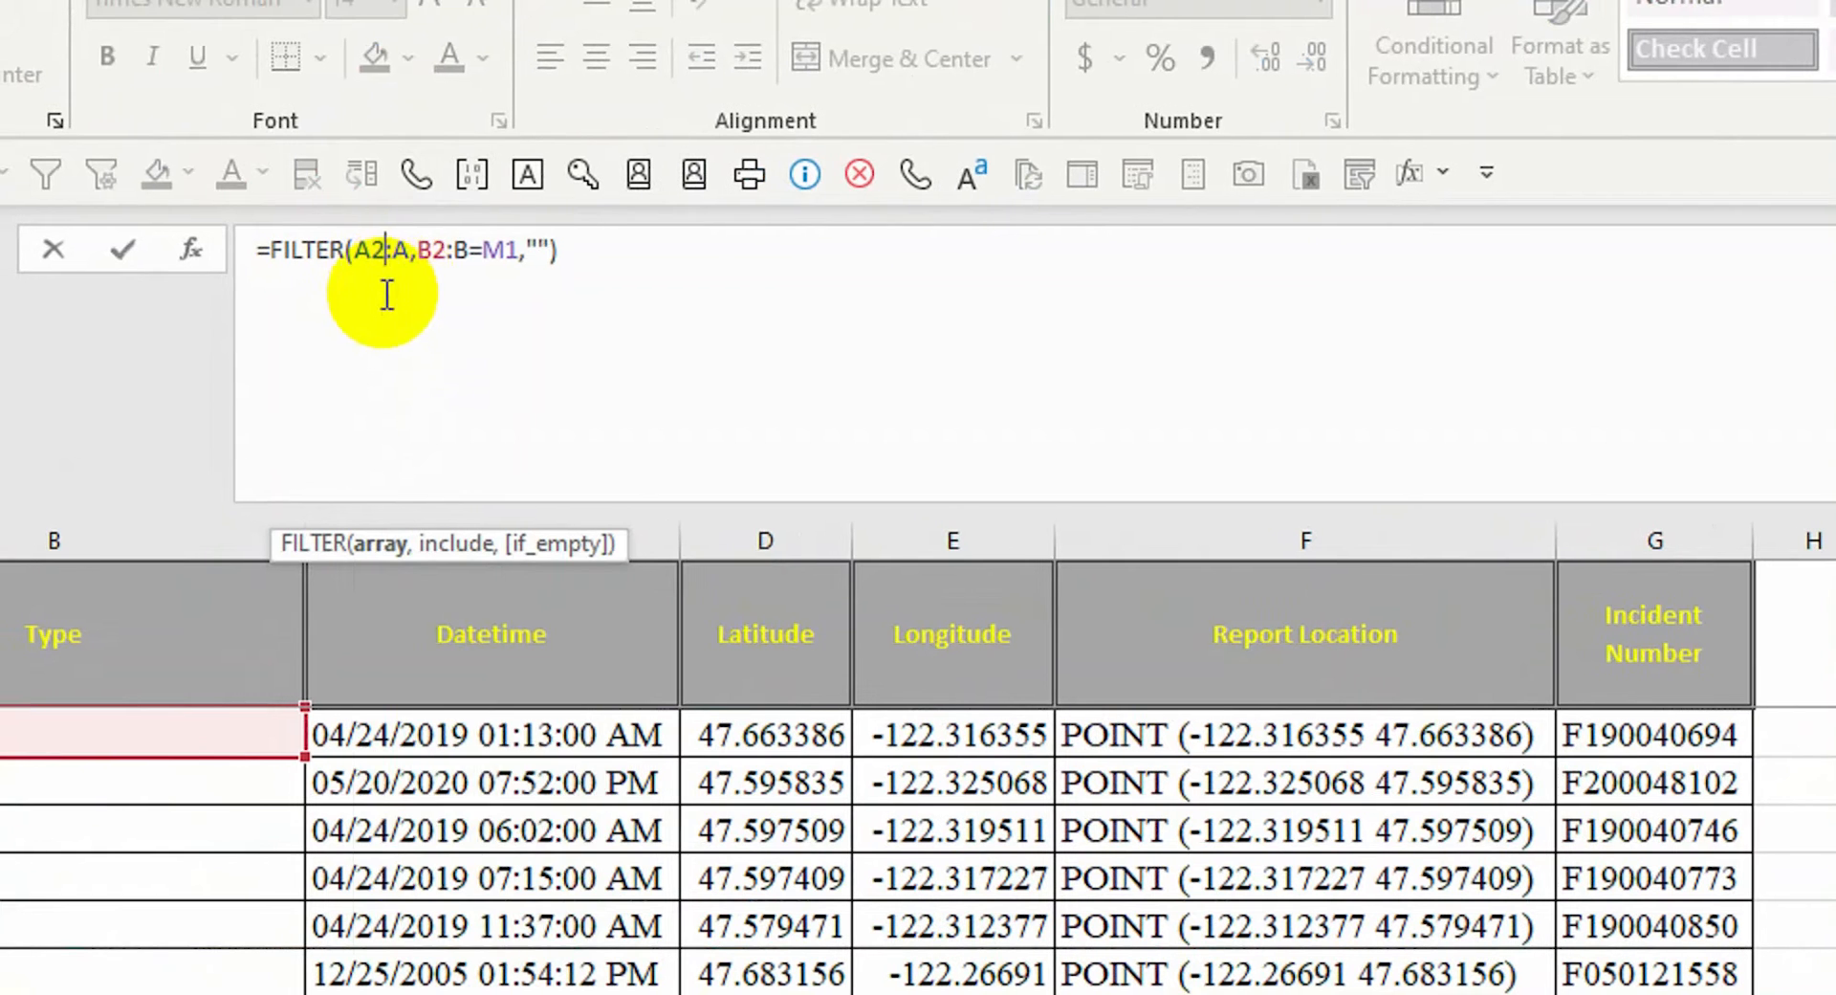
pyautogui.press('BackSpace')
pyautogui.click(429, 251)
pyautogui.press('BackSpace')
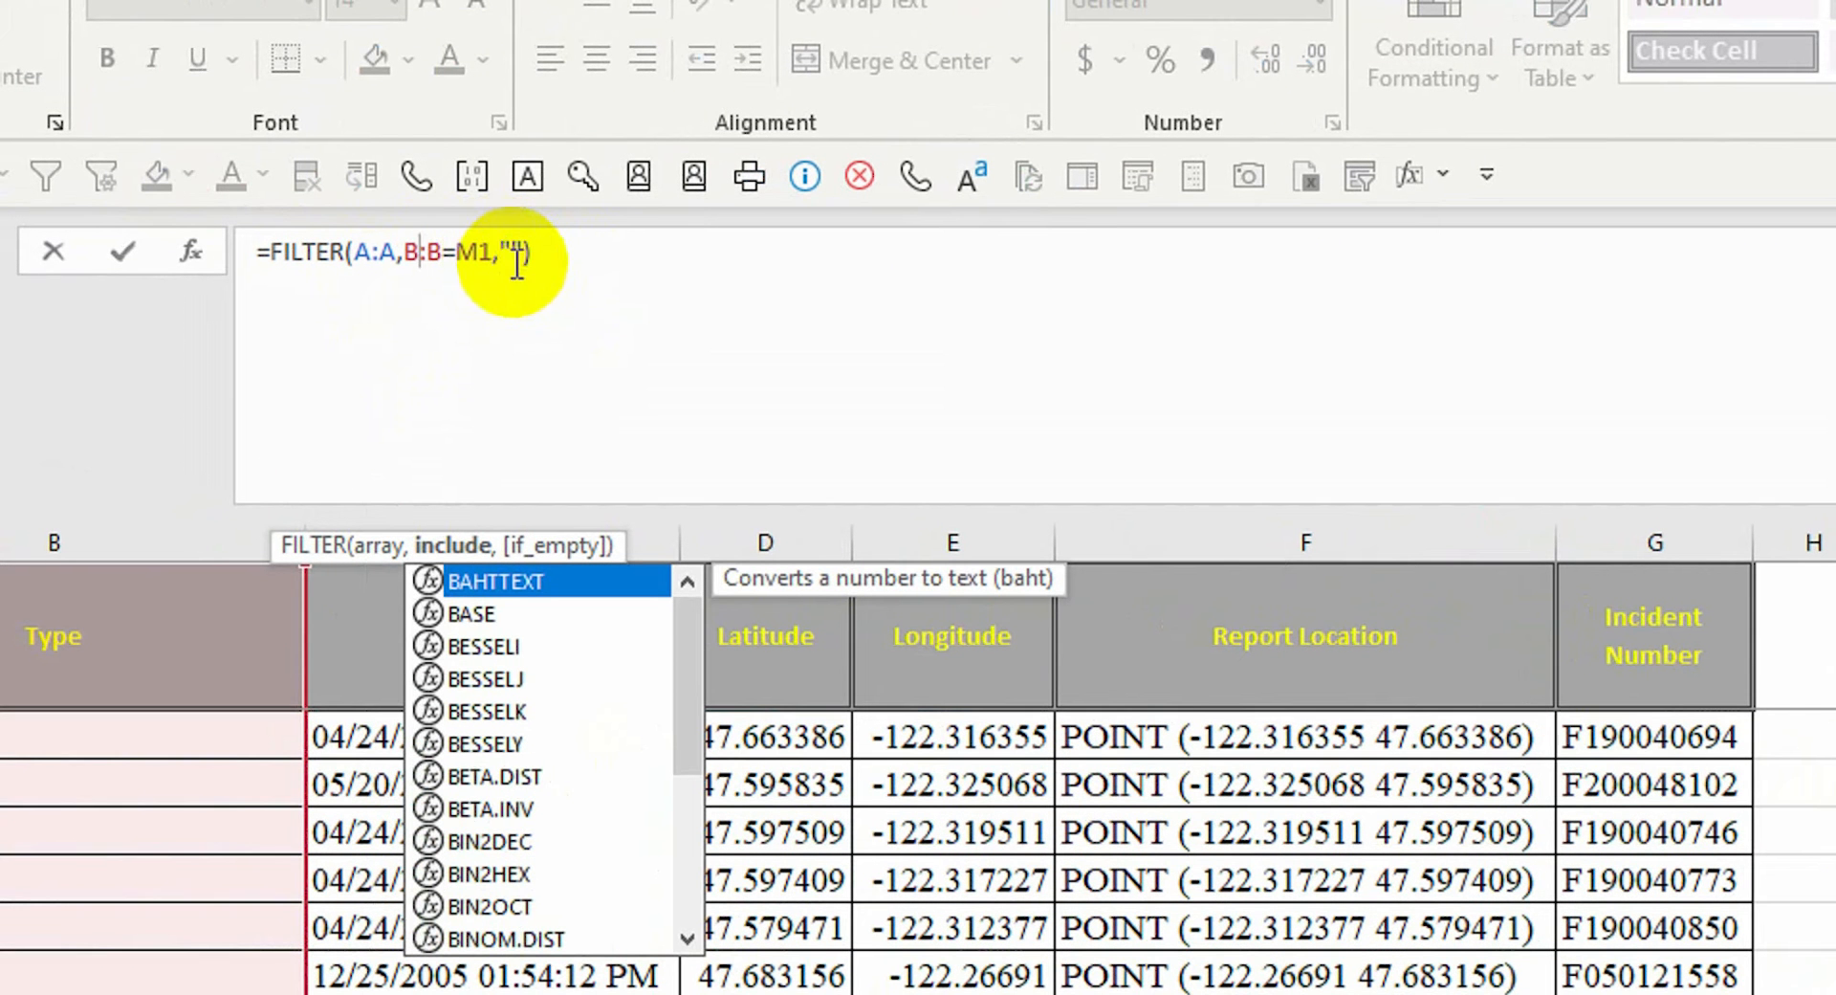
pyautogui.click(587, 258)
pyautogui.press('Return')
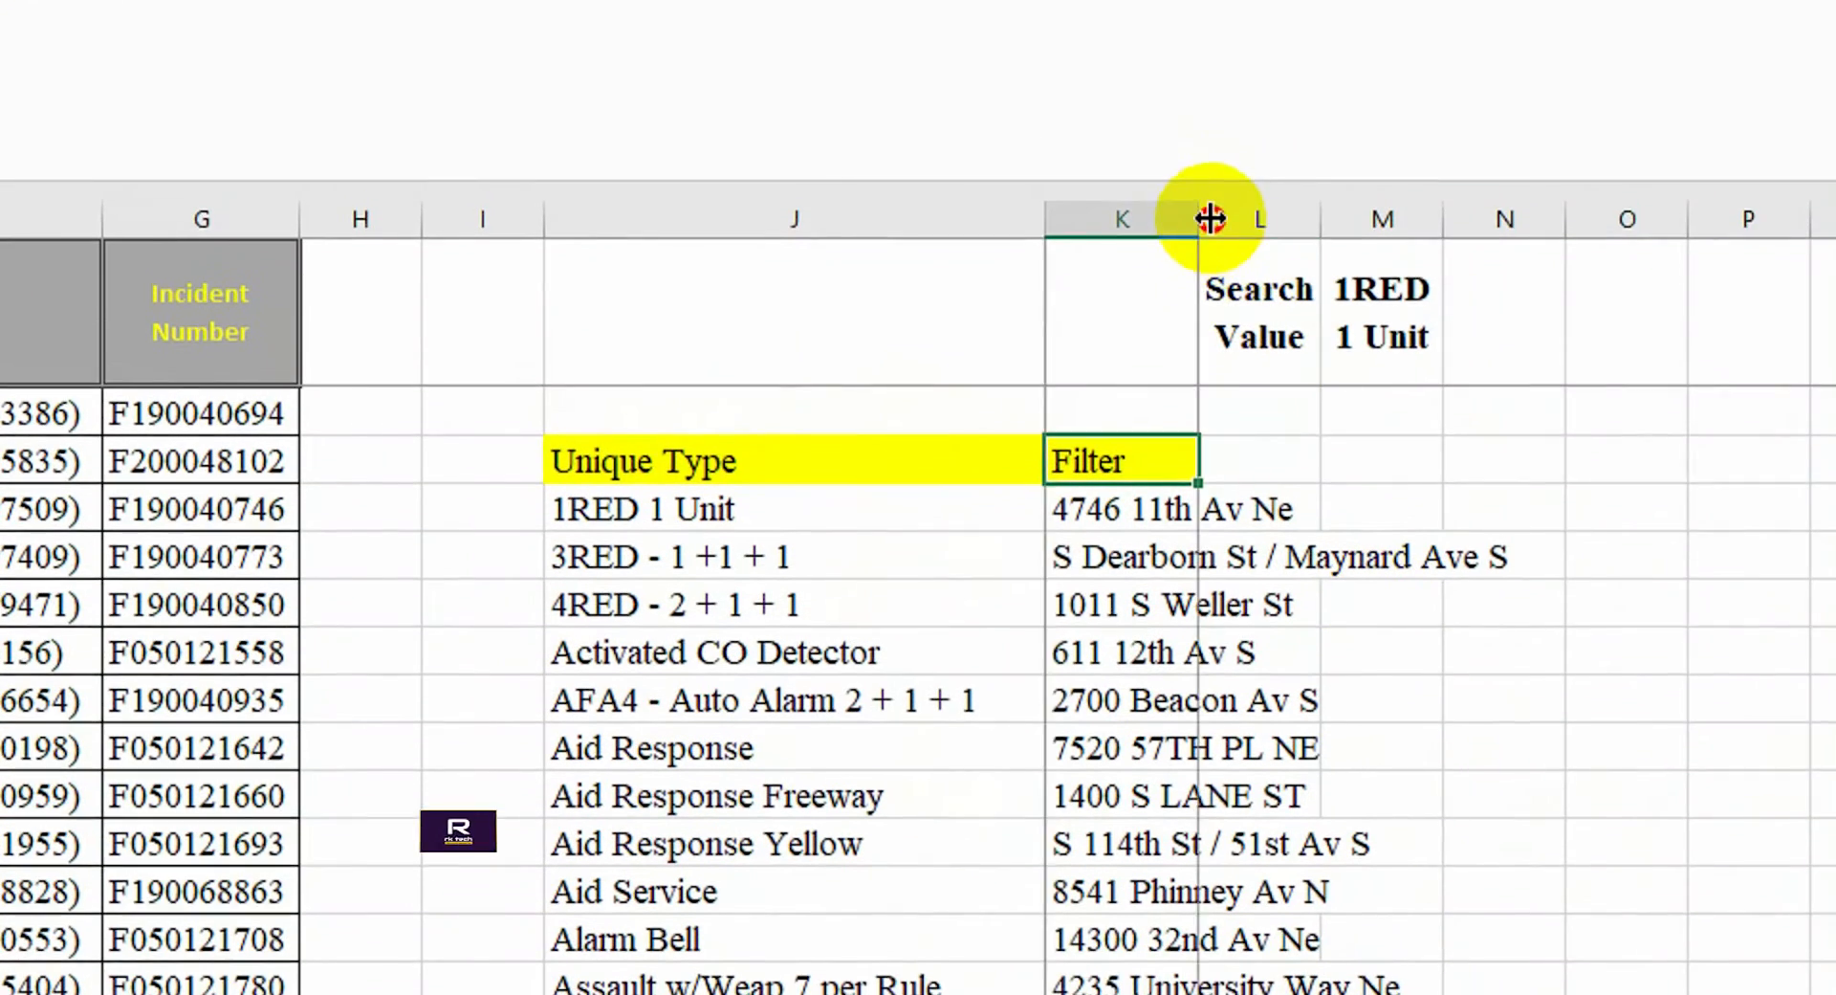
pyautogui.doubleClick(1209, 219)
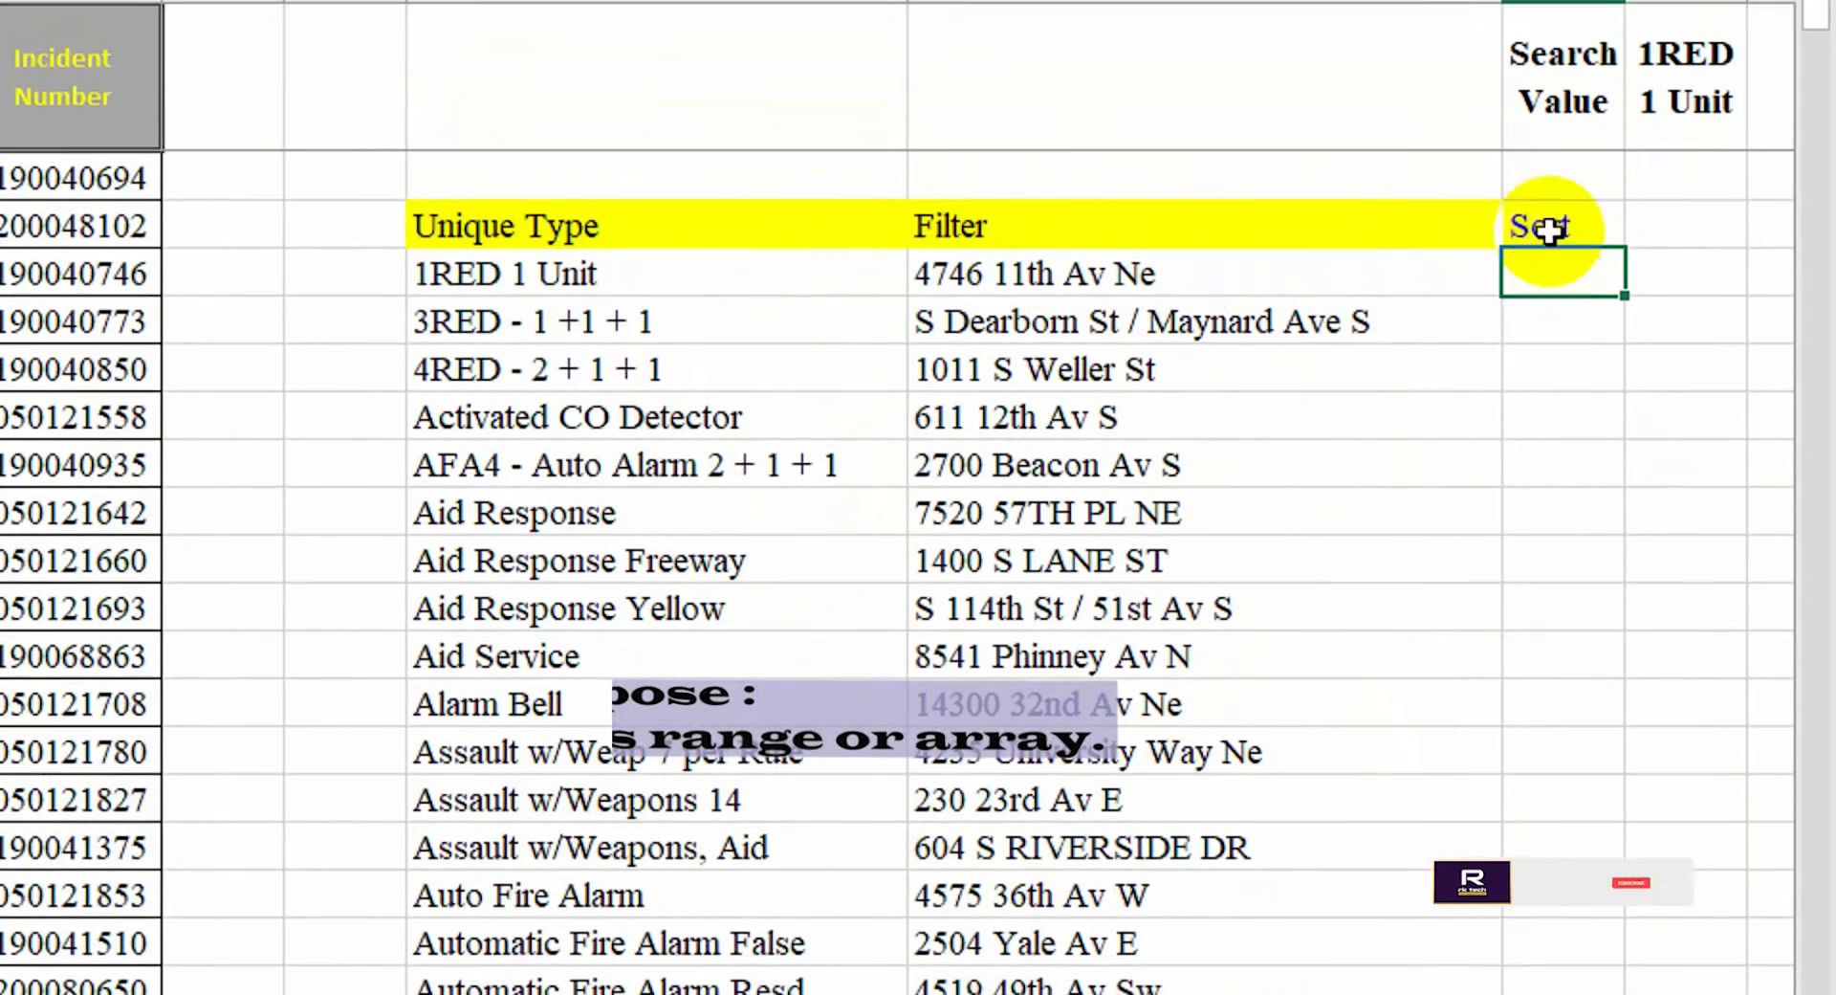
# Shade the Sort heading yellow and enter =SORT(A2:A16) below it
pyautogui.click(1548, 217)
pyautogui.click(228, 173)
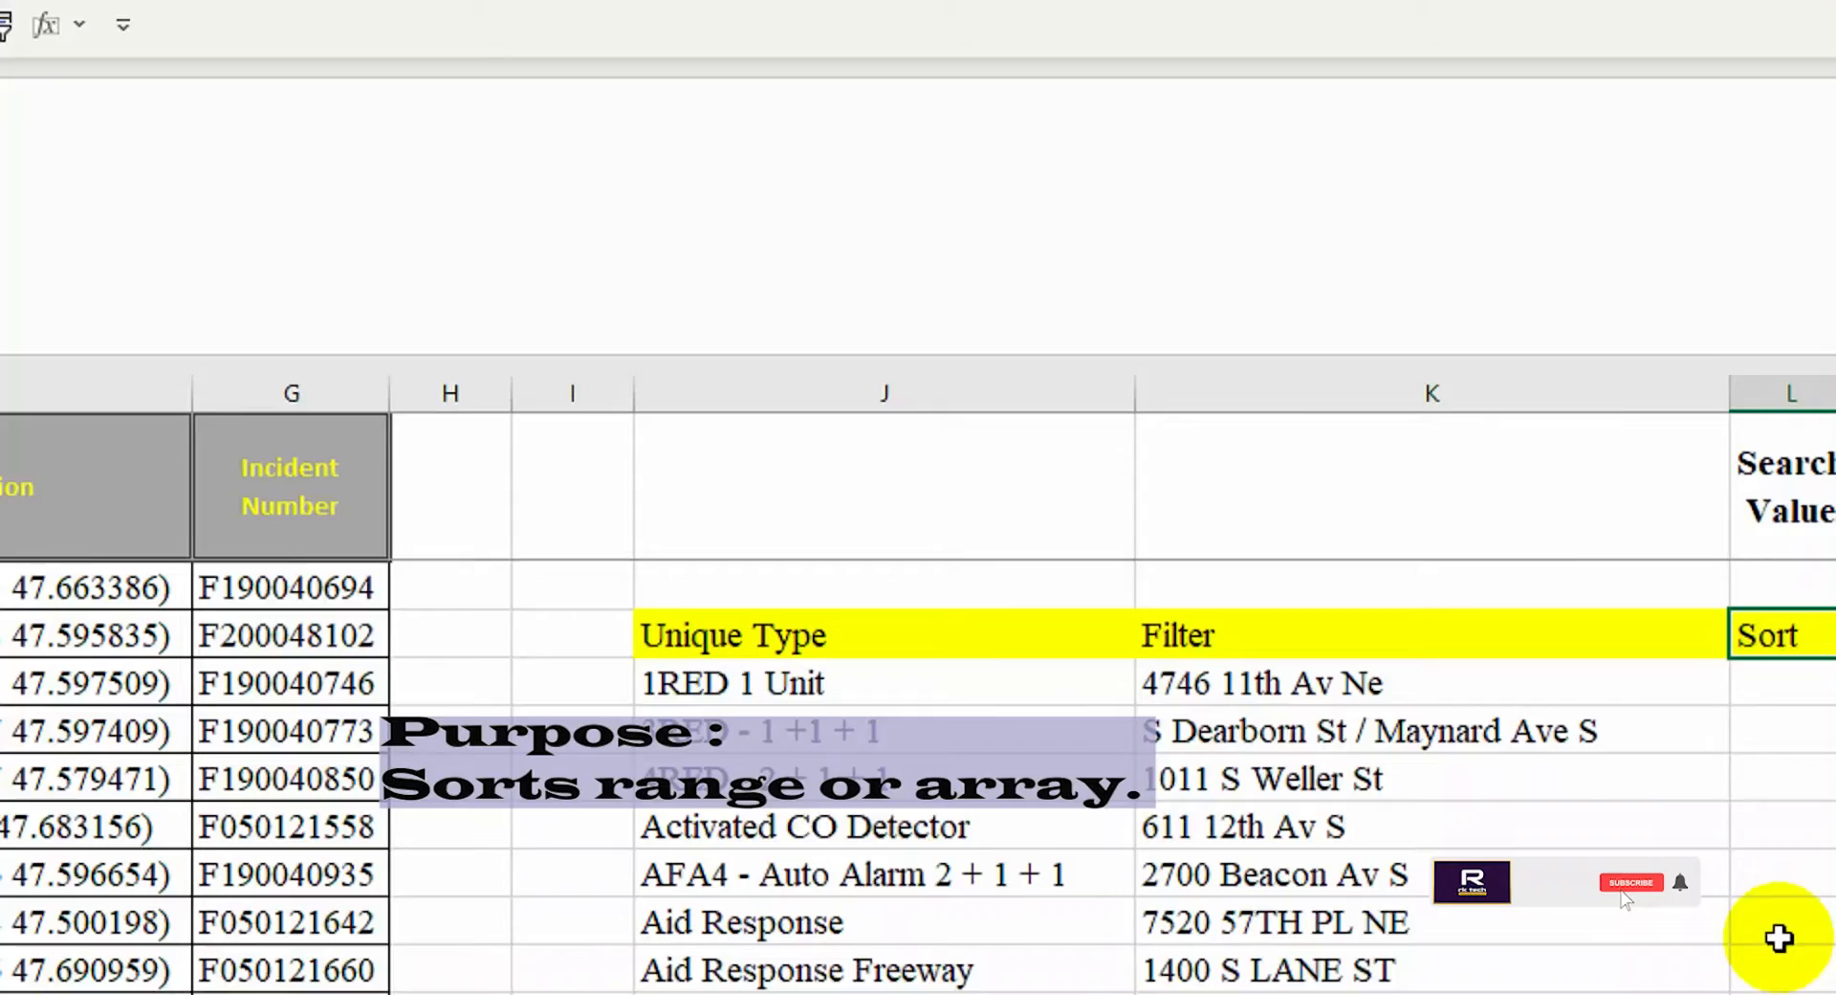
pyautogui.click(1796, 696)
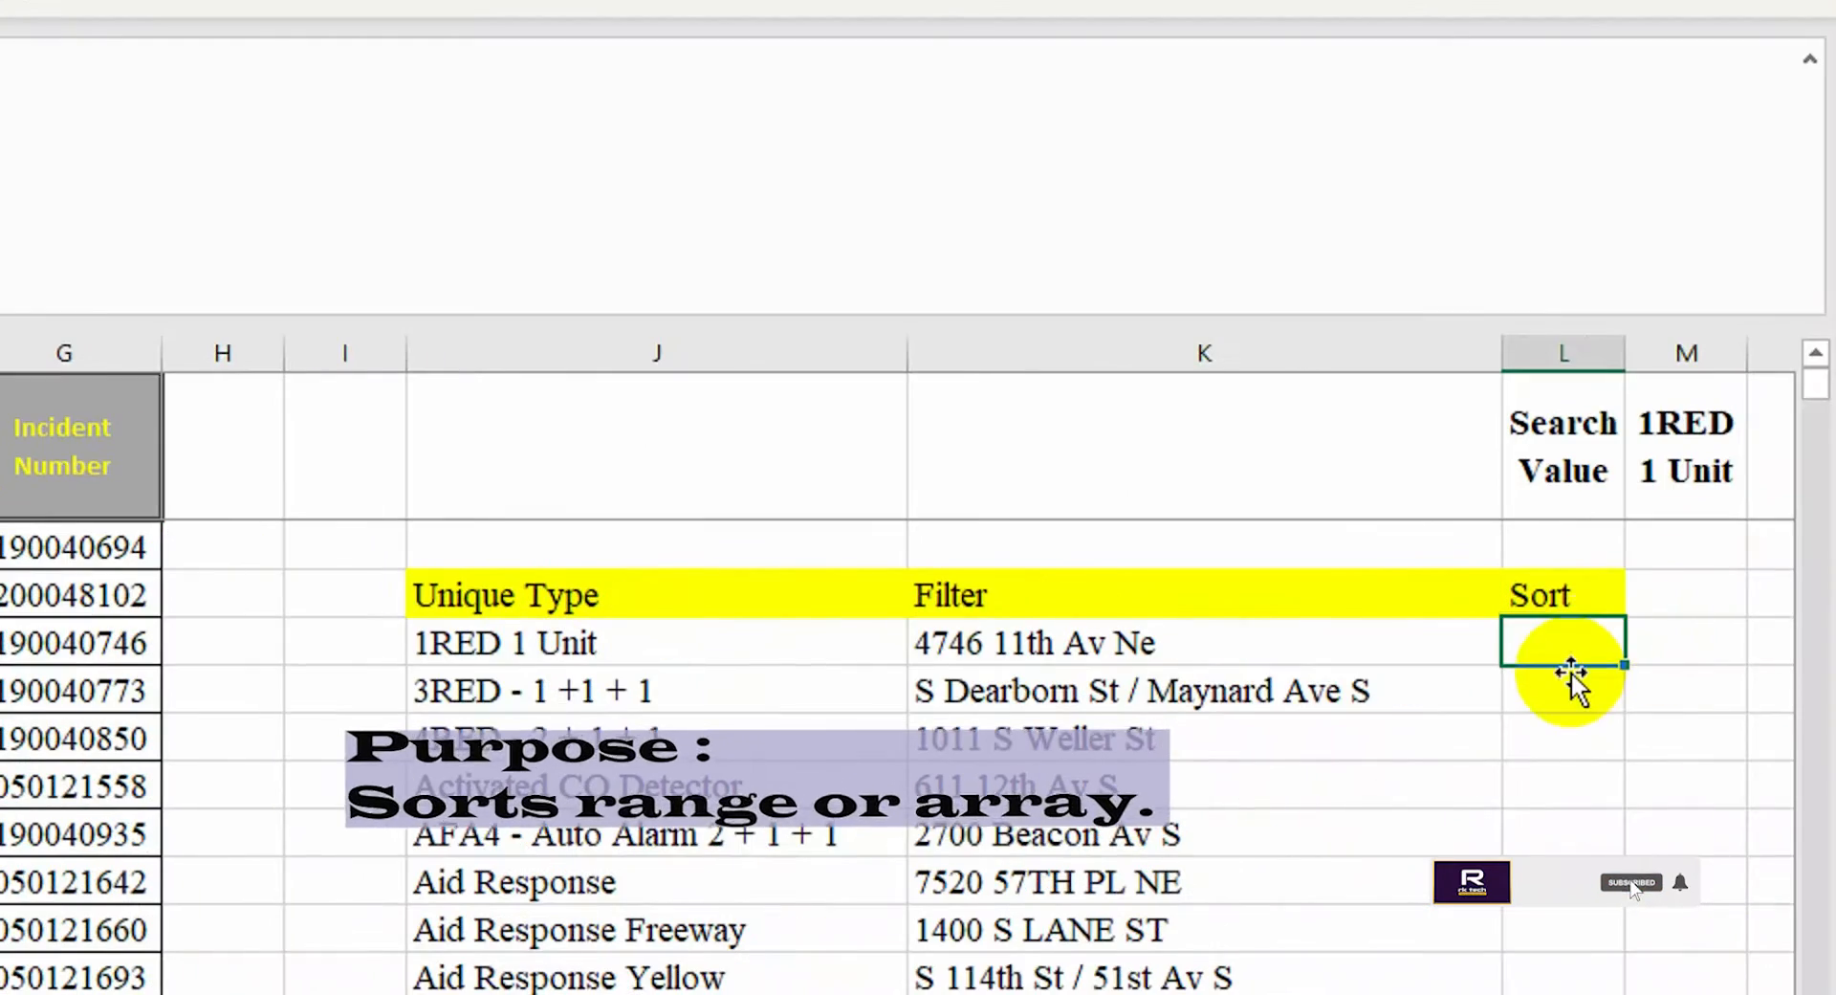
pyautogui.write('=sor')
pyautogui.press('Tab')
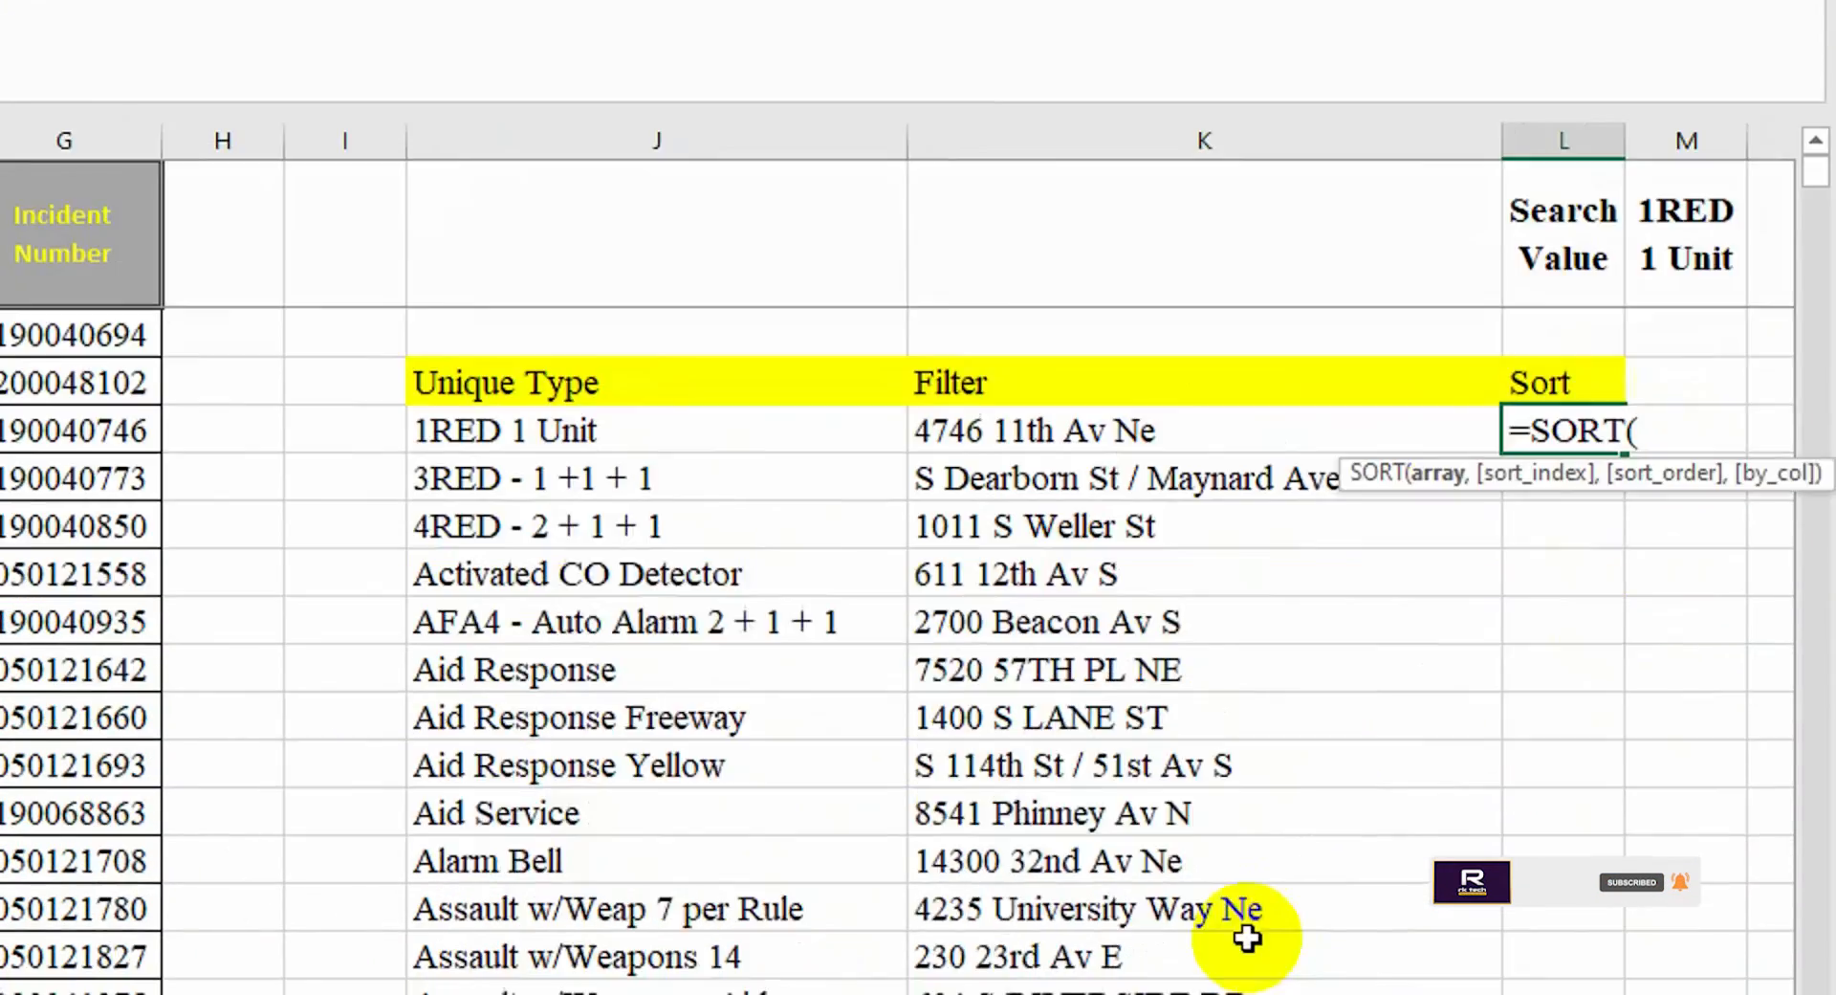
pyautogui.moveTo(1165, 929); pyautogui.dragTo(1052, 927)
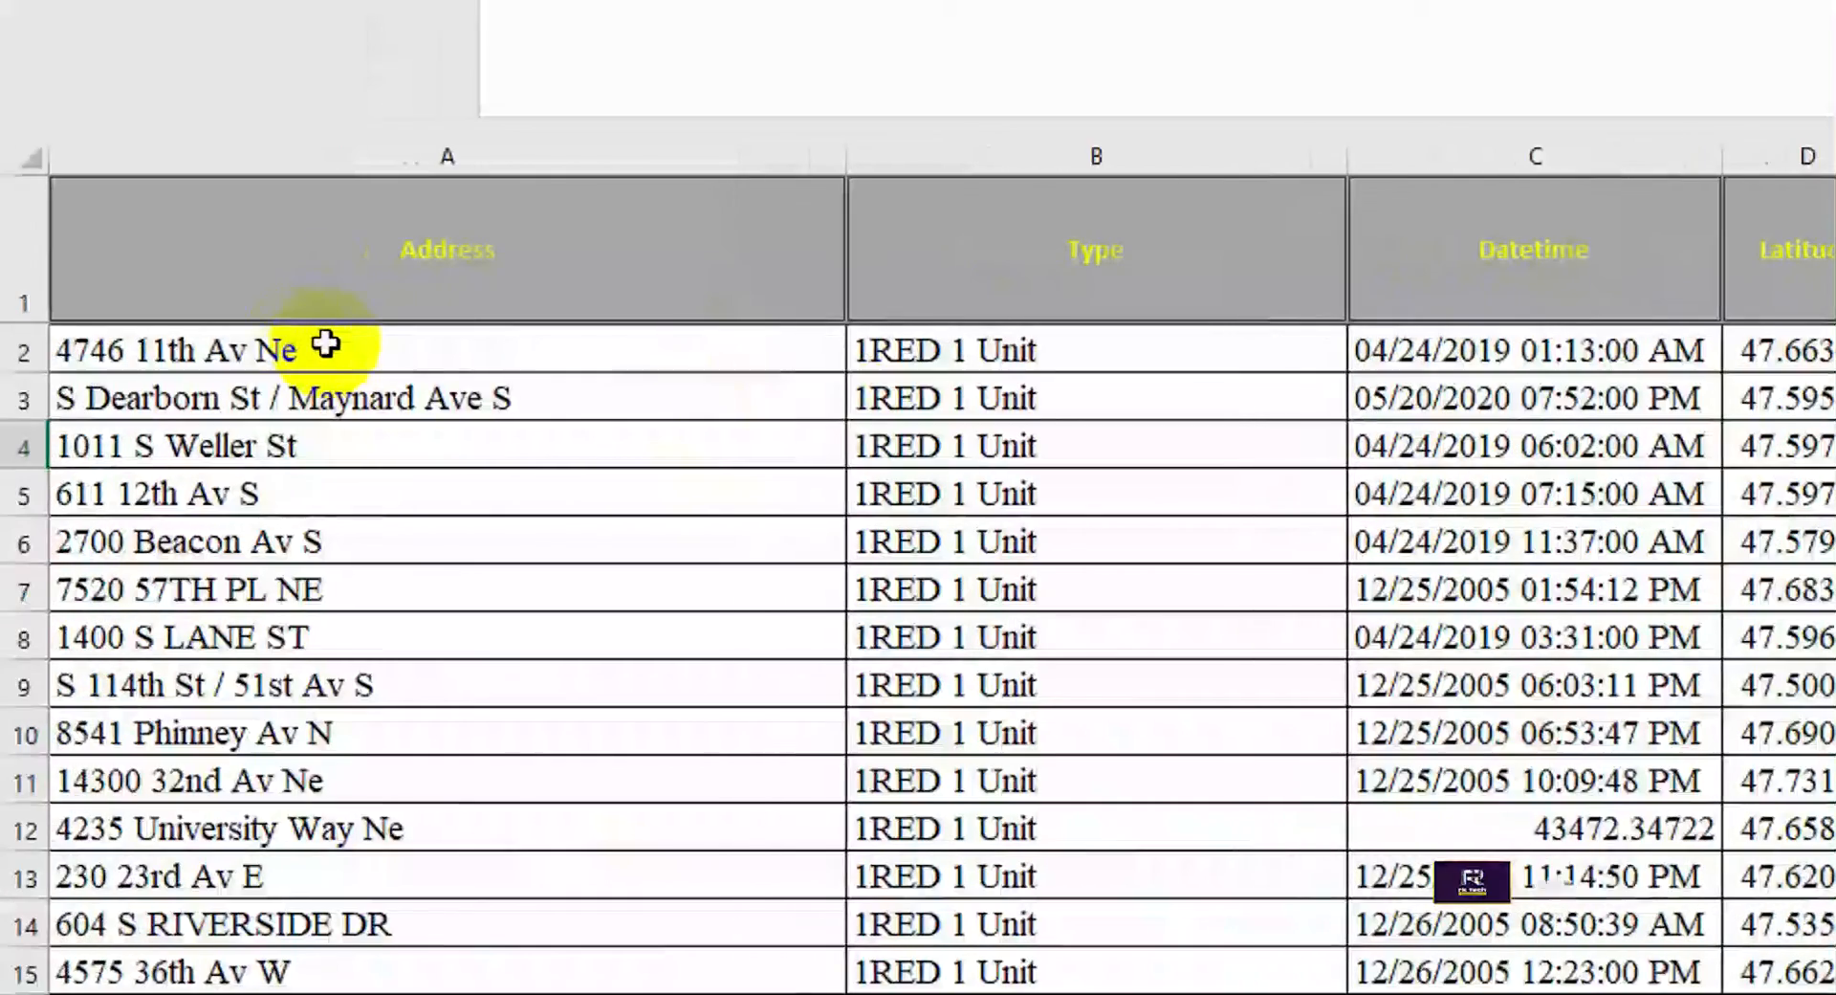
pyautogui.moveTo(335, 344); pyautogui.dragTo(247, 993)
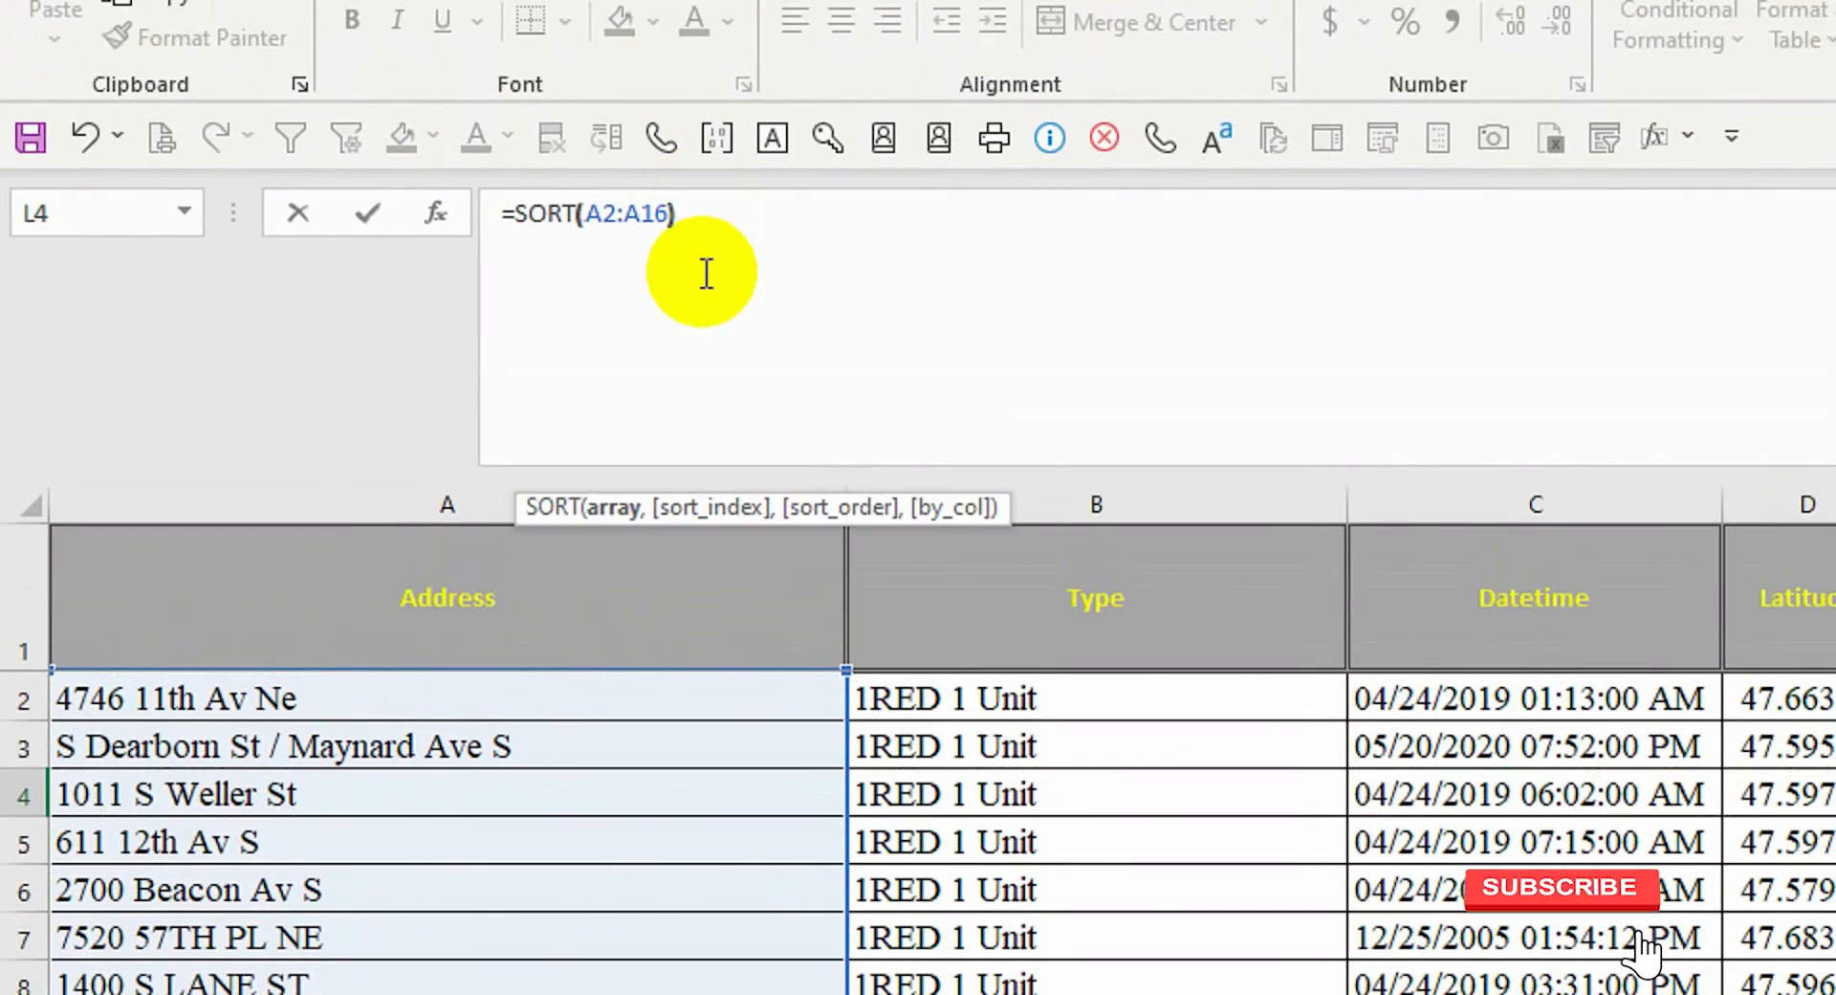
pyautogui.write(')')
pyautogui.press('Return')
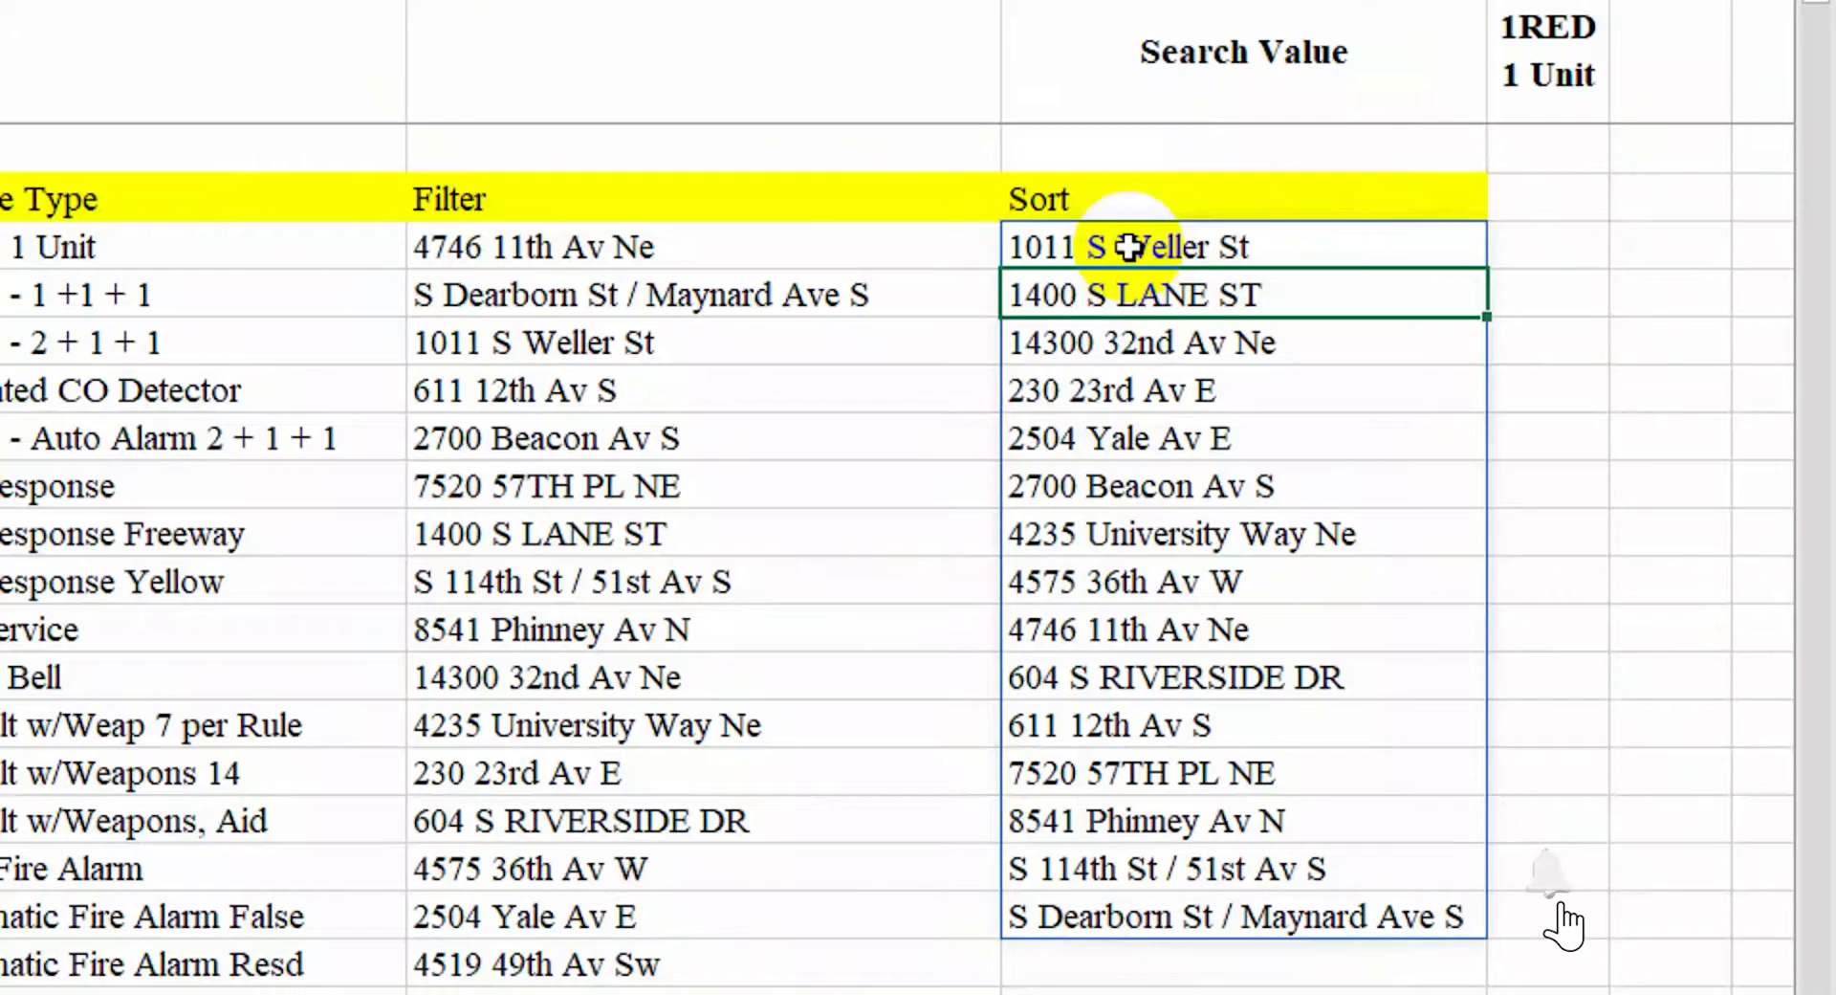
# Add an ascending sort order argument to the SORT formula
pyautogui.click(1625, 8)
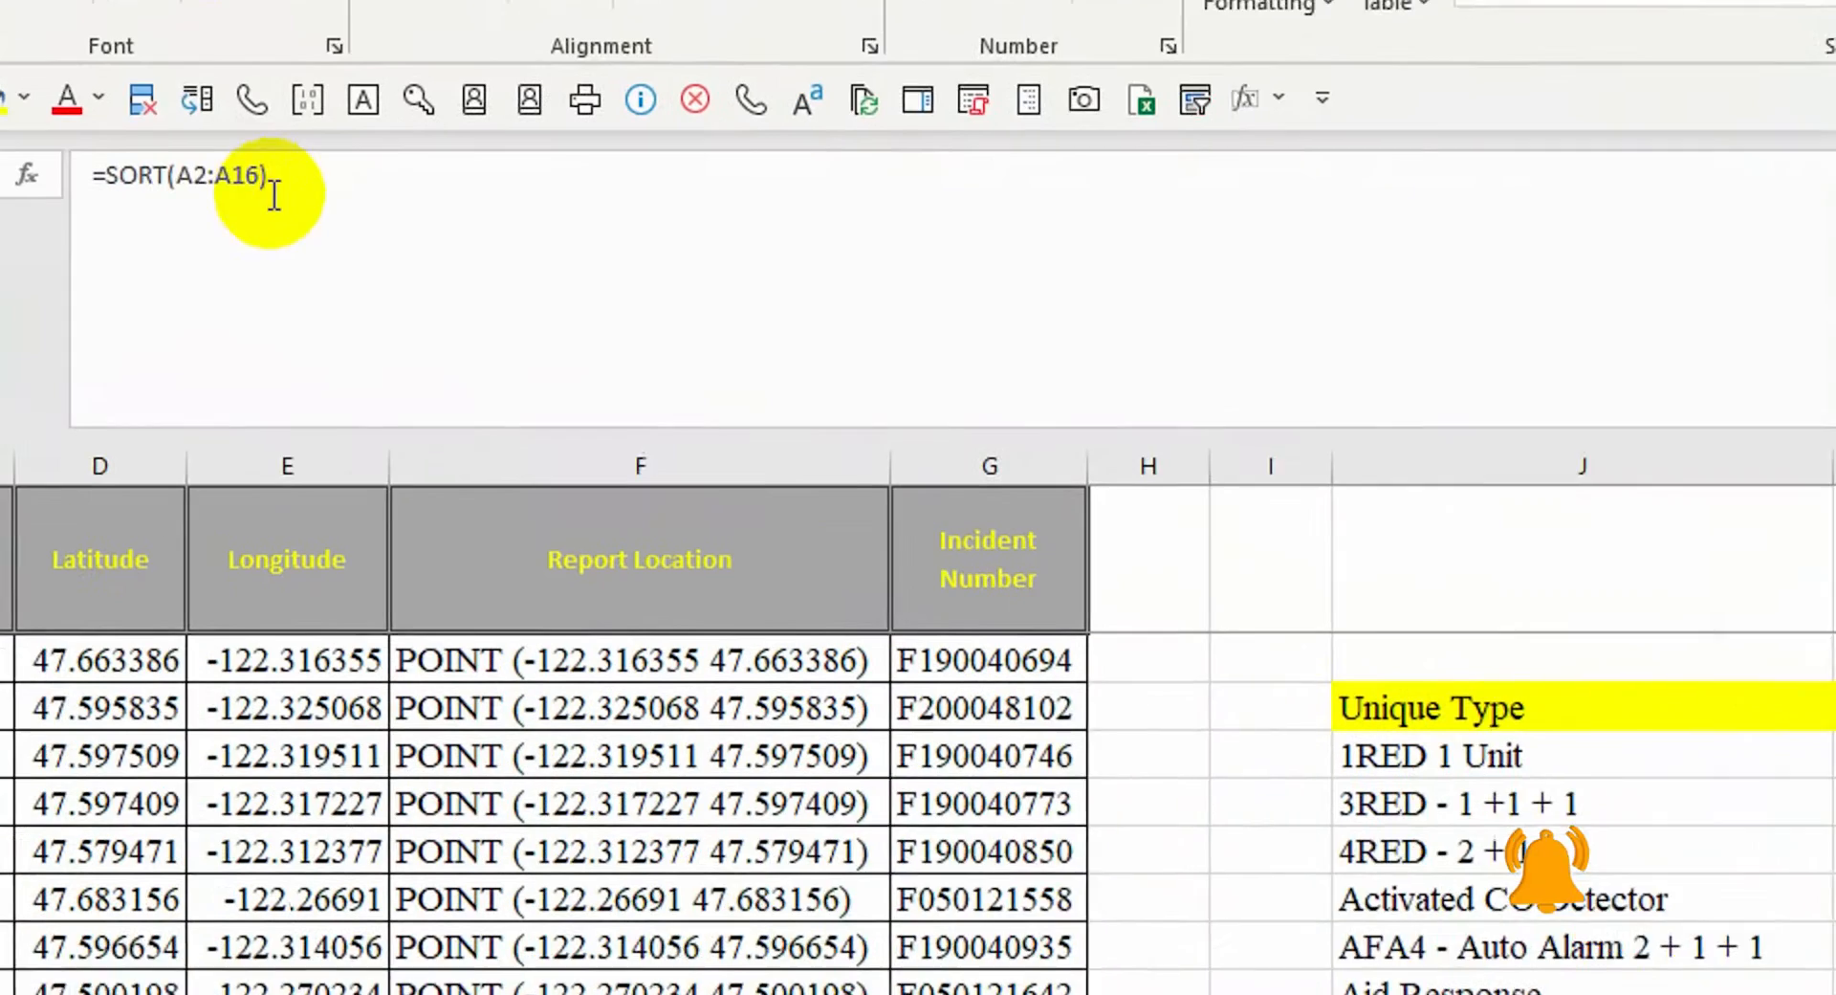
pyautogui.click(118, 102)
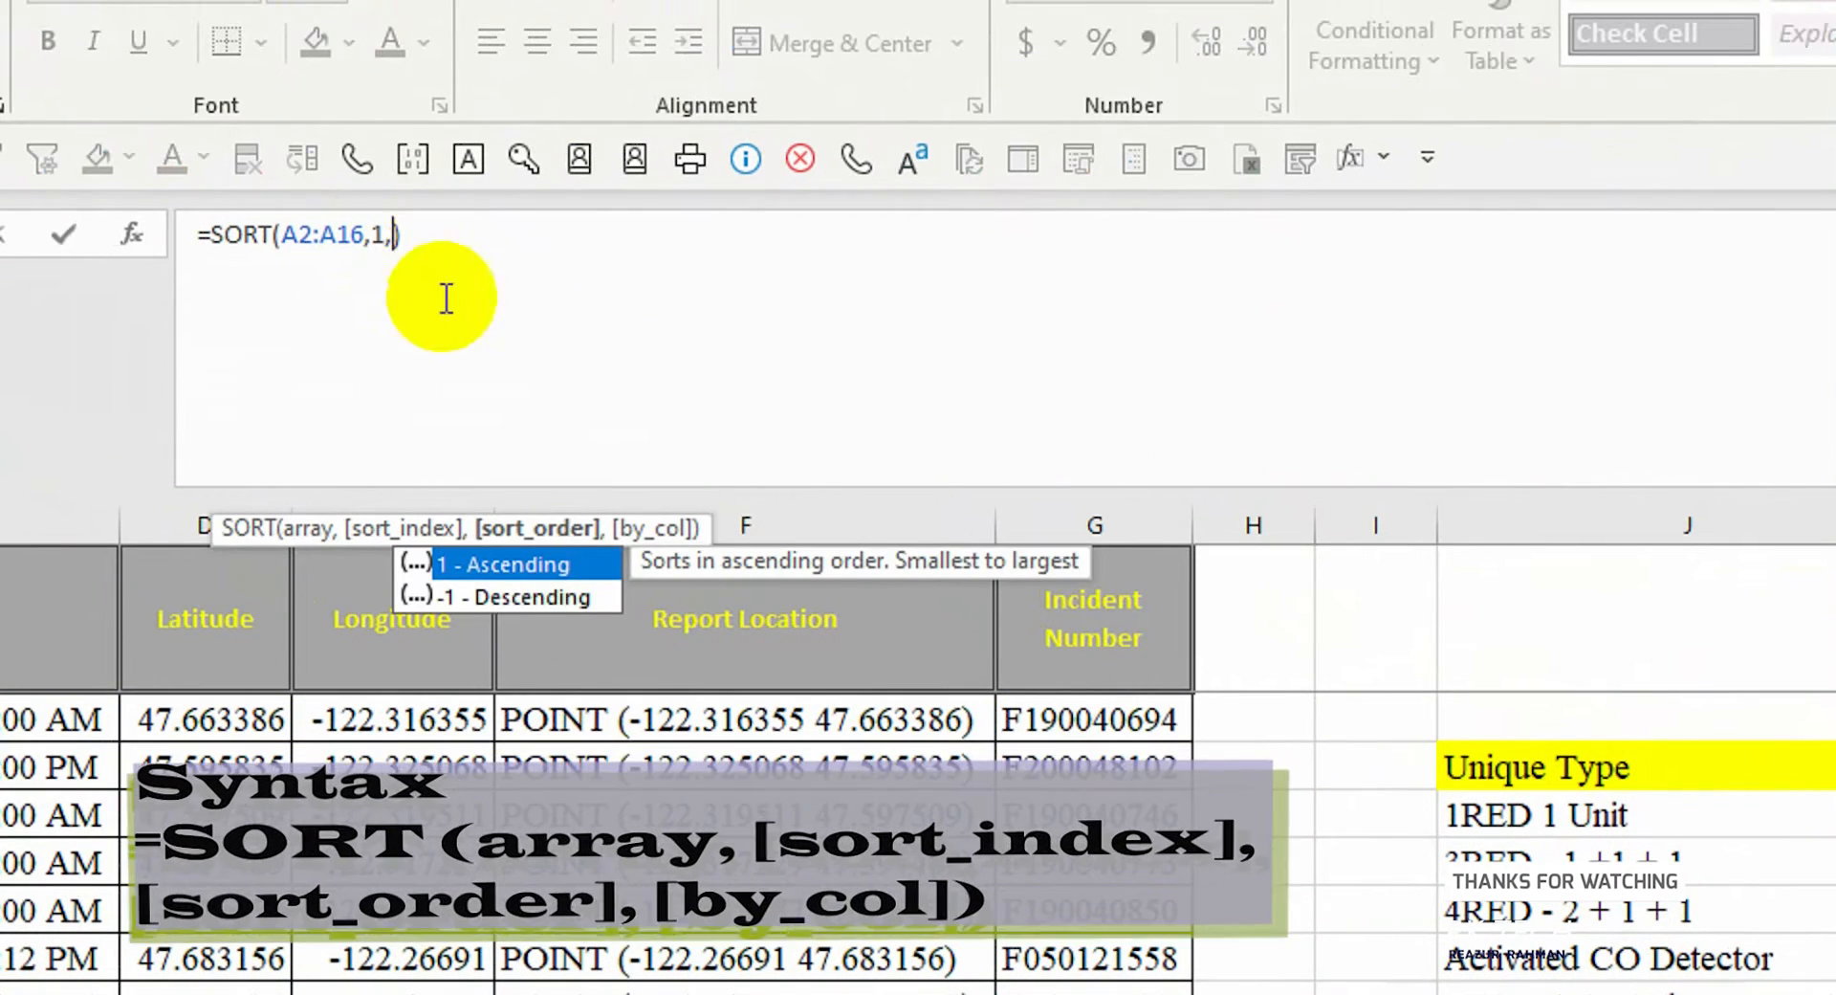
pyautogui.doubleClick(524, 566)
pyautogui.click(549, 225)
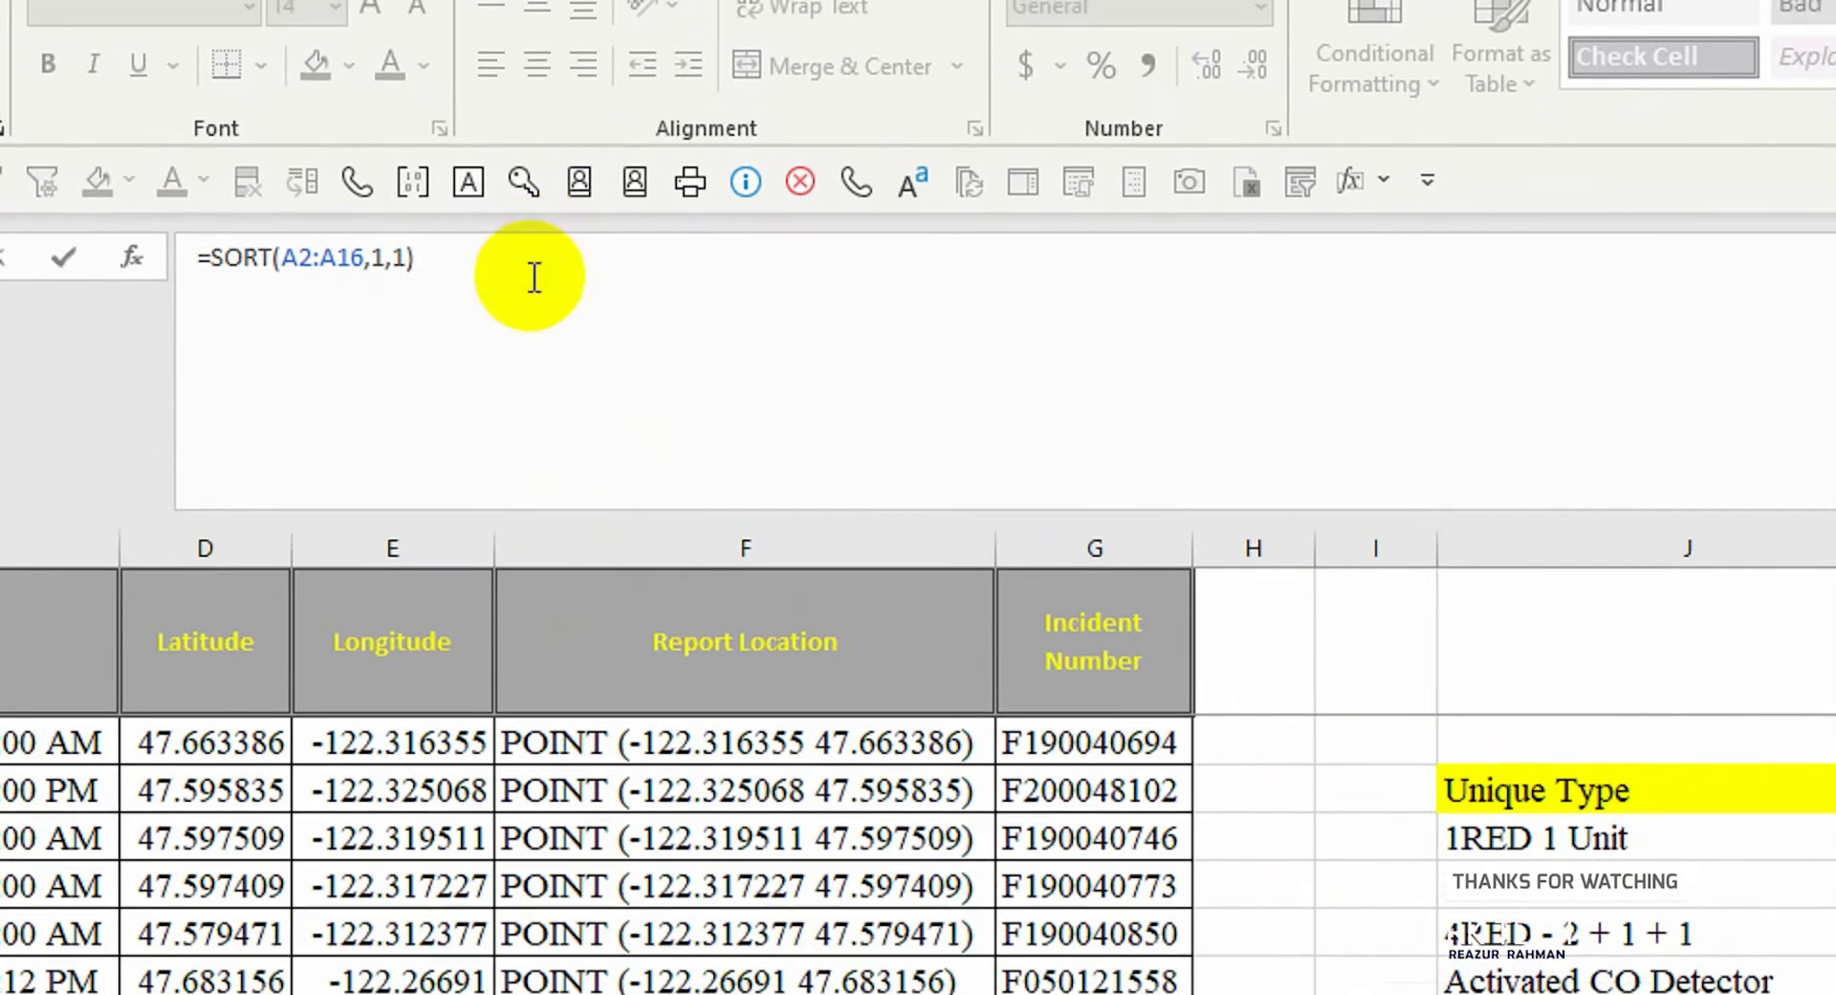
pyautogui.press('Return')
pyautogui.click(1569, 627)
# Switch the SORT formula to descending, giving =SORT(A2:A16,1,-1)
pyautogui.click(204, 130)
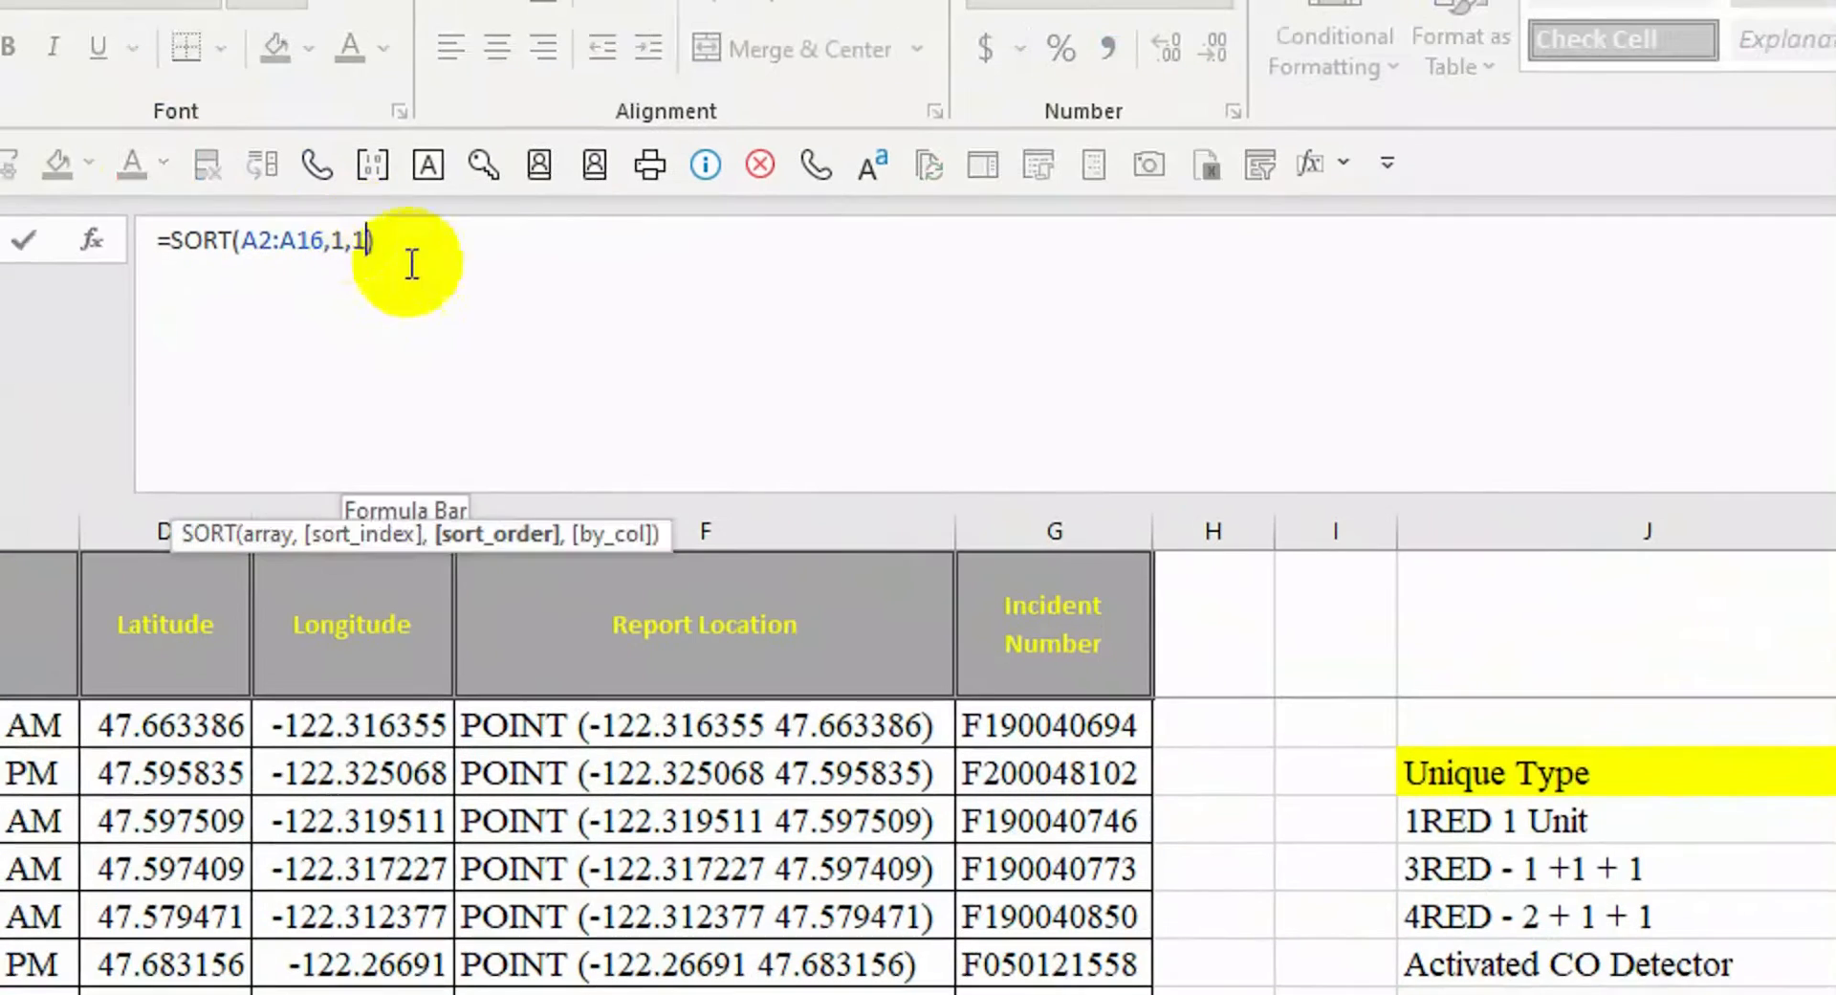
pyautogui.doubleClick(464, 604)
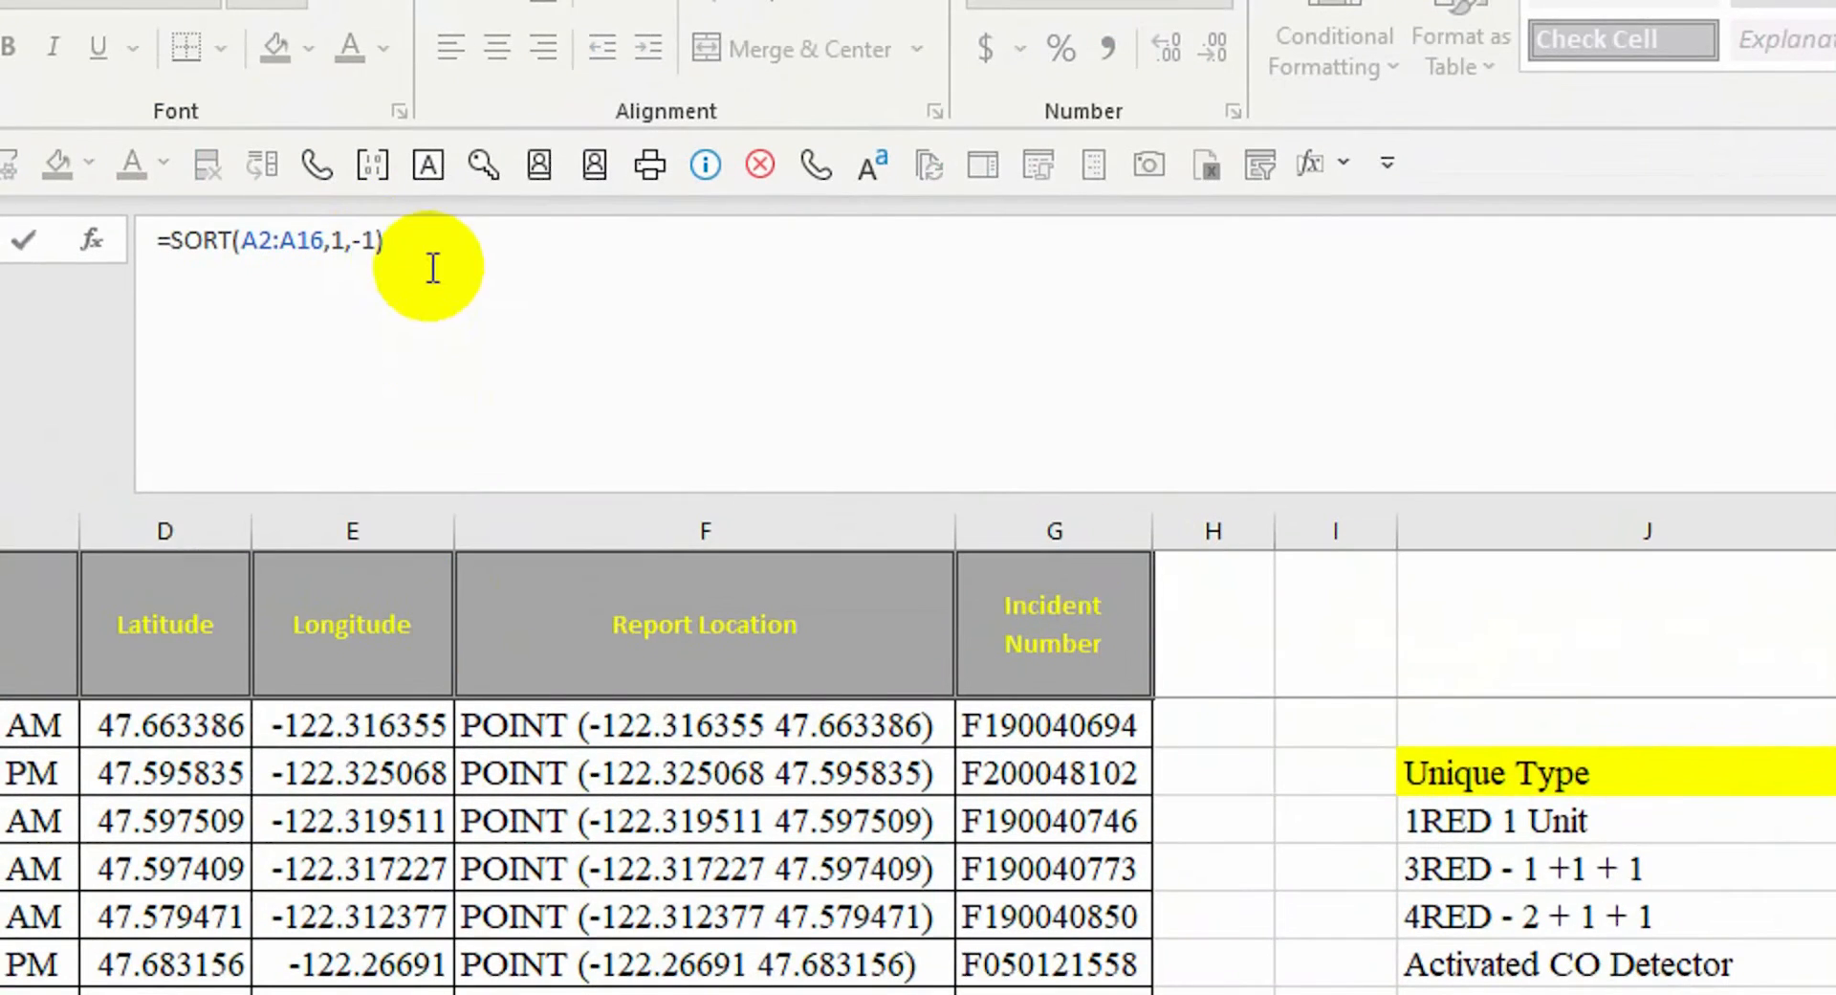
pyautogui.press('Return')
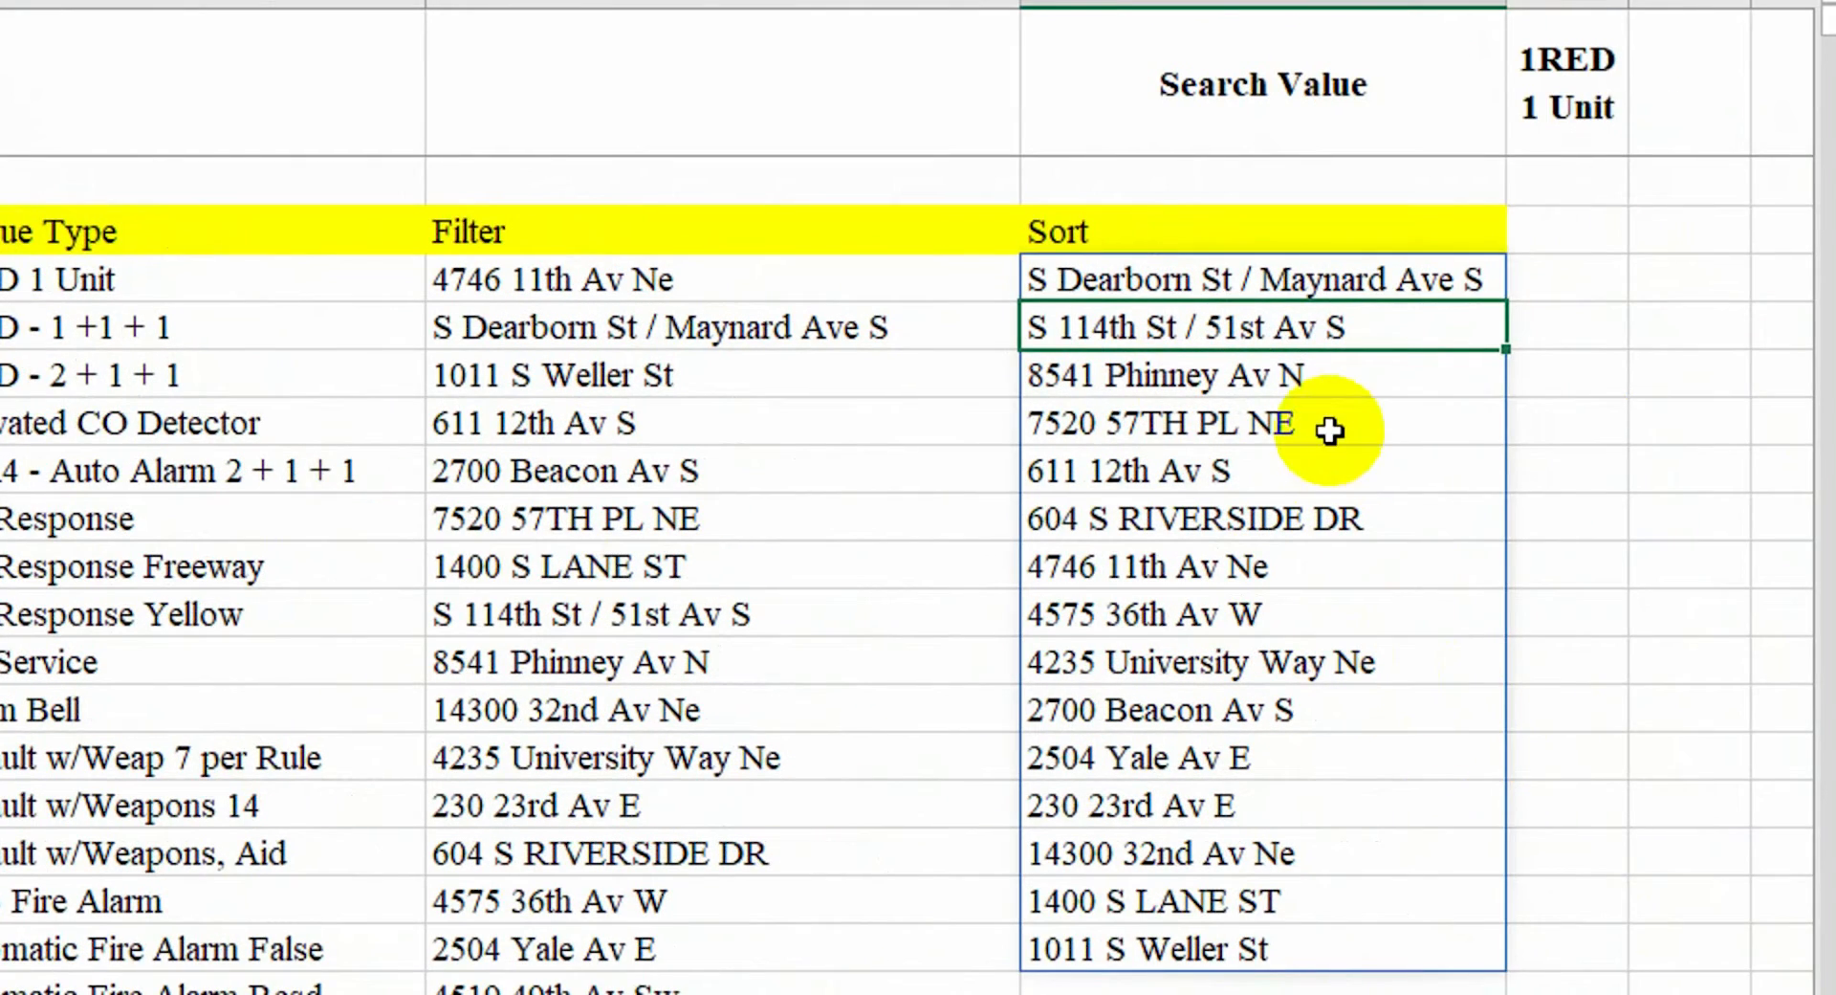
pyautogui.click(1564, 229)
pyautogui.click(19, 230)
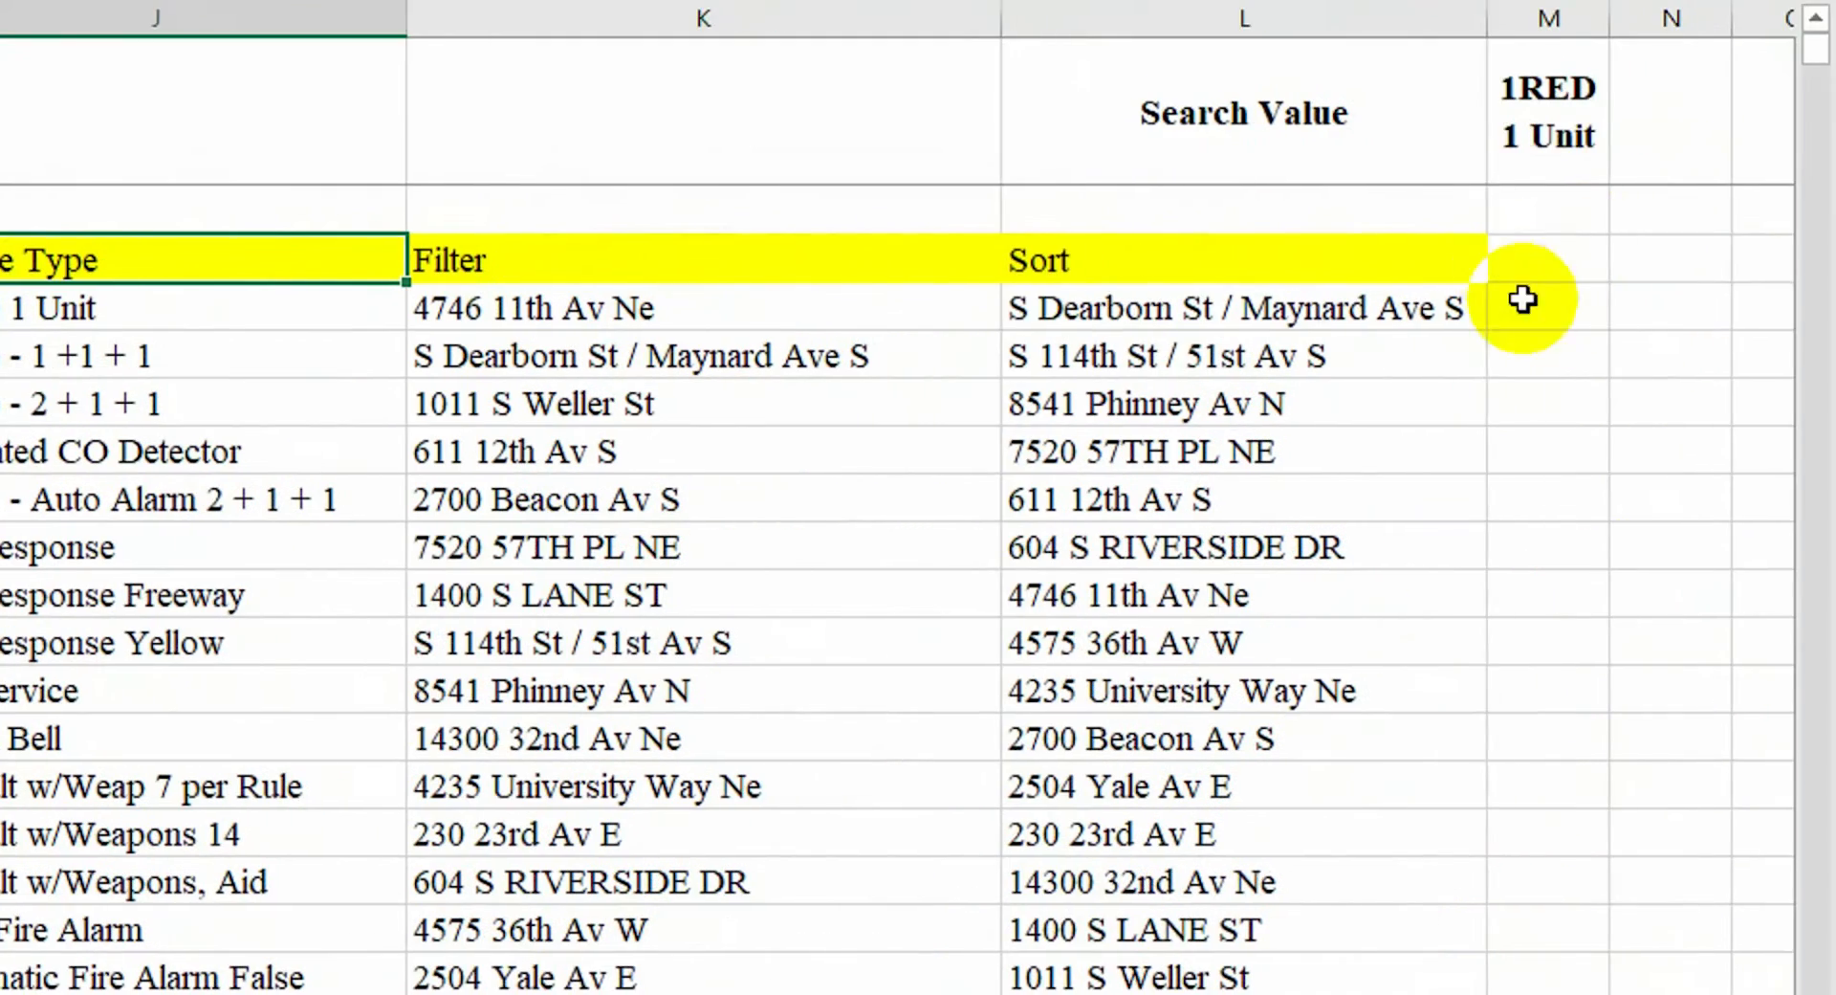
pyautogui.click(1332, 311)
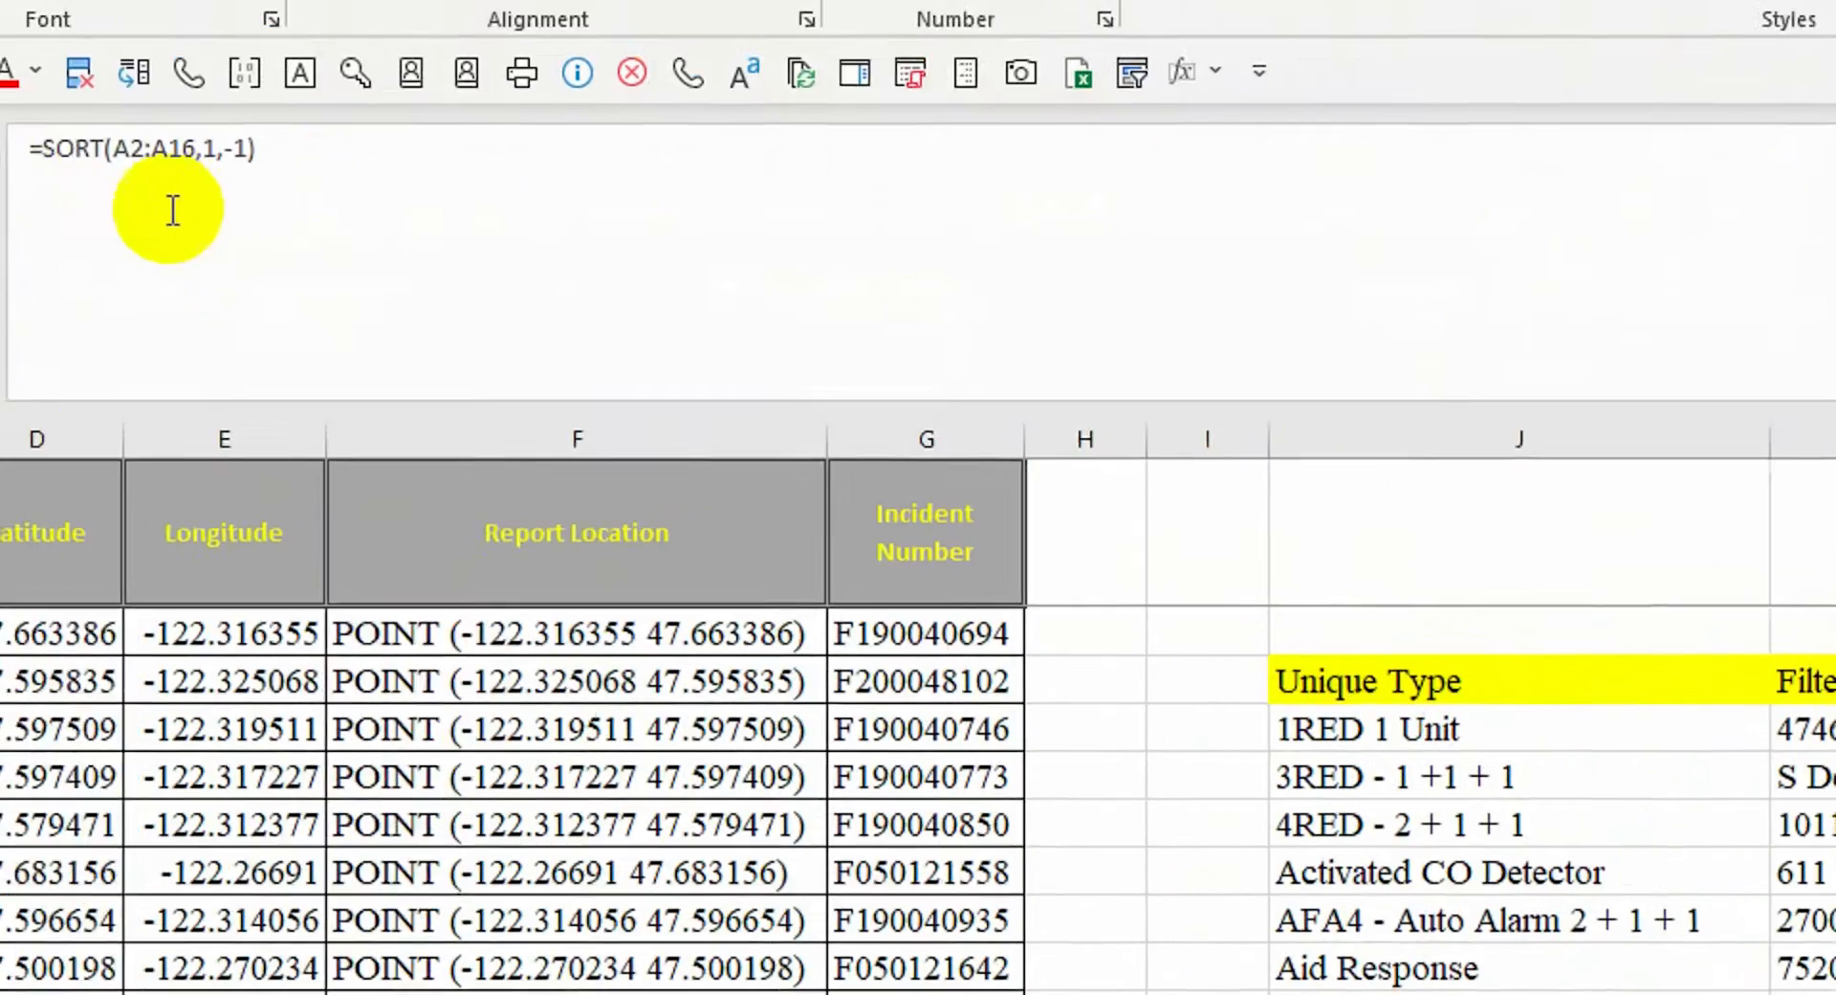
# Wrap A2:A16 in UNIQUE to make =SORT(UNIQUE(A2:A16),1,-1), accepting Excel's correction
pyautogui.click(354, 237)
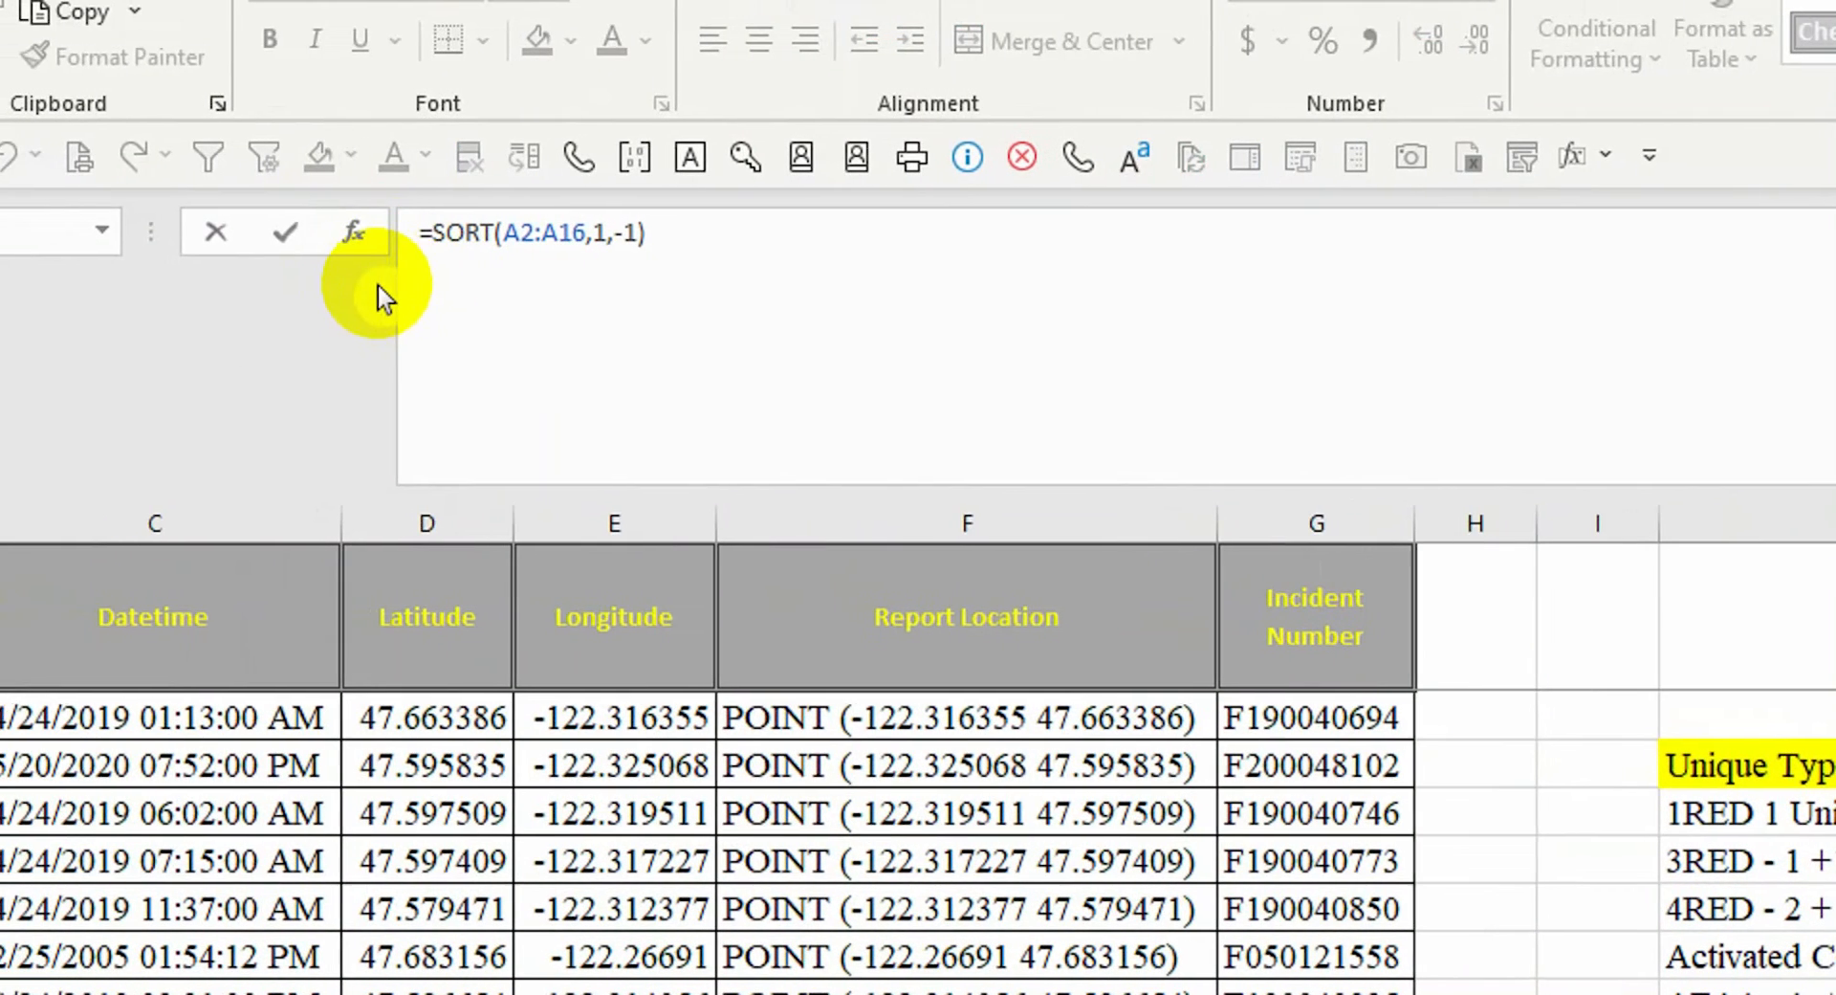
pyautogui.press('Escape')
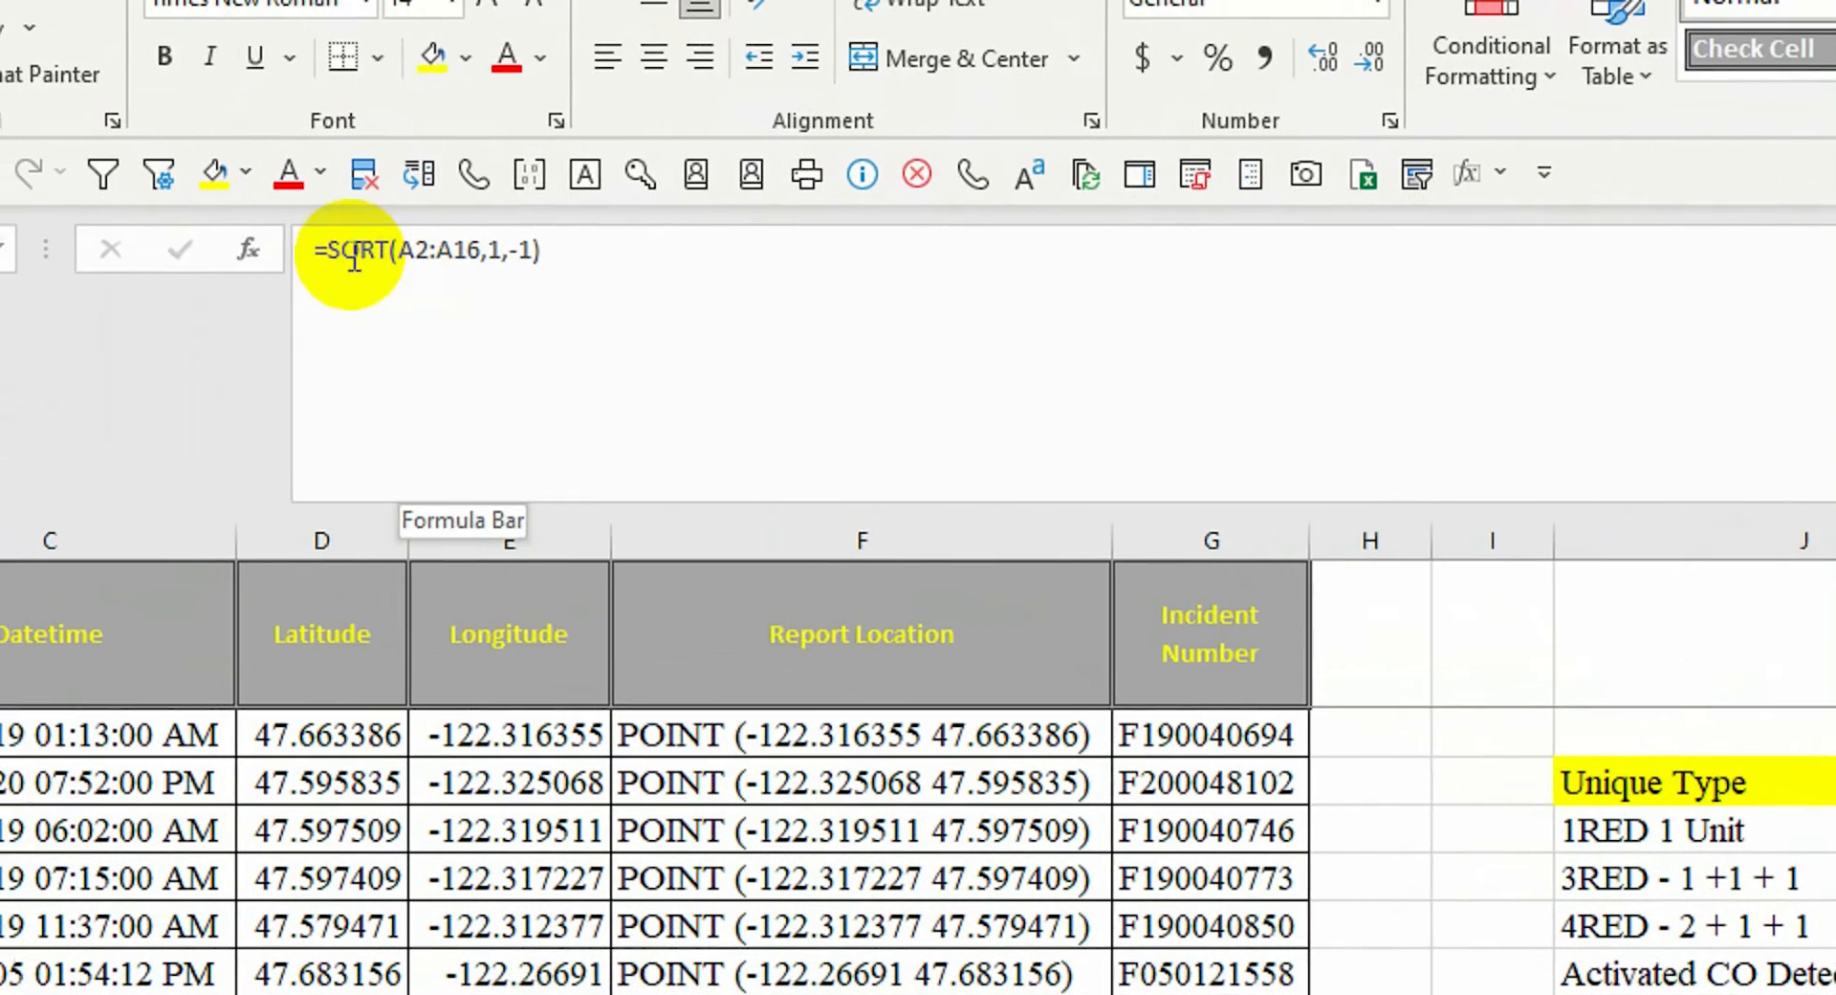
pyautogui.click(385, 263)
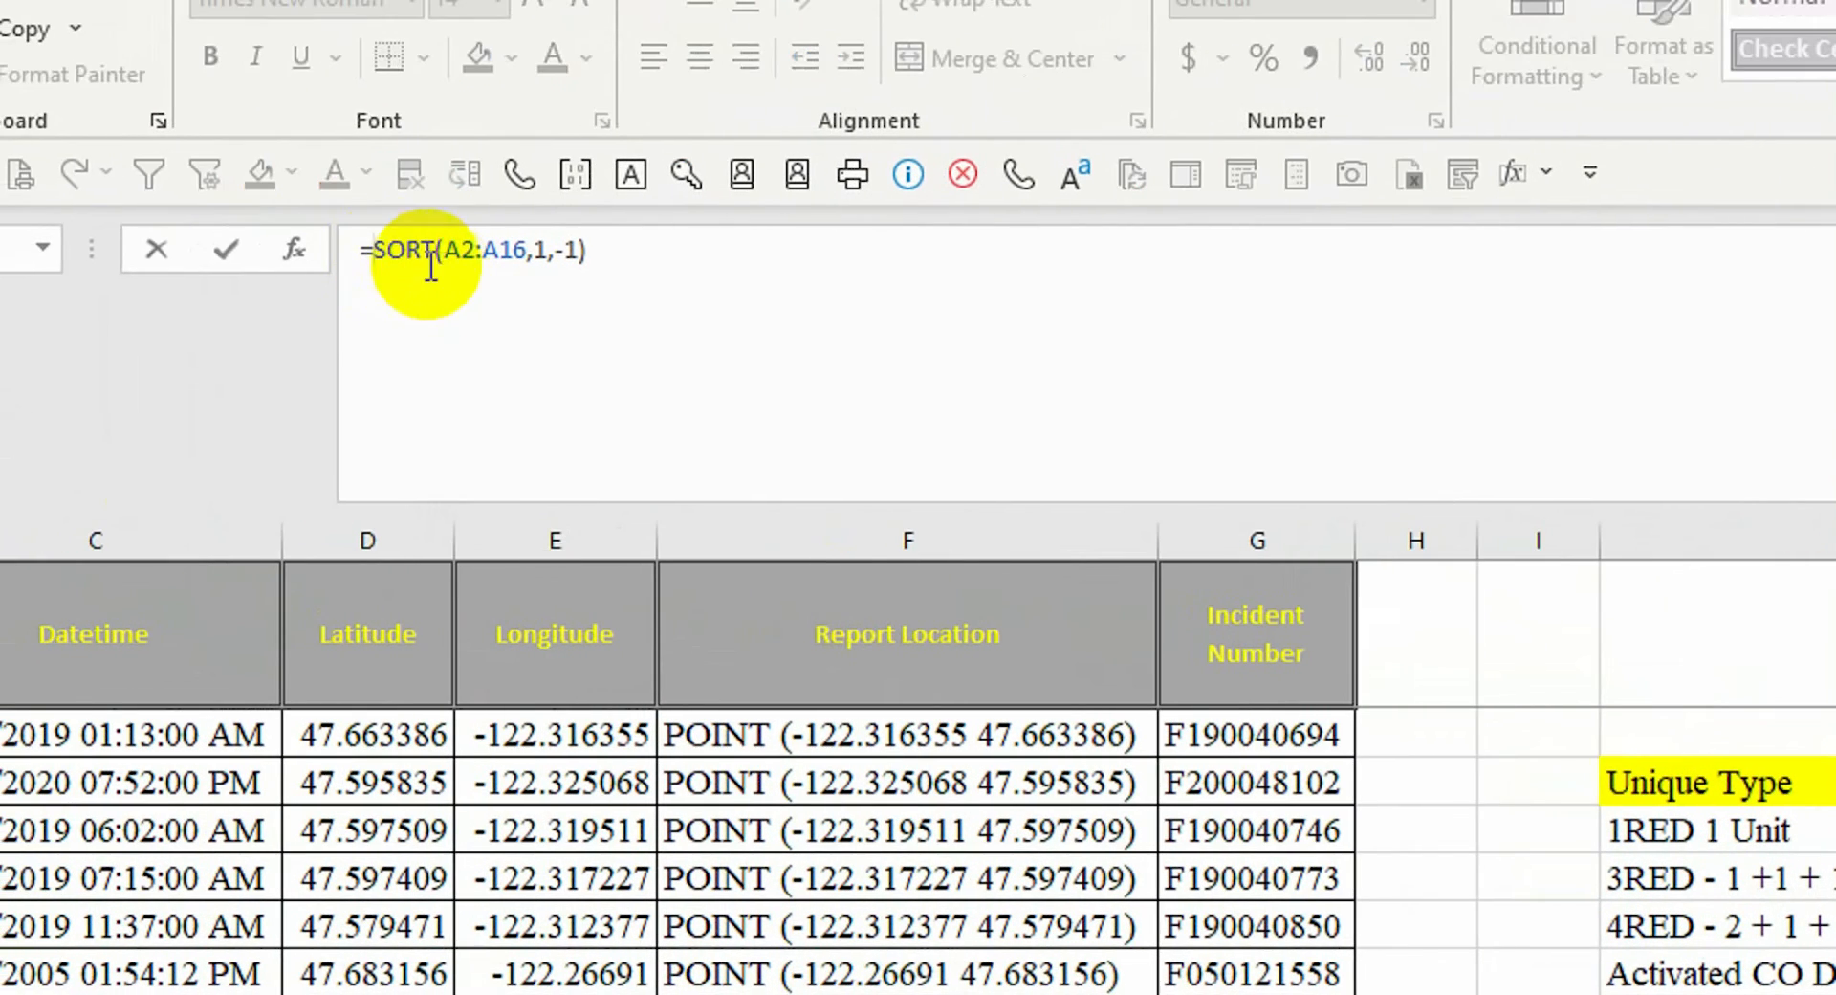
pyautogui.click(447, 251)
pyautogui.write('uni')
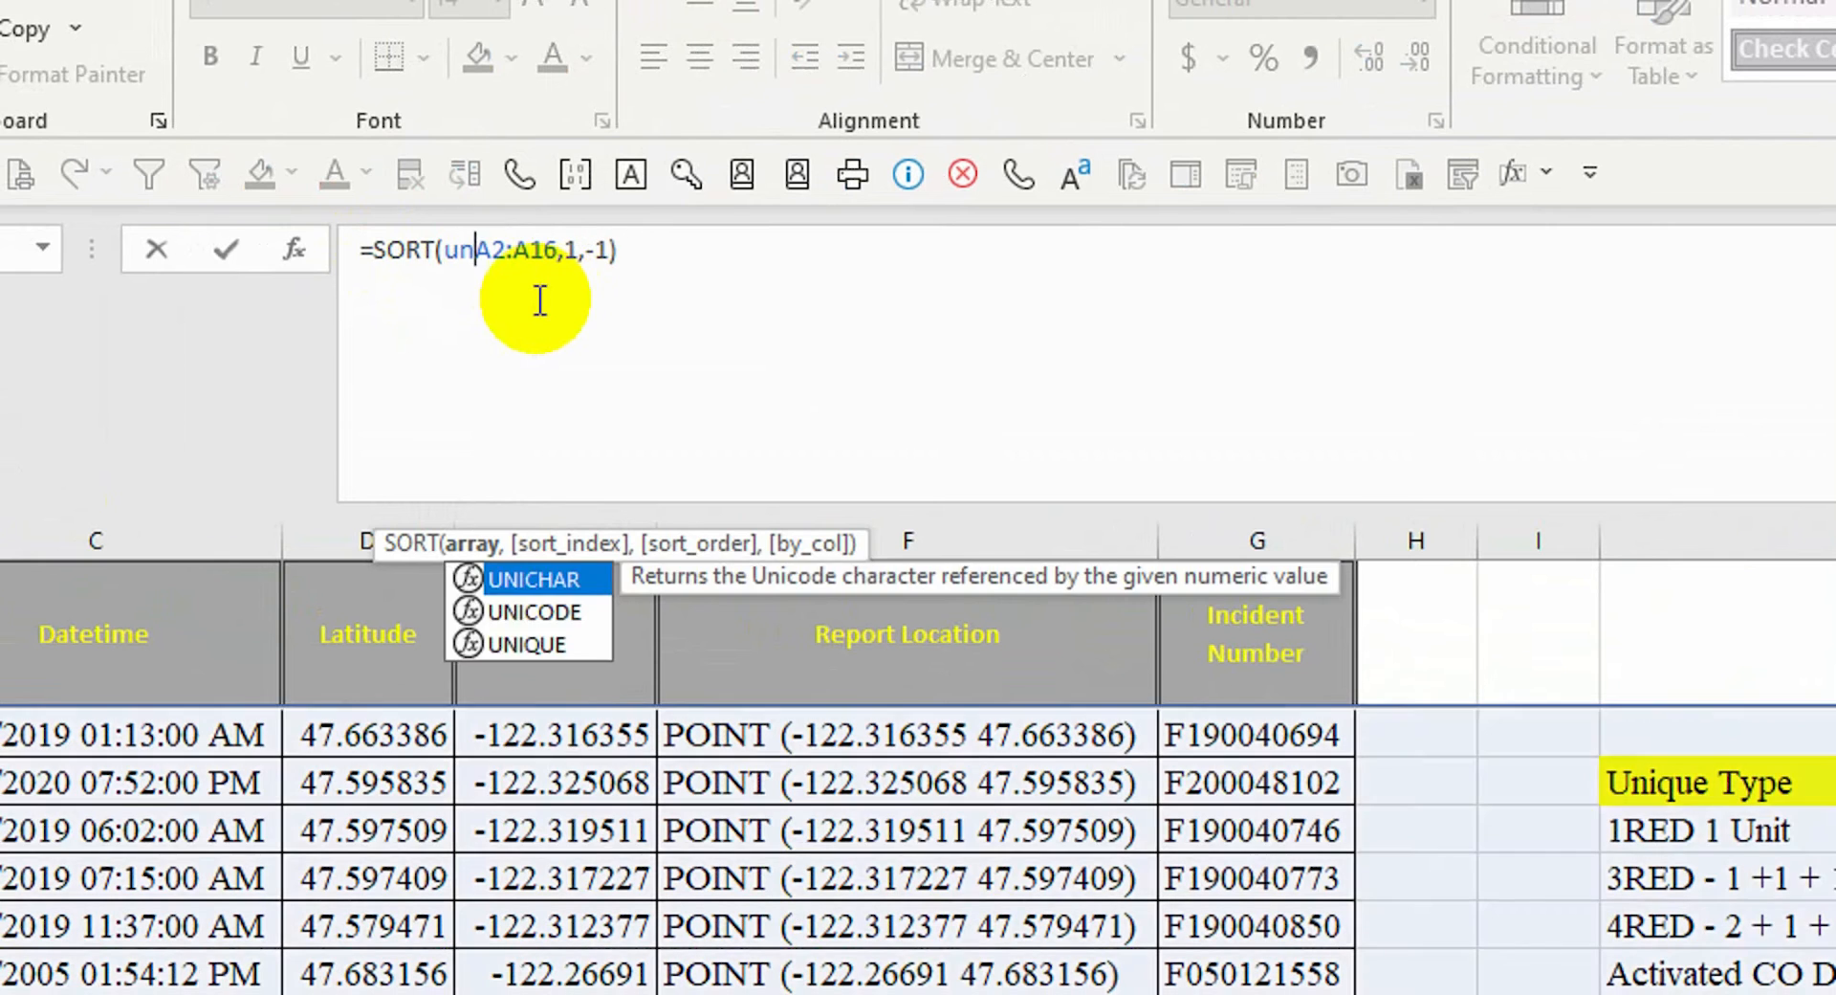
pyautogui.write('q')
pyautogui.press('Tab')
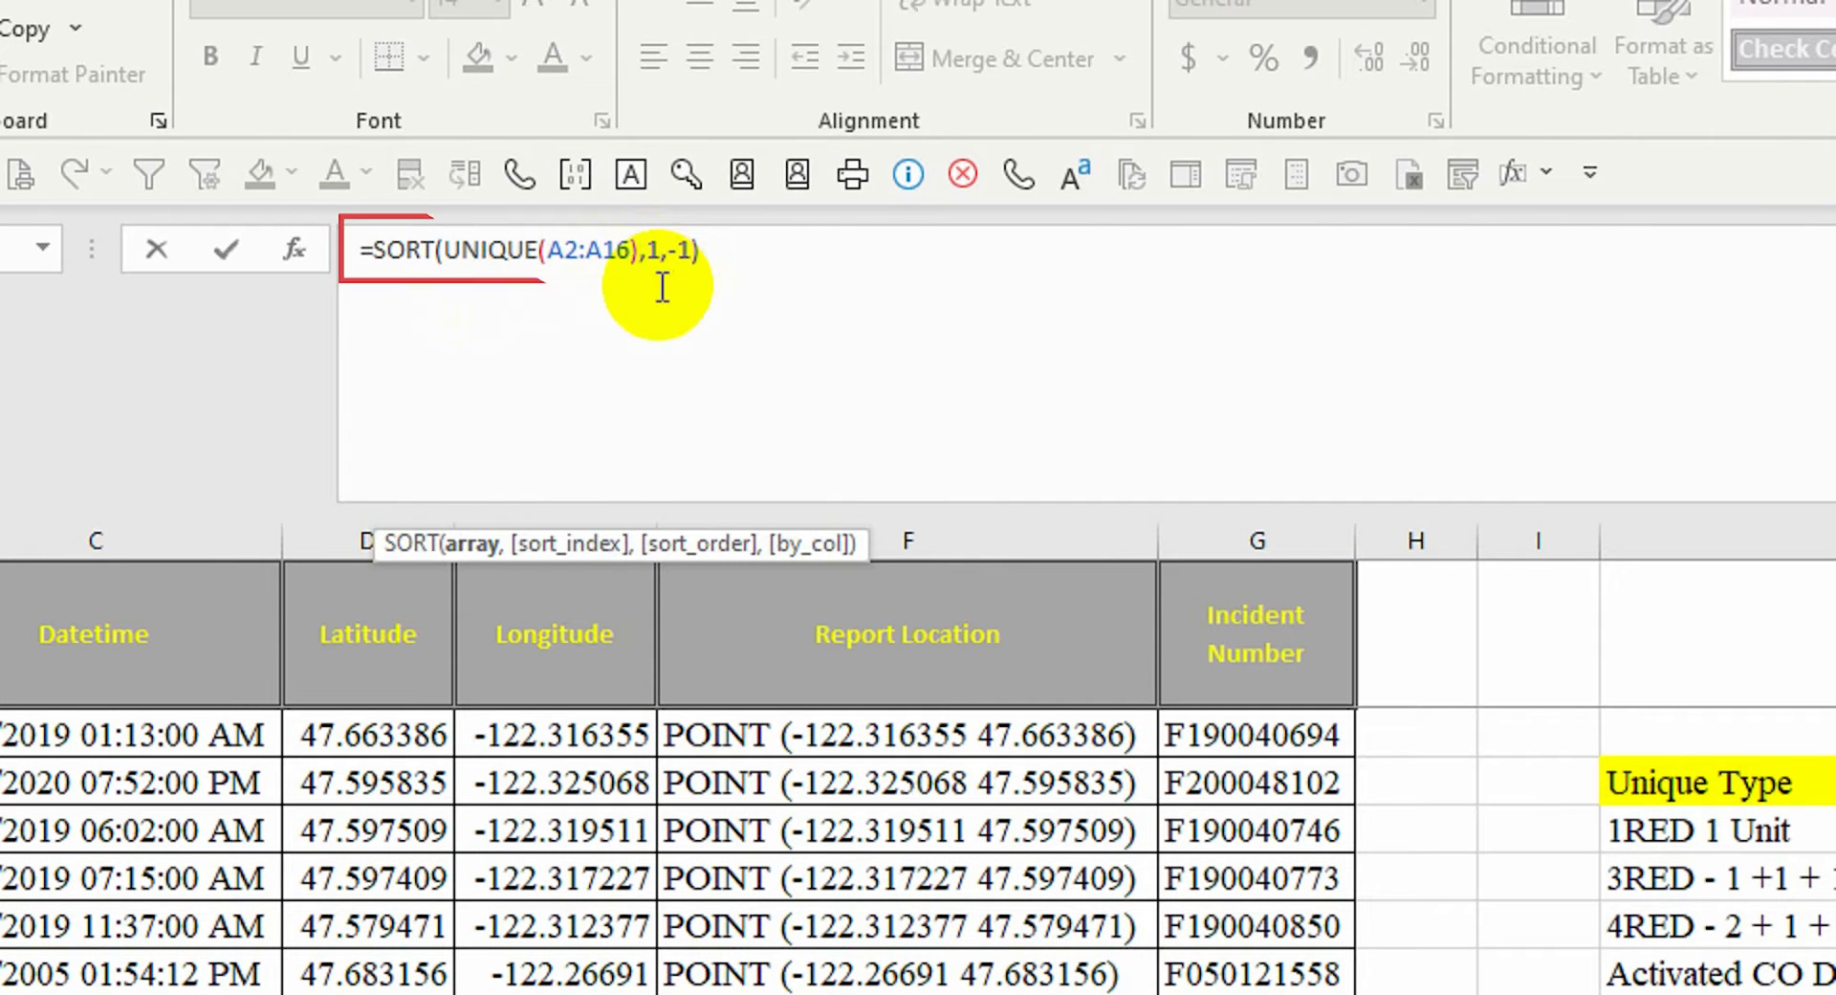
pyautogui.press('Return')
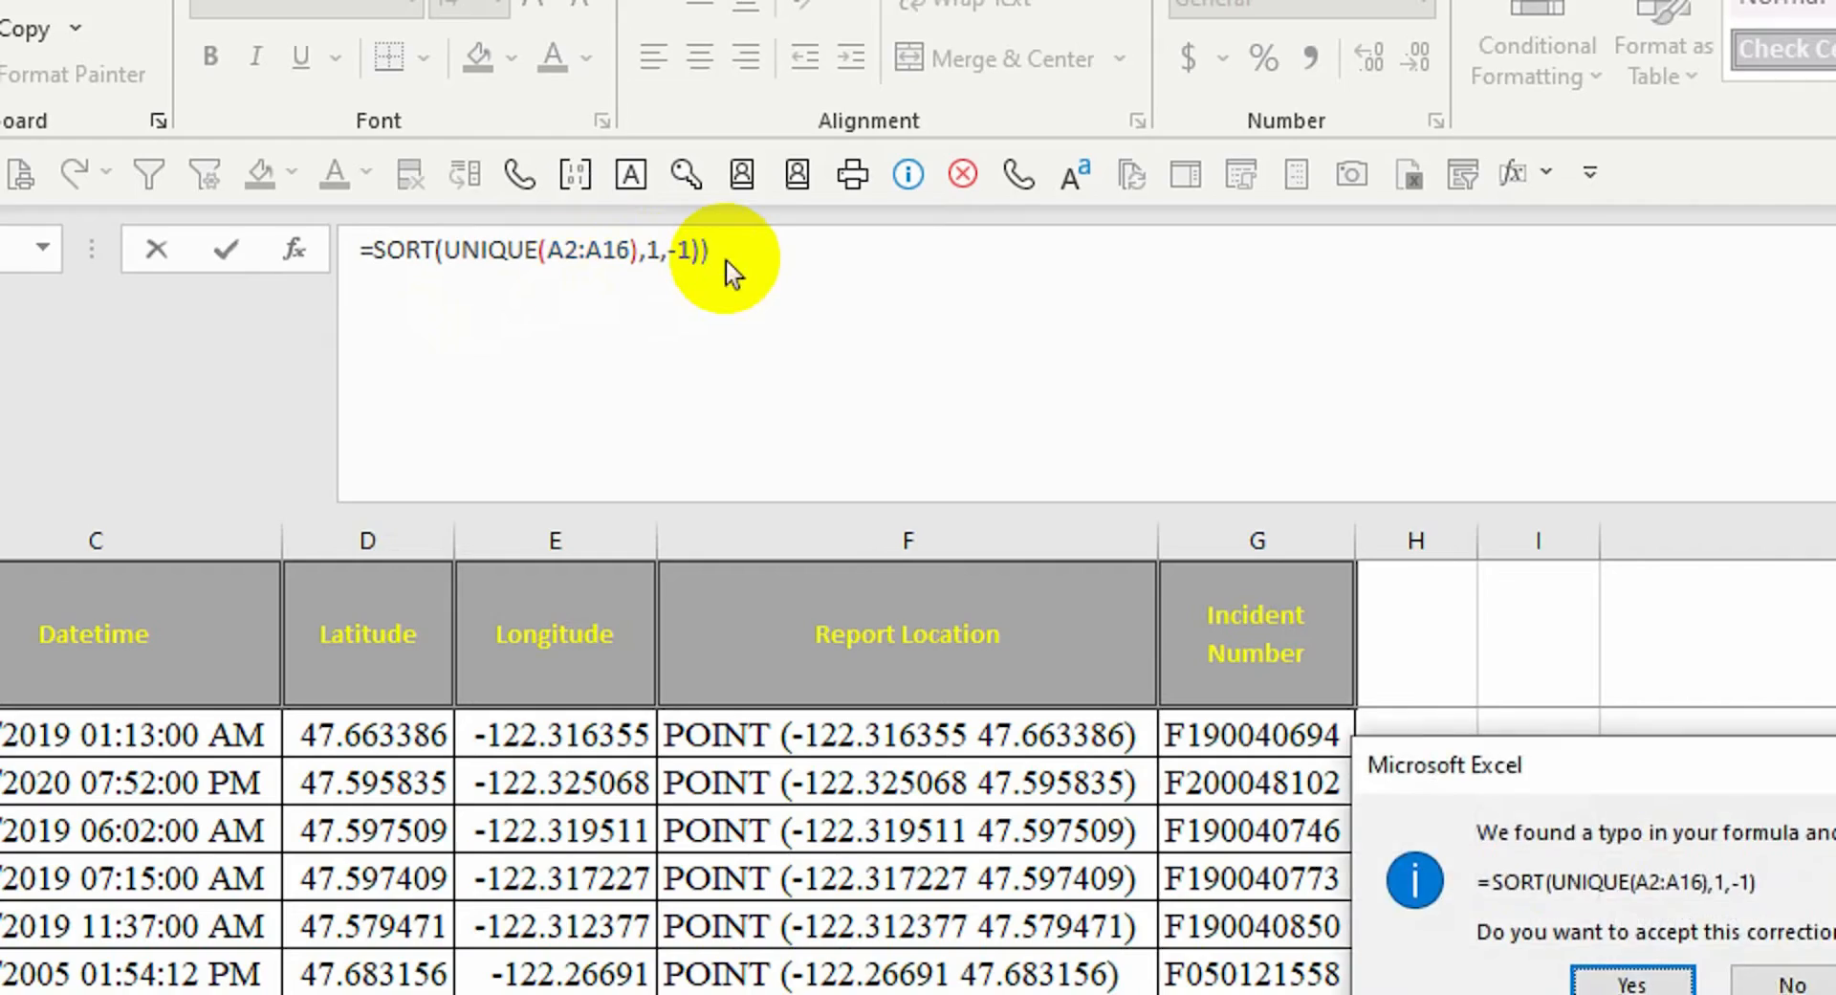
pyautogui.click(1625, 986)
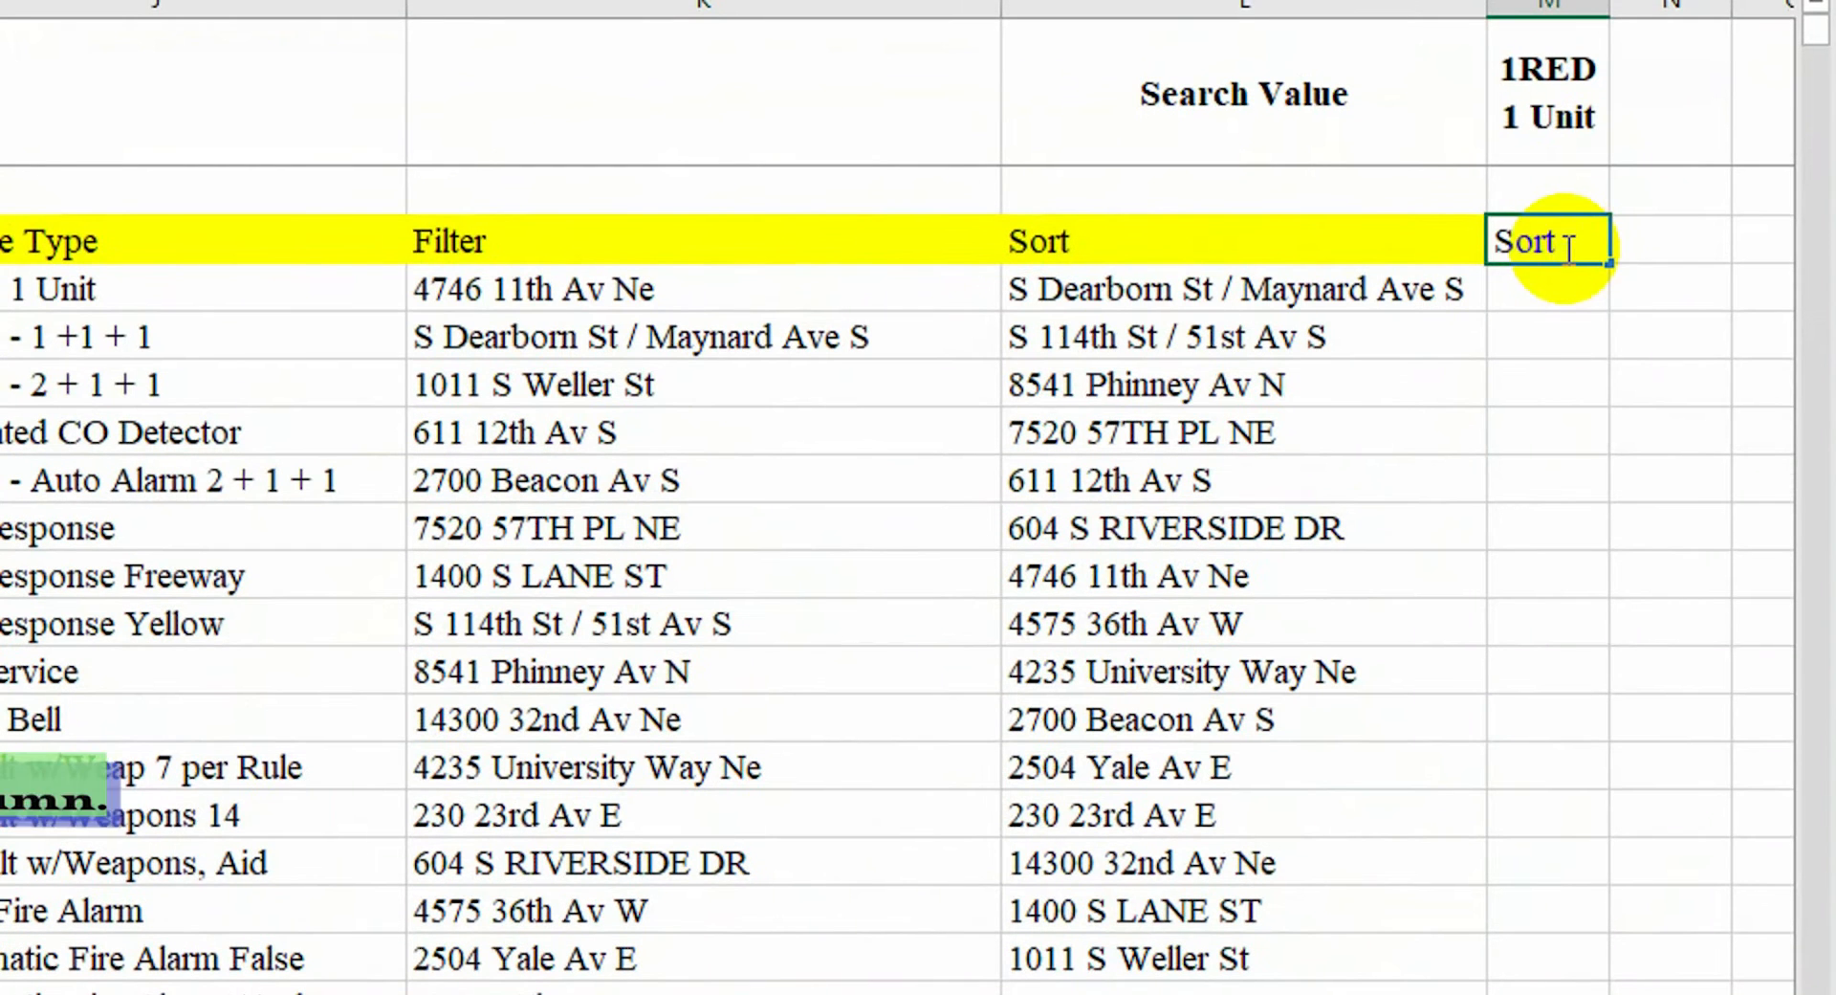
# Start a SORTBY formula in M4 with Address range A2:A13525 as the array
pyautogui.click(1564, 247)
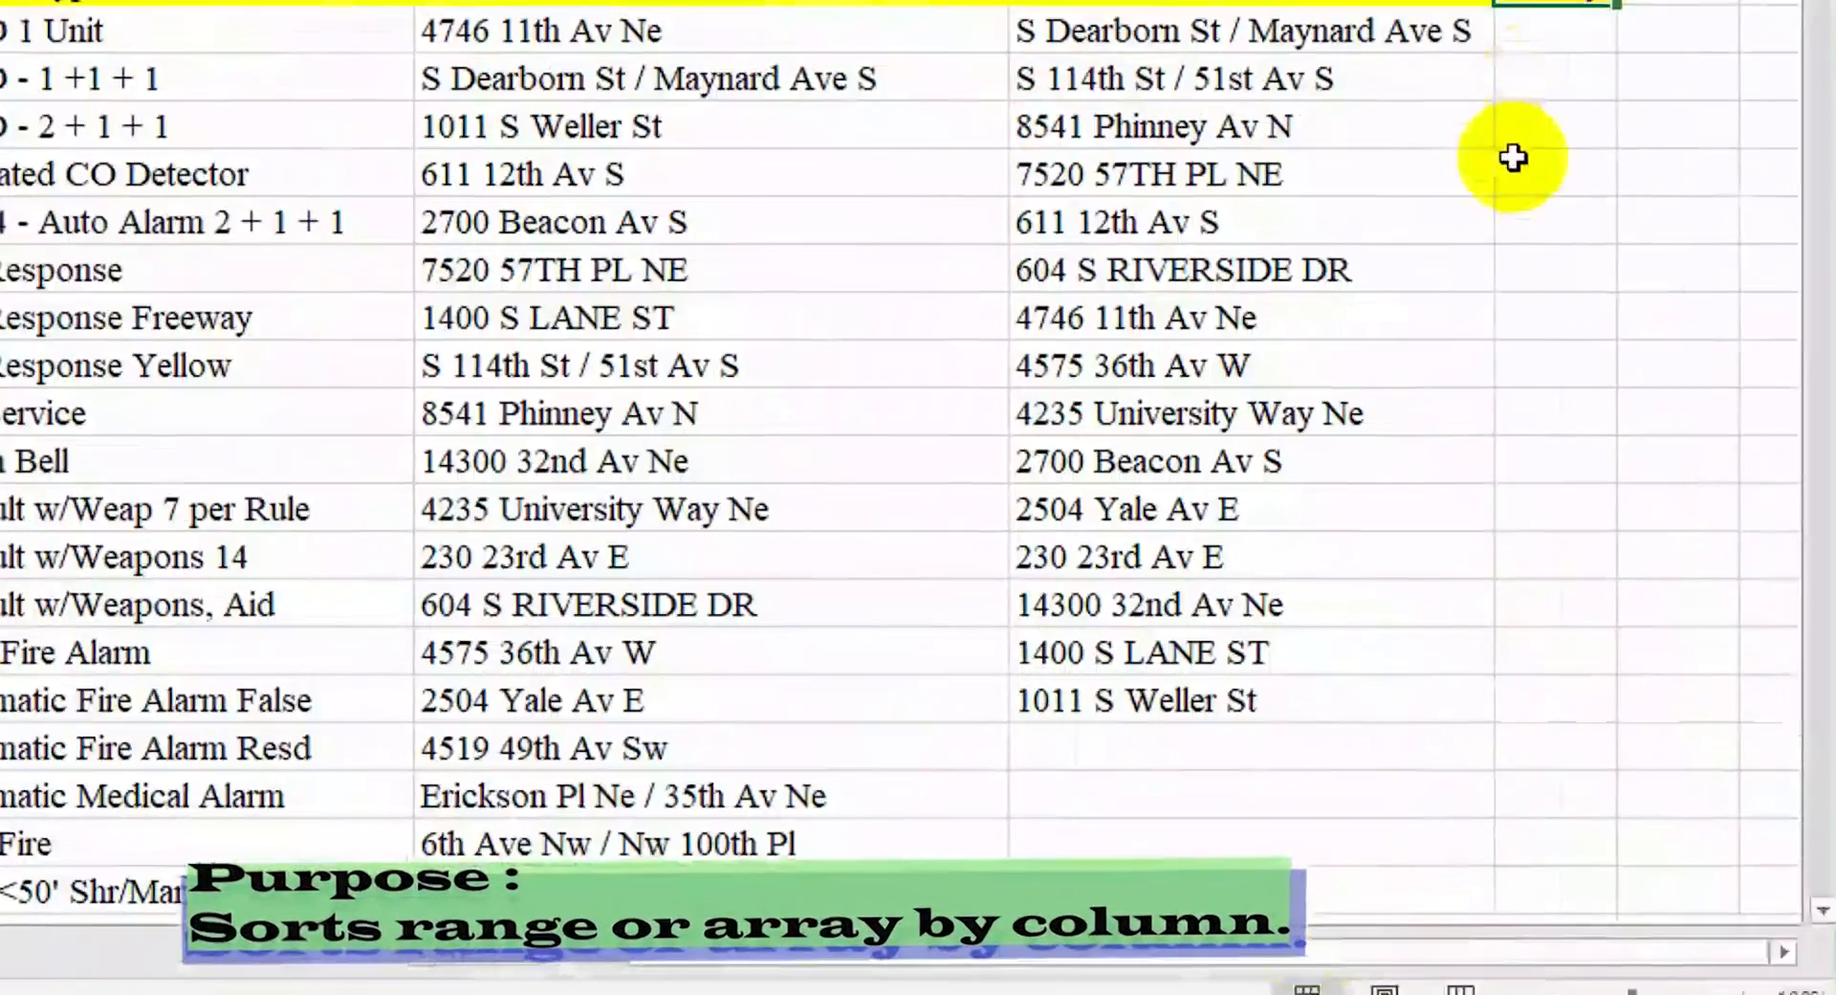
pyautogui.click(1530, 31)
pyautogui.write('=')
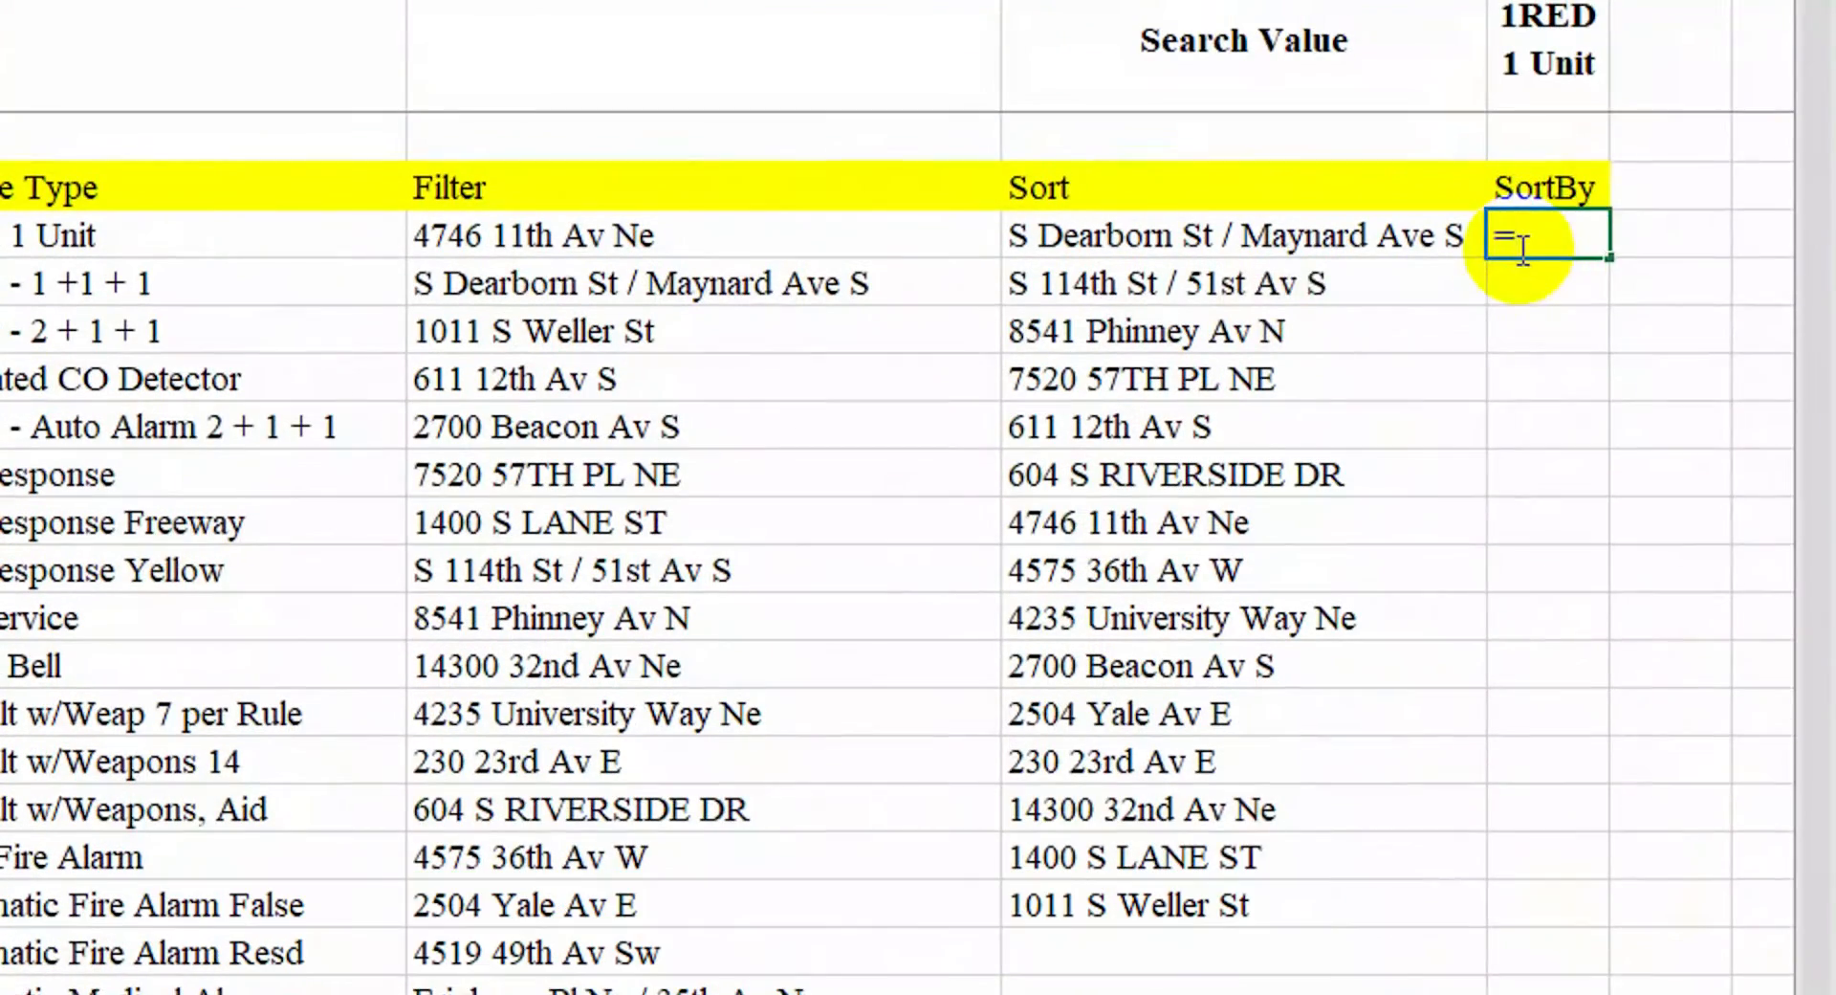
pyautogui.write('sort')
pyautogui.press('Tab')
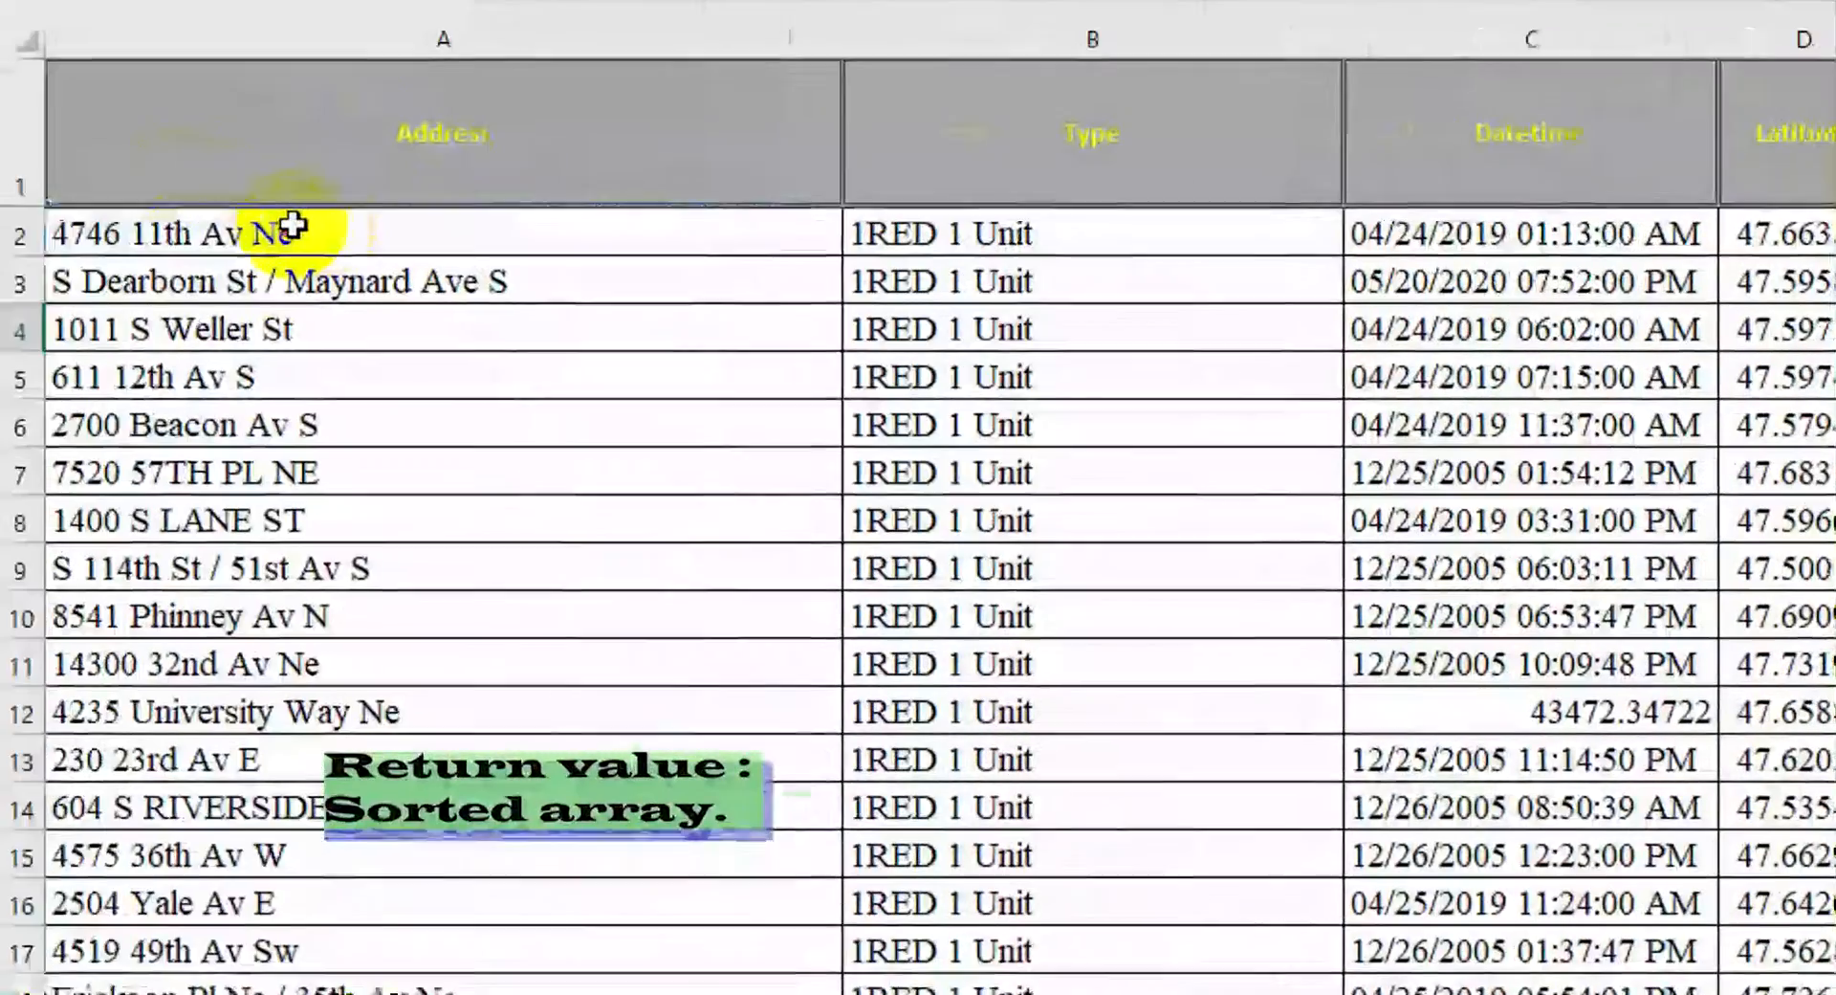
pyautogui.moveTo(291, 239); pyautogui.dragTo(55, 688)
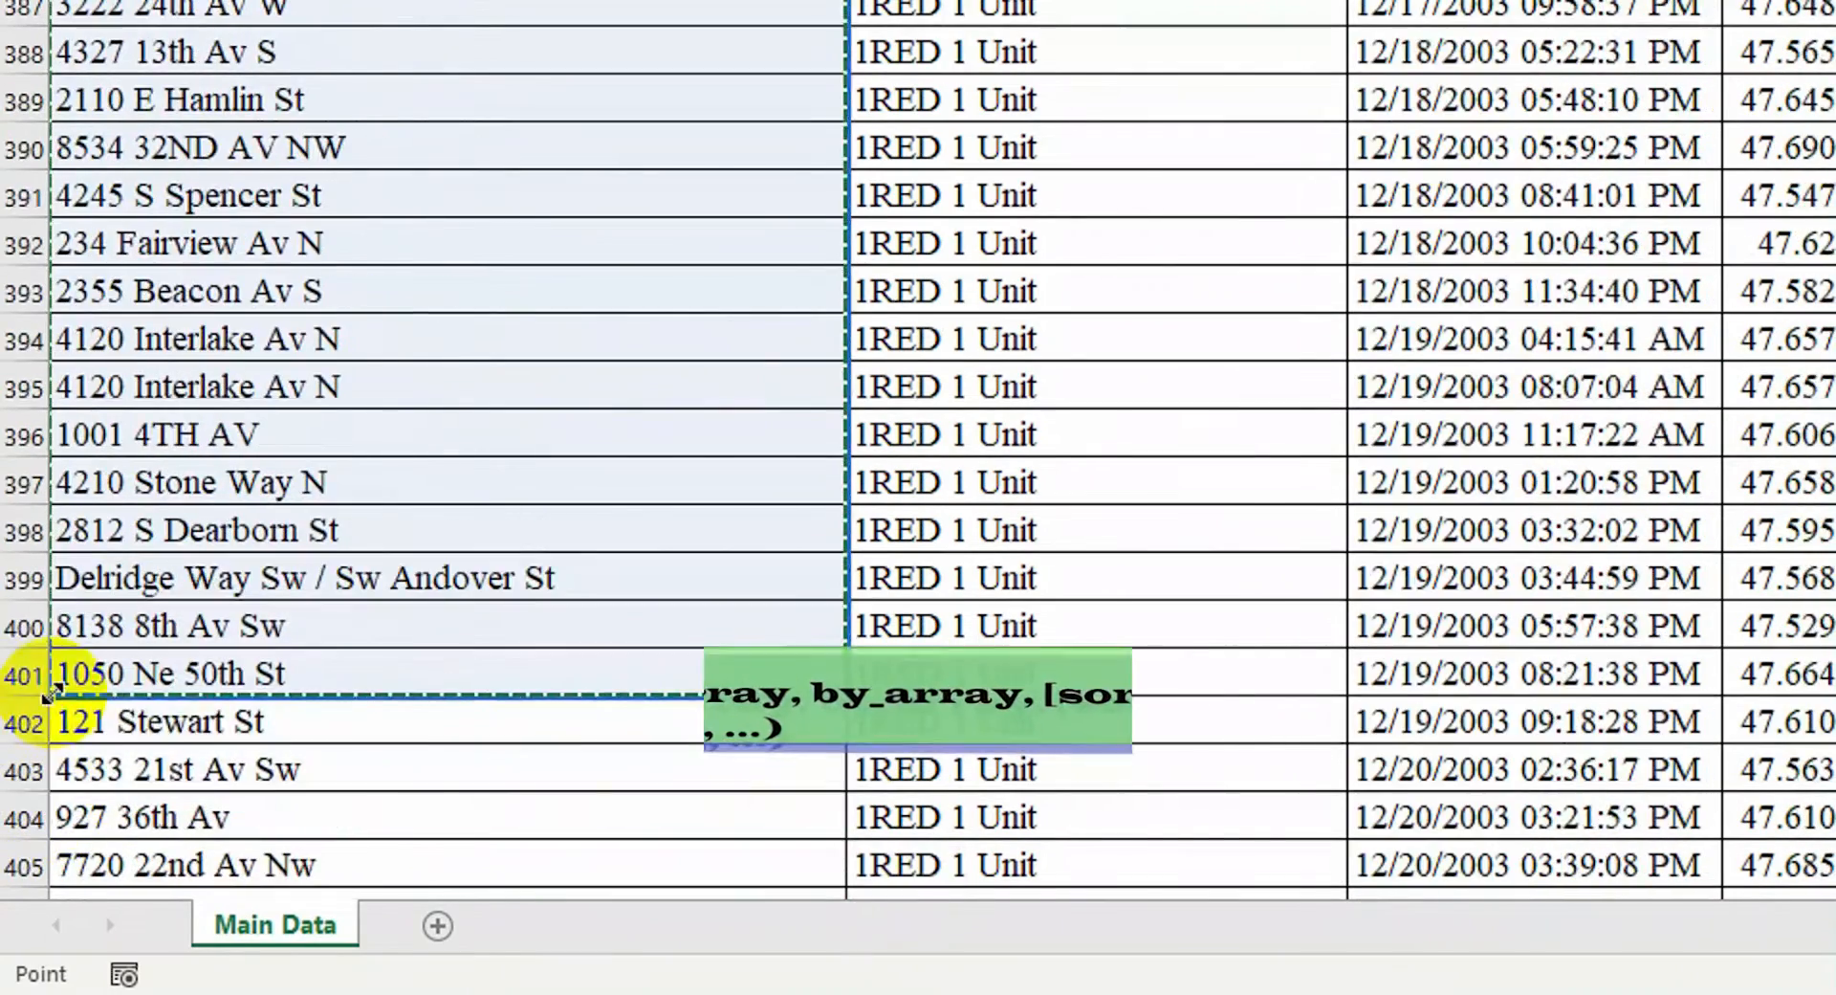
pyautogui.hotkey('ctrl', 'shift', 'Down')
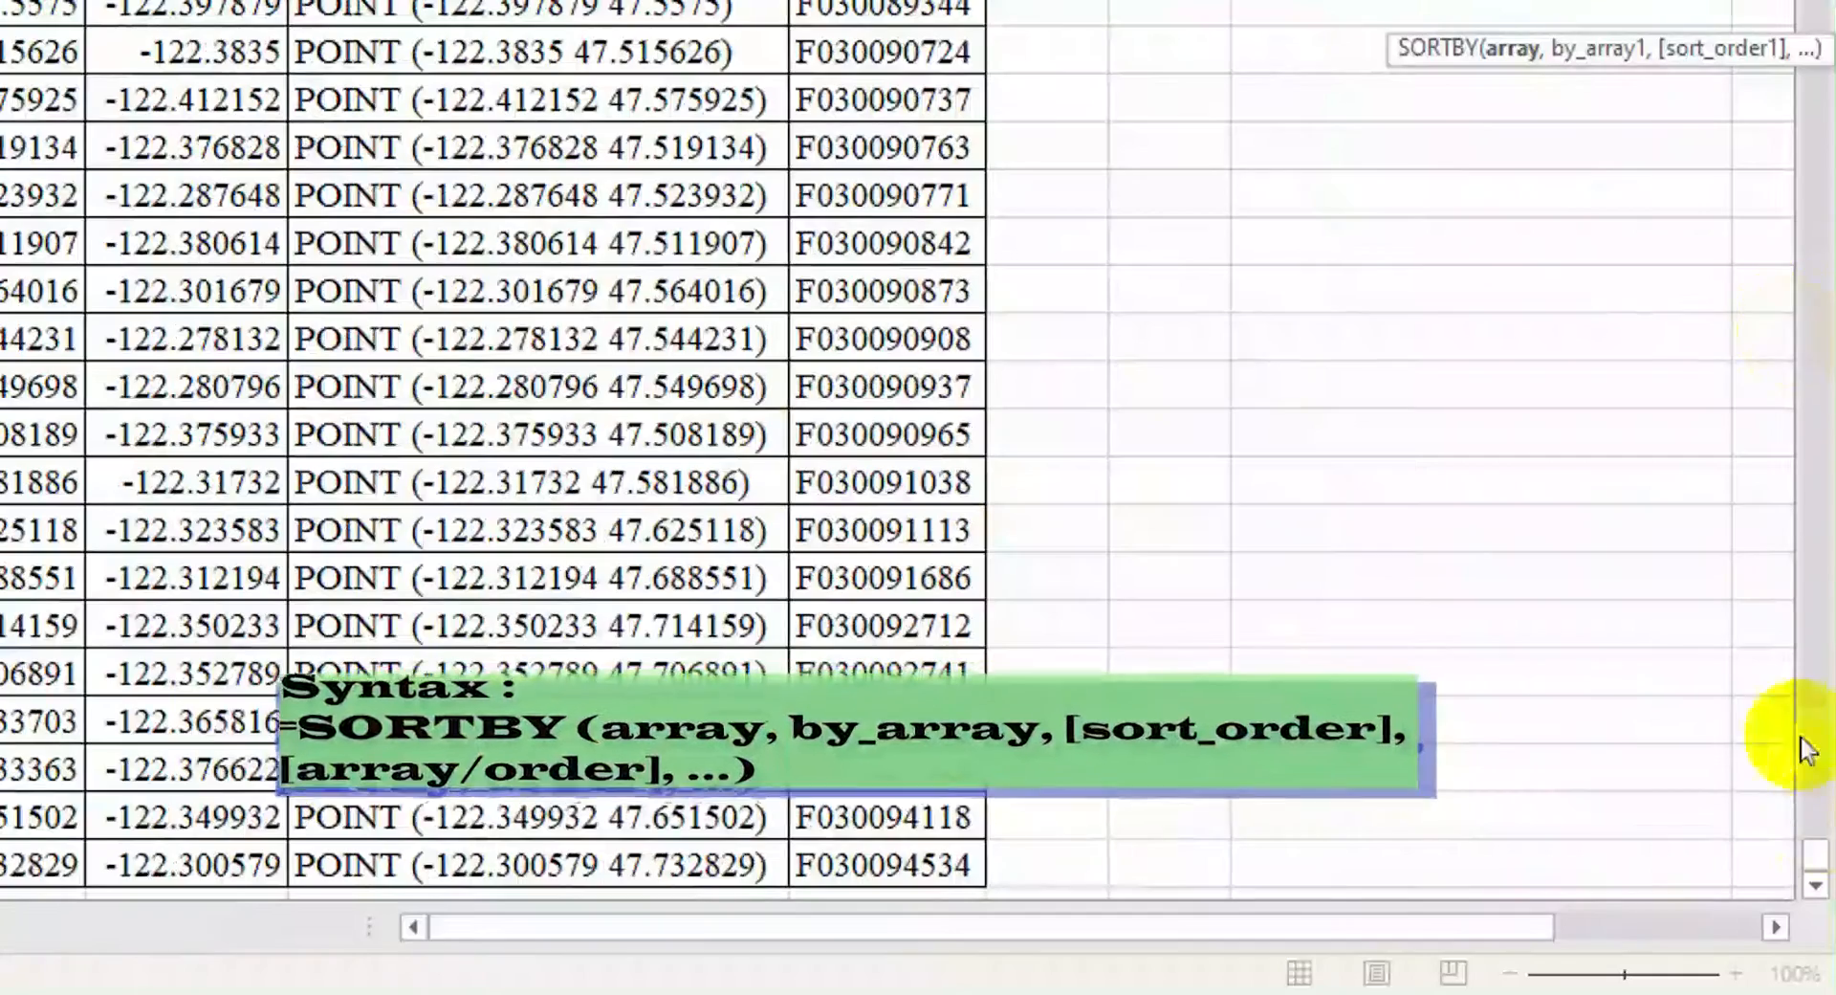
pyautogui.moveTo(1799, 362); pyautogui.dragTo(1803, 57)
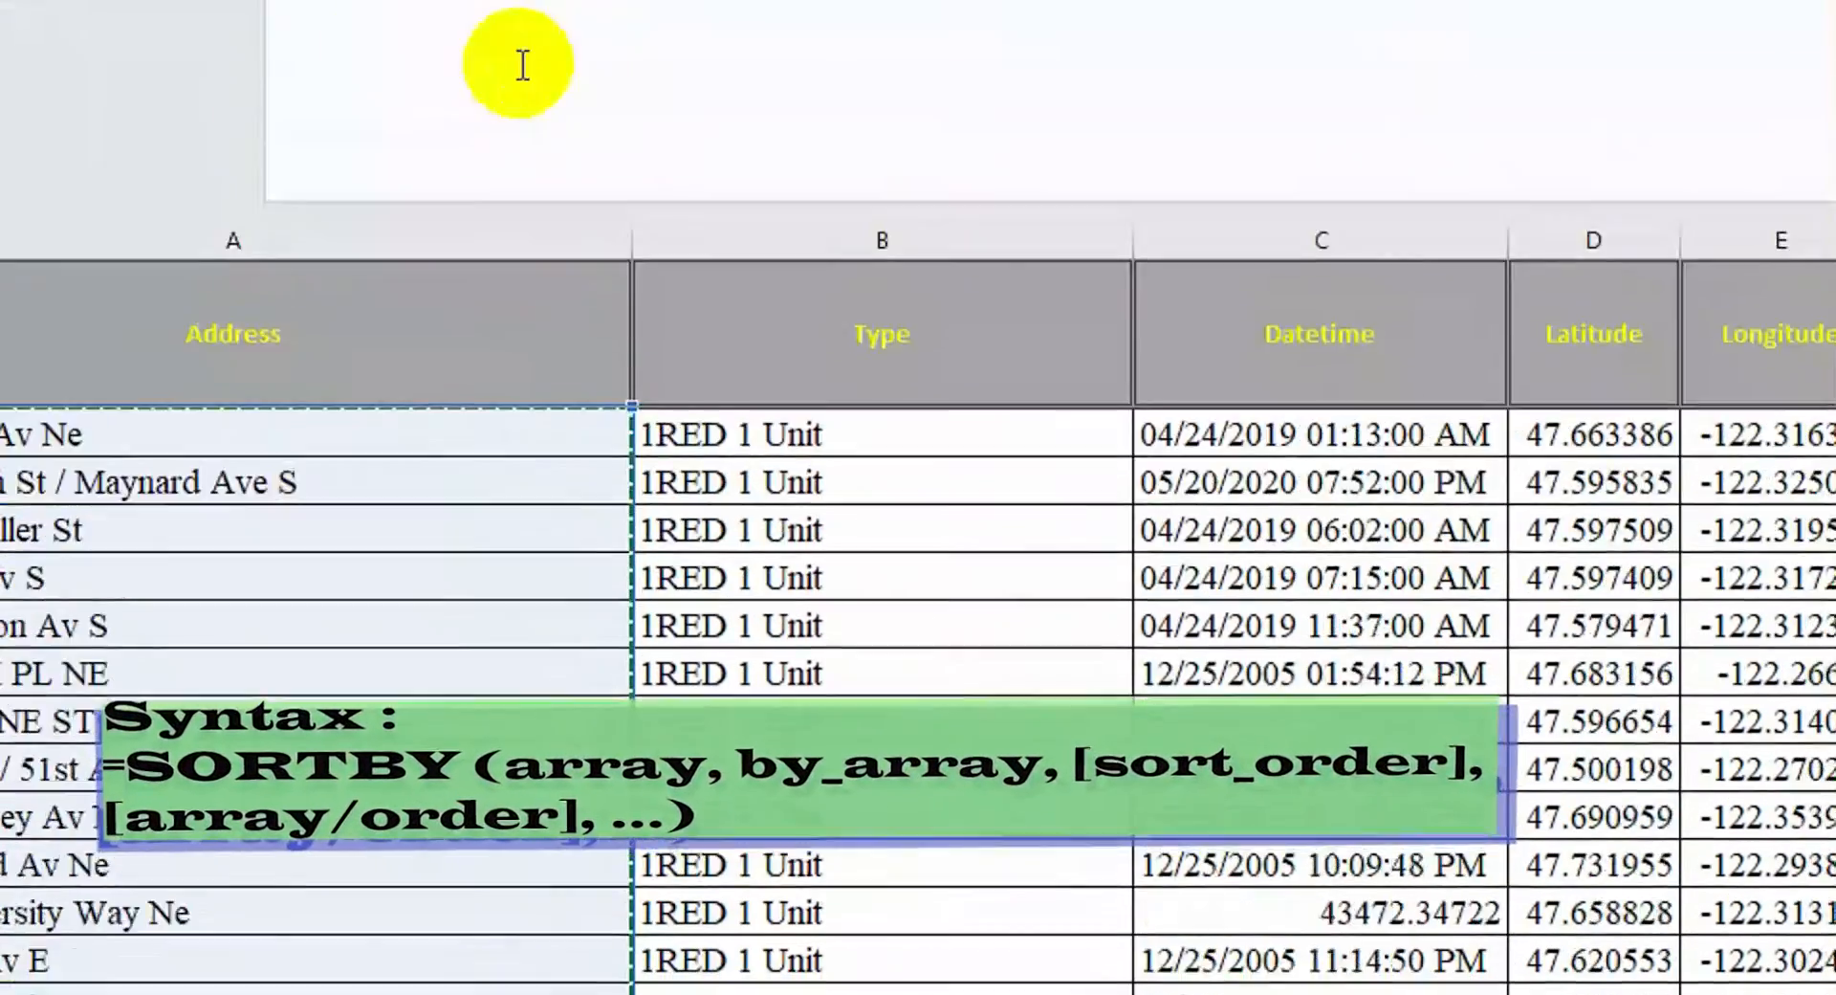
# Add B2:B13525 as the sort key and -1 for descending order
pyautogui.click(580, 225)
pyautogui.write(',')
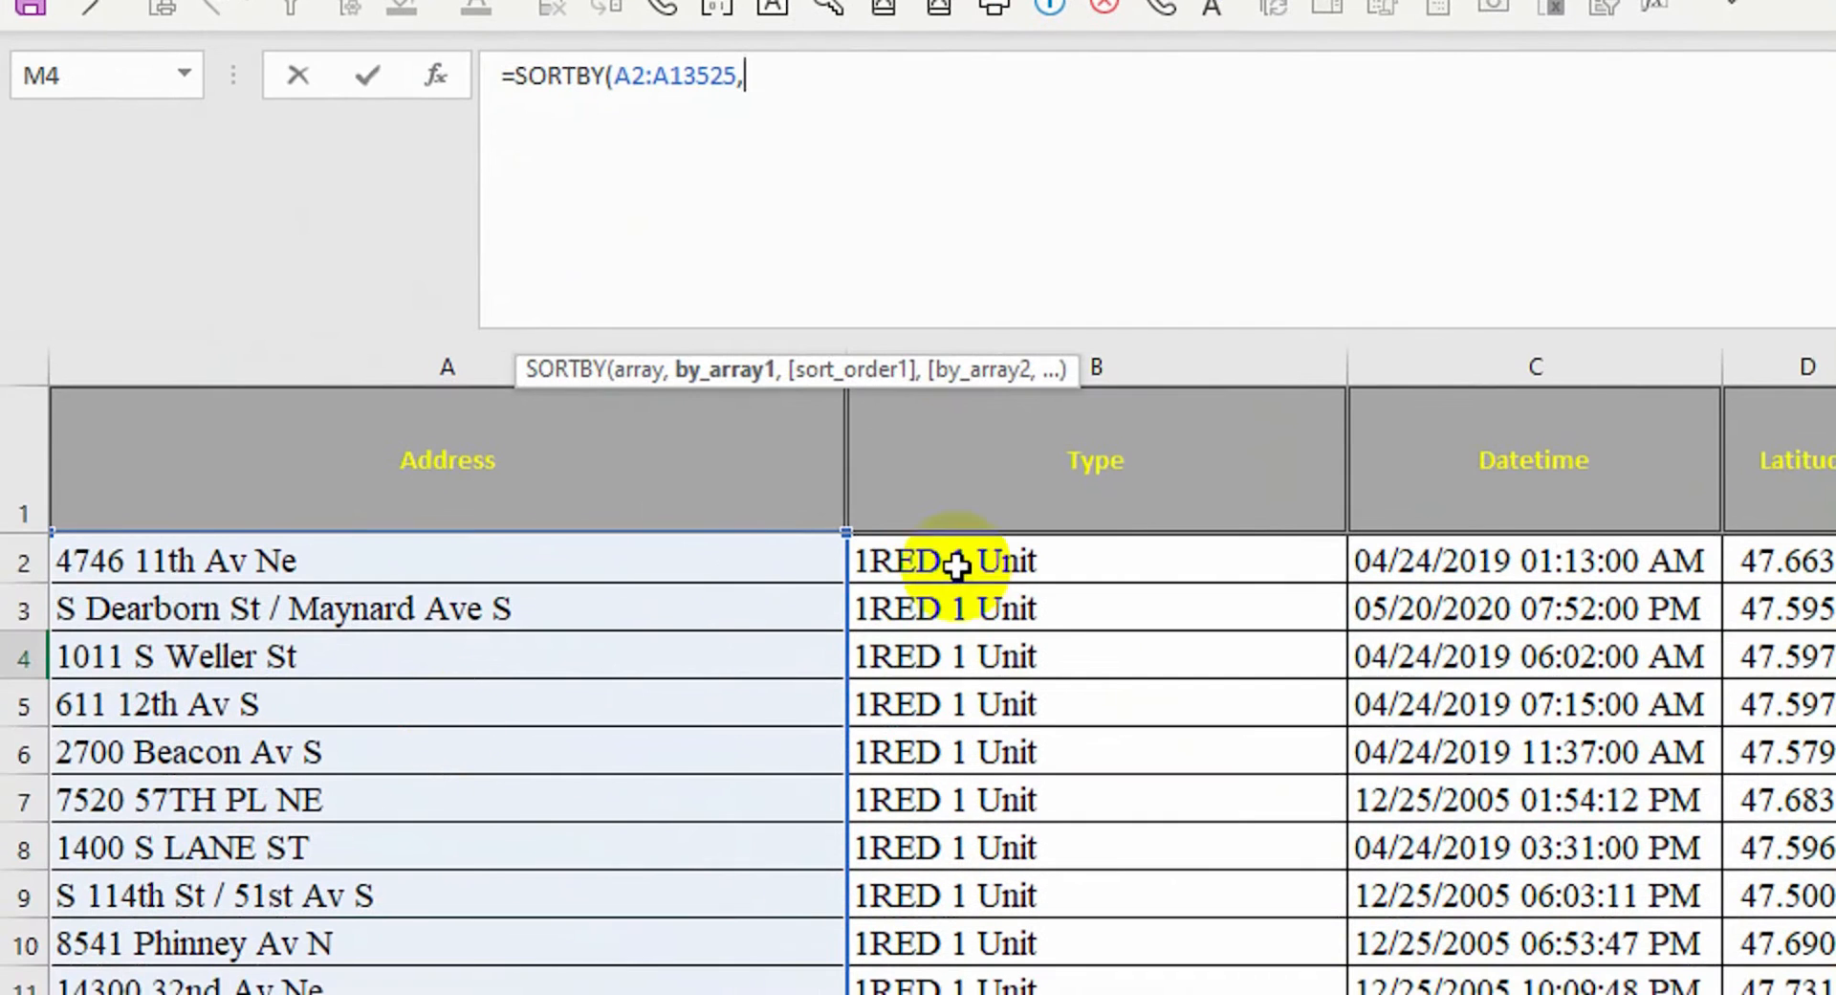
pyautogui.moveTo(742, 709); pyautogui.dragTo(755, 793)
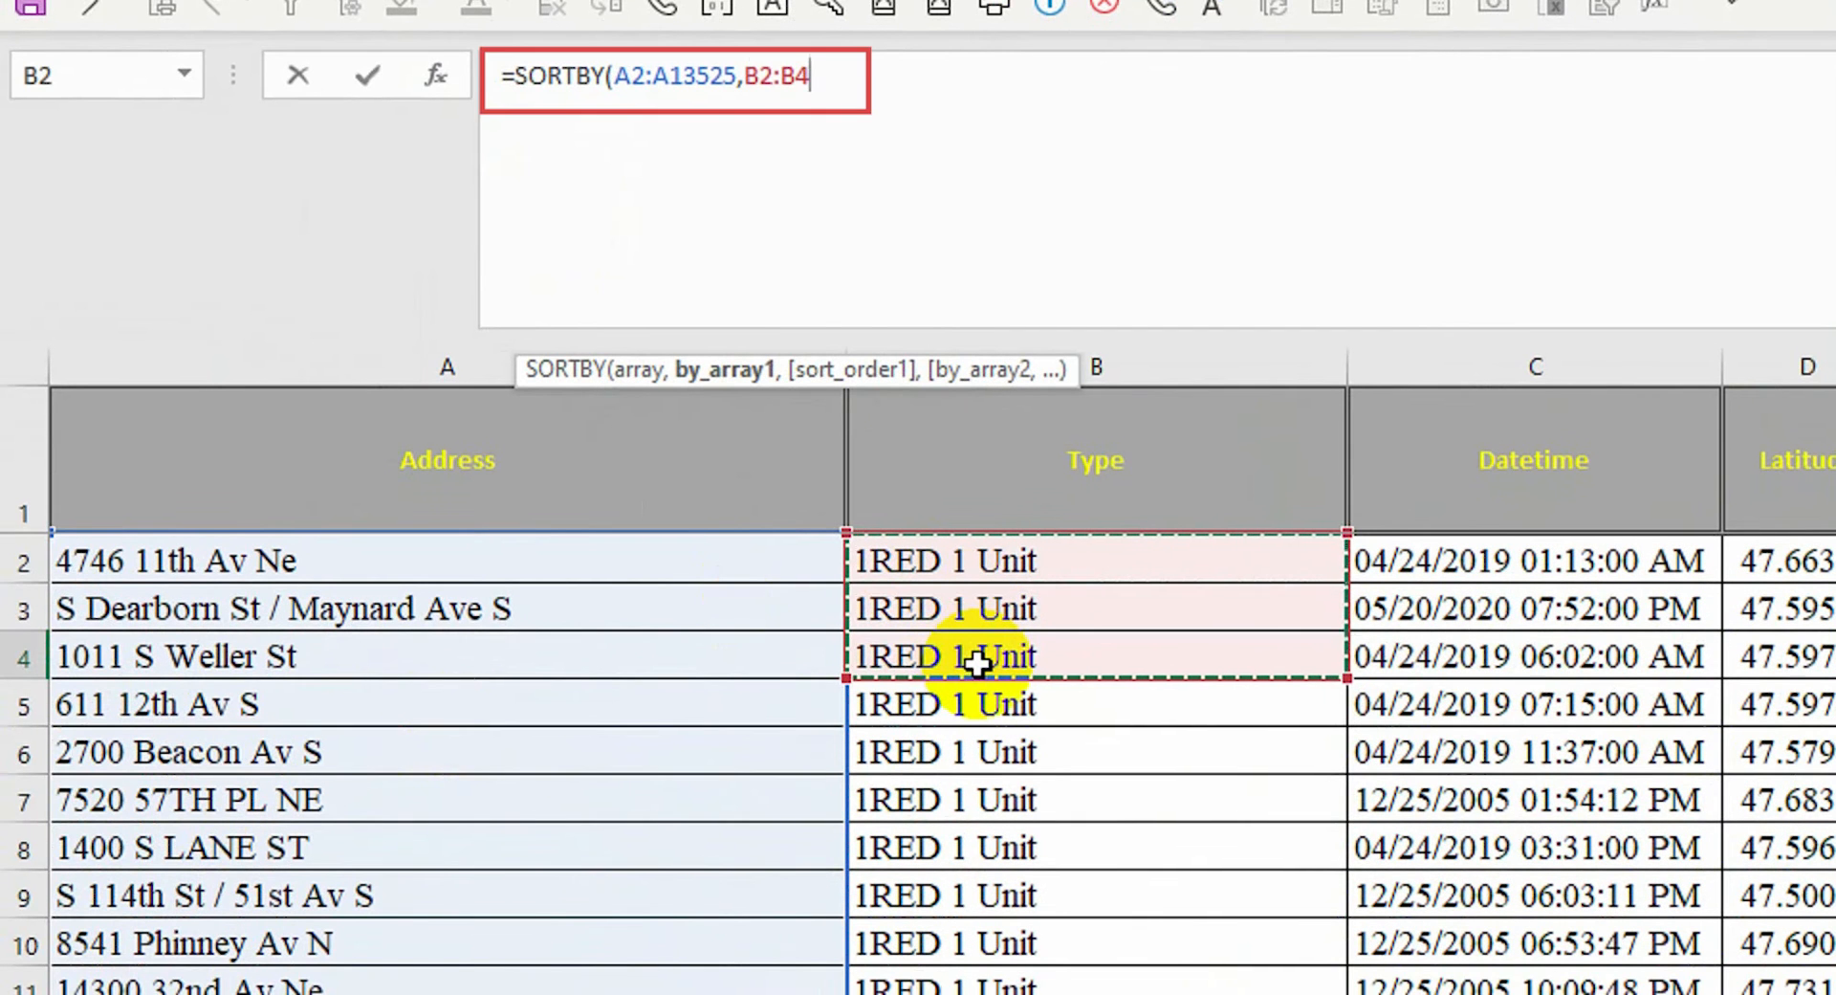
pyautogui.hotkey('ctrl', 'shift', 'Down')
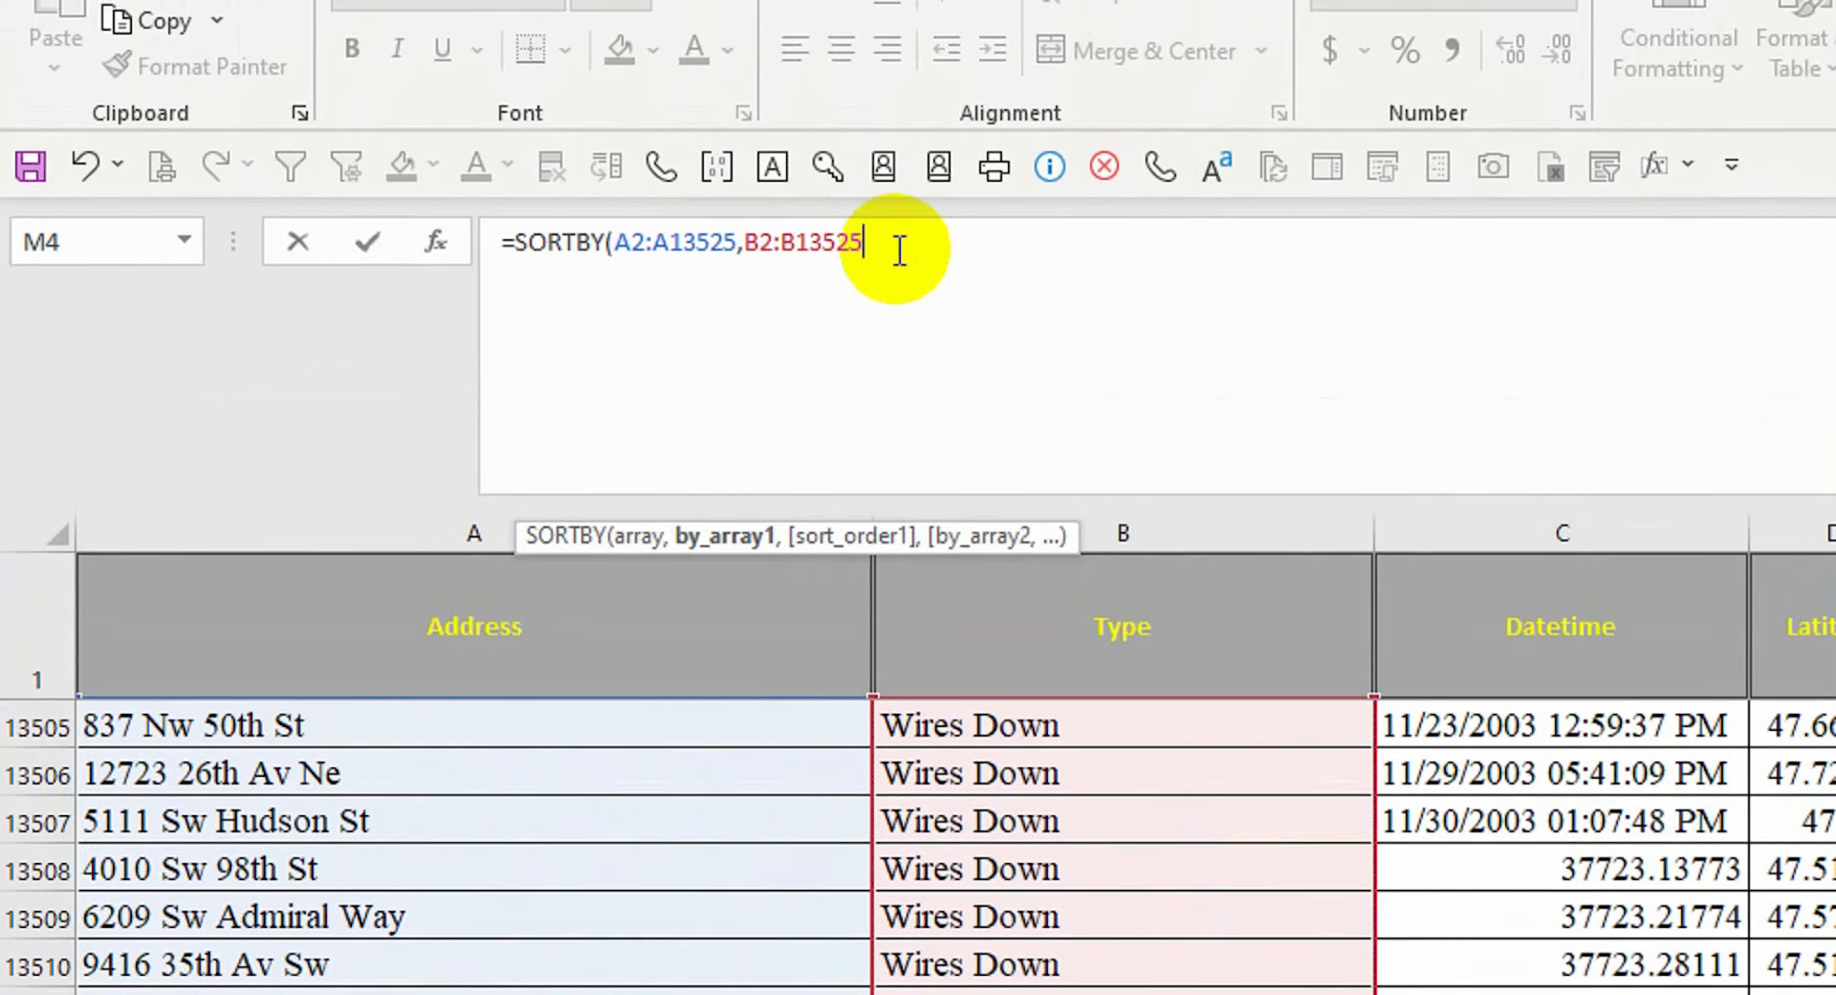
pyautogui.write(',')
pyautogui.doubleClick(991, 605)
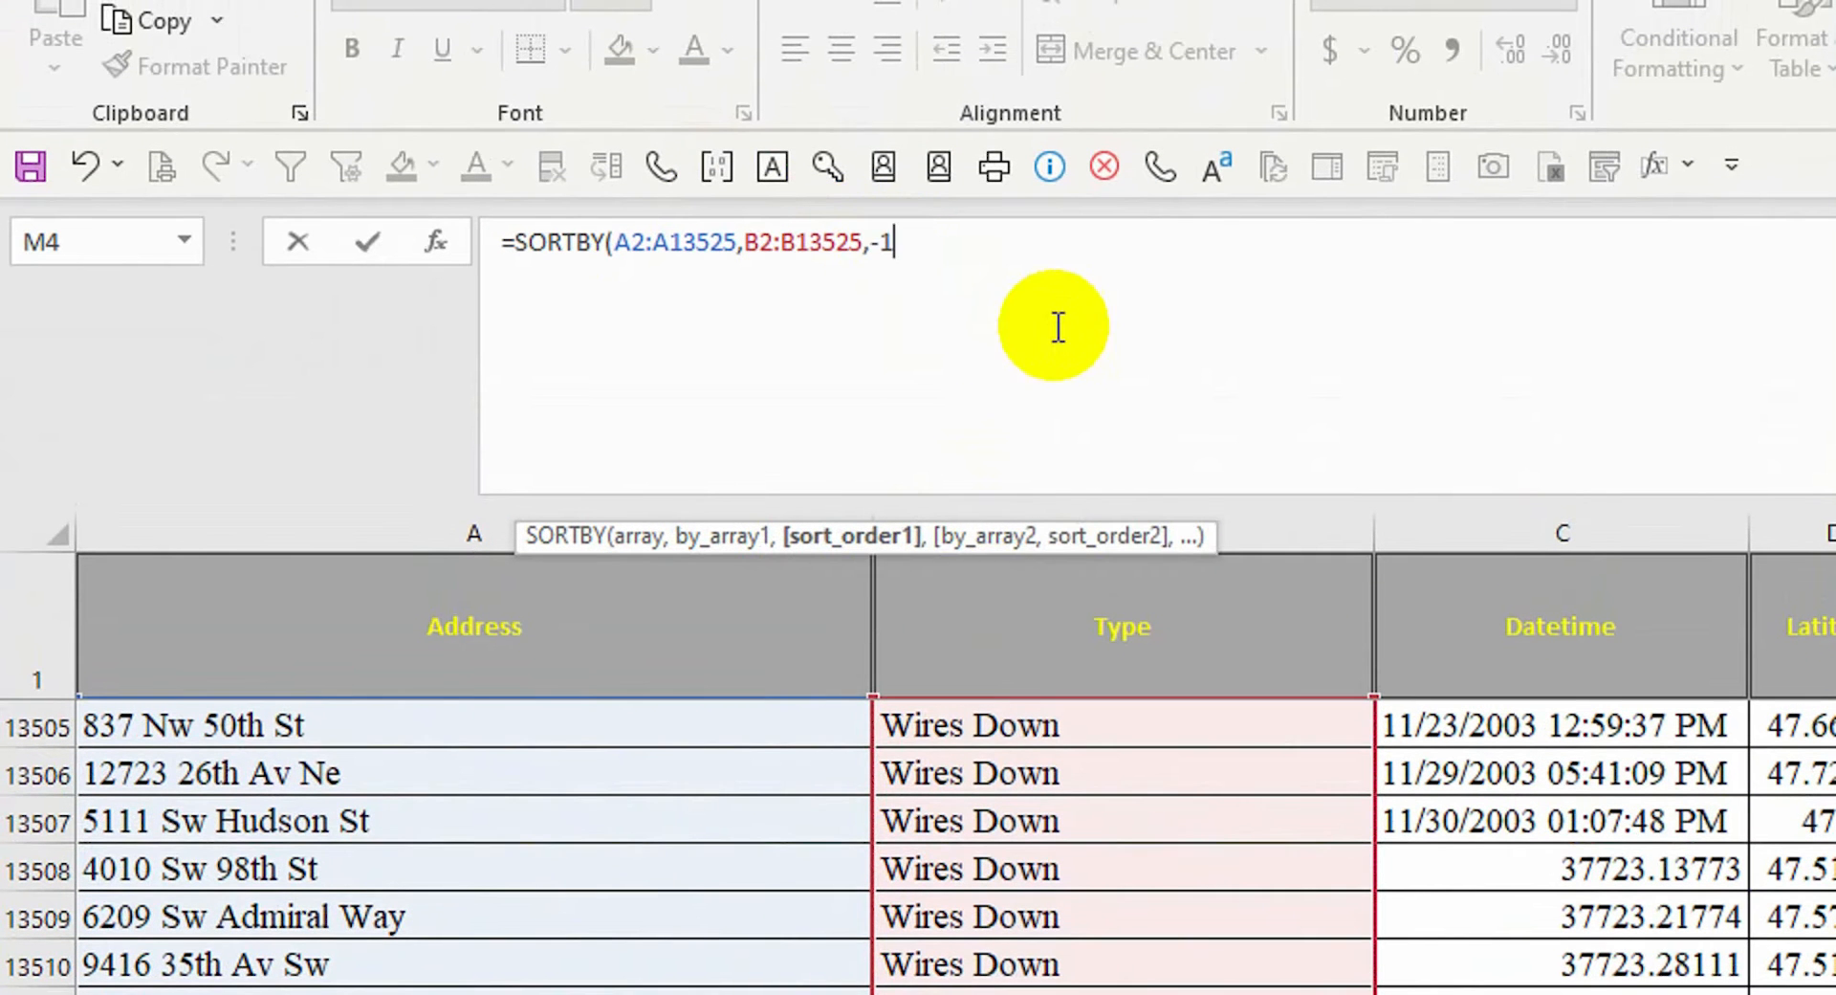
pyautogui.write(')')
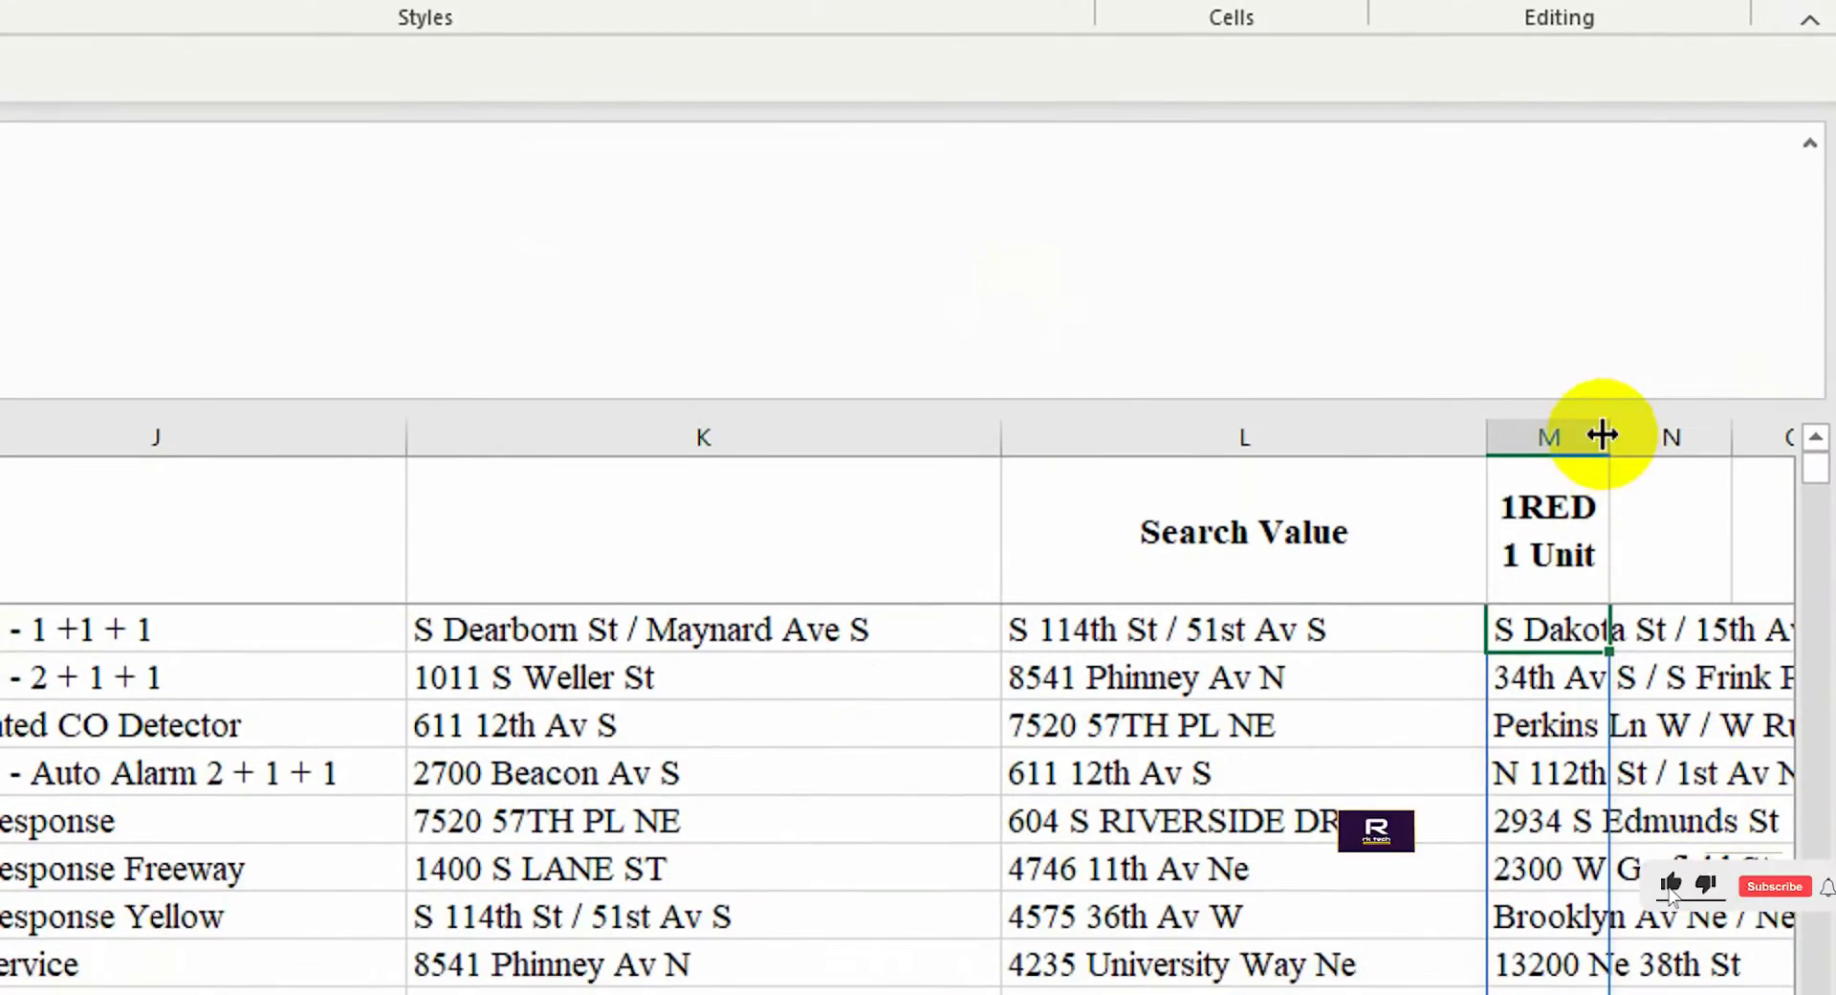
# Autofit column M and compare the first SortBy result with the Incident Number data
pyautogui.doubleClick(1603, 434)
pyautogui.scroll(1, 1582, 681)
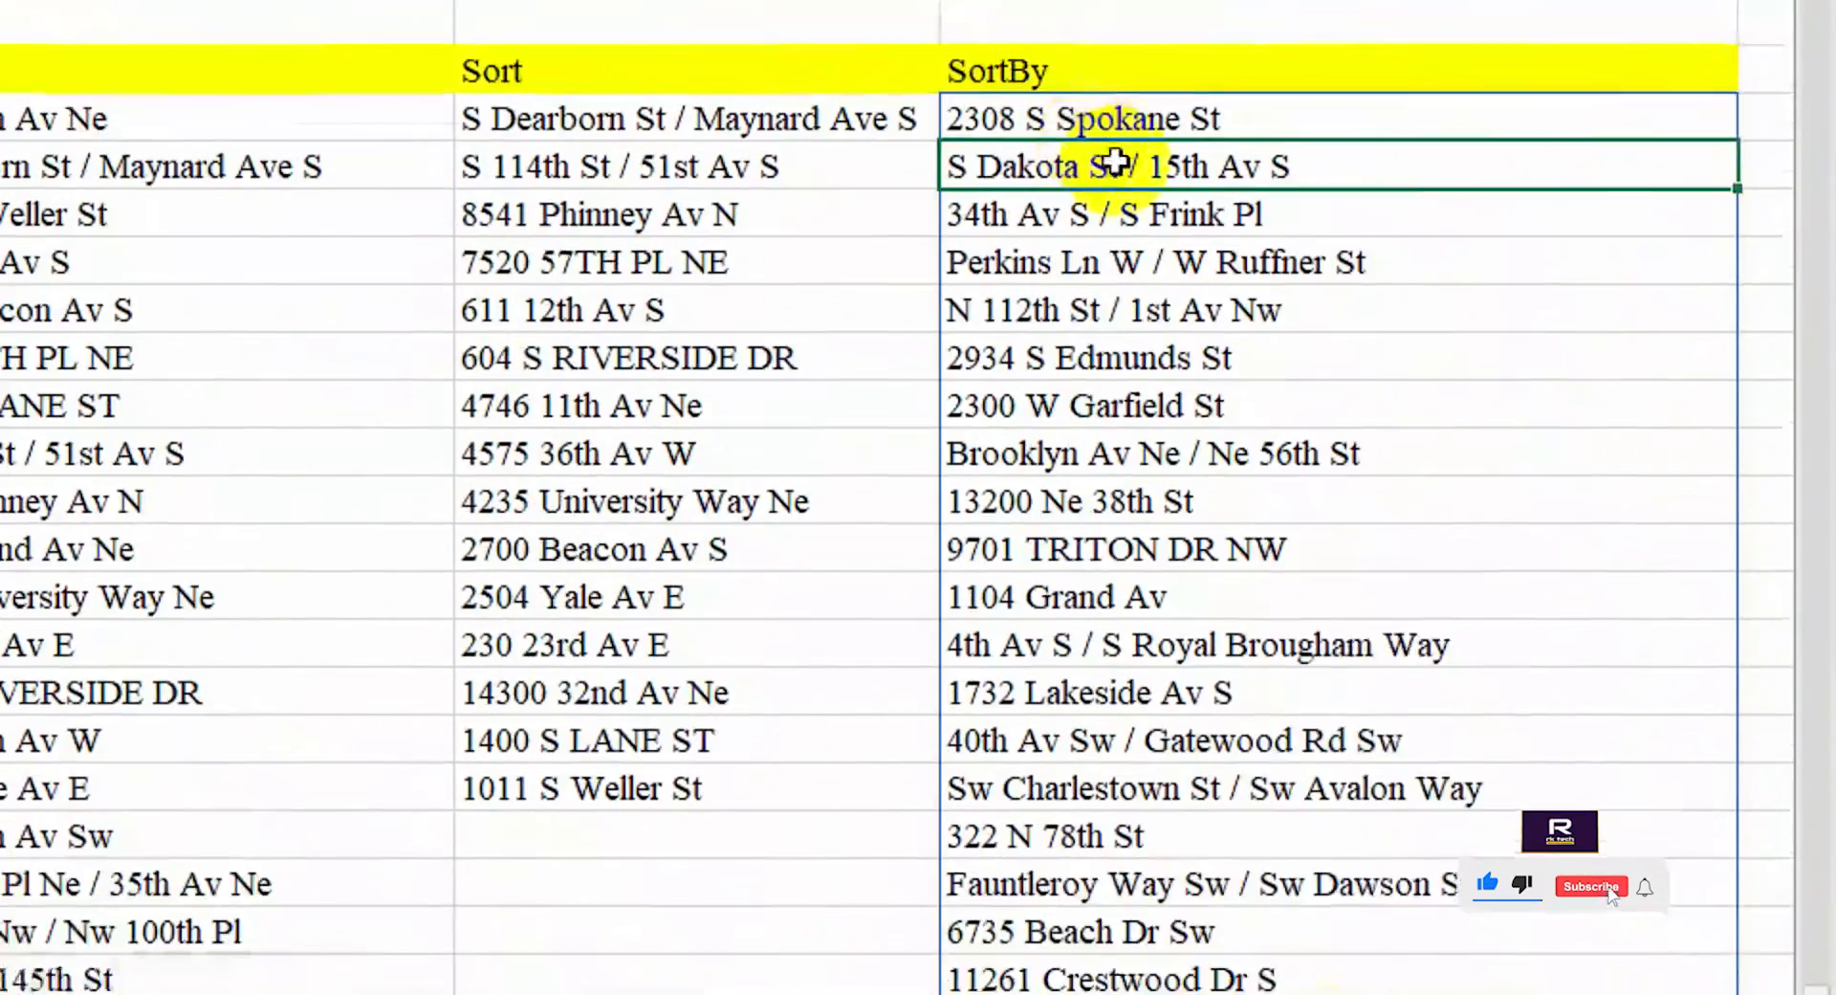
pyautogui.click(1597, 8)
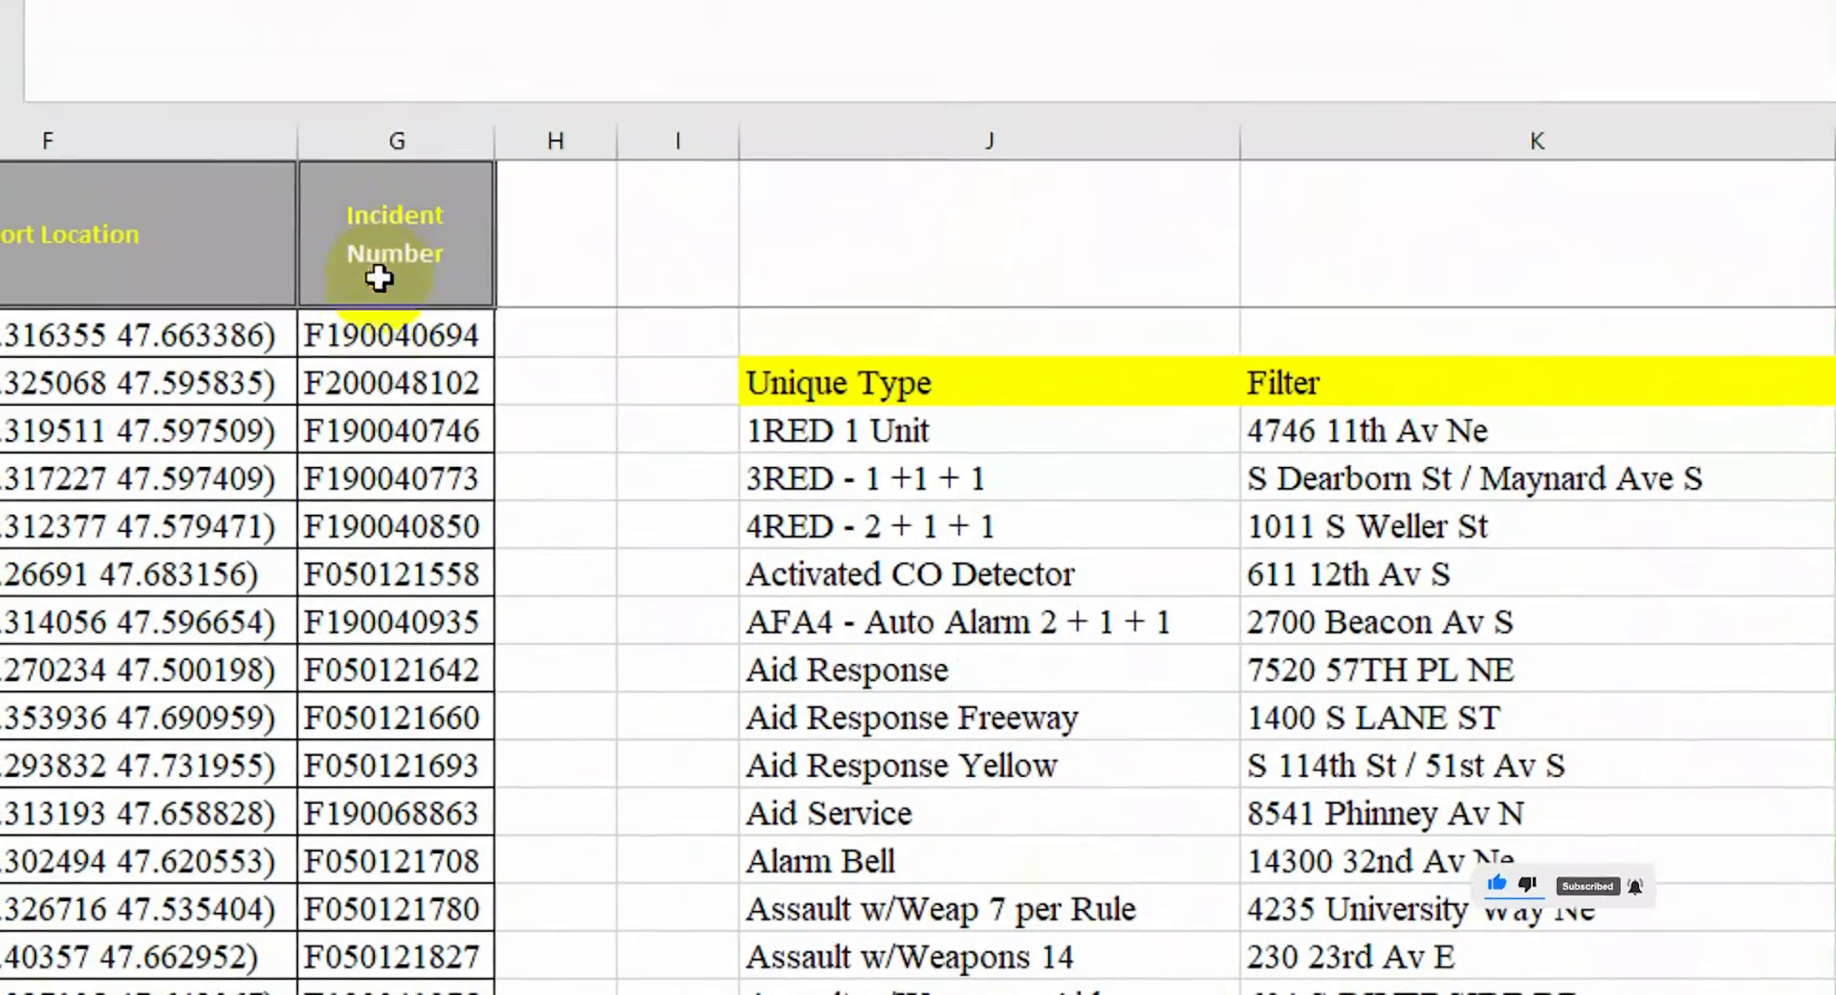
pyautogui.click(391, 332)
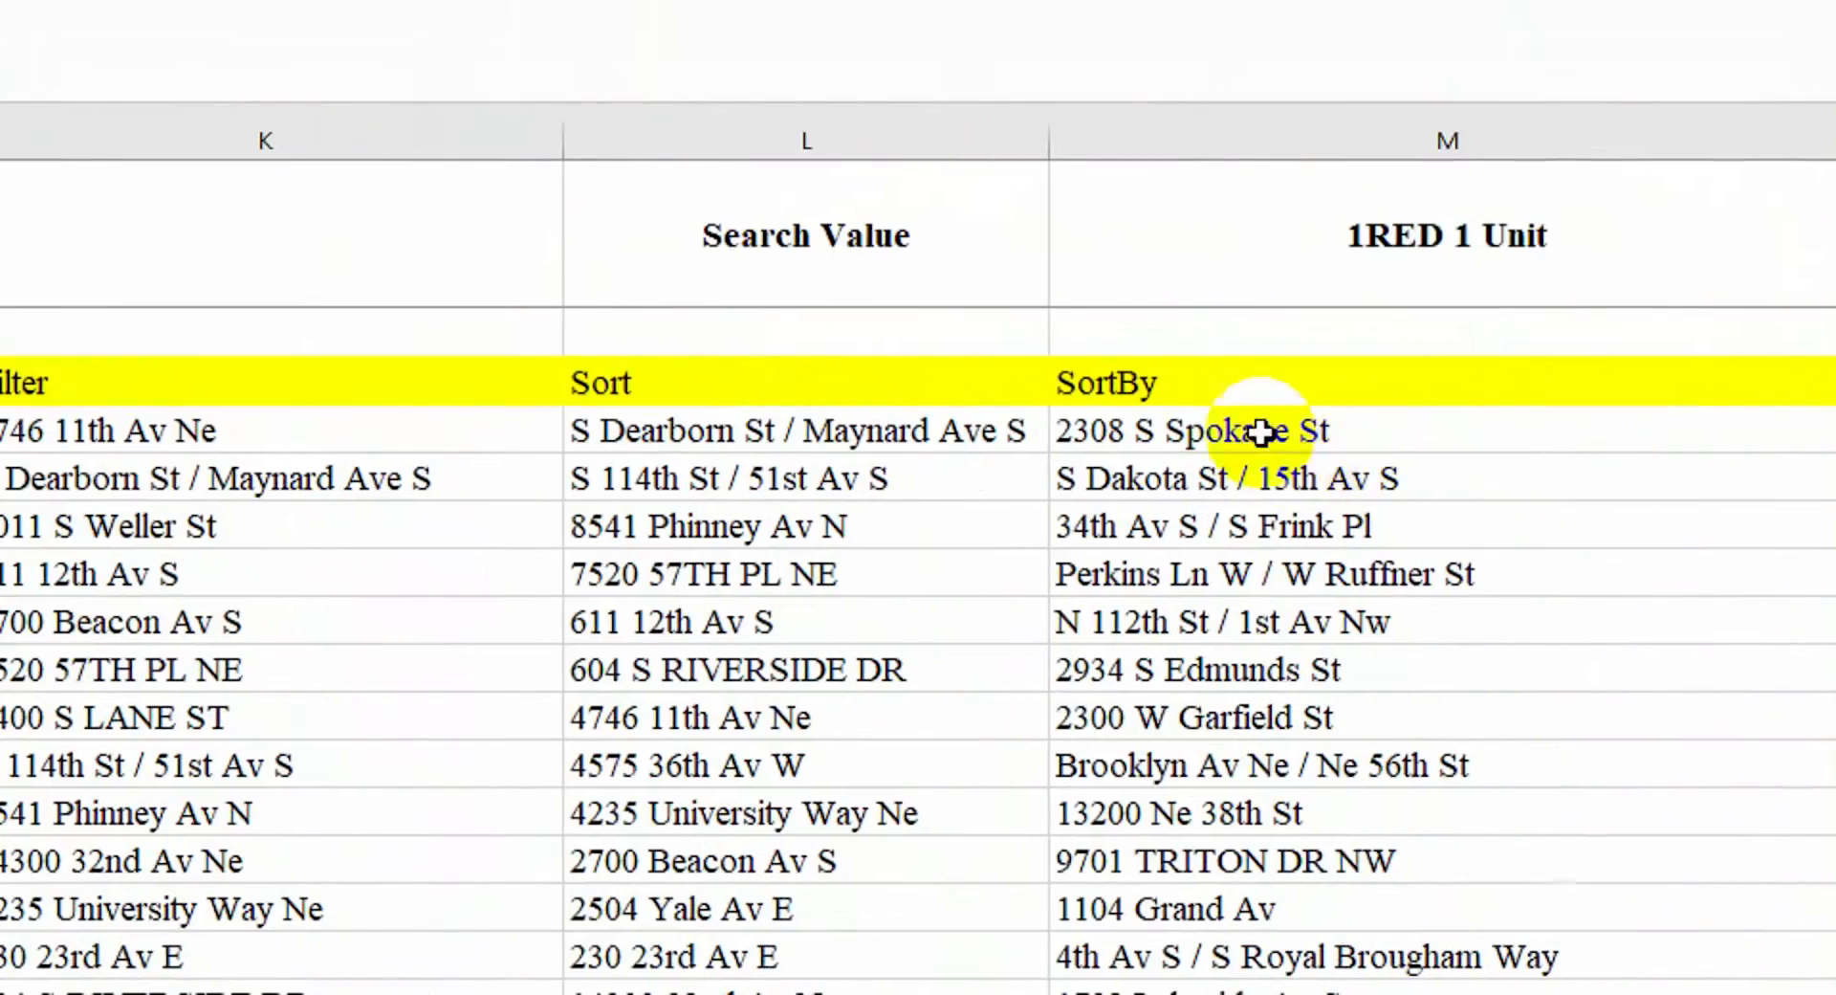
pyautogui.click(1262, 434)
# Change the SORTBY sort key from B2:B13525 to G2:G13525 and reset the sort order
pyautogui.click(345, 236)
pyautogui.press('BackSpace')
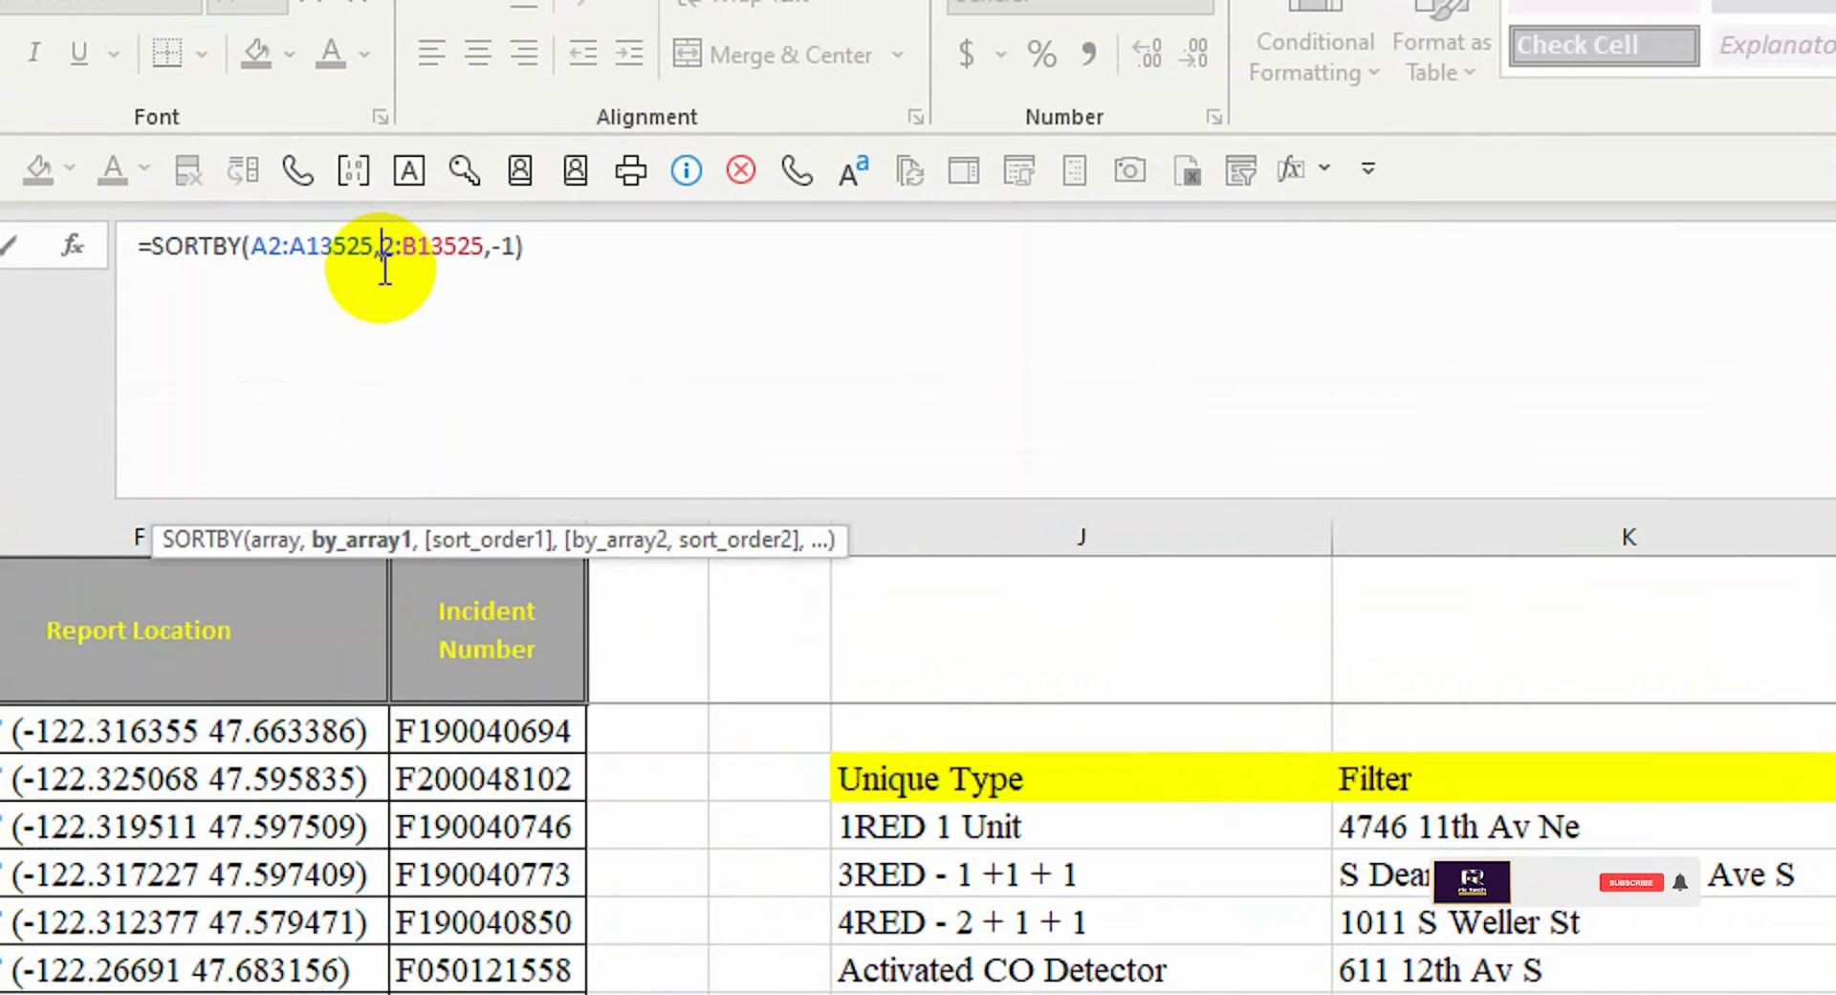
pyautogui.write('G2:B13525,-1')
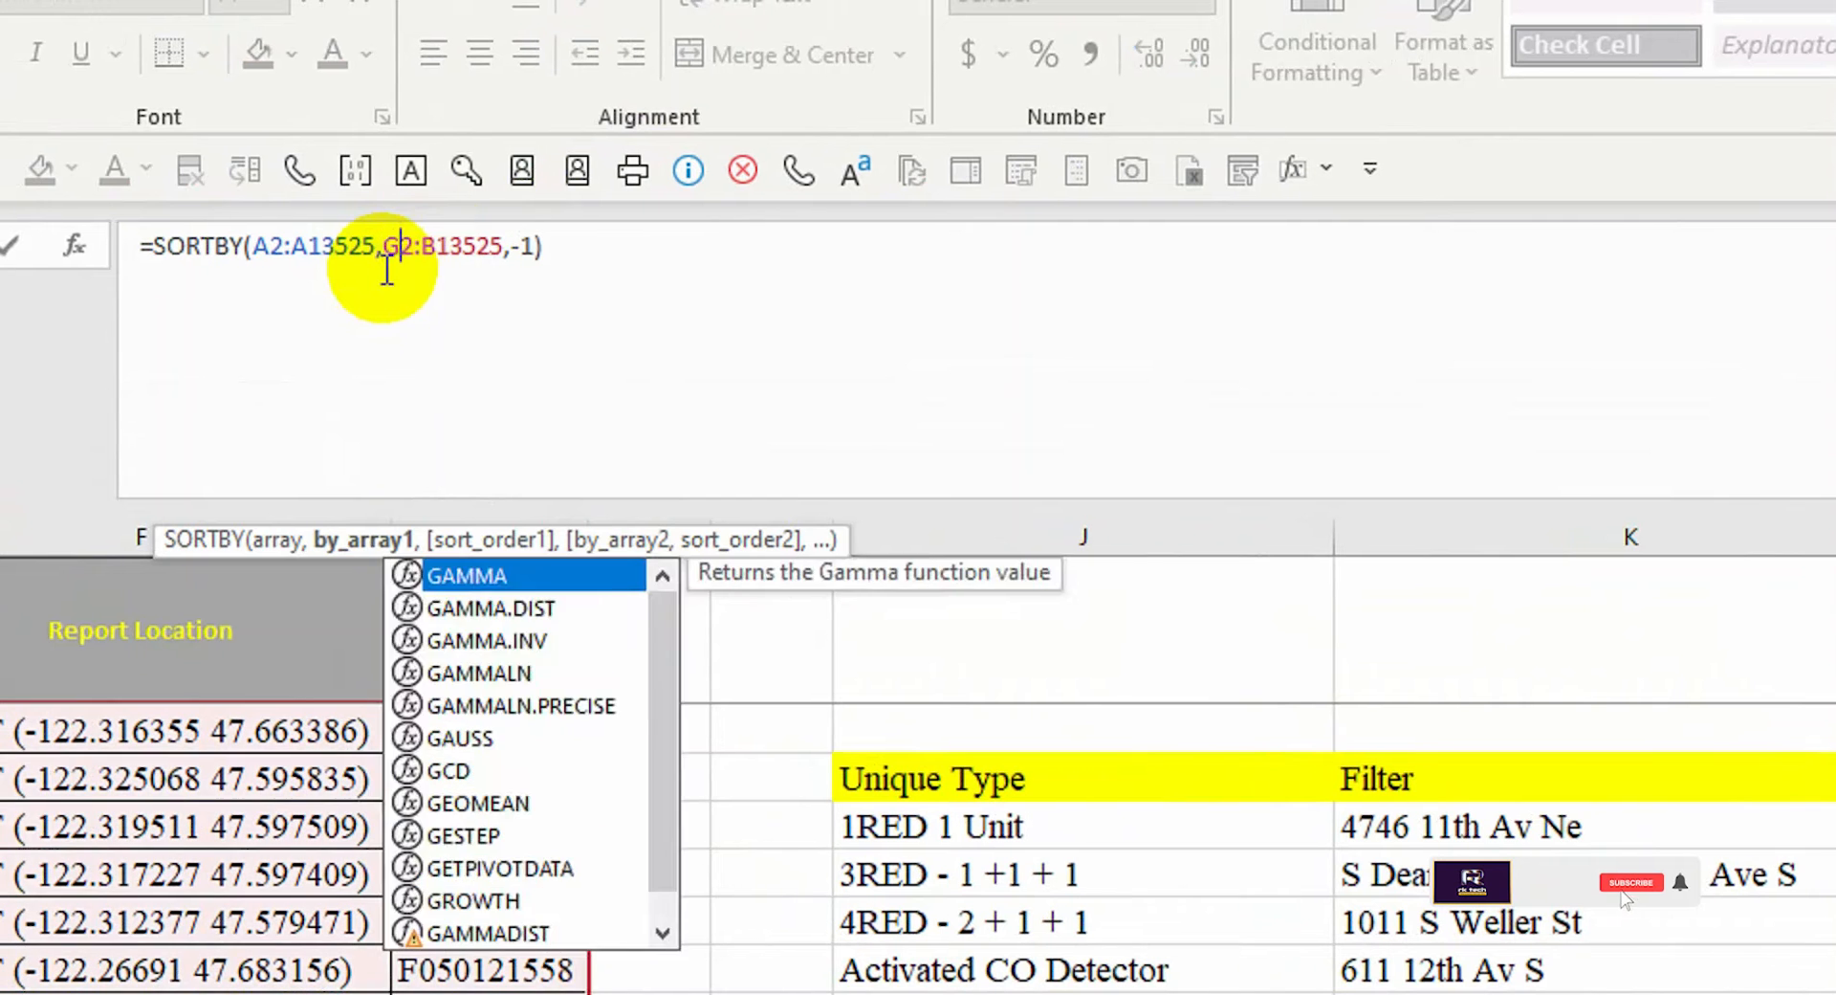
pyautogui.write('G')
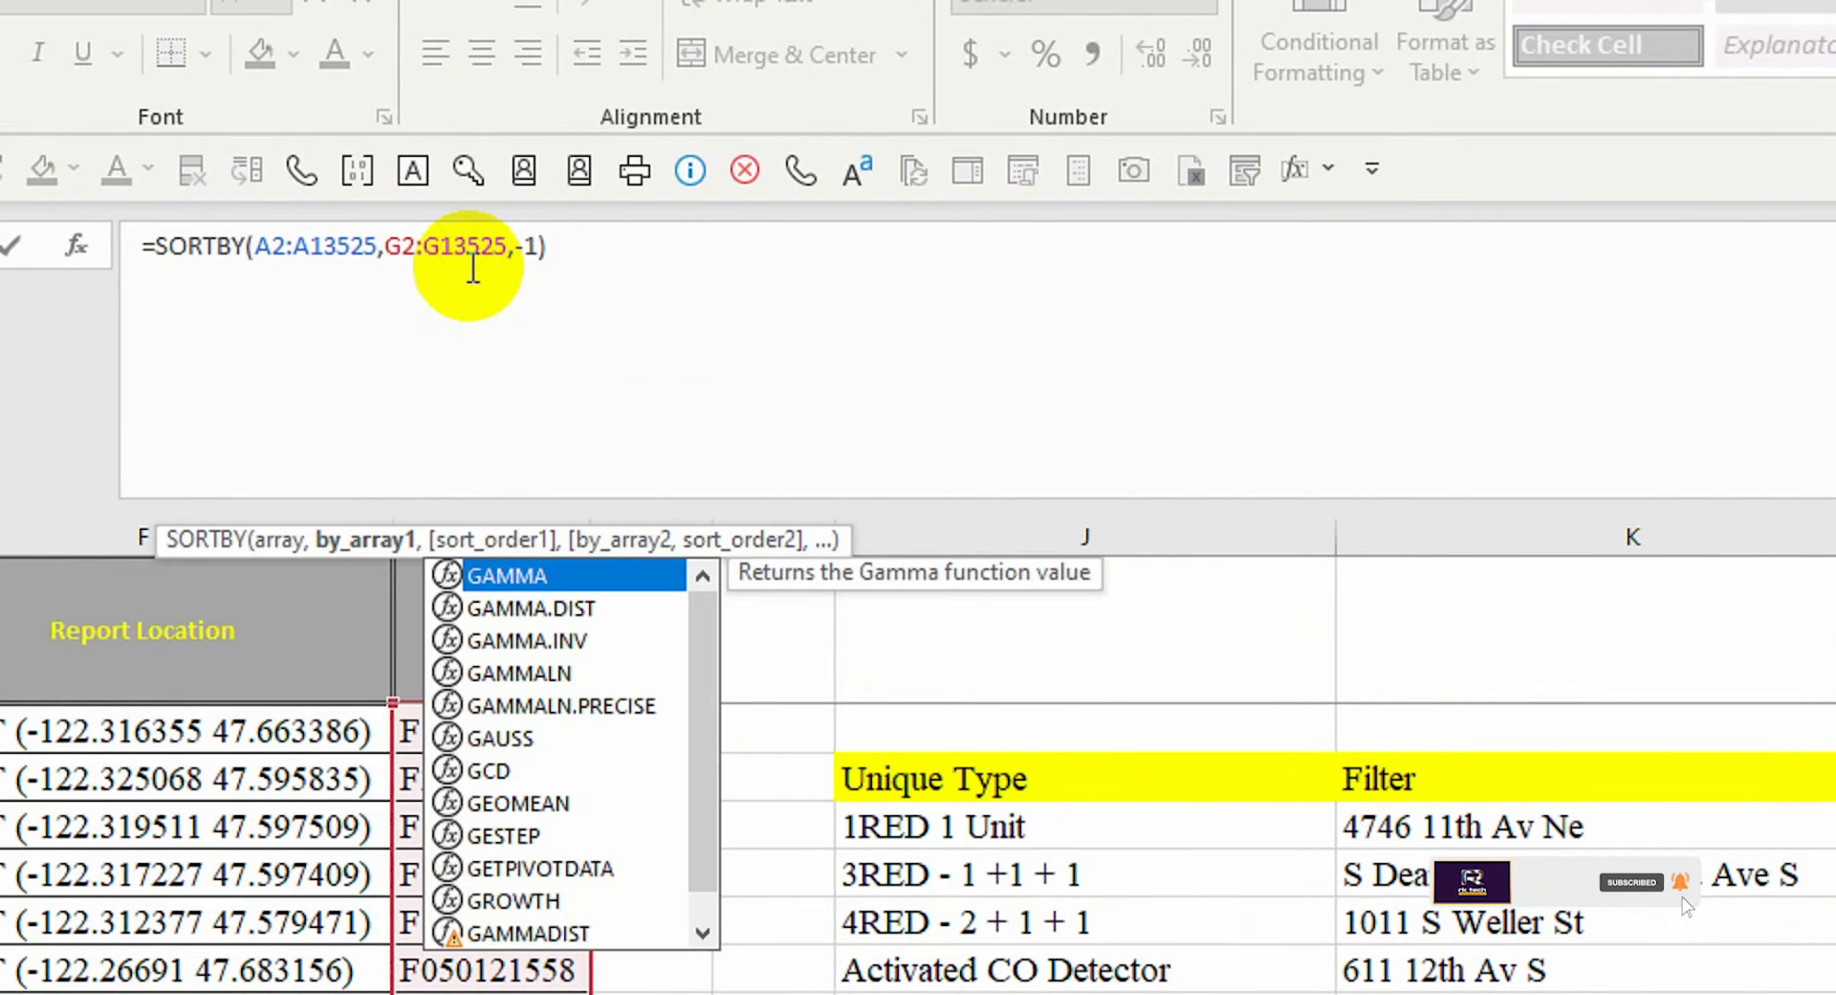
pyautogui.press('Return')
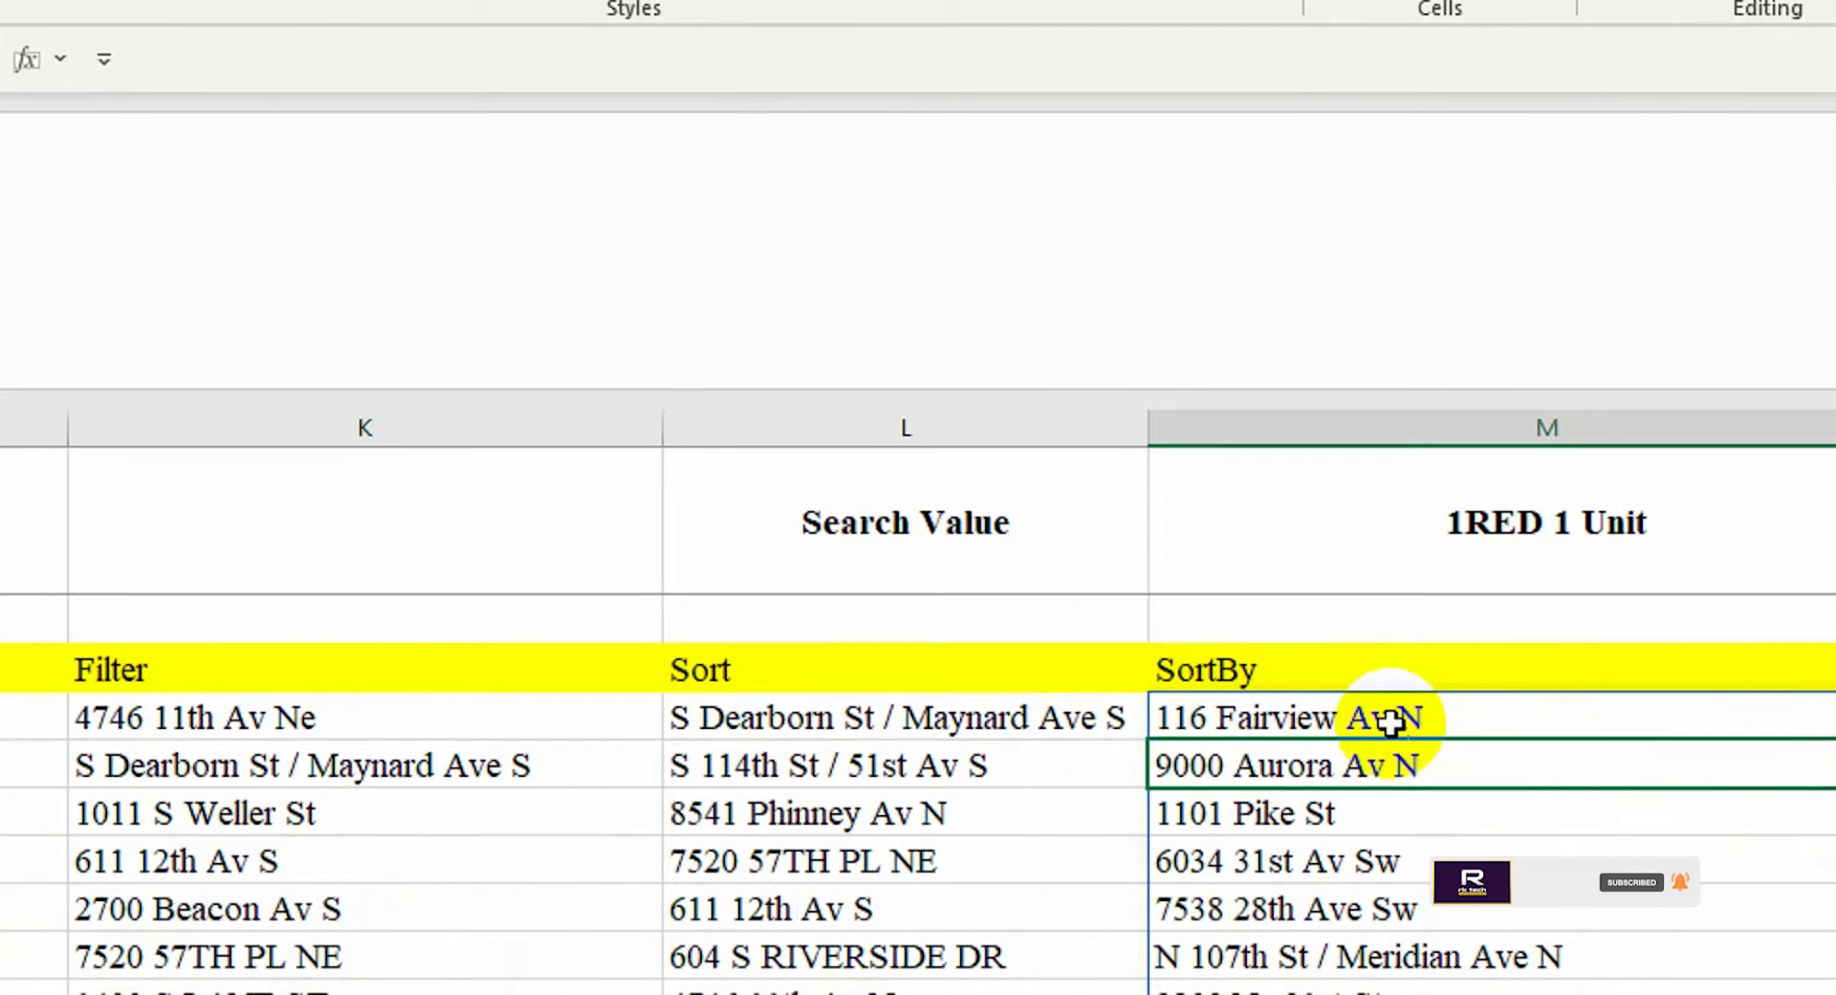
pyautogui.click(1392, 724)
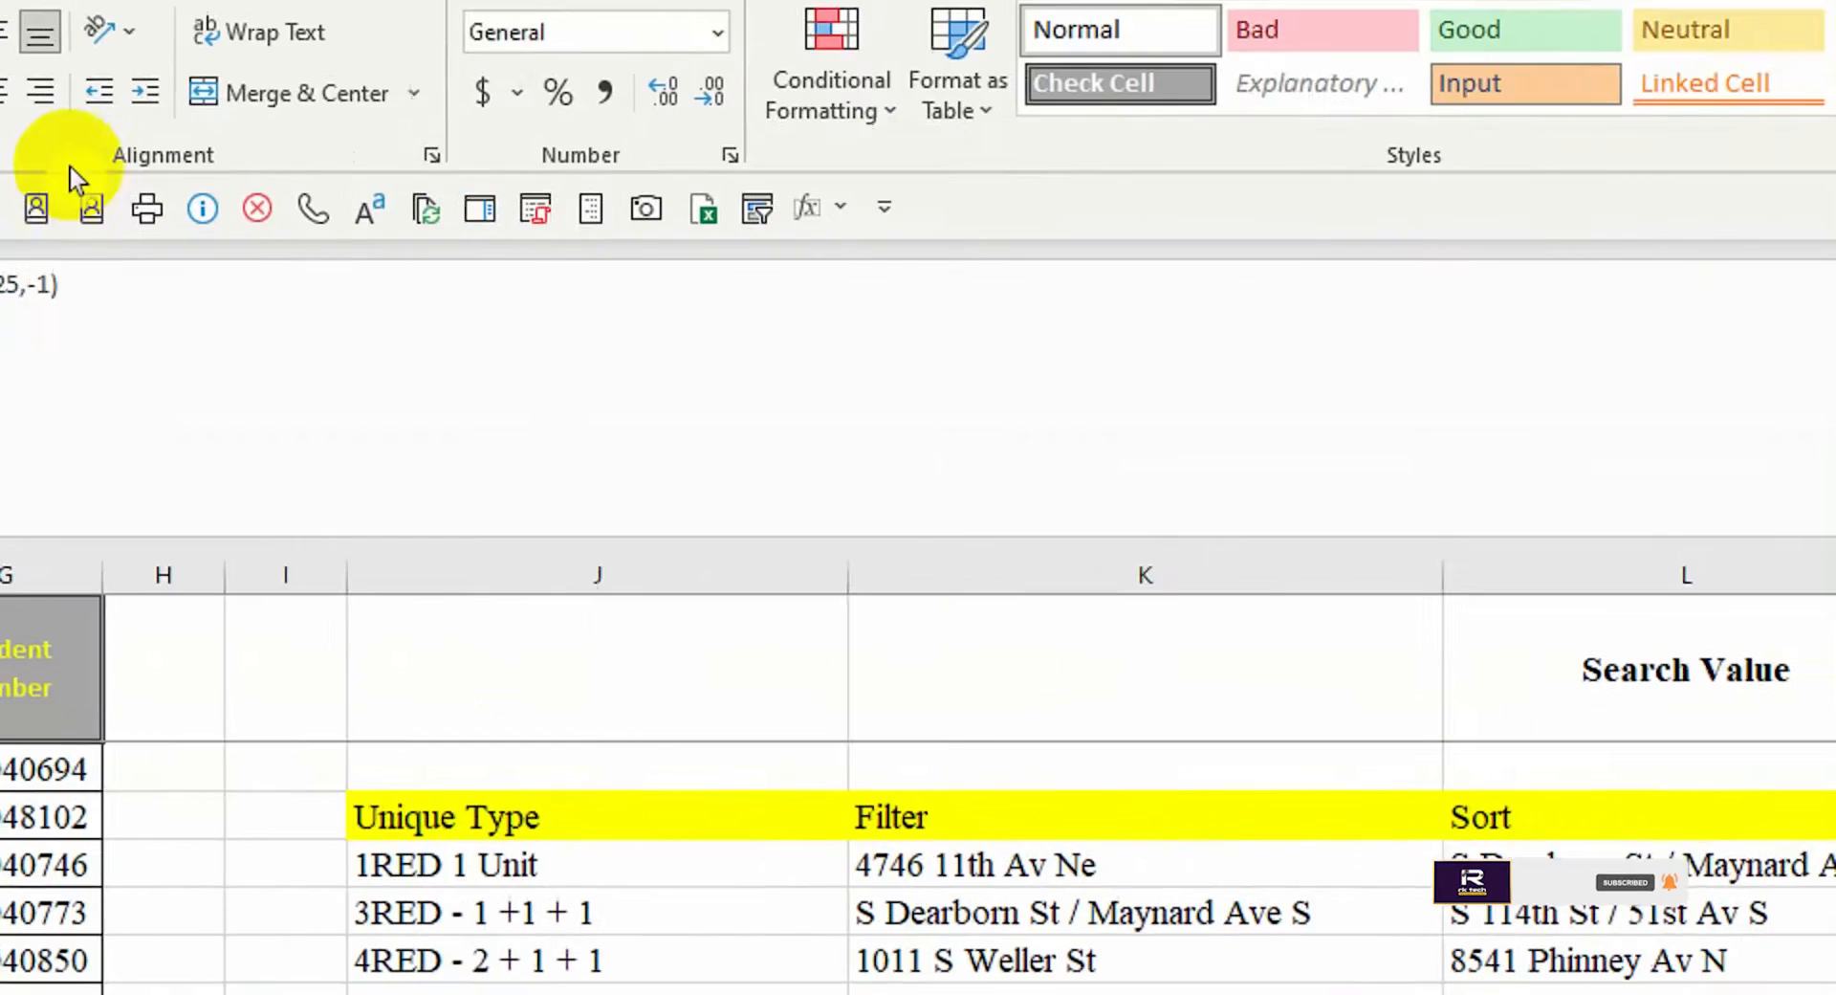
pyautogui.click(356, 295)
pyautogui.press('BackSpace')
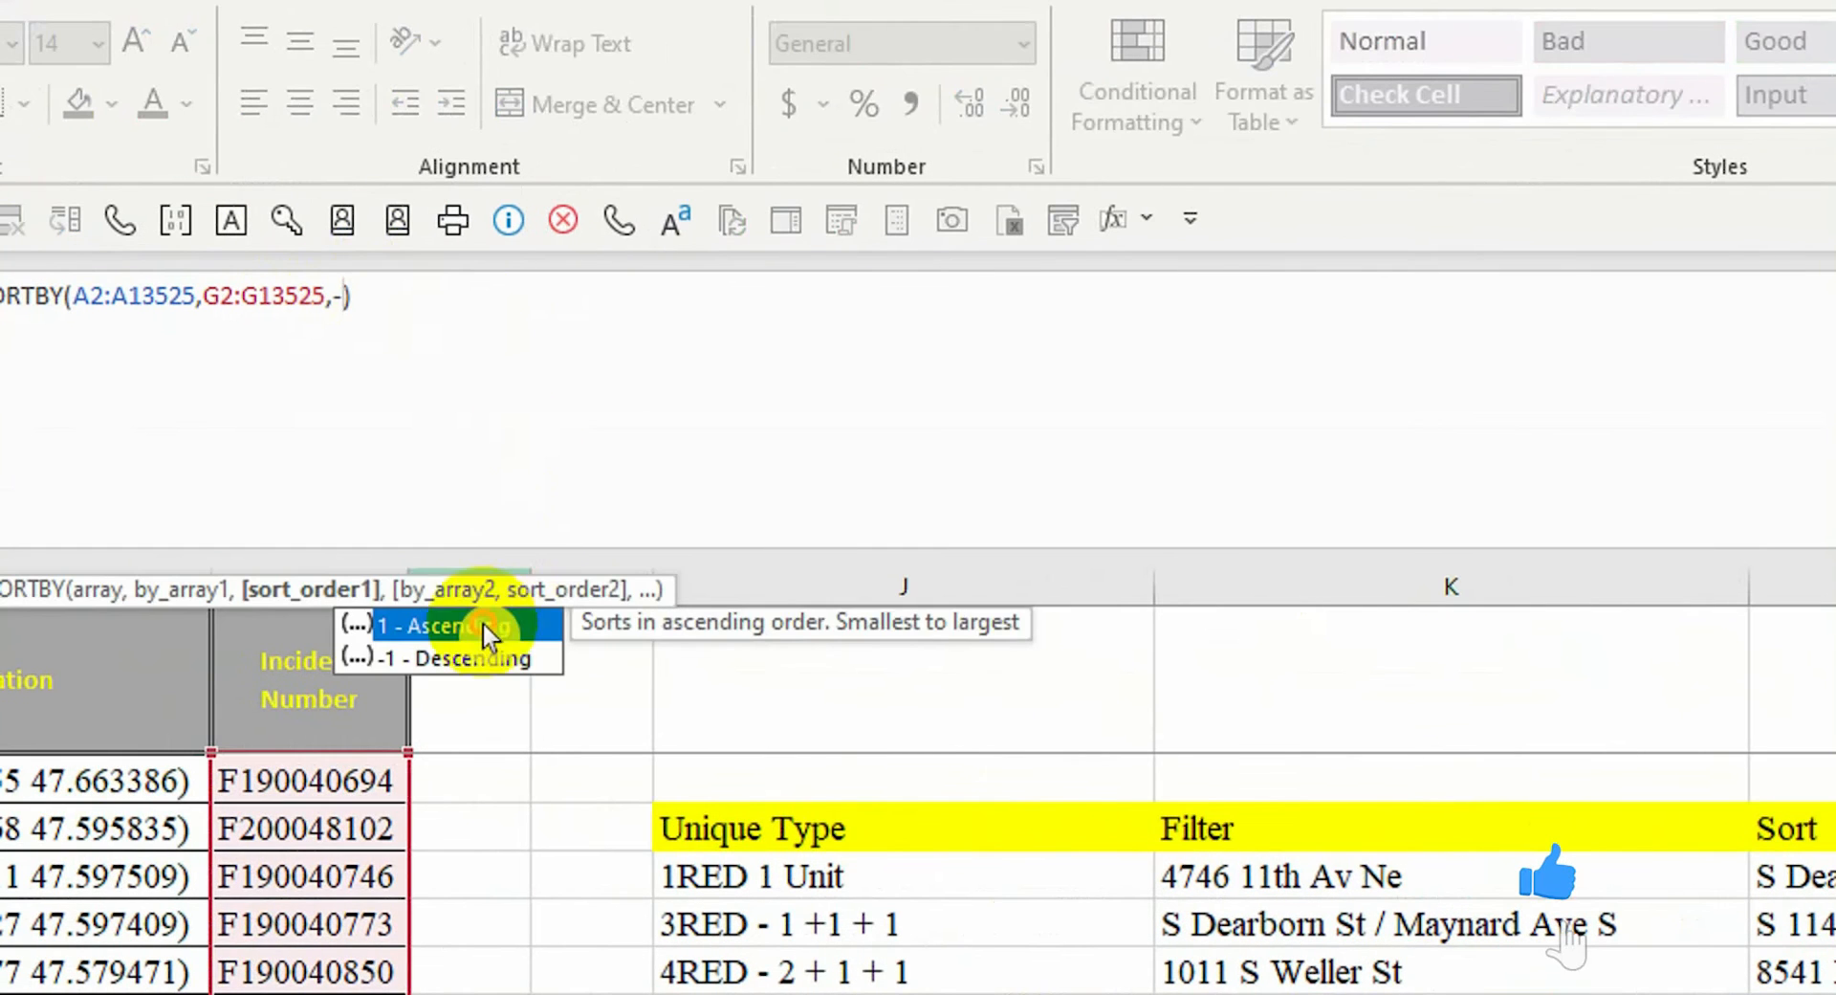
pyautogui.press('Return')
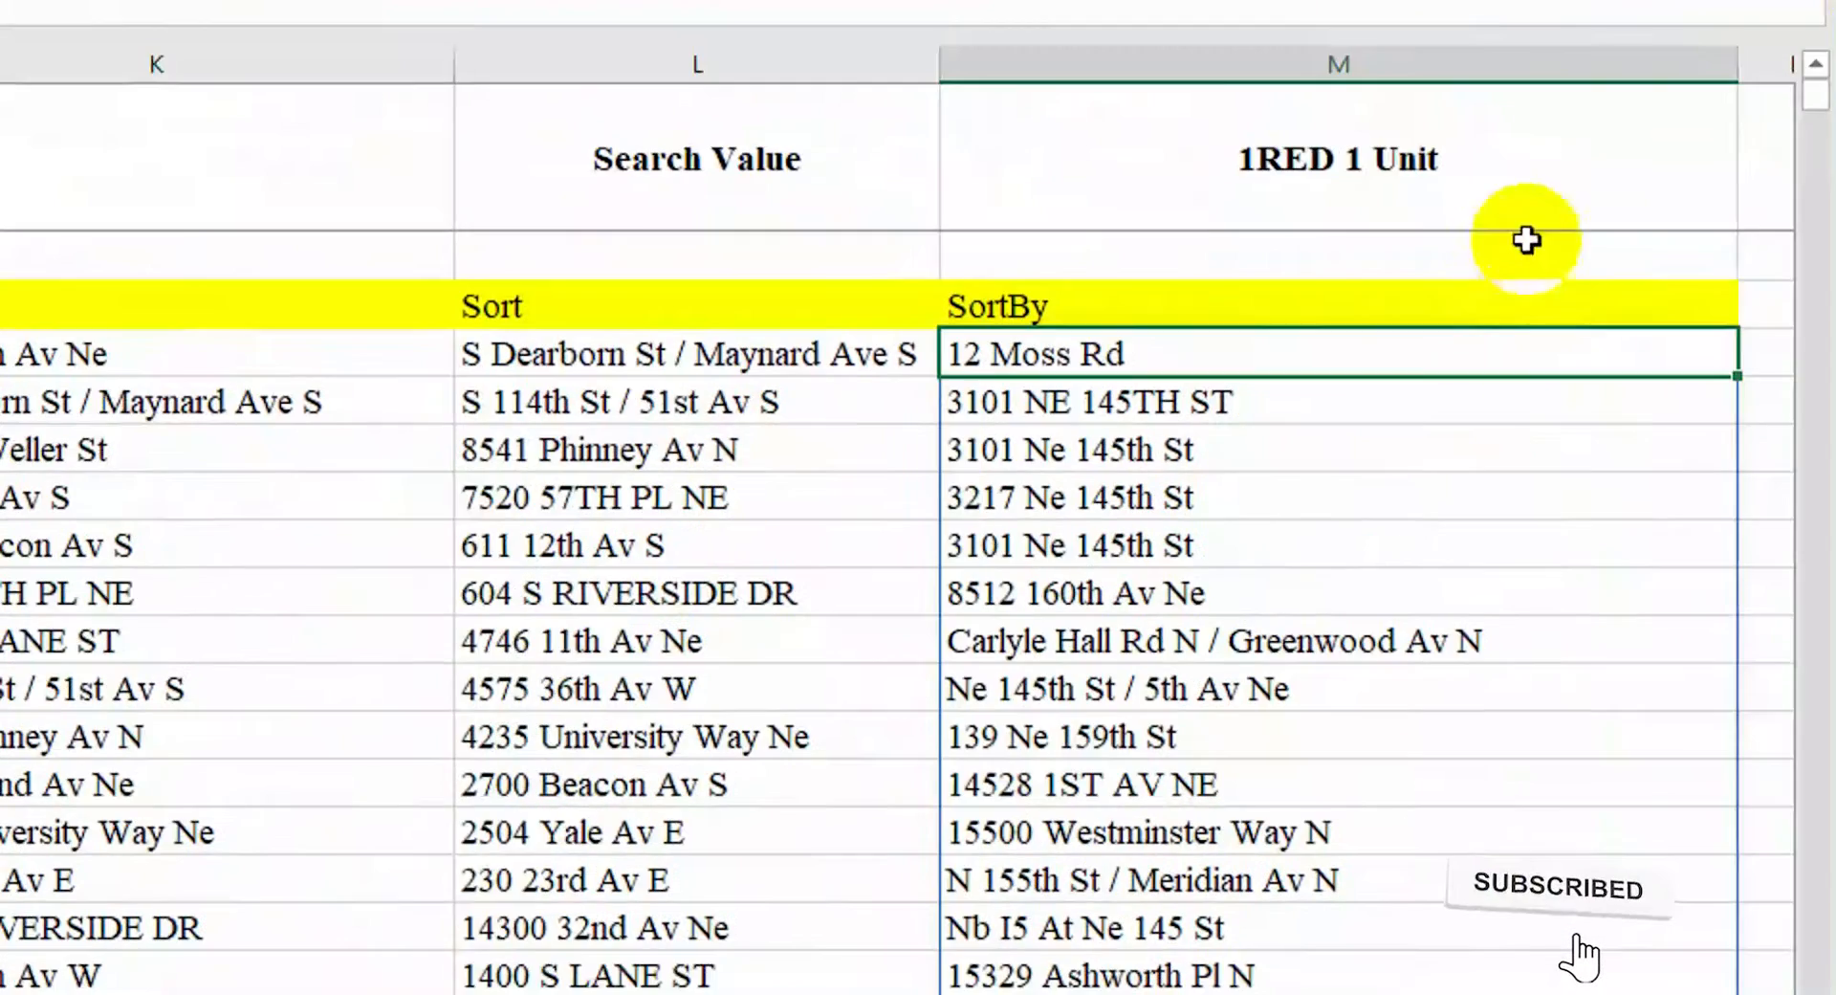
# Start an XLOOKUP in N3 using N2 (F200048102) against lookup range A2:A13525
pyautogui.click(1807, 97)
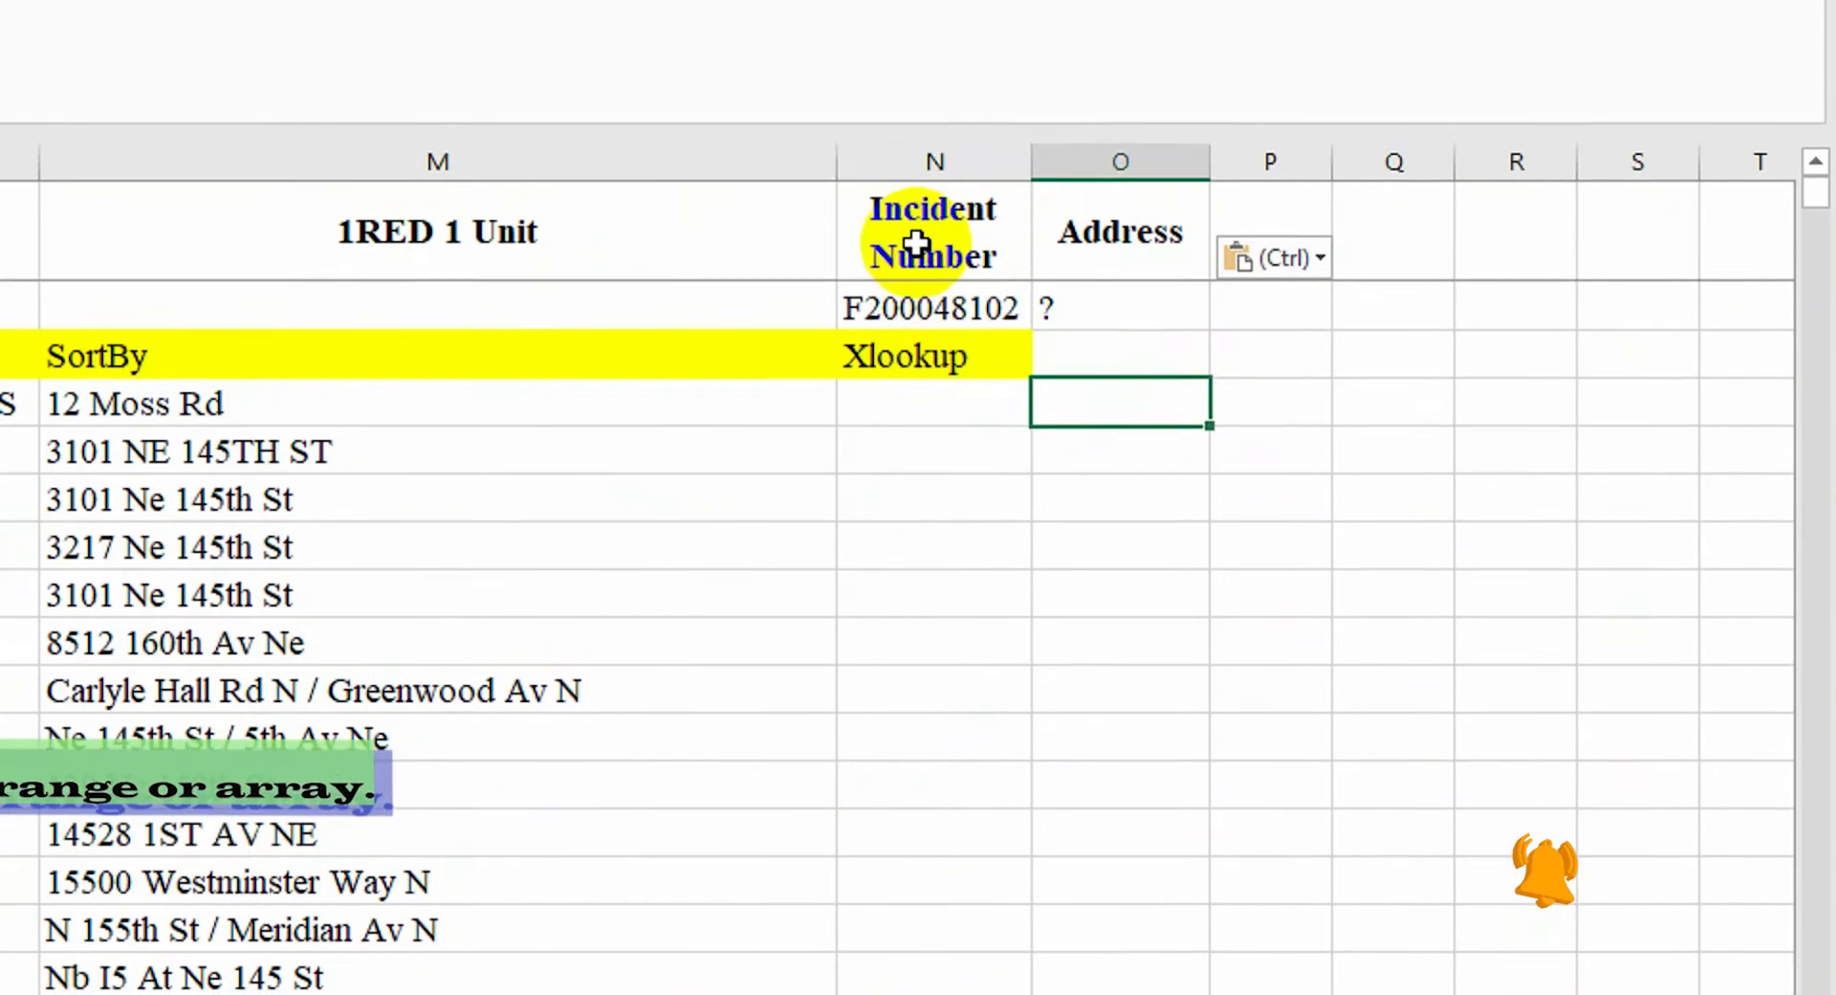
pyautogui.click(999, 306)
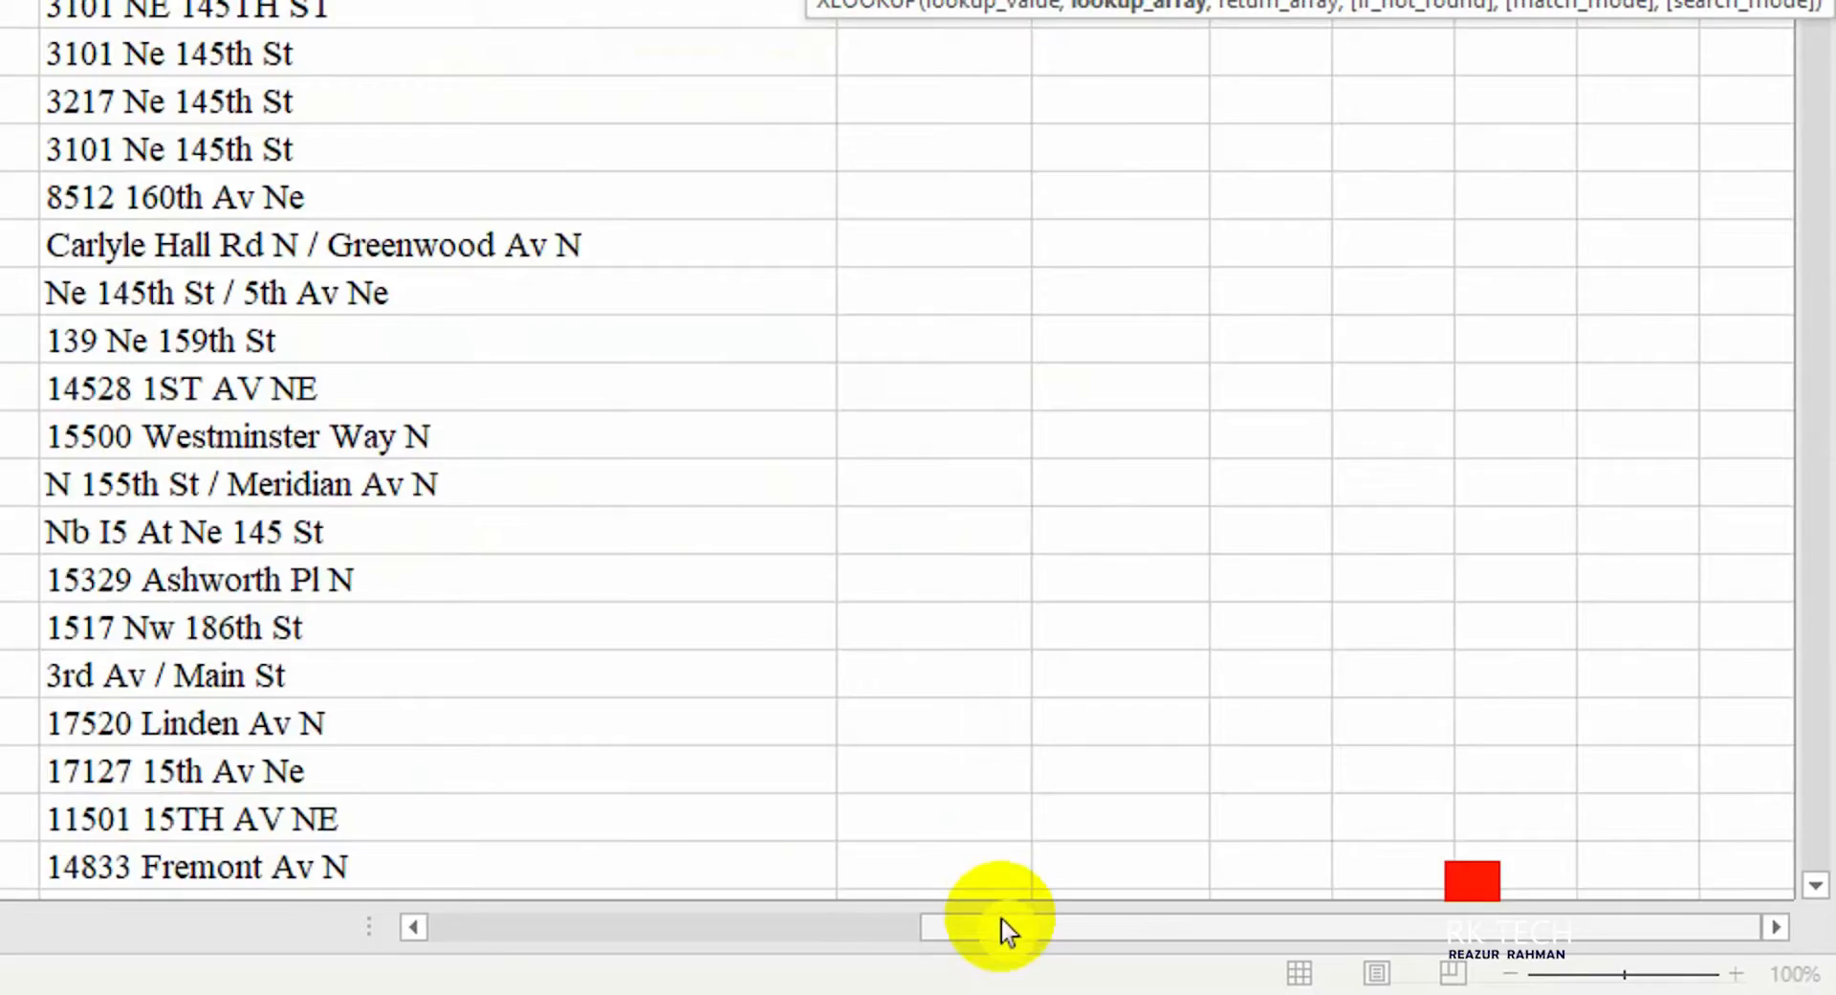
pyautogui.moveTo(1000, 931); pyautogui.dragTo(516, 931)
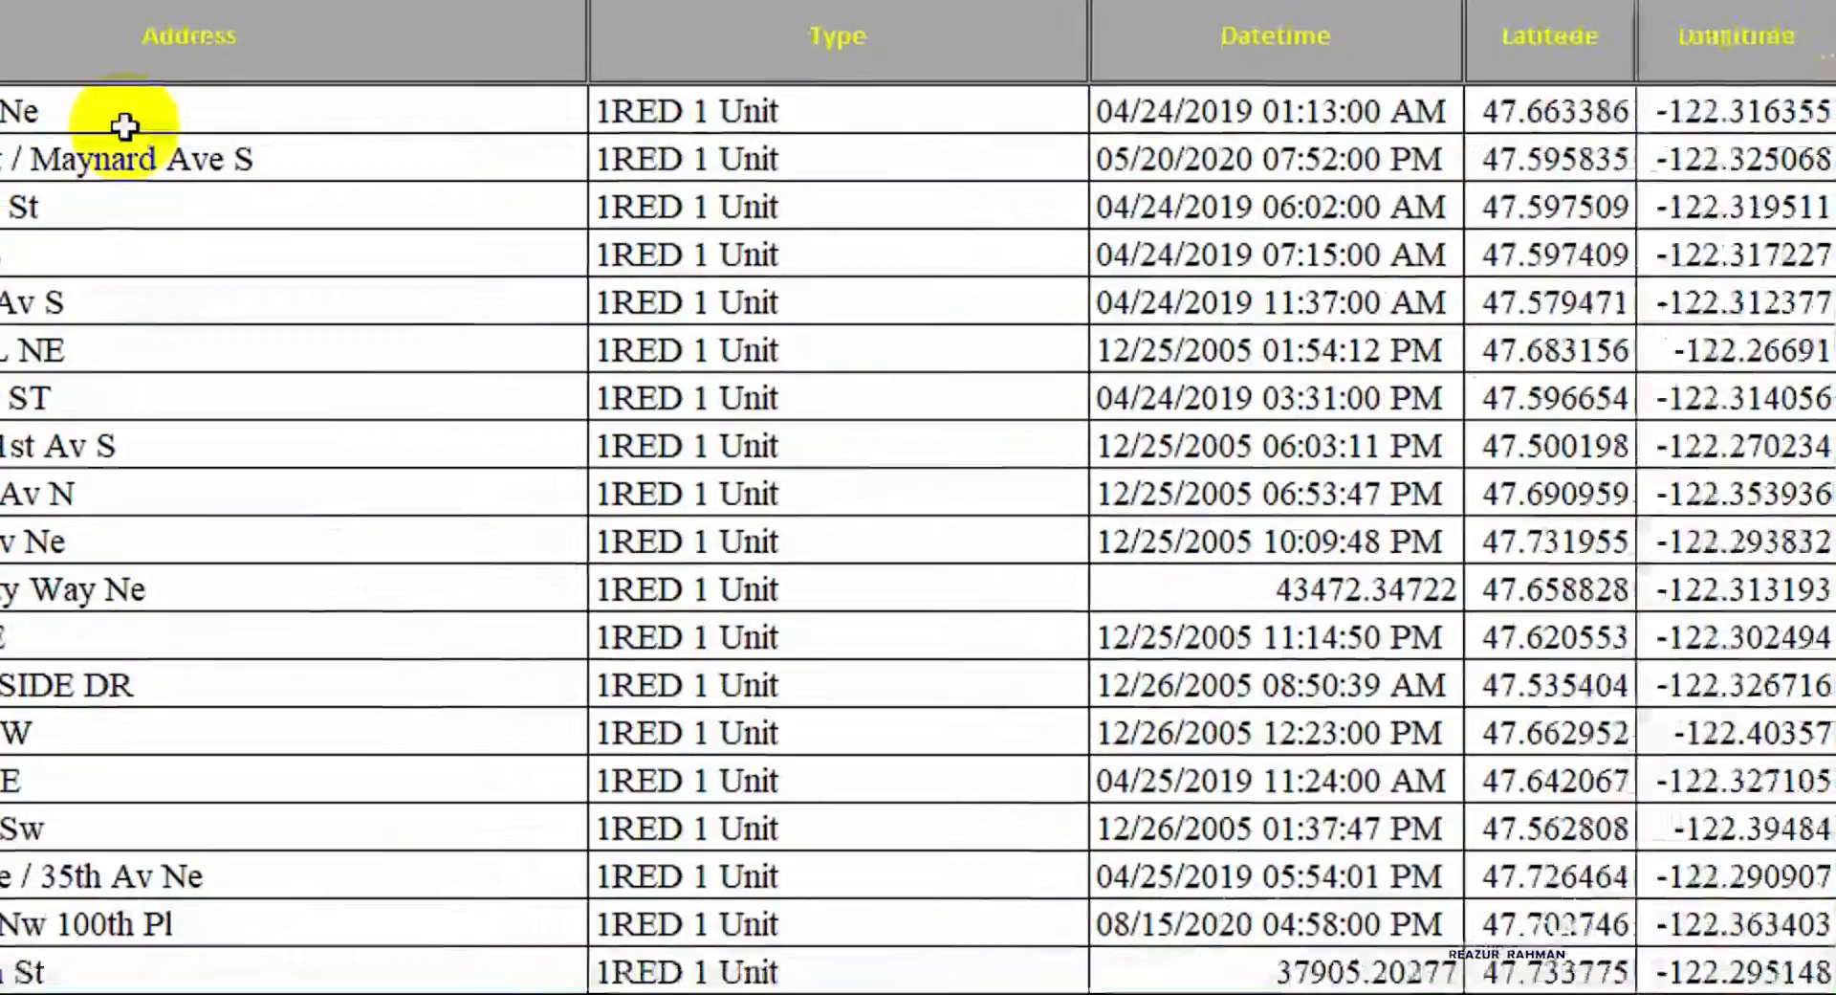
pyautogui.click(124, 246)
pyautogui.hotkey('ctrl', 'shift', 'Down')
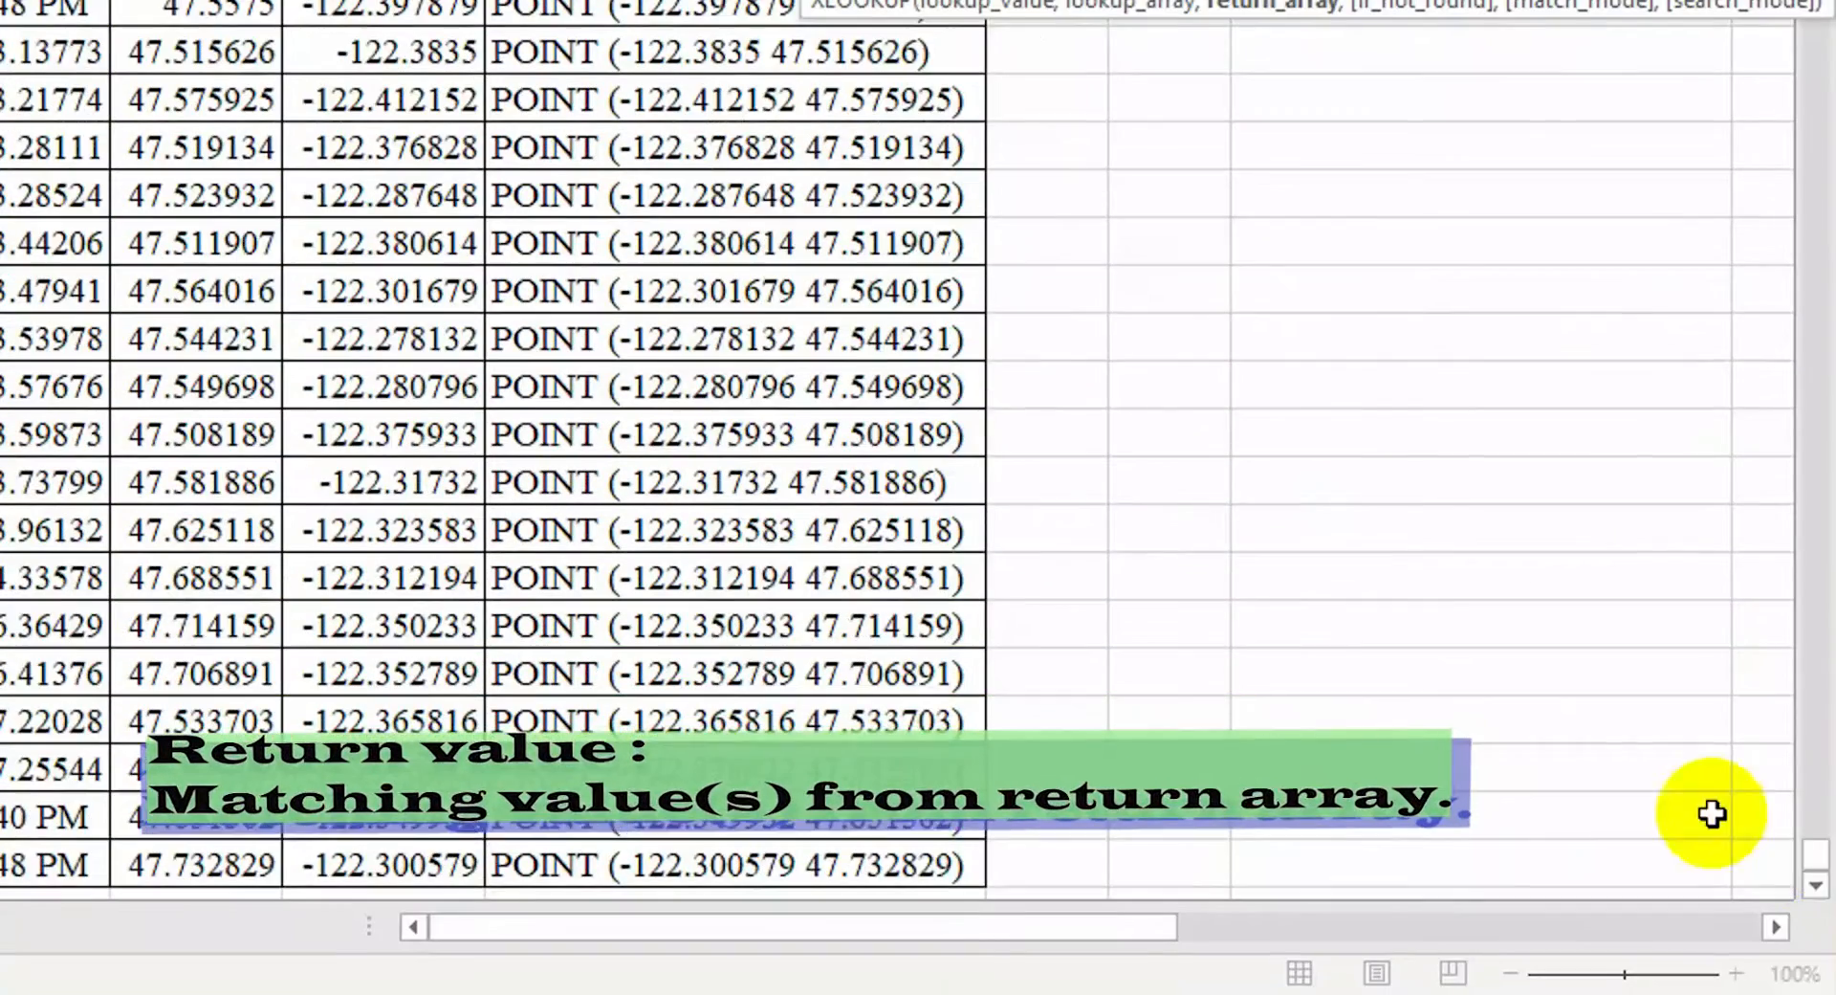
pyautogui.moveTo(1816, 868); pyautogui.dragTo(1813, 250)
pyautogui.moveTo(1093, 926); pyautogui.dragTo(1491, 927)
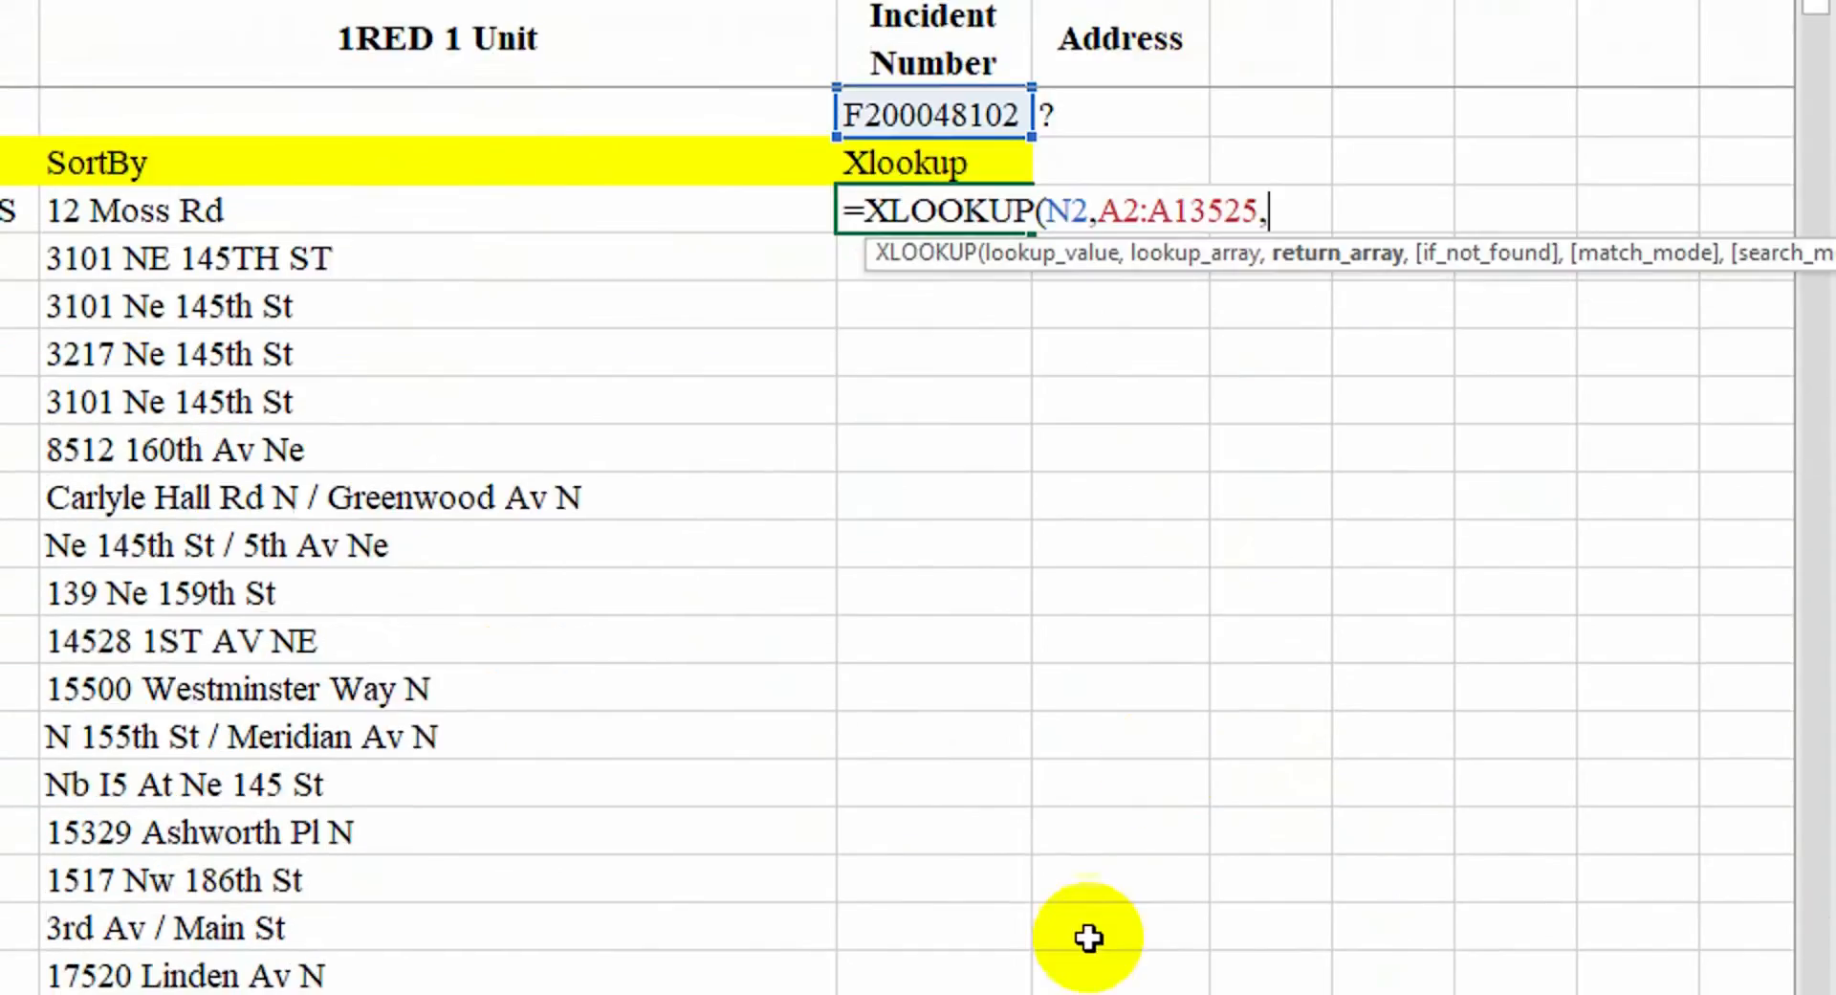
pyautogui.moveTo(1087, 929); pyautogui.dragTo(746, 930)
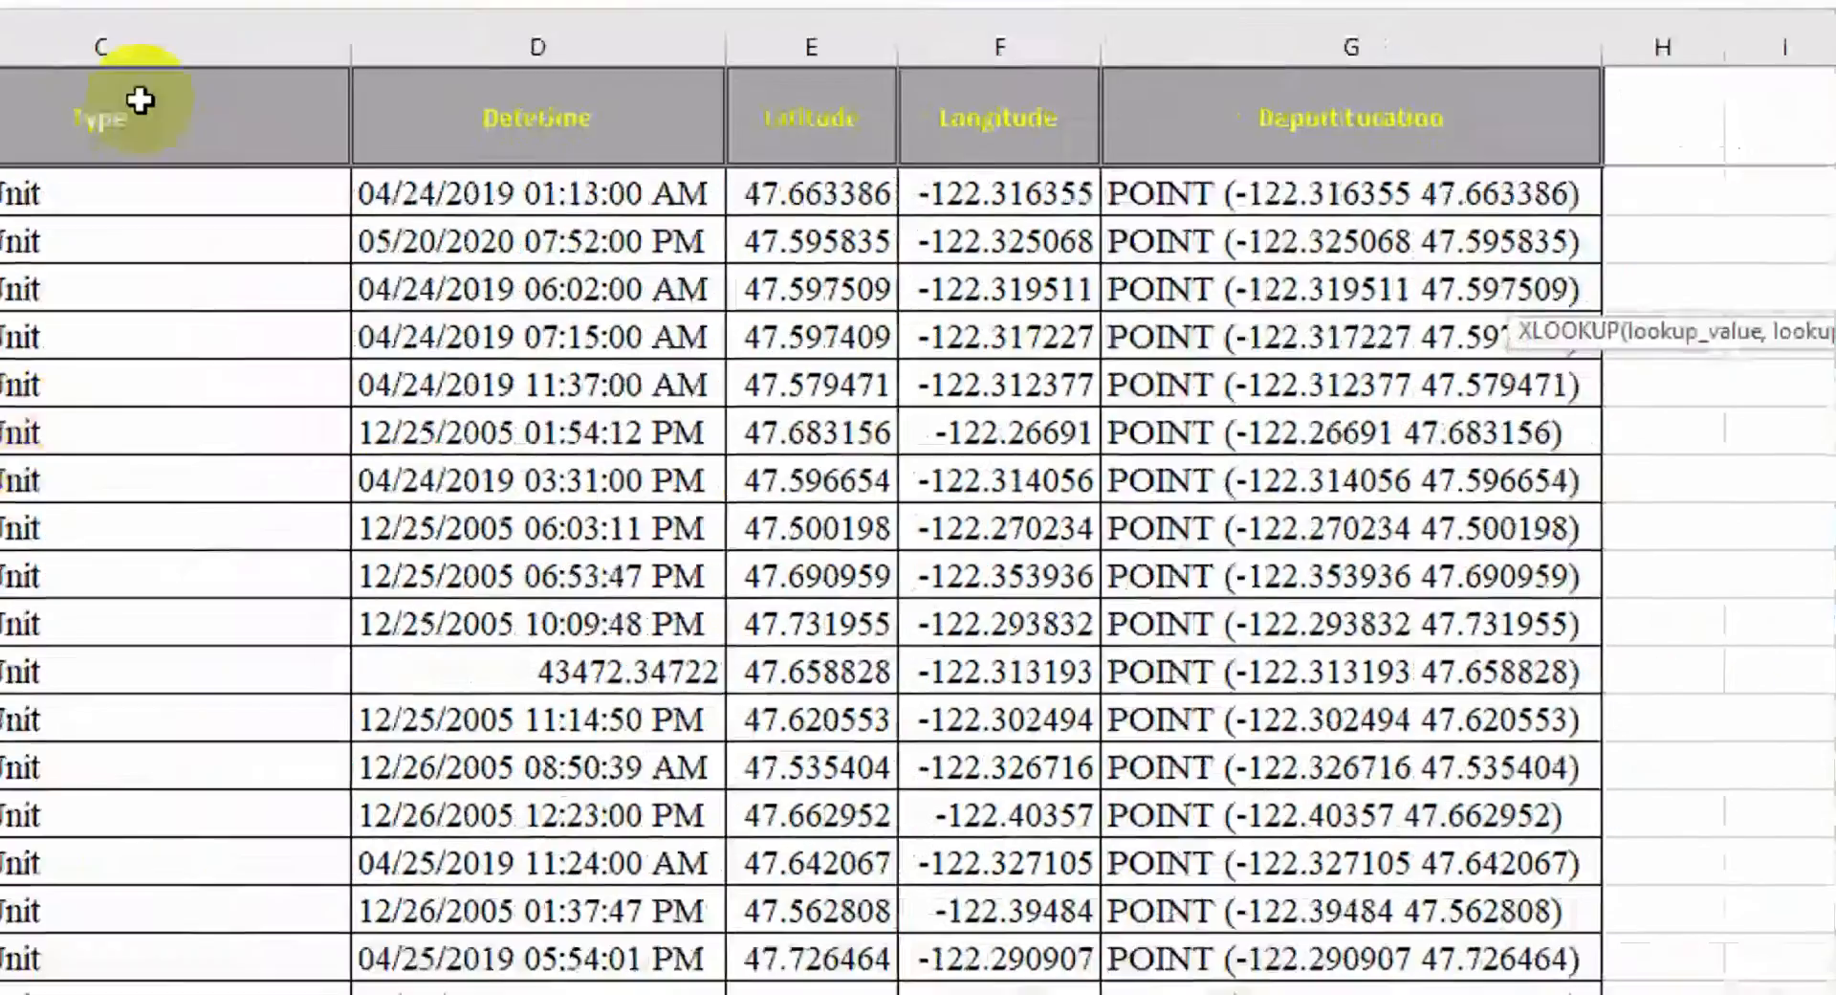
# Finish with return range B2:B13525, yielding S Dearborn St / Maynard Ave S
pyautogui.click(249, 281)
pyautogui.hotkey('ctrl', 'shift', 'Down')
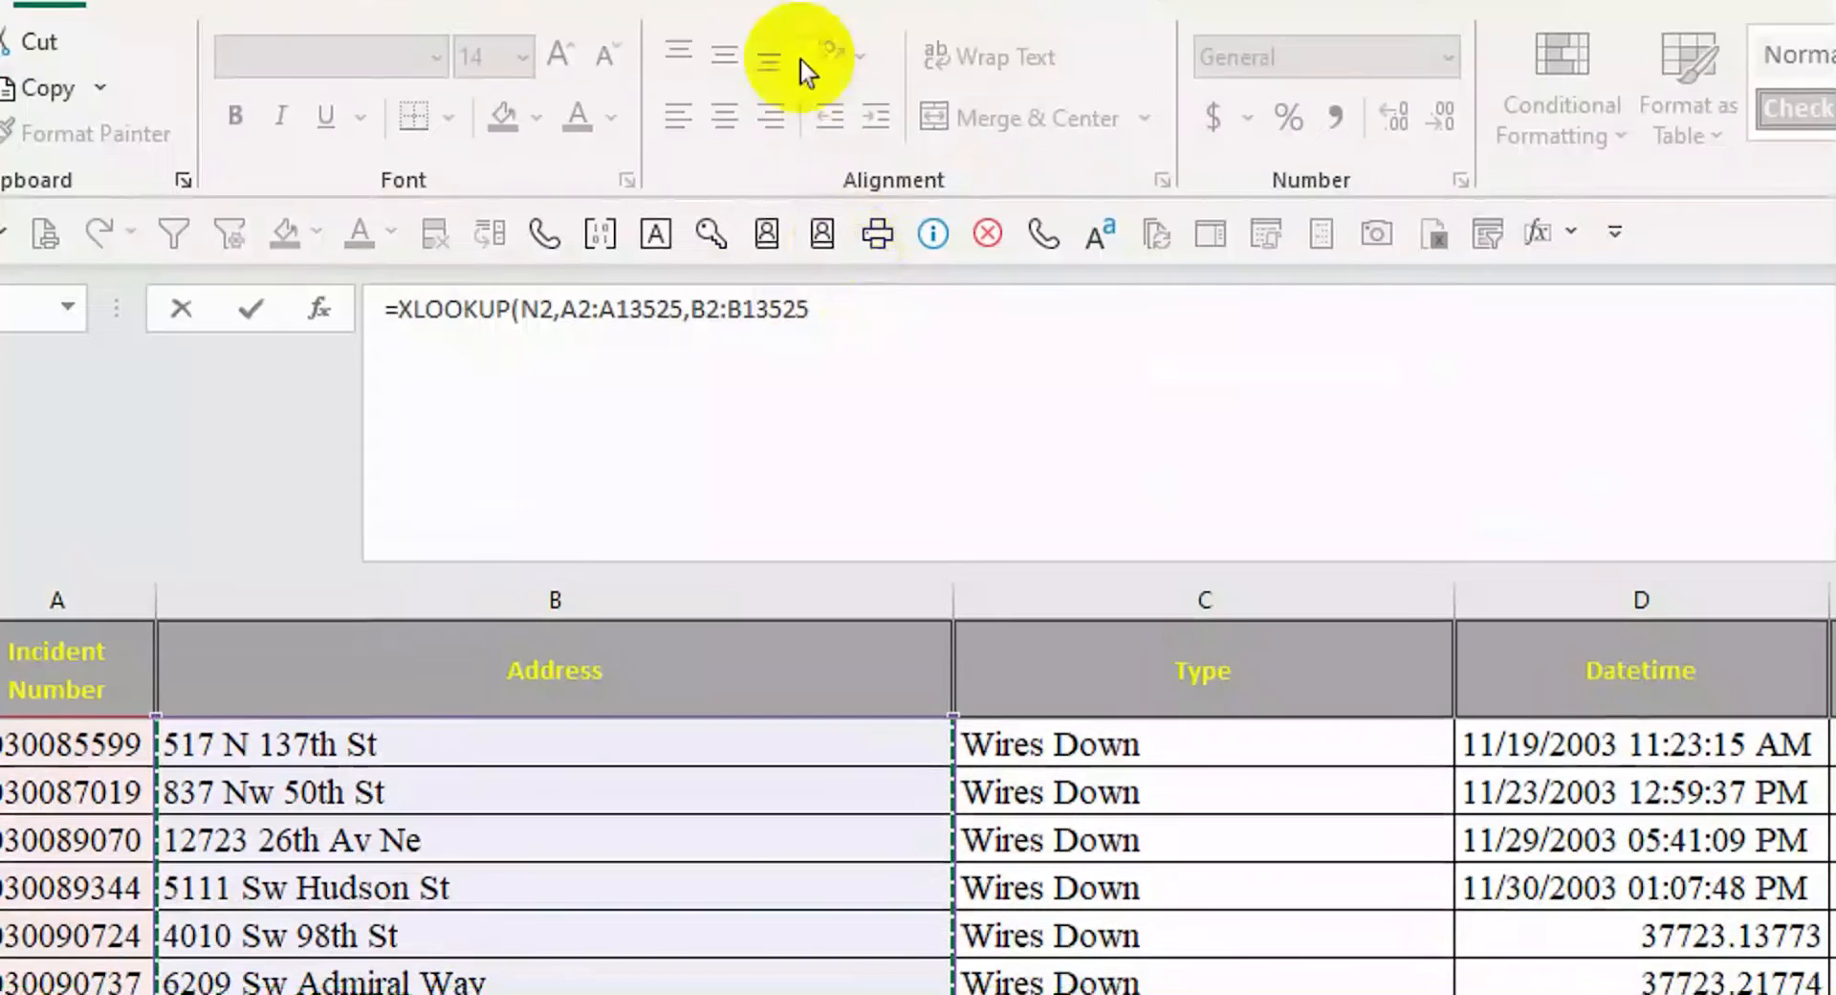
pyautogui.click(839, 331)
pyautogui.write(')')
pyautogui.press('Return')
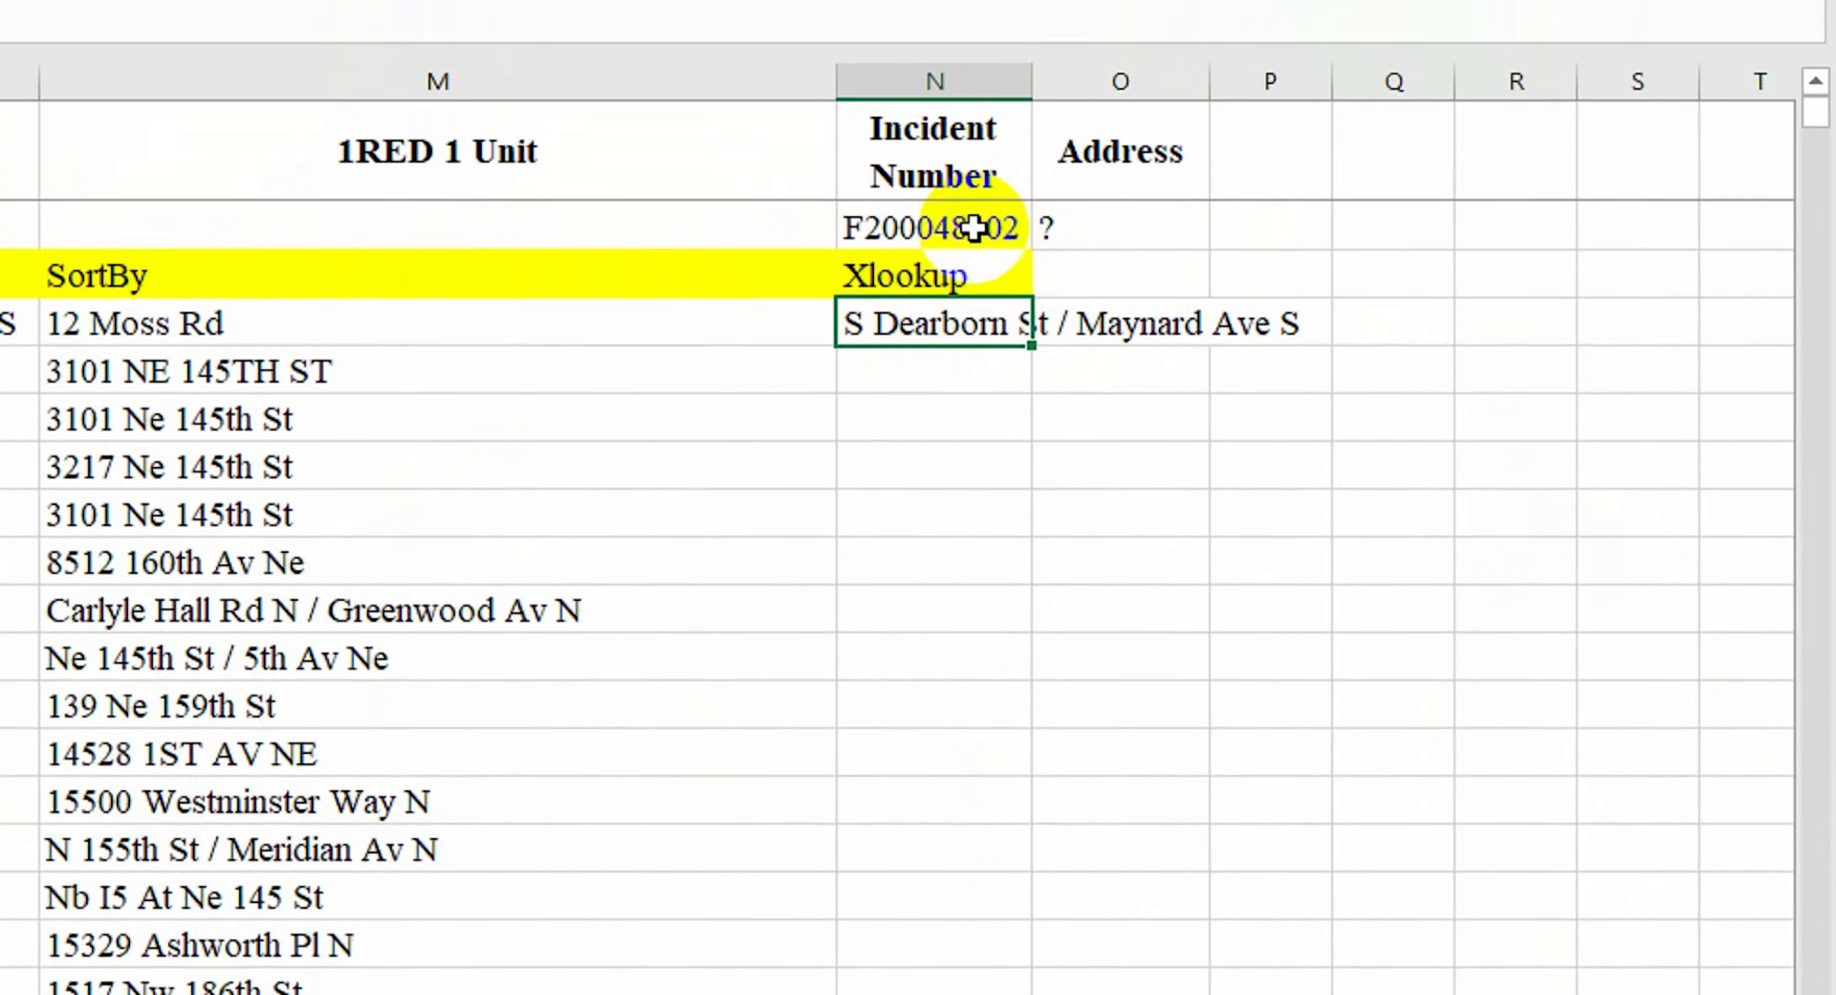
pyautogui.click(932, 124)
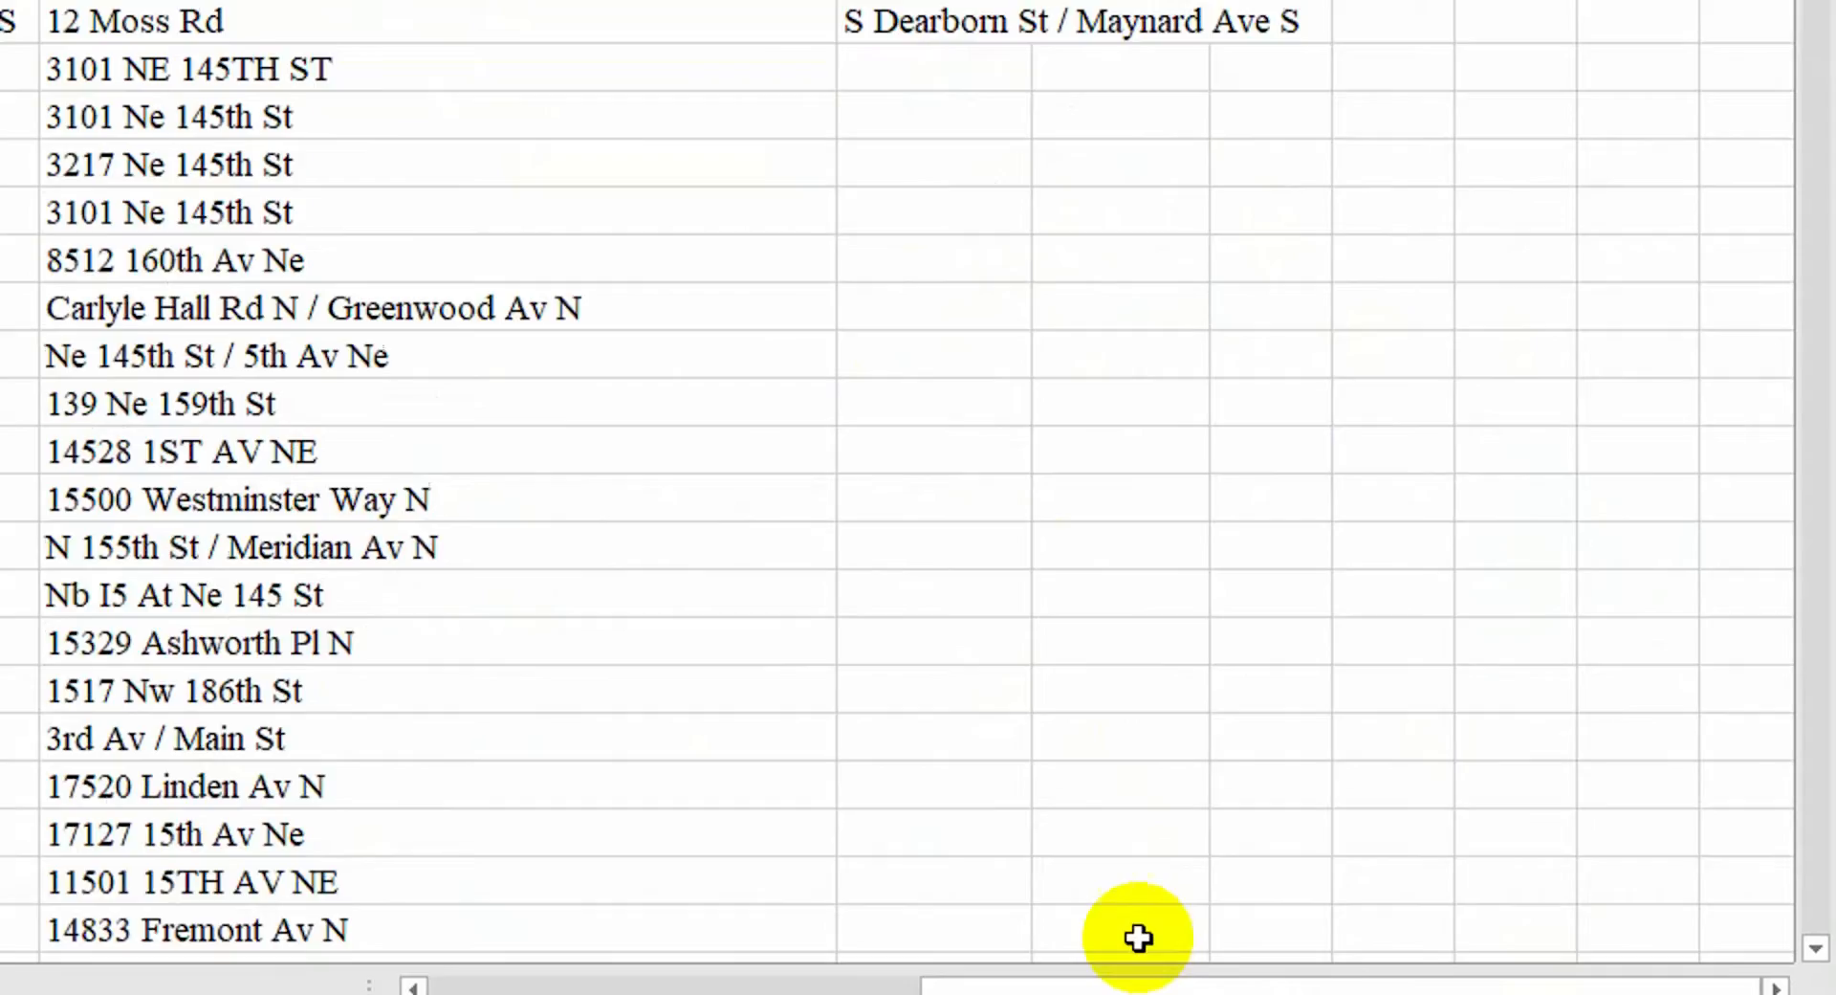
# Add 'Please check data' as the XLOOKUP's not-found text and test it with 3456
pyautogui.moveTo(1099, 926)
pyautogui.mouseDown()
pyautogui.moveTo(890, 964)
pyautogui.moveTo(1100, 932)
pyautogui.mouseUp()
pyautogui.moveTo(962, 925); pyautogui.dragTo(963, 928)
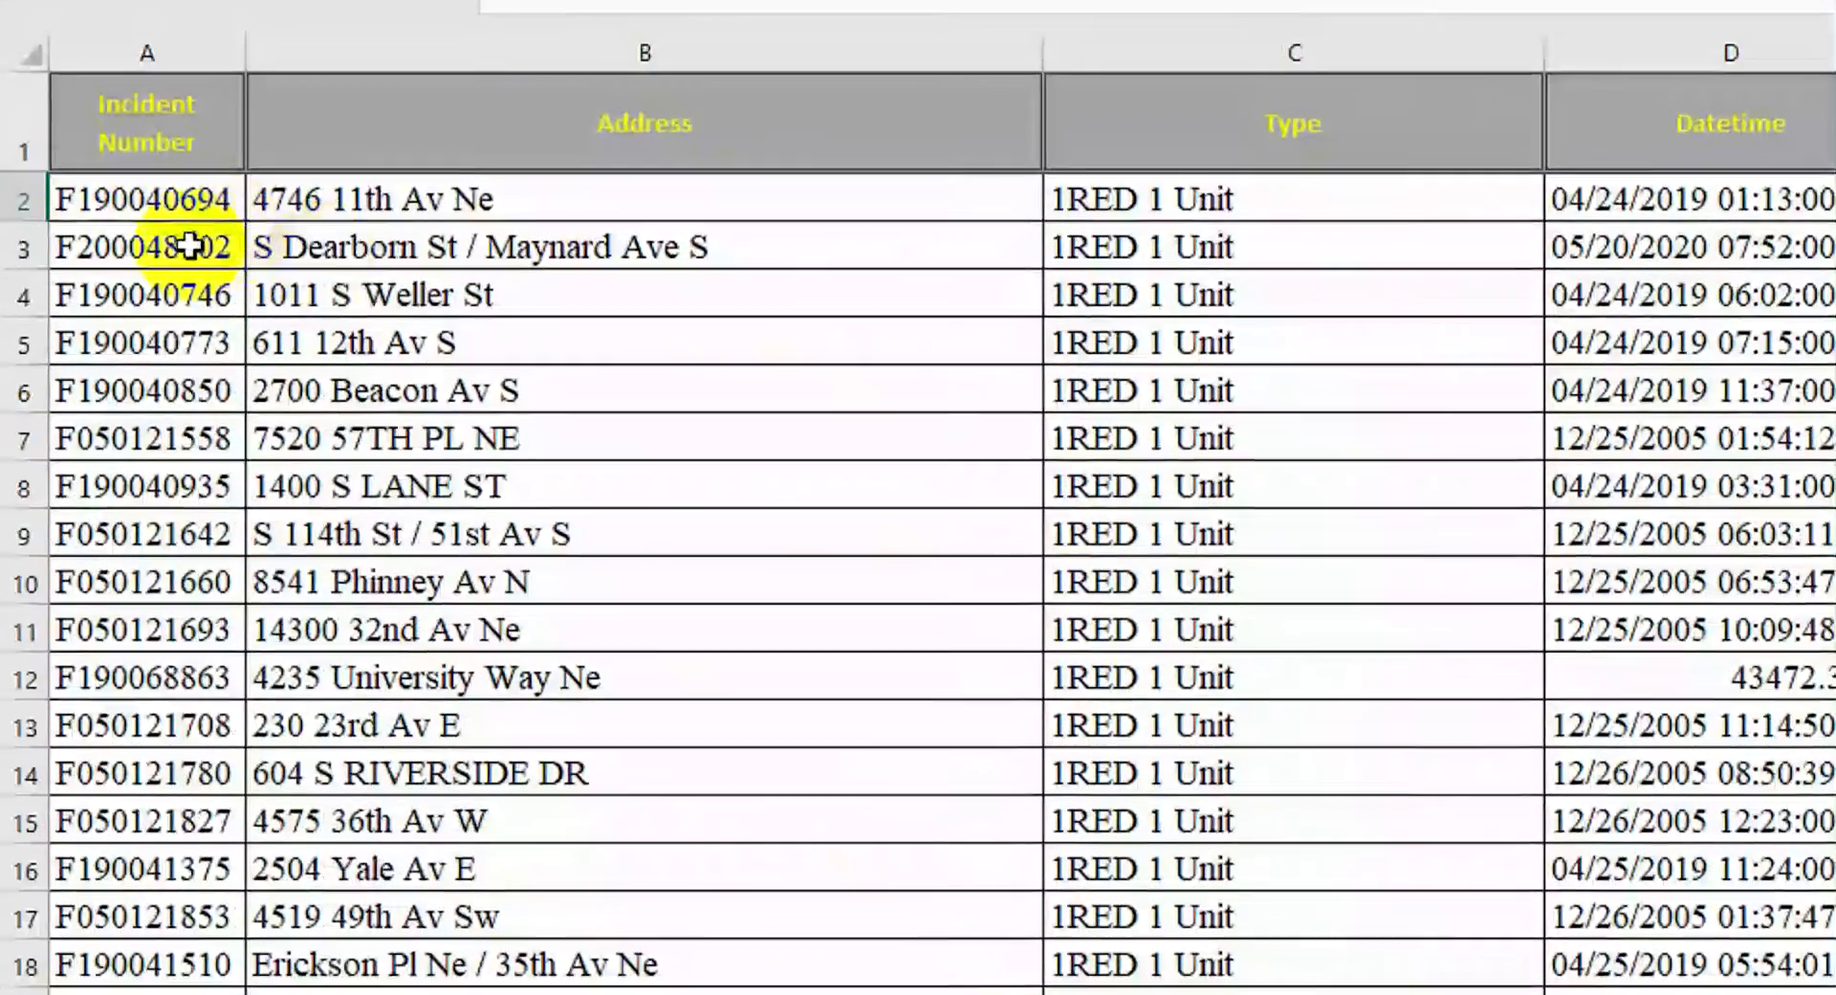
pyautogui.click(328, 302)
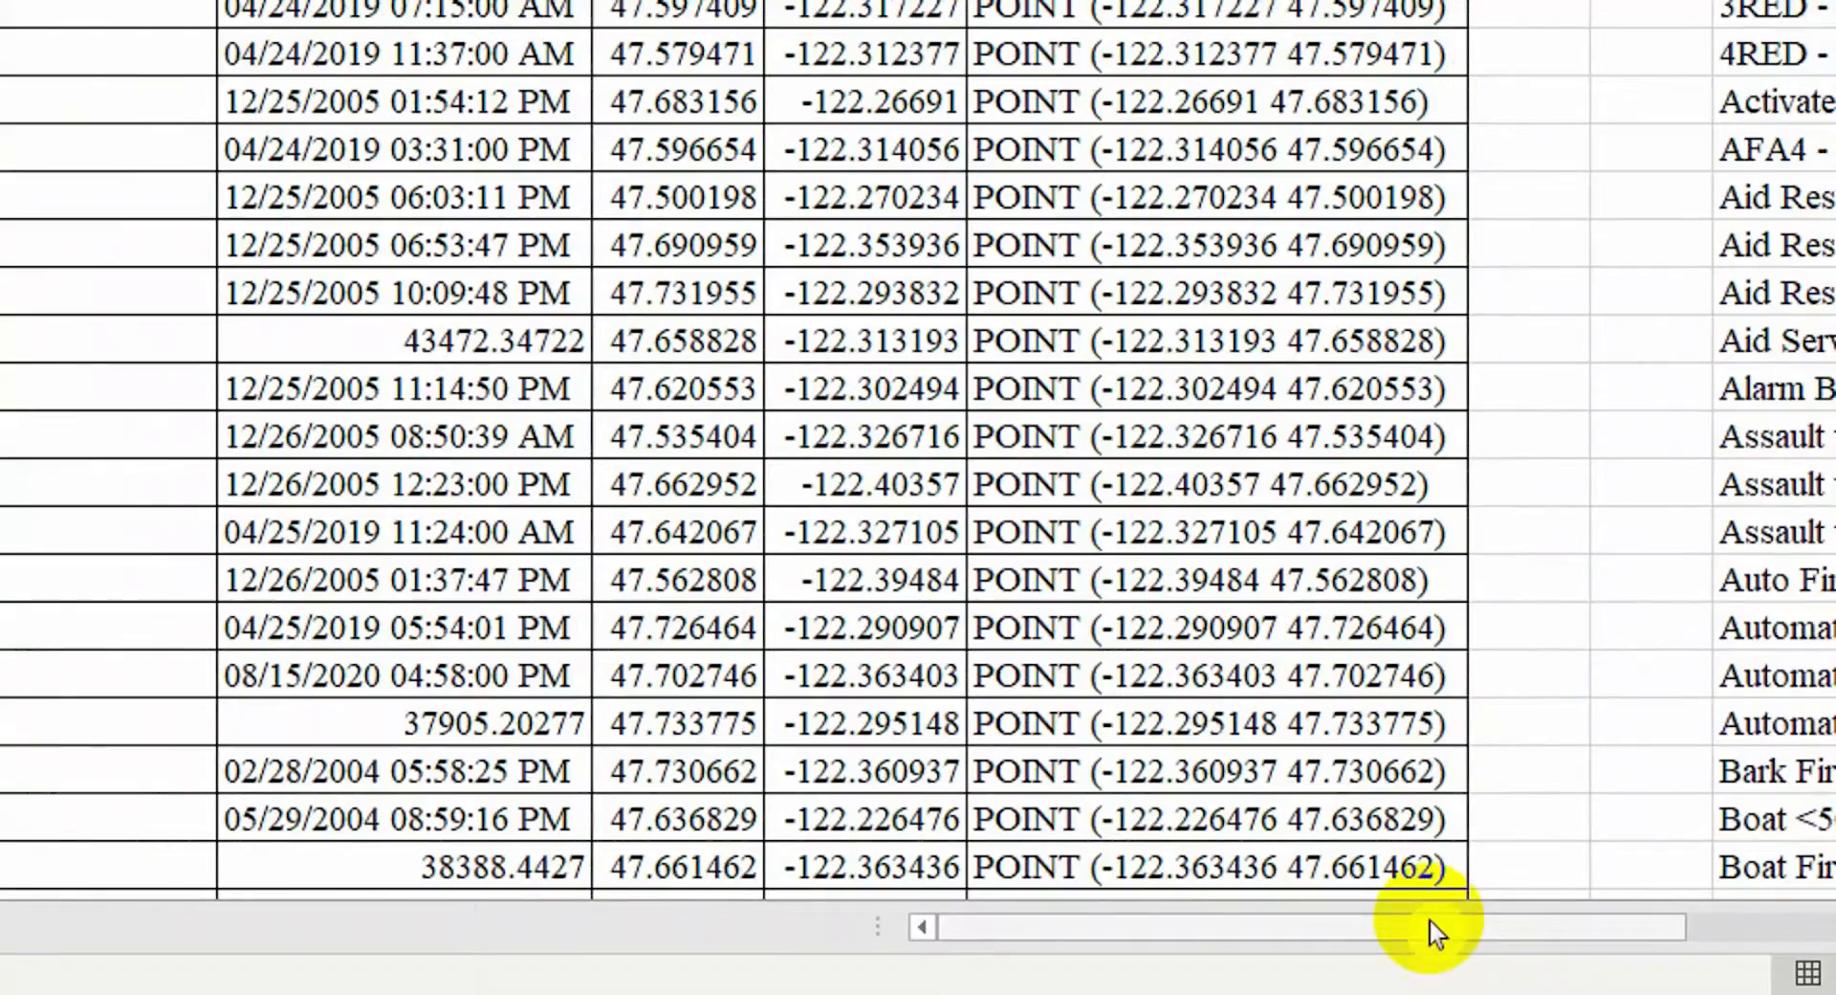
pyautogui.moveTo(1435, 934); pyautogui.dragTo(1545, 932)
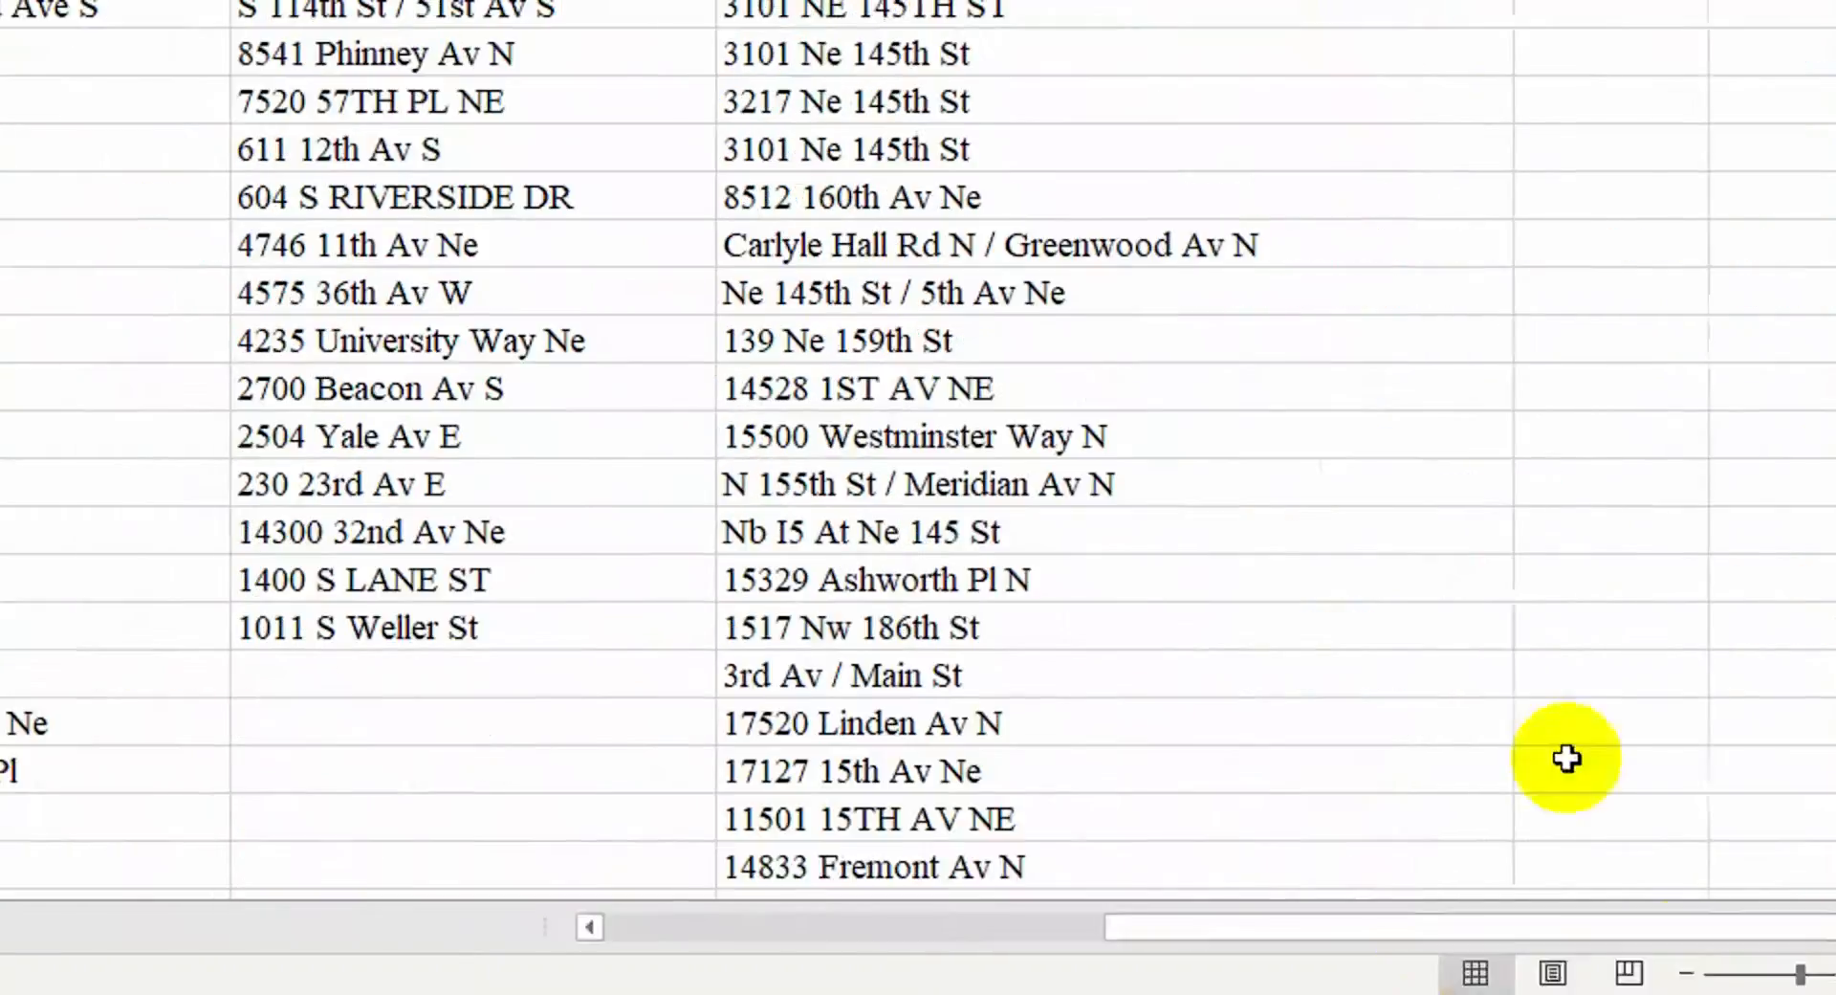
pyautogui.click(1459, 217)
pyautogui.click(178, 206)
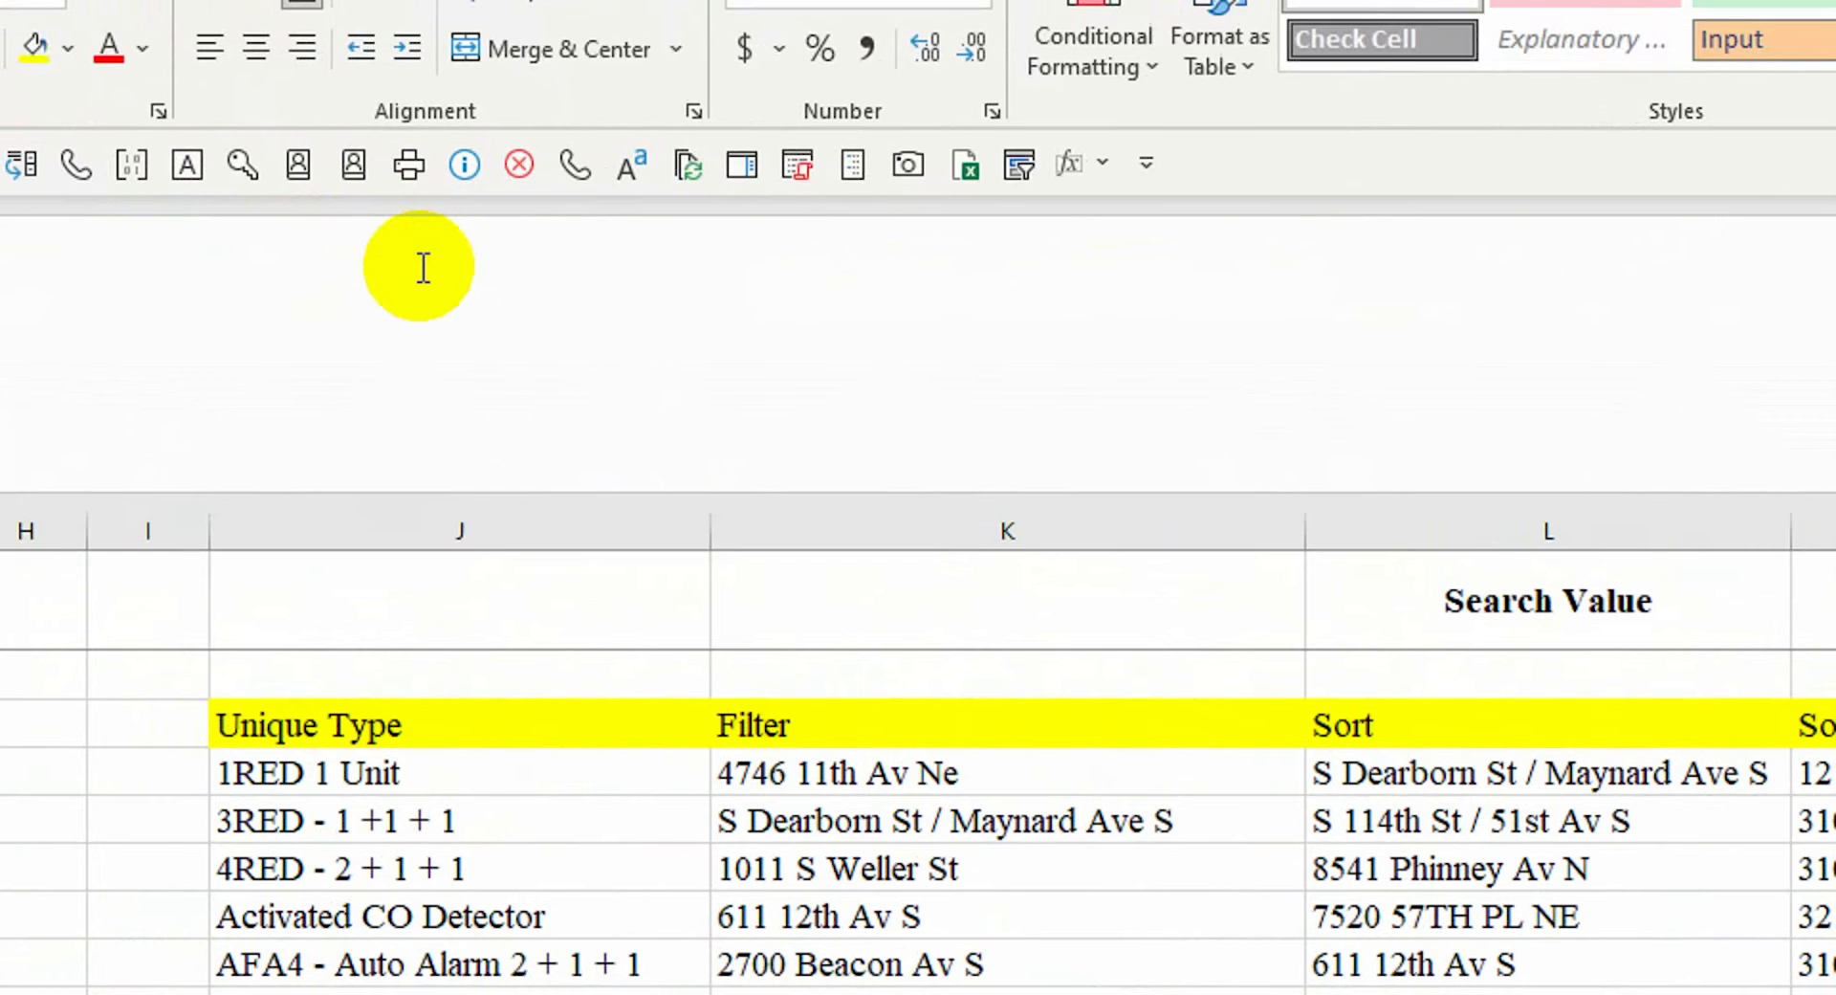
pyautogui.press('Return')
pyautogui.click(1406, 709)
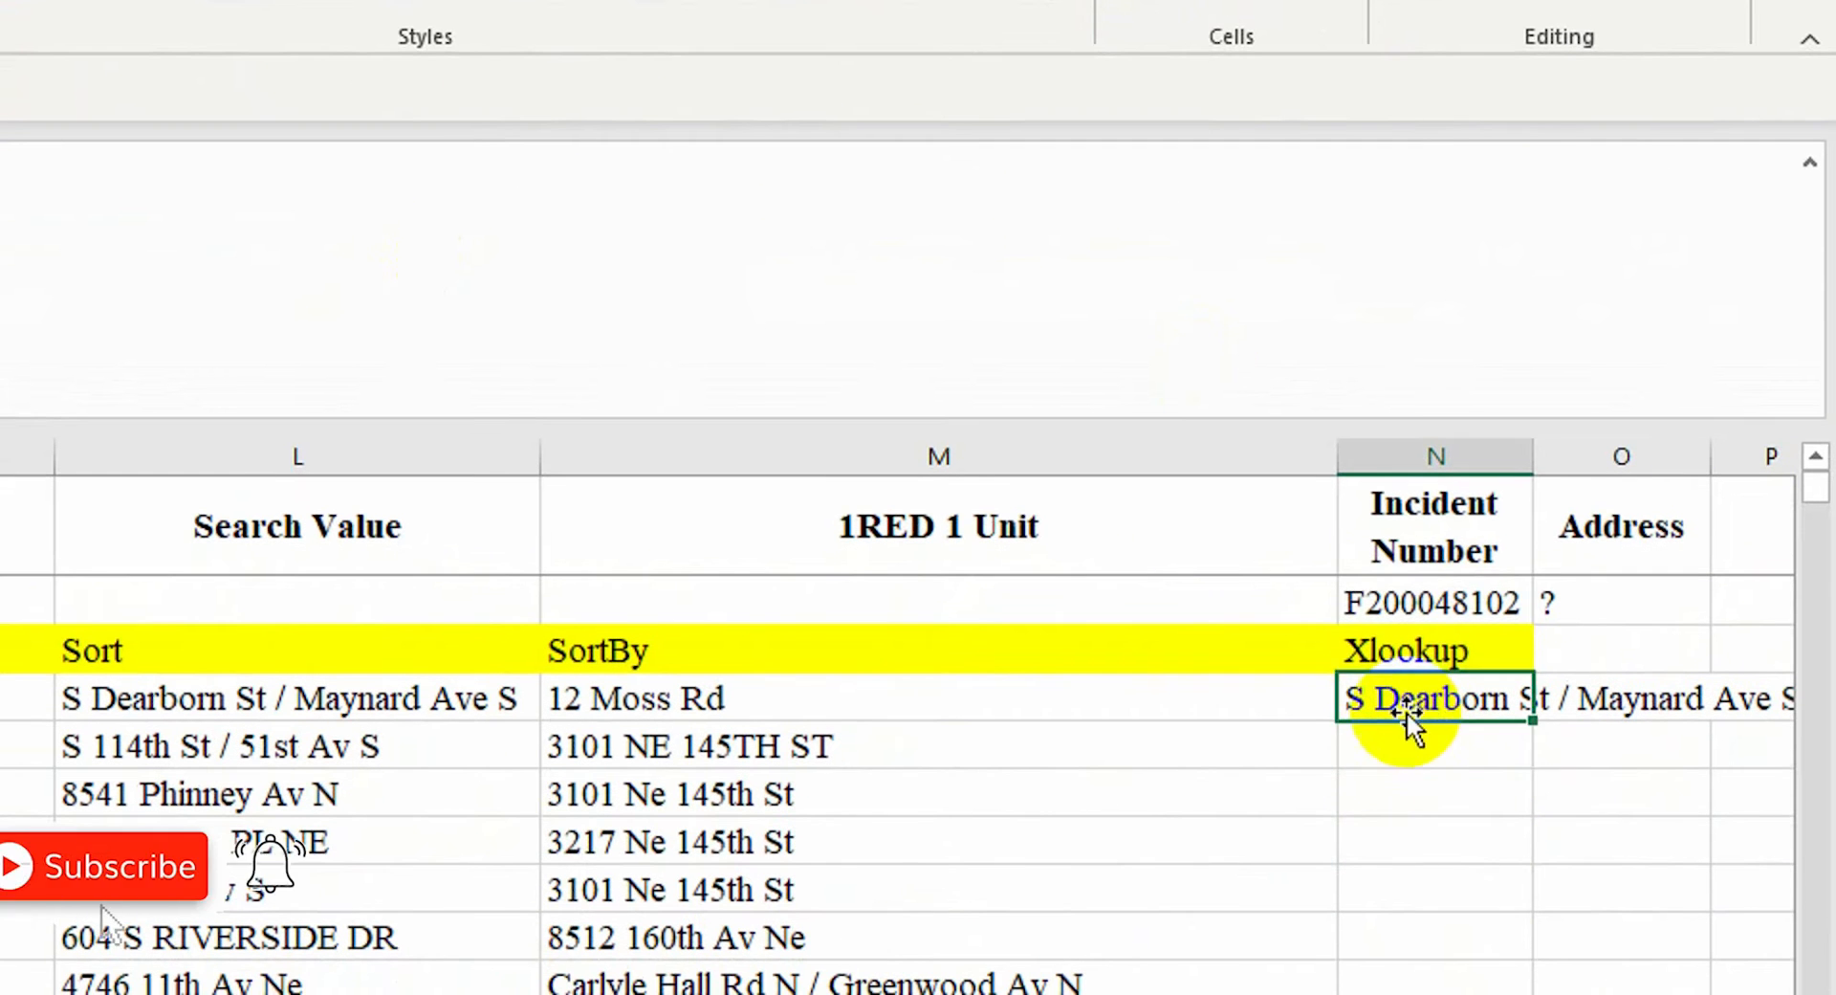
pyautogui.click(1409, 615)
pyautogui.write('3456')
pyautogui.press('Return')
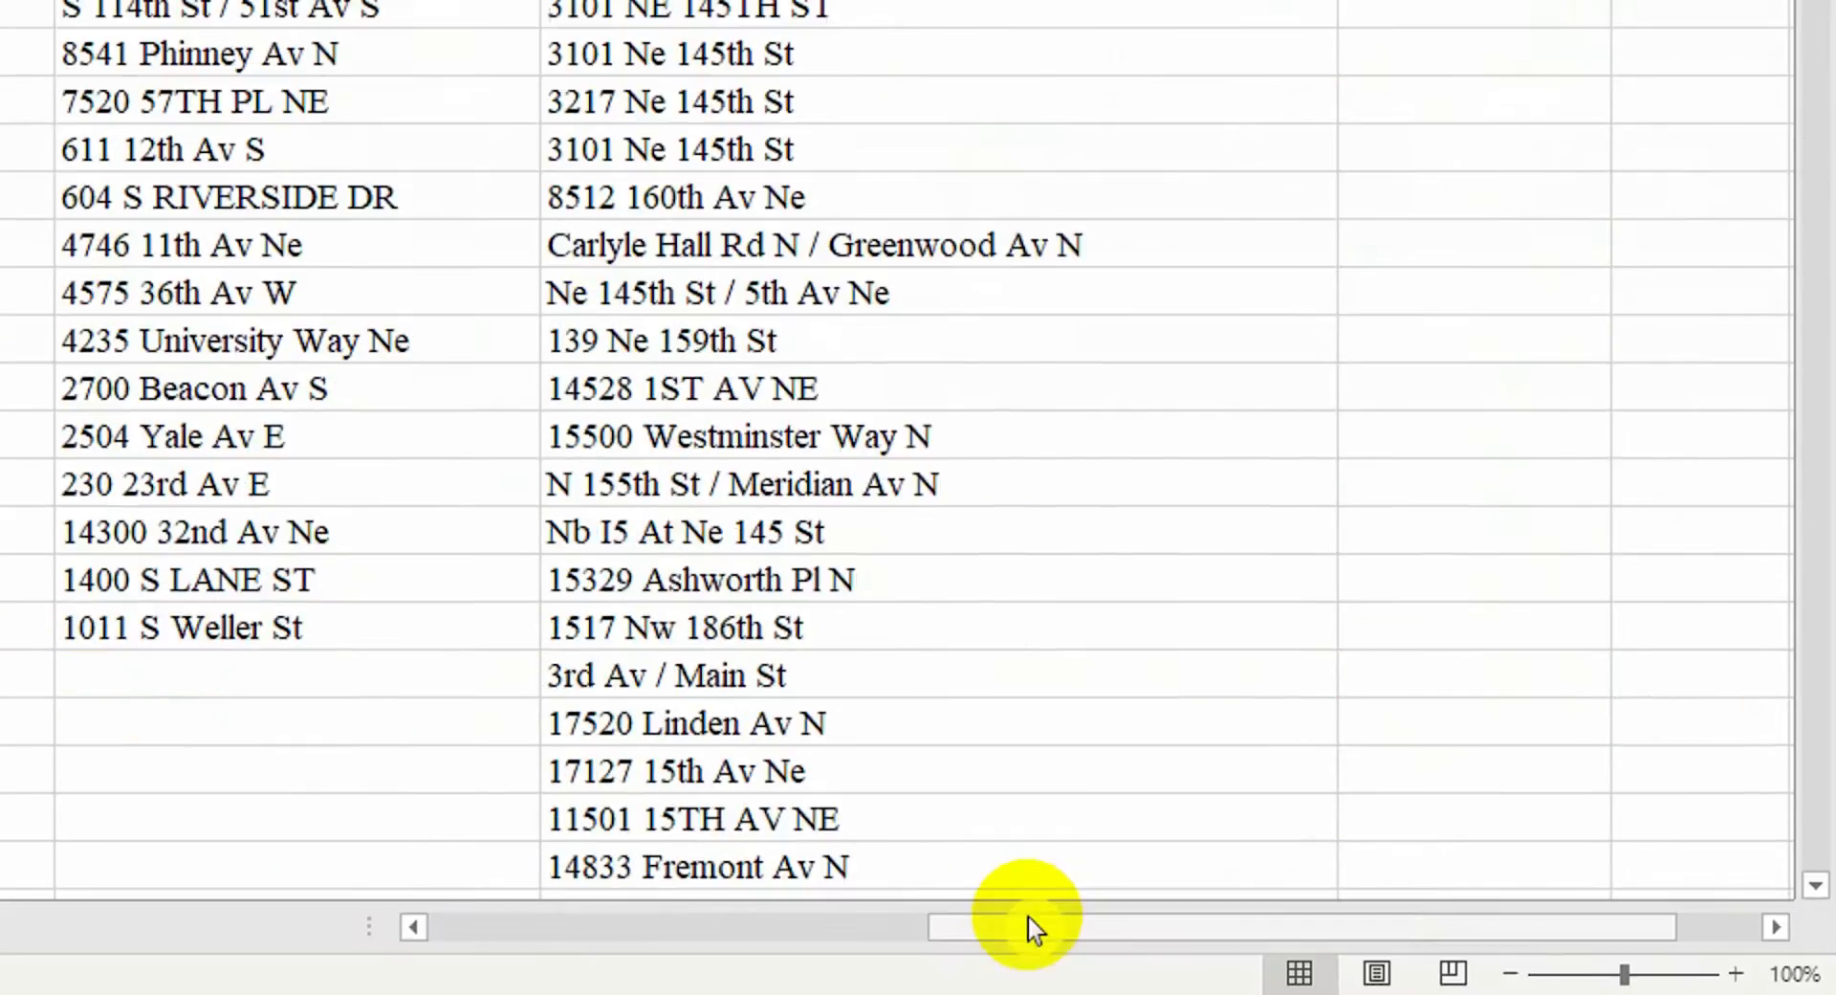
pyautogui.moveTo(1029, 928); pyautogui.dragTo(521, 927)
pyautogui.rightClick(156, 245)
pyautogui.click(268, 193)
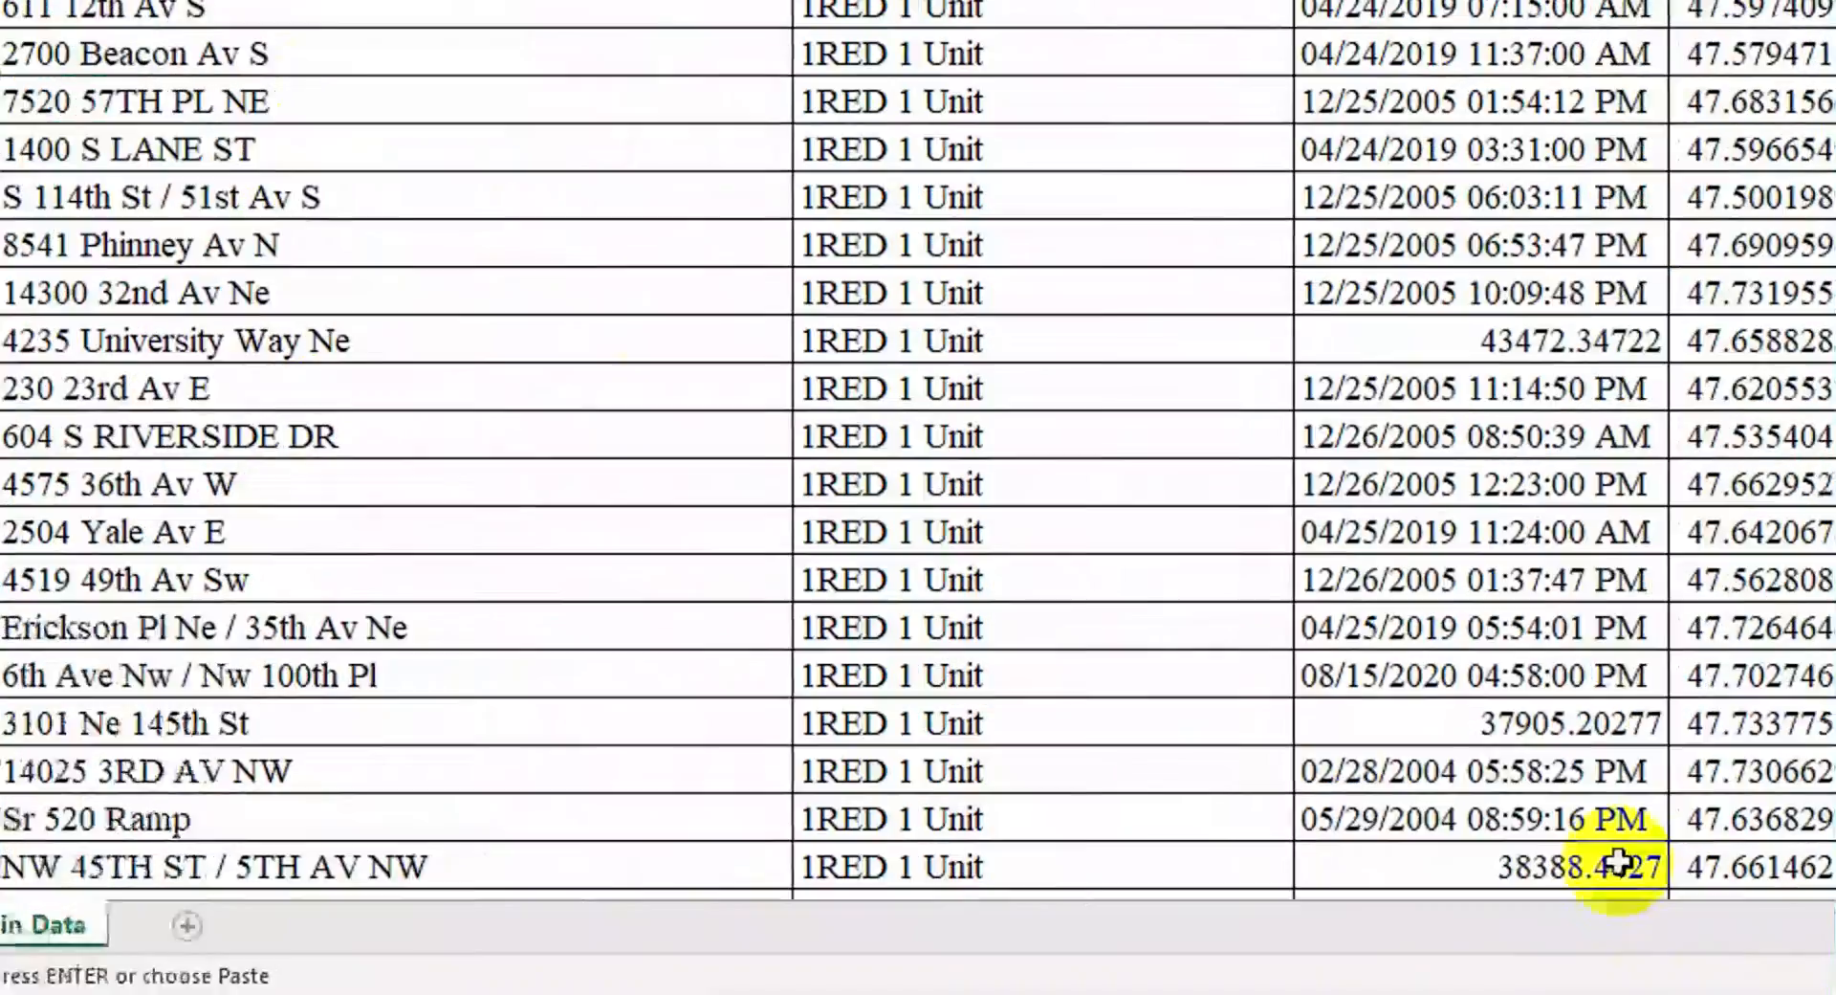
pyautogui.moveTo(1640, 930); pyautogui.dragTo(1682, 928)
pyautogui.rightClick(1470, 141)
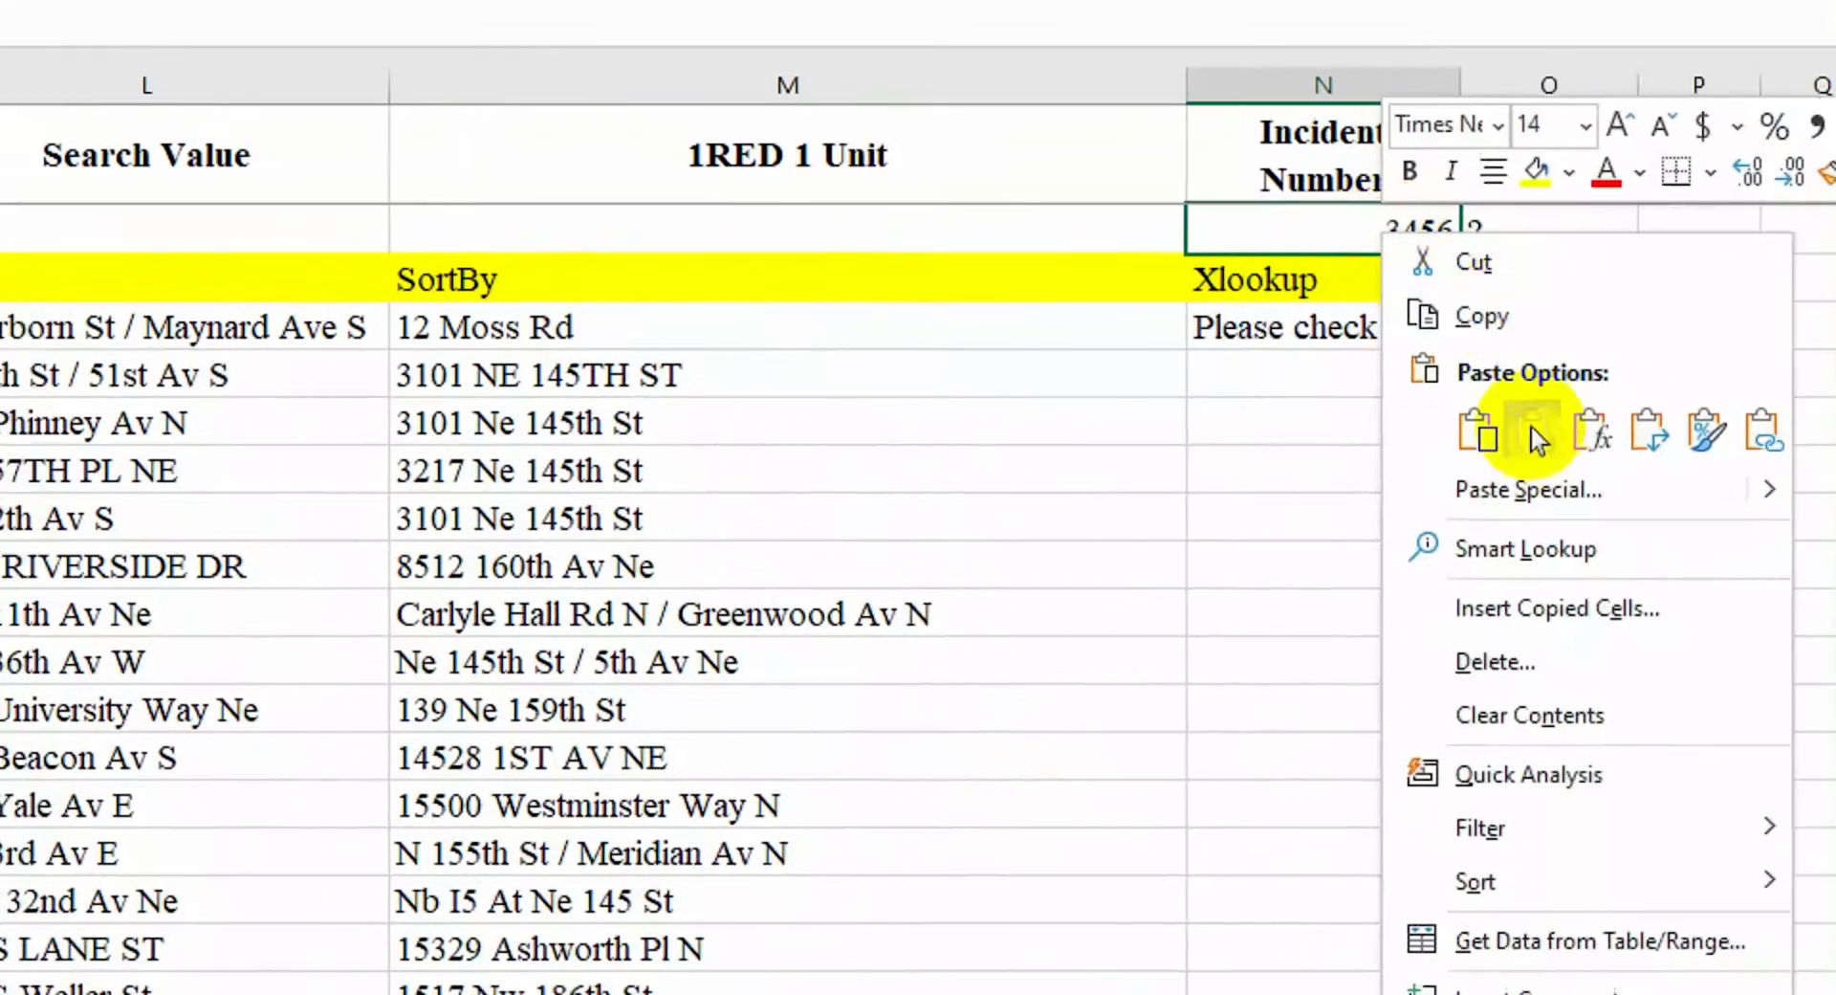
pyautogui.click(1537, 435)
pyautogui.click(1440, 235)
pyautogui.moveTo(1463, 927); pyautogui.dragTo(669, 928)
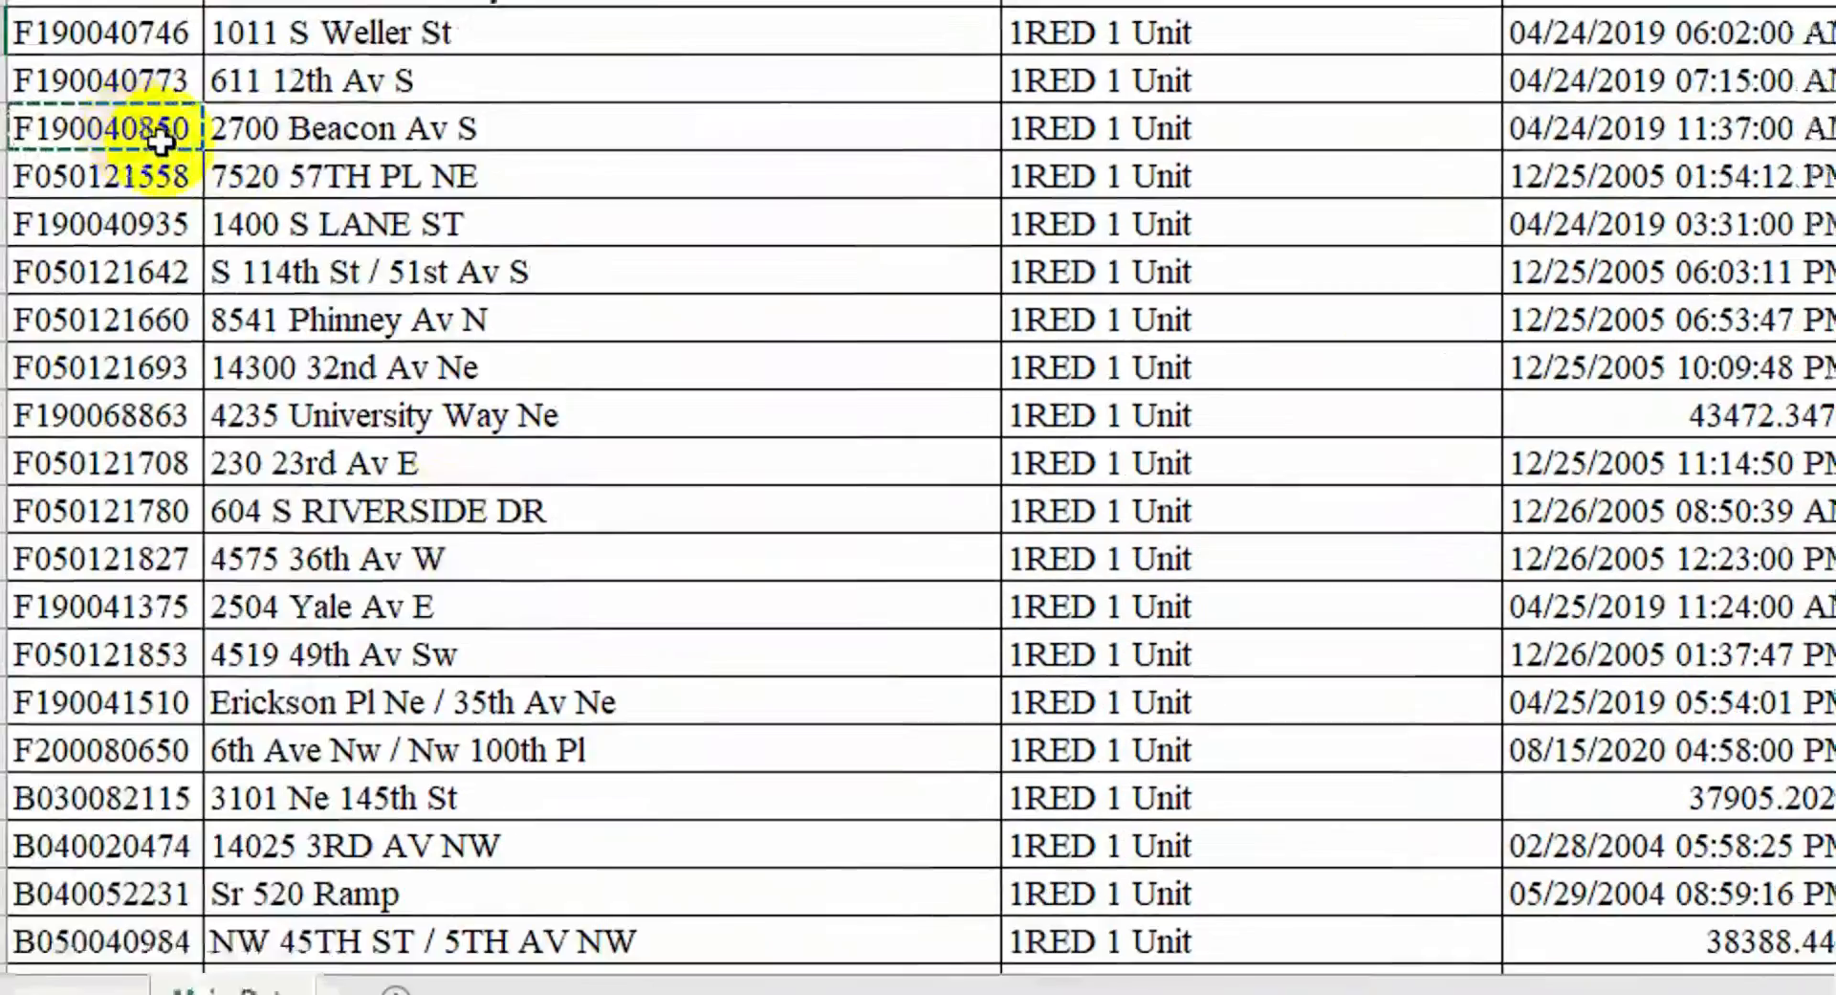
pyautogui.click(295, 246)
pyautogui.moveTo(813, 930); pyautogui.dragTo(1310, 932)
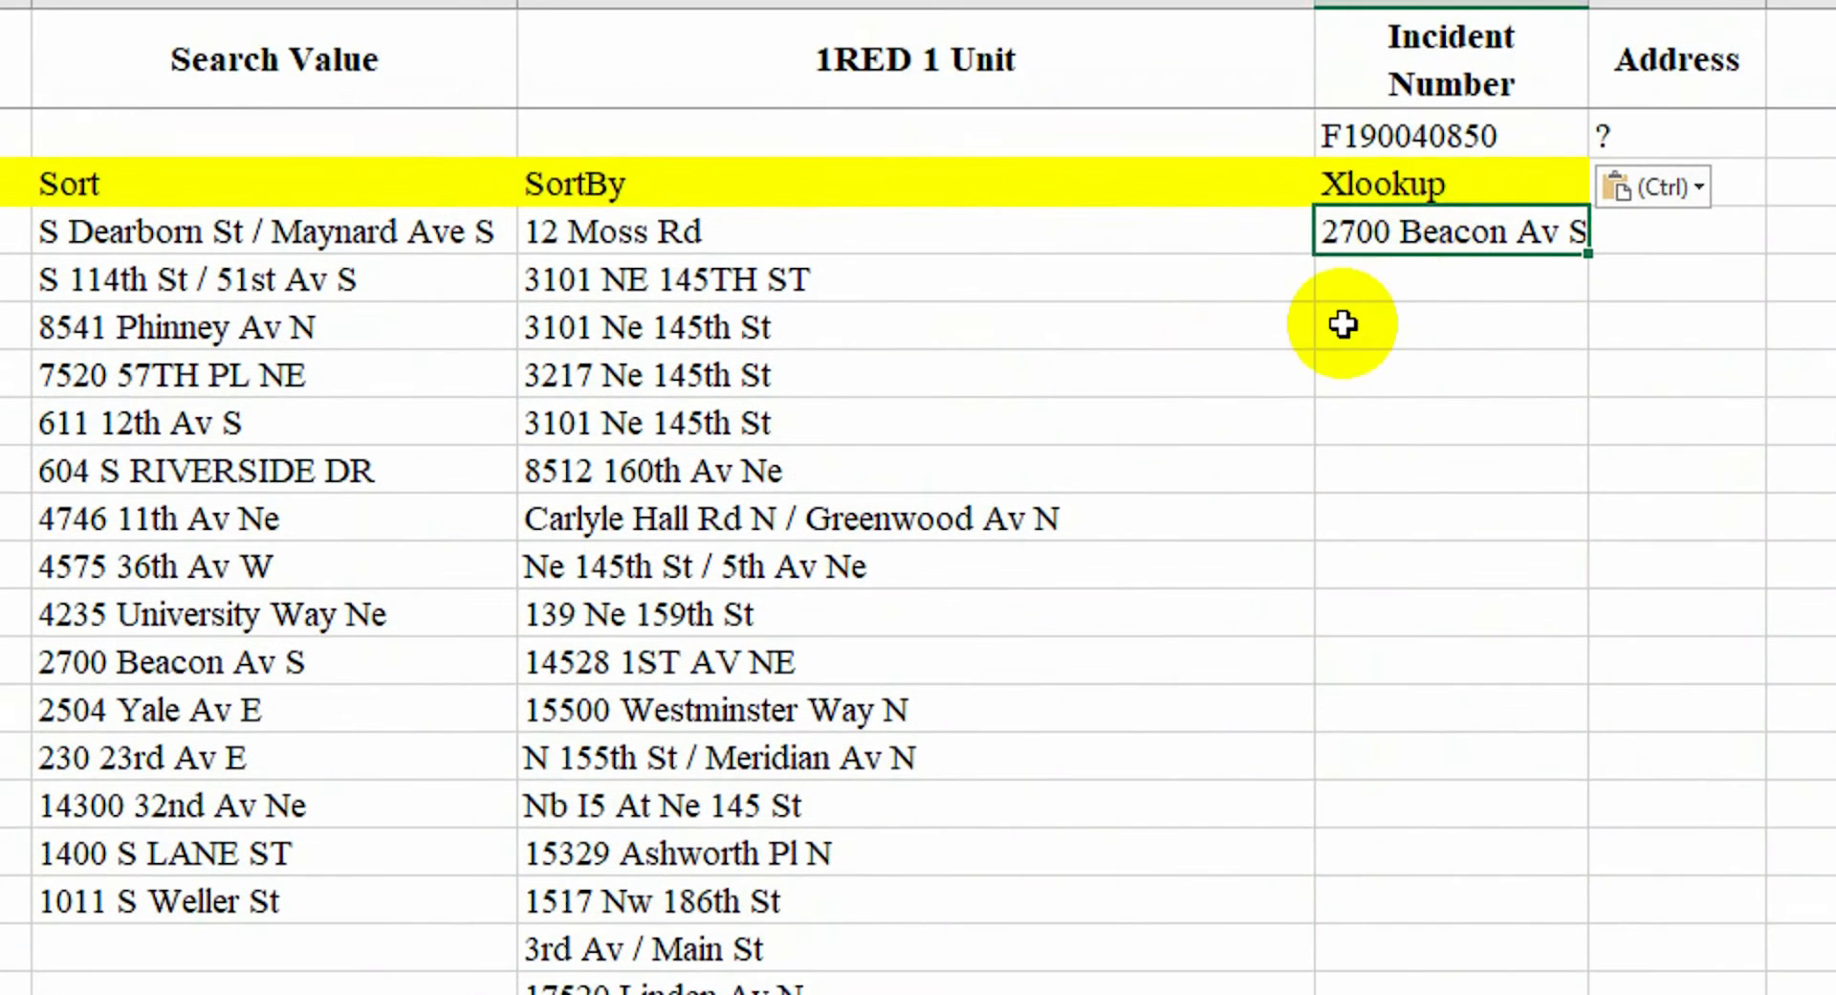
pyautogui.click(1677, 81)
pyautogui.click(1653, 186)
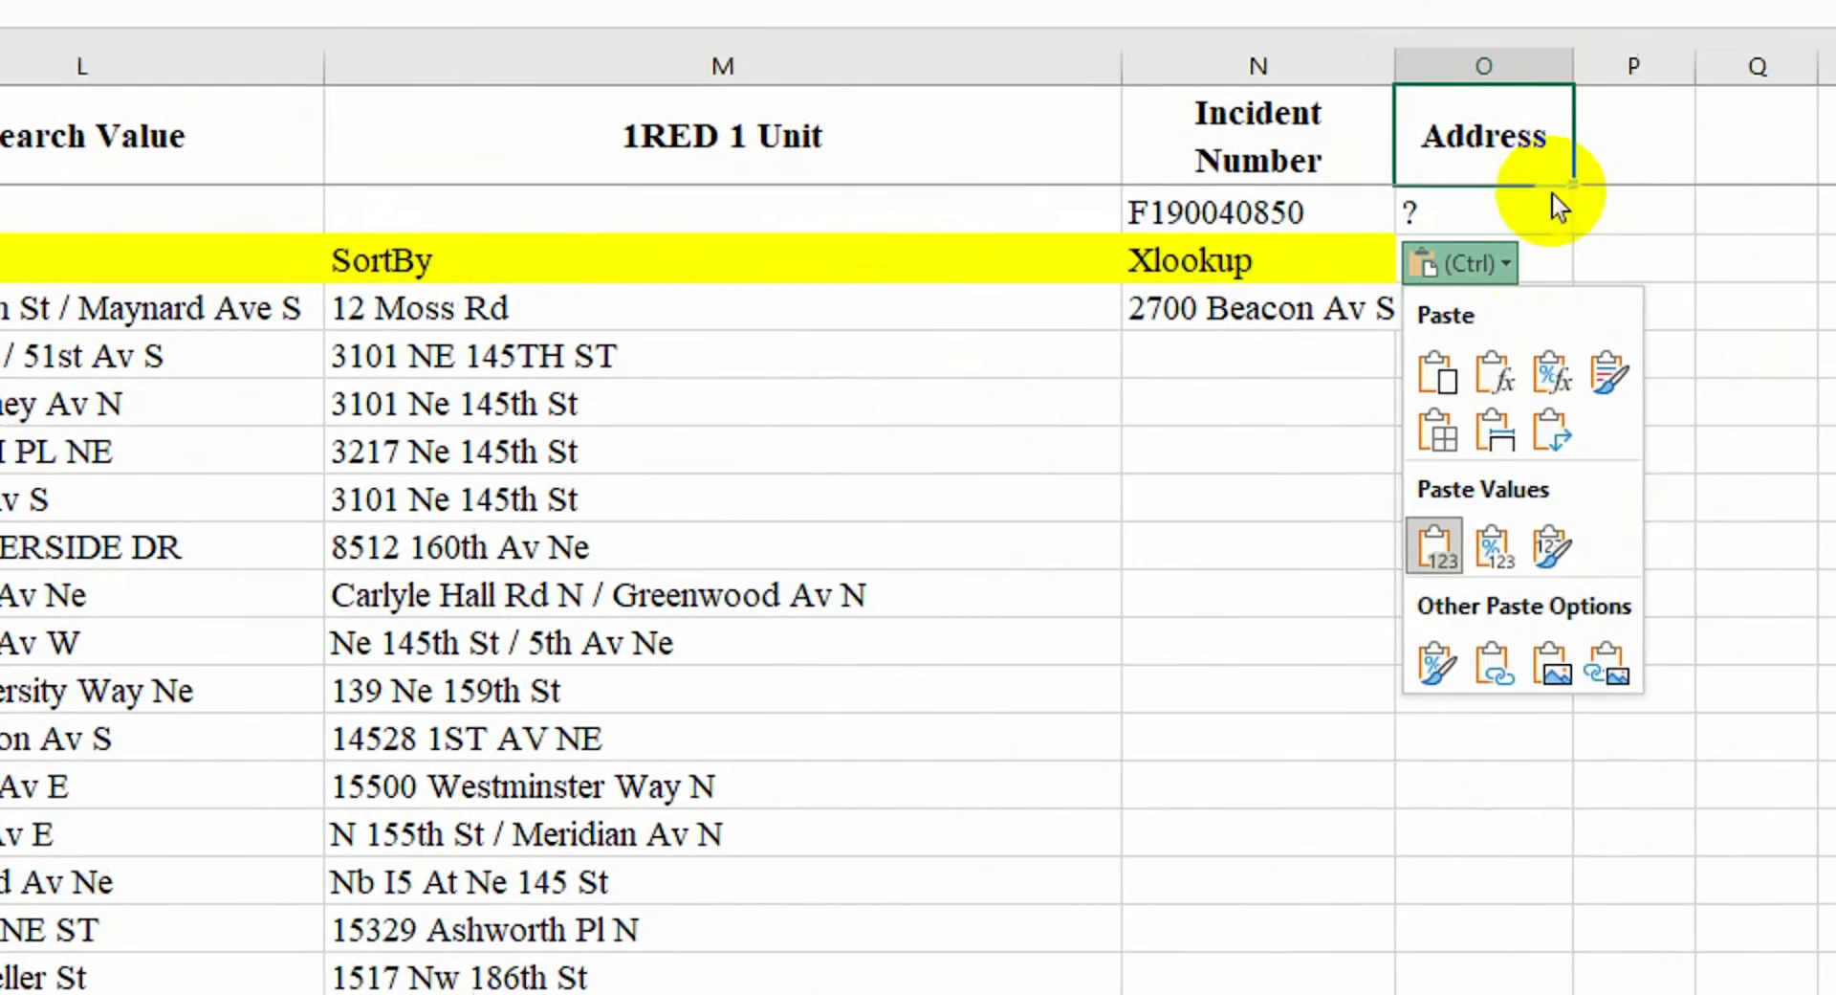
pyautogui.click(1687, 135)
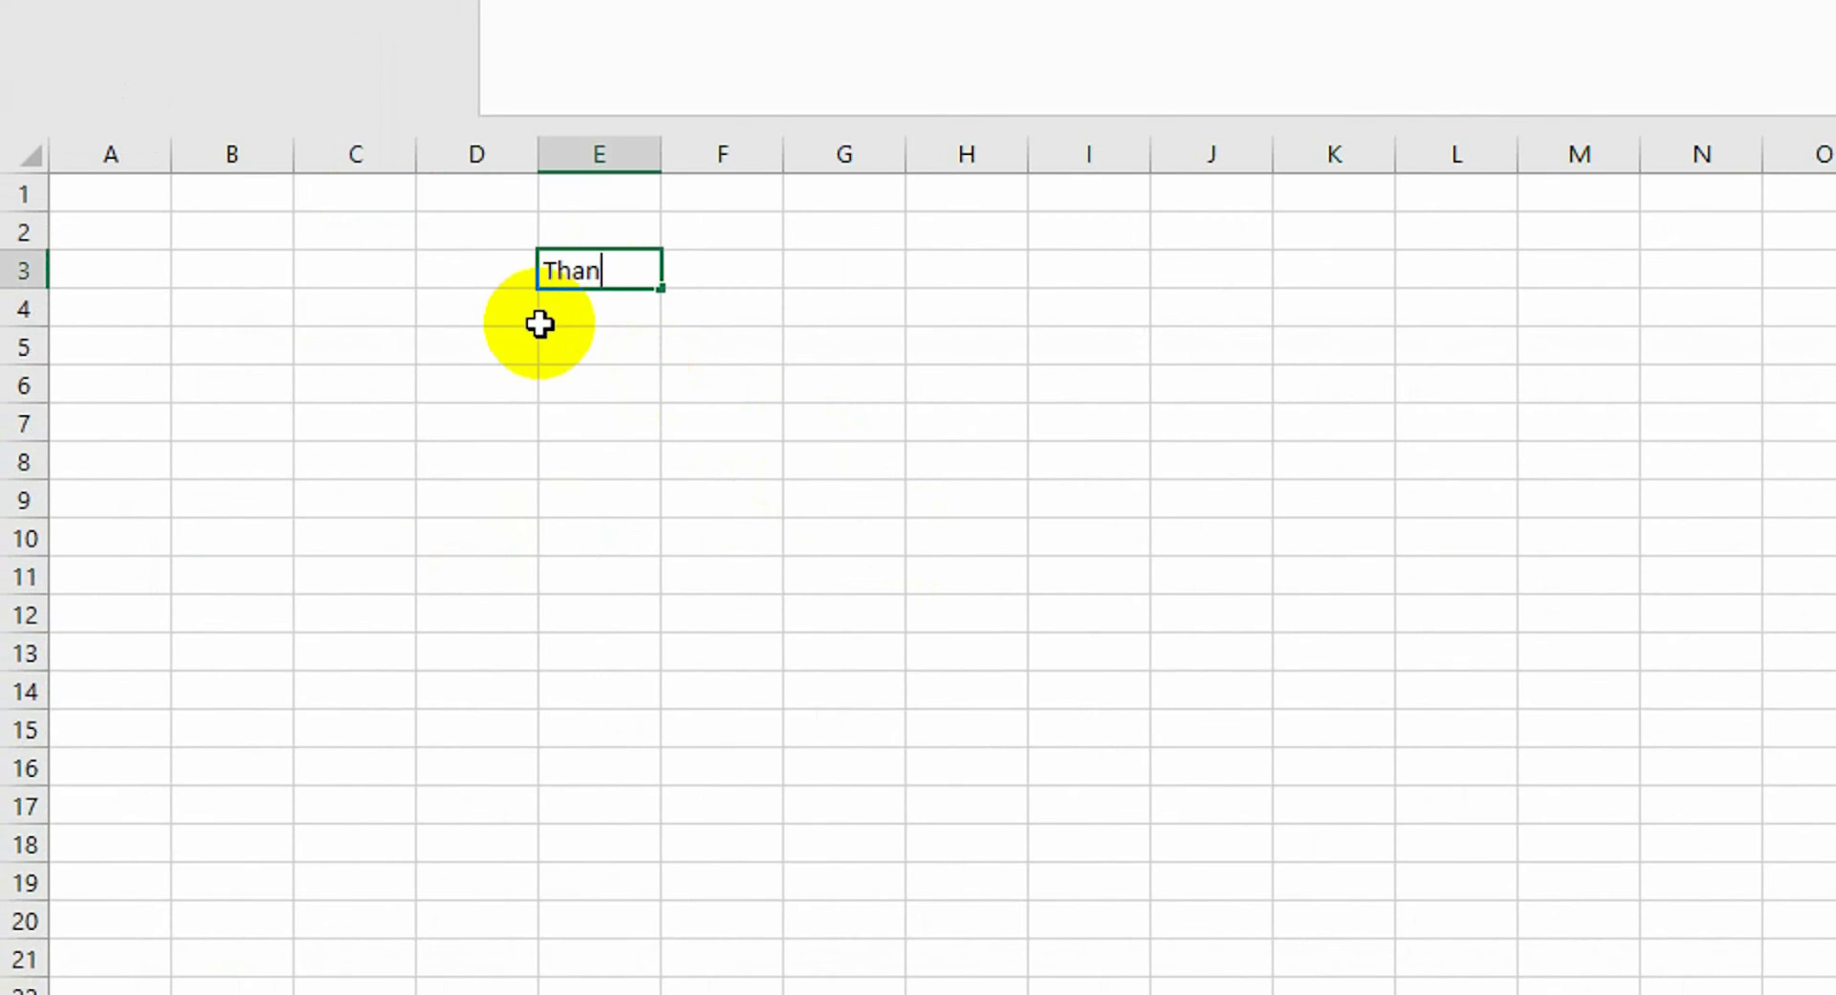
# Enter =UNIQUE(Sheet1!R2:R7120) in E4 under the Thana heading
pyautogui.write('=uni')
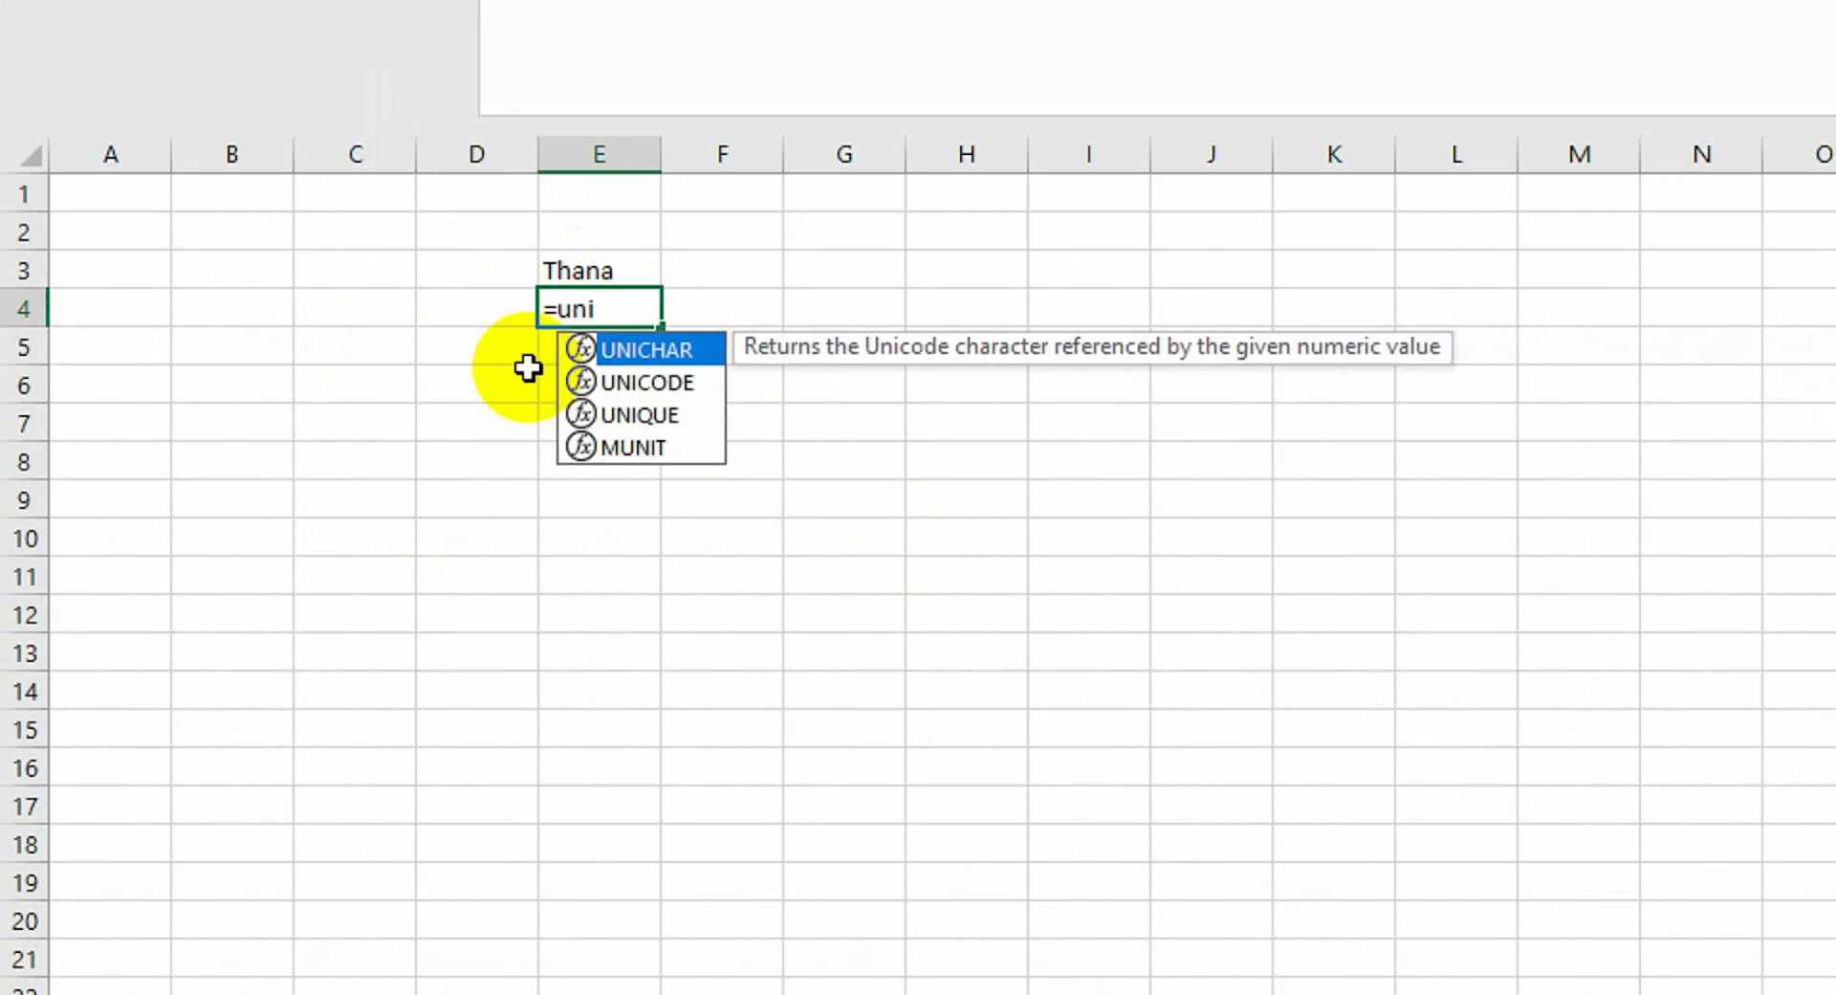
pyautogui.write('QUE(')
pyautogui.press('Tab')
pyautogui.click(382, 932)
pyautogui.click(1453, 346)
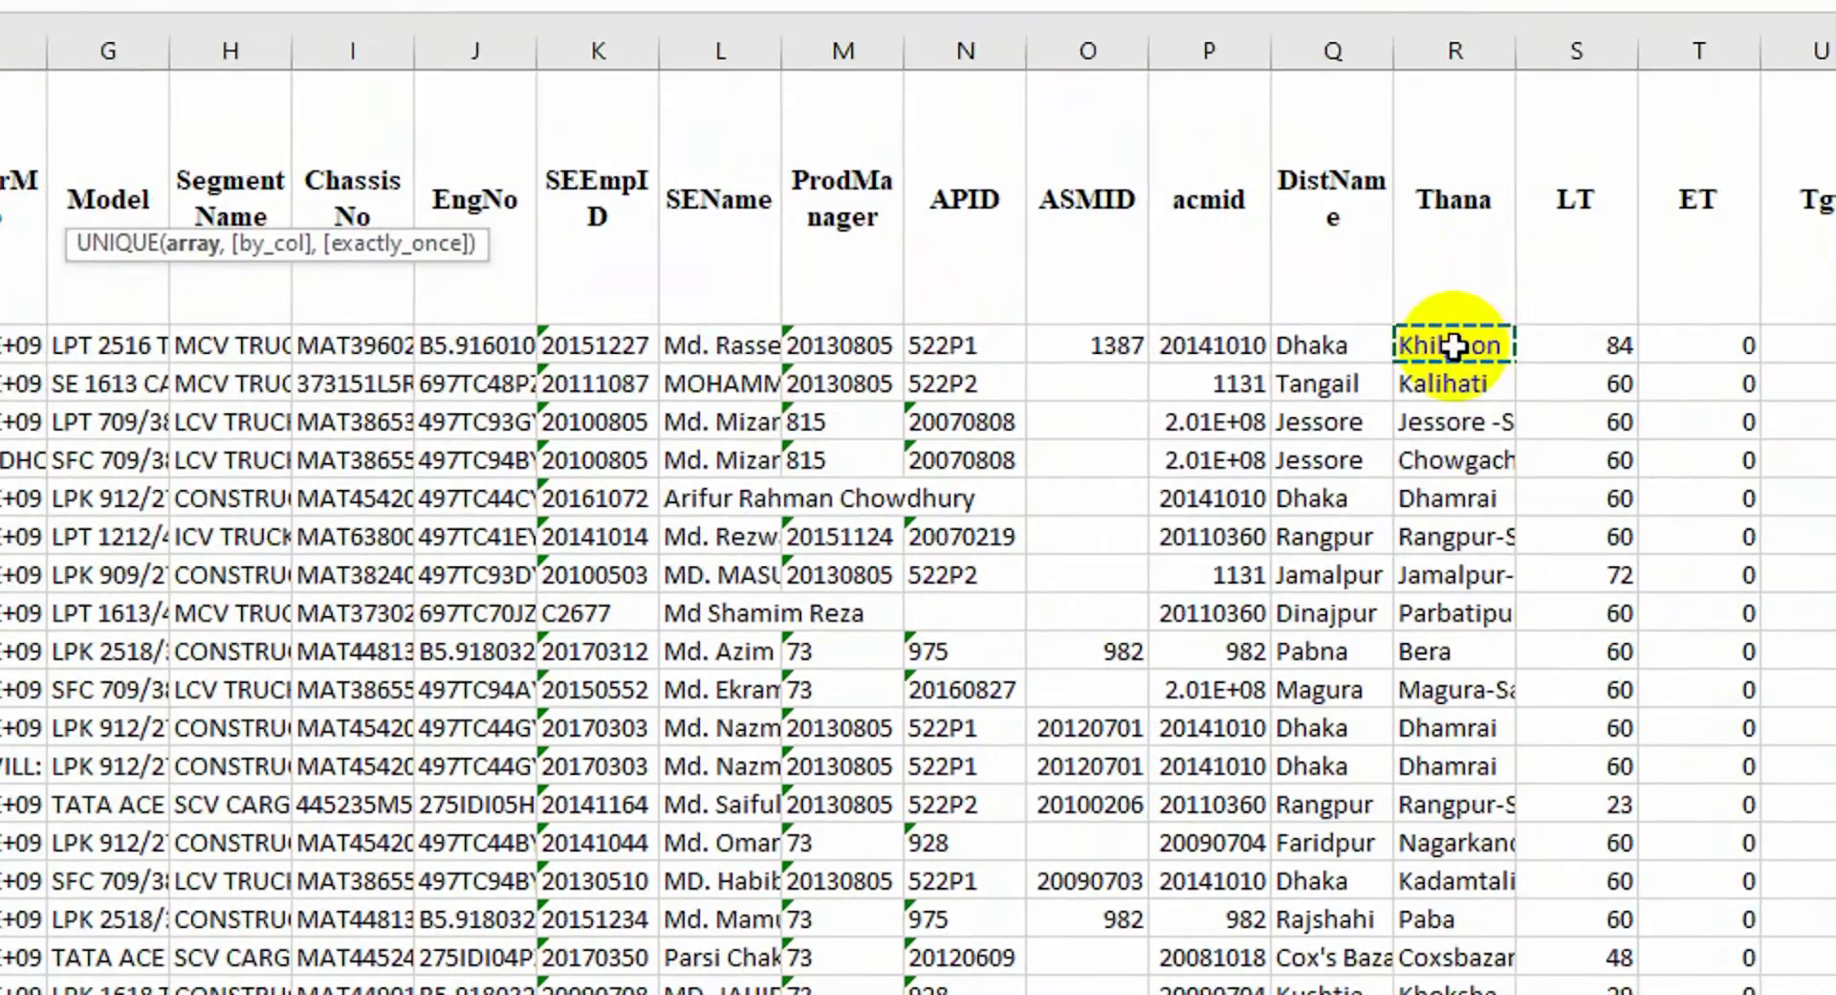
pyautogui.hotkey('ctrl', 'shift', 'Down')
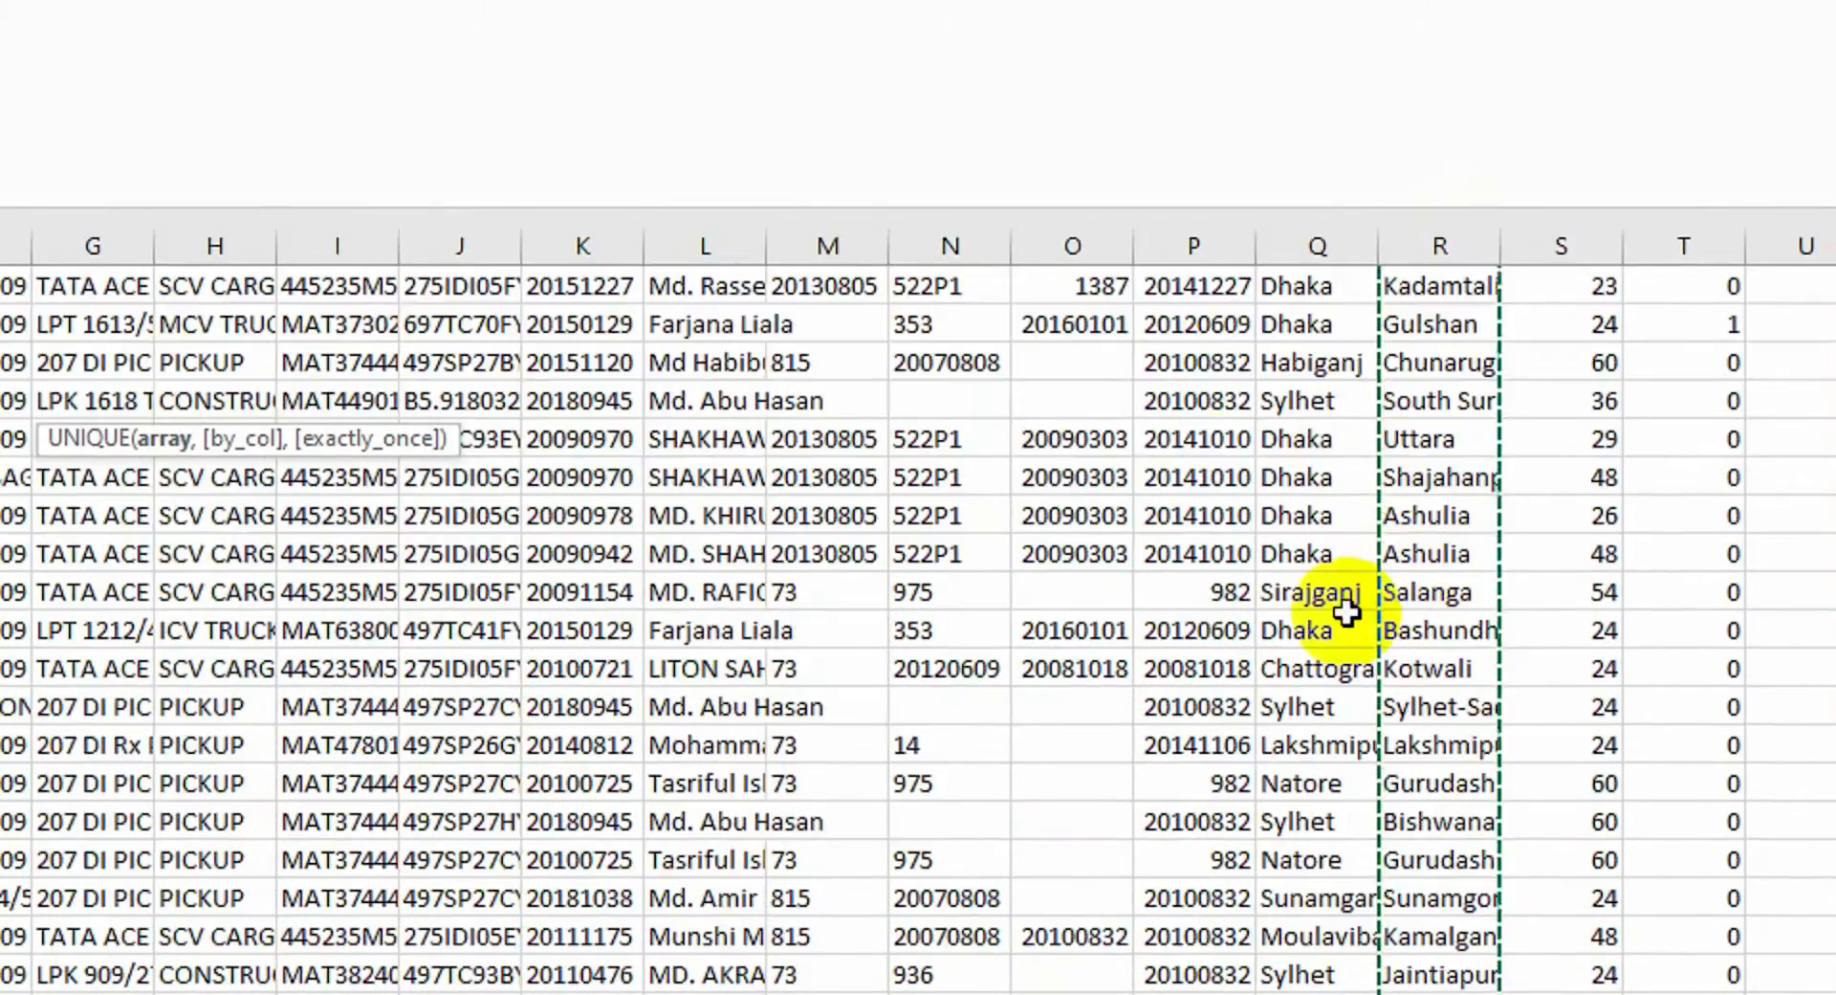
pyautogui.write(')')
pyautogui.press('Return')
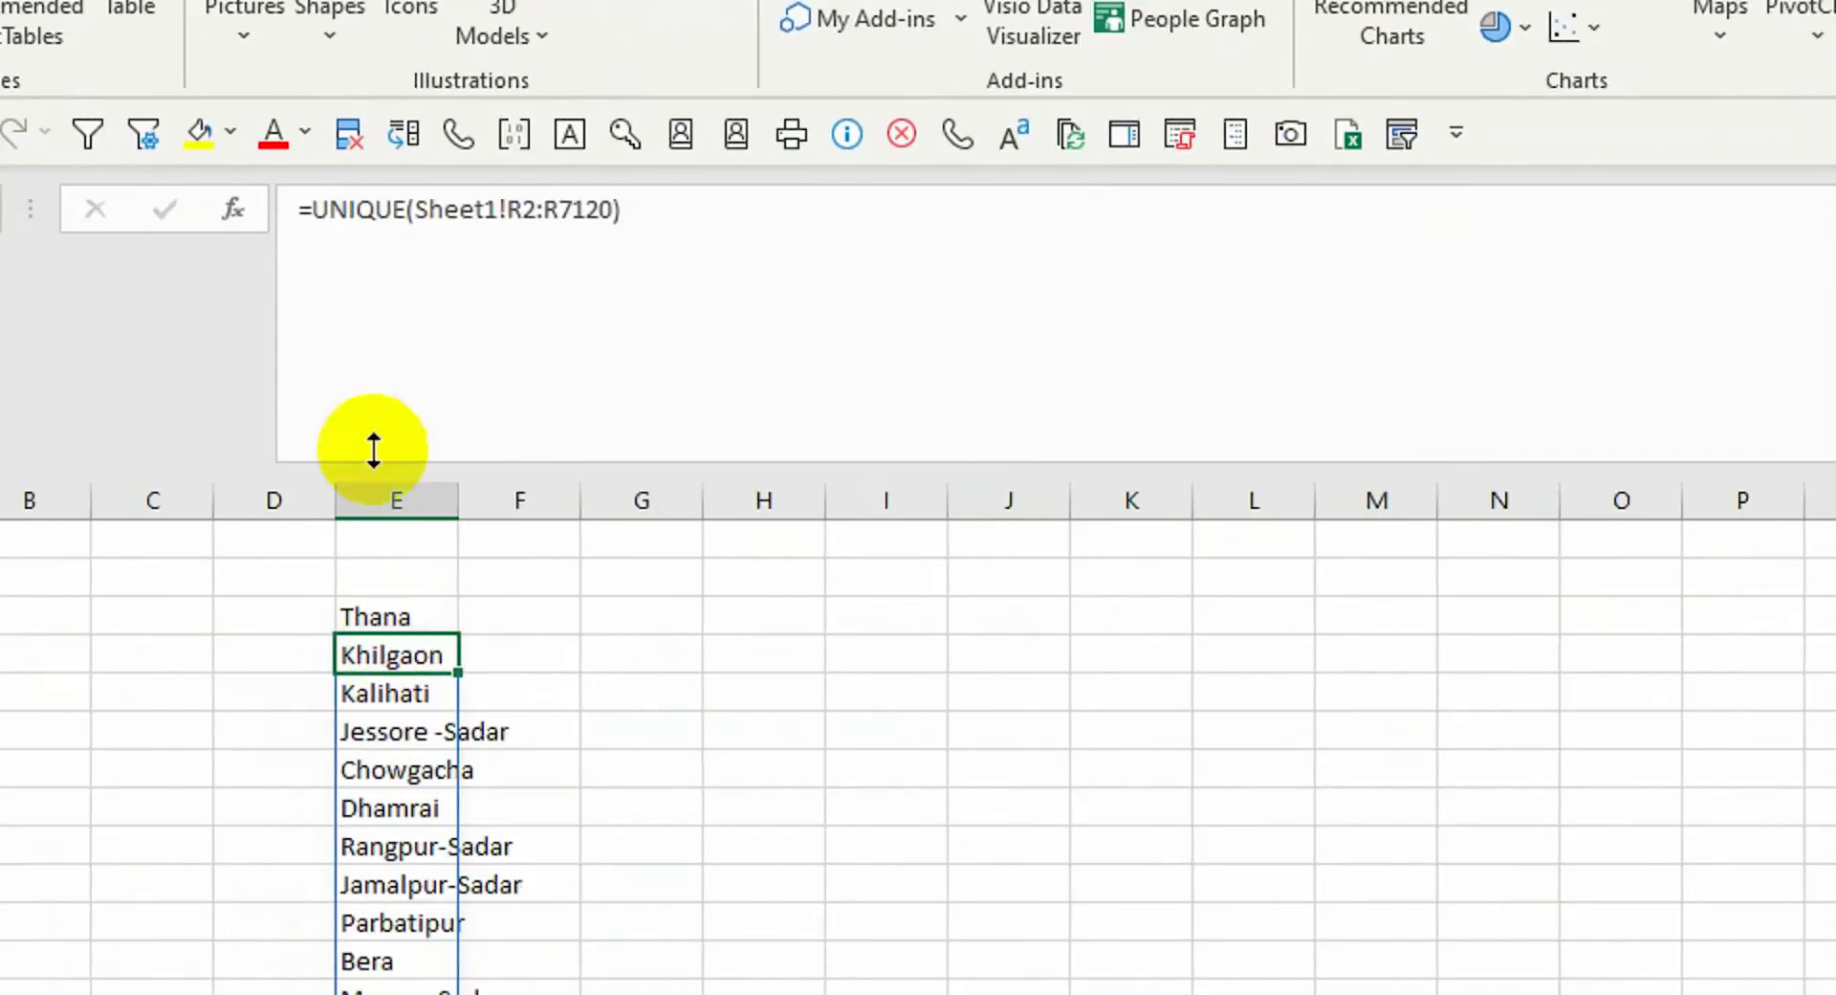
# Bold the Thana heading and wrap the formula in SORT for an alphabetical list
pyautogui.click(20, 606)
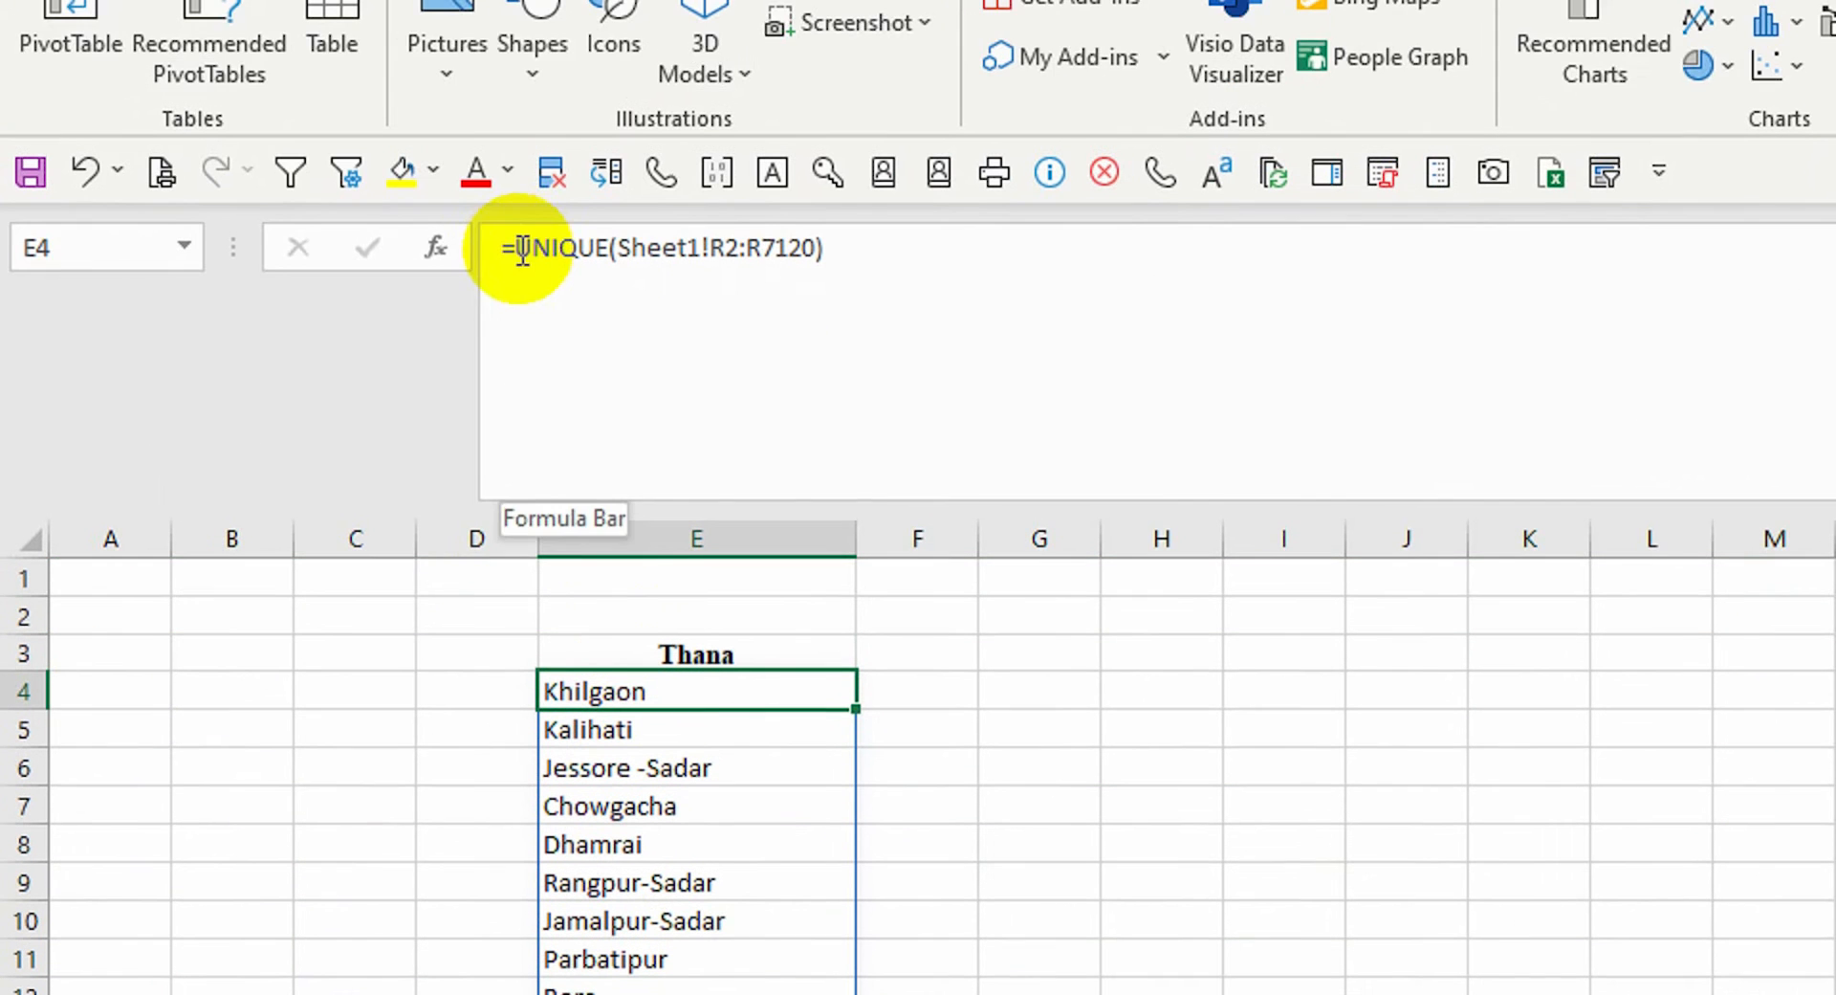
pyautogui.click(507, 181)
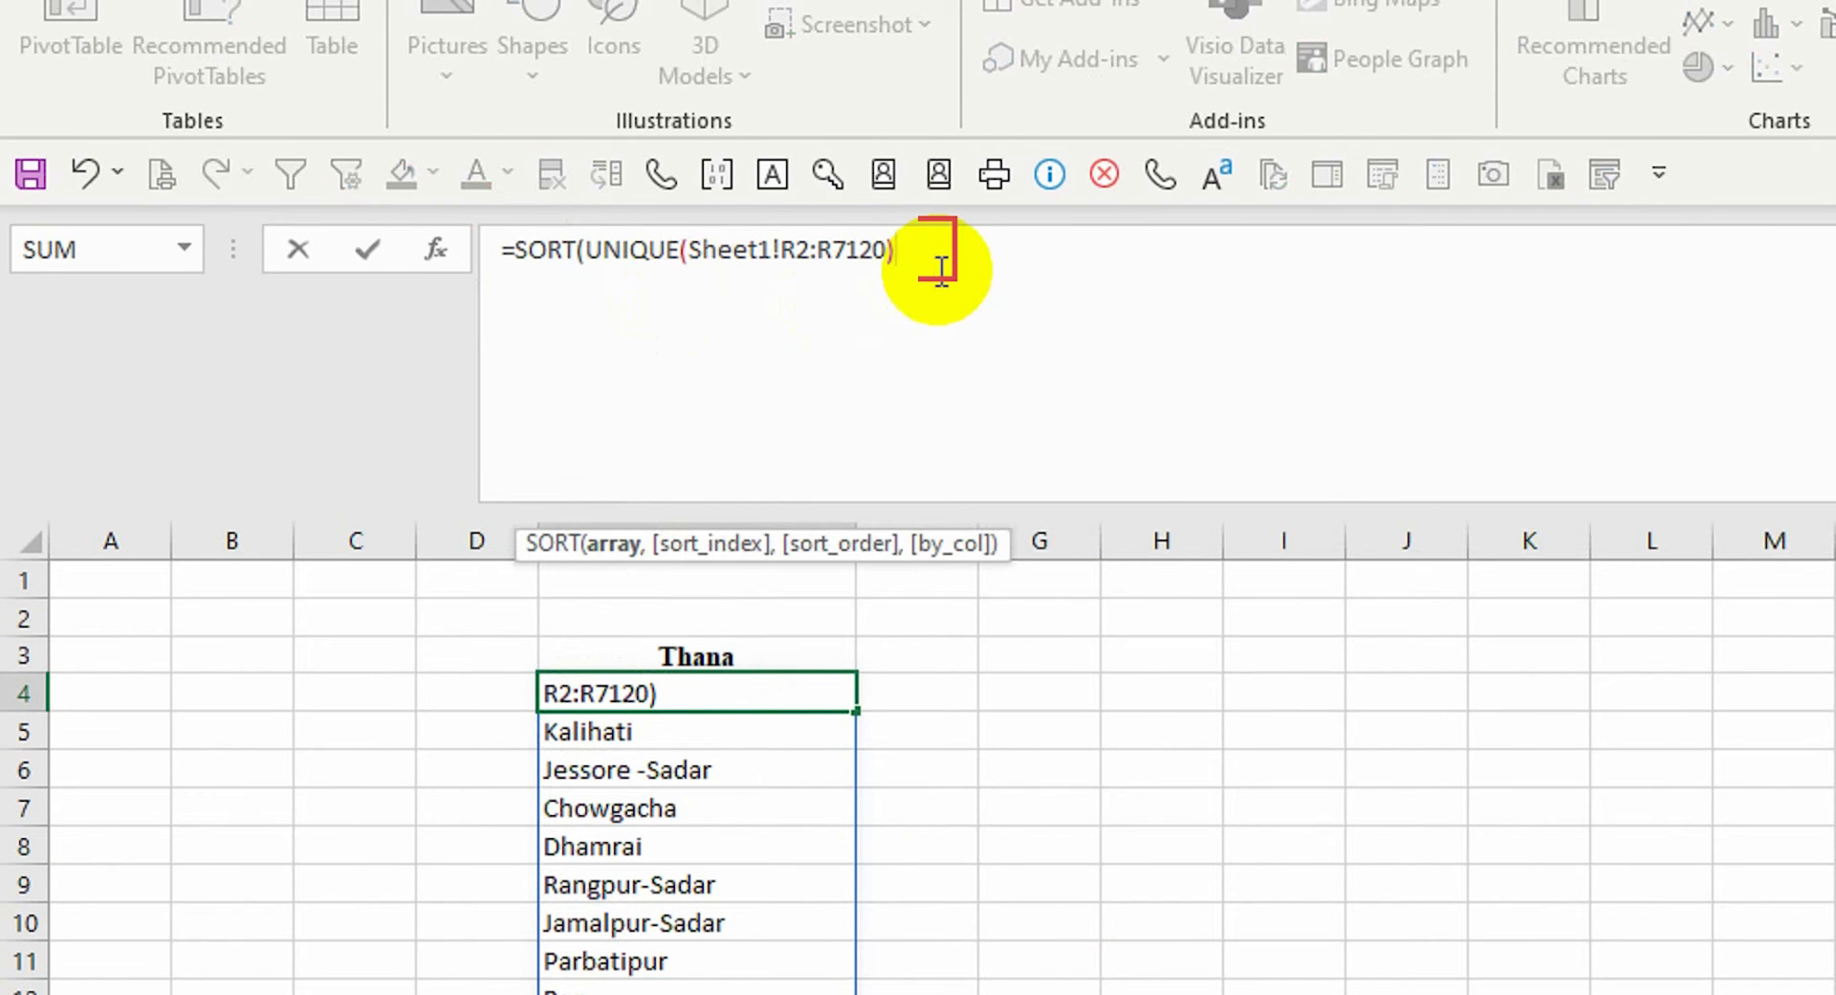
pyautogui.press('Return')
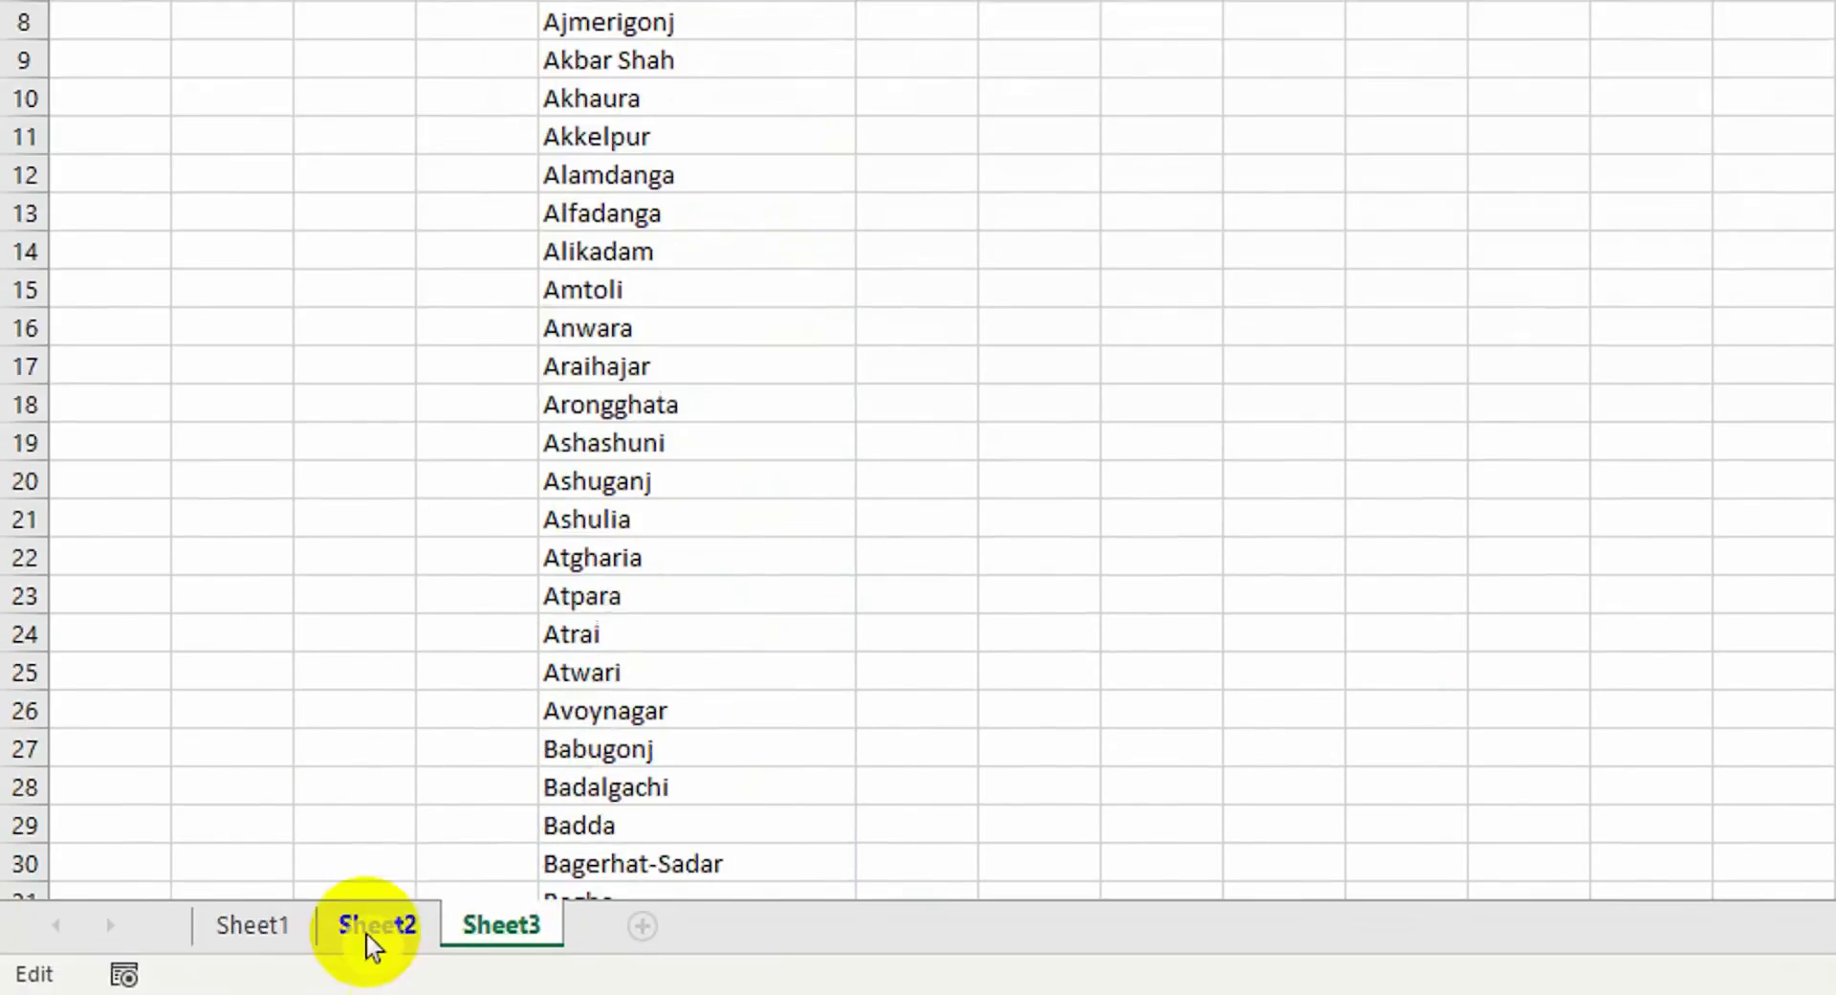
pyautogui.click(369, 938)
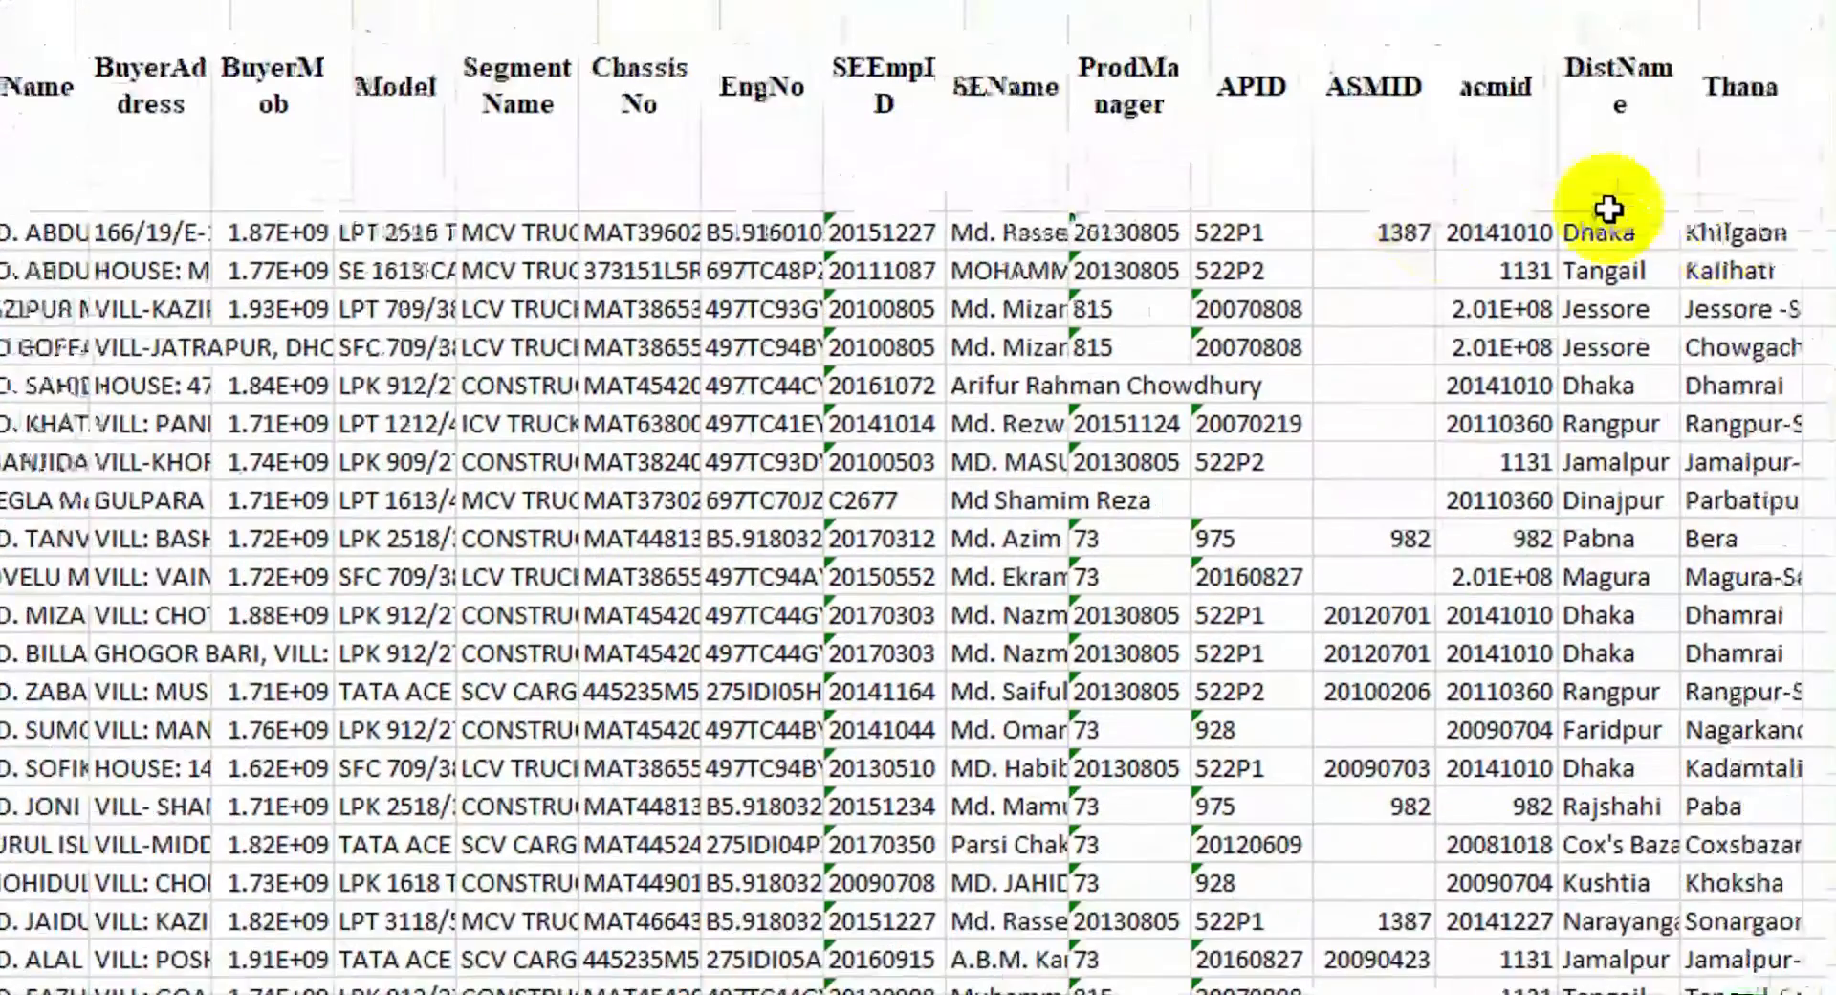
# Finish the D4 XLOOKUP with Sheet1 column R as lookup range and column Q as return range
pyautogui.click(1711, 238)
pyautogui.hotkey('ctrl', 'shift', 'Down')
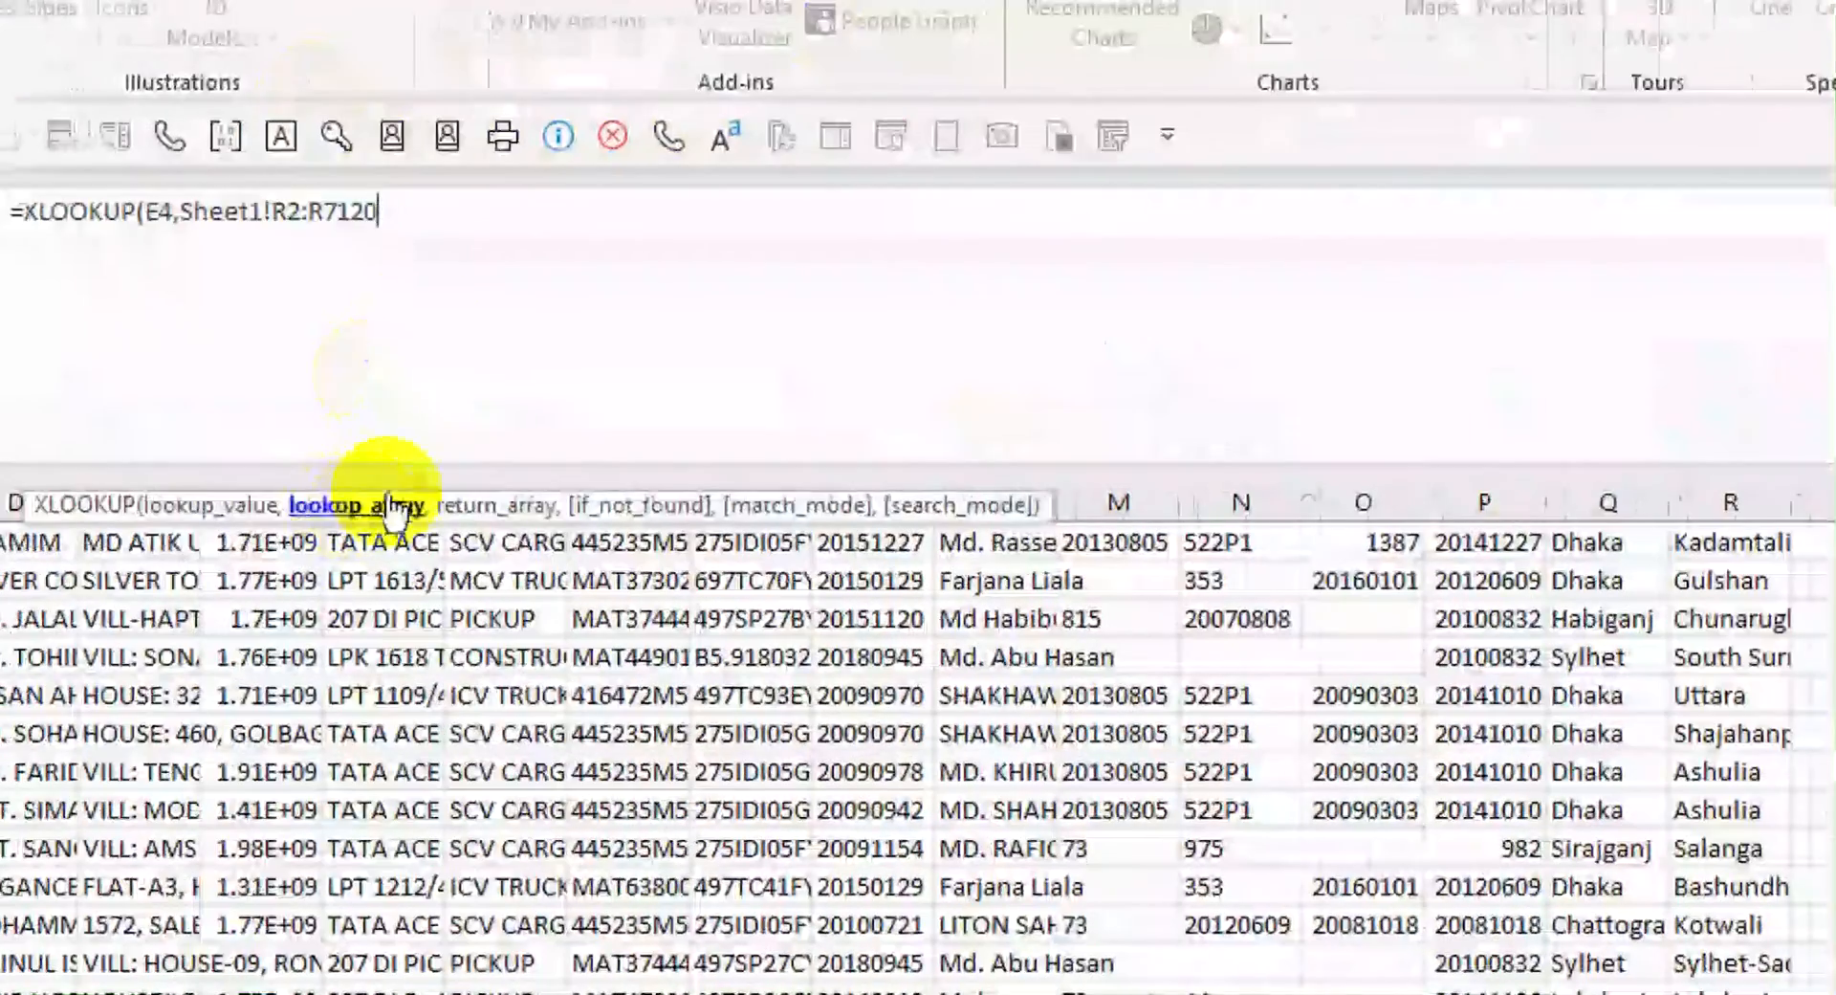
pyautogui.write(',Sheet1!R2:R7120,')
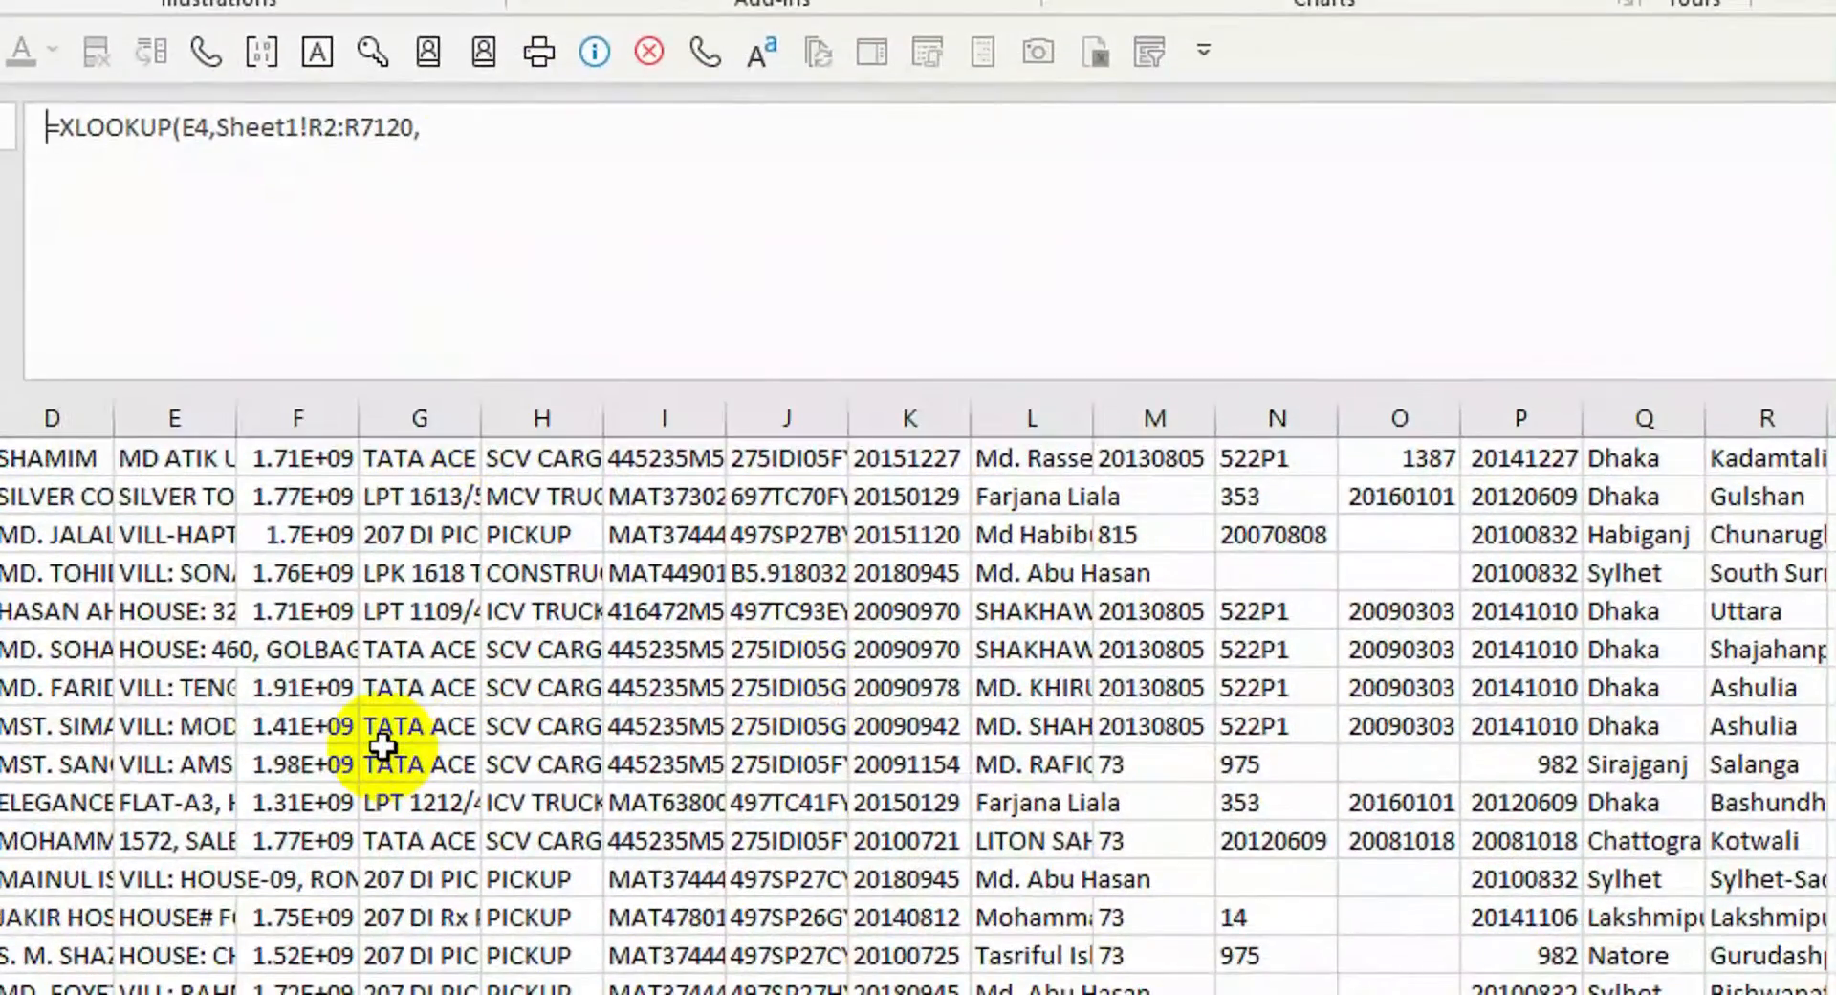
pyautogui.click(766, 221)
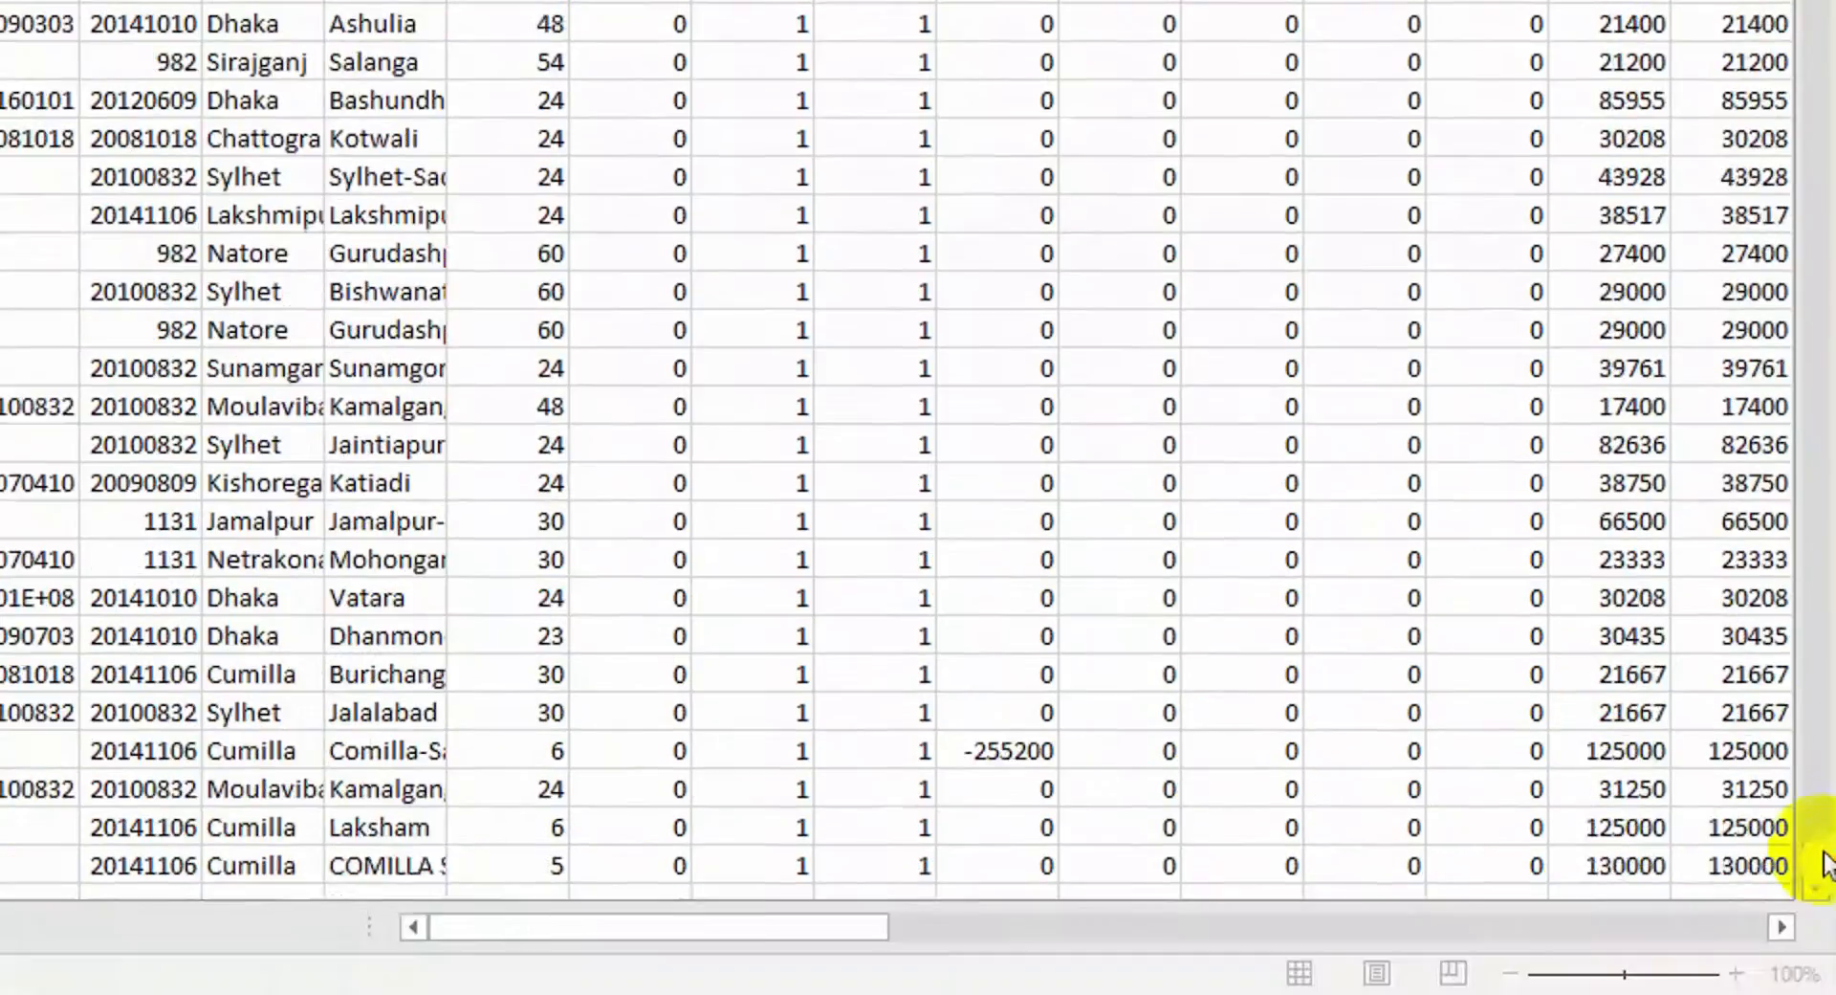
pyautogui.moveTo(1824, 865); pyautogui.dragTo(1824, 249)
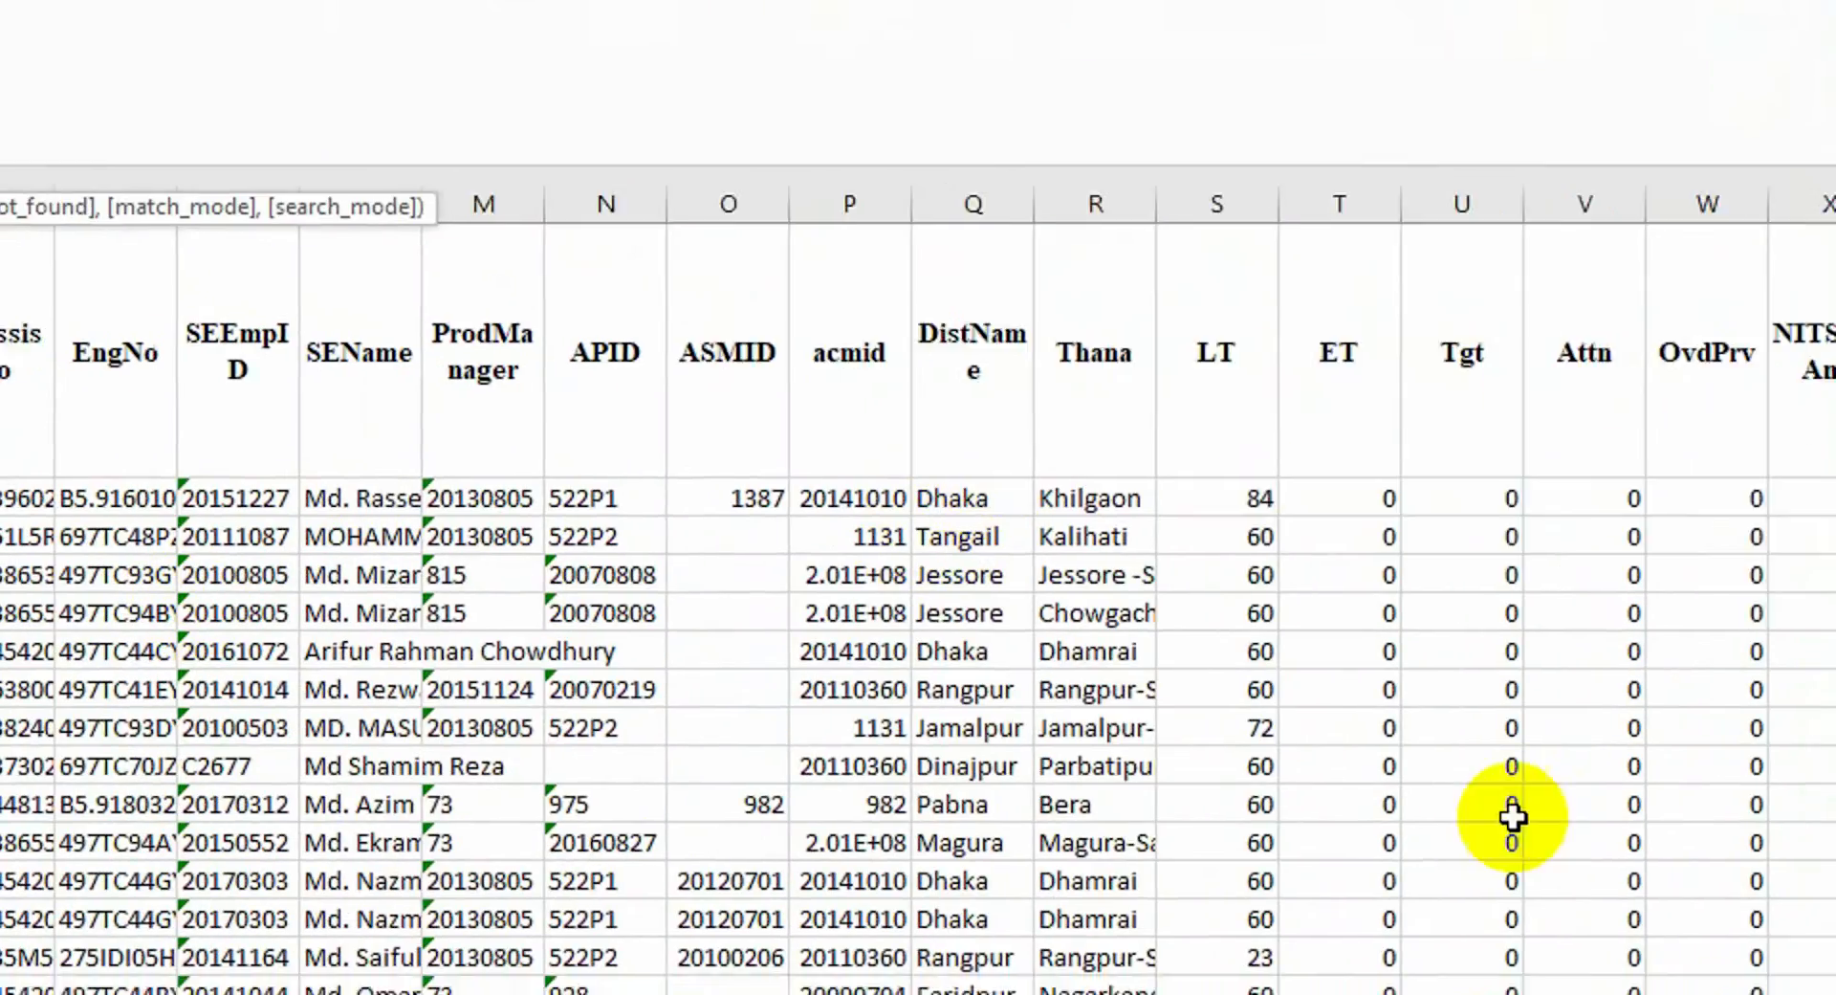
pyautogui.moveTo(1320, 926); pyautogui.dragTo(1125, 979)
pyautogui.click(1033, 173)
pyautogui.click(560, 11)
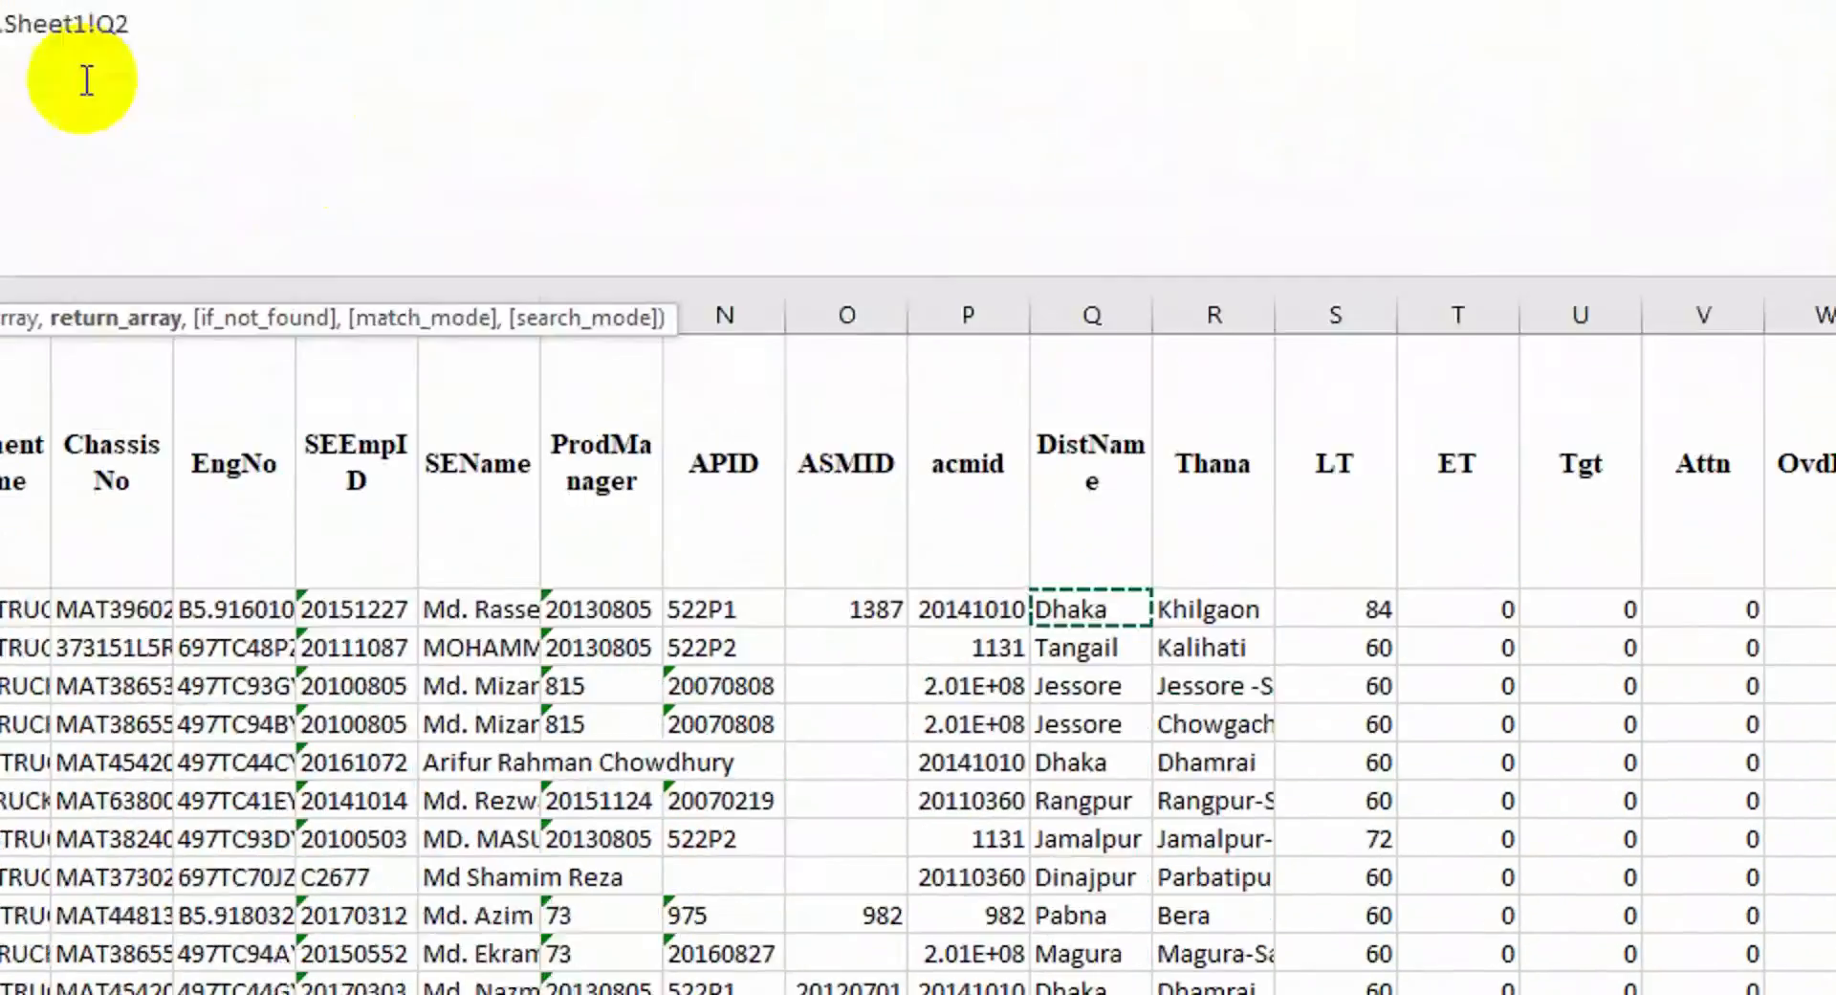
pyautogui.hotkey('ctrl', 'shift', 'Down')
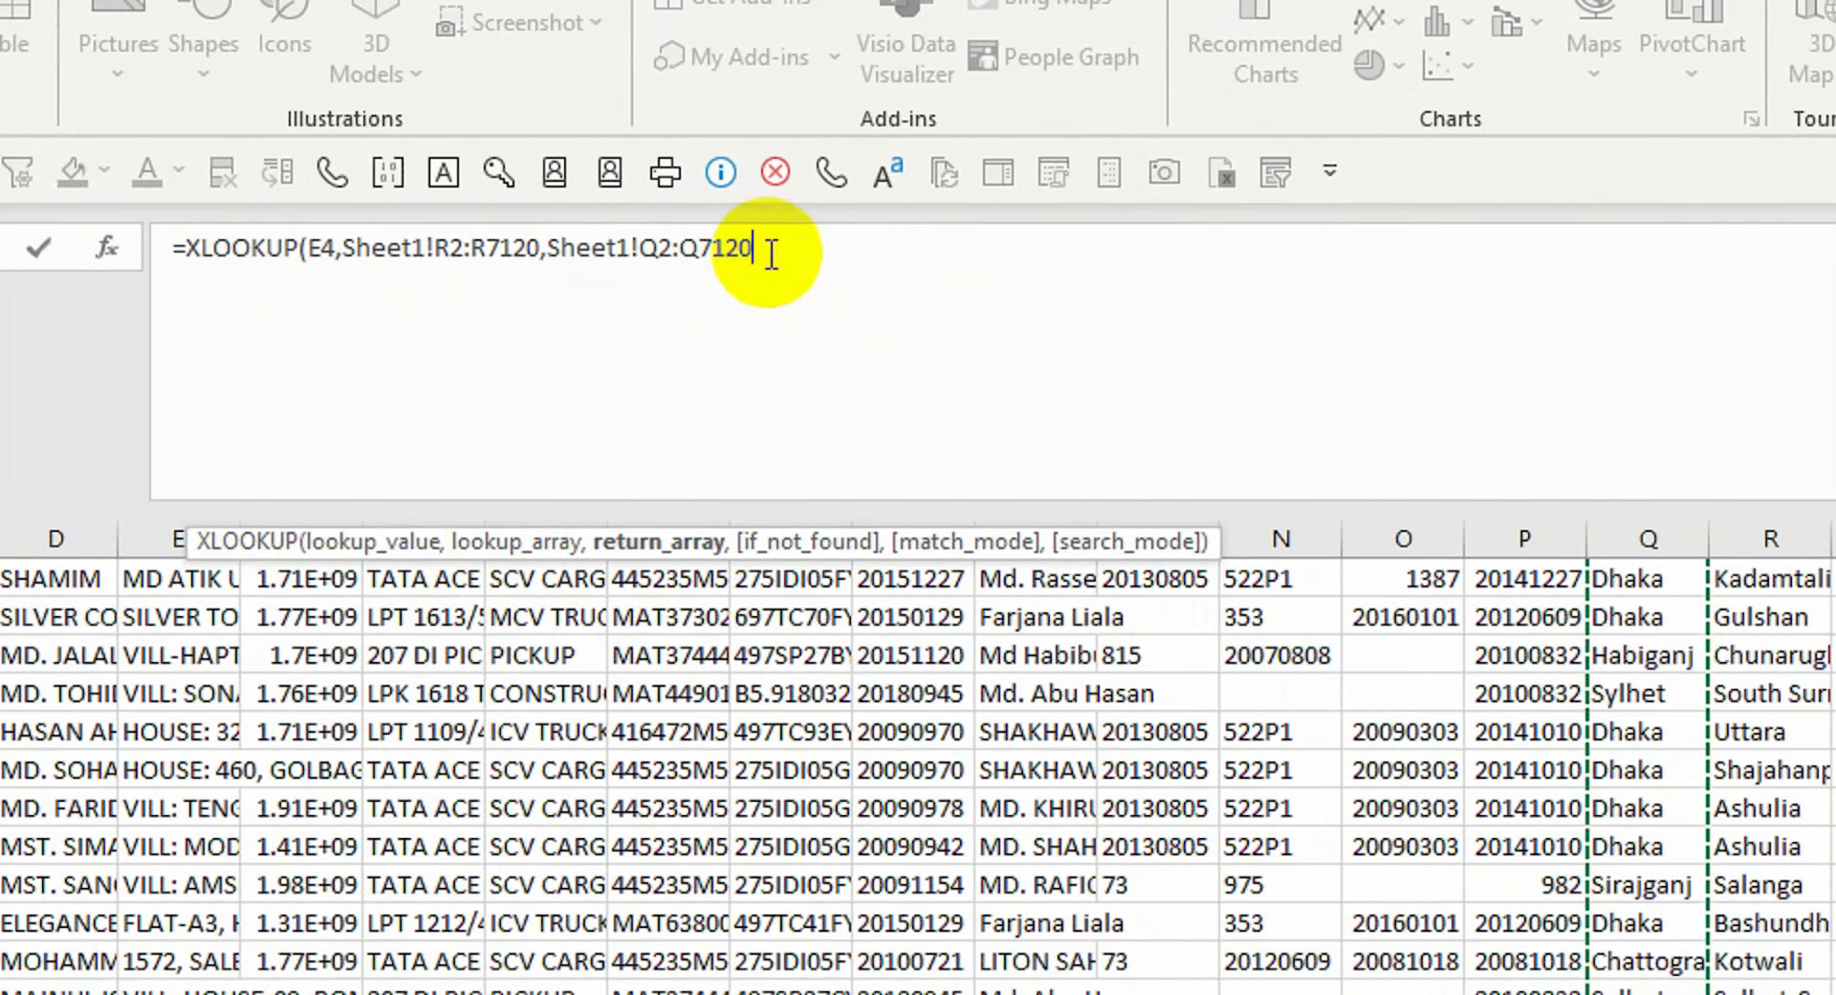
pyautogui.press('Return')
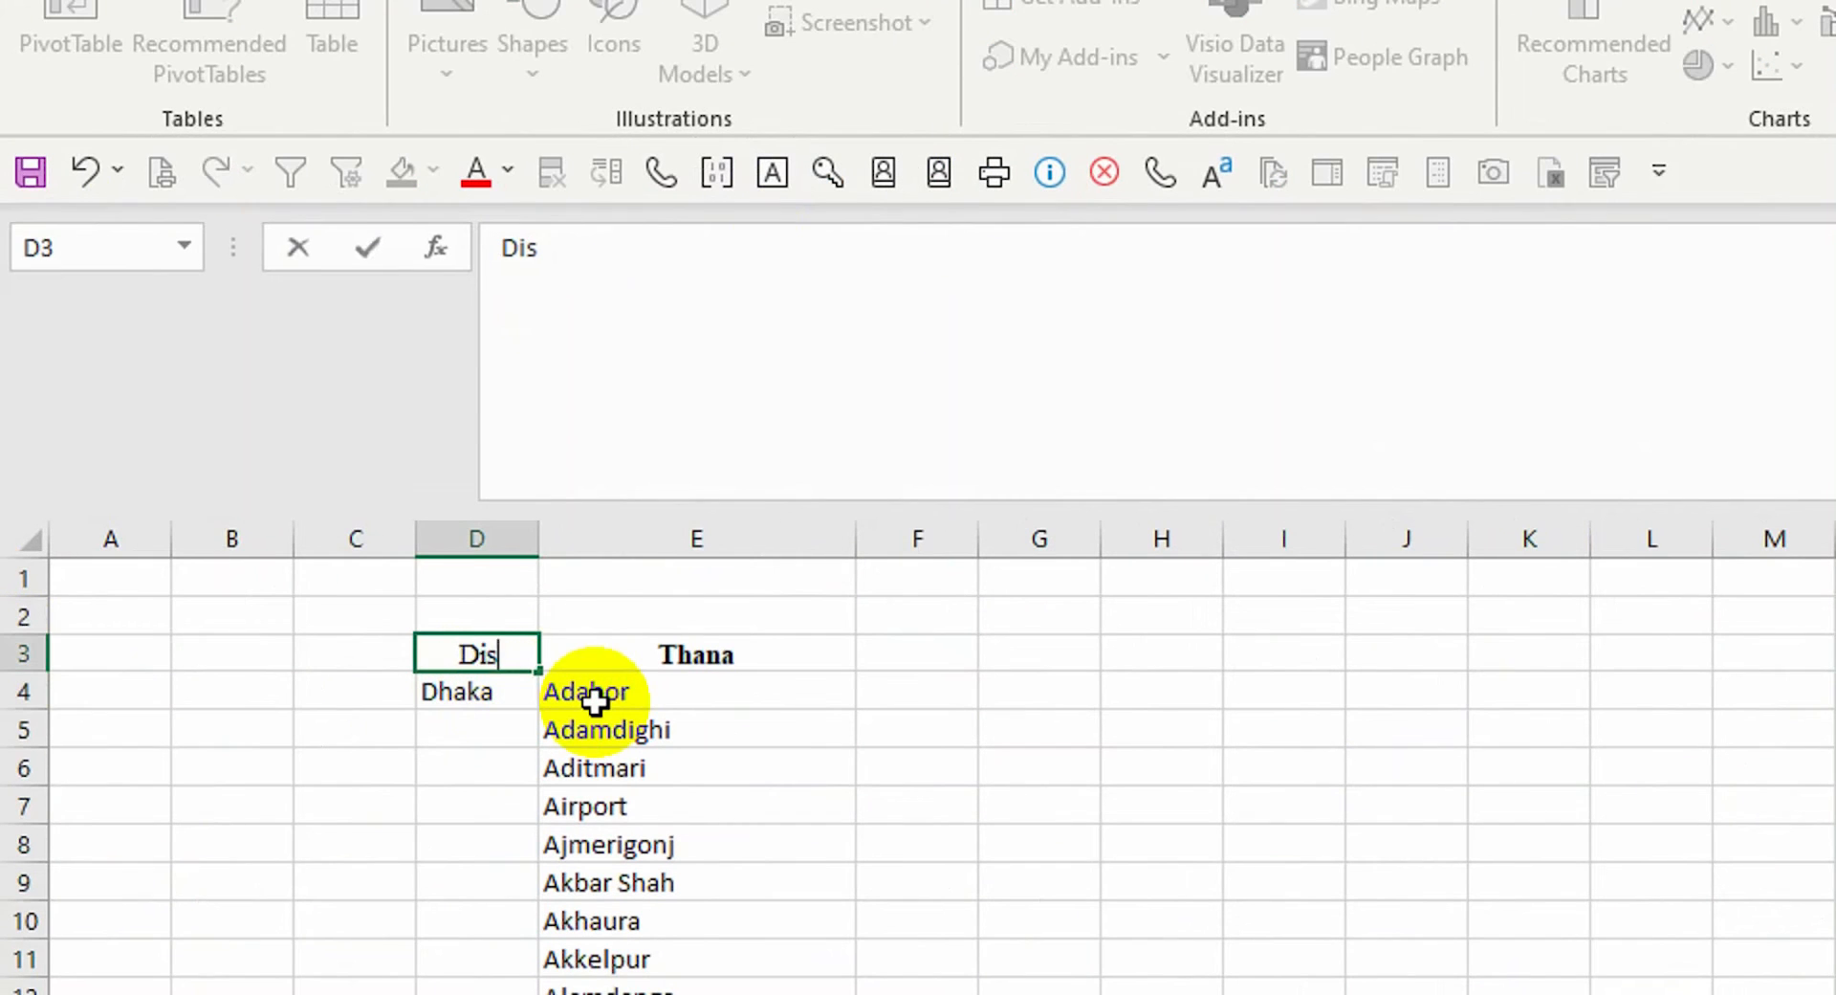
# Confirm the District heading, then trial-copy the lookup down to D10 and clear D5:D10
pyautogui.press('Return')
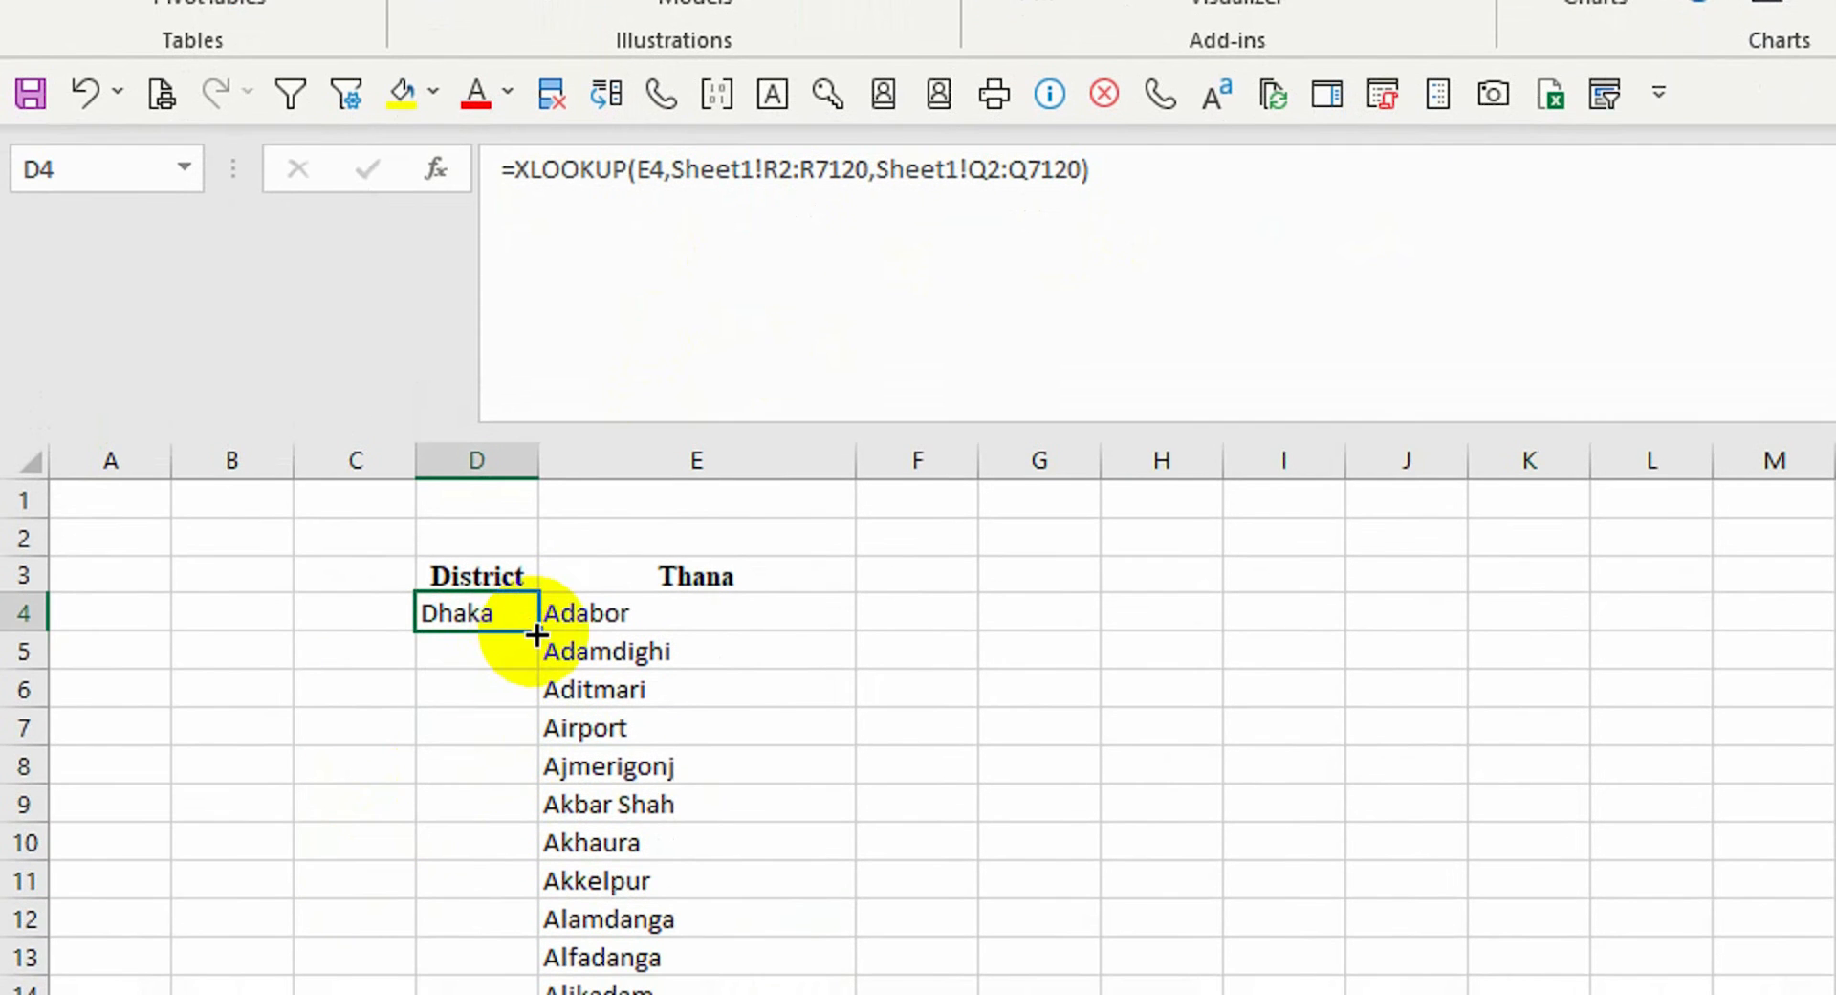
pyautogui.moveTo(538, 704); pyautogui.dragTo(522, 933)
pyautogui.click(495, 727)
pyautogui.moveTo(496, 576); pyautogui.dragTo(494, 764)
pyautogui.press('Delete')
# Fill the D4 lookup down the whole column, undo it, and reopen the formula's lookup value
pyautogui.click(497, 533)
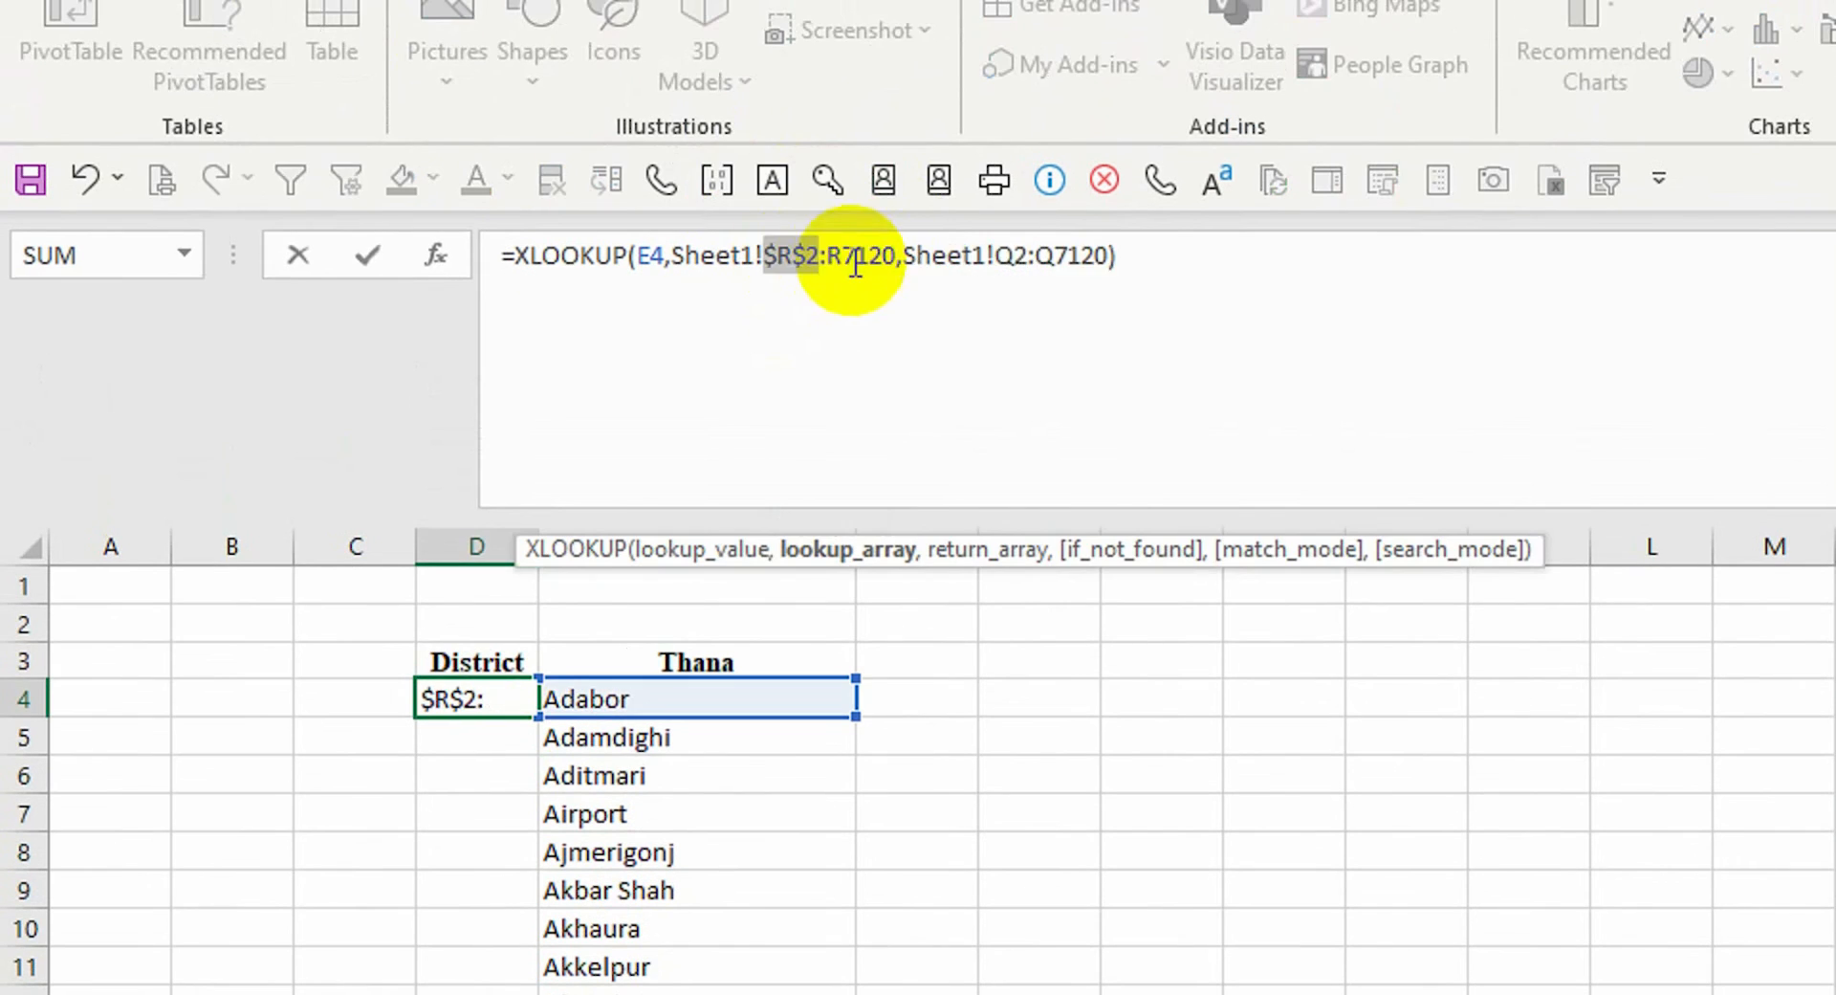
pyautogui.click(516, 699)
pyautogui.doubleClick(538, 717)
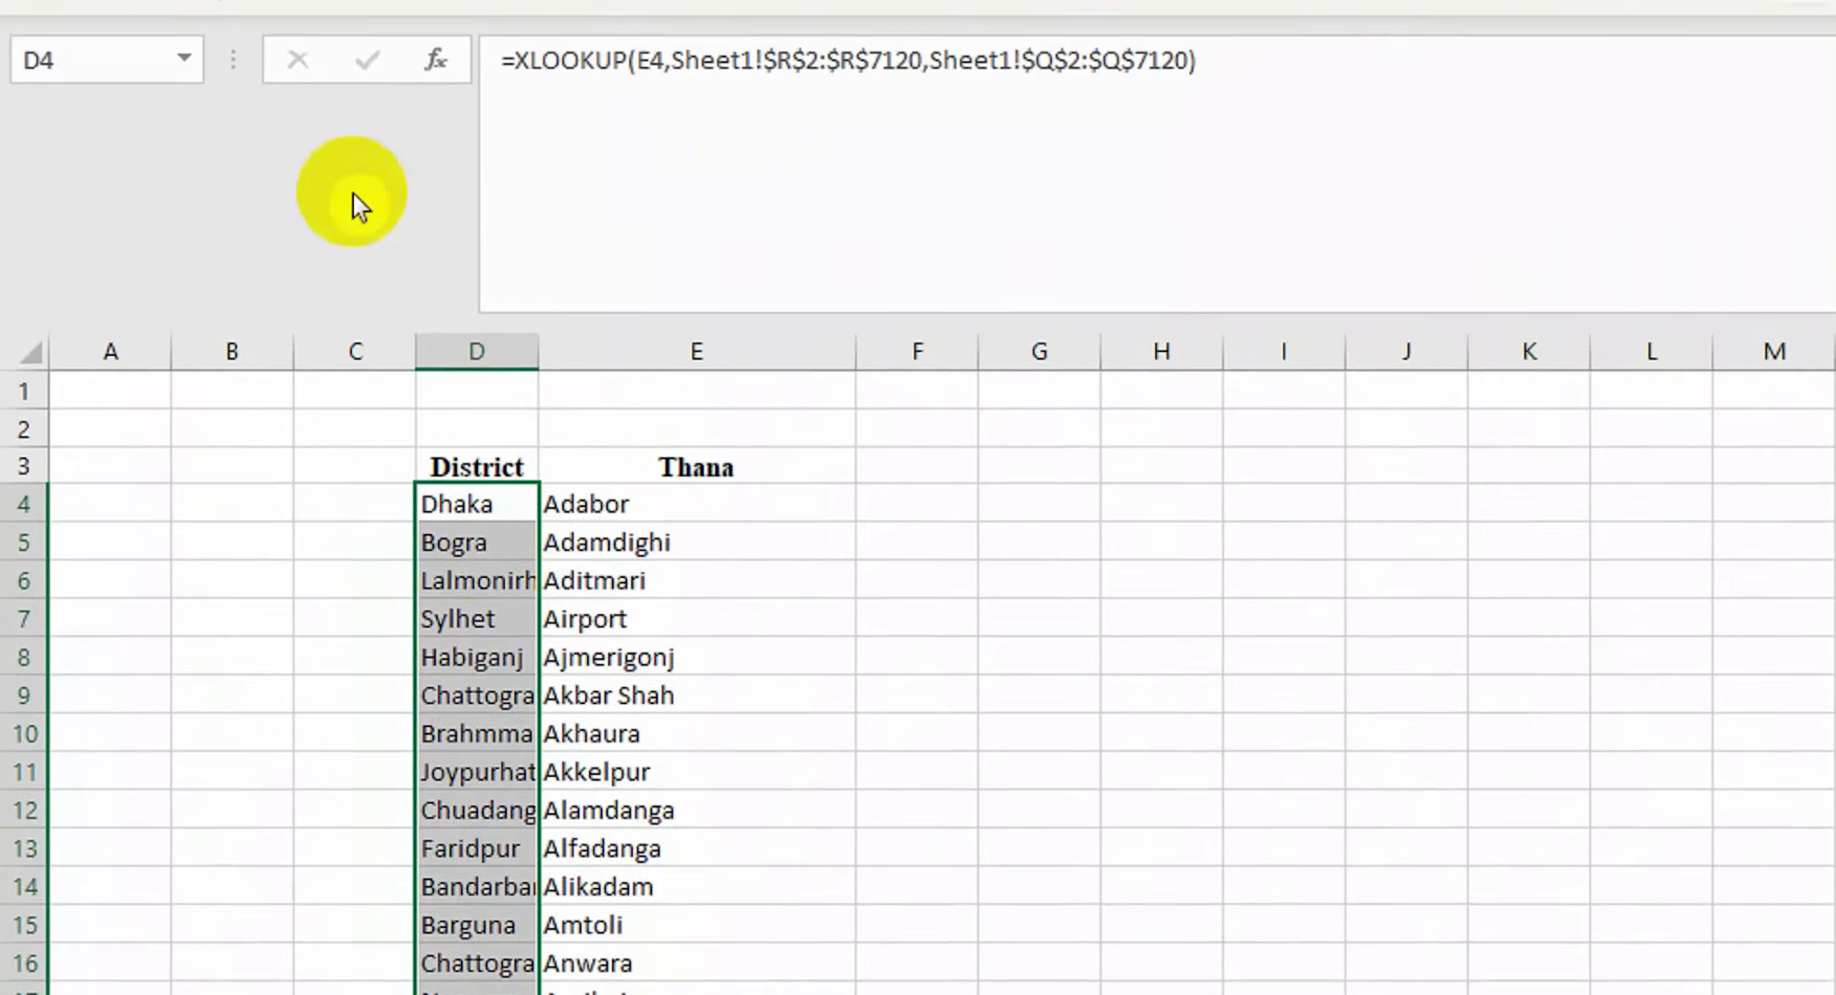
pyautogui.click(82, 251)
pyautogui.click(82, 250)
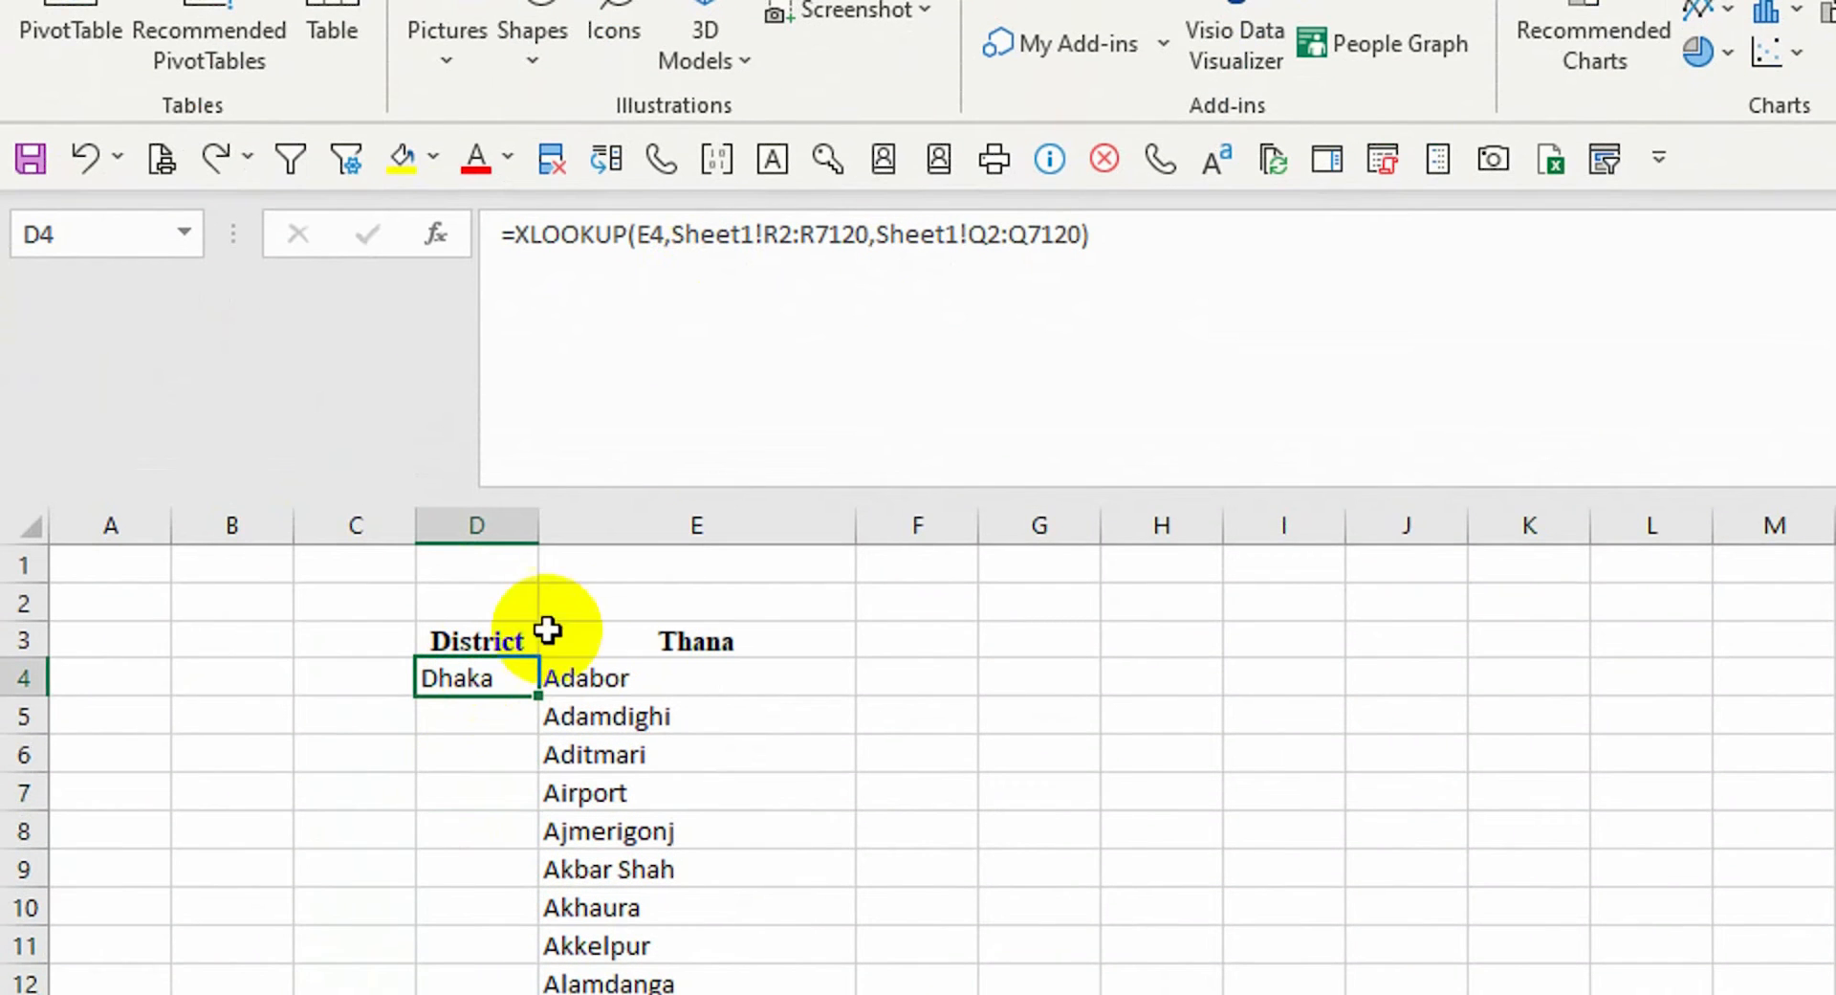
pyautogui.click(666, 234)
# Change D4's lookup value to E4:E517 so district names spill for every thana
pyautogui.scroll(-20, 595, 813)
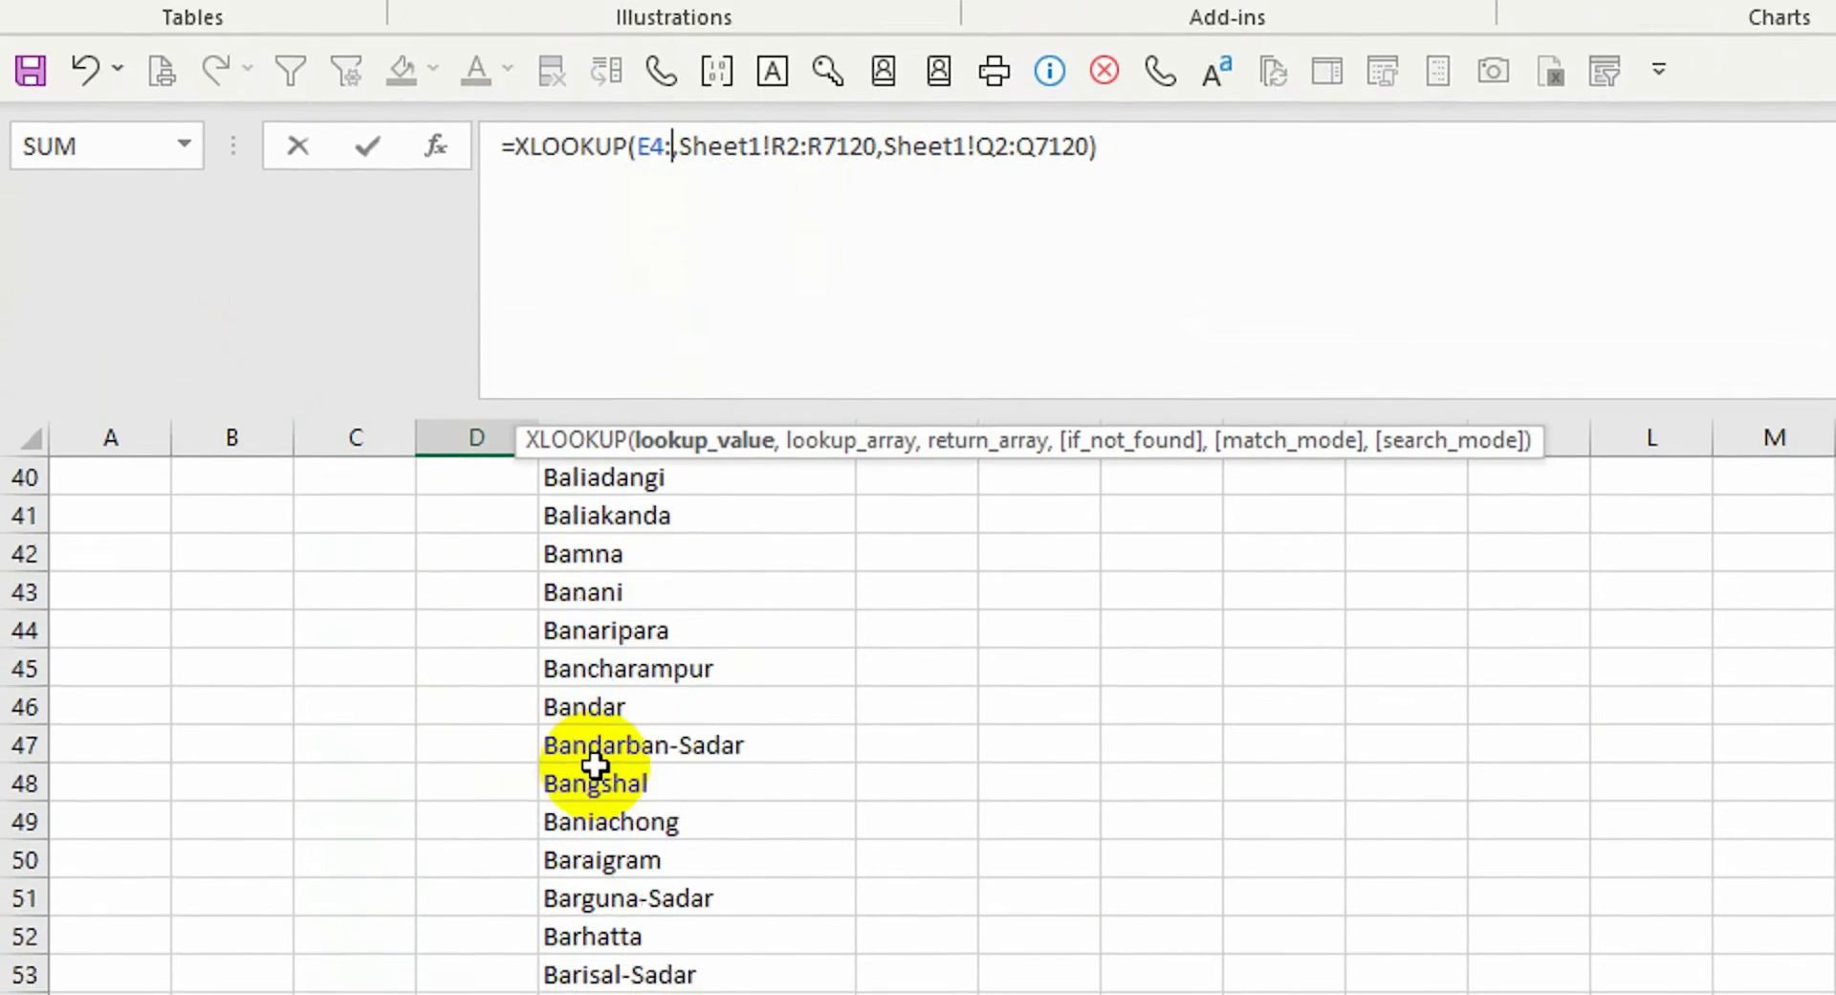
pyautogui.moveTo(1806, 519); pyautogui.dragTo(1821, 58)
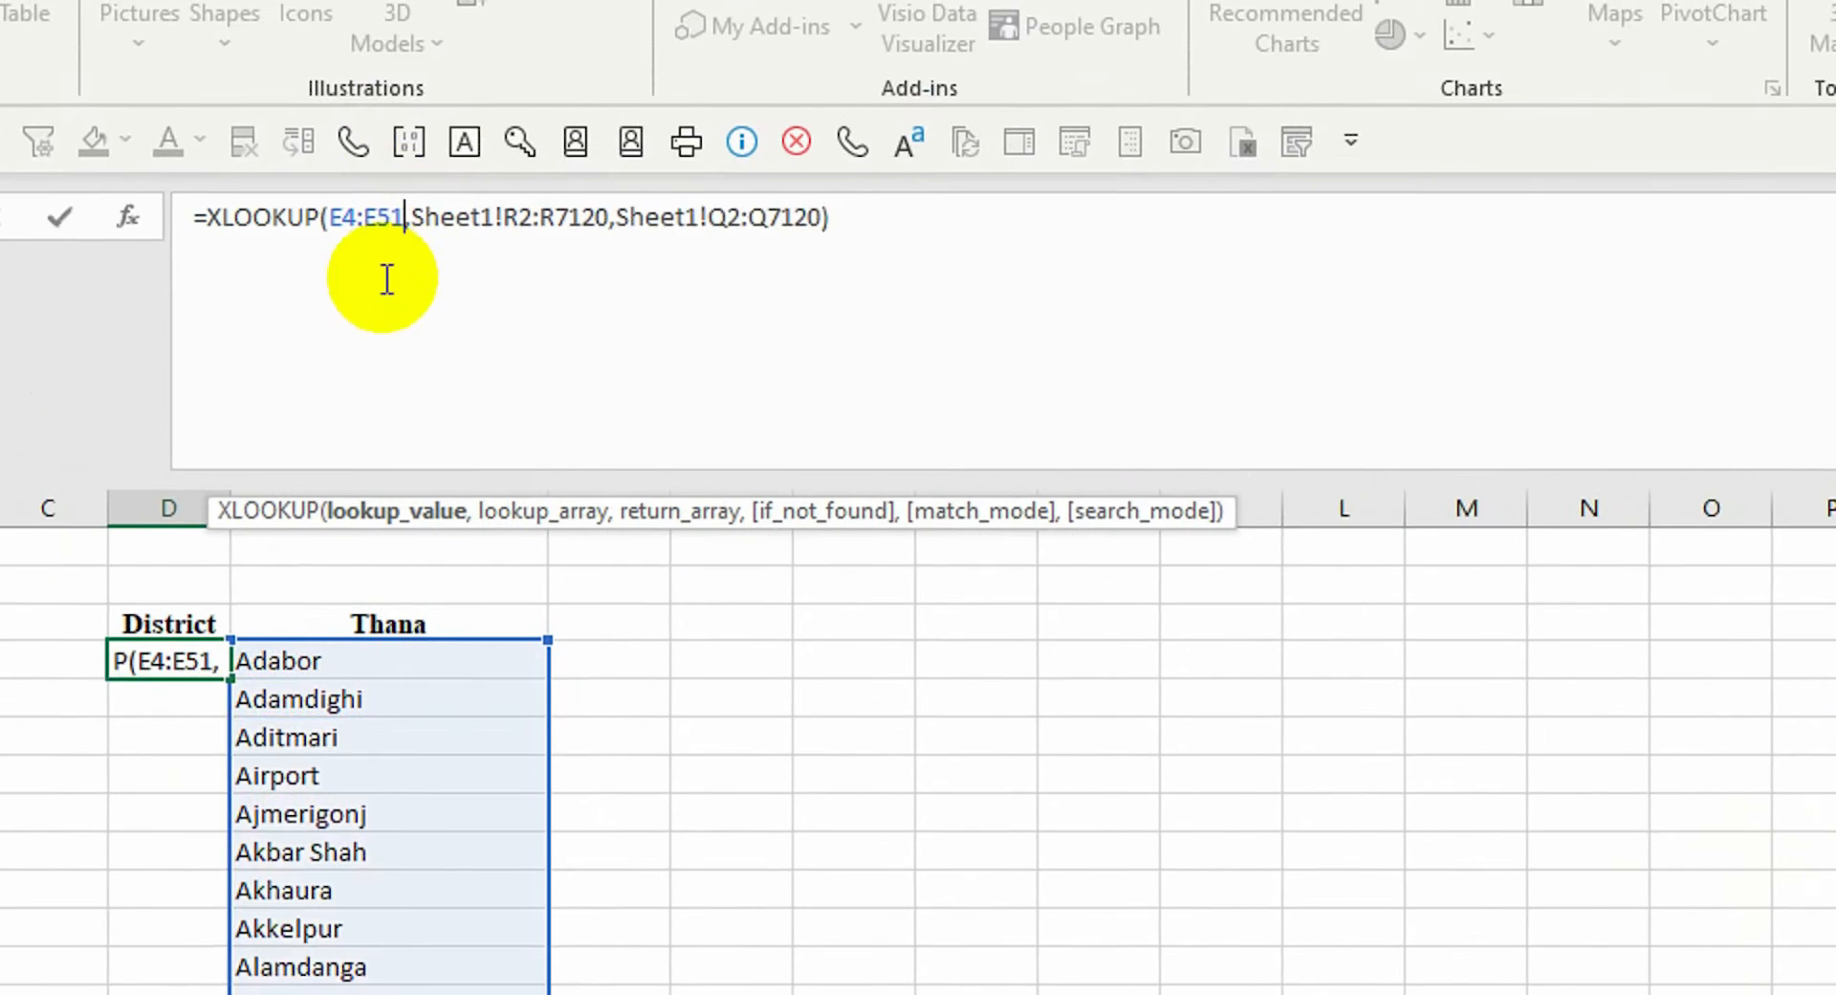
pyautogui.write('7')
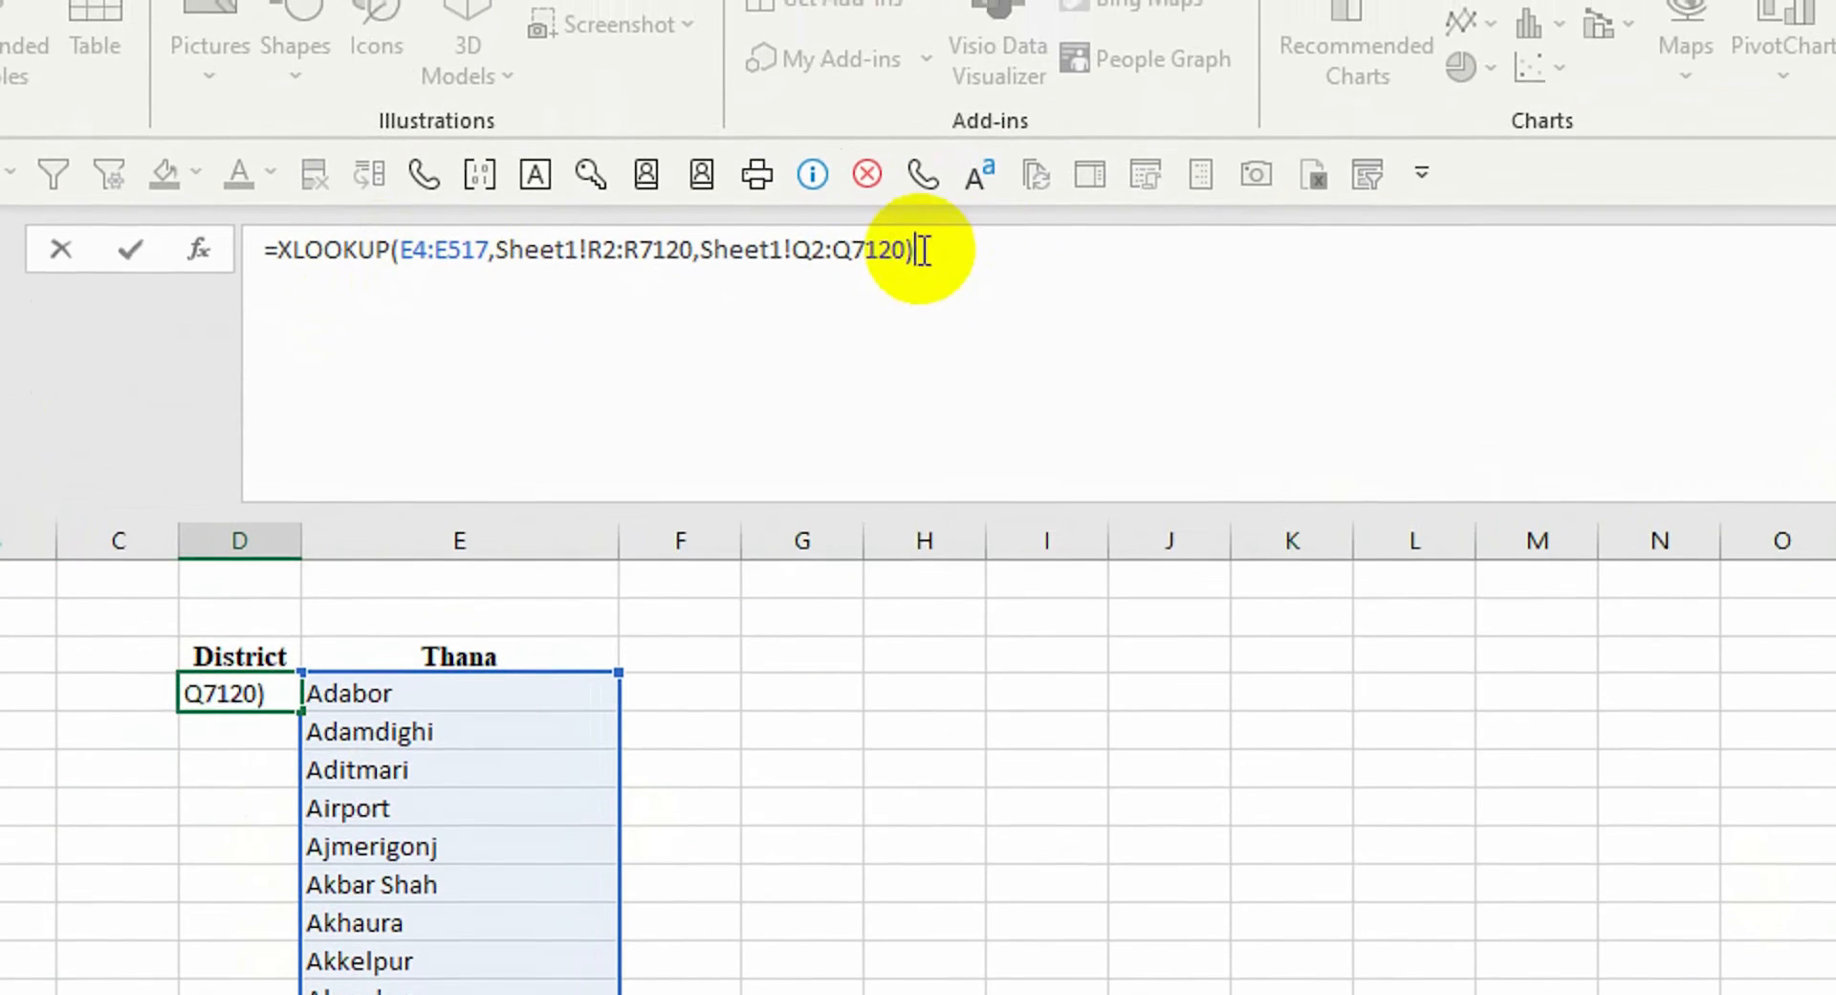
pyautogui.press('Return')
pyautogui.scroll(-20, 499, 609)
pyautogui.scroll(-20, 499, 609)
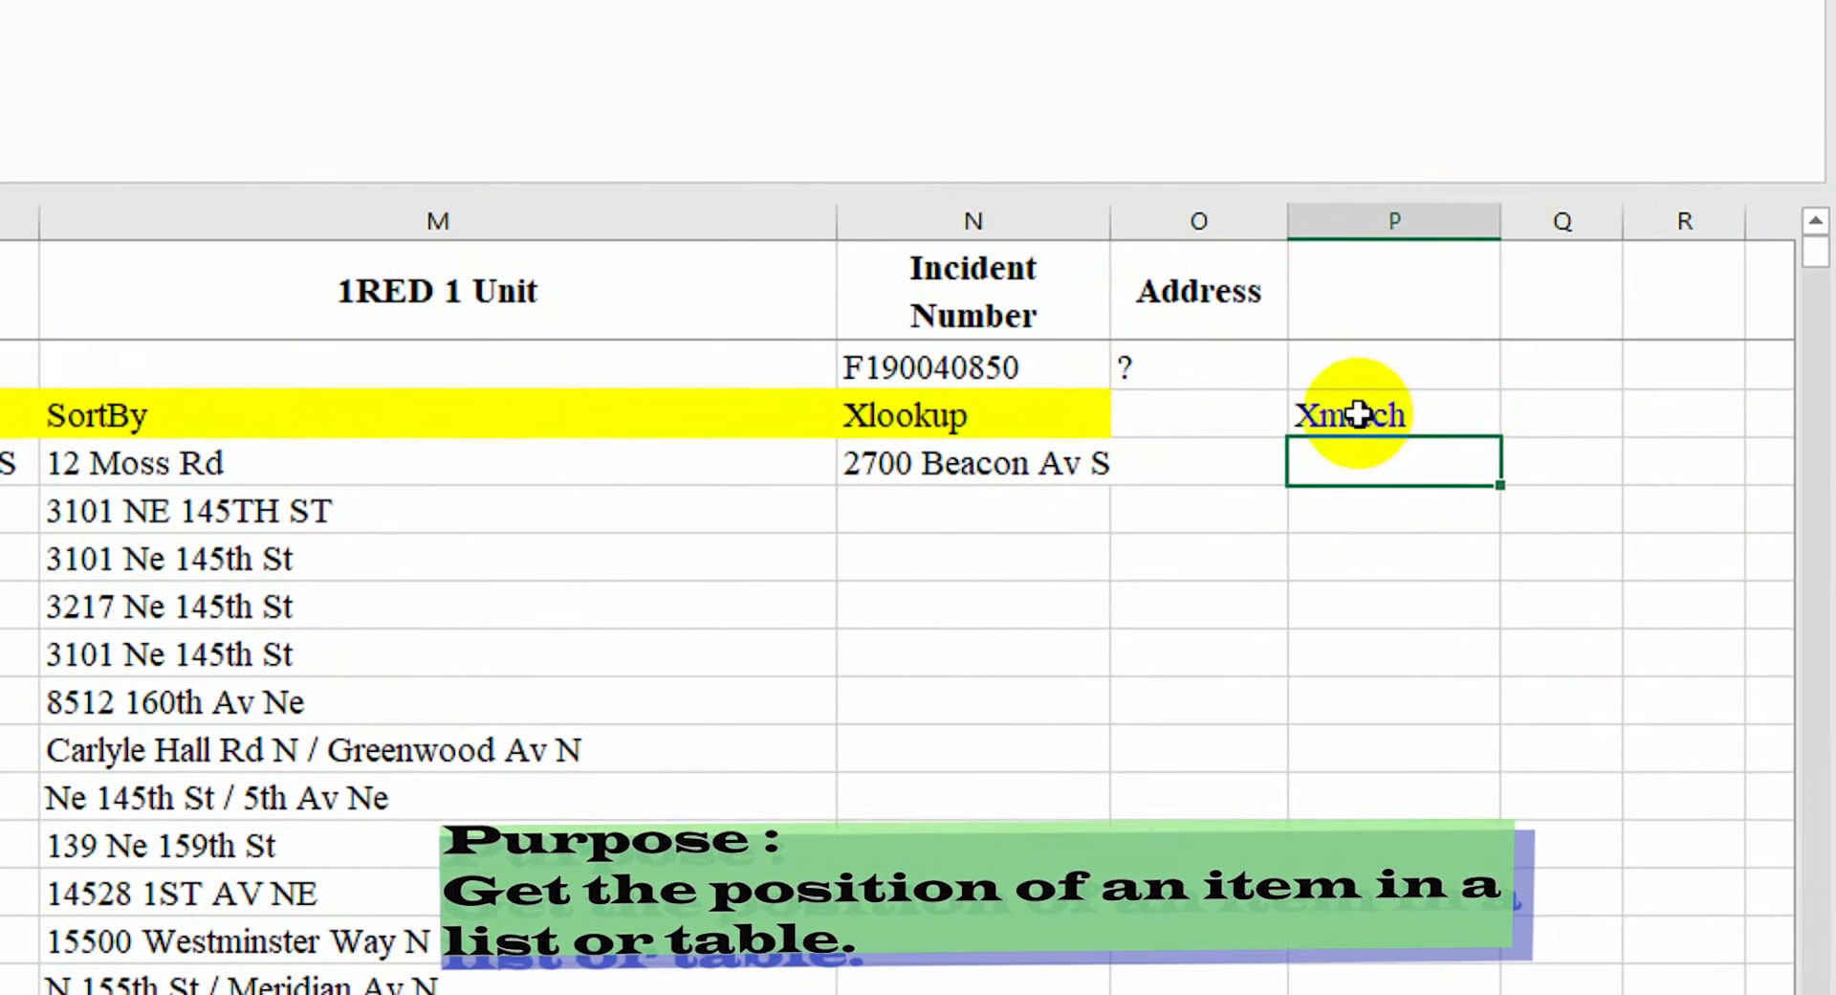
# Copy the three incident numbers from A4:A6 into O4:O6 beside the Xmatch heading
pyautogui.click(1449, 329)
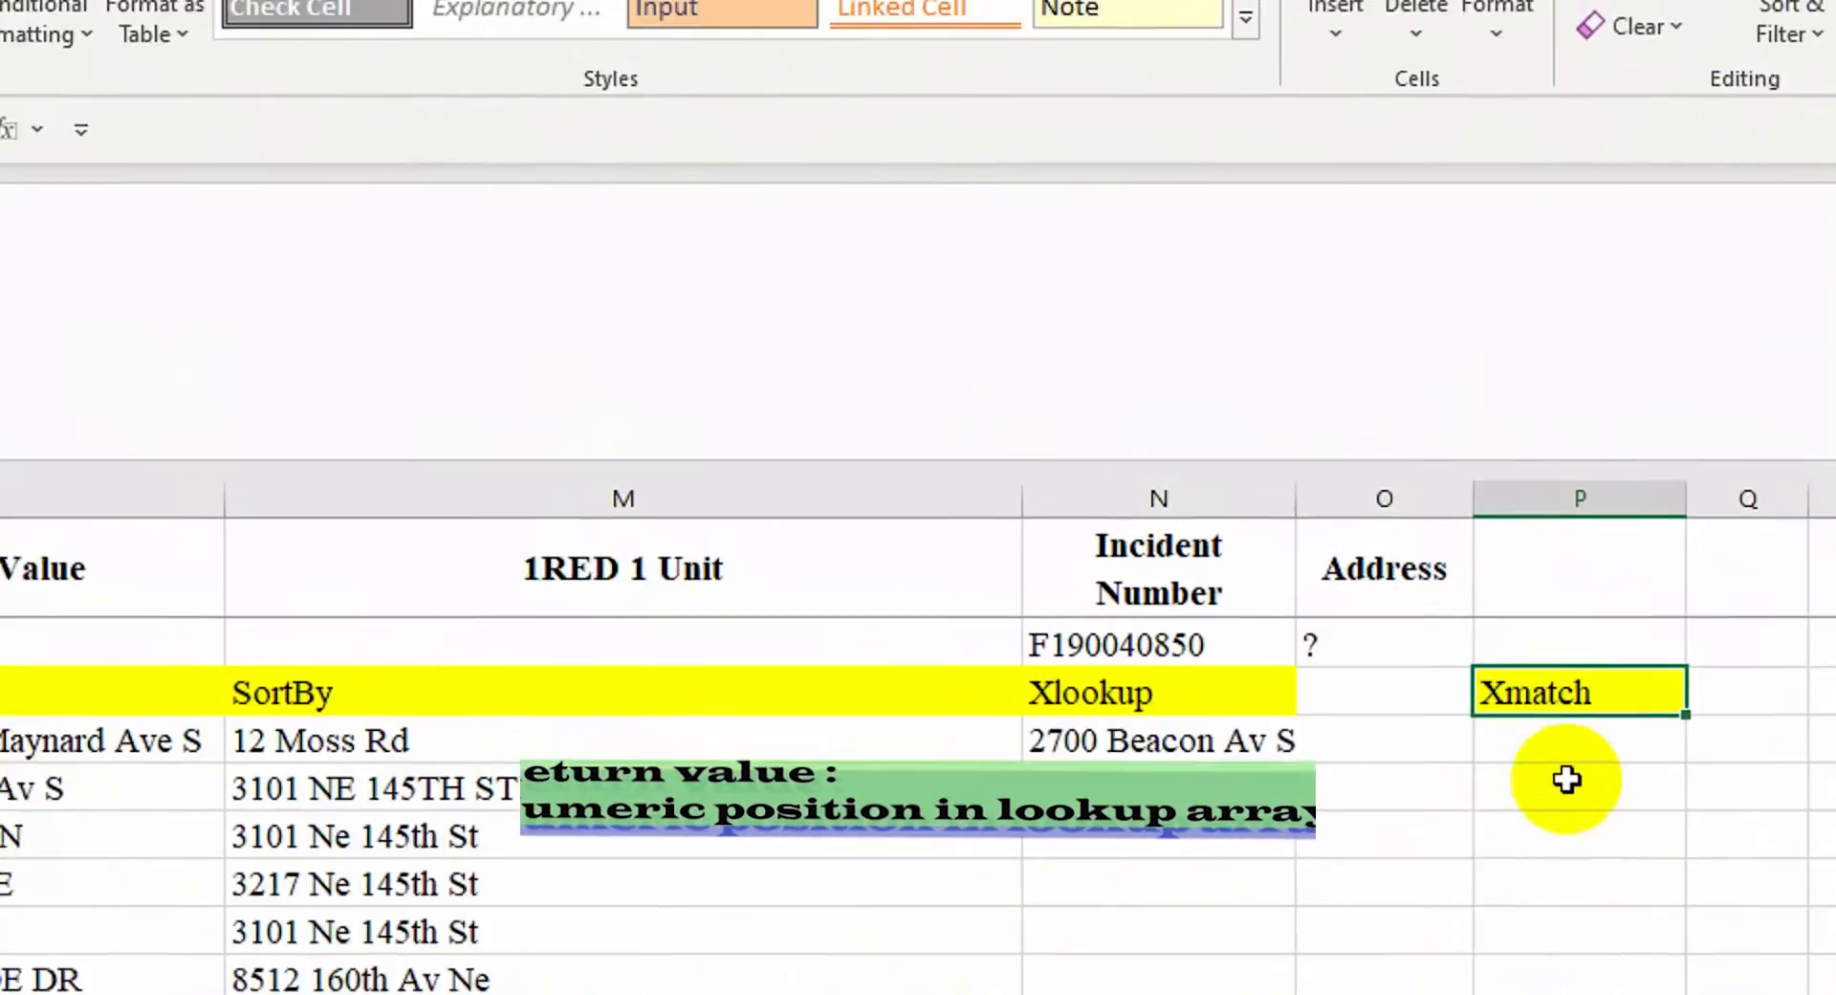
pyautogui.click(1558, 749)
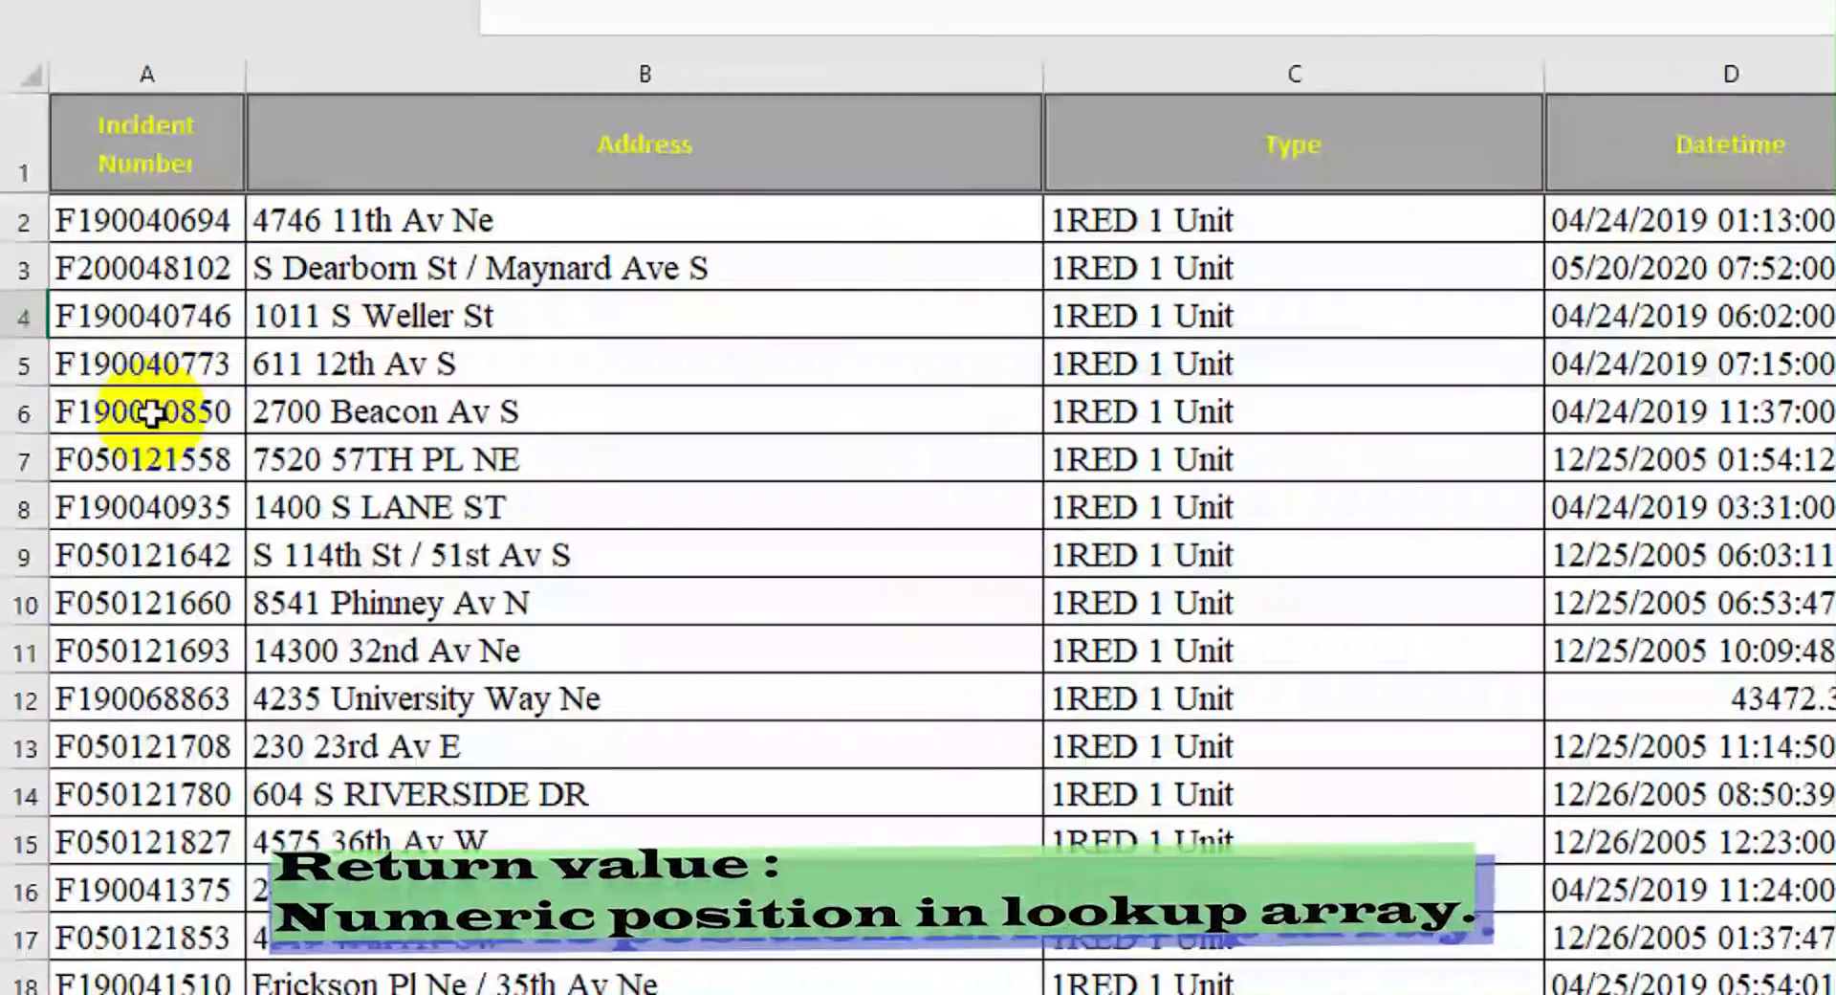
pyautogui.keyDown('shift'); pyautogui.click(161, 396); pyautogui.keyUp('shift')
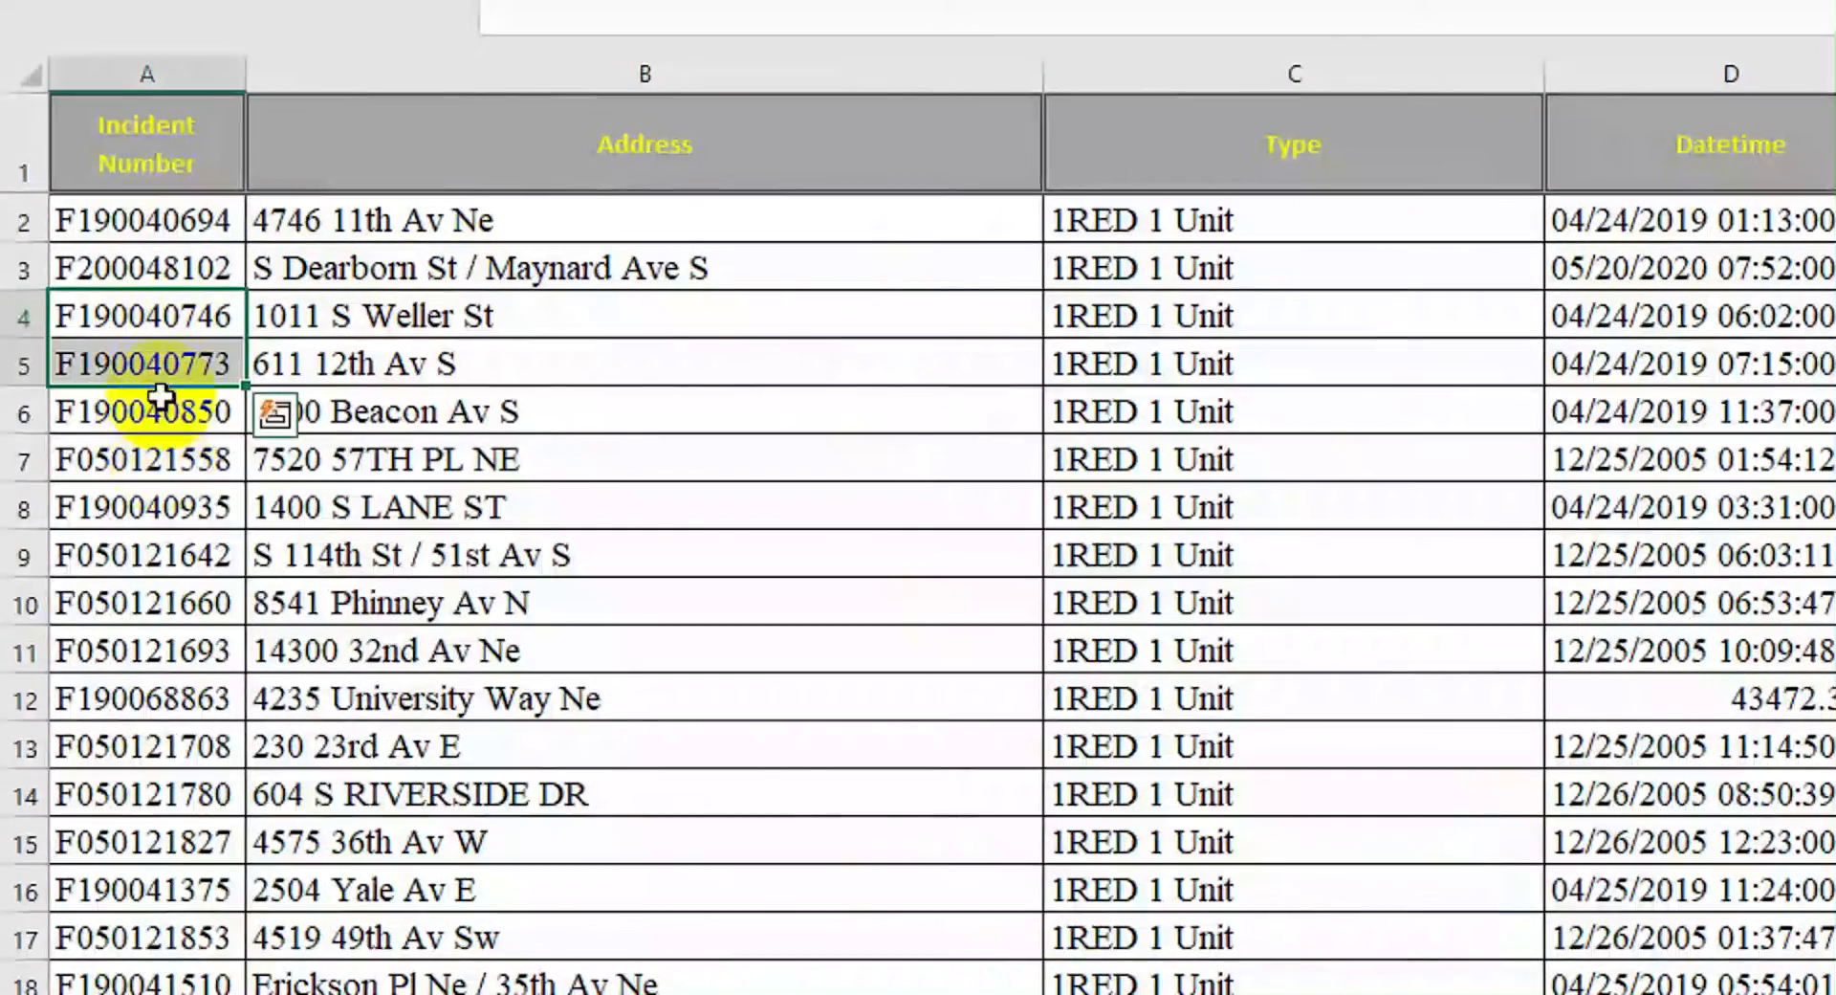
pyautogui.moveTo(187, 371); pyautogui.dragTo(188, 406)
pyautogui.hotkey('ctrl', 'c')
pyautogui.moveTo(1510, 928); pyautogui.dragTo(1831, 928)
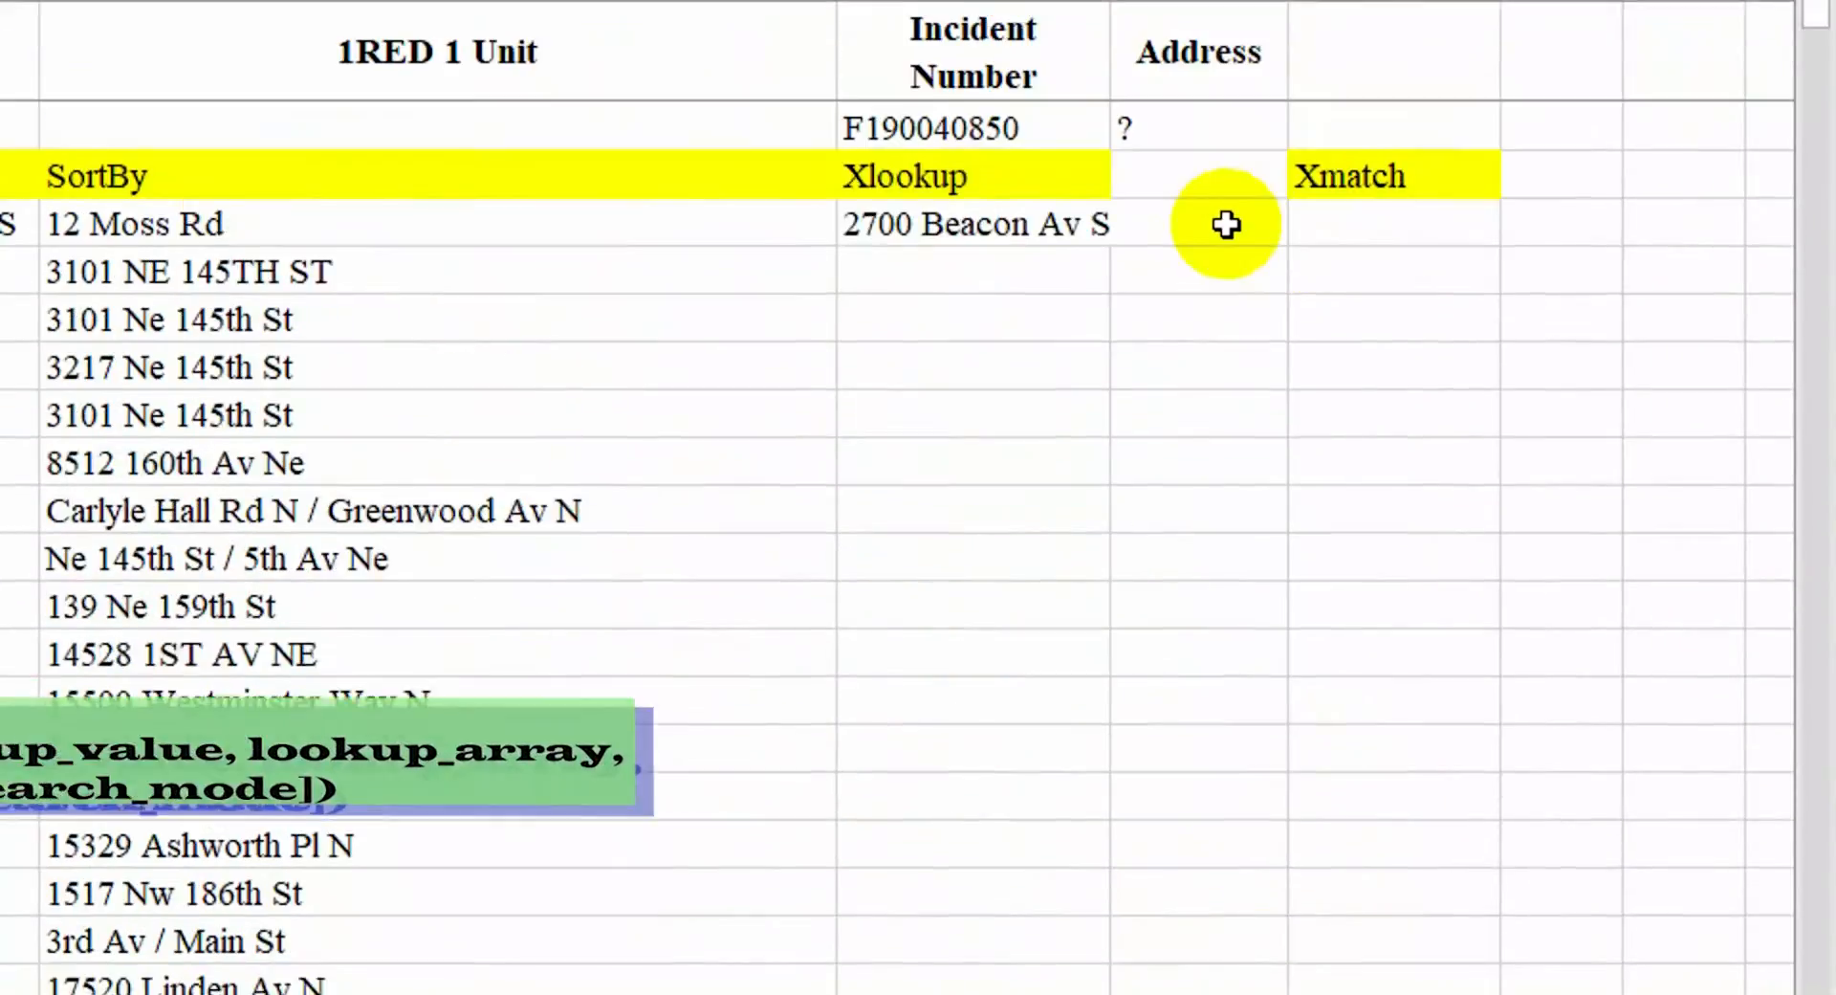
pyautogui.click(1201, 252)
pyautogui.rightClick(1201, 251)
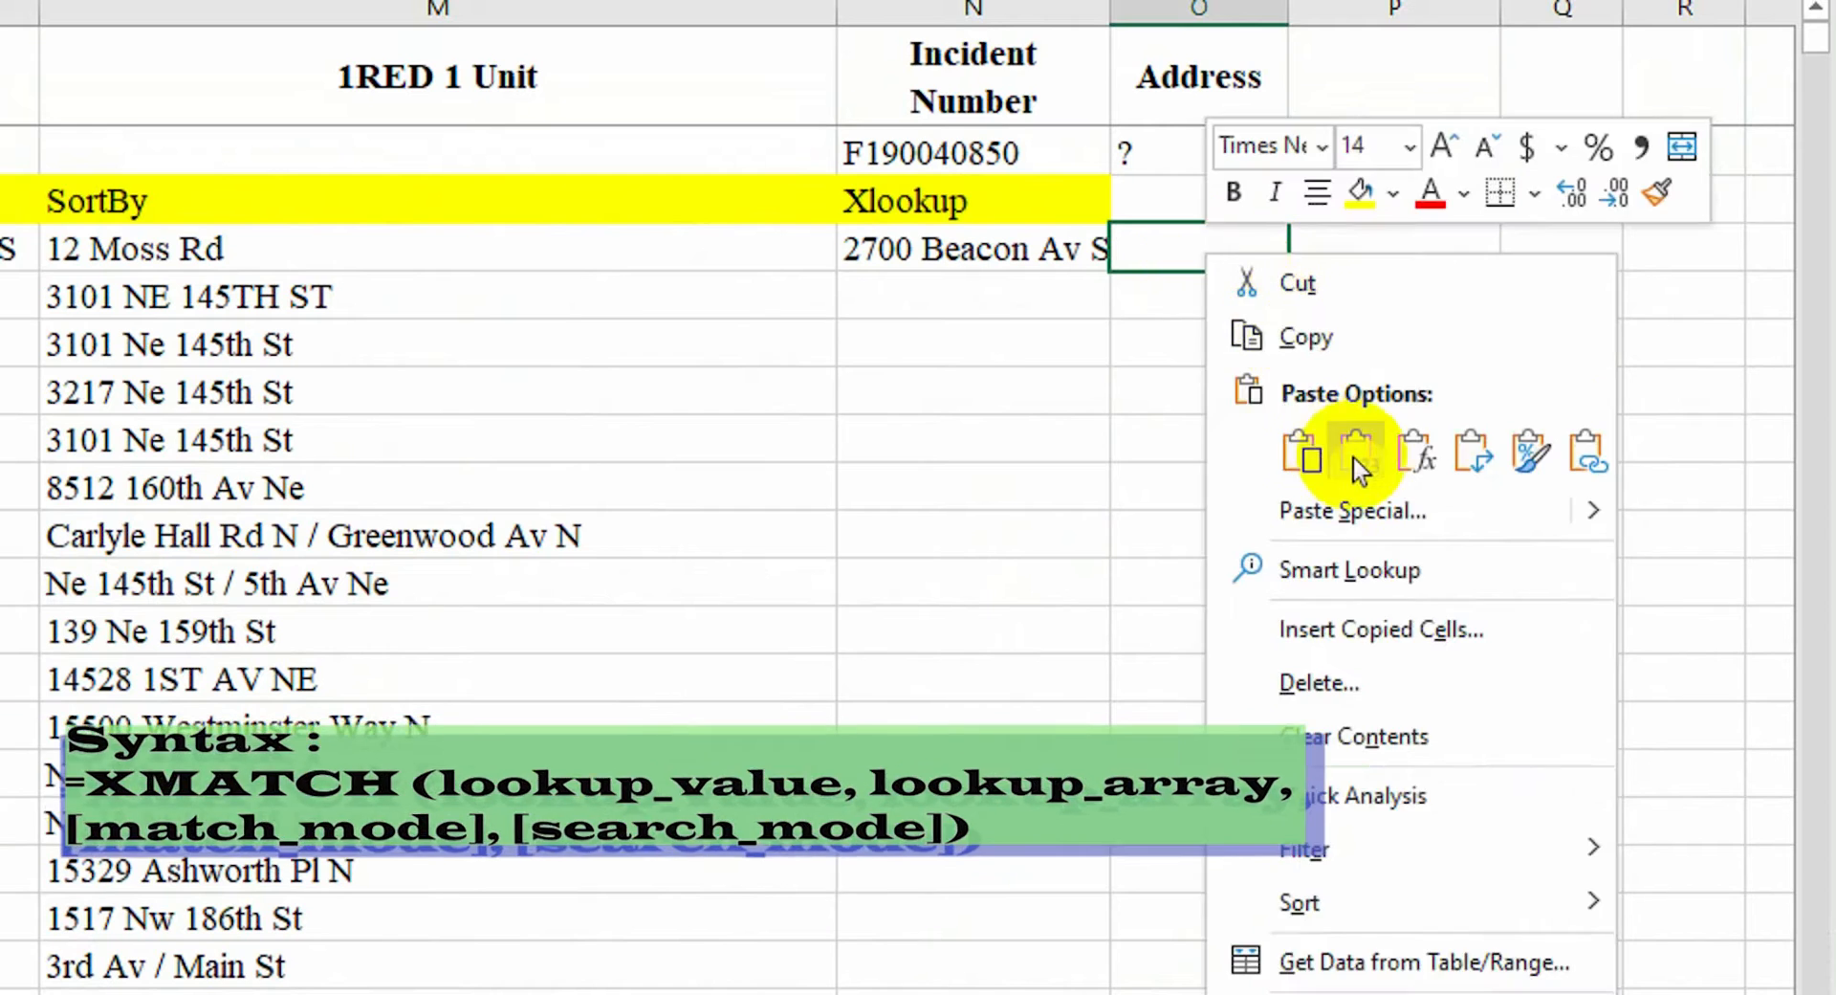
pyautogui.click(1352, 459)
# Enter an XMATCH formula in P4 looking up O4 in the incident numbers A2:A22
pyautogui.moveTo(1284, 127); pyautogui.dragTo(1286, 244)
pyautogui.press('Right')
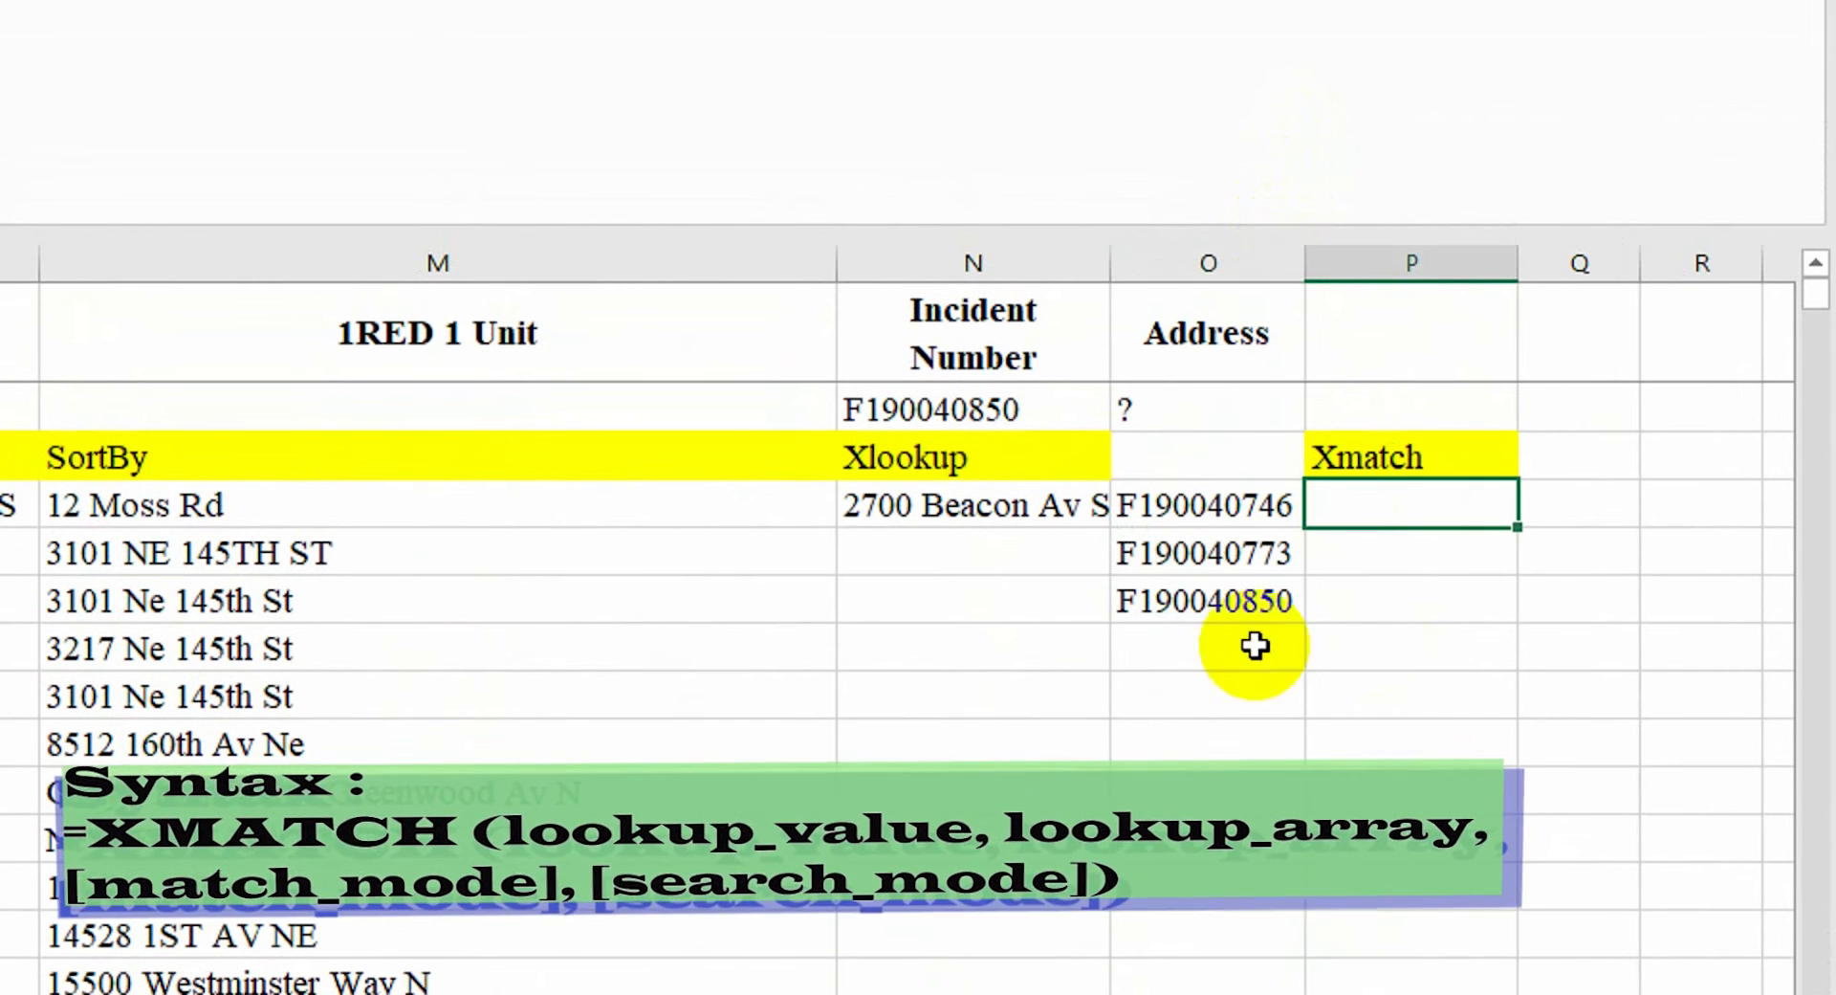
pyautogui.write('=x')
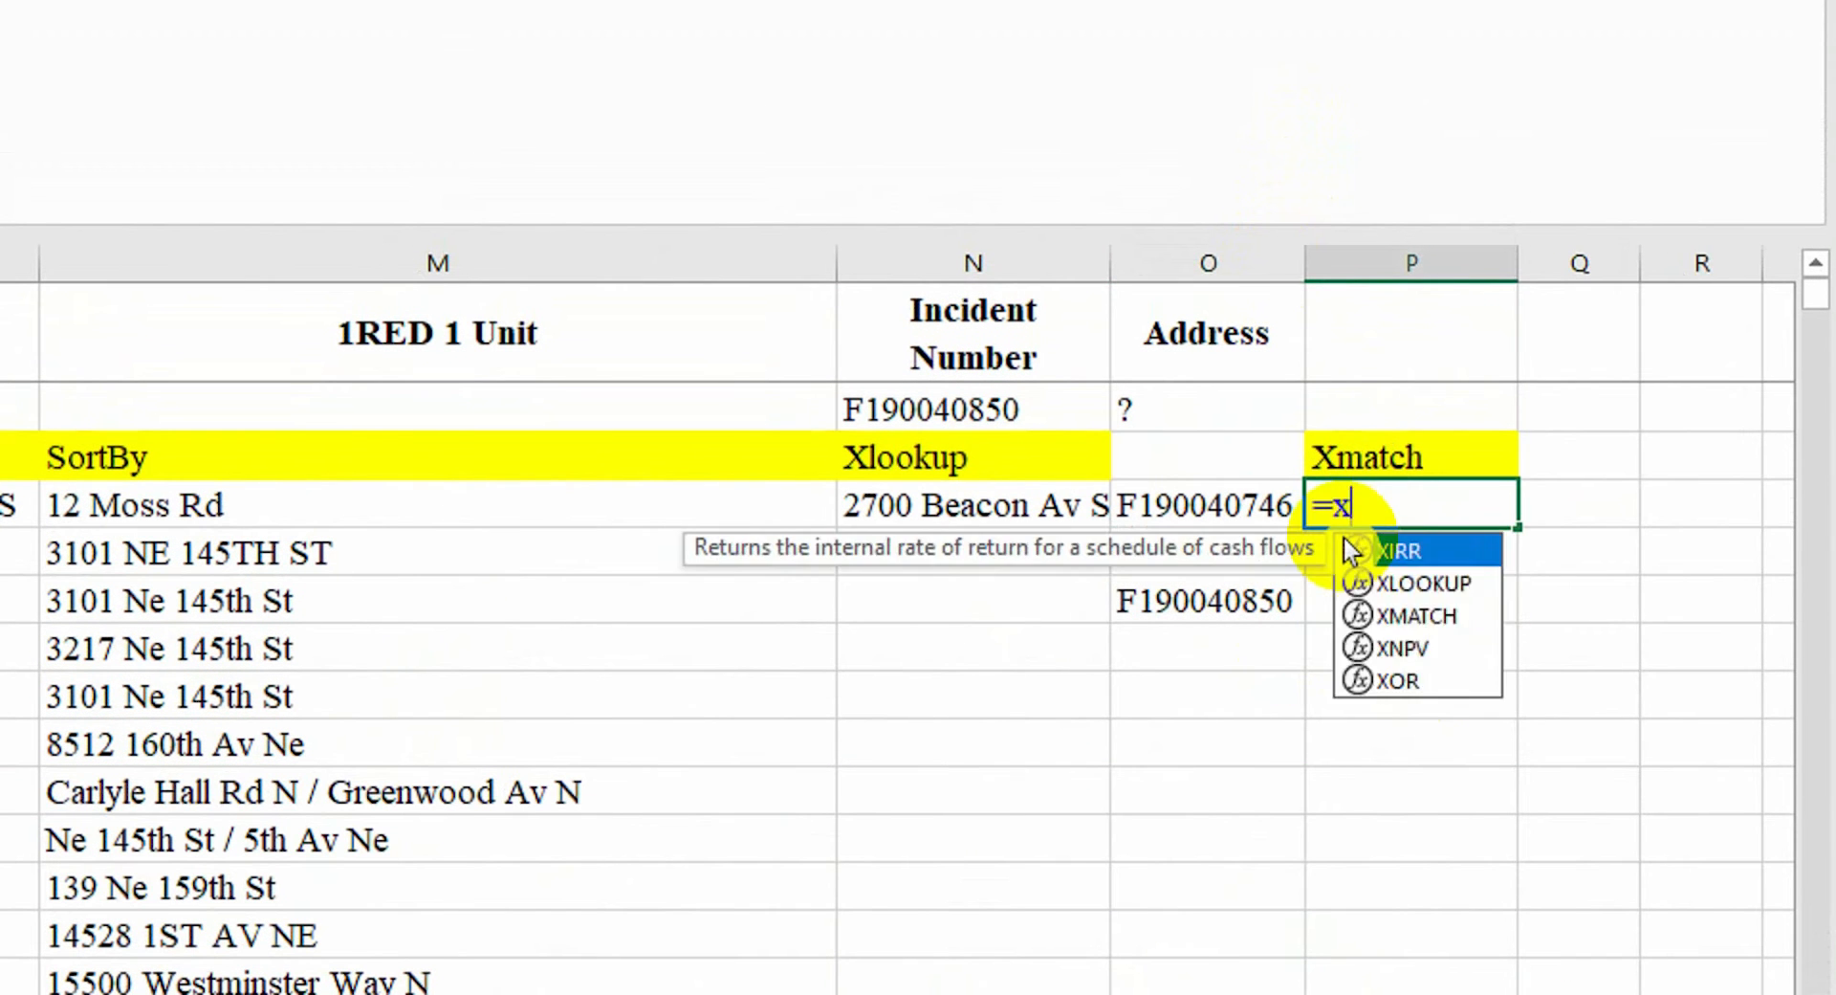
pyautogui.write('m')
pyautogui.press('Tab')
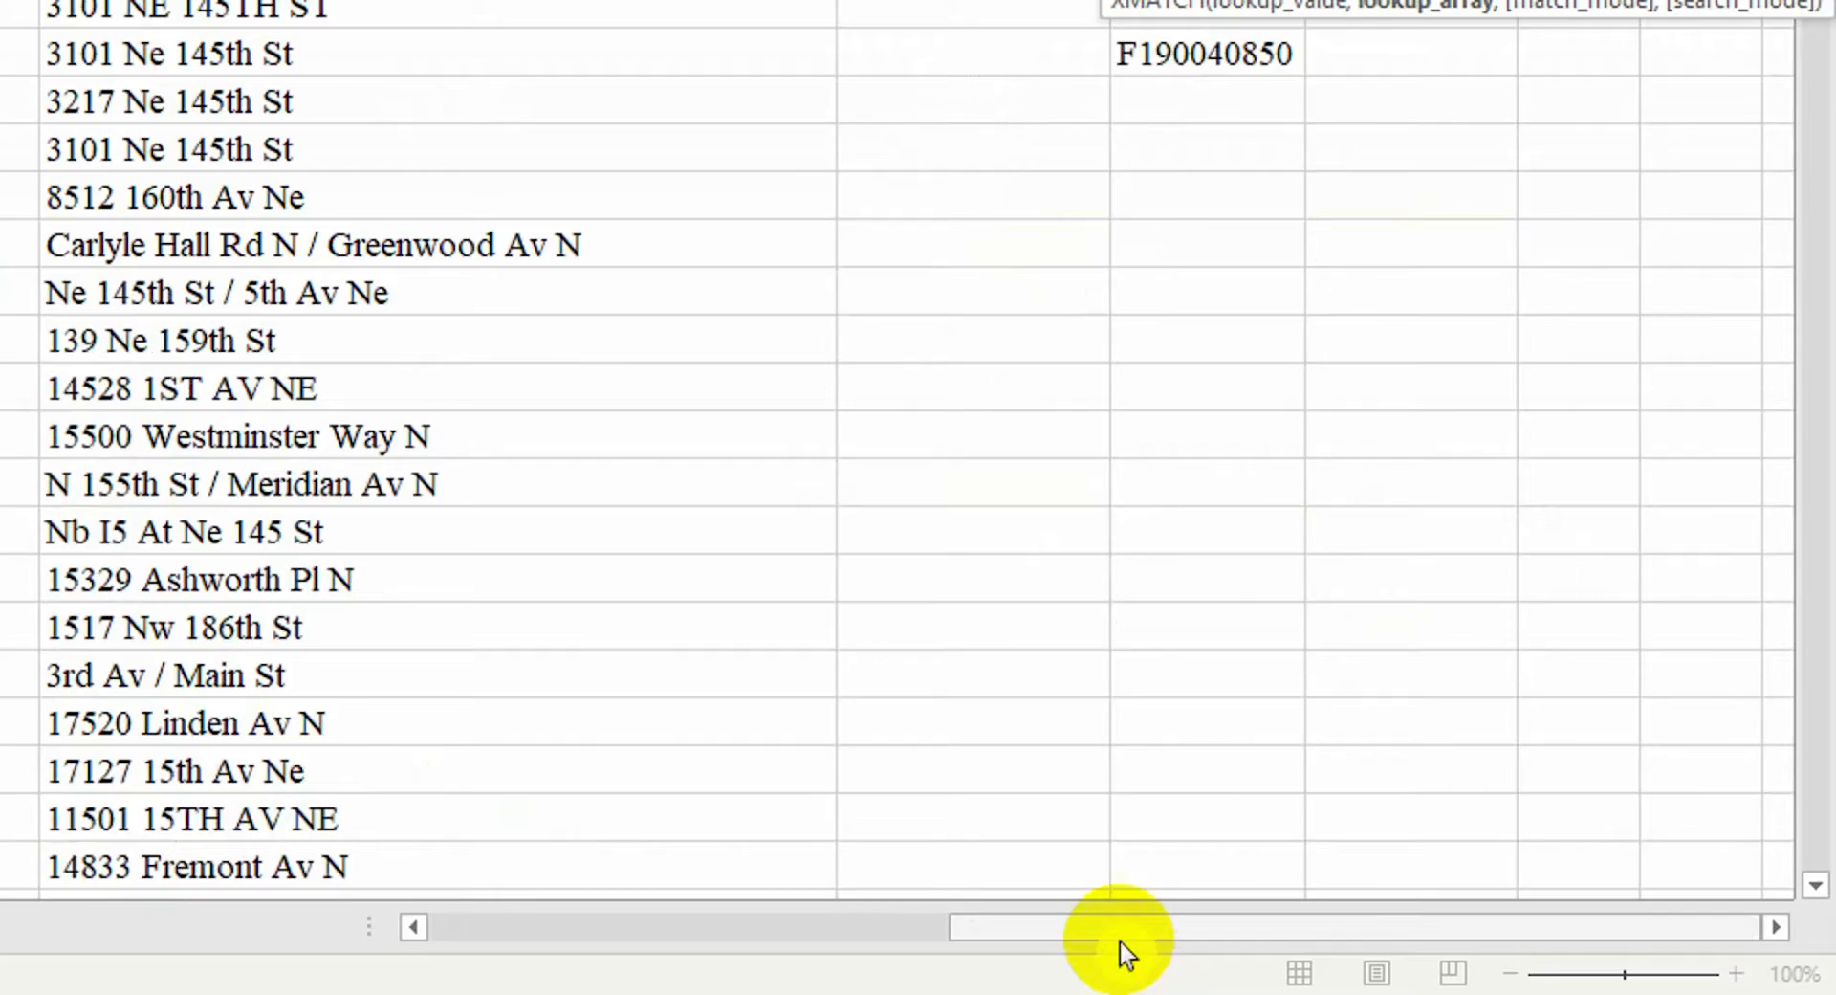
pyautogui.moveTo(1121, 933); pyautogui.dragTo(555, 933)
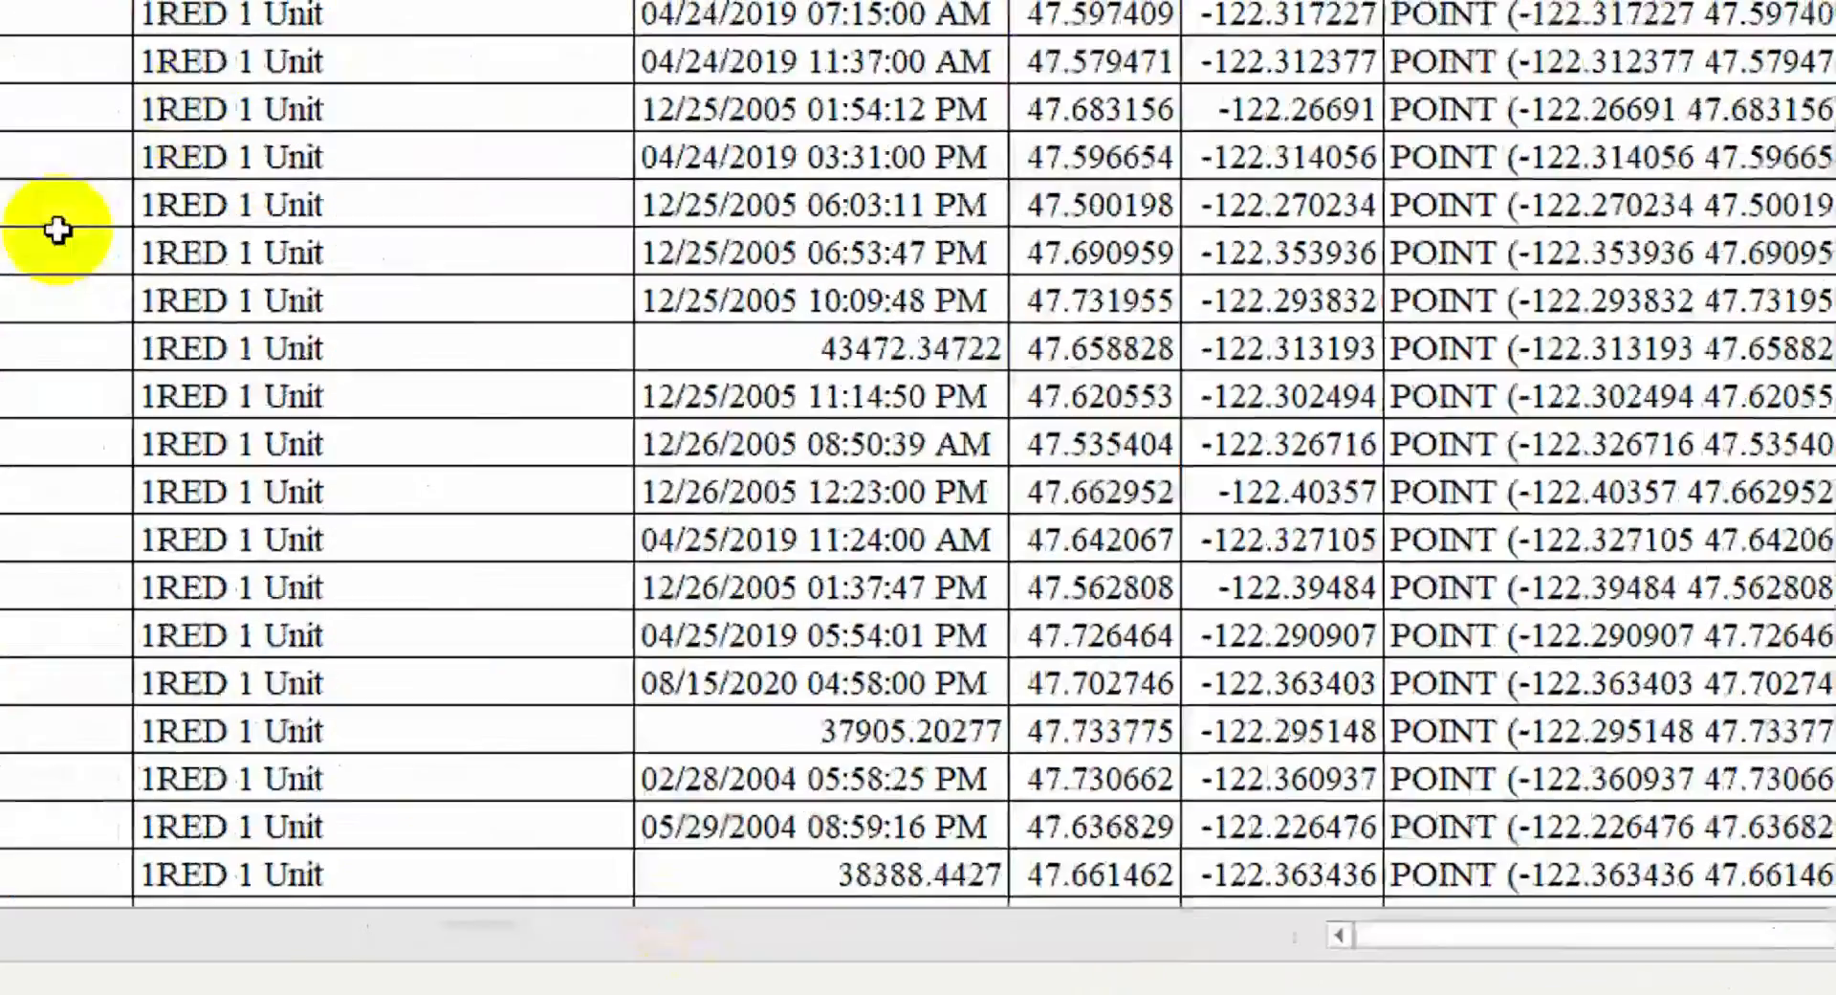
pyautogui.moveTo(180, 218); pyautogui.dragTo(93, 837)
pyautogui.write(')')
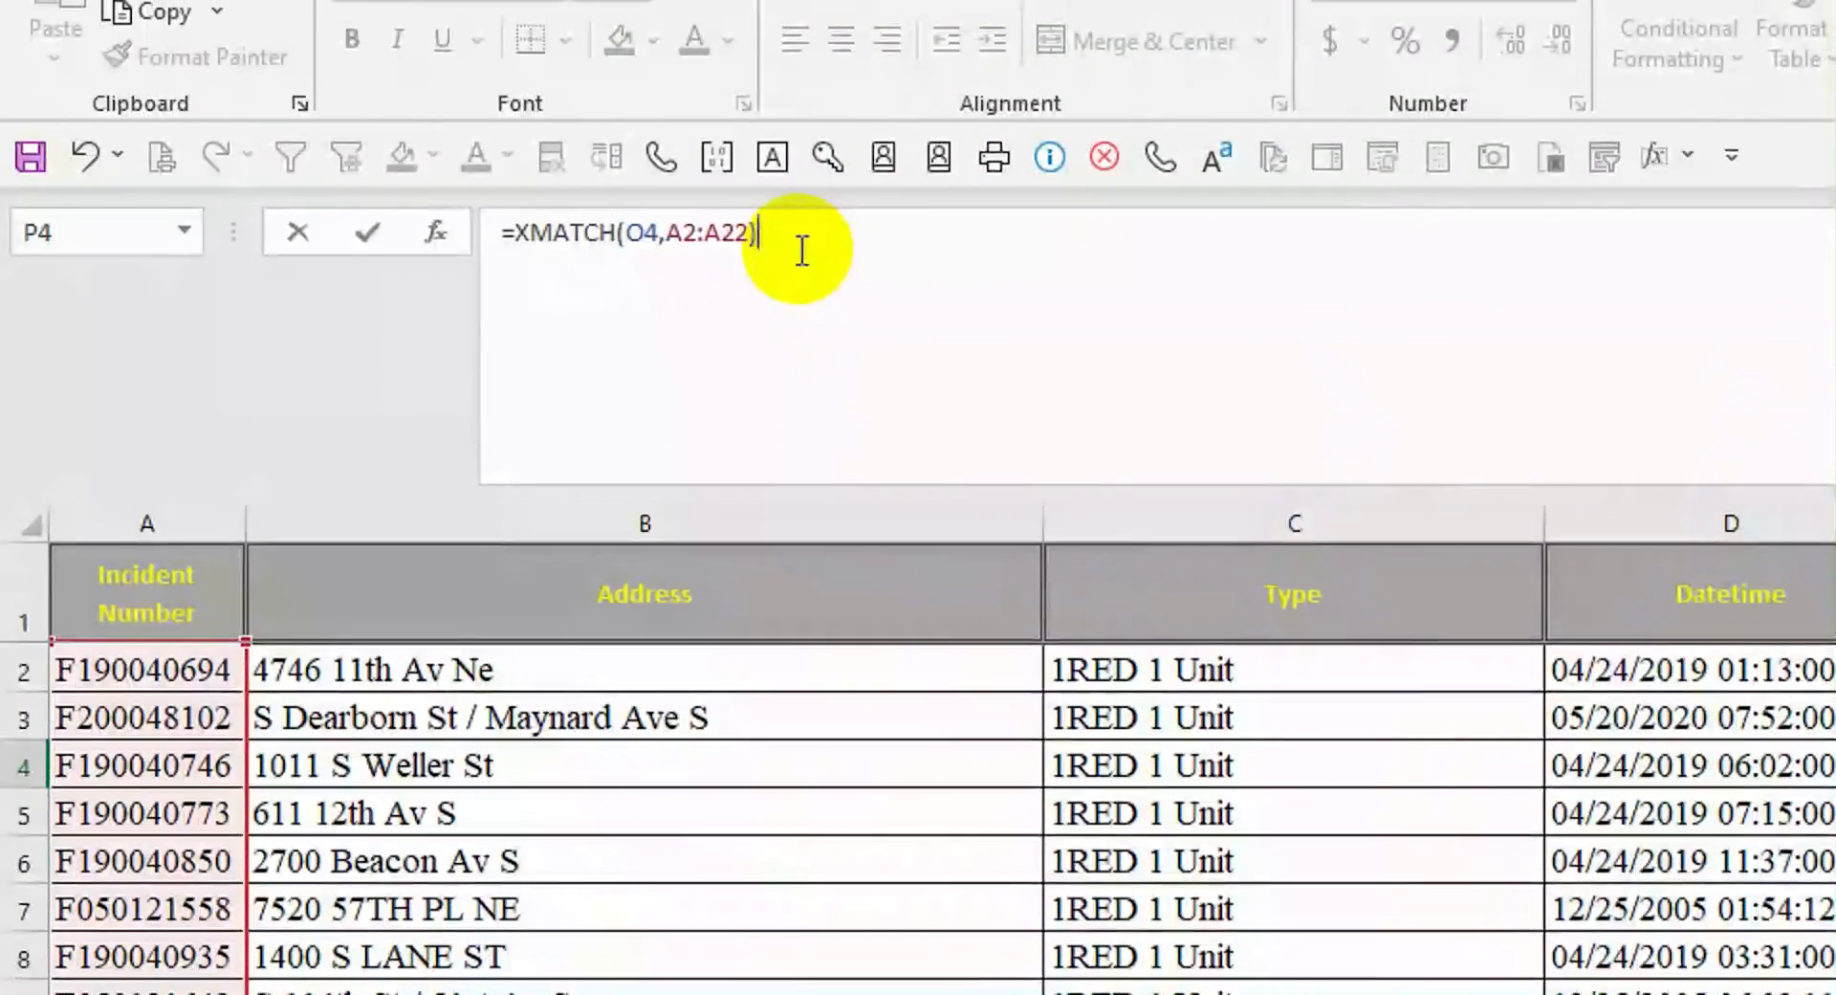
pyautogui.press('Return')
# Make the XMATCH lookup range absolute and fill the formula down to P6
pyautogui.click(1511, 754)
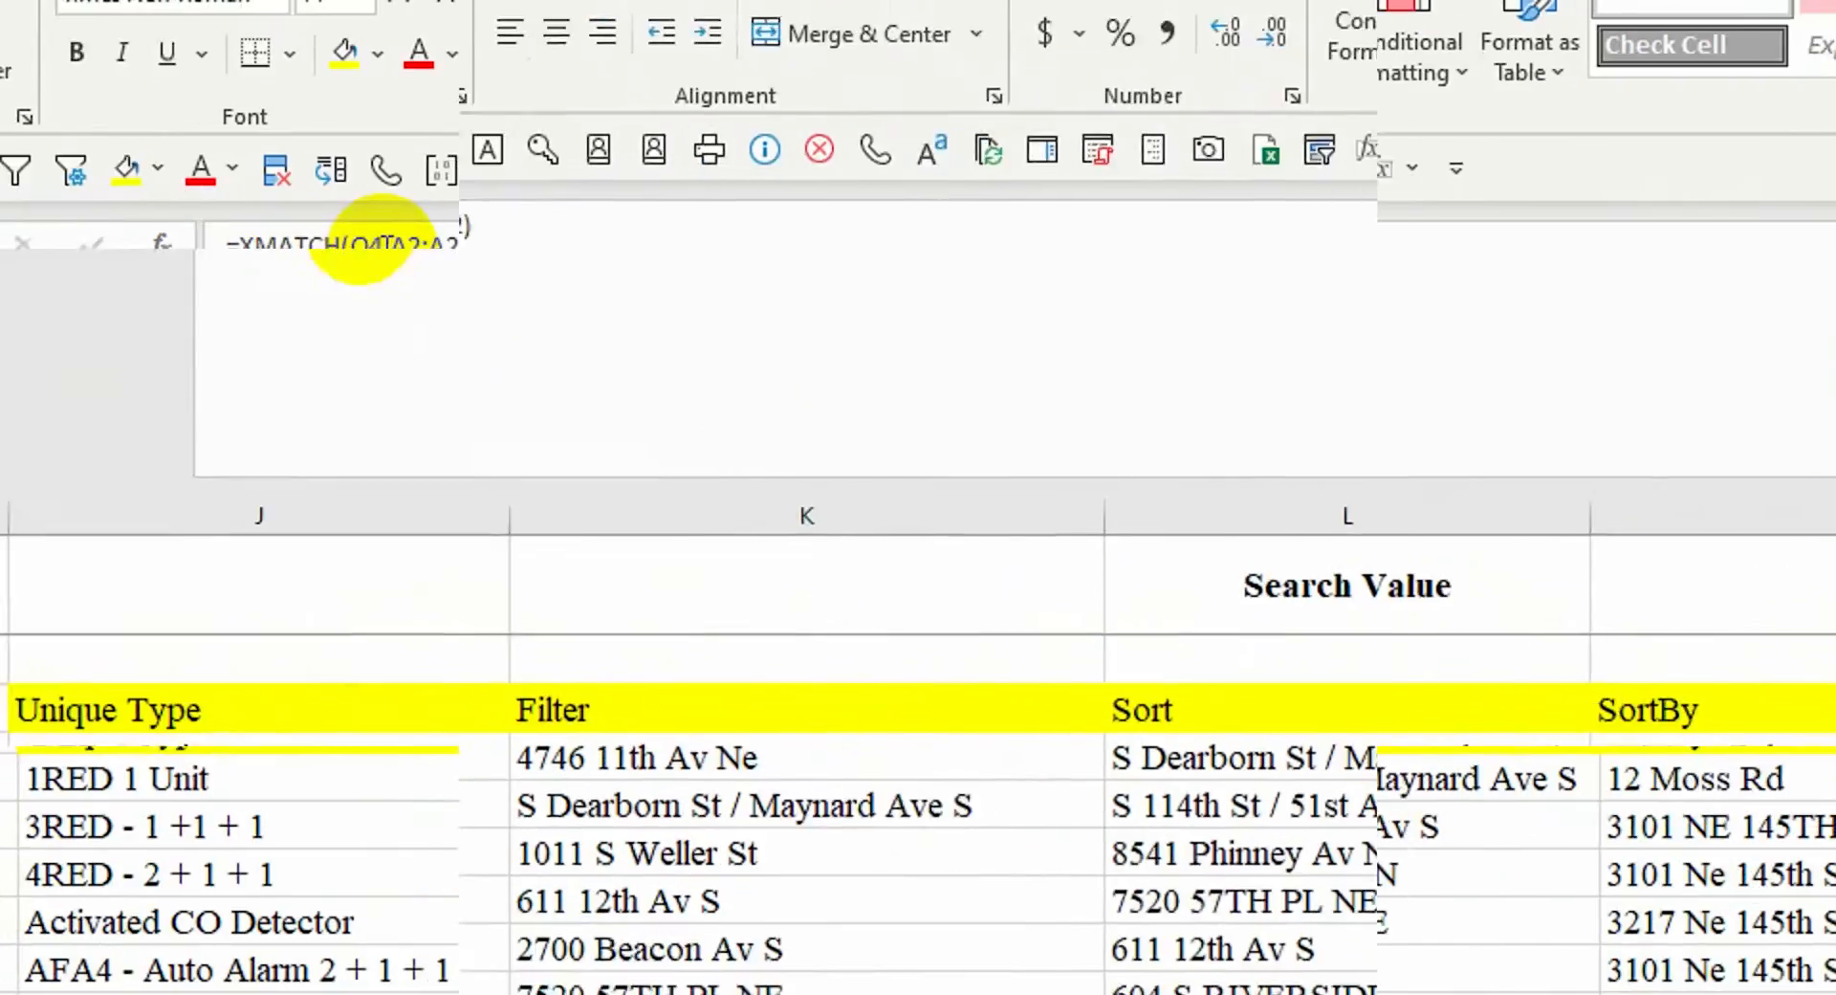
pyautogui.click(400, 233)
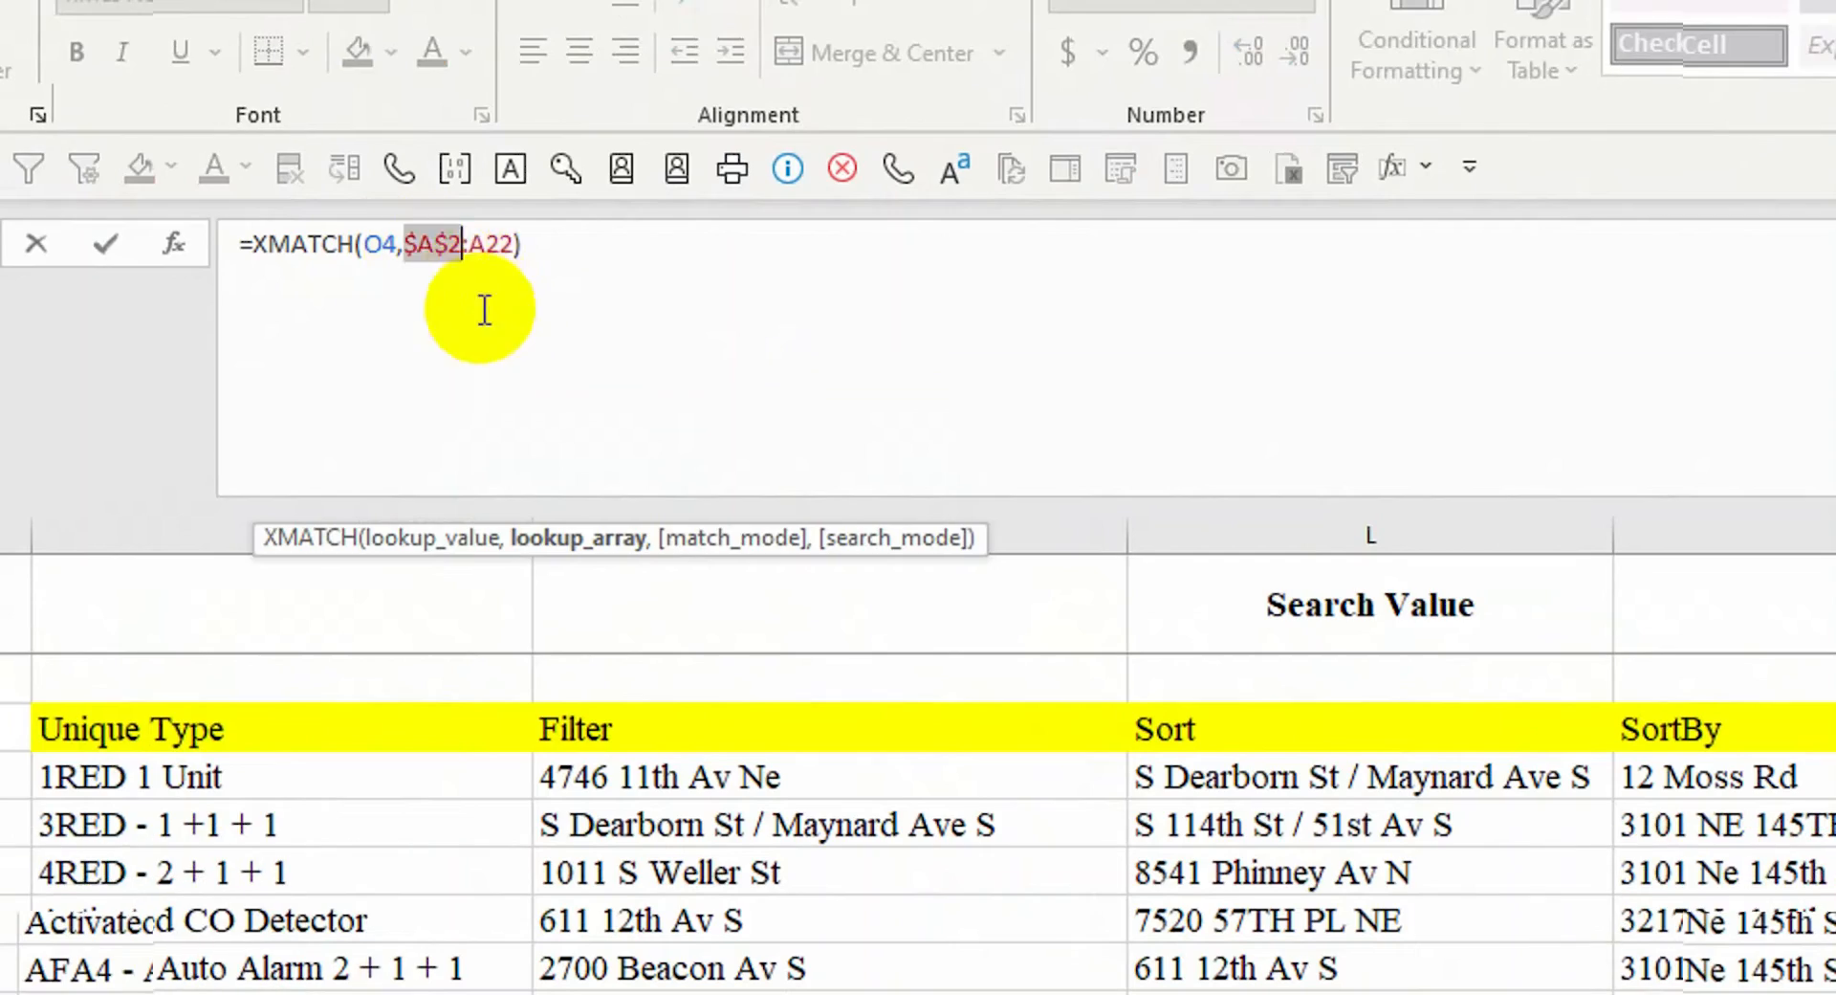
pyautogui.click(490, 245)
pyautogui.press('F4')
pyautogui.hotkey('ctrl', 'Return')
pyautogui.moveTo(1520, 753); pyautogui.dragTo(1519, 825)
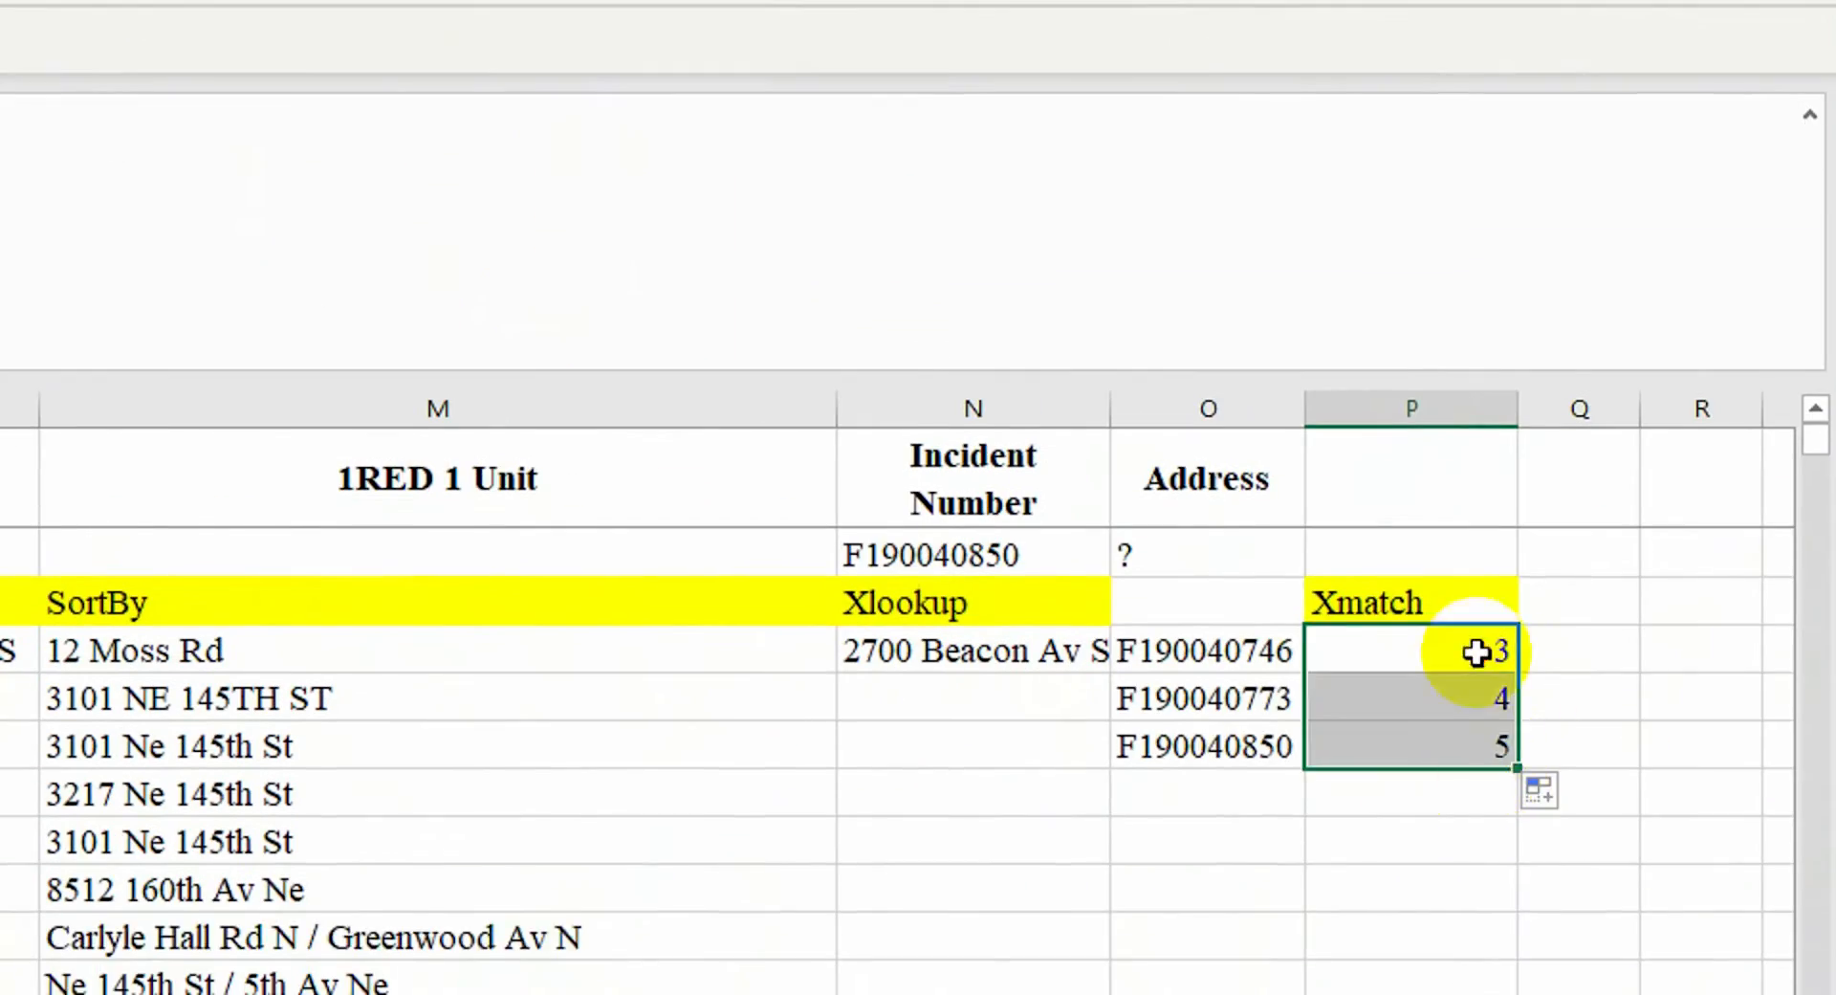
# Check the XMATCH positions 3, 4 and 5 against the incident numbers in column A
pyautogui.click(1438, 698)
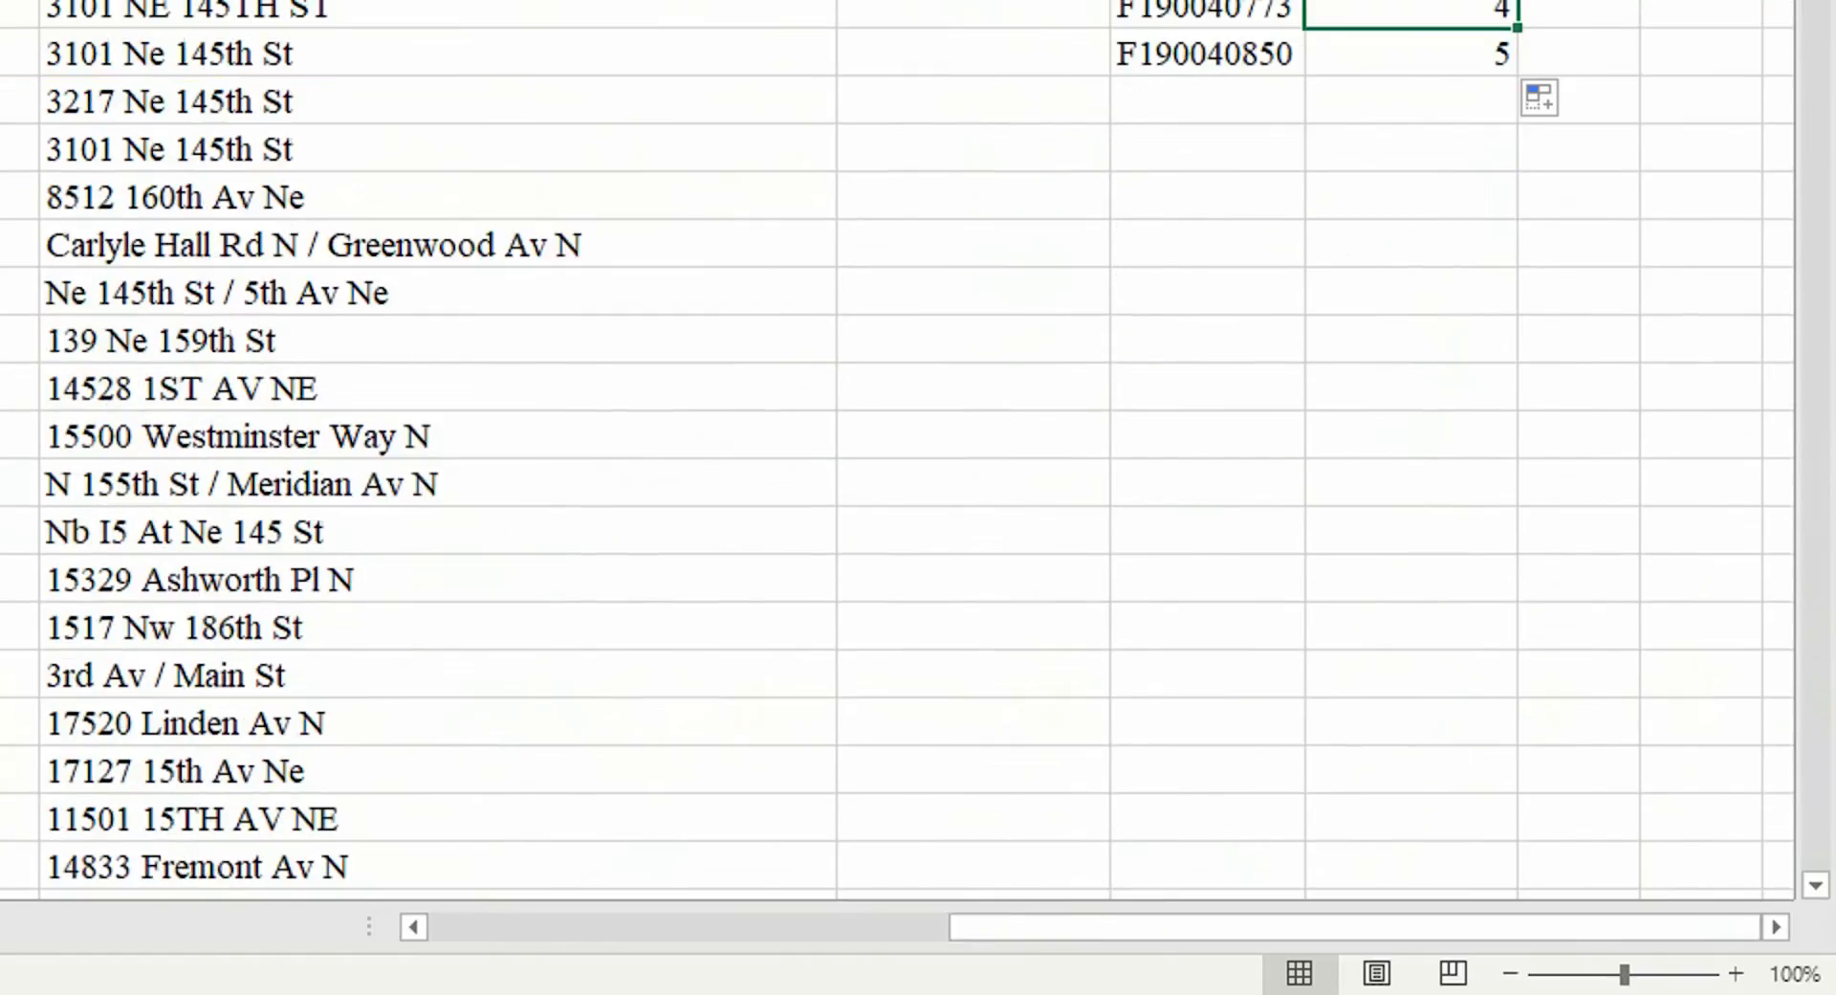
pyautogui.moveTo(1099, 926); pyautogui.dragTo(536, 926)
pyautogui.click(161, 205)
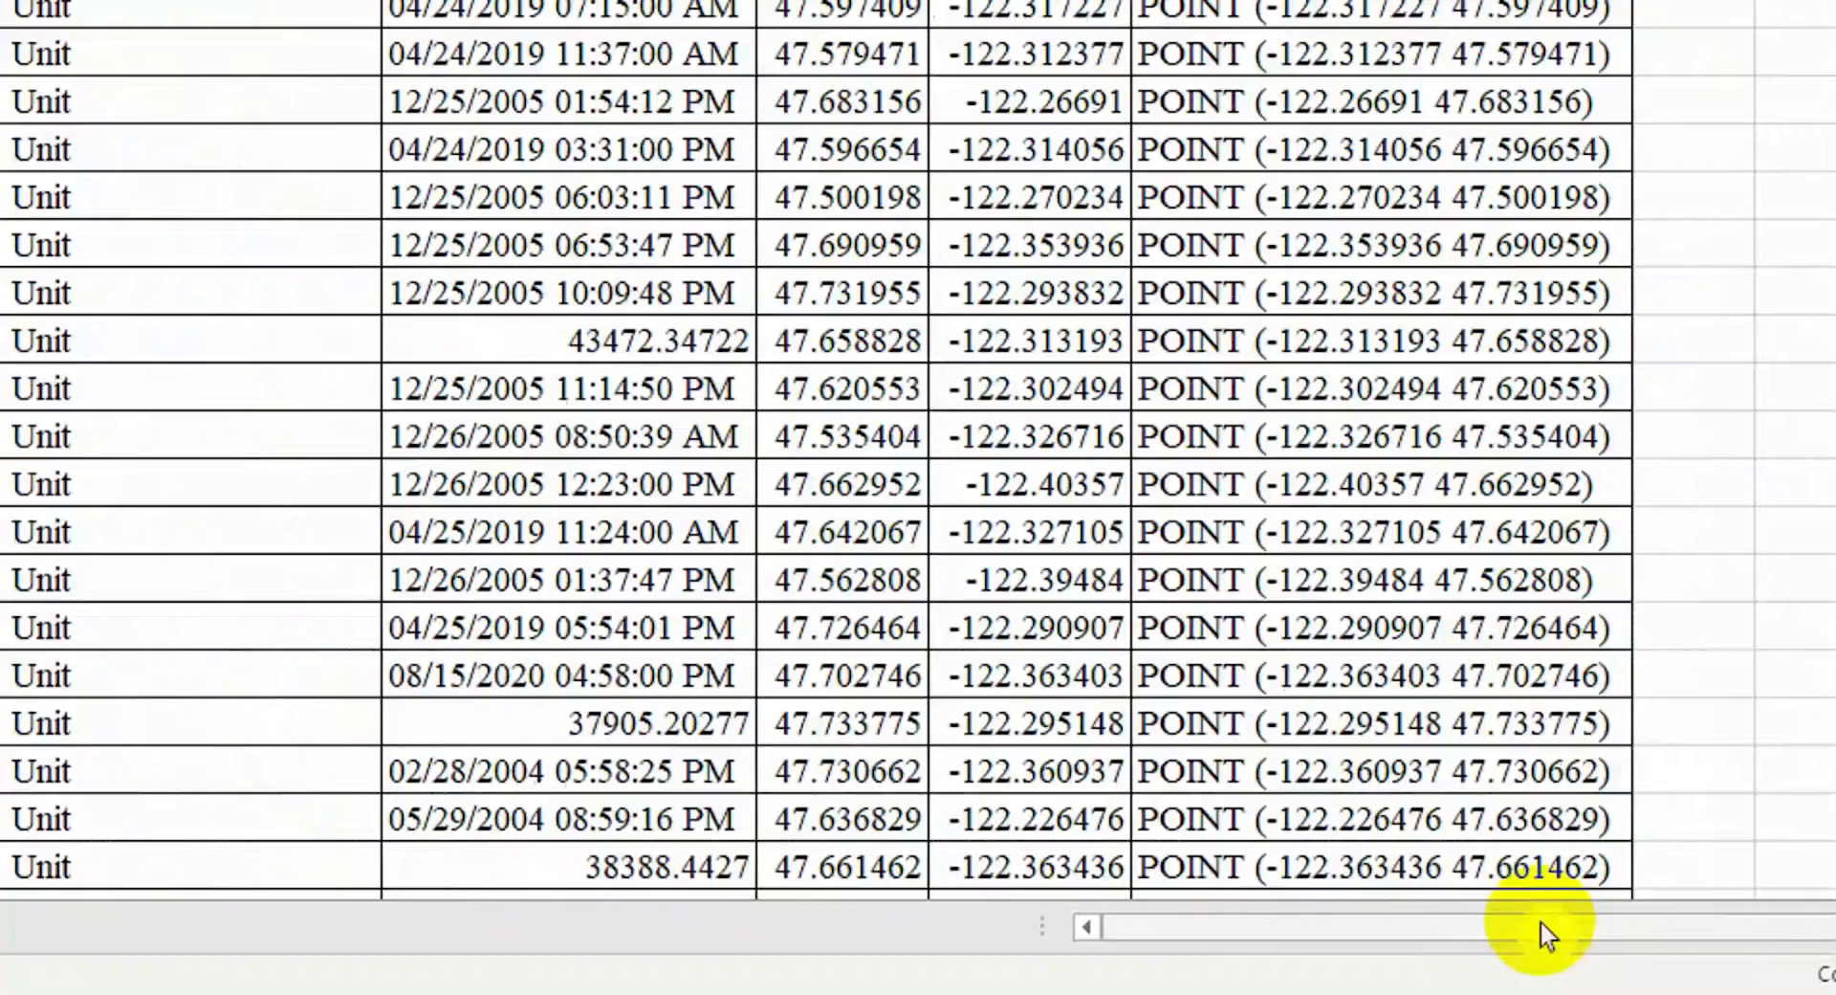
pyautogui.click(1546, 932)
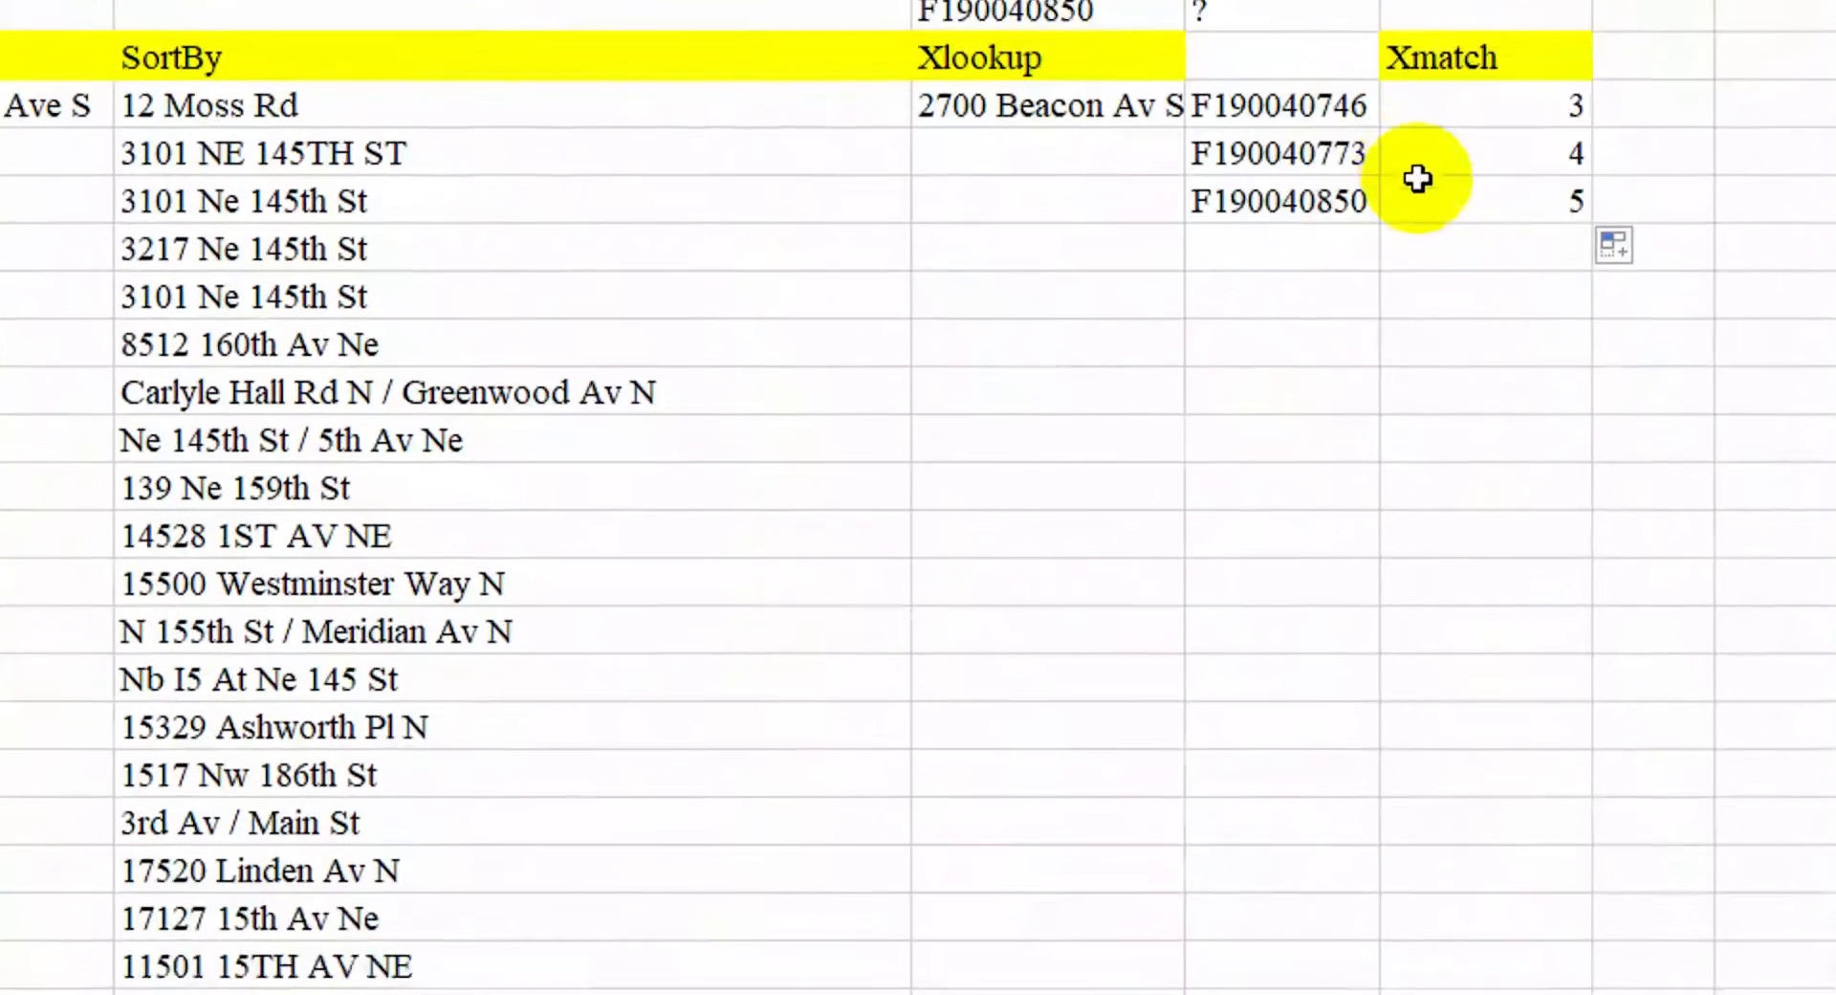
pyautogui.click(1249, 242)
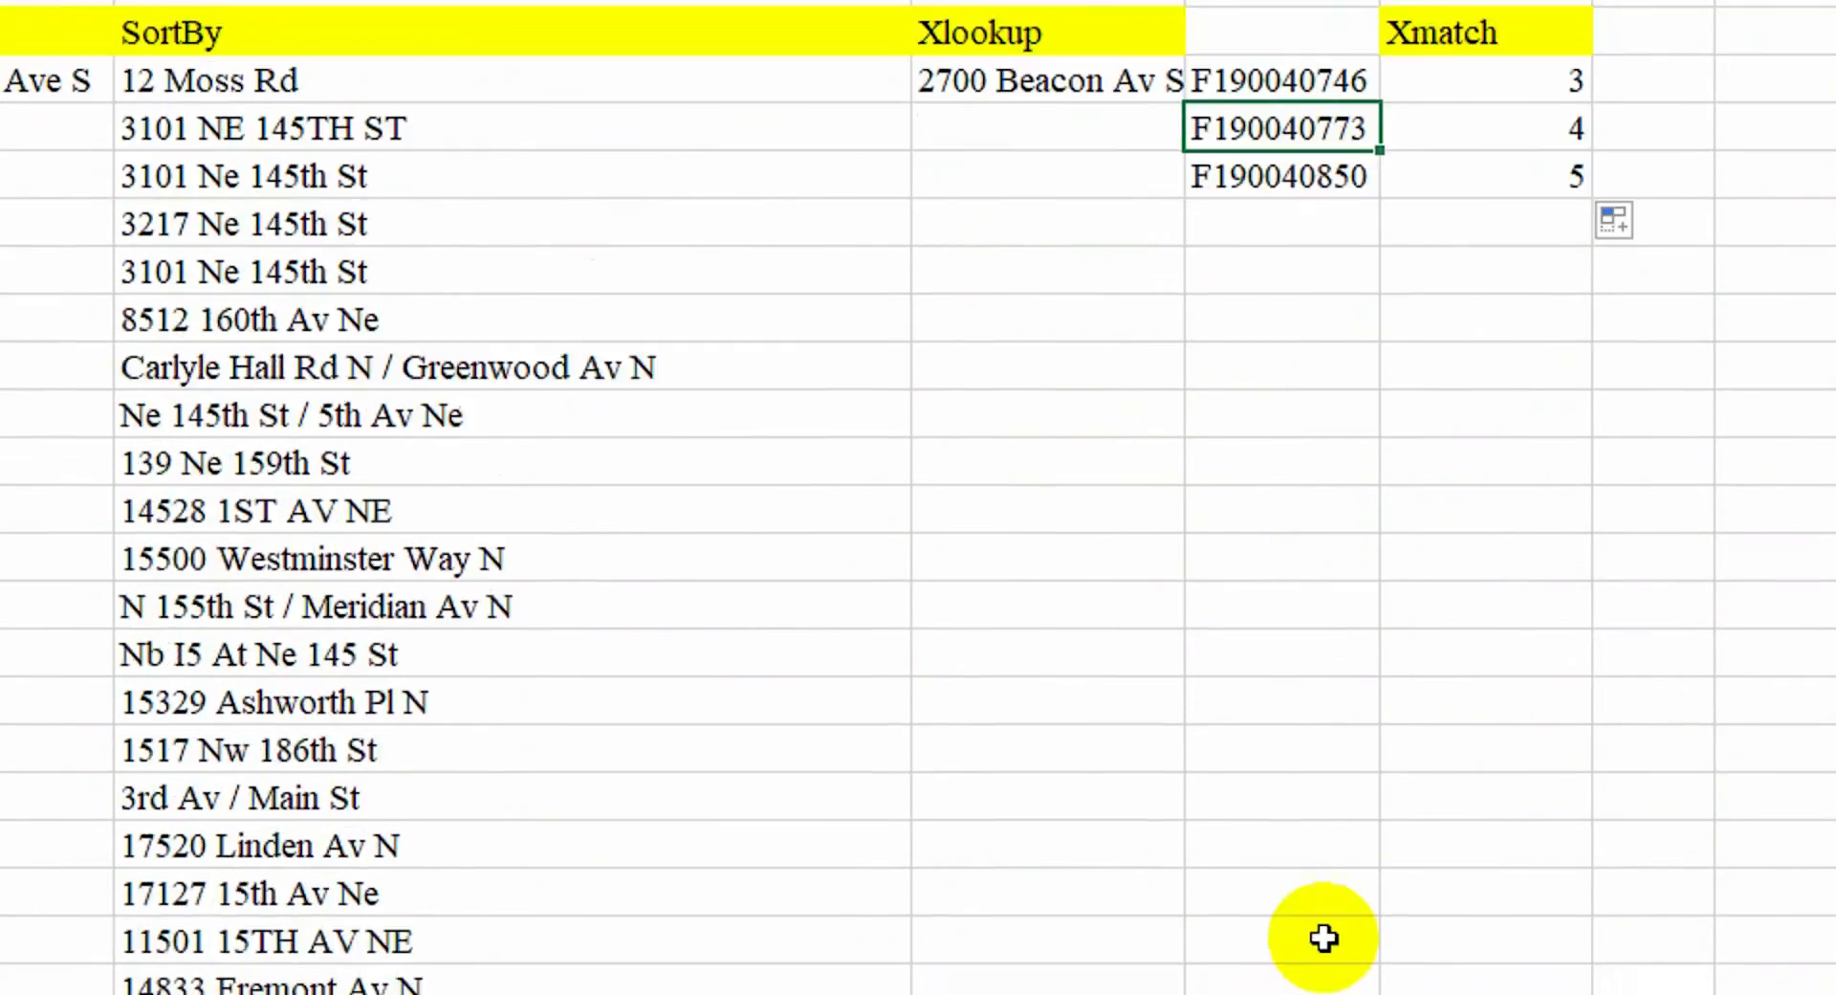
pyautogui.moveTo(1329, 927); pyautogui.dragTo(455, 927)
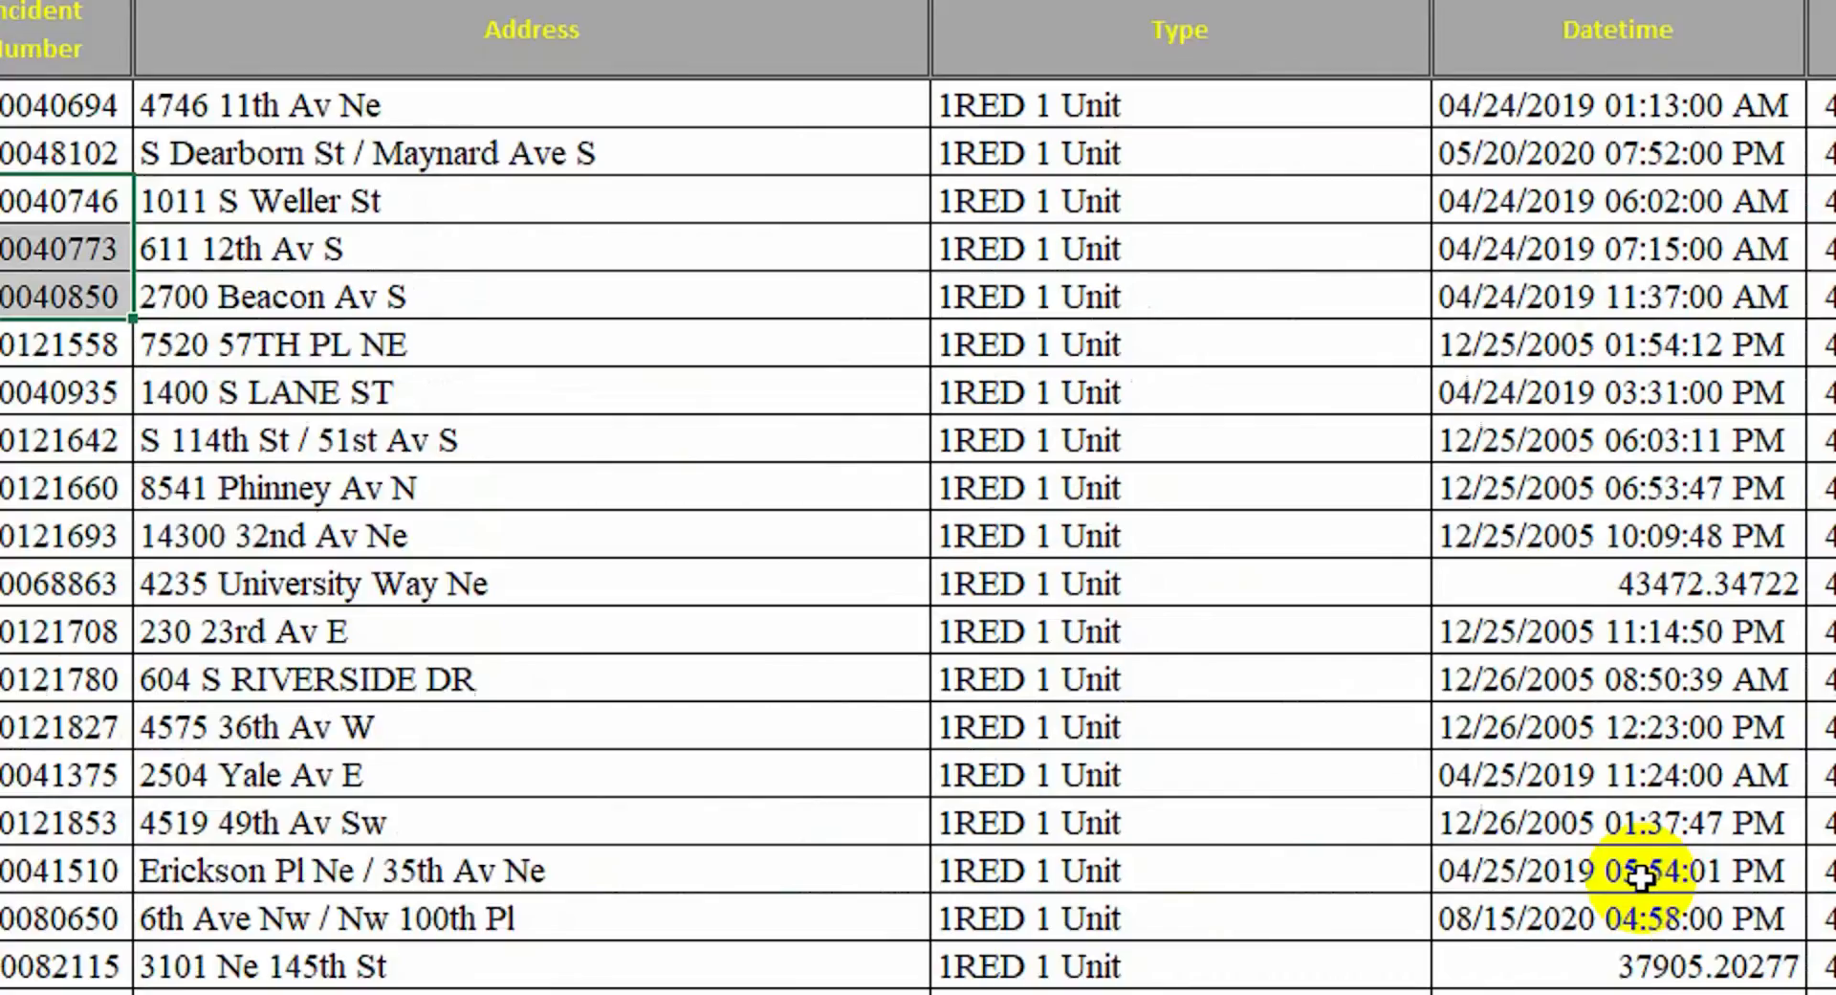
pyautogui.moveTo(1616, 929); pyautogui.dragTo(1812, 971)
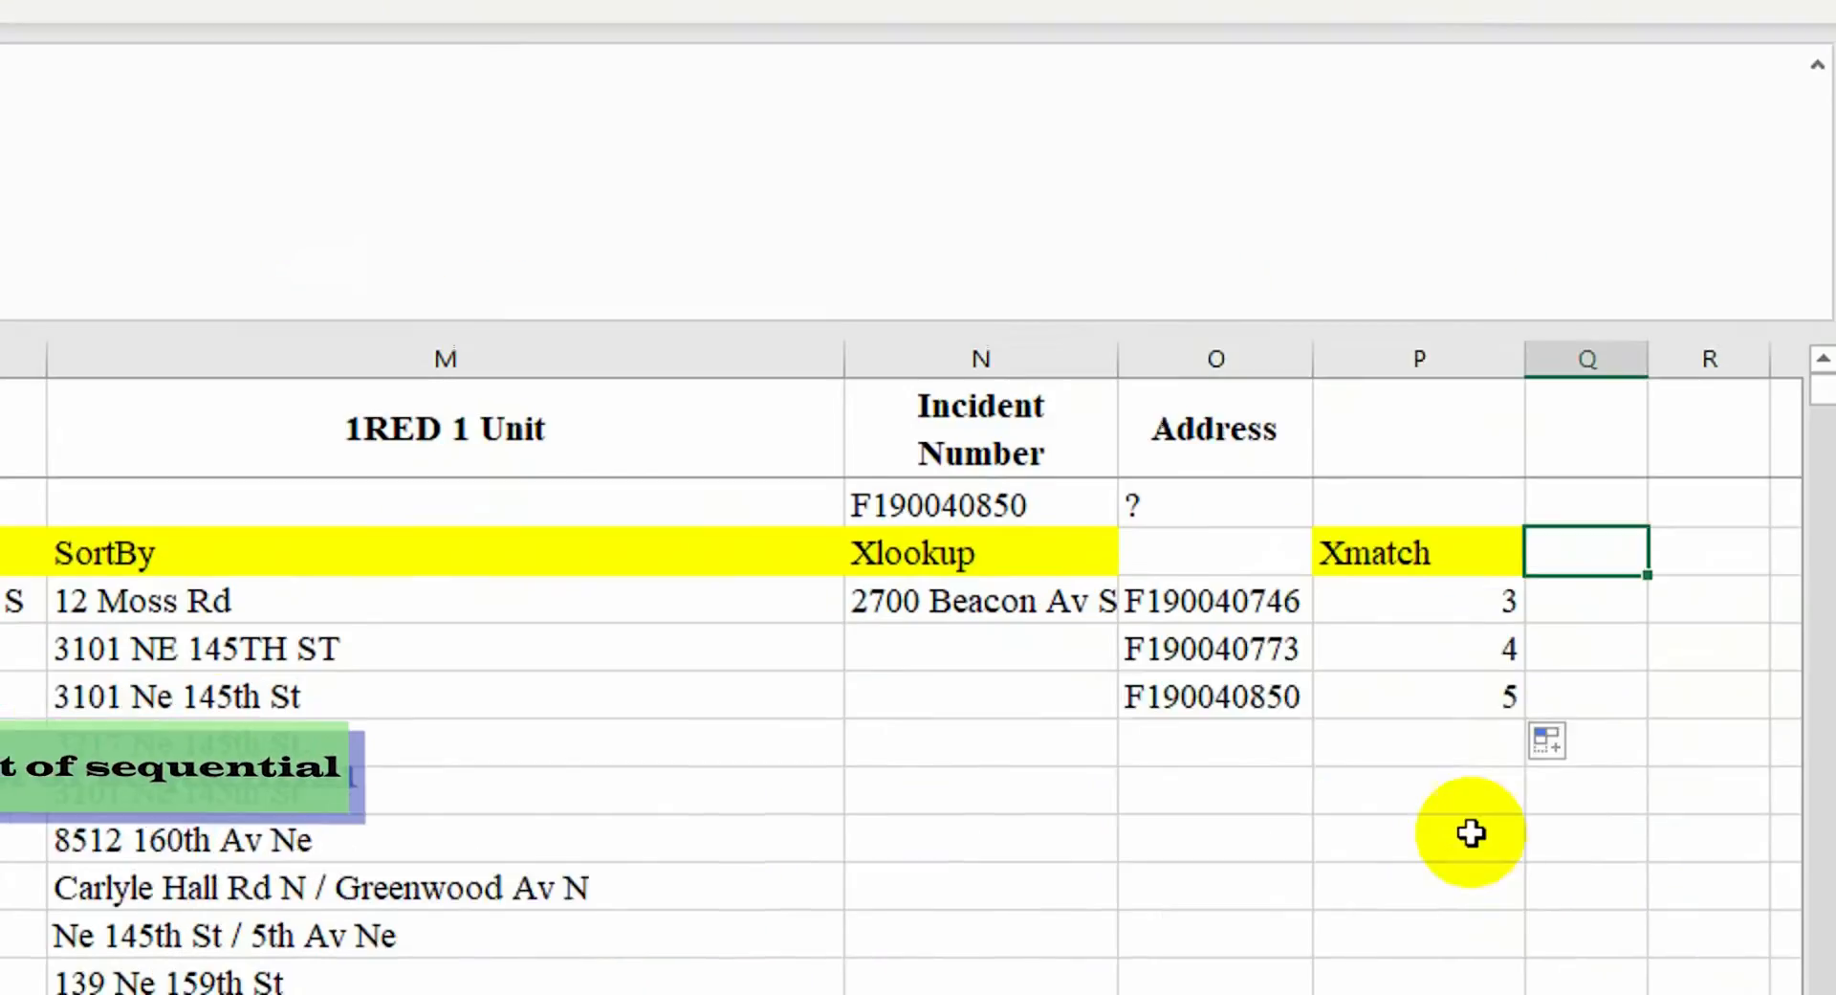
# Enter =SEQUENCE(10) under Sequence, then change it to =SEQUENCE(15) to list 1 to 15
pyautogui.click(1471, 832)
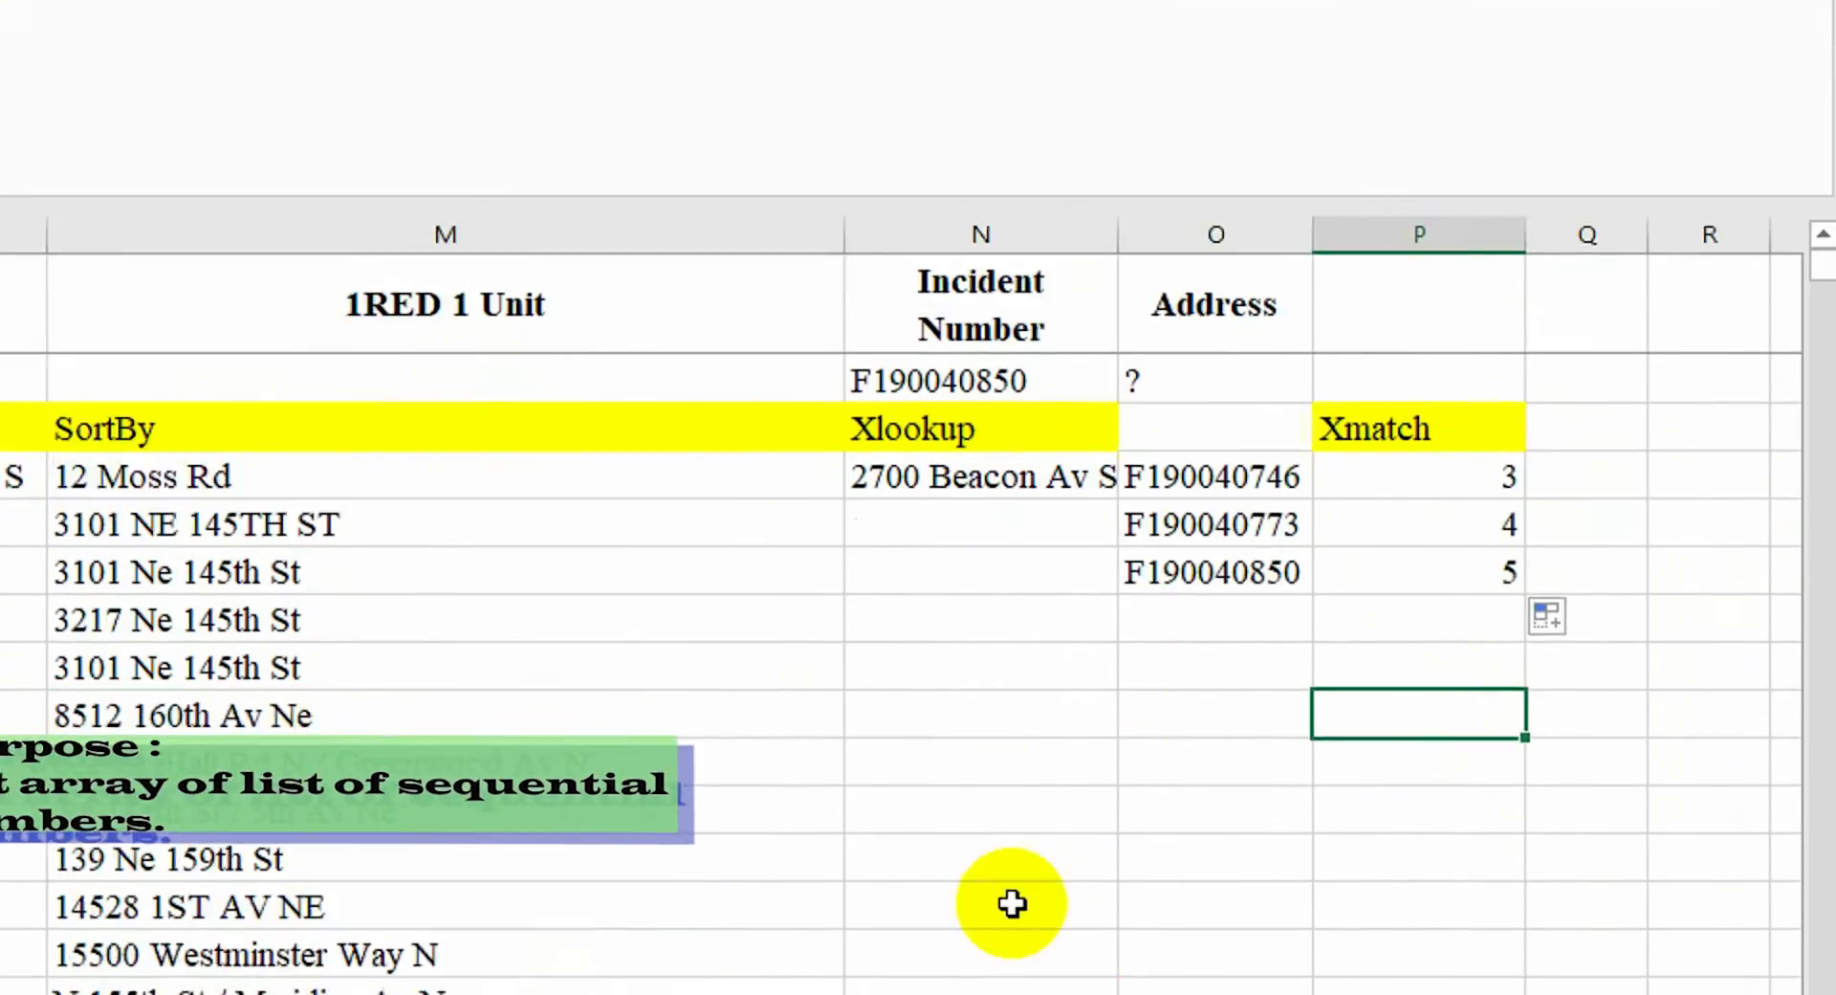
pyautogui.click(1590, 557)
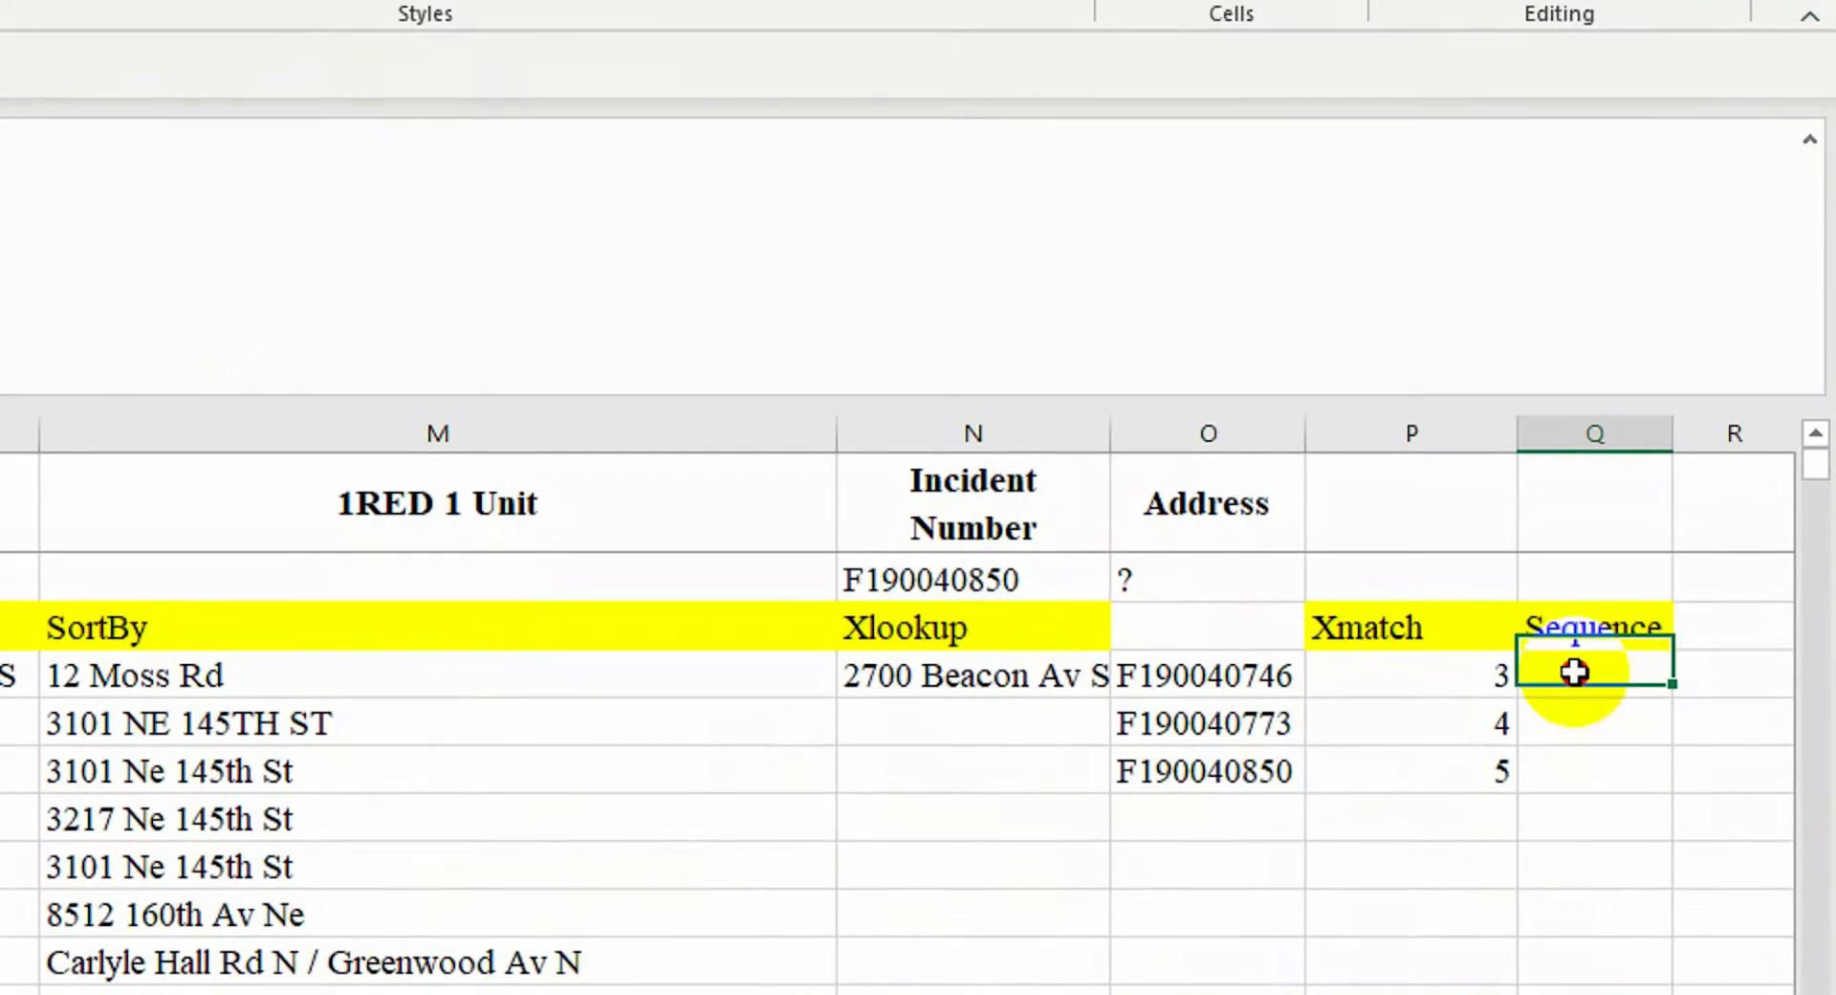
pyautogui.write('=seq')
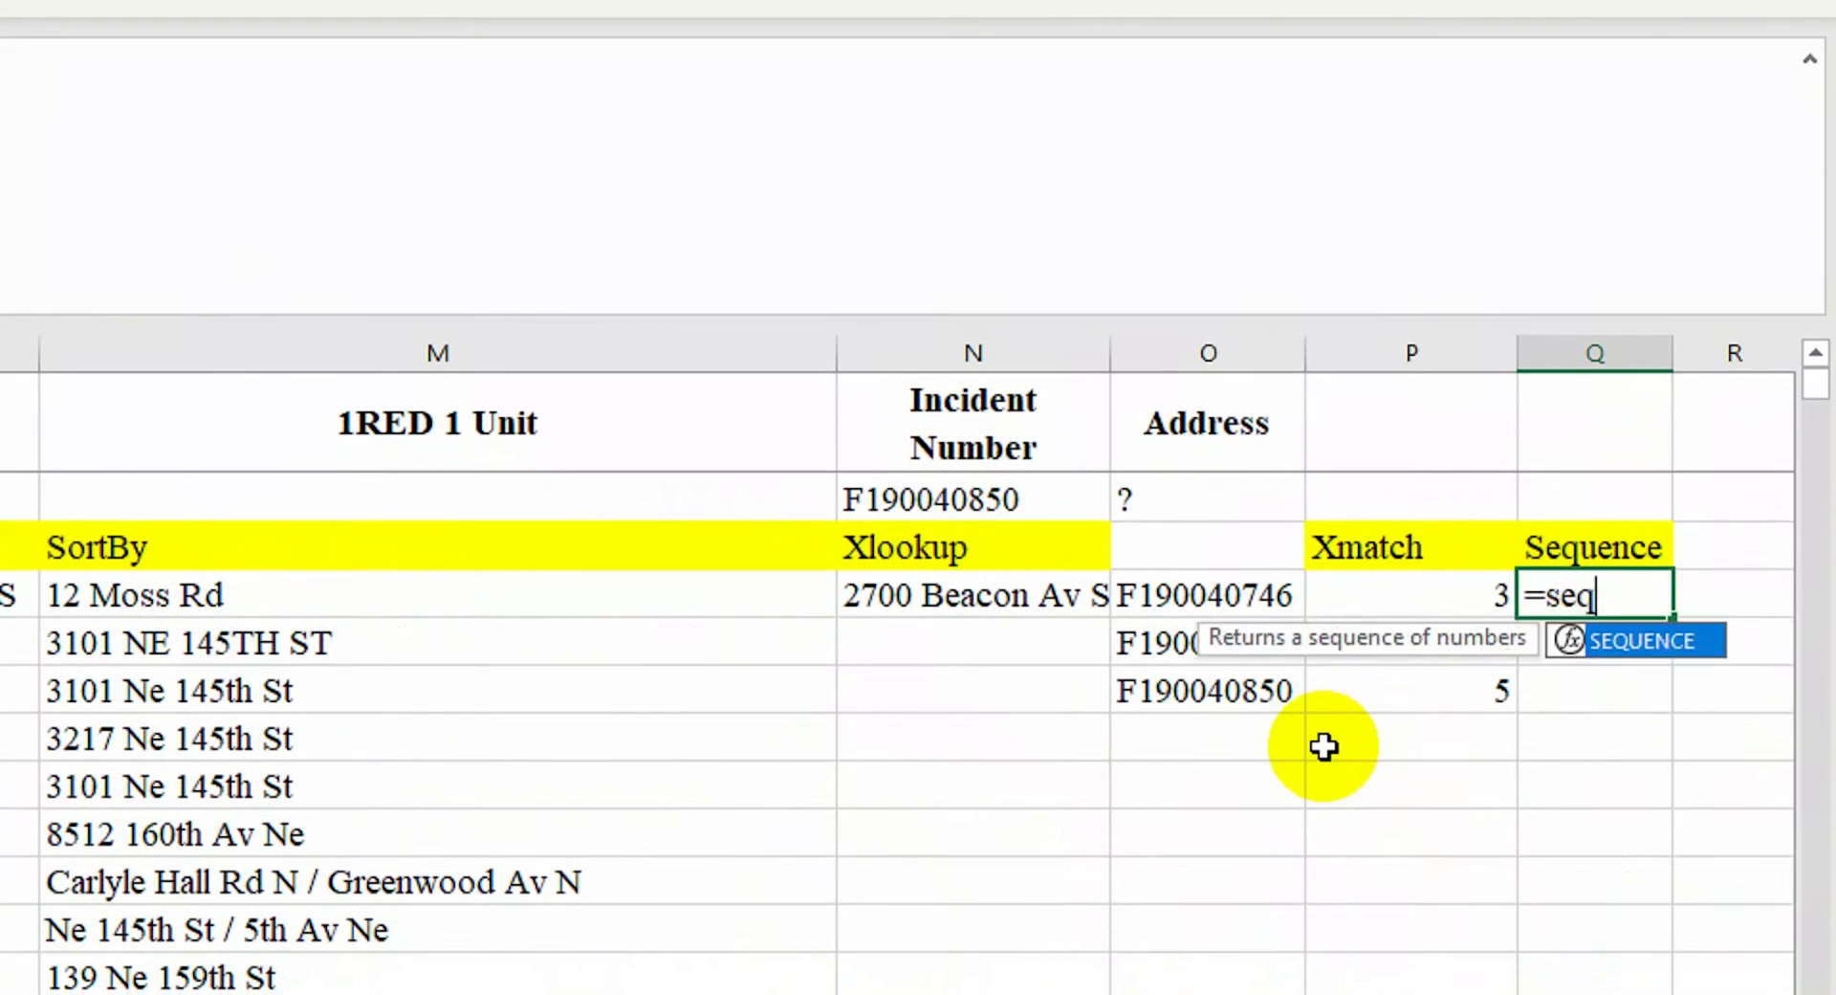
pyautogui.press('Return')
pyautogui.click(1606, 549)
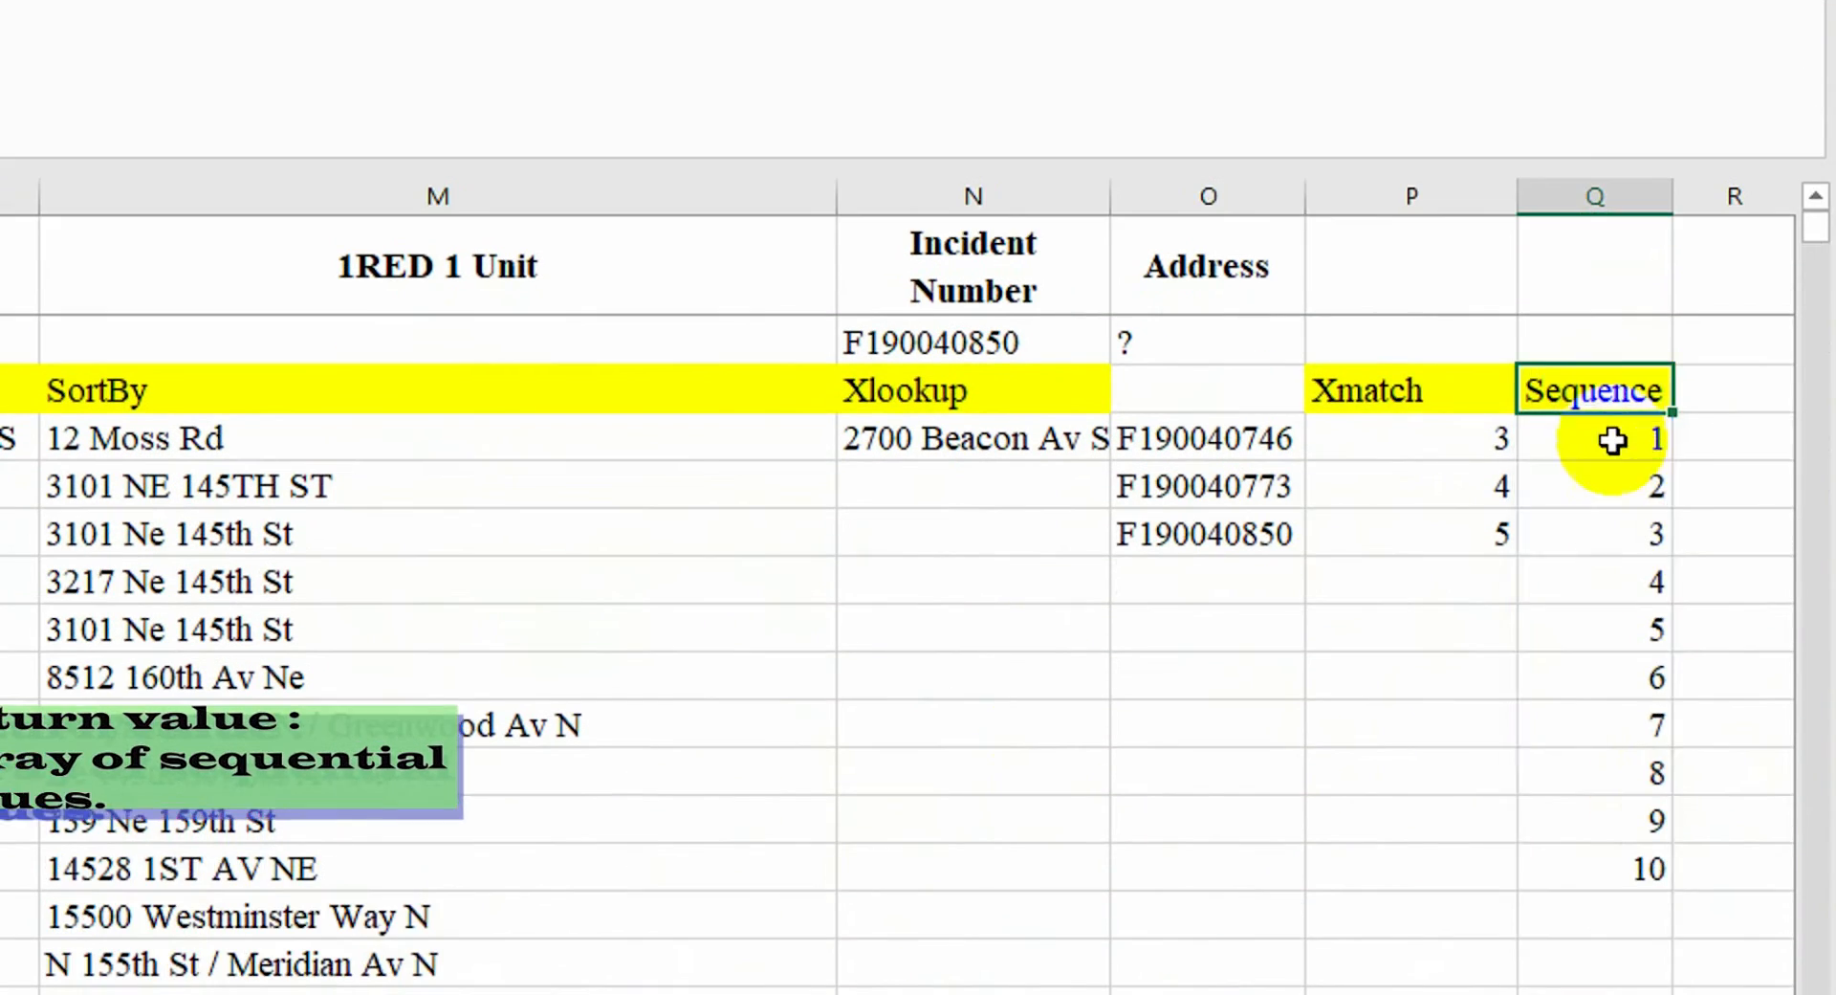
pyautogui.click(1611, 595)
pyautogui.click(357, 199)
pyautogui.write('5')
pyautogui.press('Return')
# Add bold centred Start Date and End Date labels in column Q using Format Painter
pyautogui.click(1637, 251)
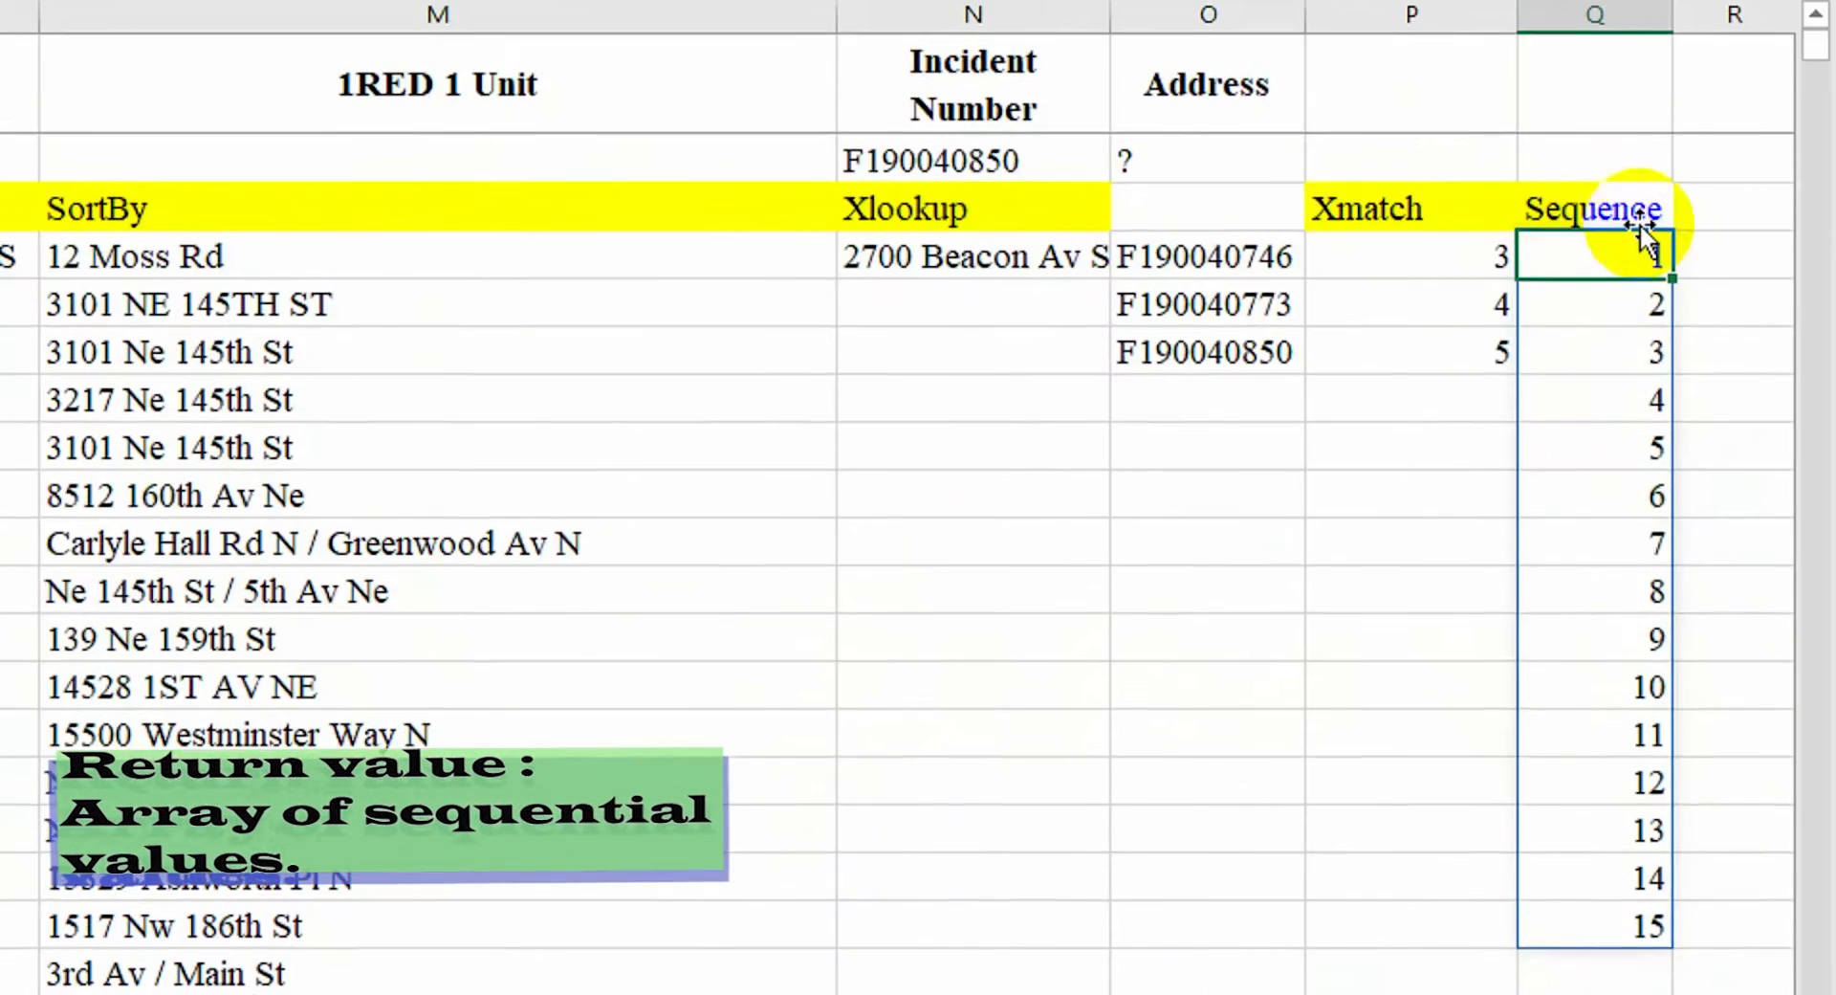
pyautogui.click(1731, 212)
pyautogui.click(1406, 214)
pyautogui.click(1026, 212)
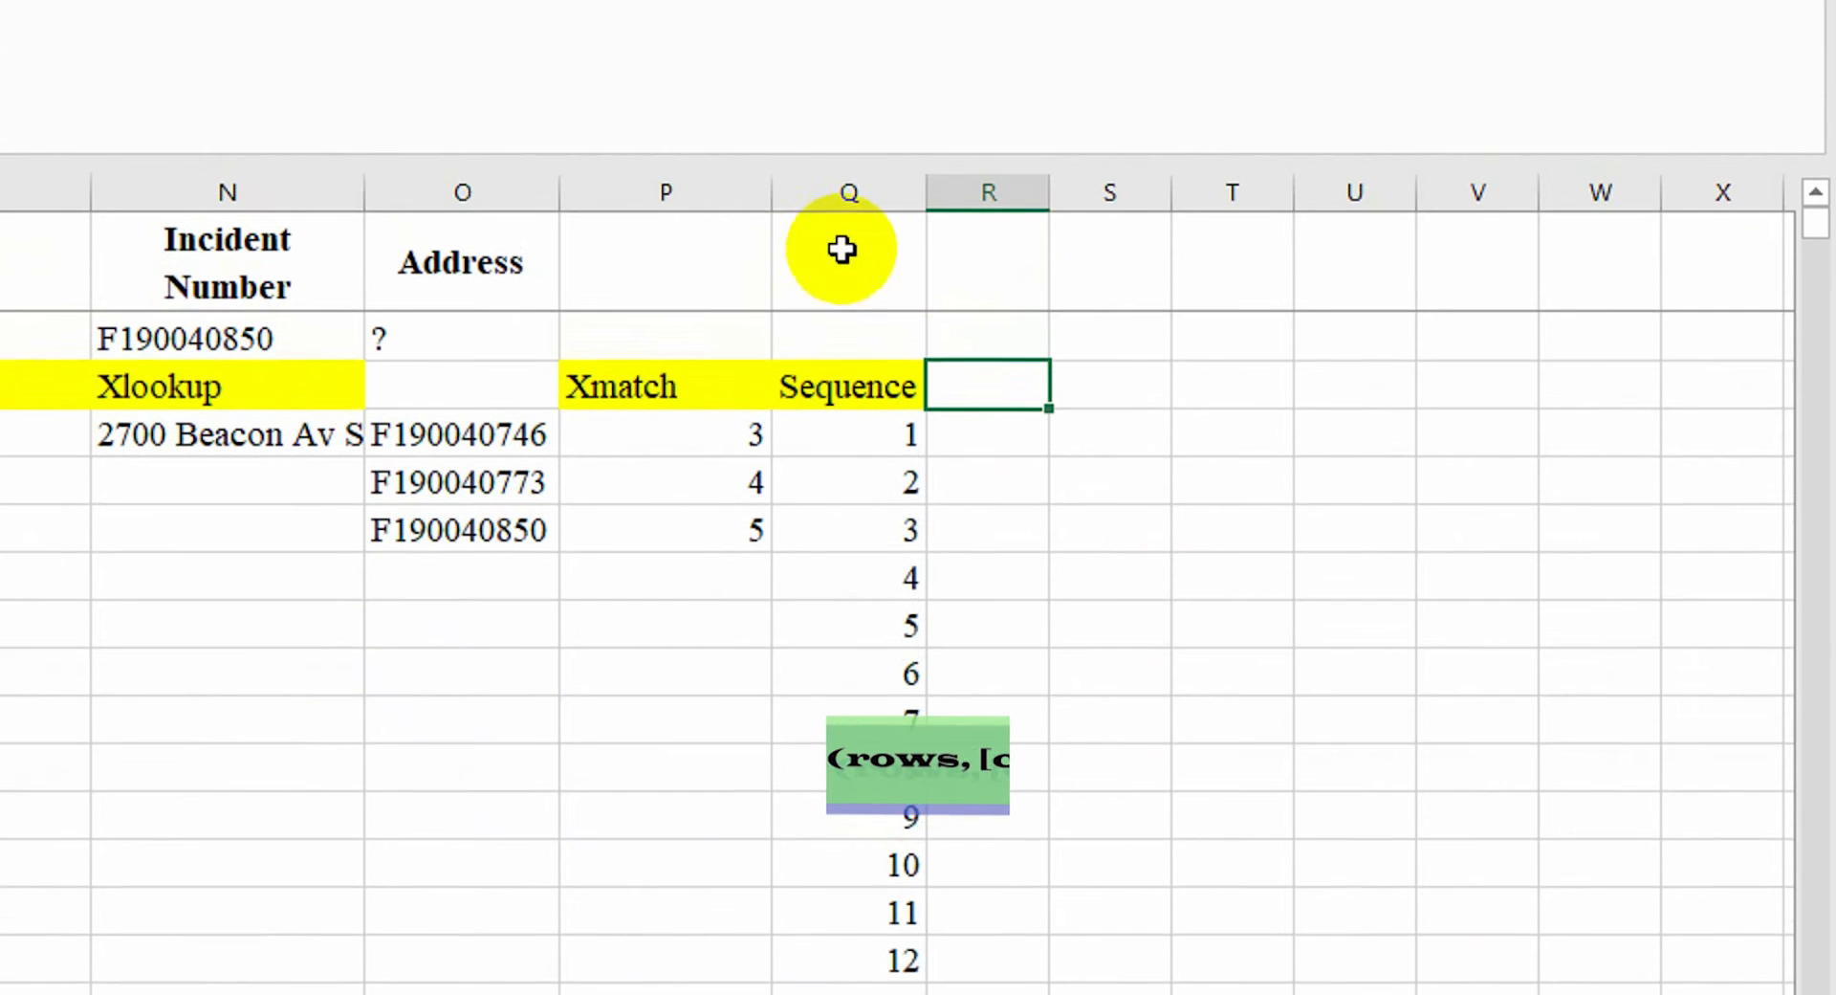
pyautogui.click(867, 81)
pyautogui.write('Start Date')
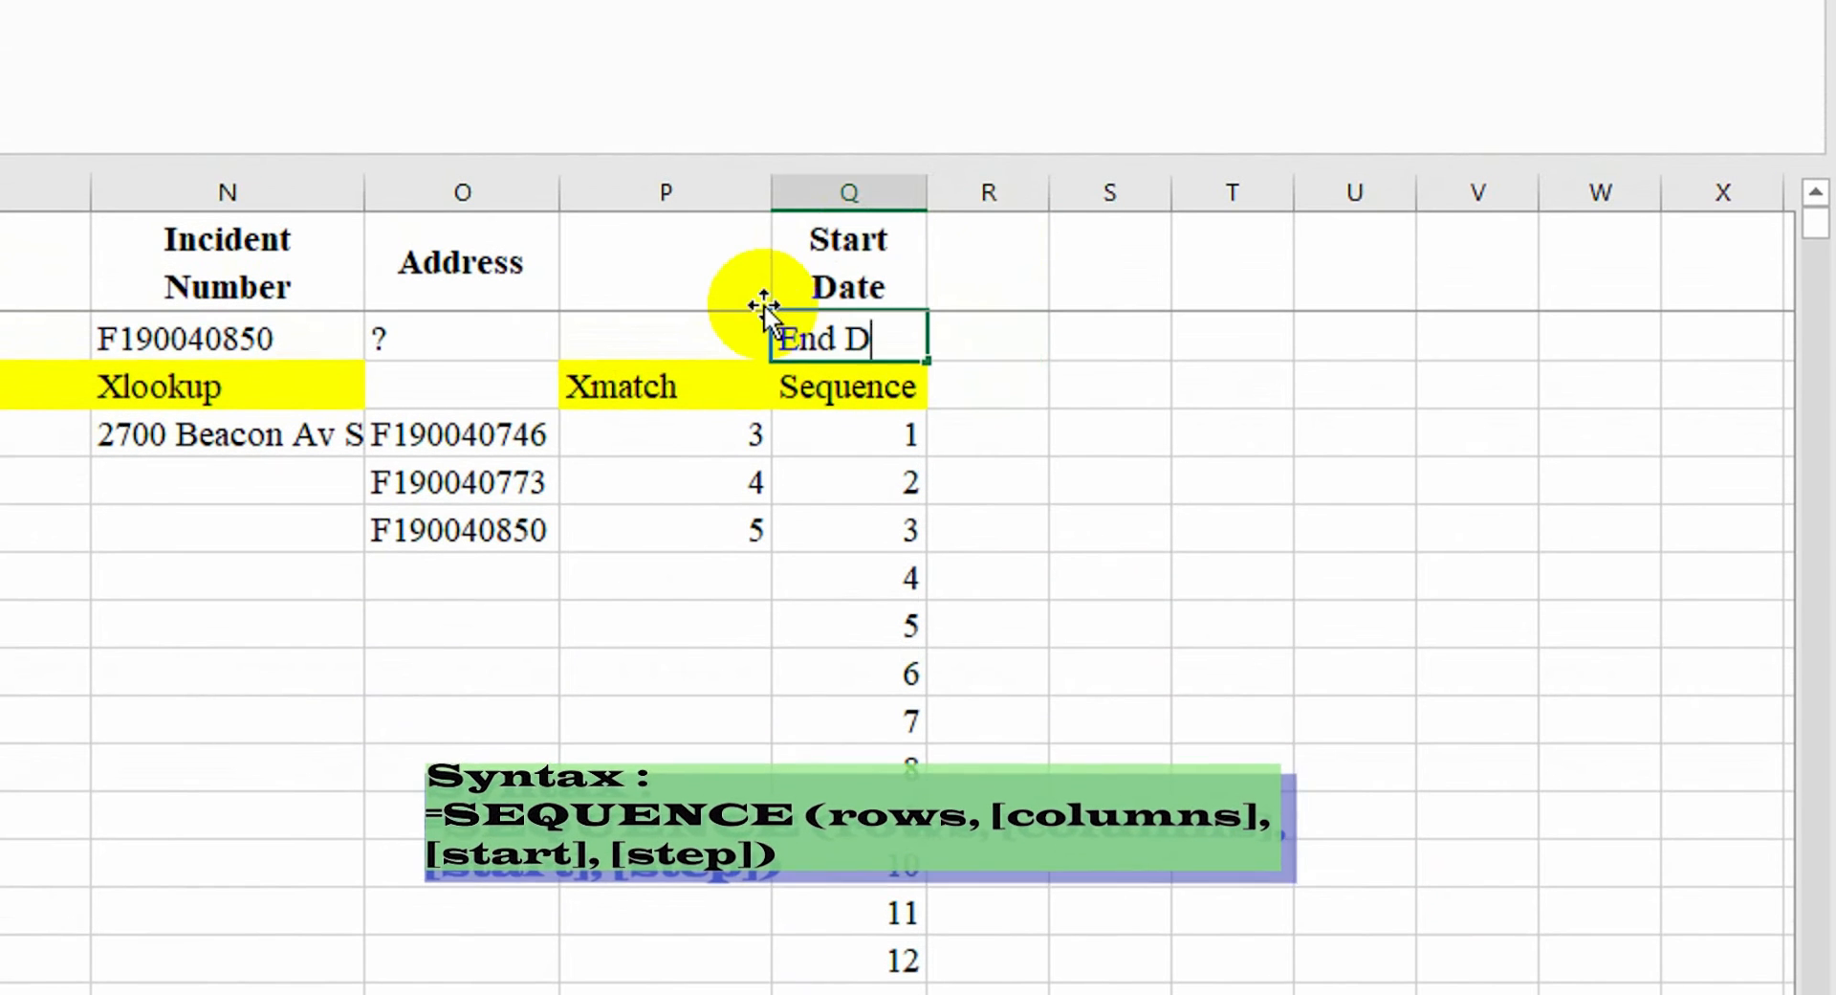
pyautogui.click(842, 279)
pyautogui.click(134, 124)
pyautogui.click(849, 338)
# Enter the start date 17-10-2021 and the end date 25-10-2021
pyautogui.click(1009, 268)
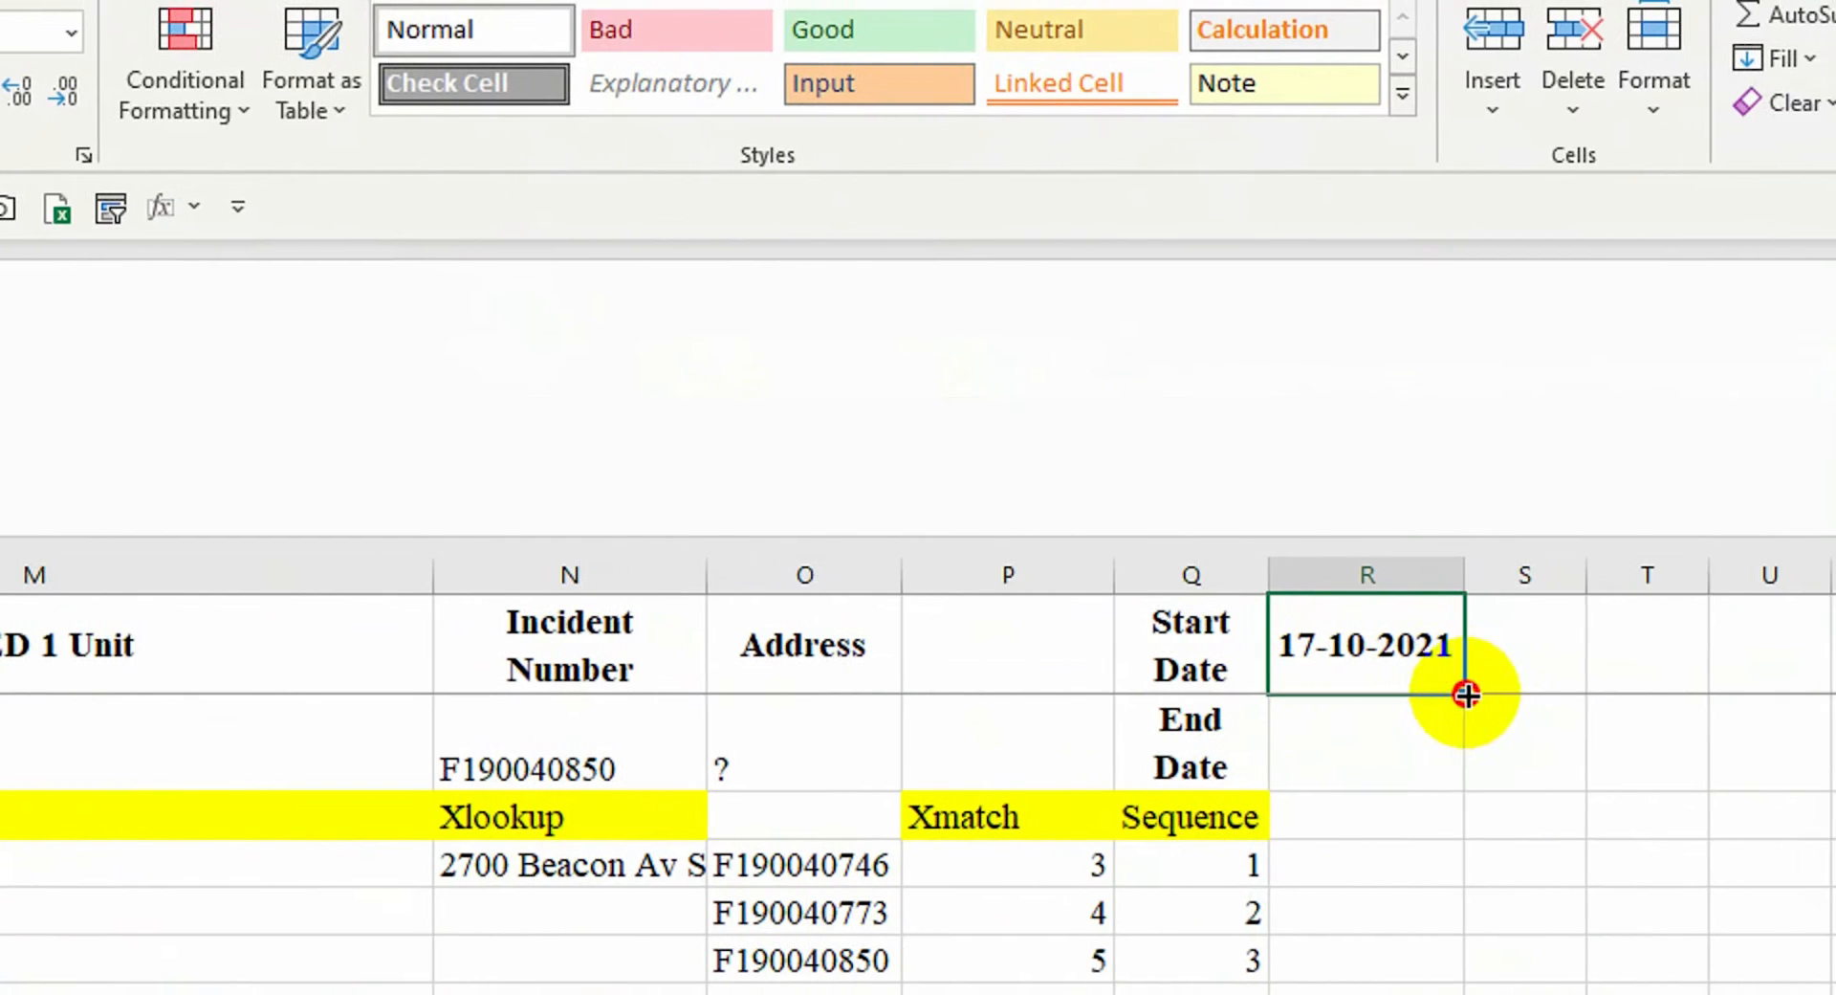
pyautogui.moveTo(1466, 695); pyautogui.dragTo(1361, 794)
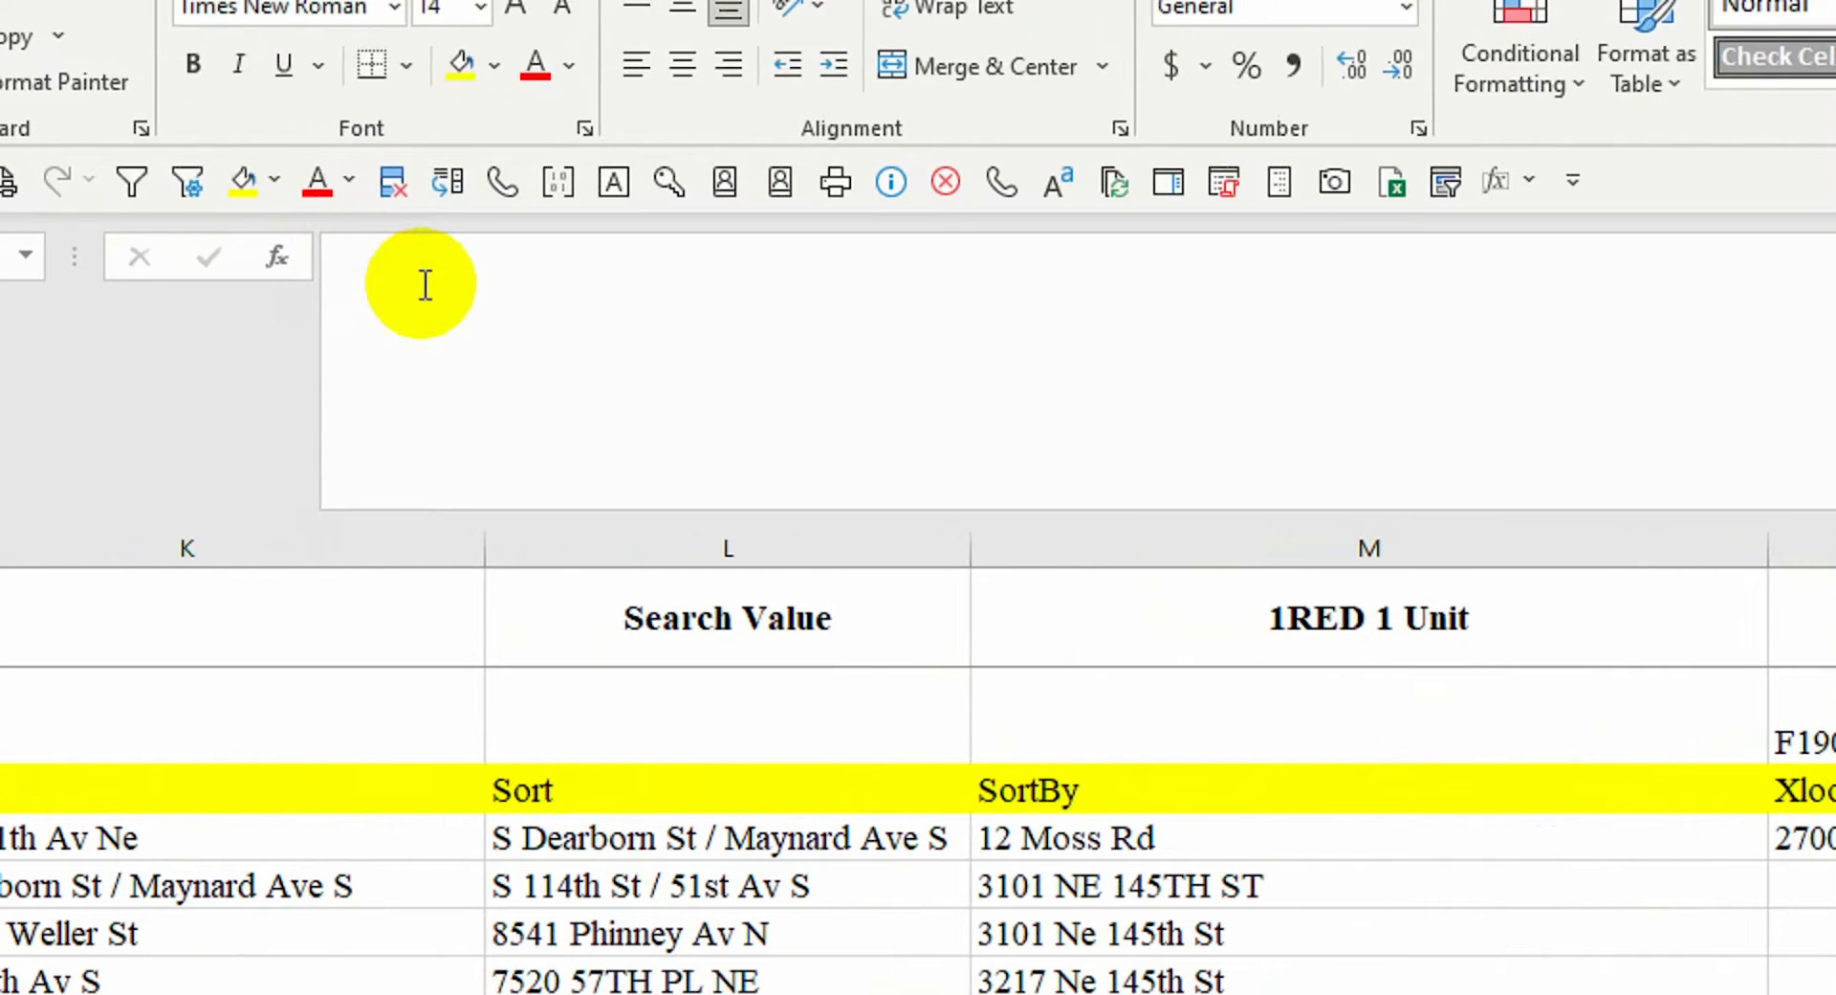
pyautogui.click(1492, 606)
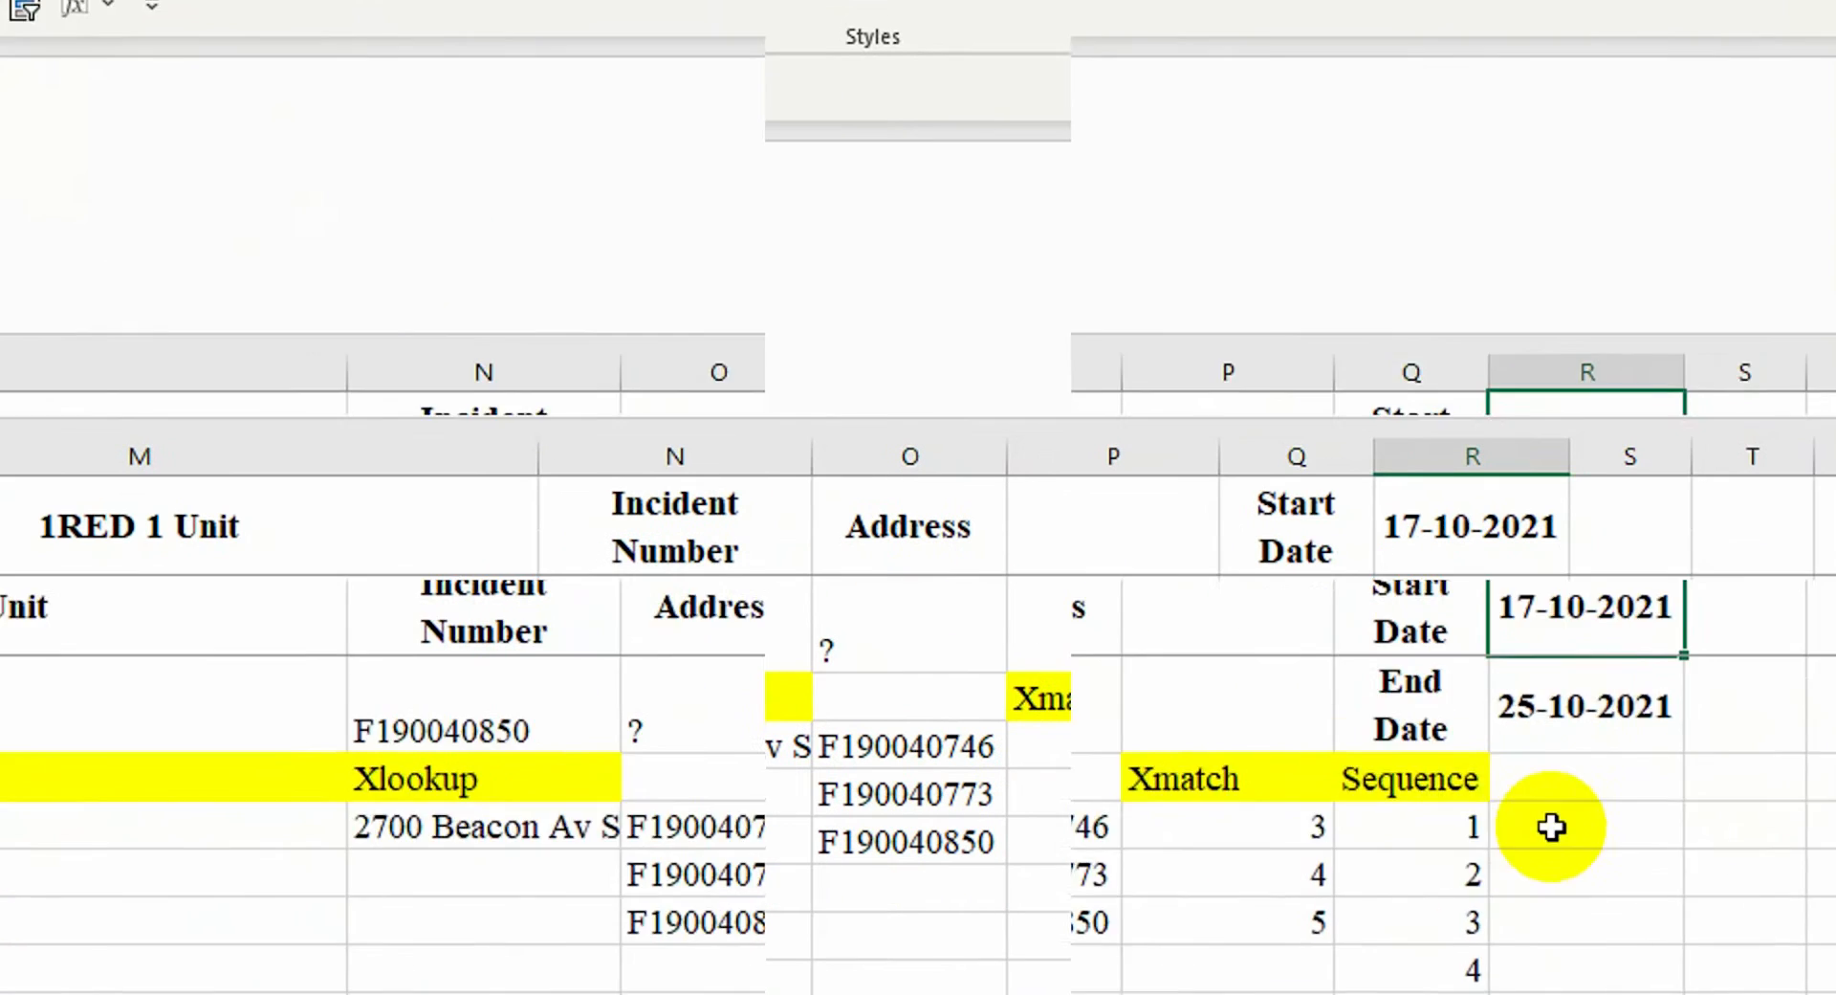
# Enter =SEQUENCE(R2-R1,,R1) beside number 1 and format the results as Short Date
pyautogui.click(1722, 910)
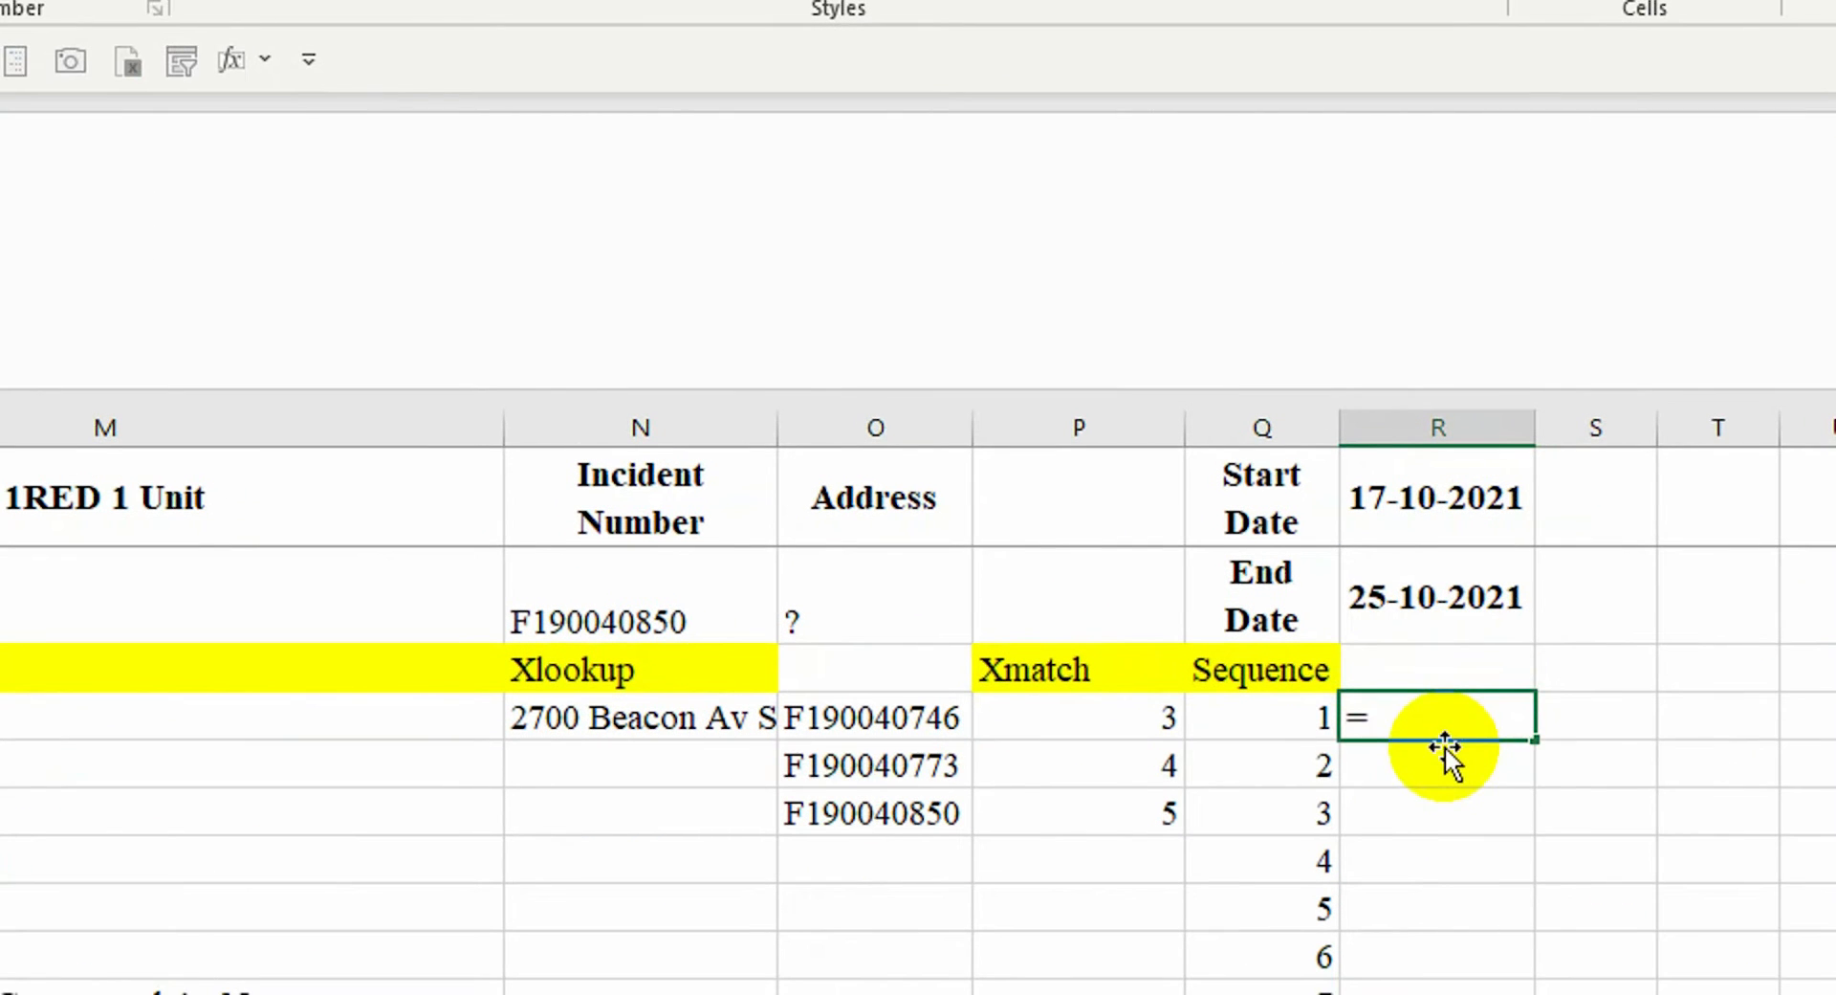
pyautogui.write('q')
pyautogui.press('Tab')
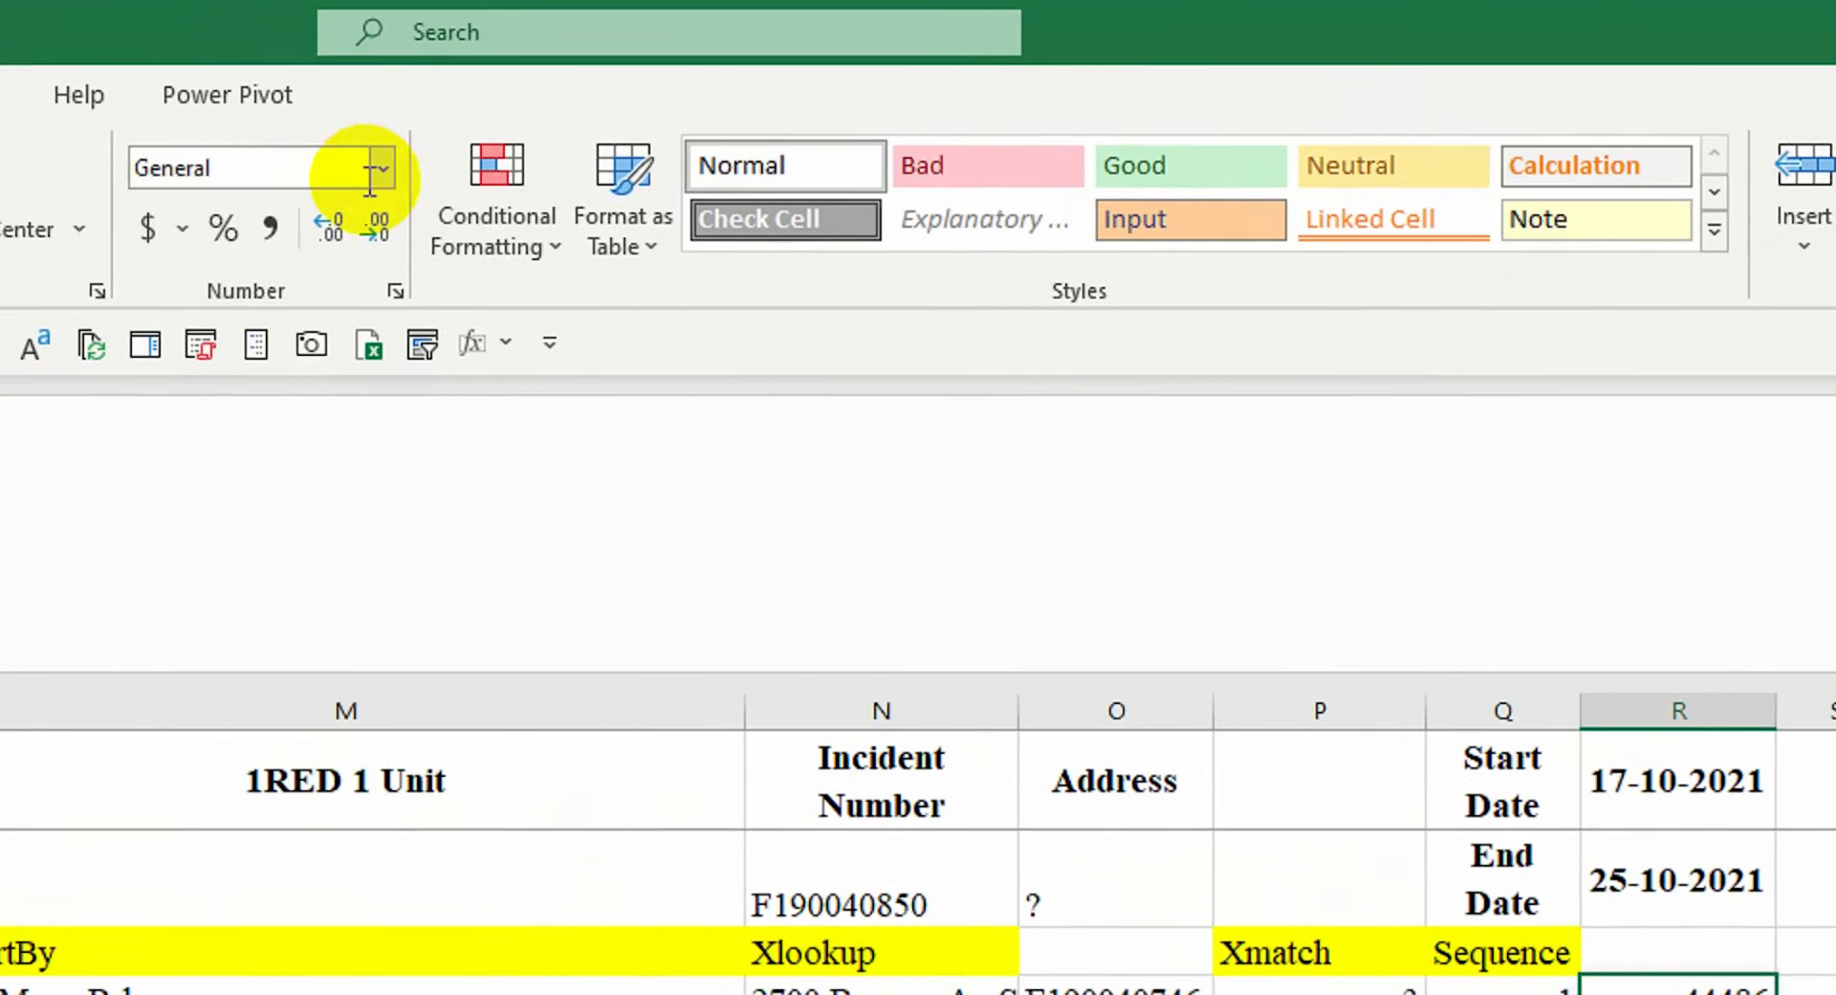
pyautogui.click(378, 172)
pyautogui.click(315, 620)
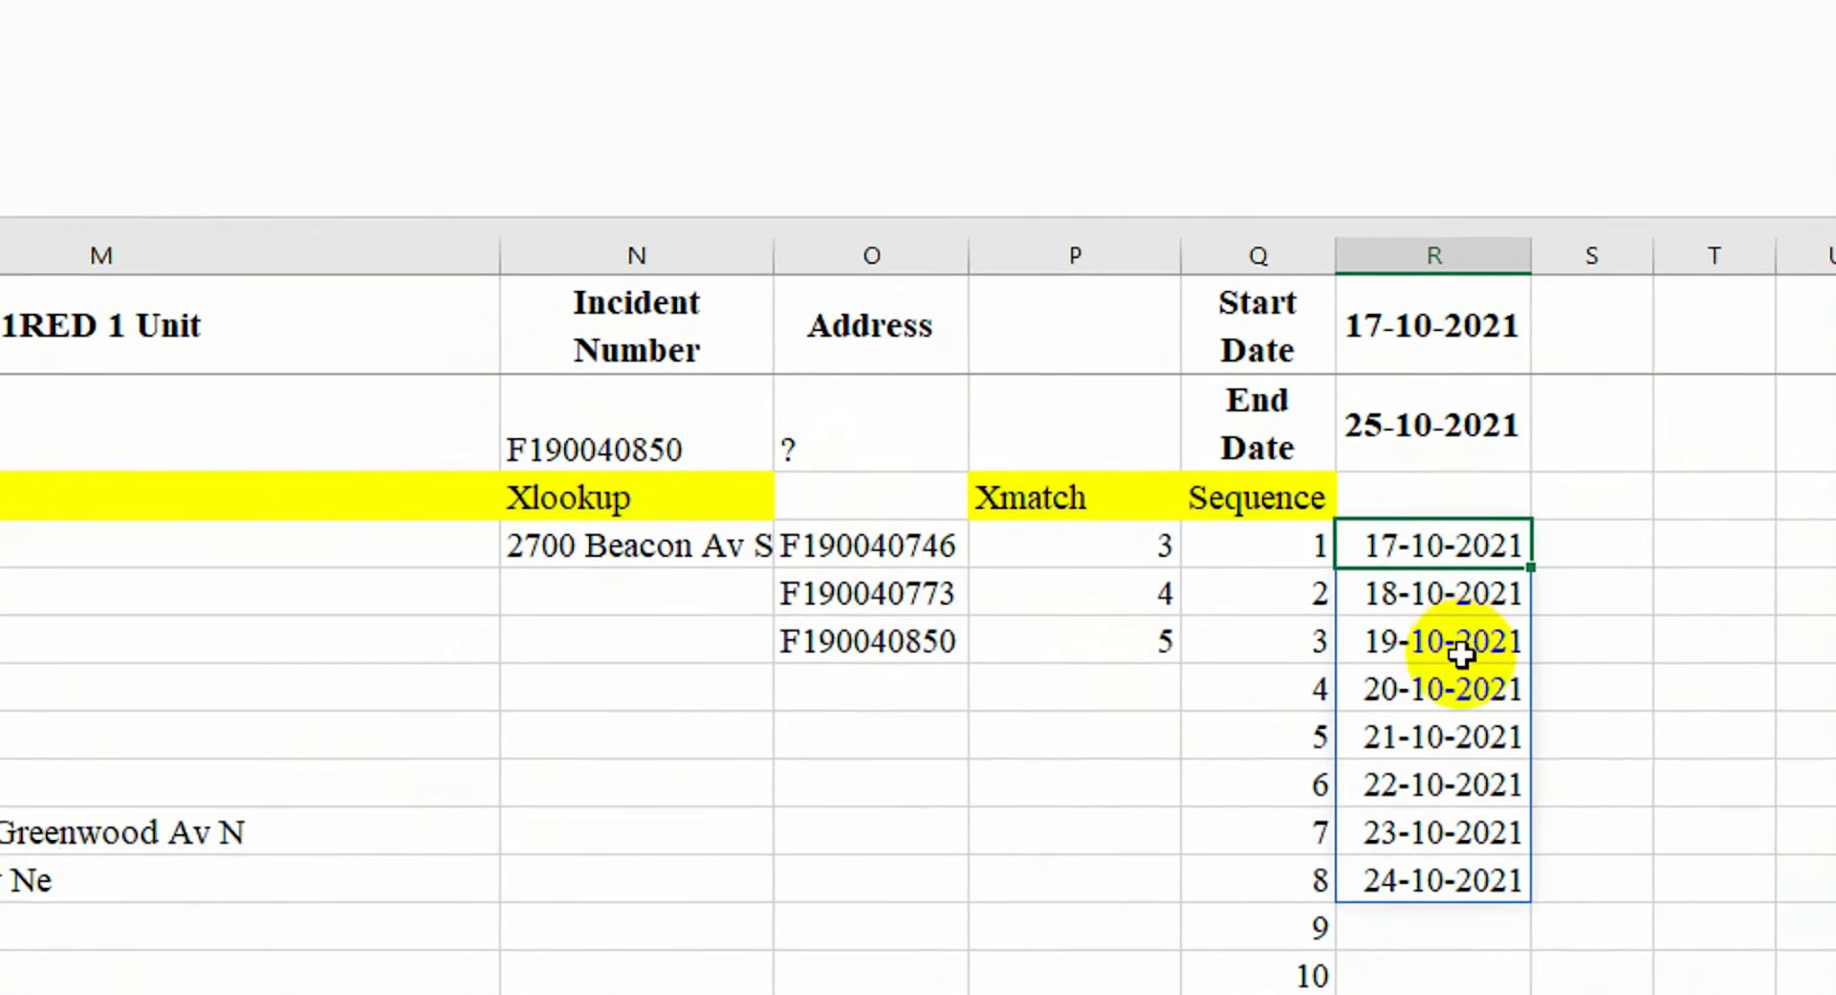
# Enter =R2-R1 to get the 8-day span and label it days
pyautogui.click(1461, 545)
pyautogui.write('=')
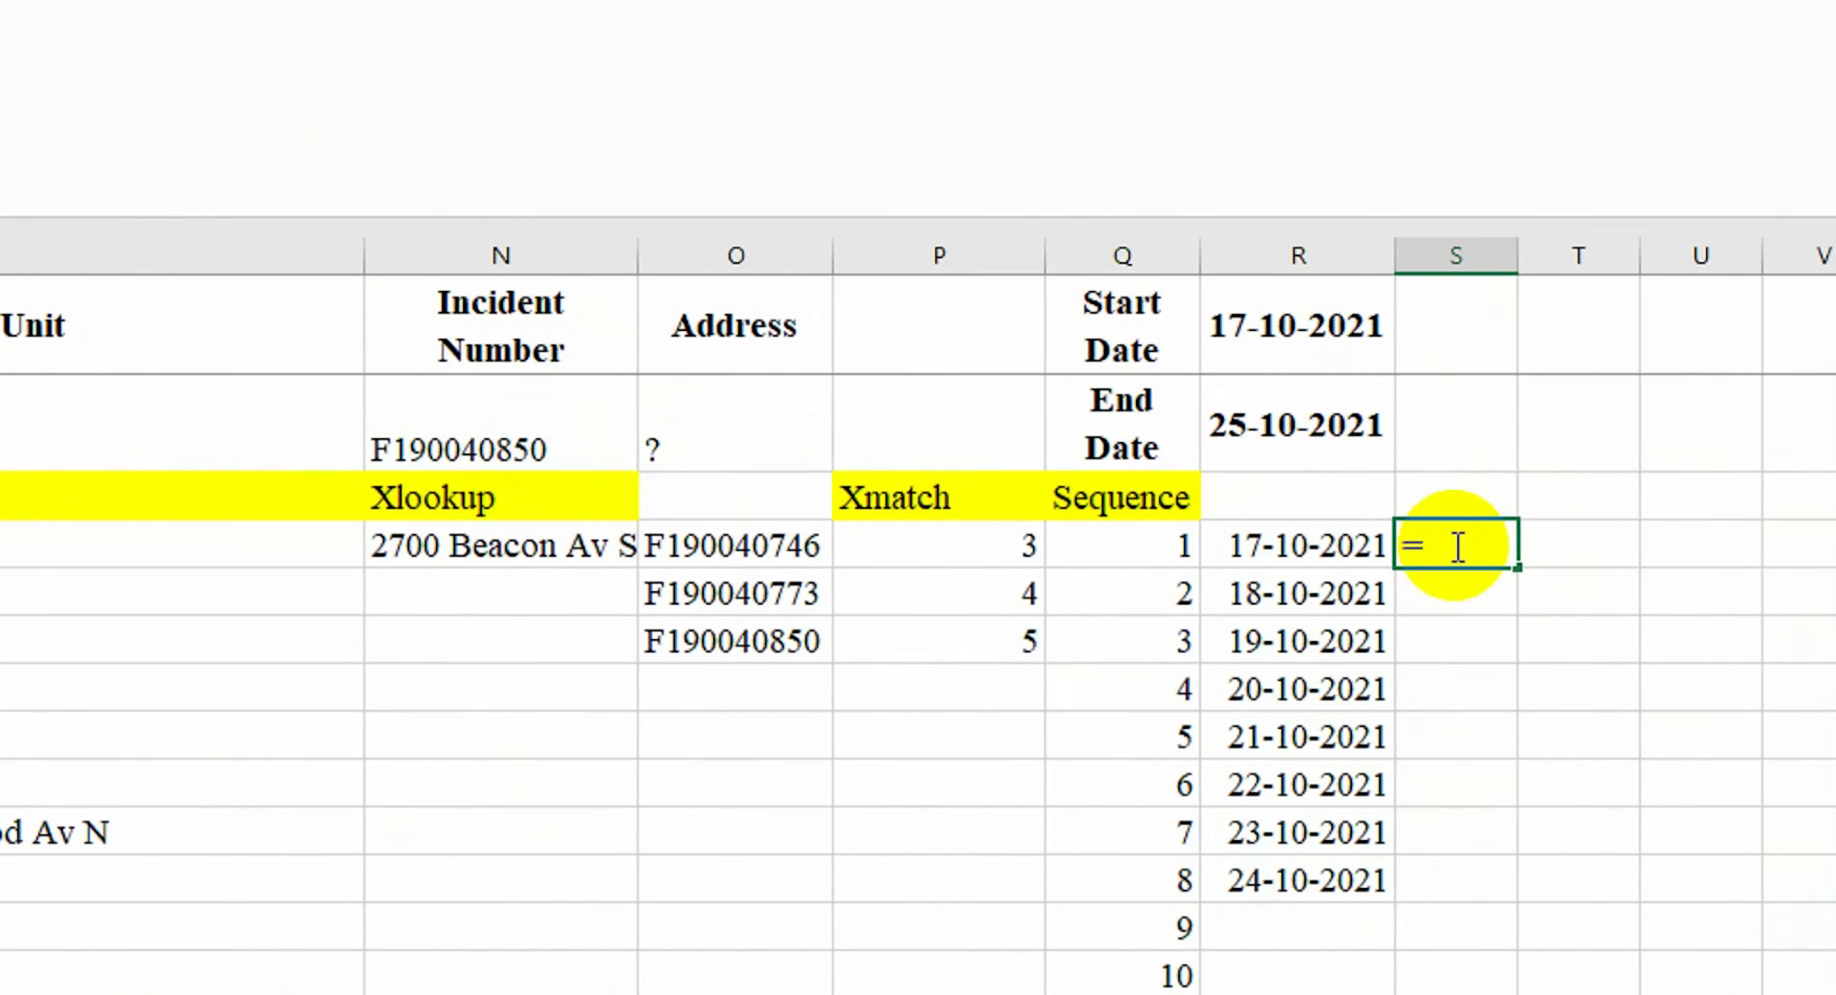
pyautogui.press('Return')
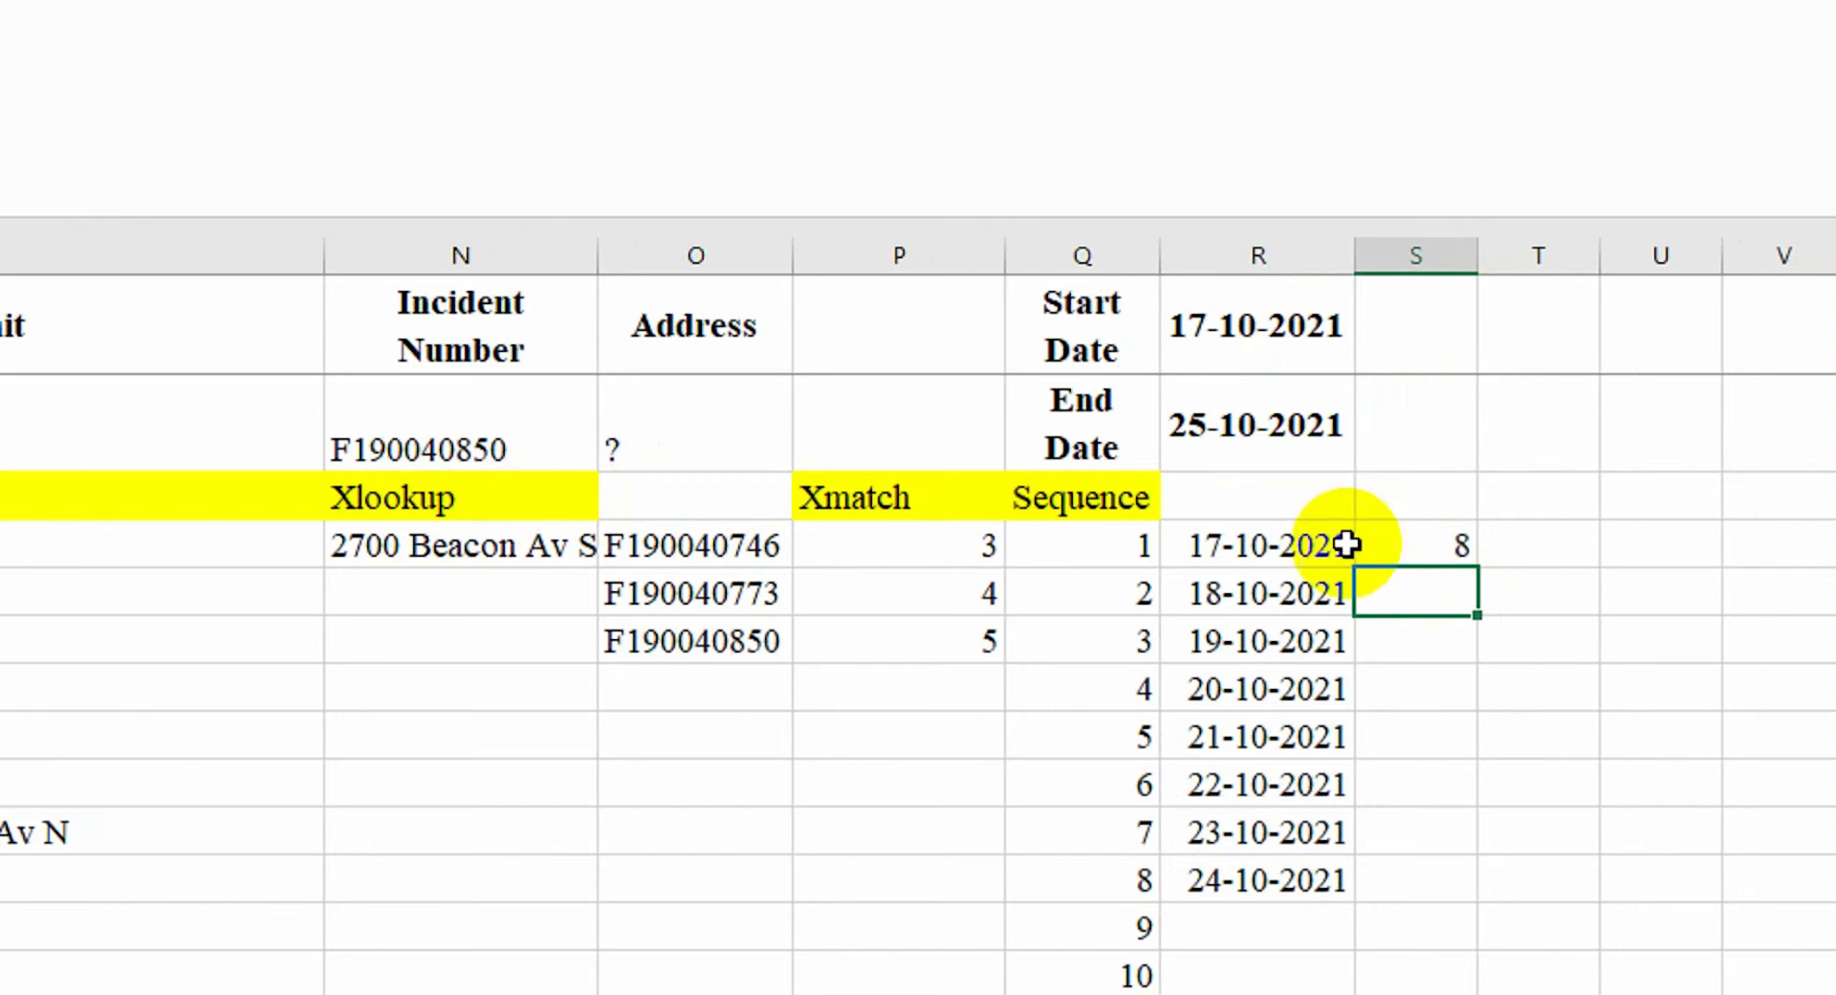
pyautogui.moveTo(1383, 543); pyautogui.dragTo(1378, 870)
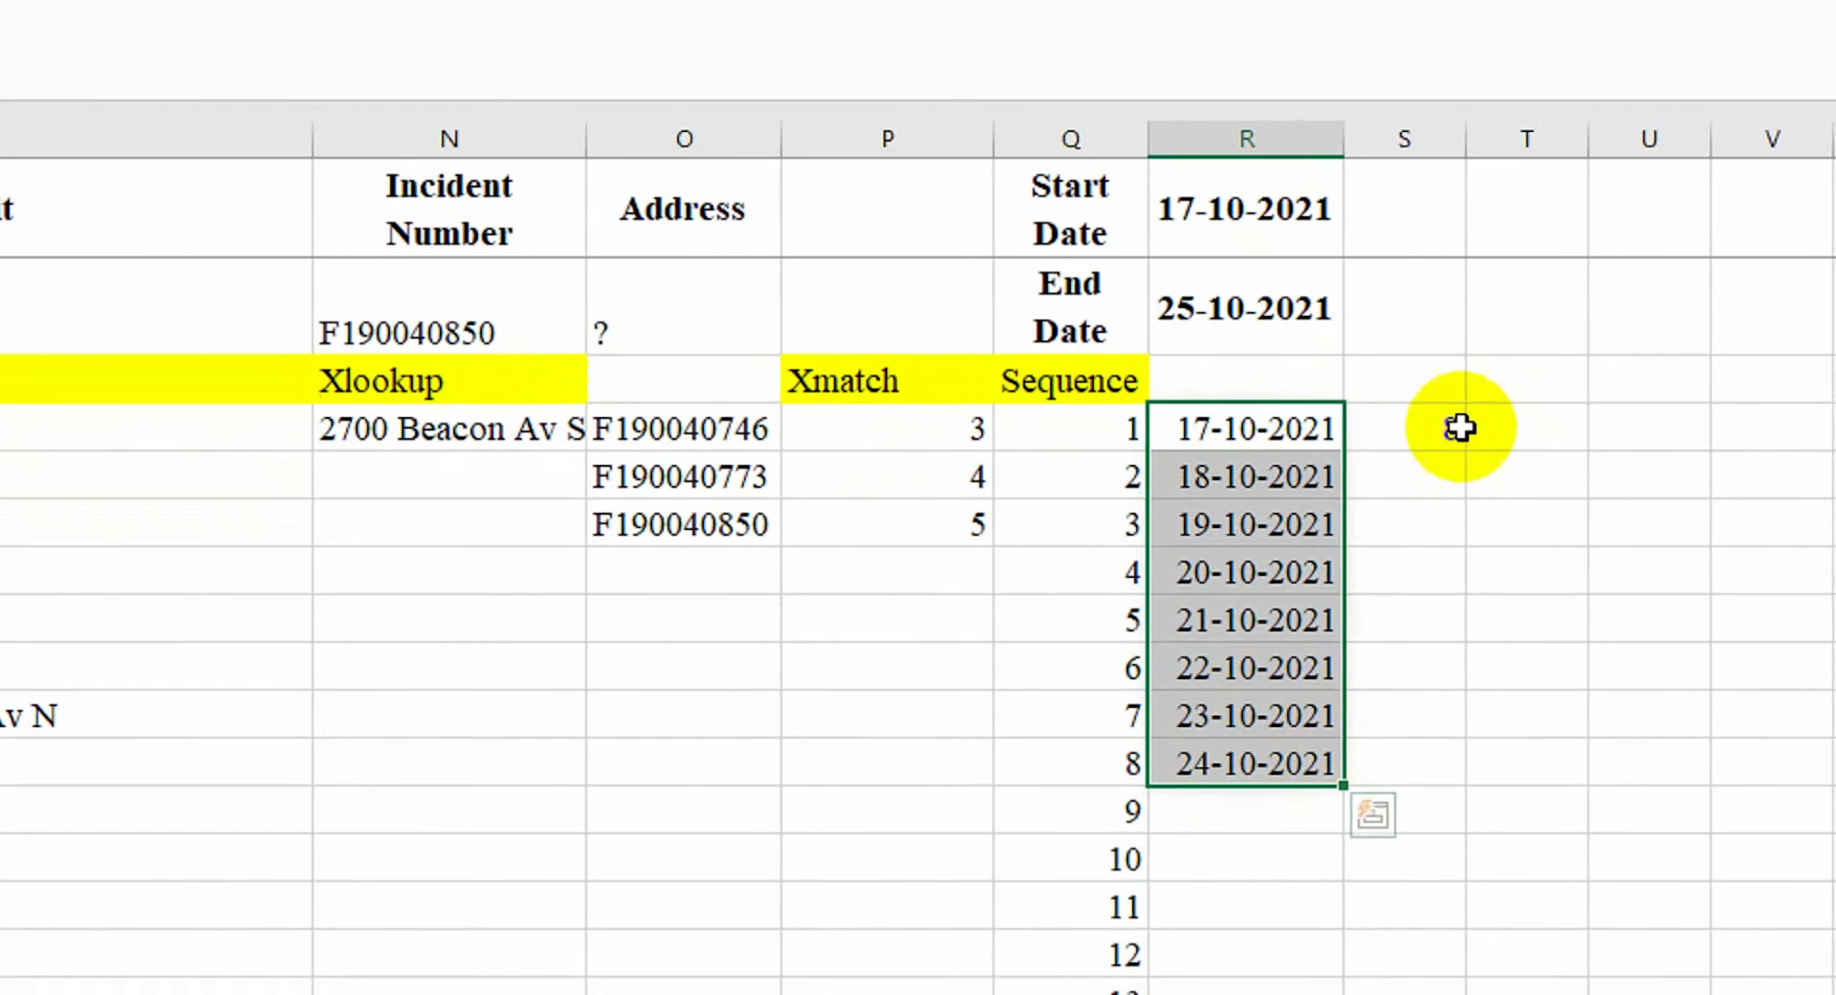
pyautogui.click(1460, 428)
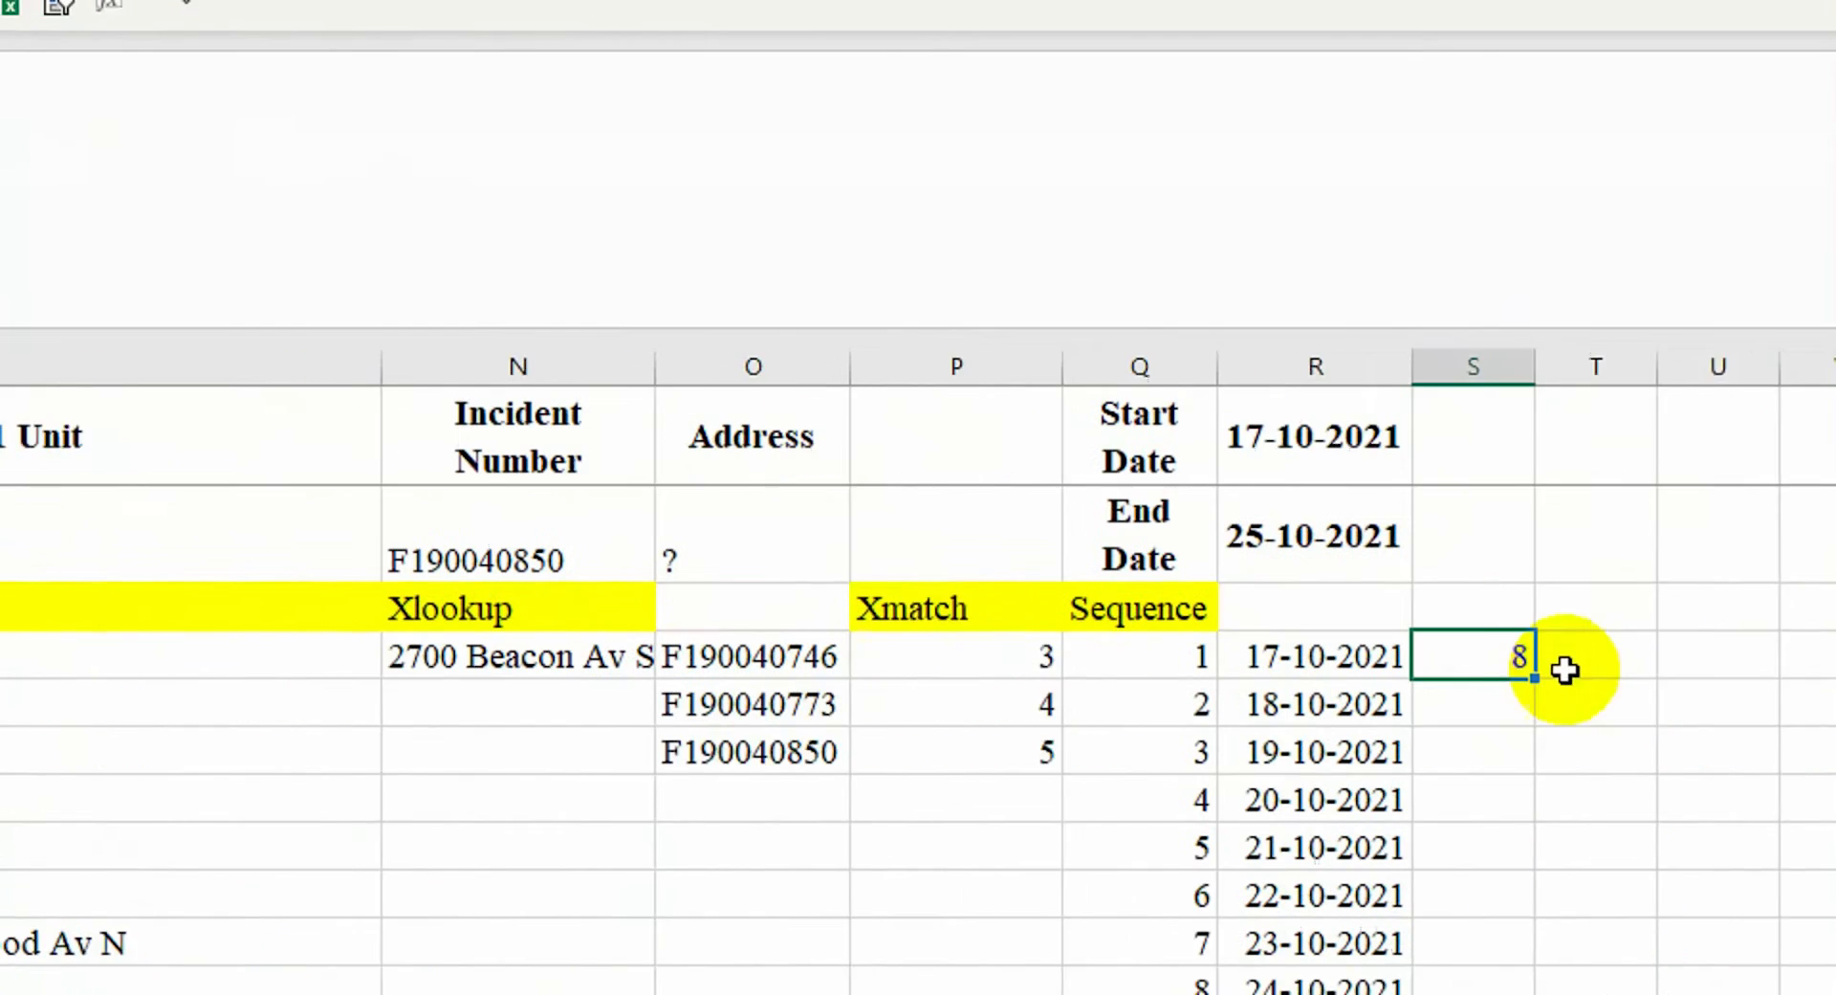
pyautogui.click(1527, 428)
pyautogui.write('days')
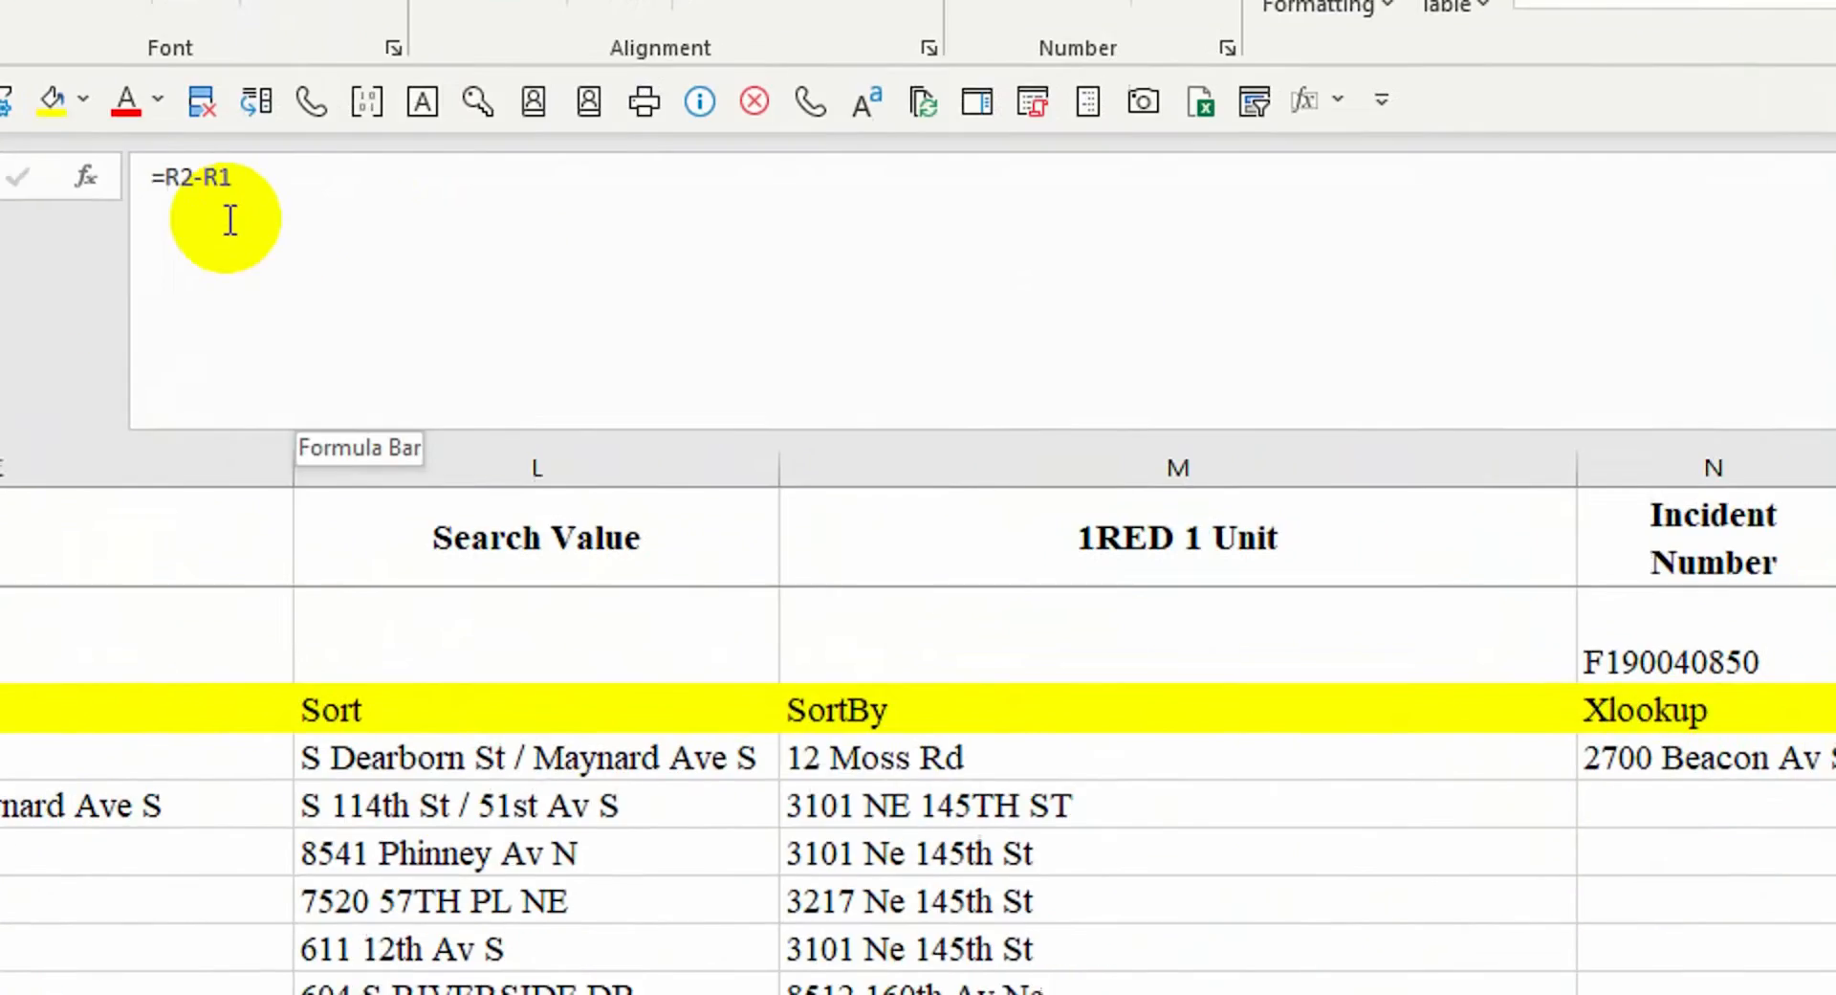
# Change the formula to =SEQUENCE(R2-R1,,R1) and format the results as Short Date
pyautogui.click(377, 242)
pyautogui.write('SEARCH(')
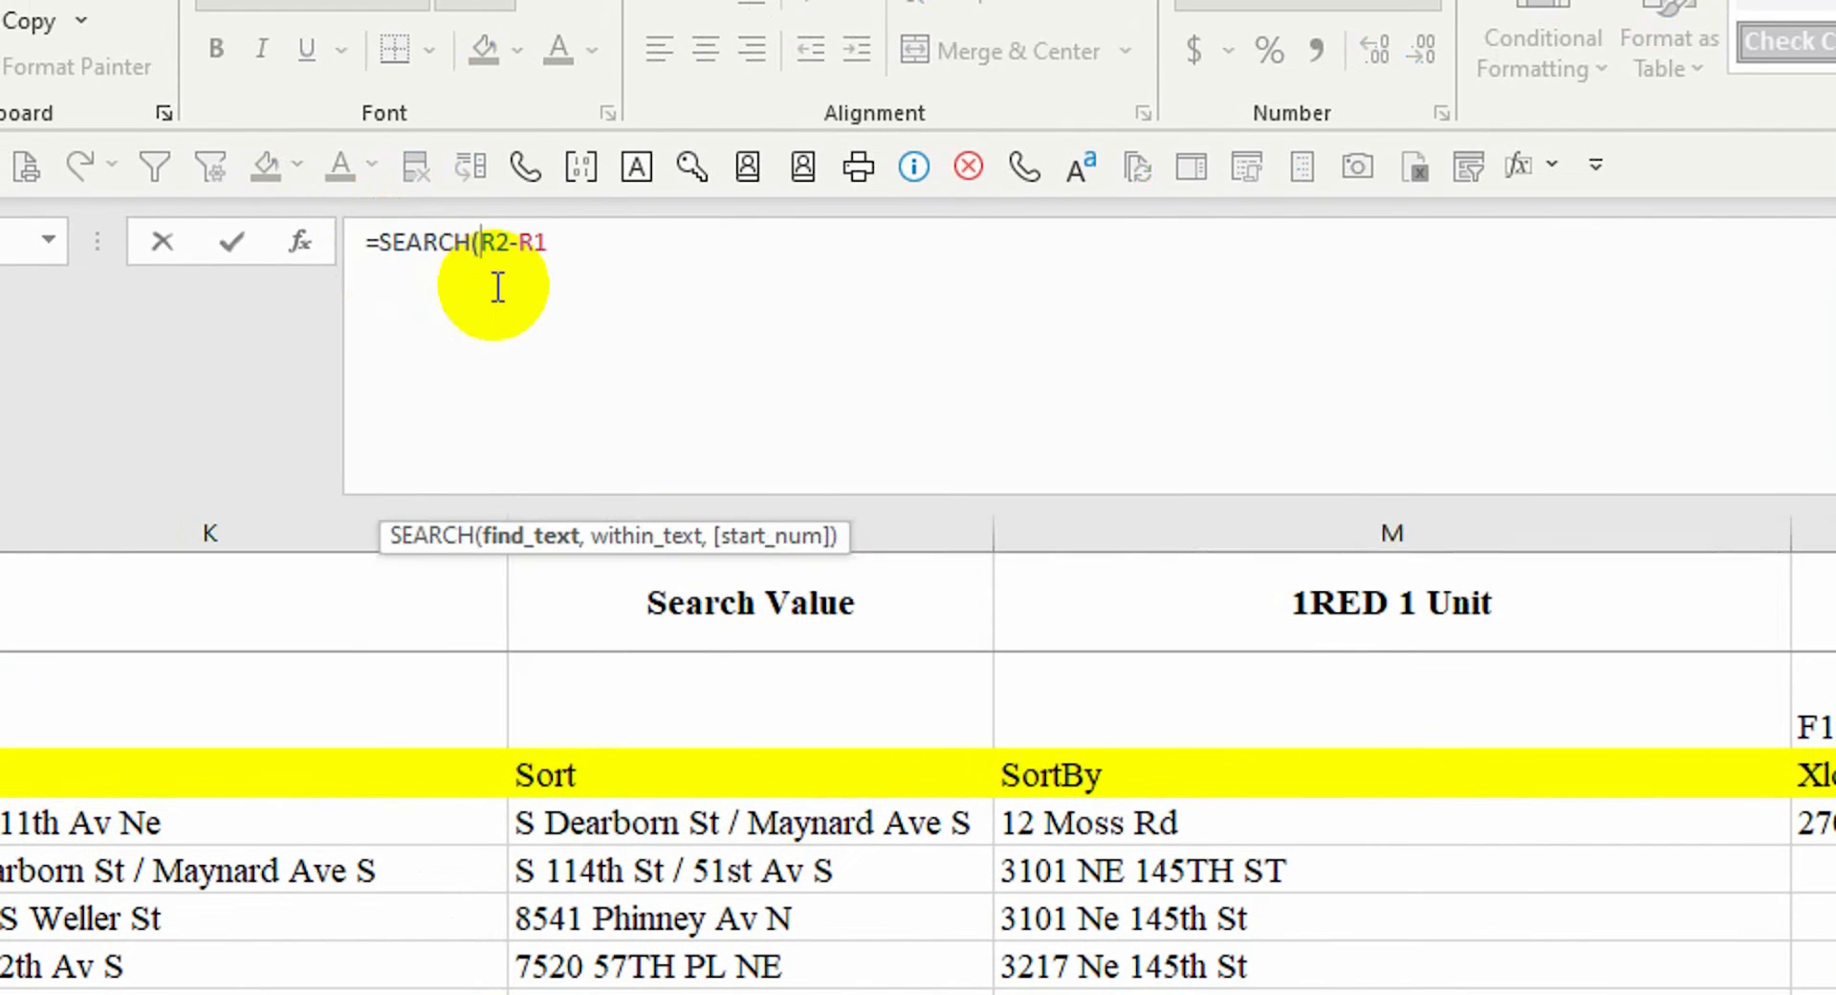
pyautogui.press('BackSpace')
pyautogui.press('BackSpace')
pyautogui.write('q')
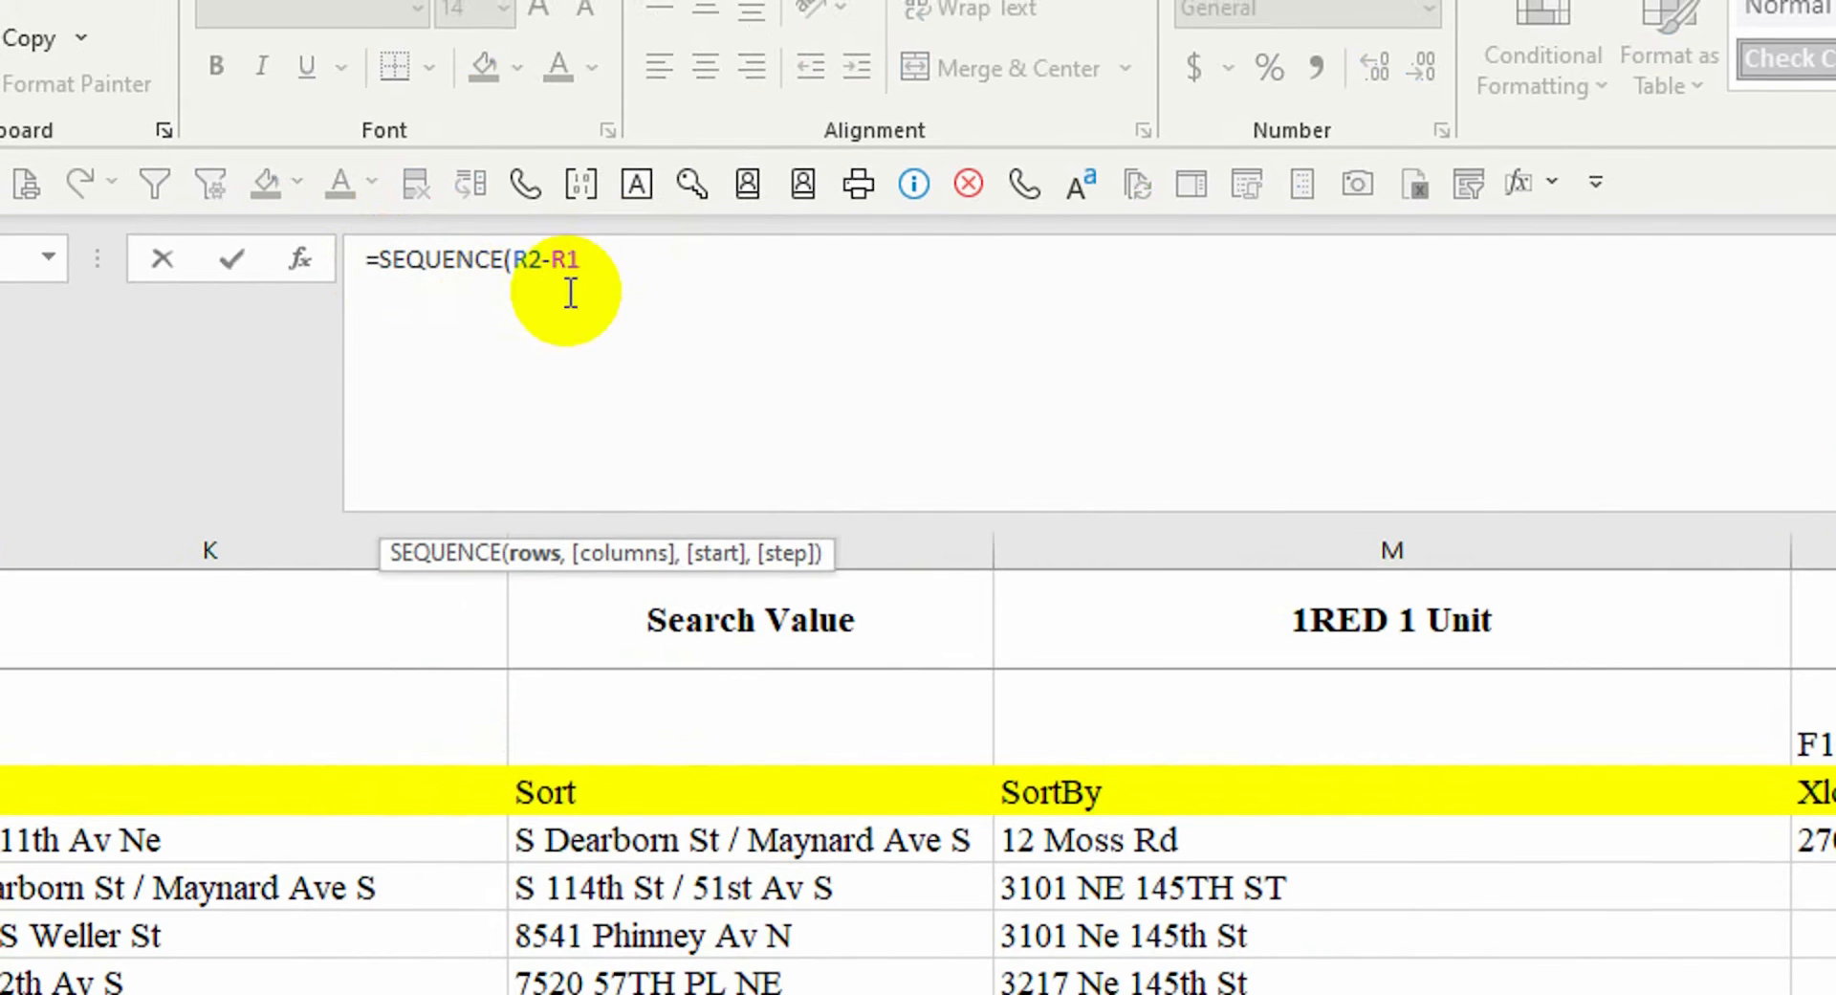
pyautogui.write(',,R1')
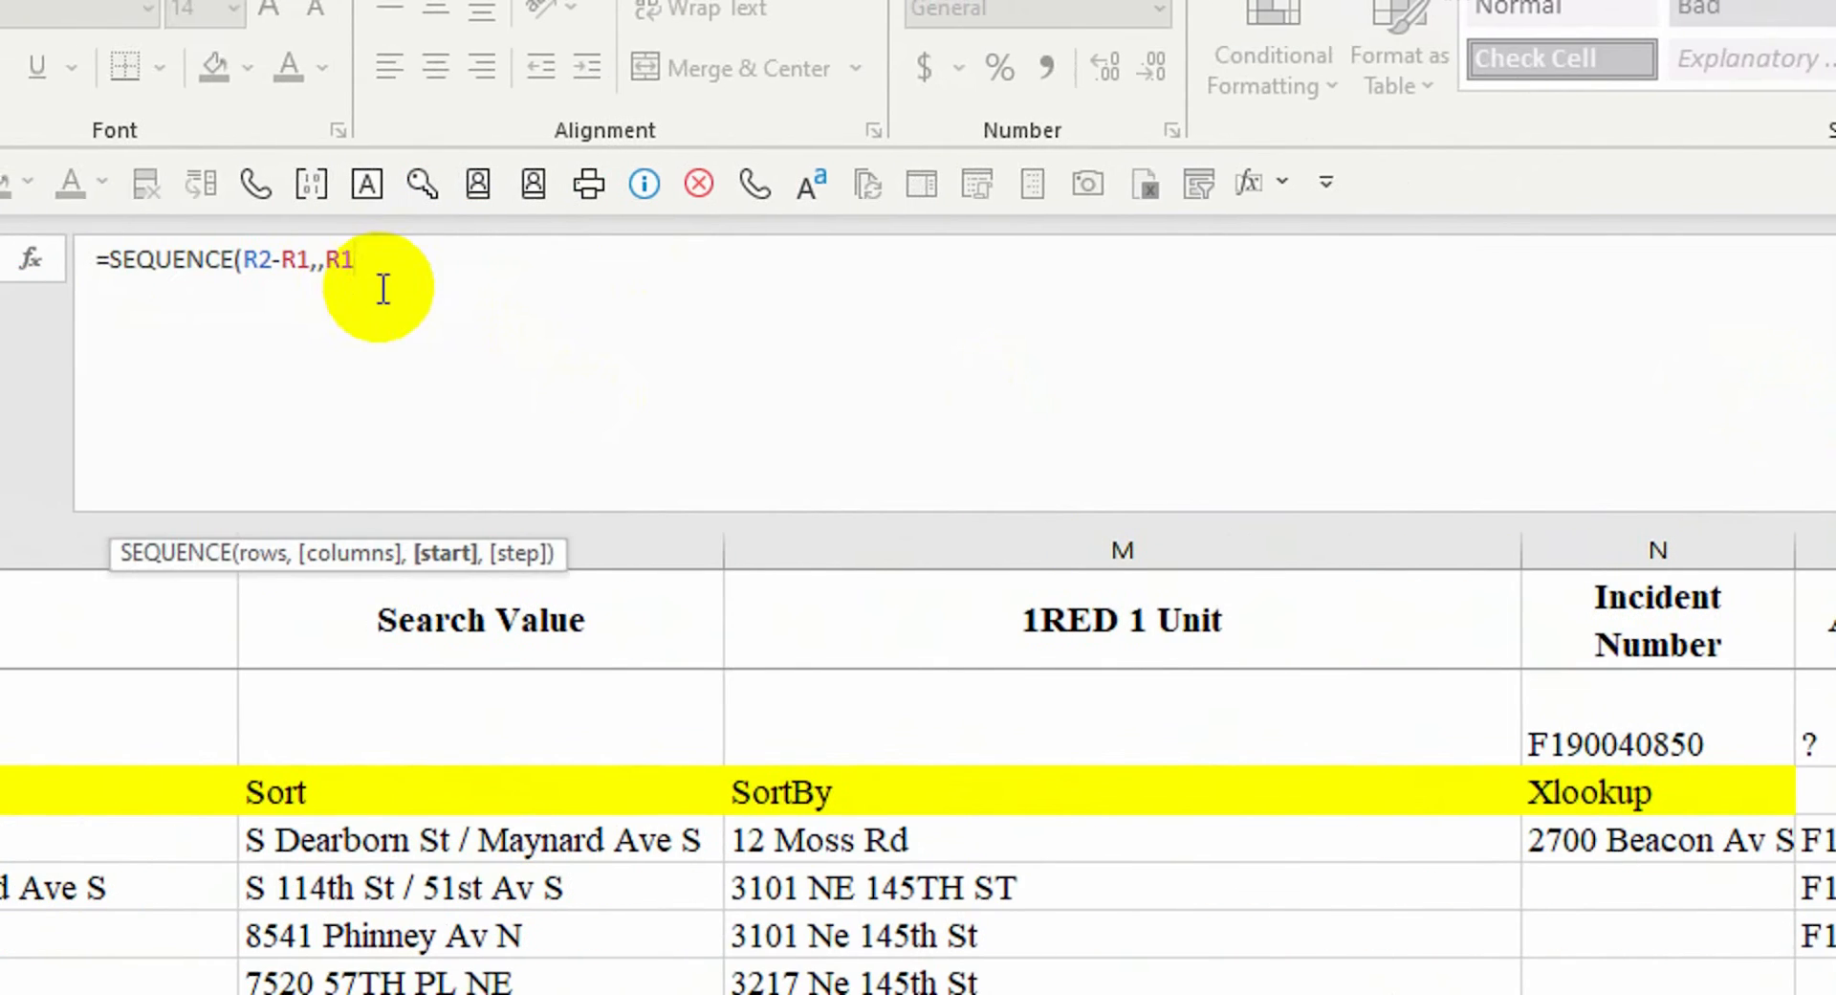
pyautogui.press('Return')
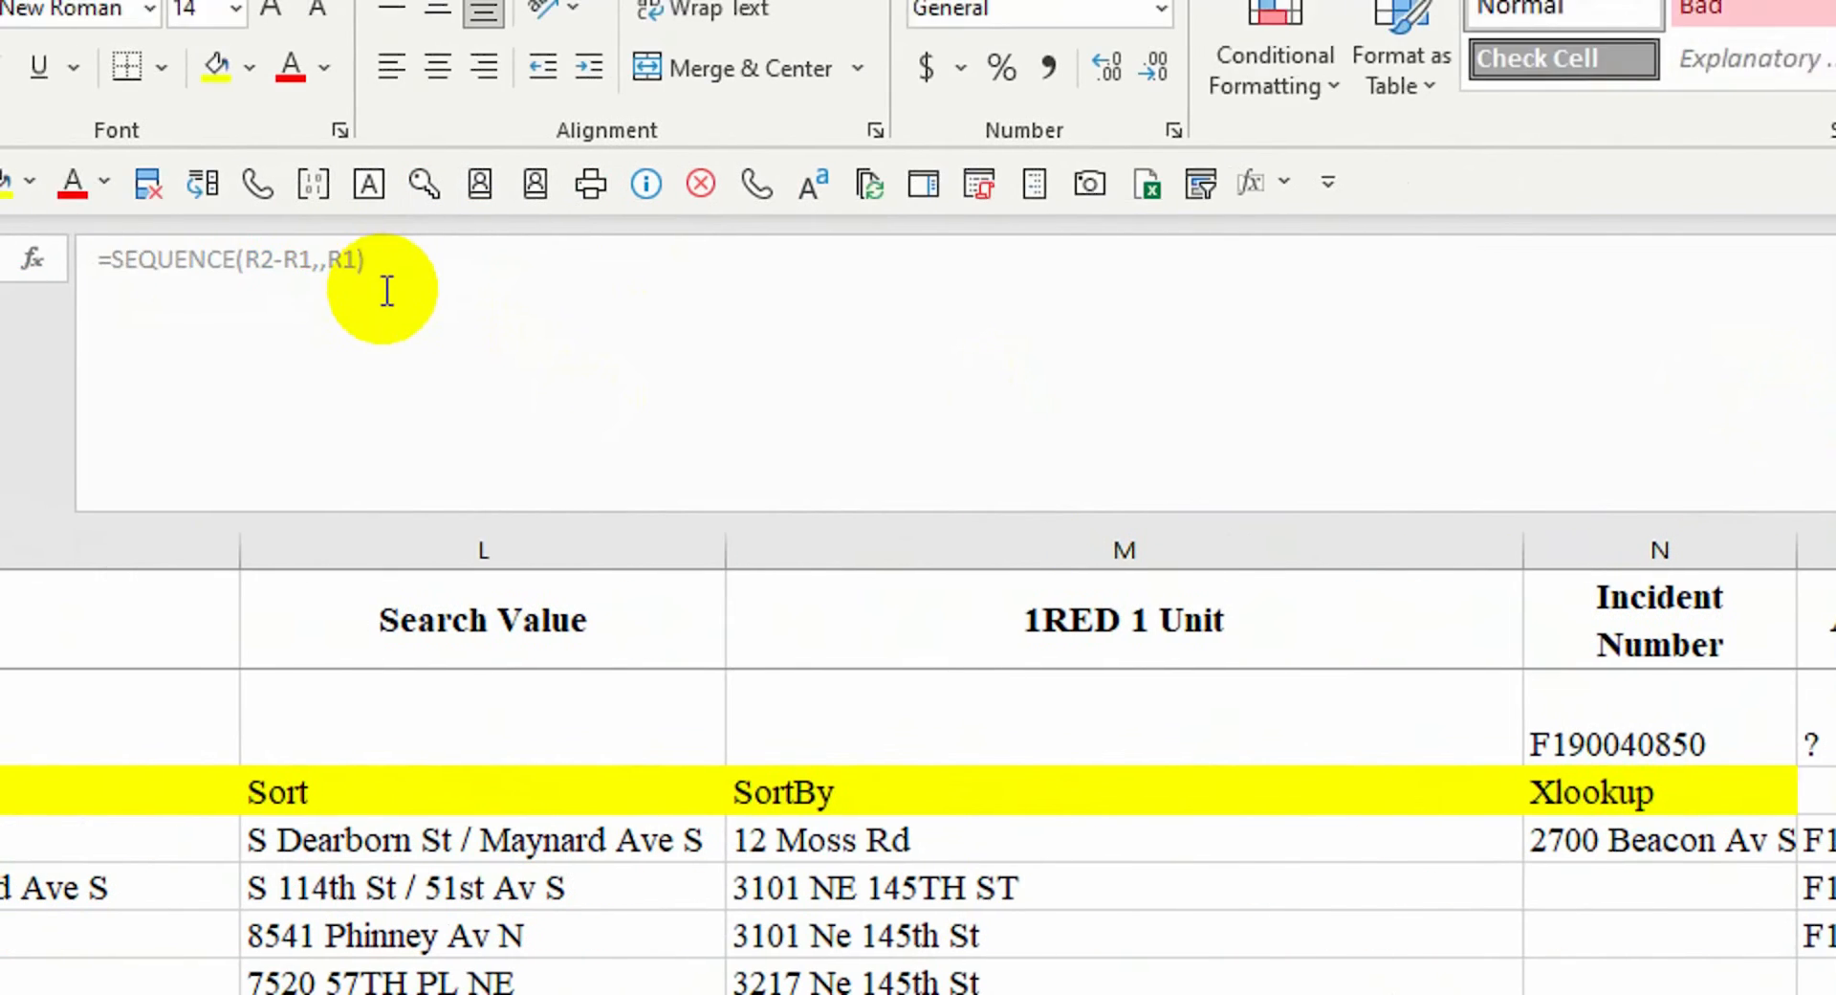
pyautogui.moveTo(1475, 680); pyautogui.dragTo(1460, 793)
pyautogui.click(385, 117)
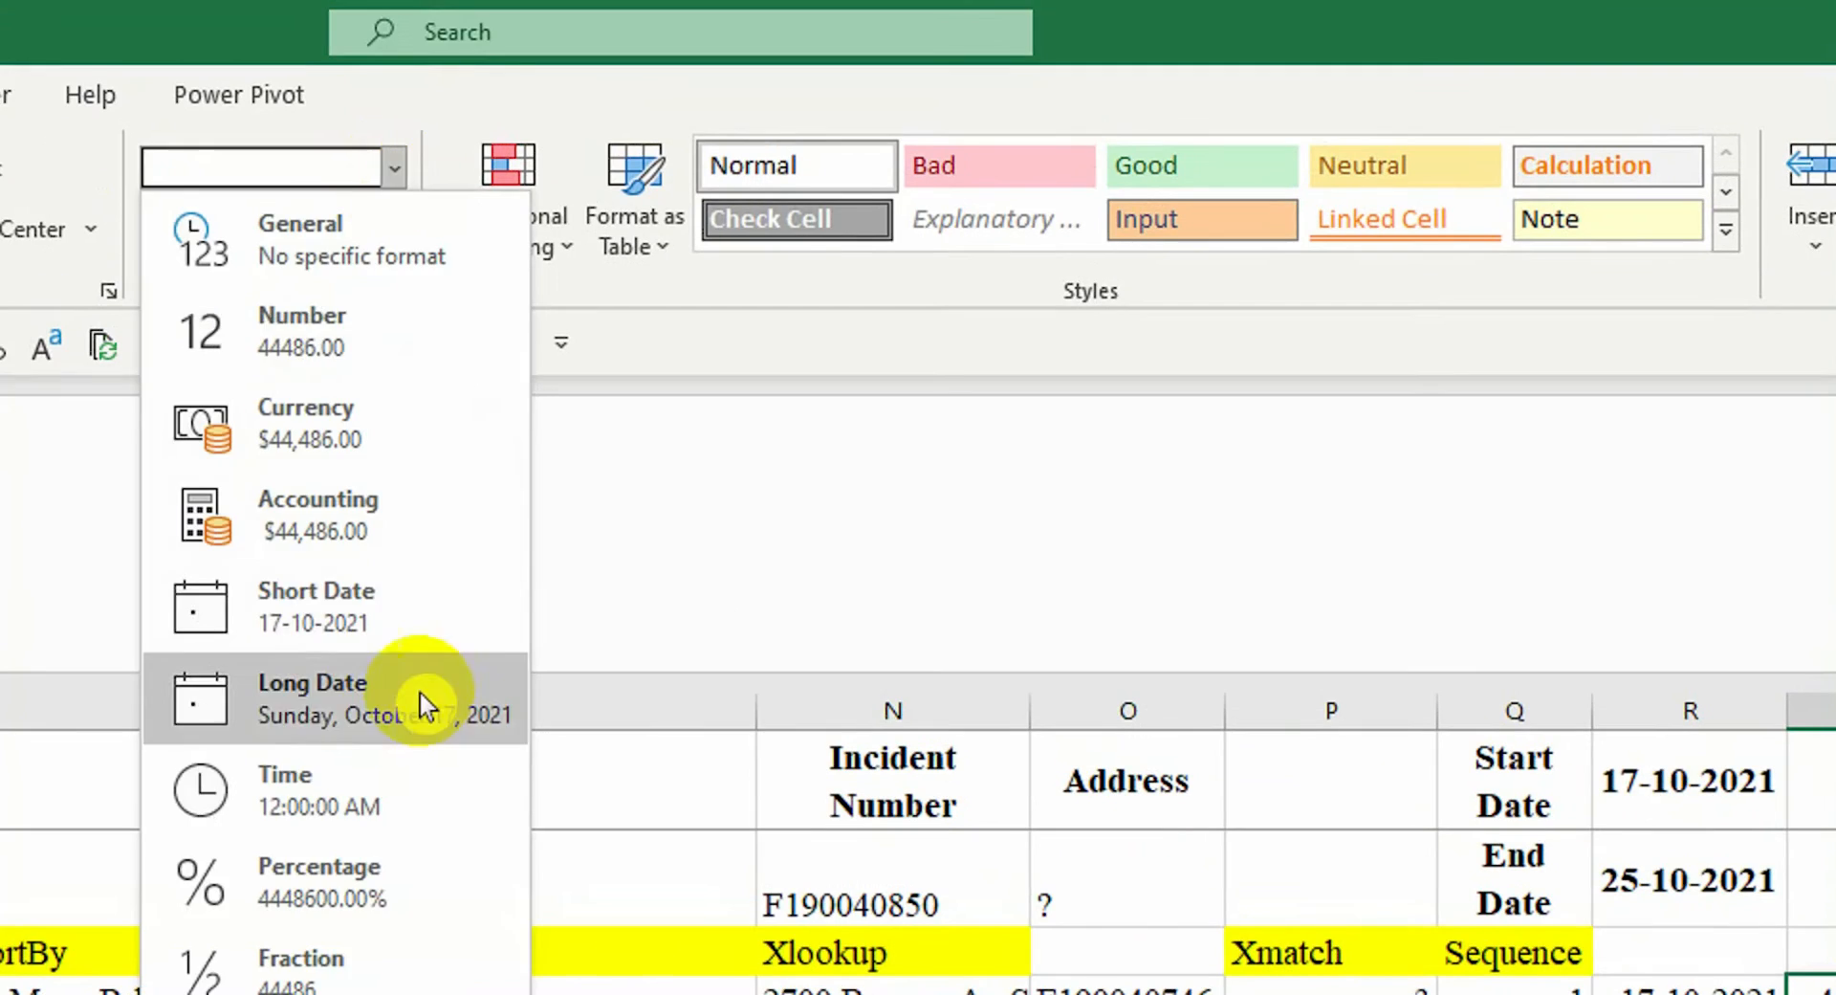
pyautogui.click(307, 606)
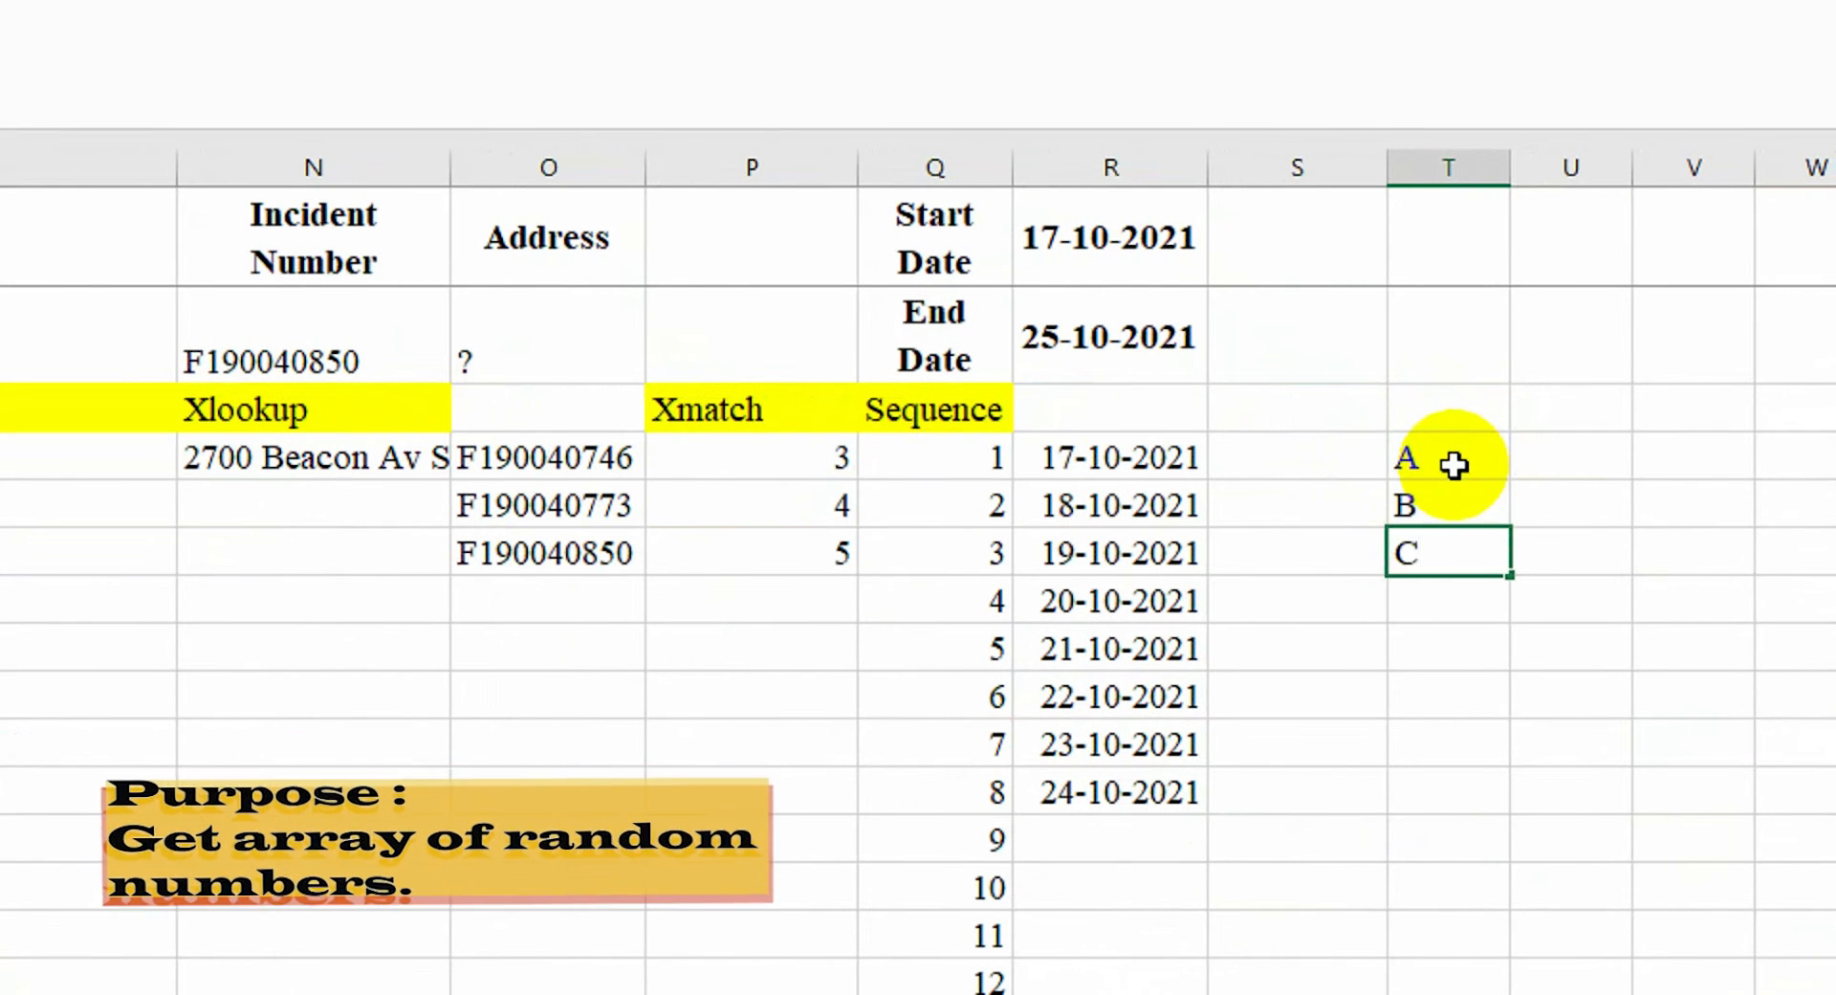
# Type the year headings 2021, 2022, 2023 and the RandArray label
pyautogui.click(1570, 412)
pyautogui.write('2021')
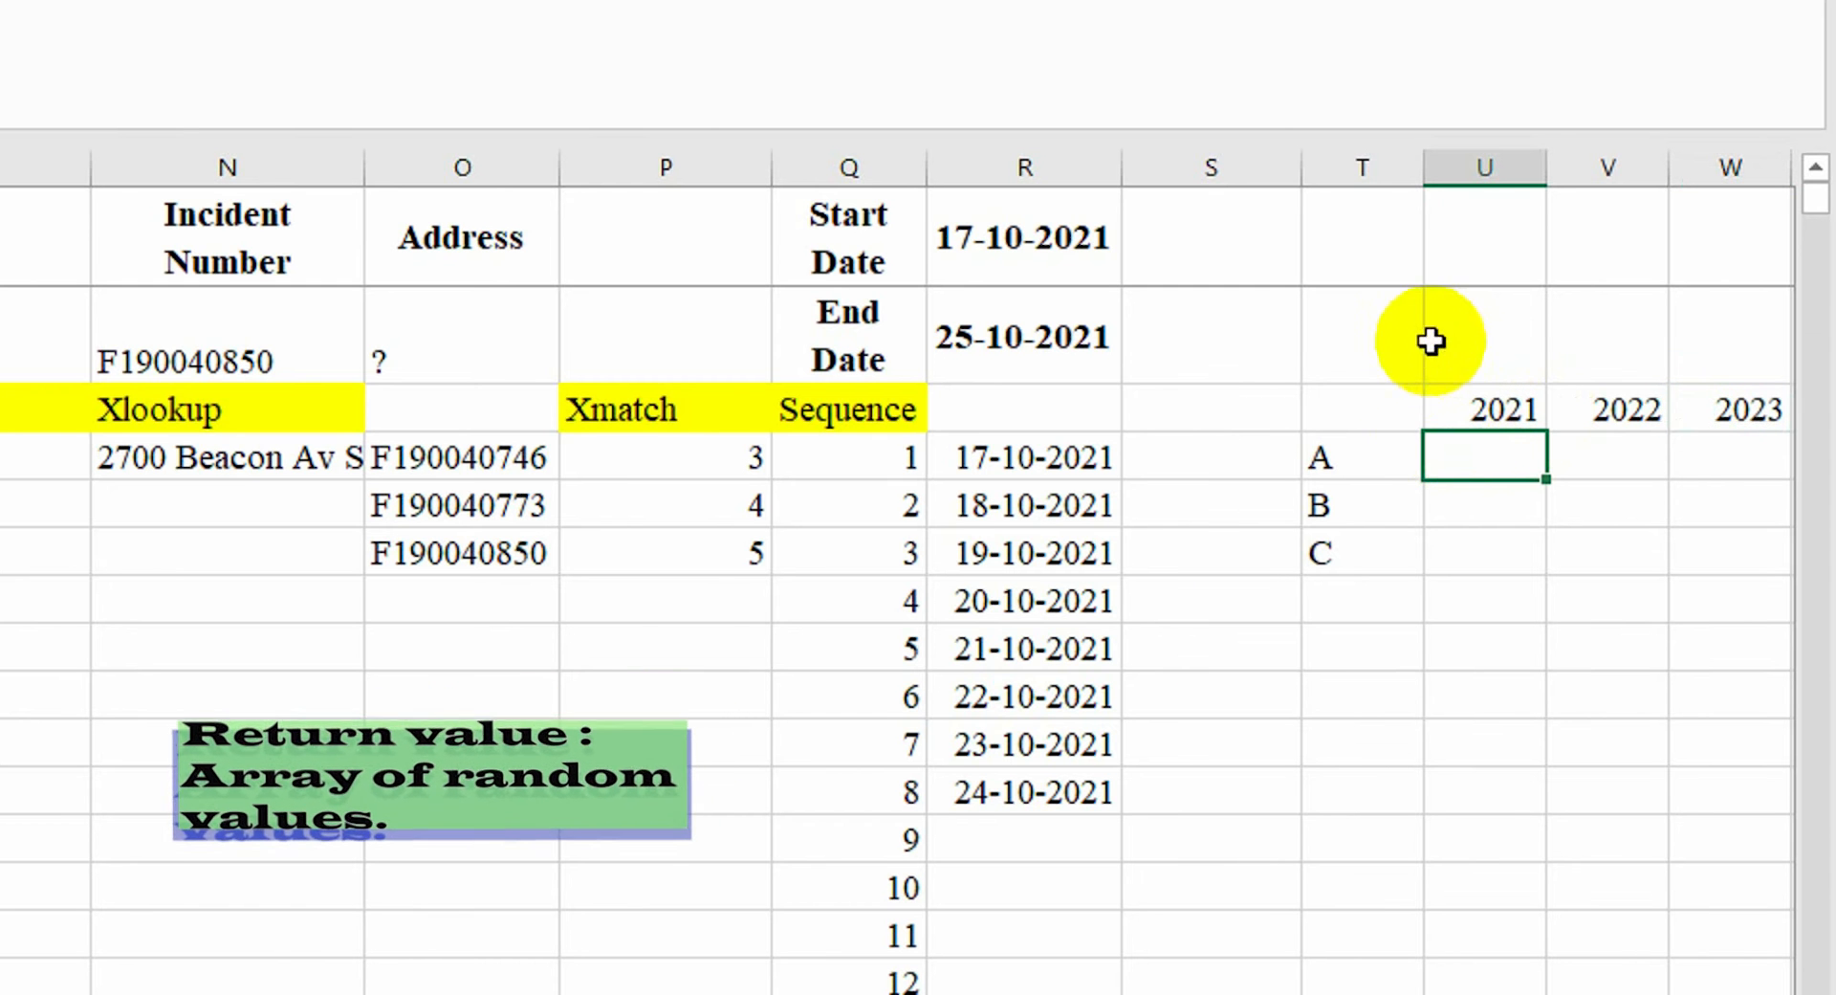
pyautogui.click(1370, 402)
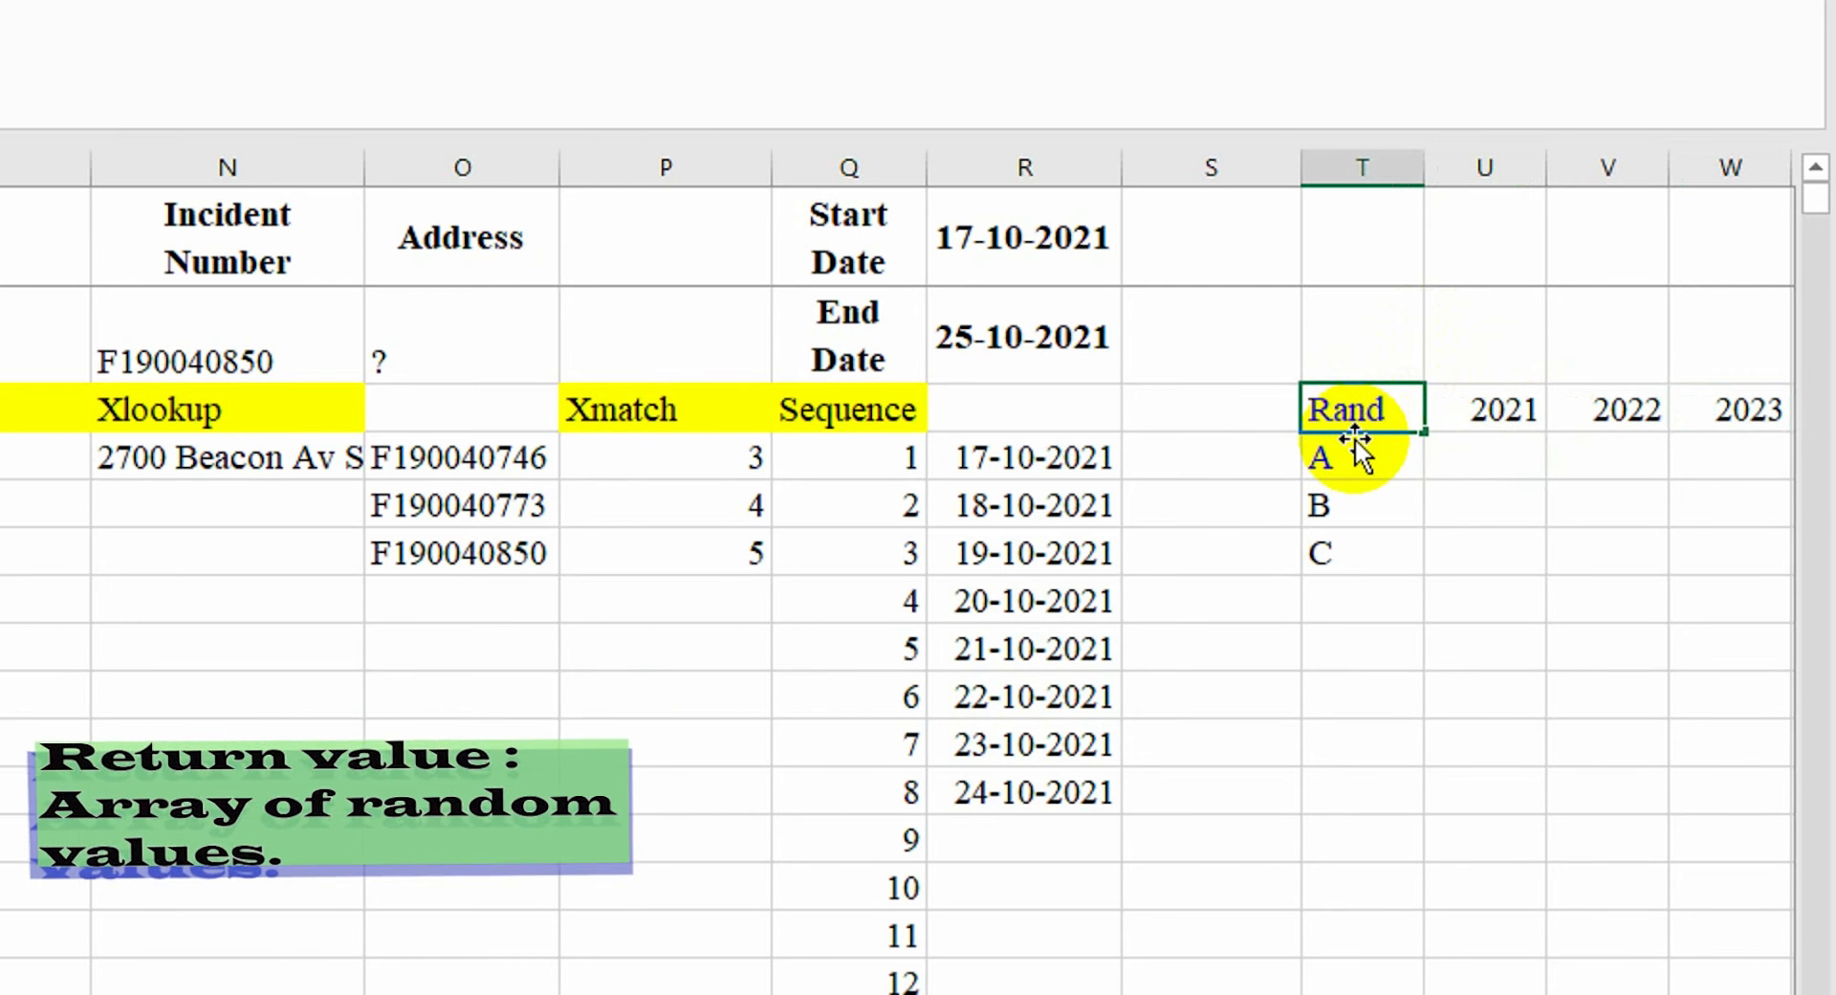
pyautogui.press('F2')
pyautogui.write('Ar')
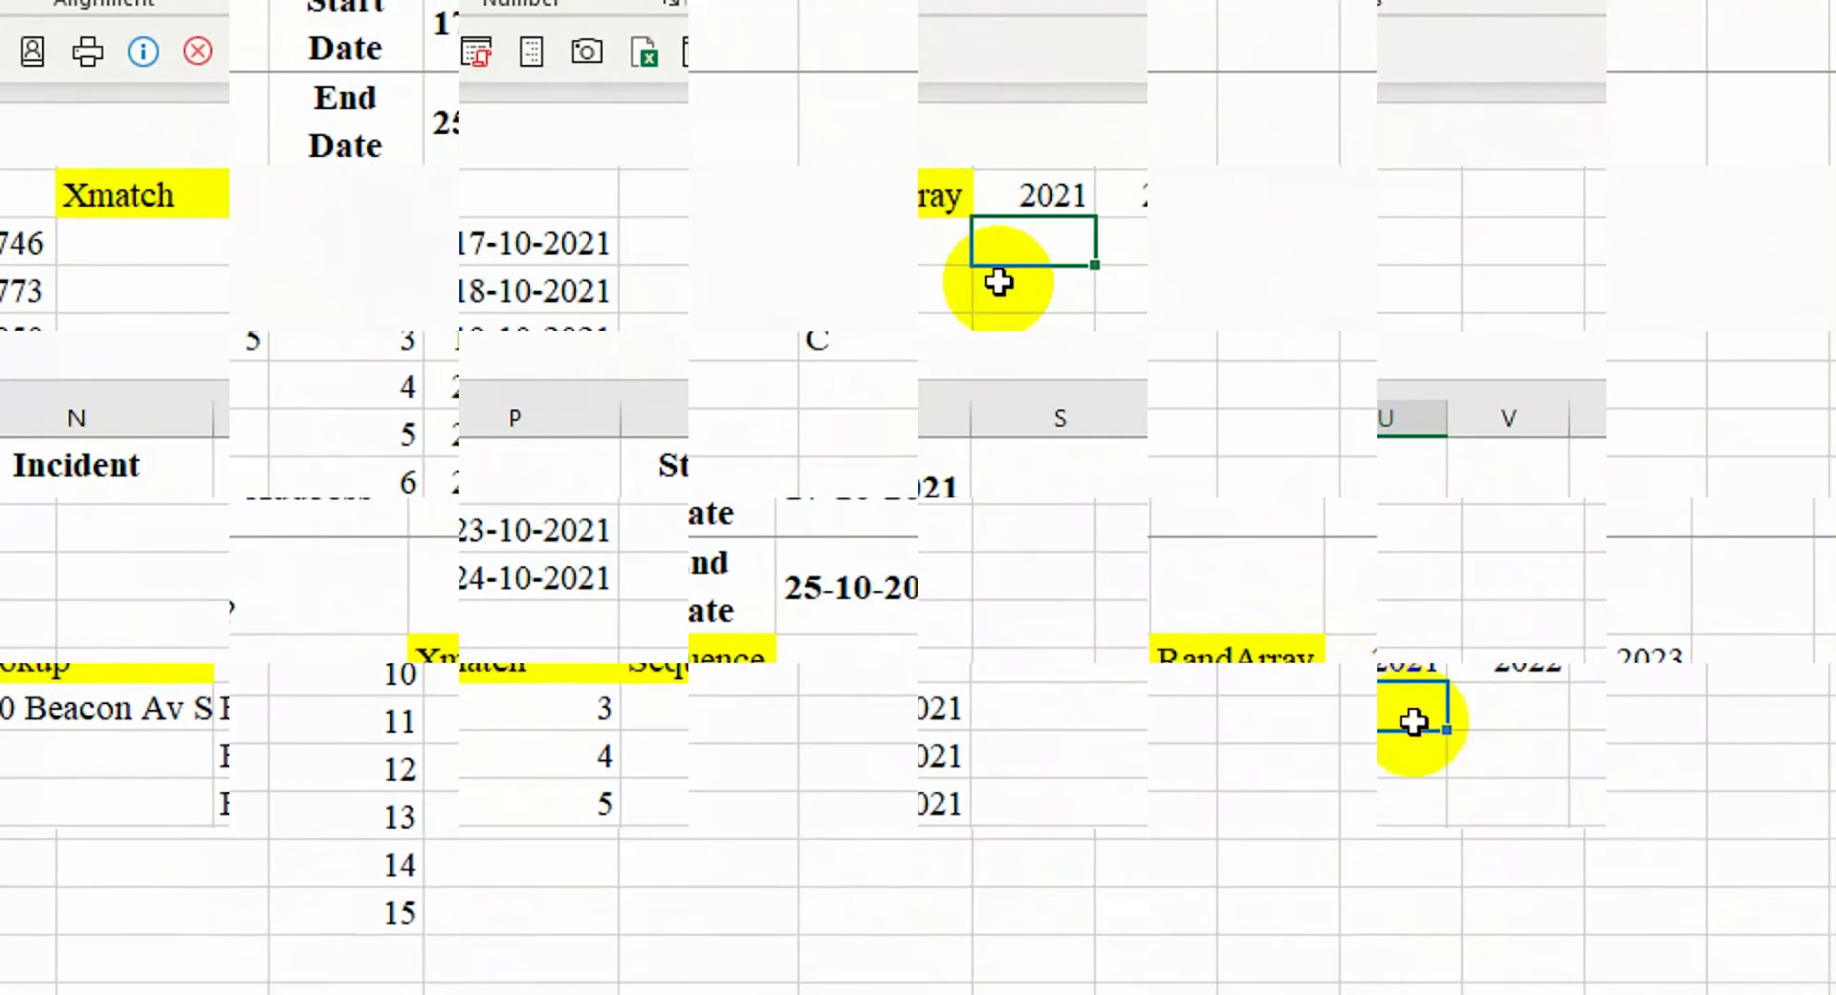
# Enter =RANDARRAY(4,3) in U5 and recalculate with F9 for new random values
pyautogui.write('=')
pyautogui.write('randa')
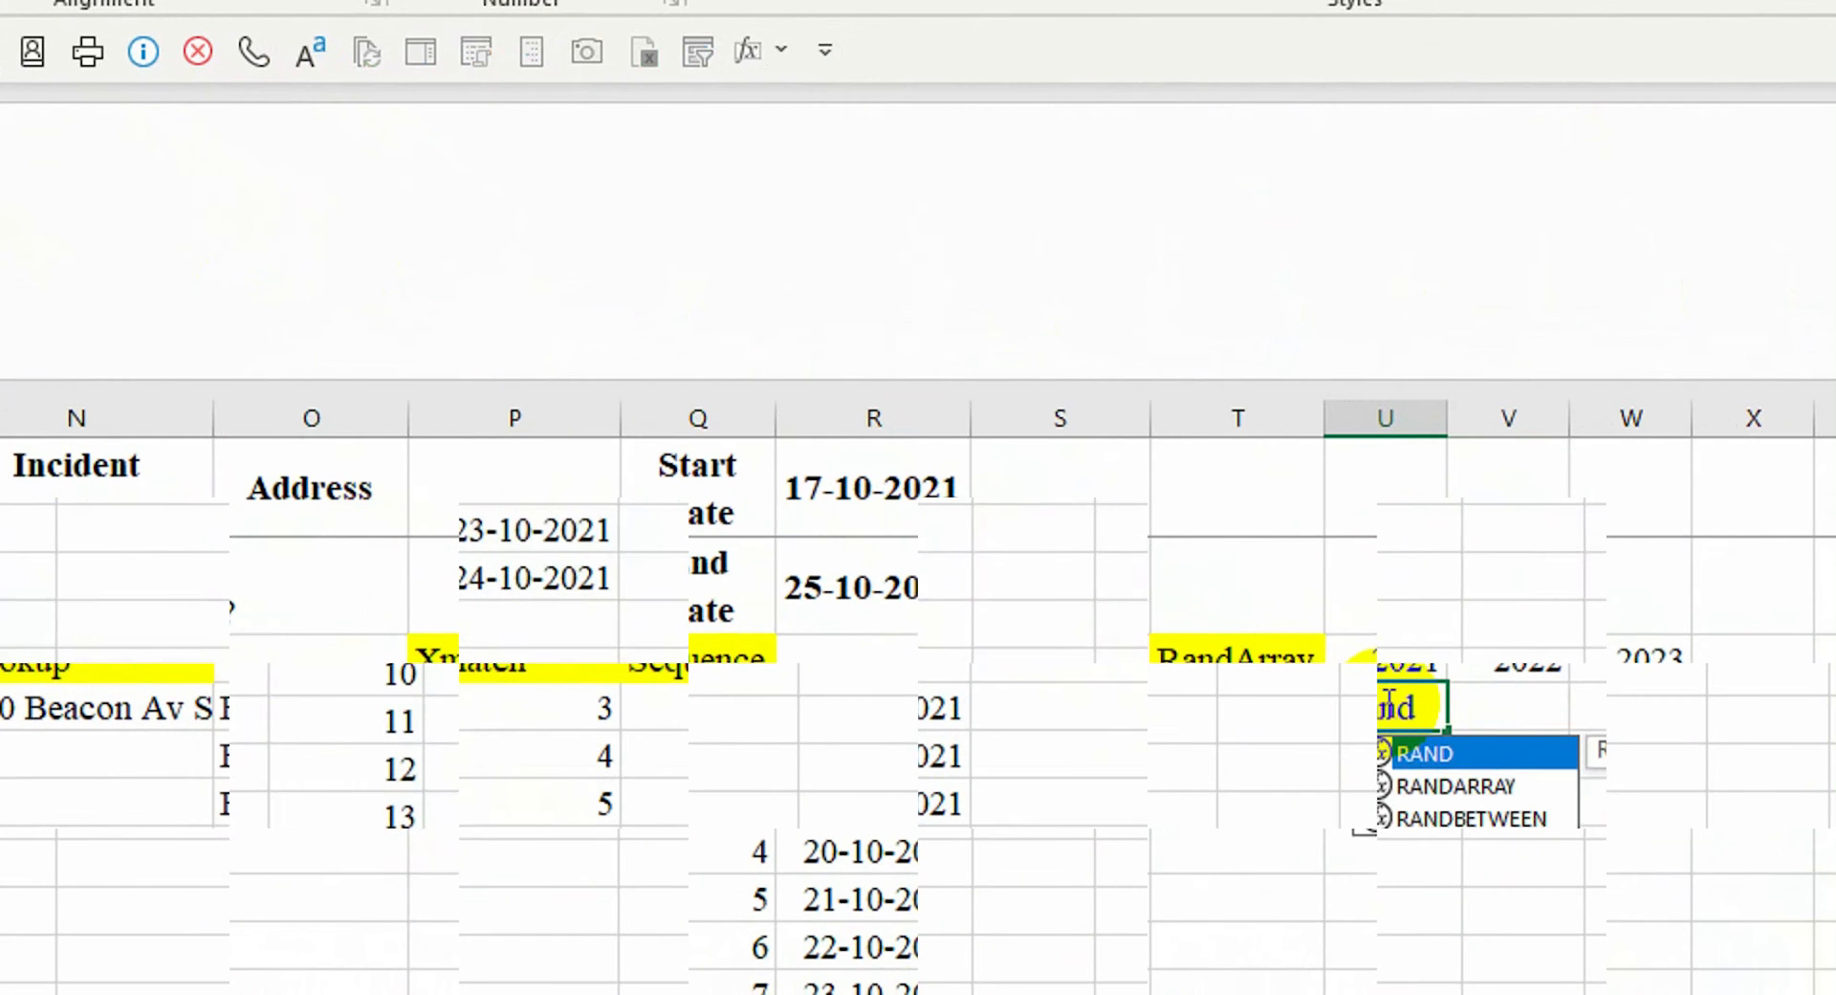
pyautogui.press('Tab')
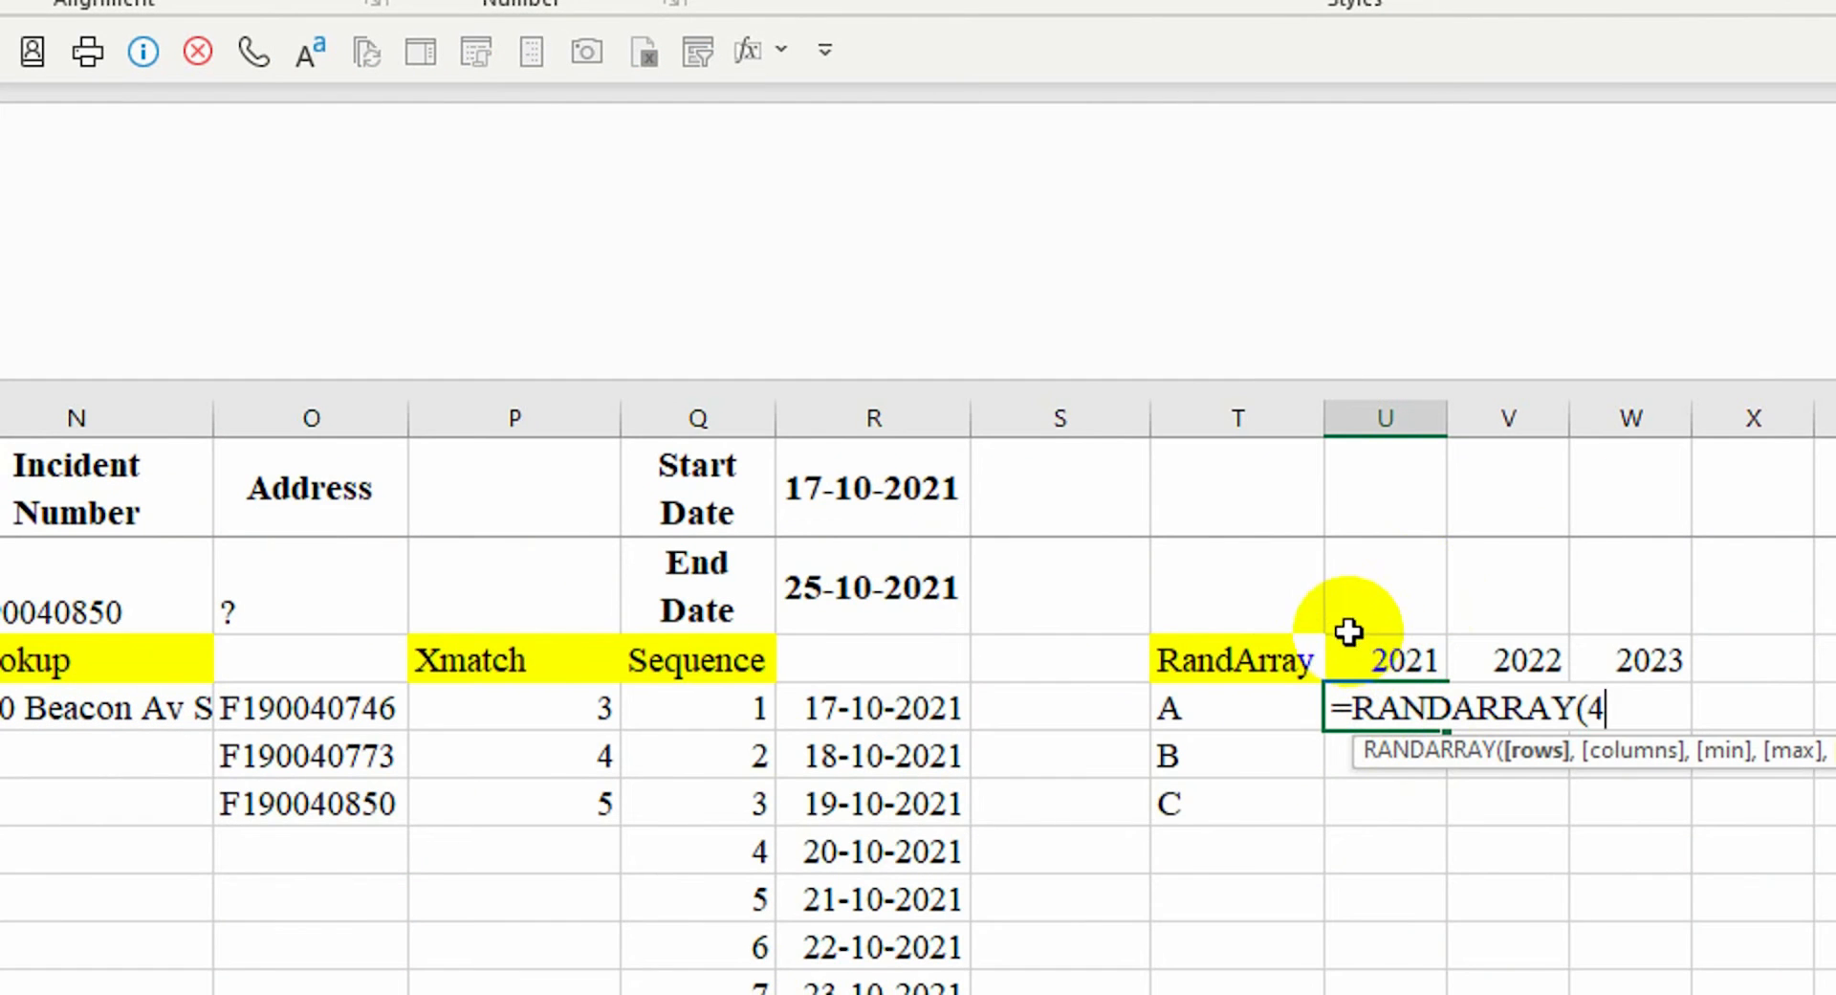
pyautogui.write('4,')
pyautogui.write('3')
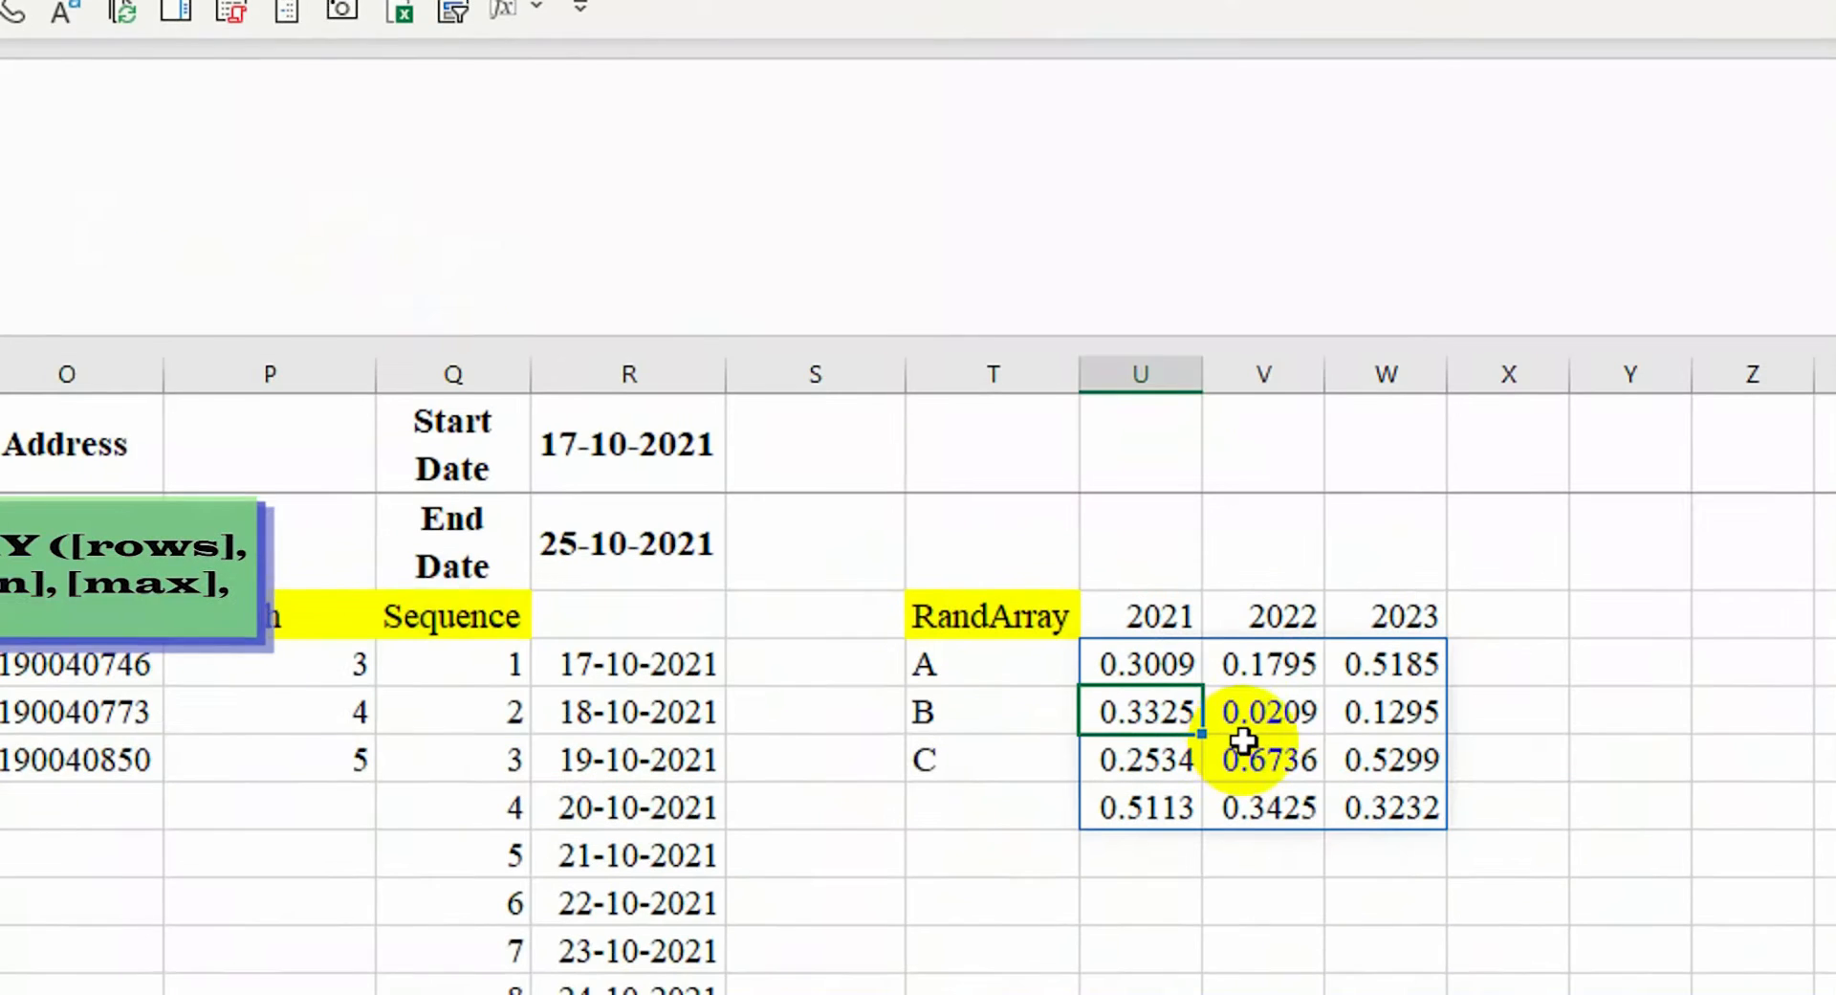
pyautogui.click(1260, 786)
pyautogui.click(1151, 635)
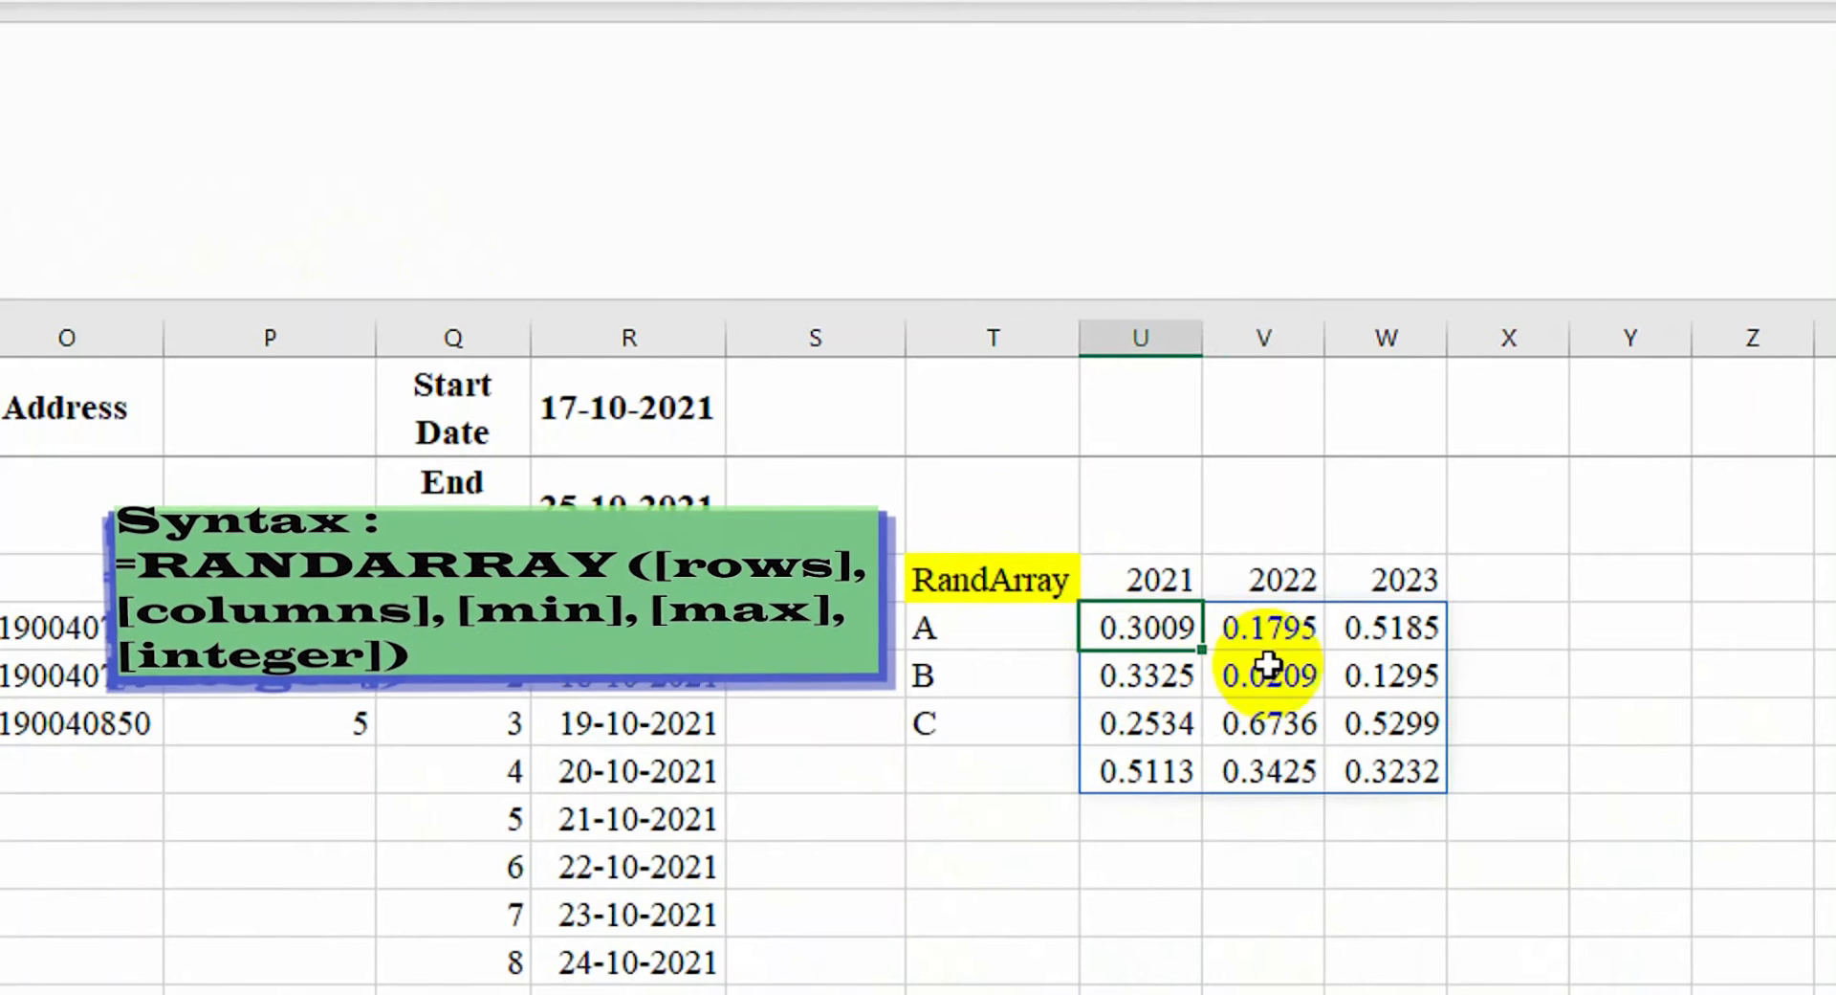
pyautogui.press('F9')
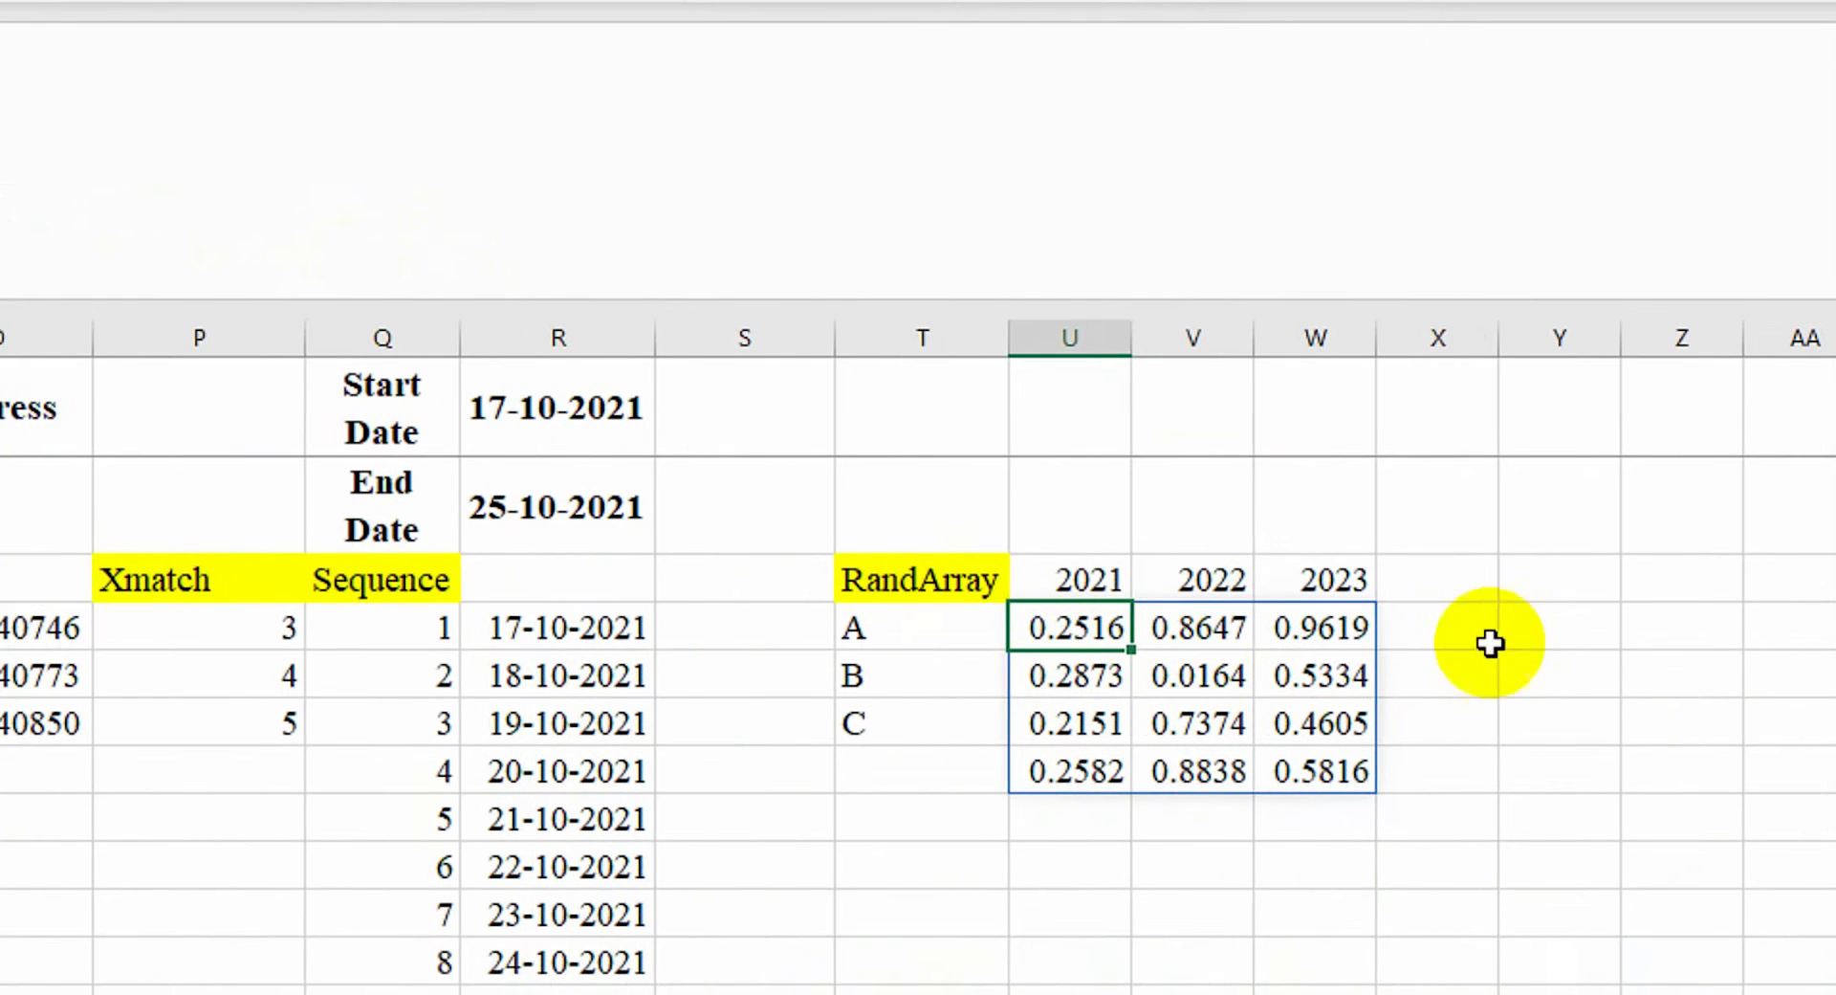
# Add a note about F9 refreshing the values beside the grid and autofit column X
pyautogui.click(1472, 643)
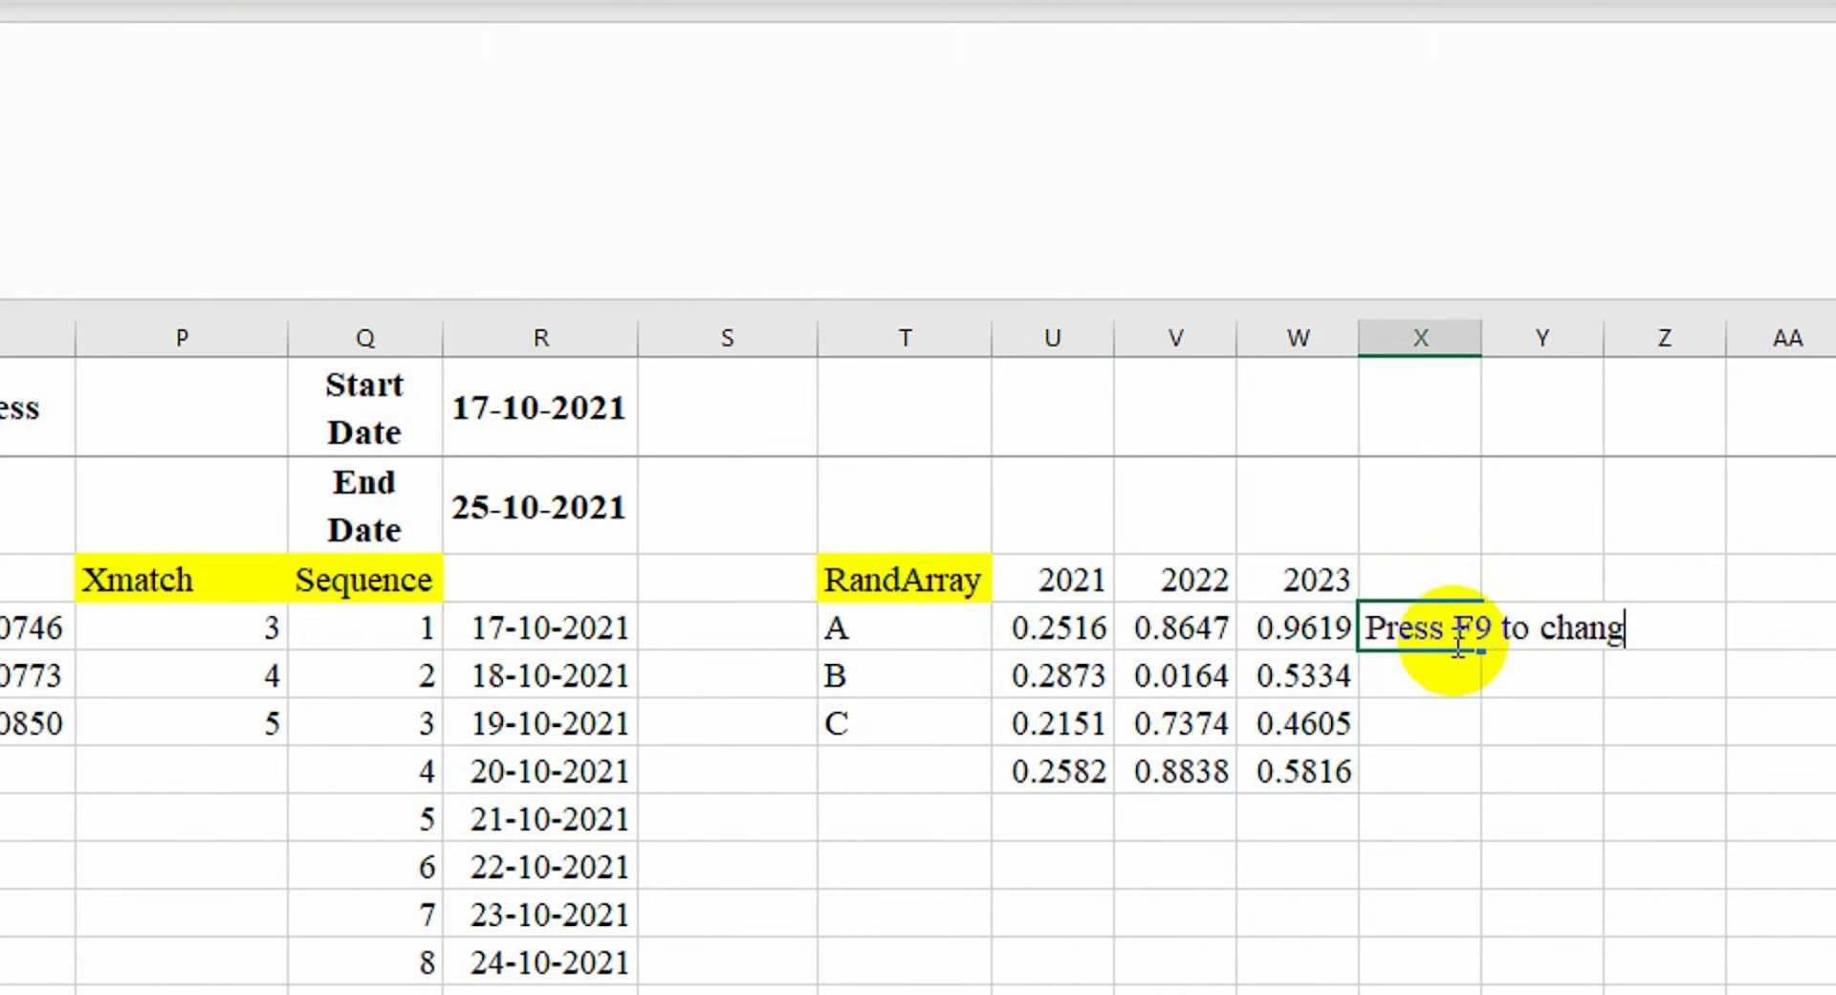
pyautogui.press('Return')
pyautogui.doubleClick(1482, 337)
pyautogui.click(1376, 639)
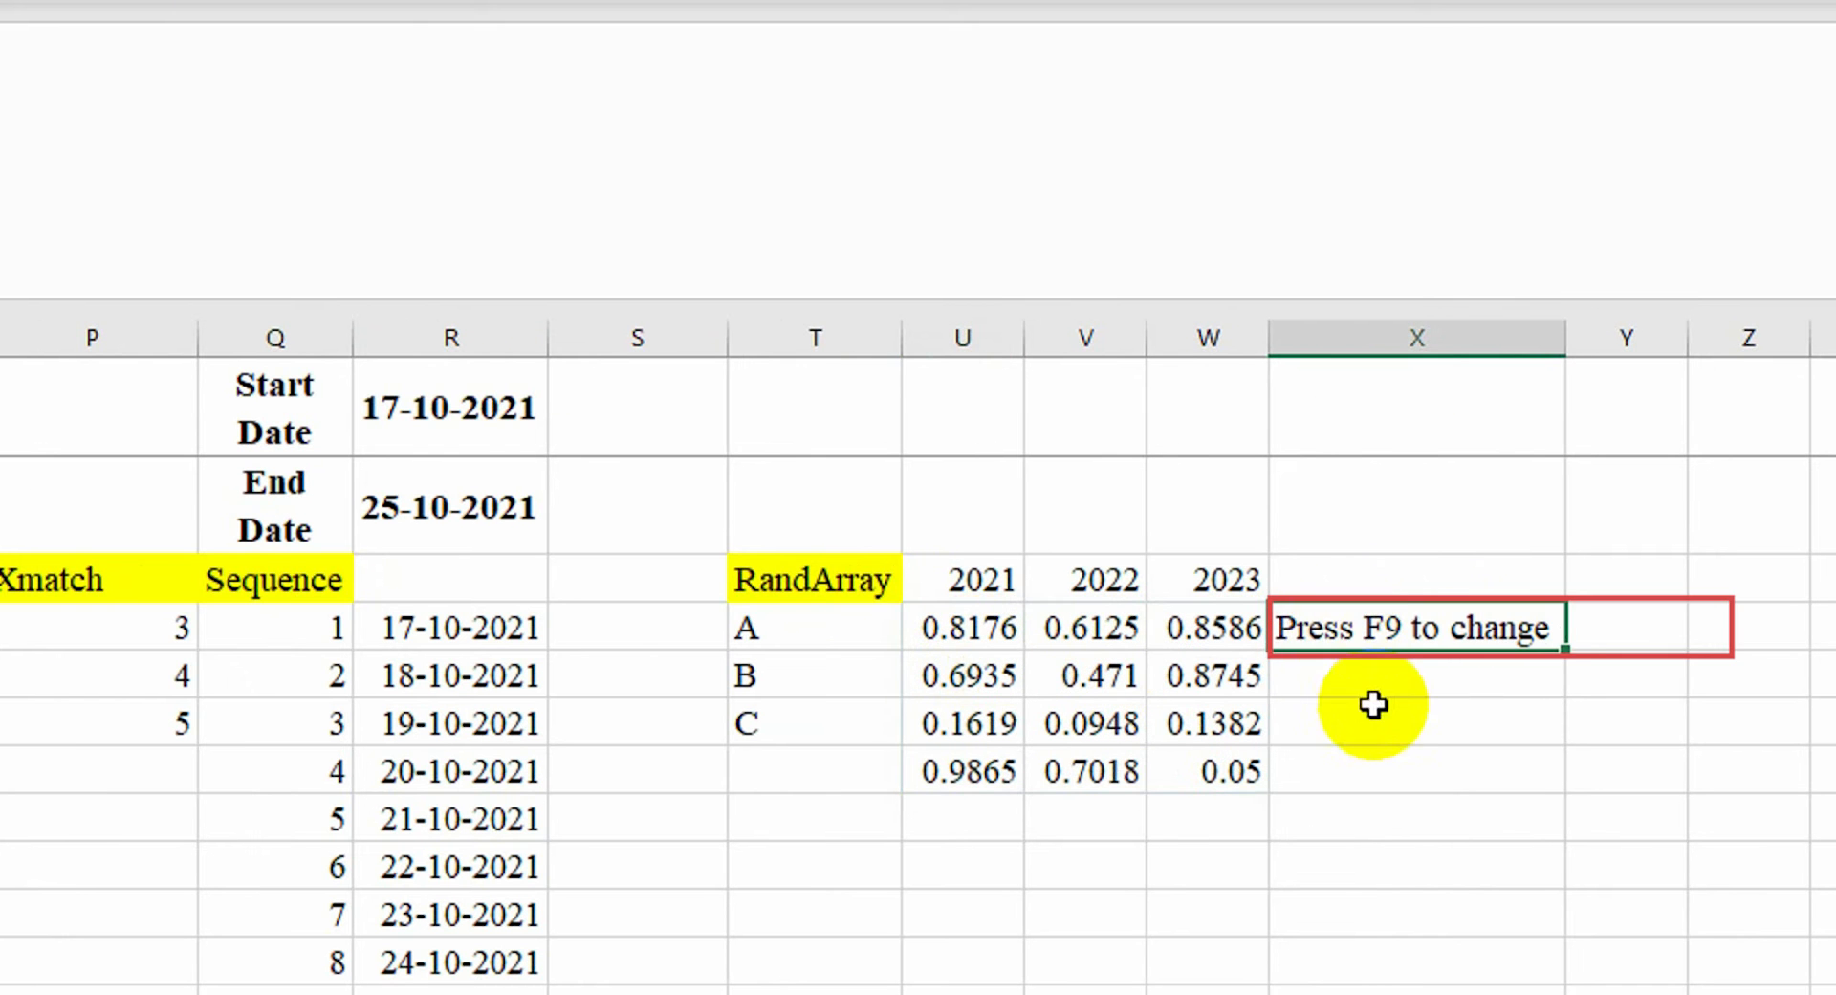
# Edit the formula to =RANDARRAY(4,3,1,6,TRUE) so it returns whole numbers 1 to 6
pyautogui.click(1012, 635)
pyautogui.click(238, 172)
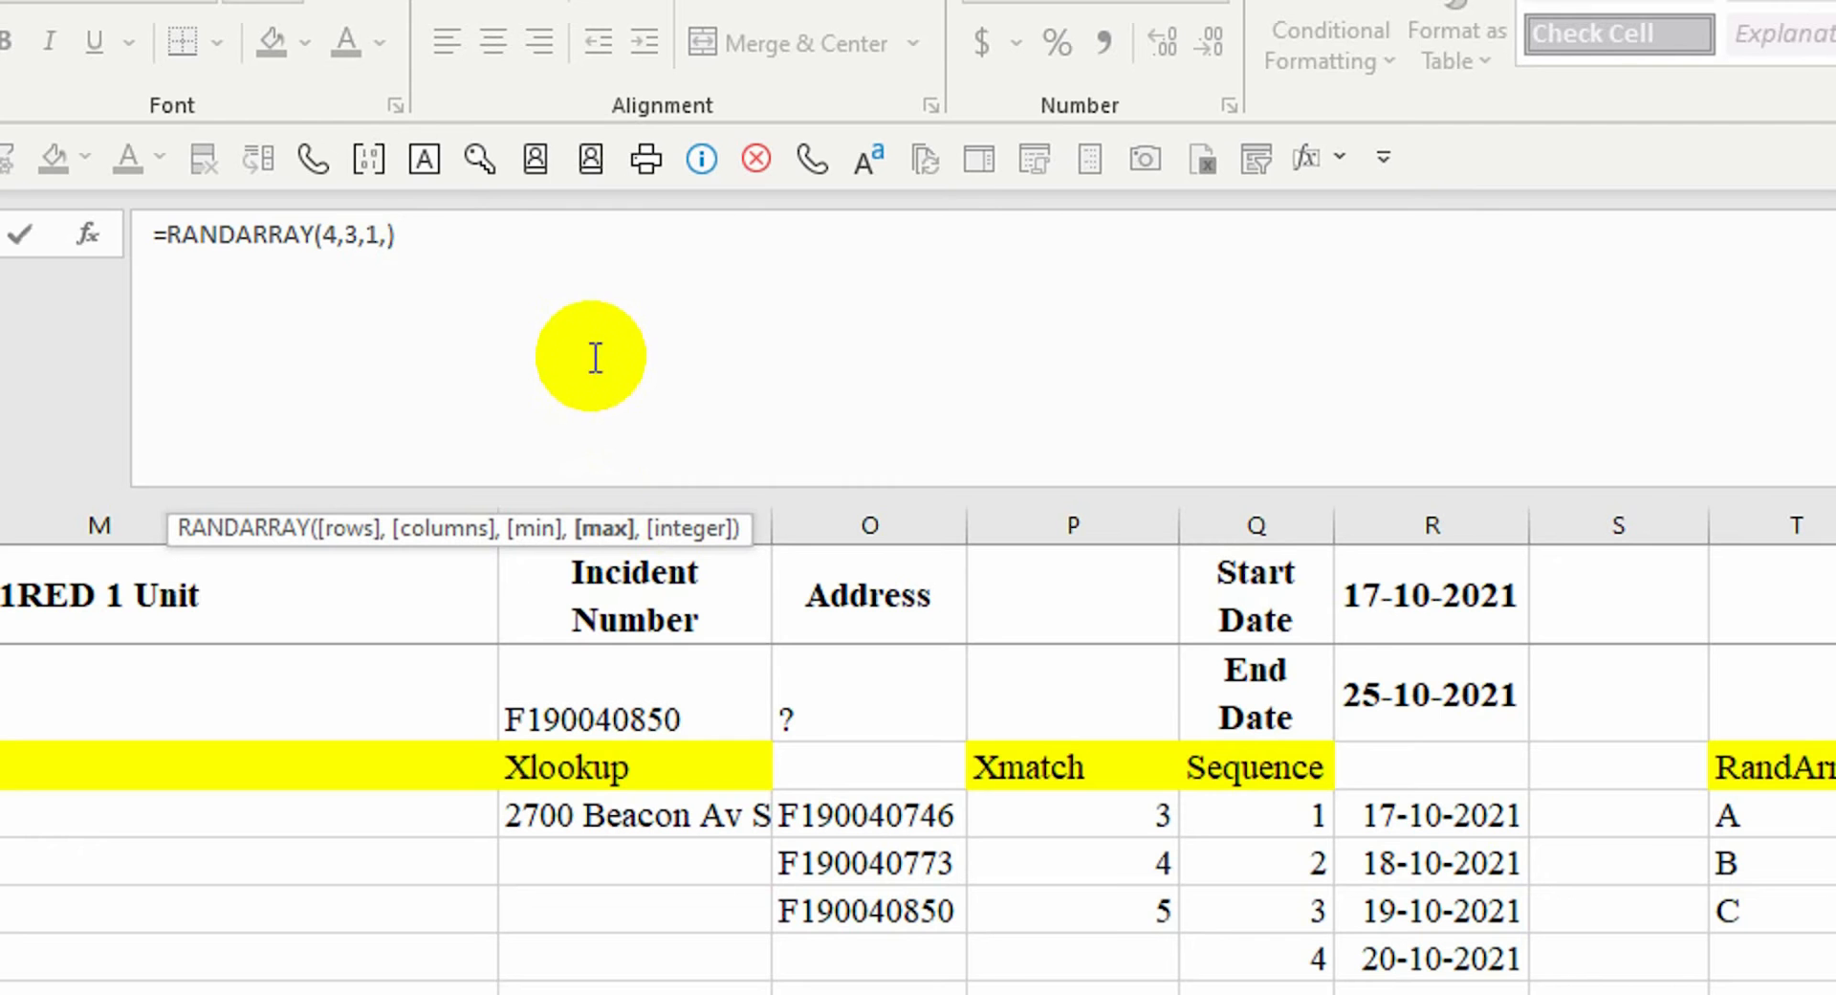
pyautogui.doubleClick(626, 593)
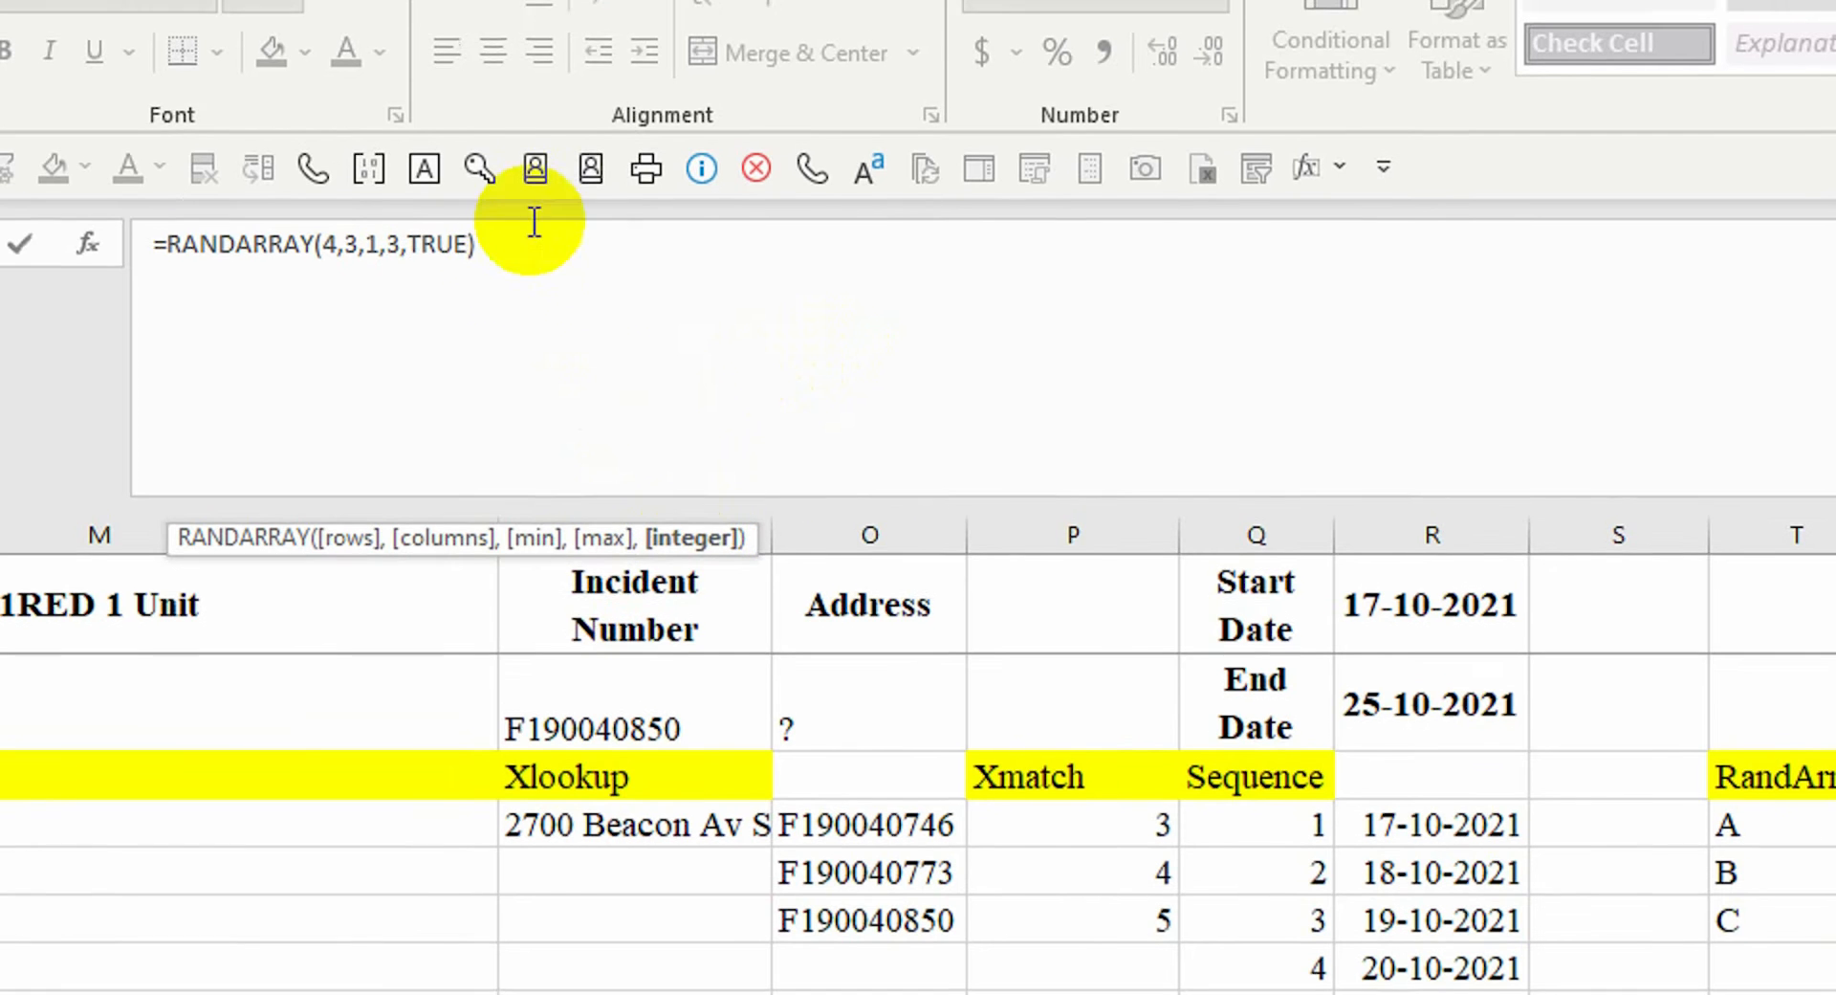
pyautogui.press('Return')
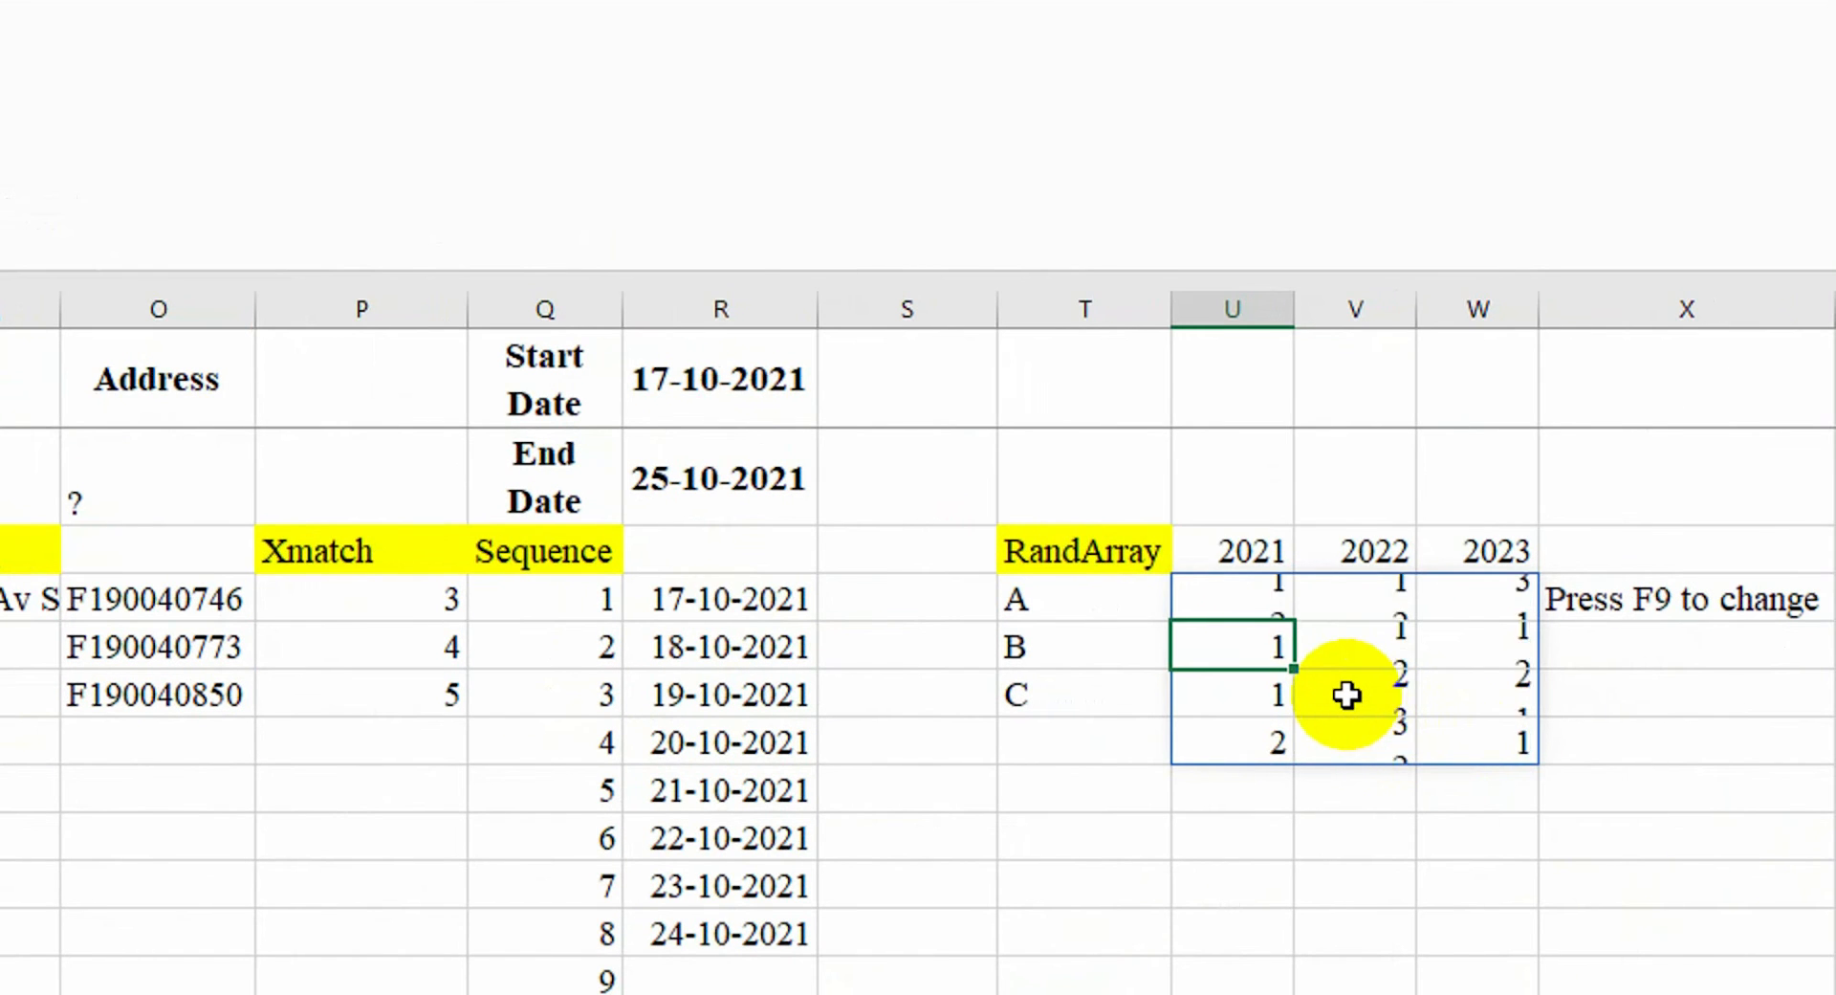
pyautogui.click(332, 327)
pyautogui.click(1217, 600)
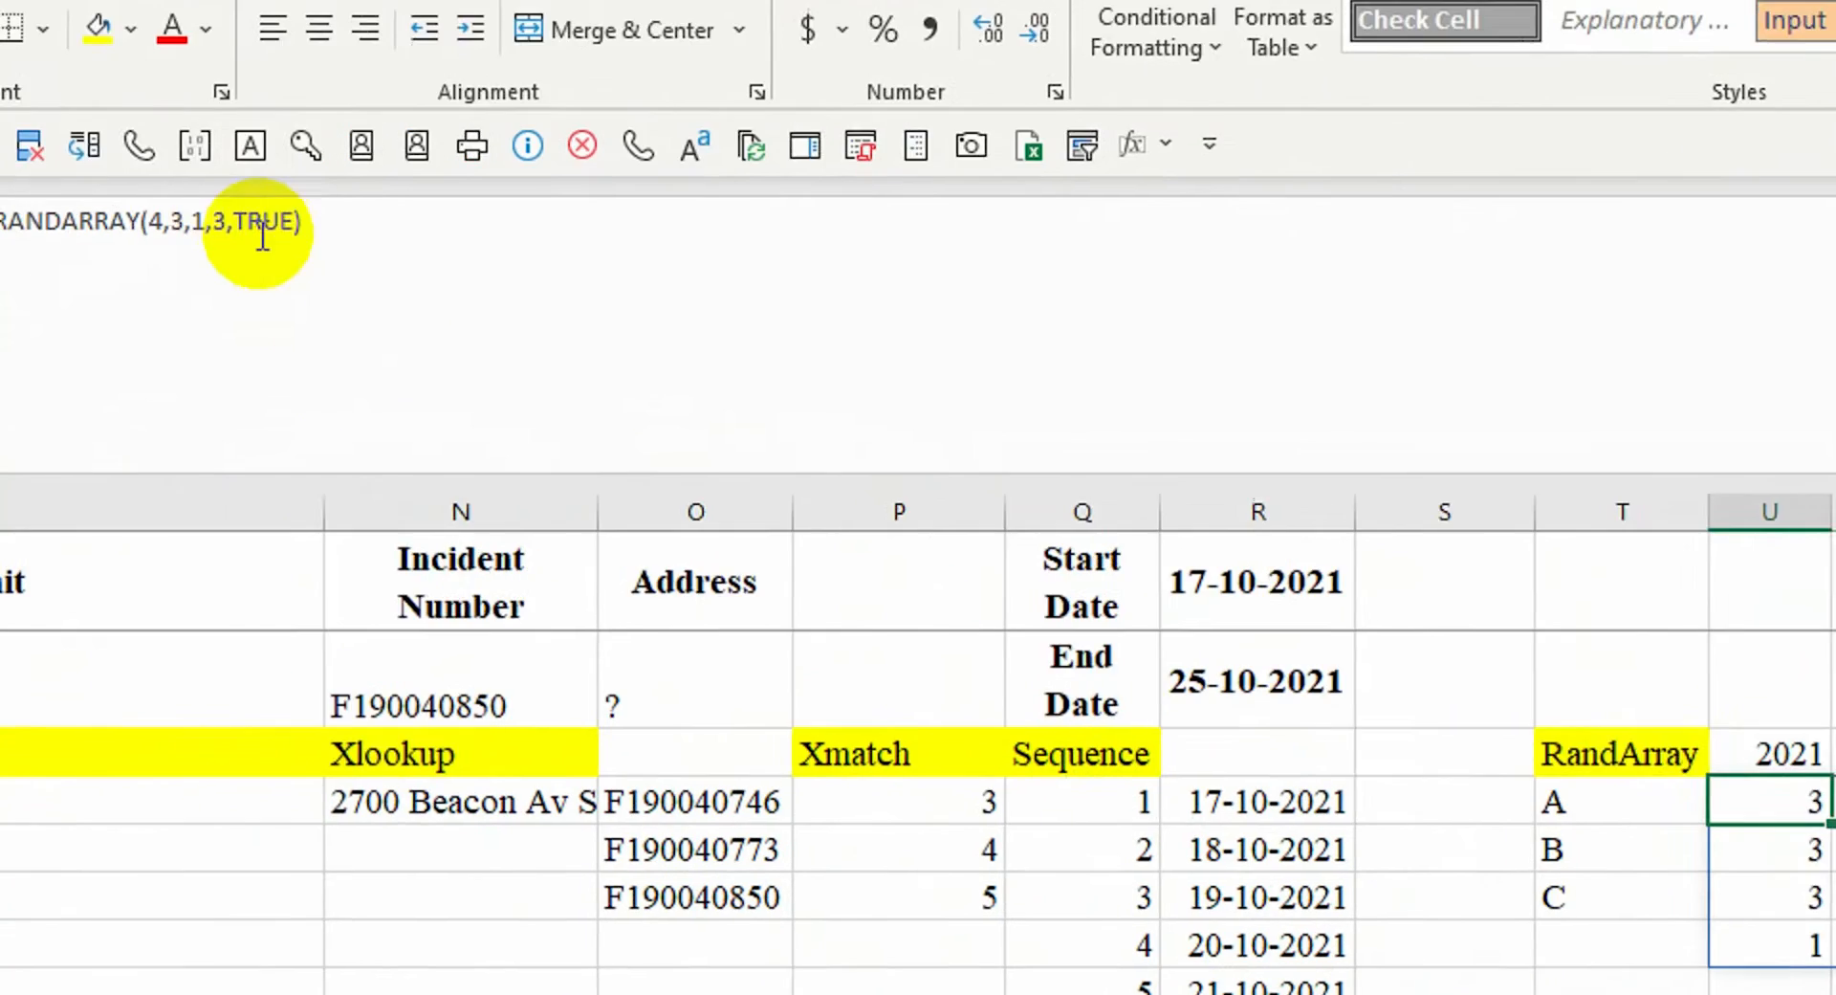
pyautogui.click(387, 251)
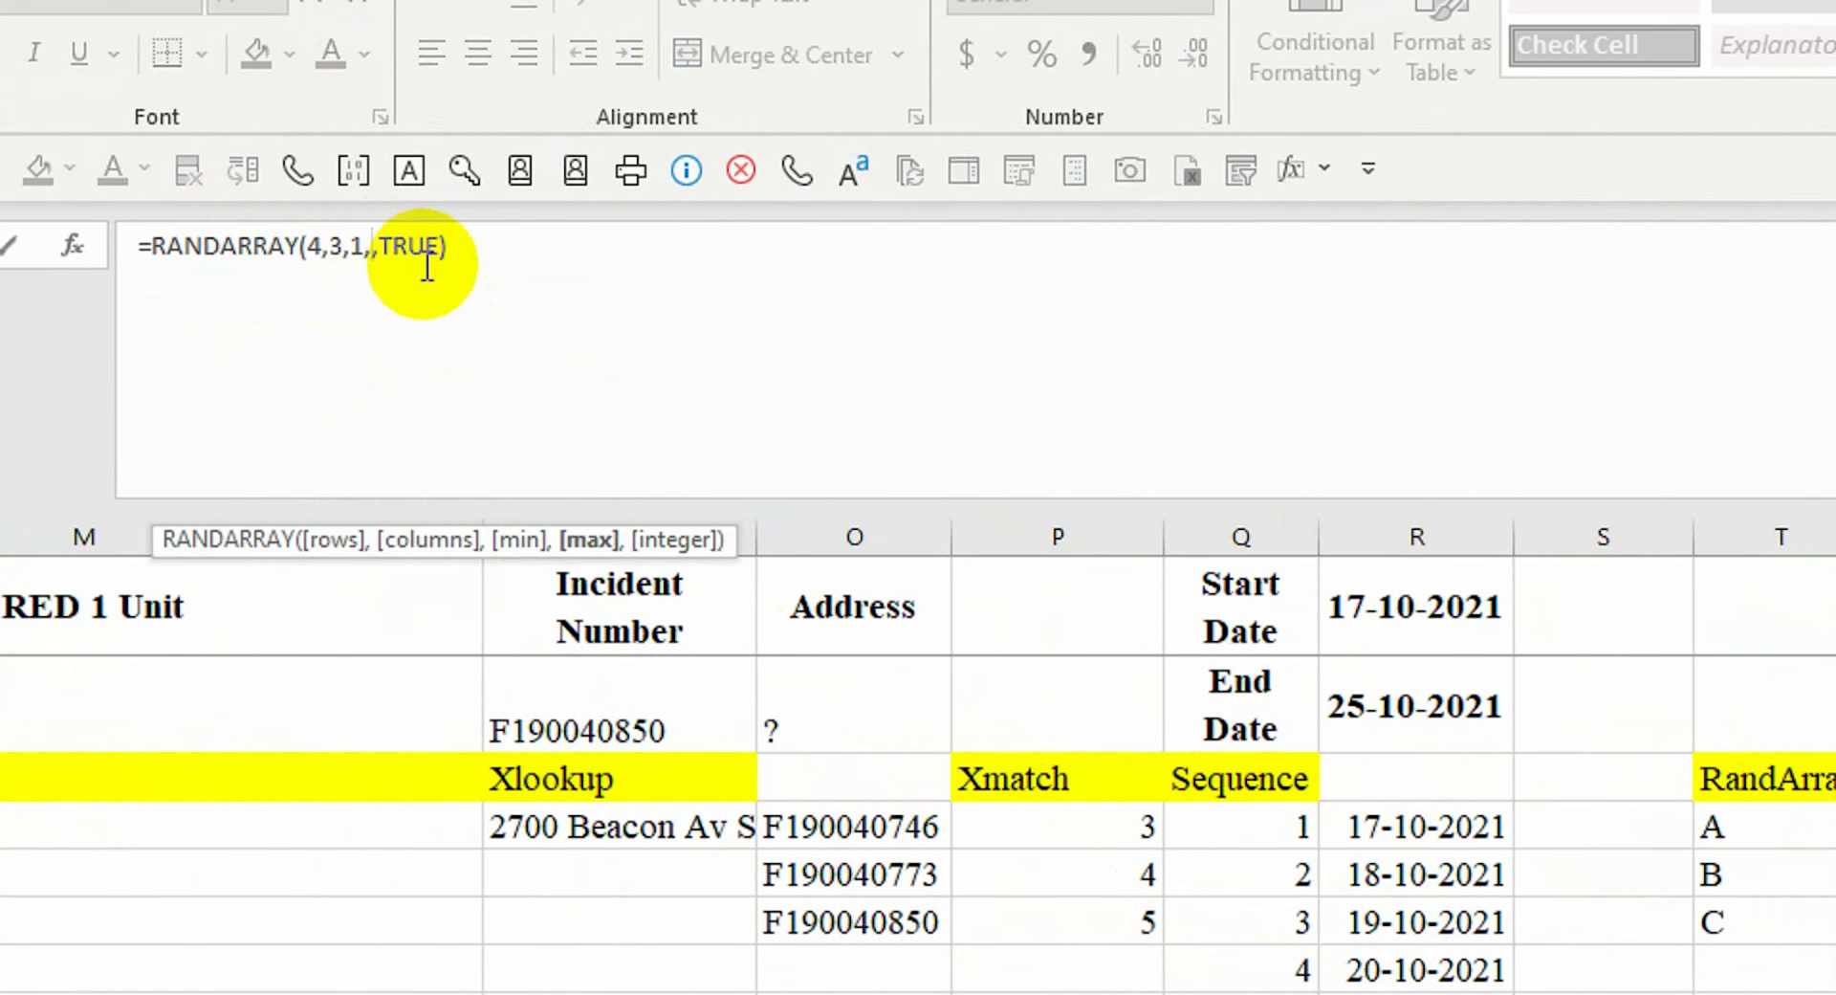
pyautogui.press('Return')
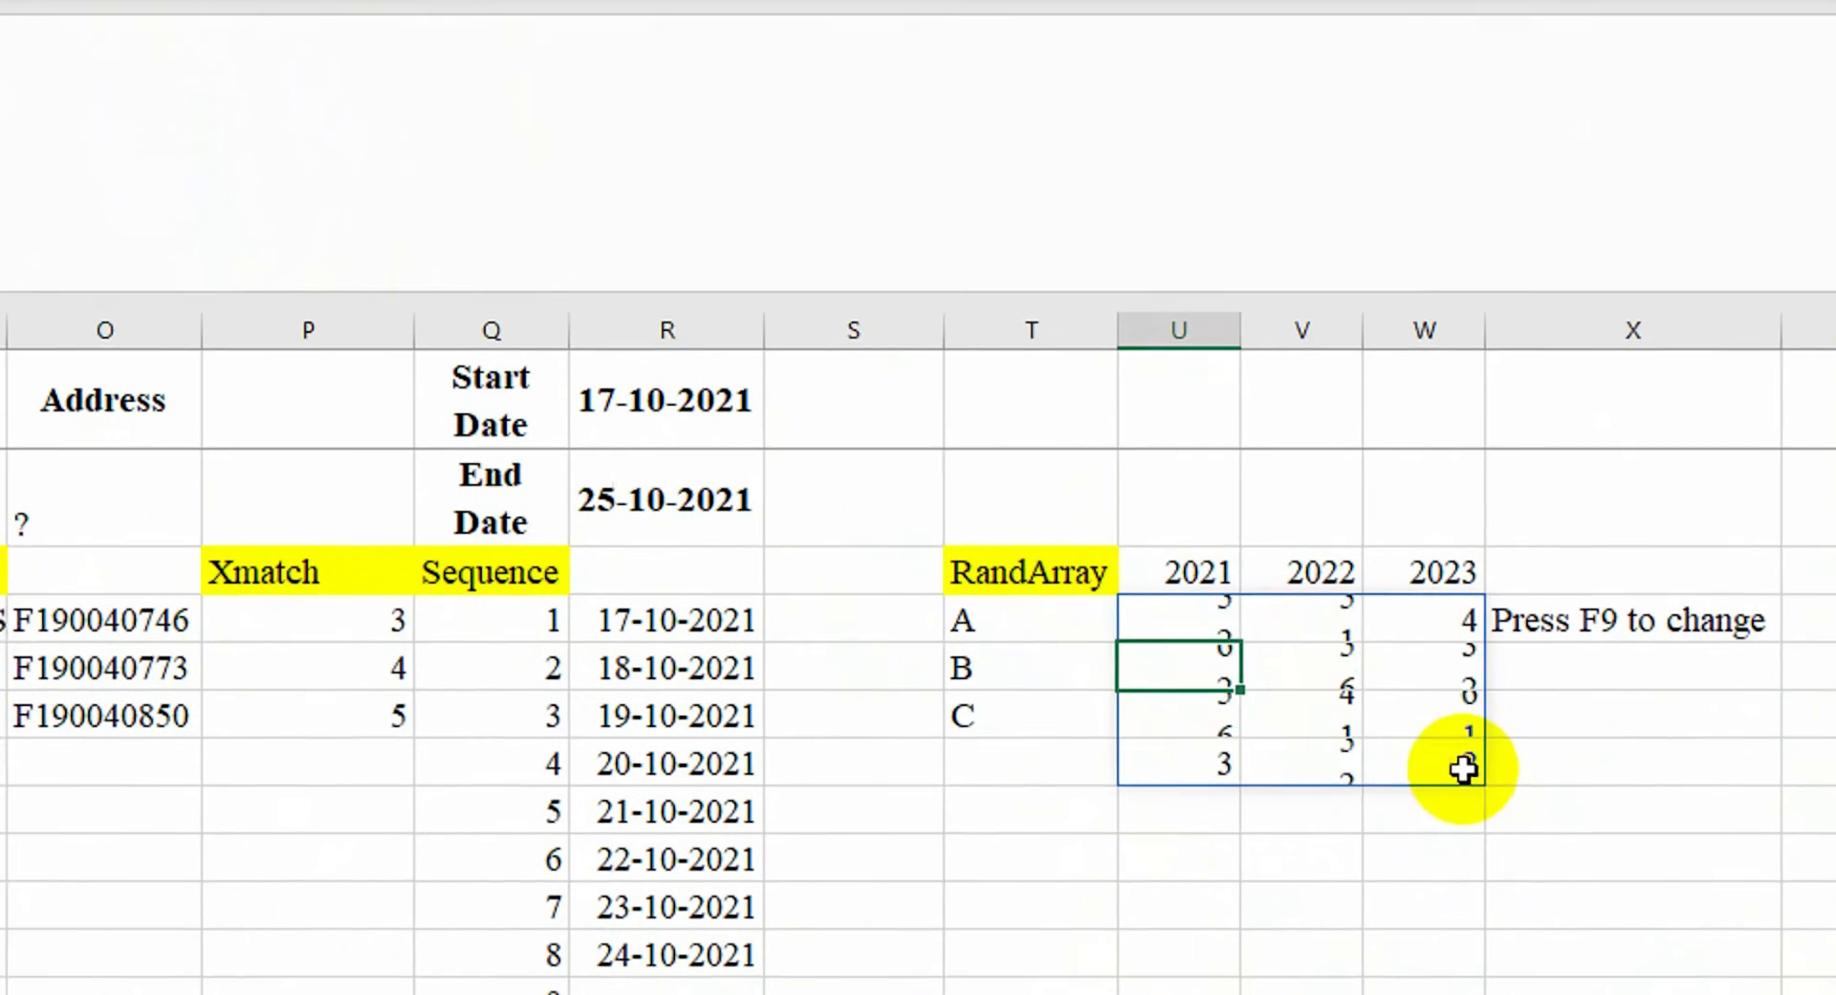
# Add the note 'Numbers are changing by 1 to 6', widen column X, and recalculate
pyautogui.click(1478, 655)
pyautogui.write('Number')
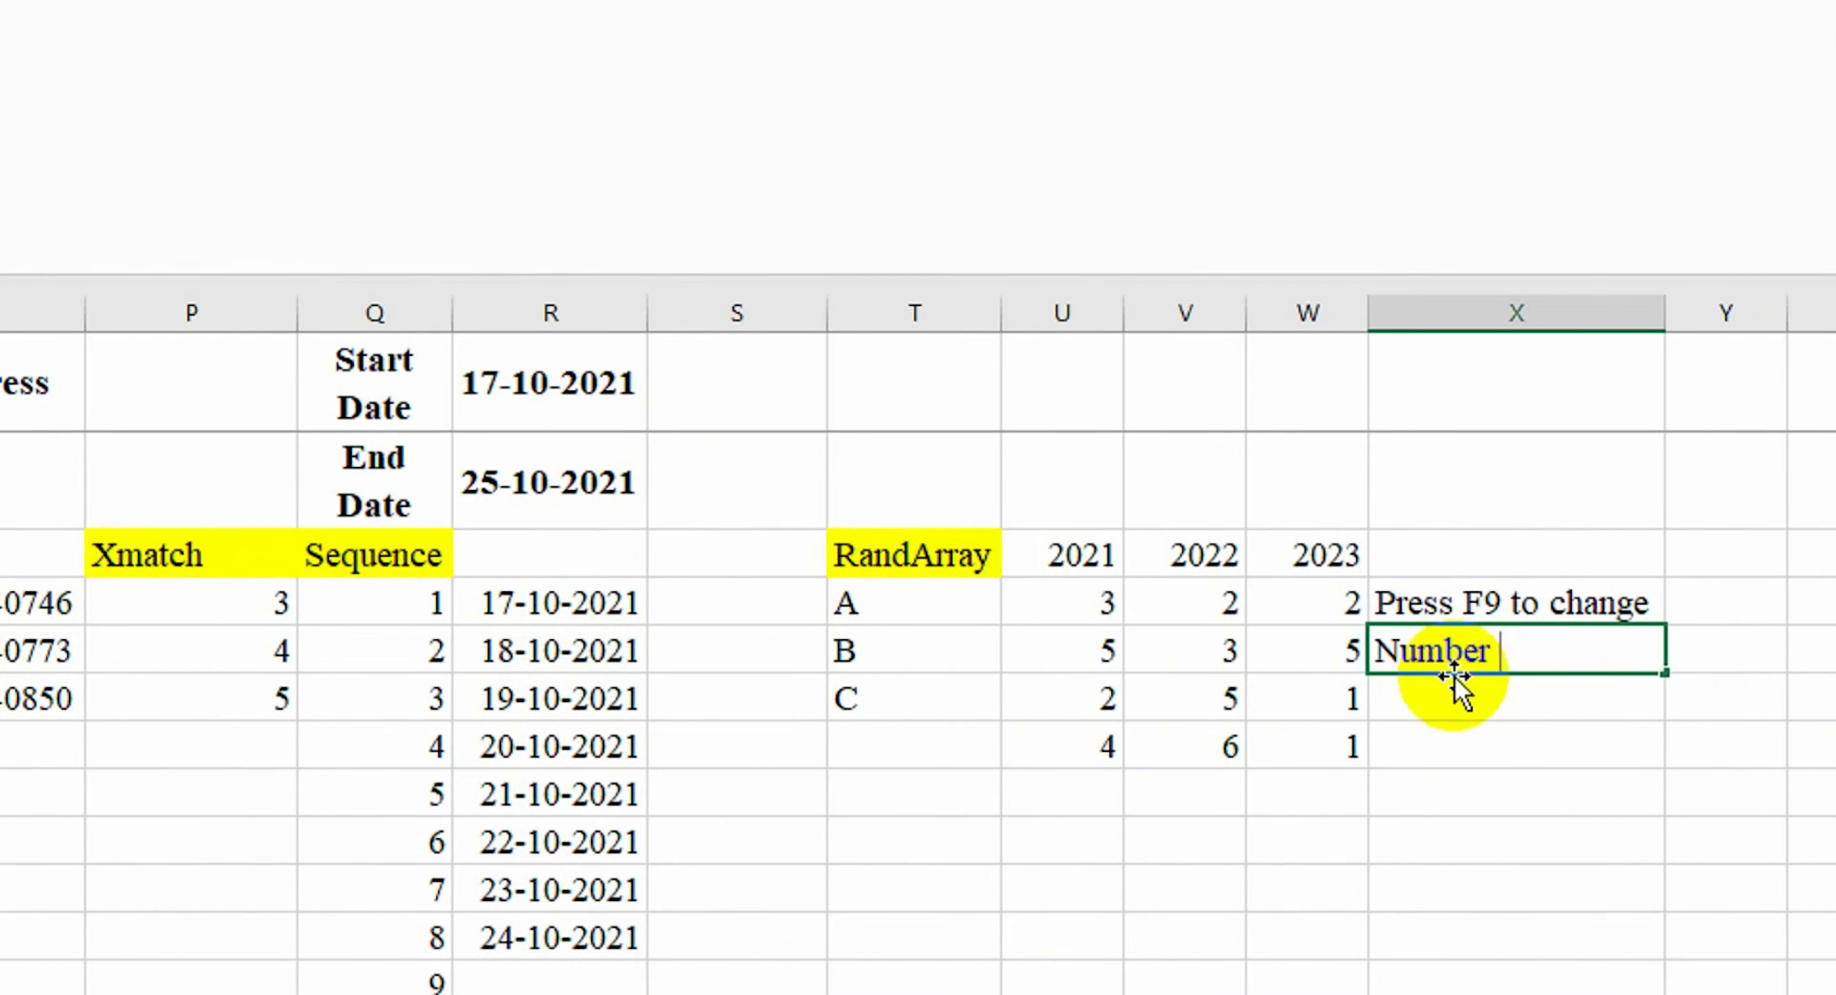
pyautogui.write('s are changing by 1')
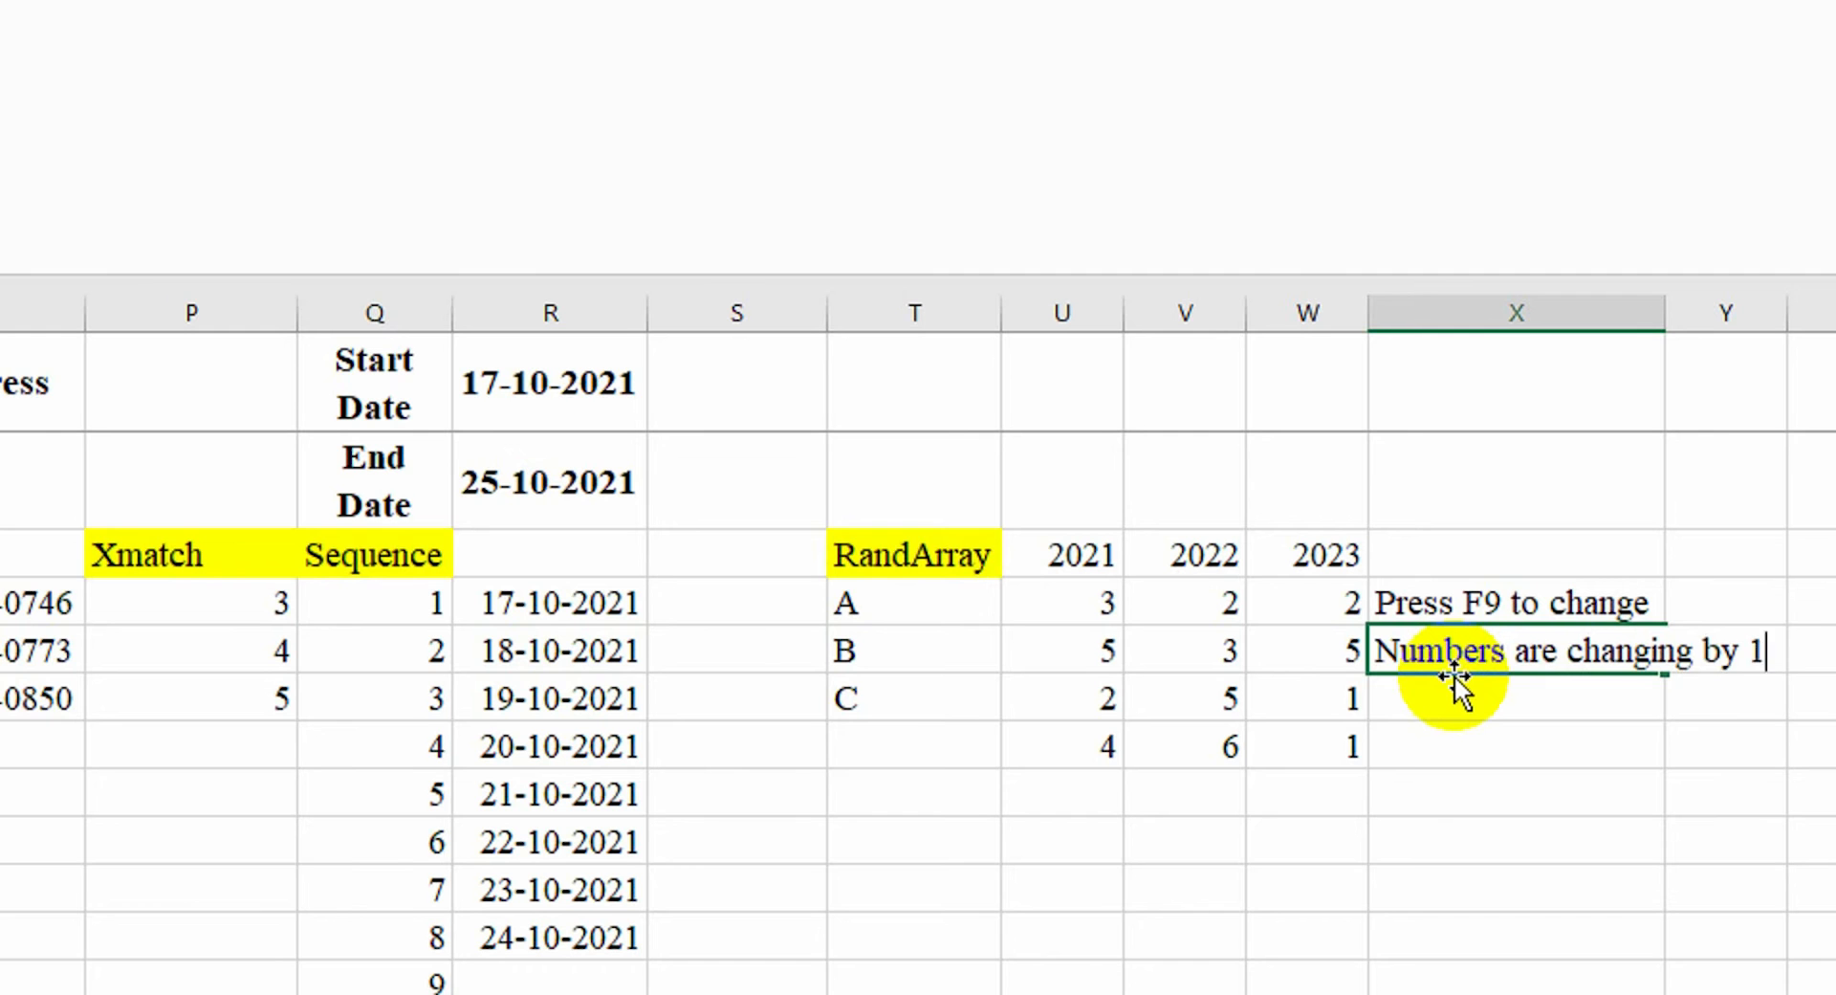
pyautogui.write(' to 6')
pyautogui.press('Return')
pyautogui.click(1425, 655)
pyautogui.doubleClick(1664, 313)
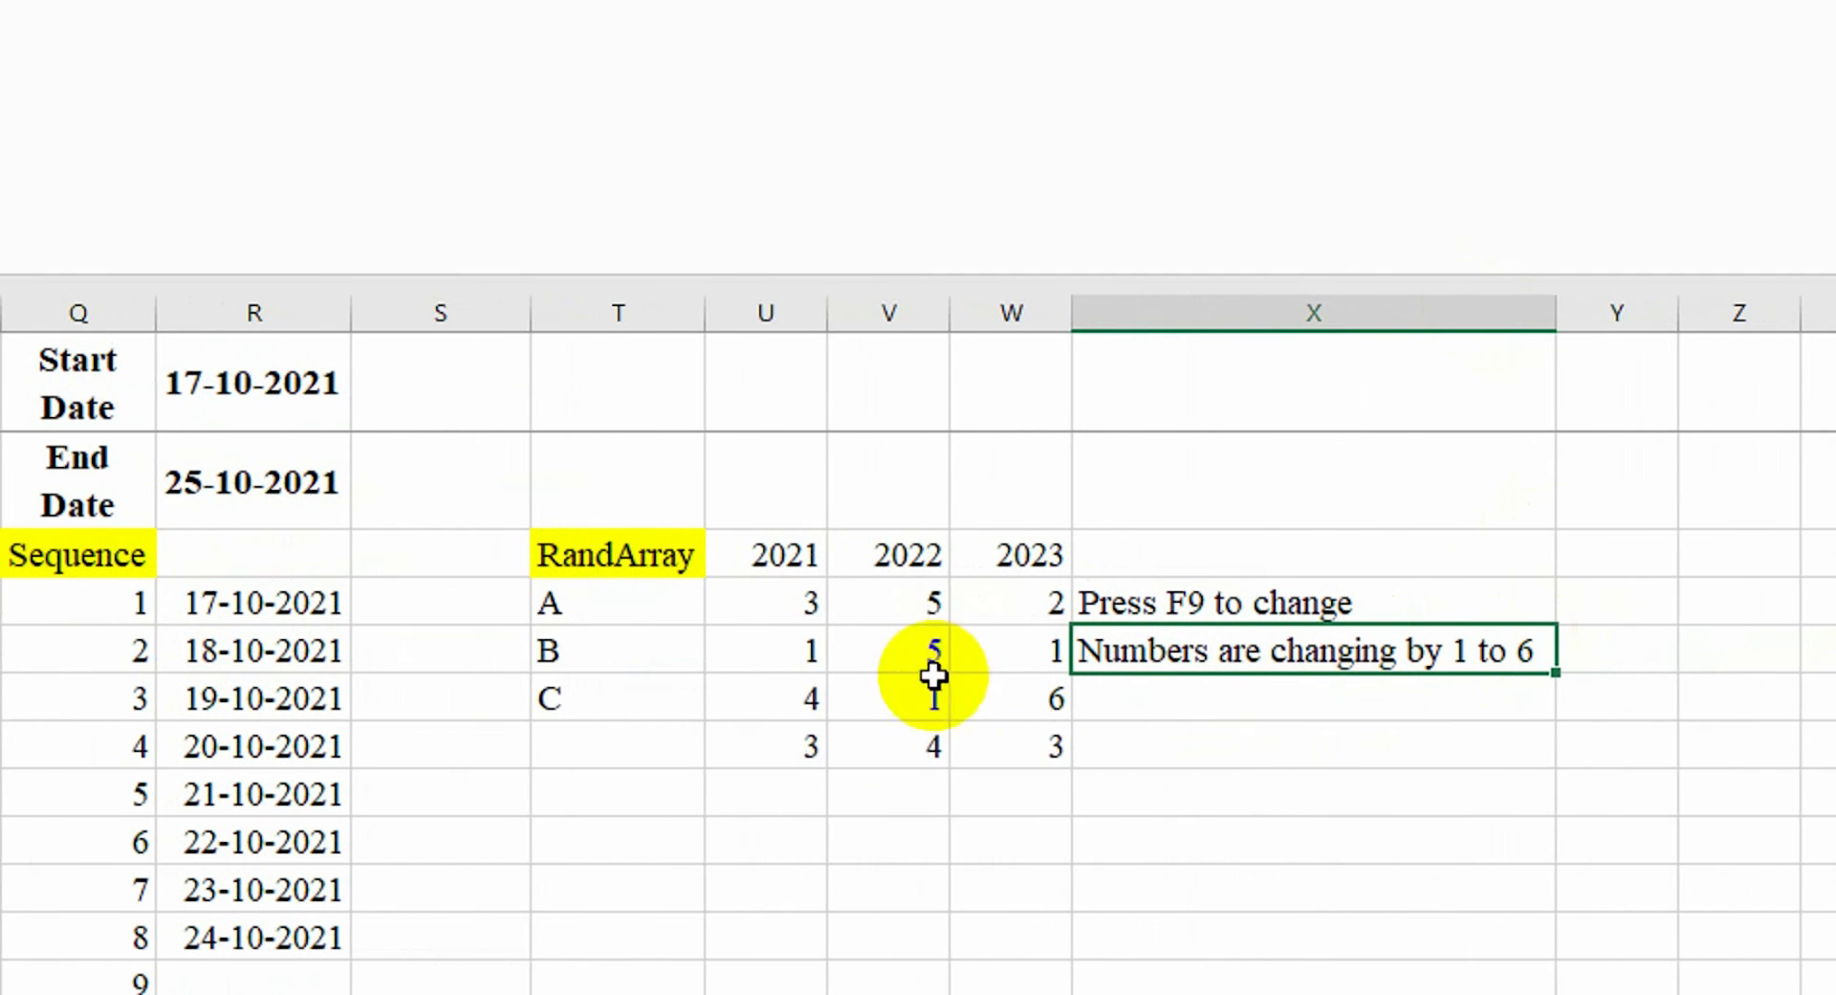
pyautogui.press('F9')
pyautogui.press('F9')
pyautogui.press('F9')
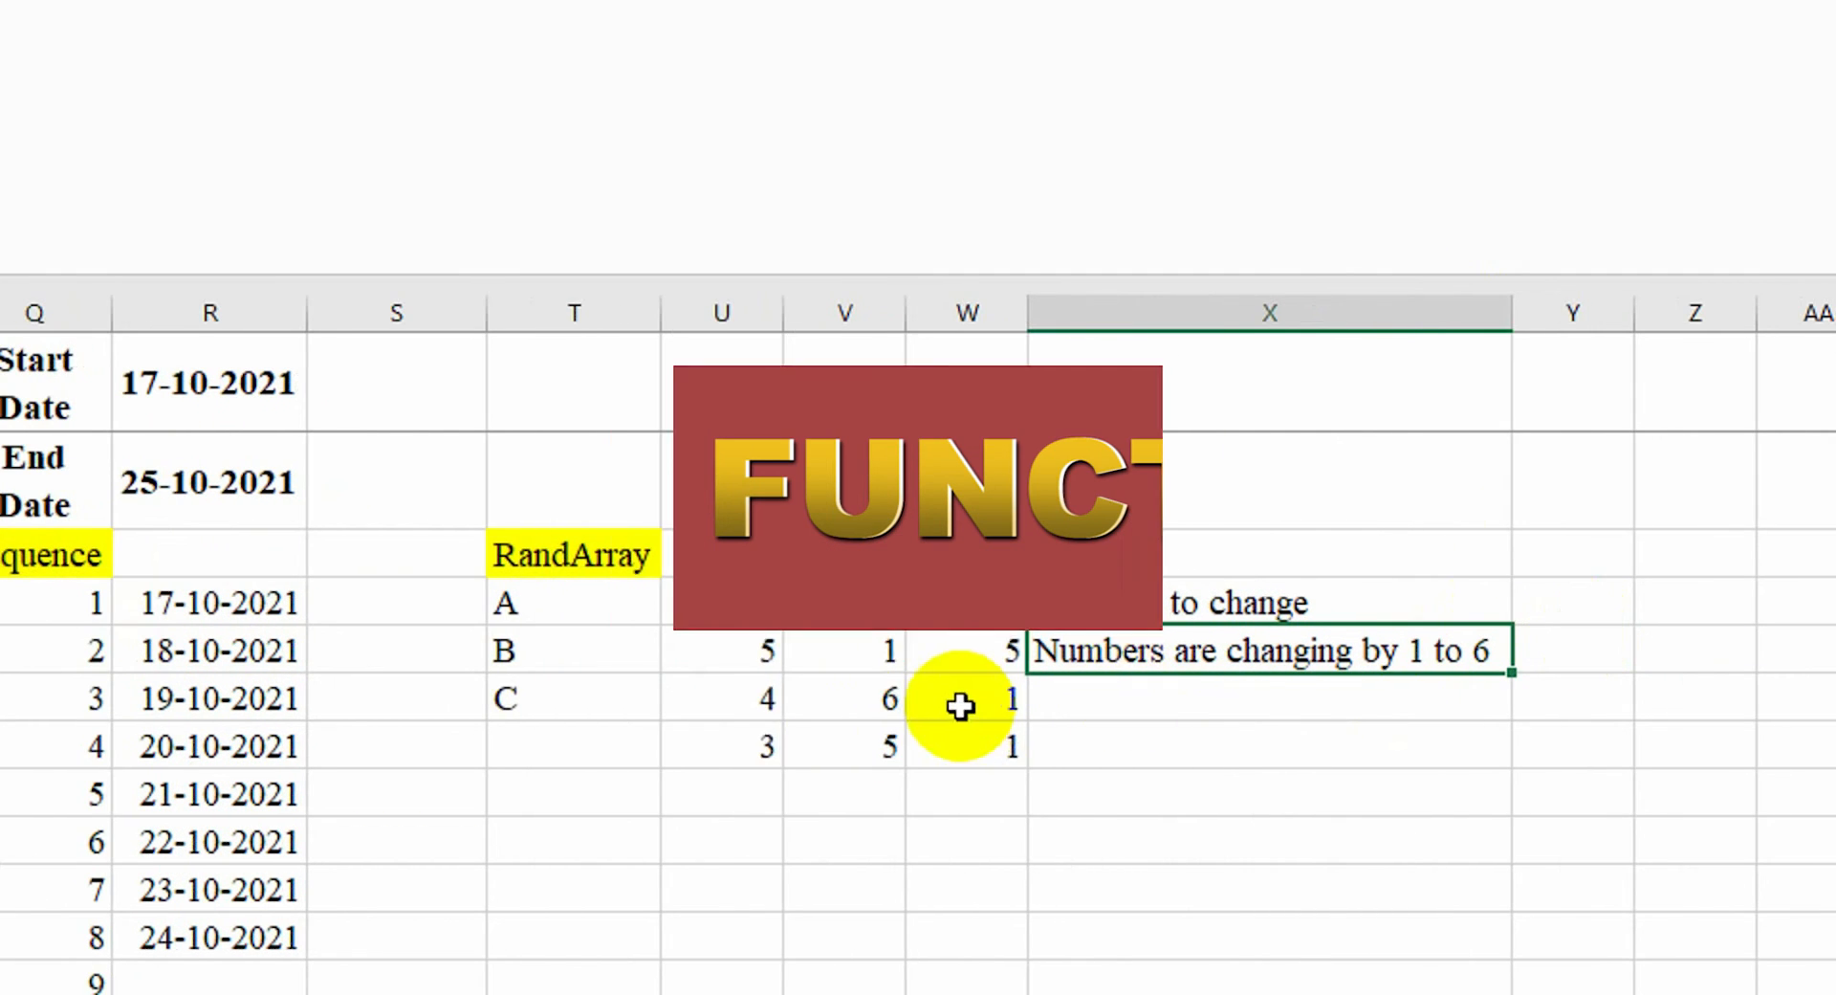
# In the cell beside the F9 note, enter =IF(ABS(V4/U4),V4/U4,"")
pyautogui.click(1597, 607)
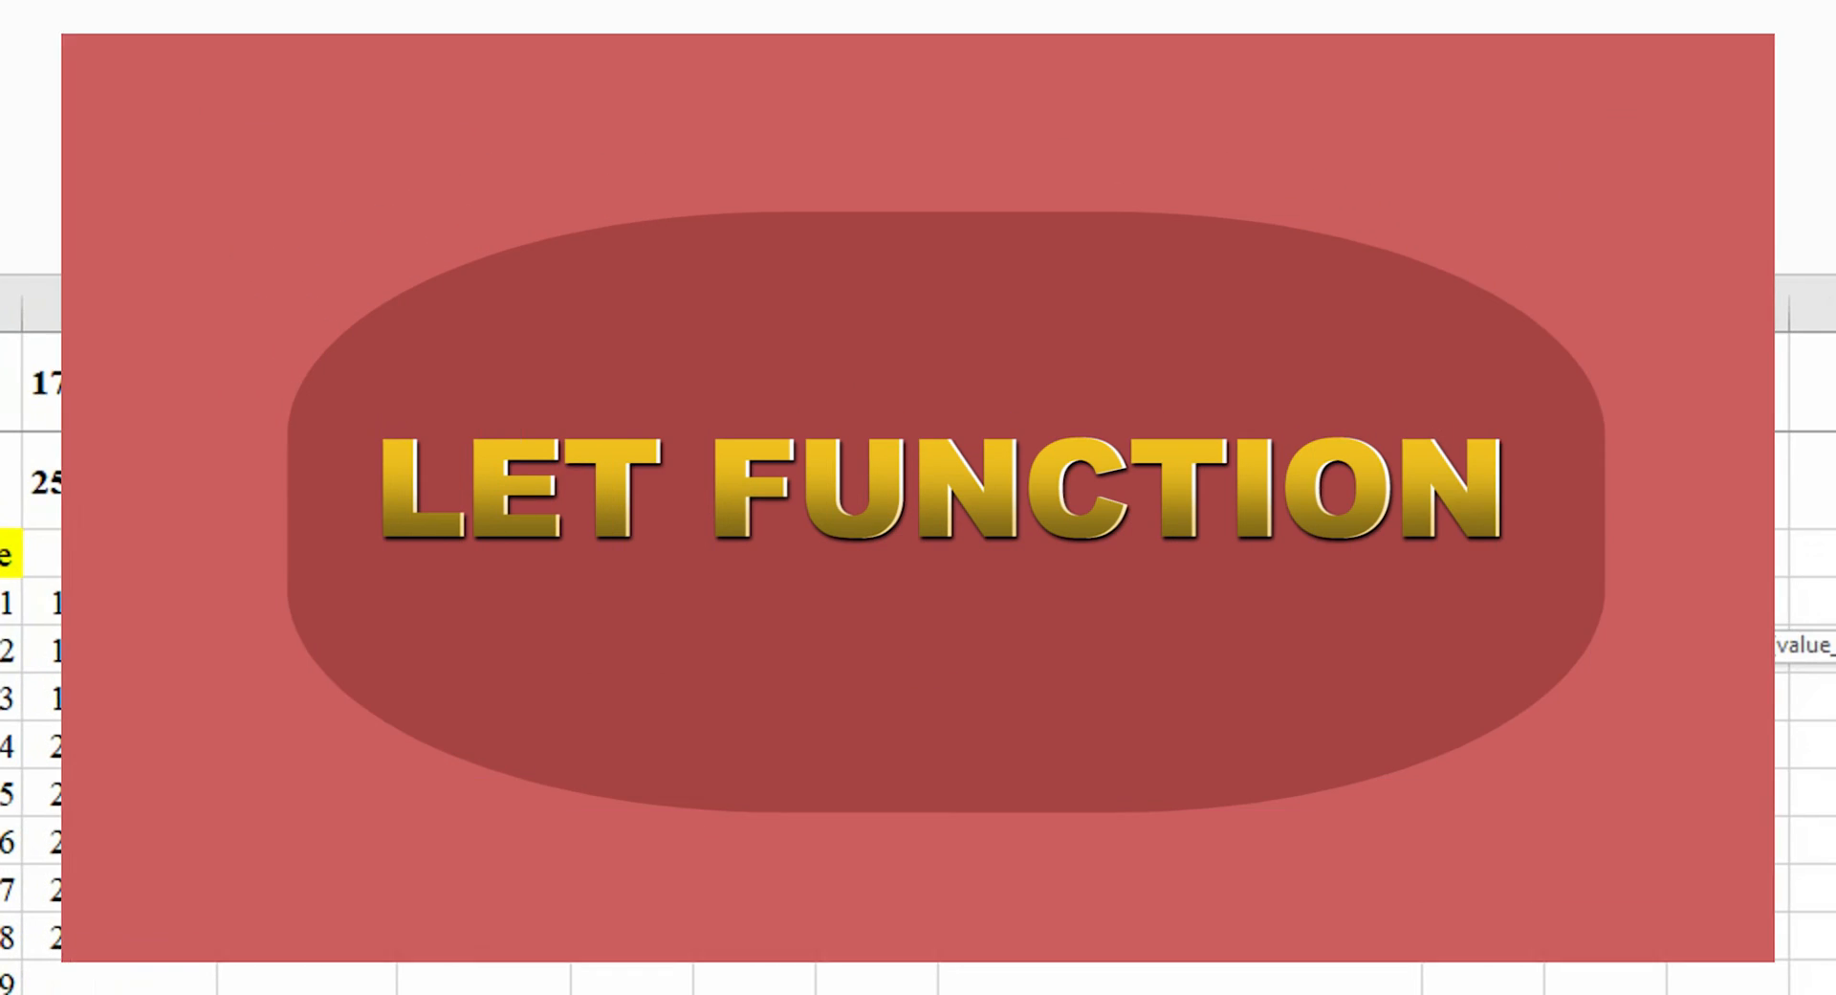
pyautogui.write('=IF(V4/U4')
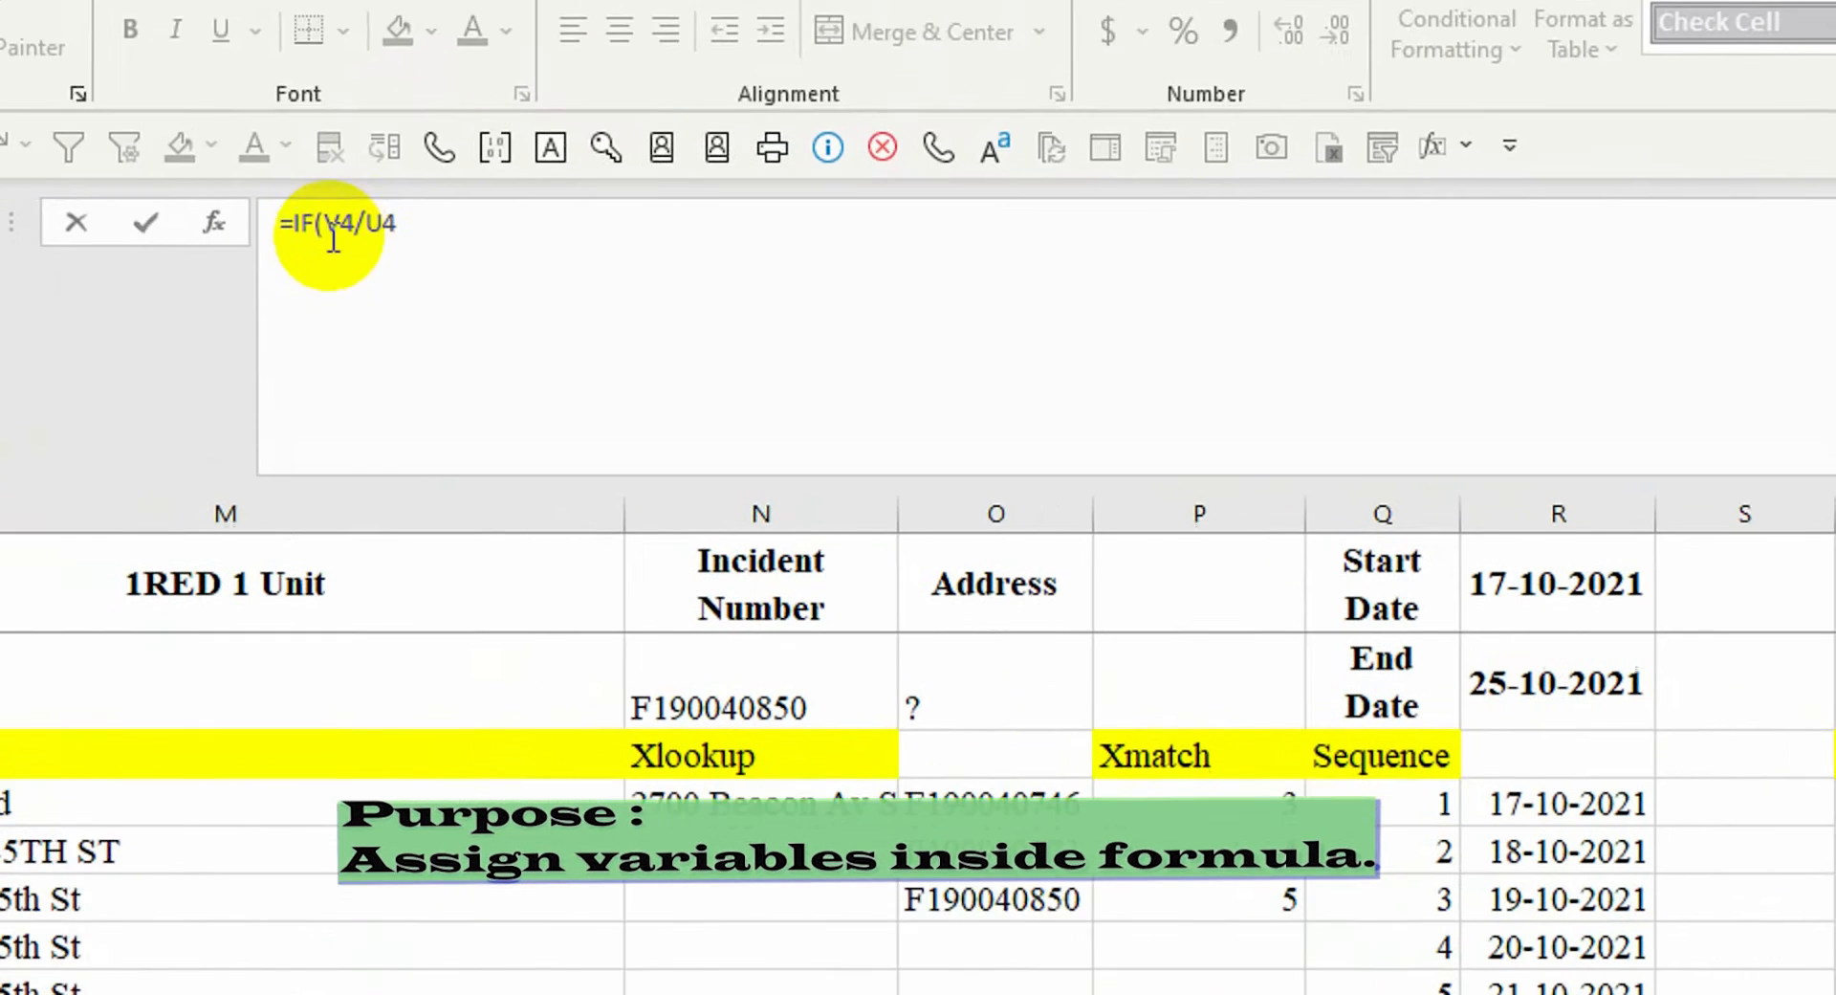
pyautogui.click(429, 260)
pyautogui.write('ABS(')
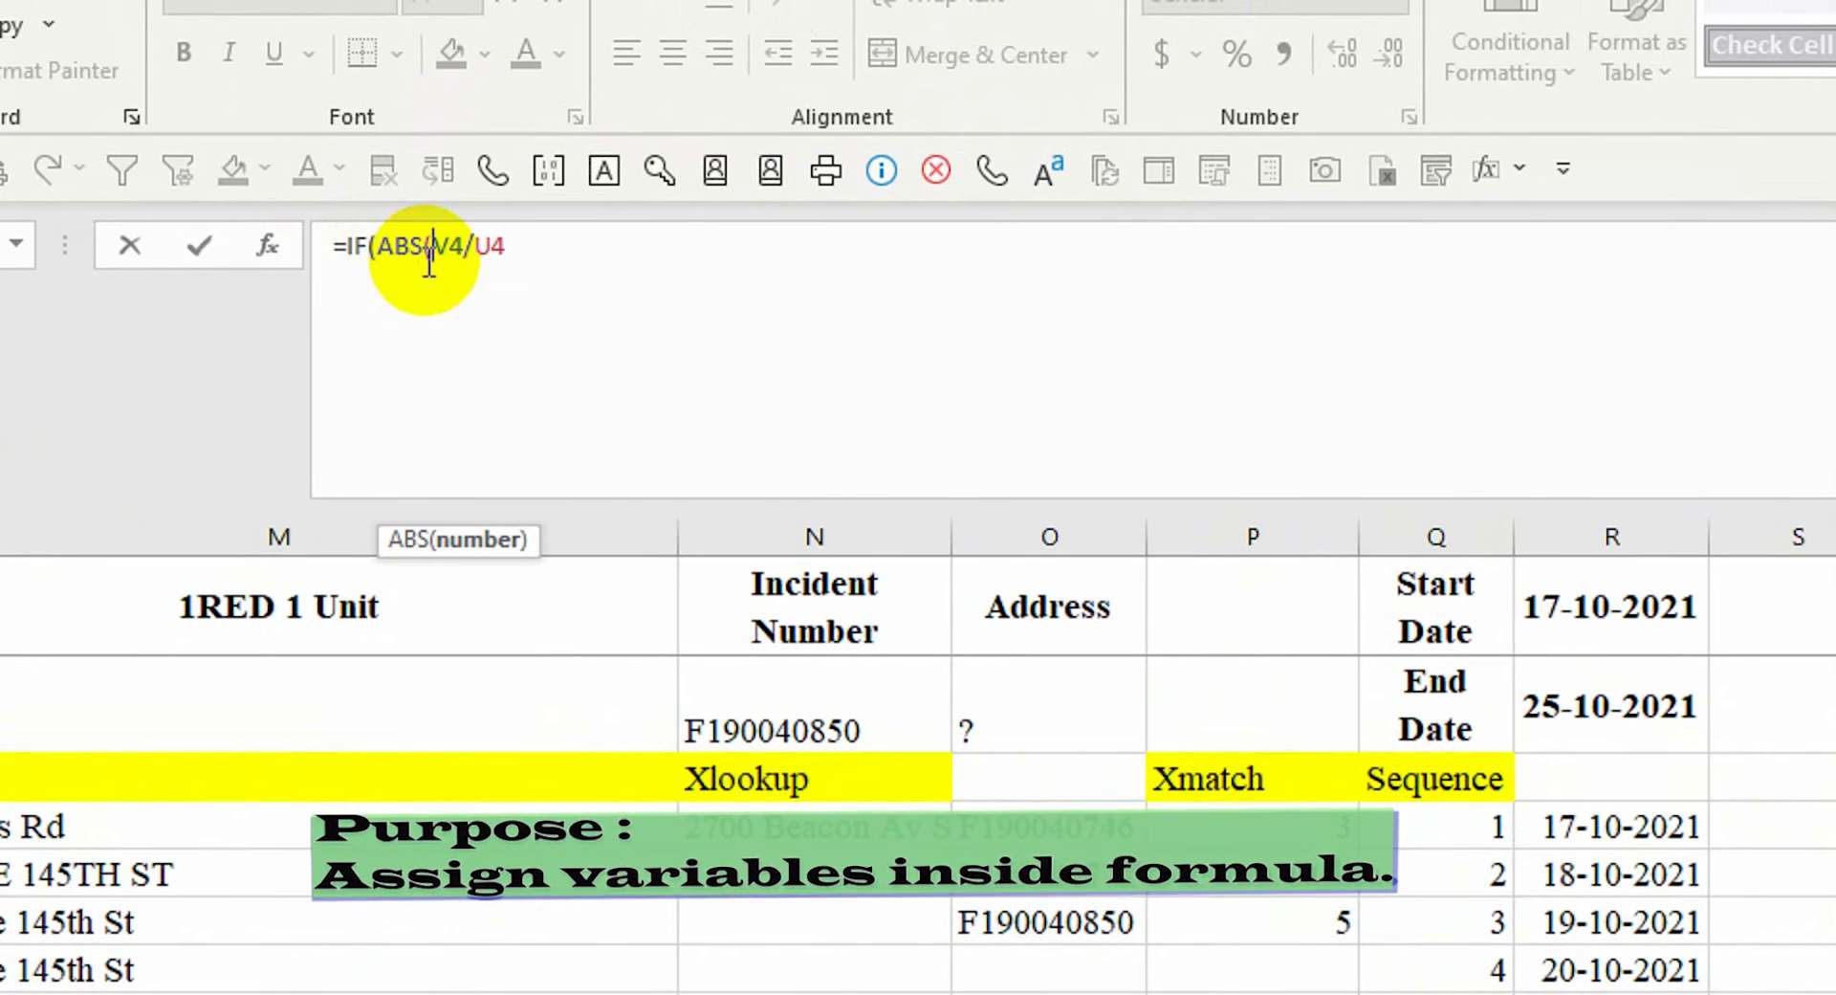
pyautogui.click(1478, 753)
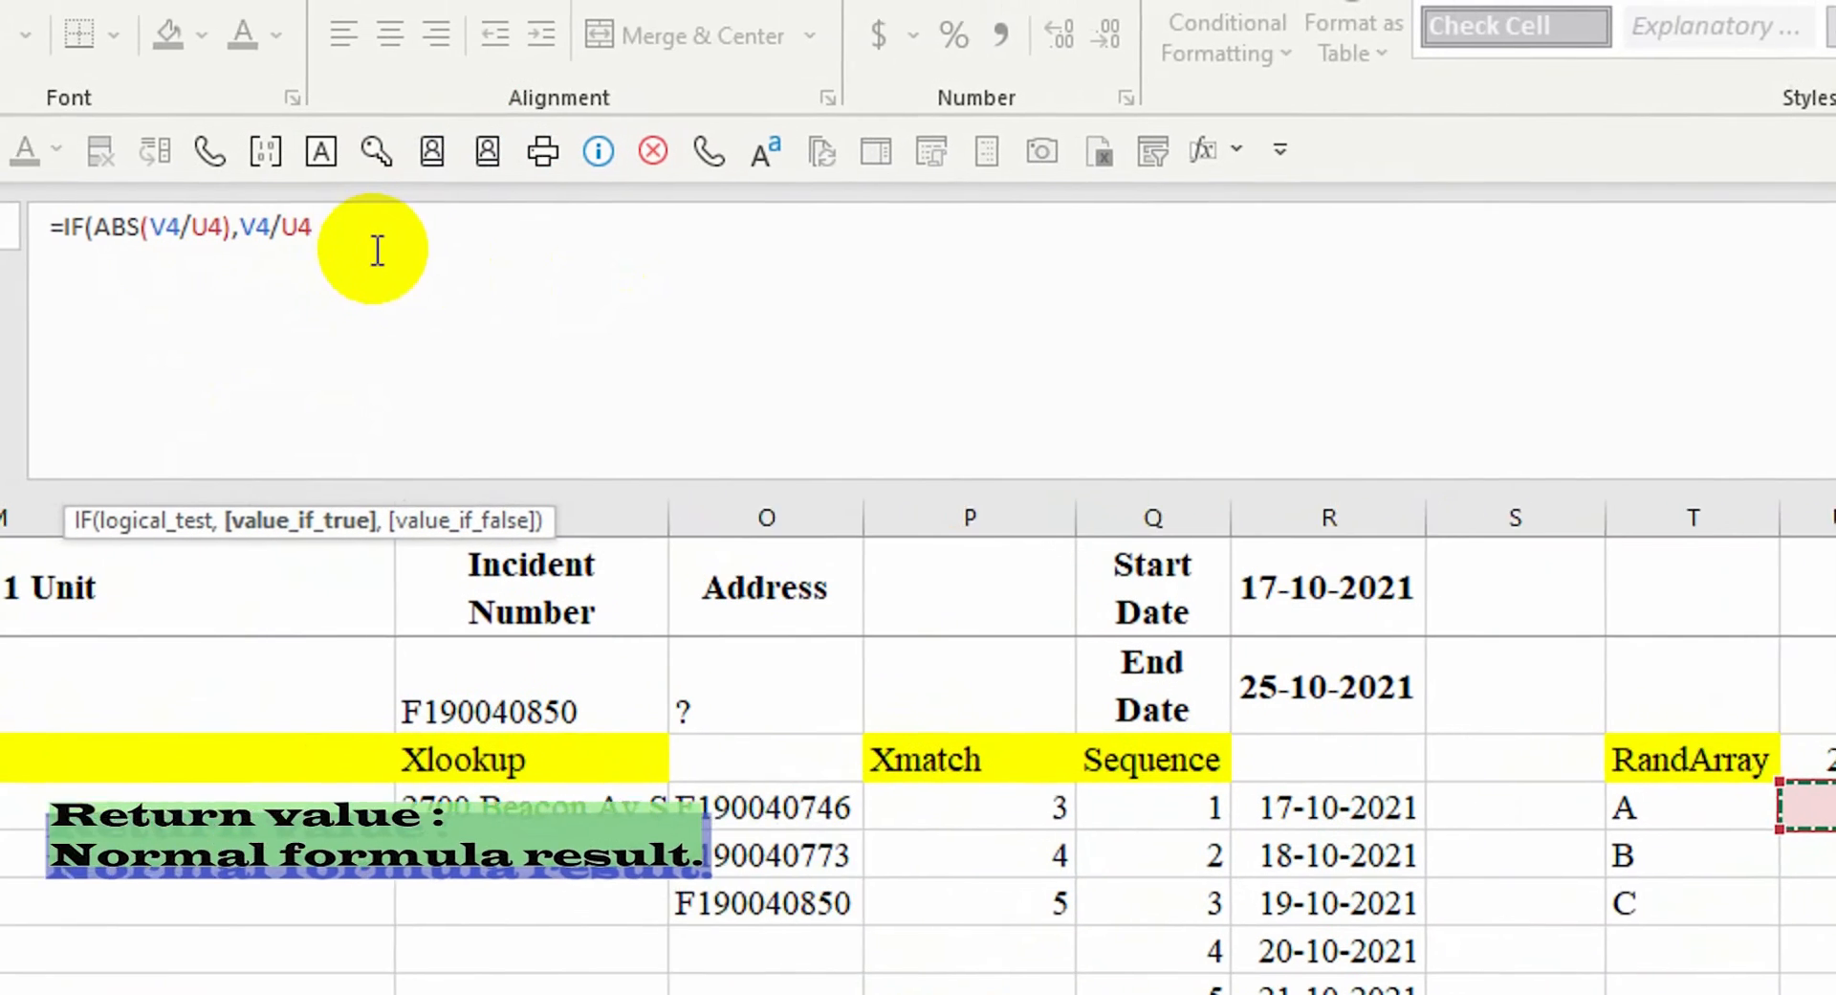
pyautogui.write(',"")')
pyautogui.press('Return')
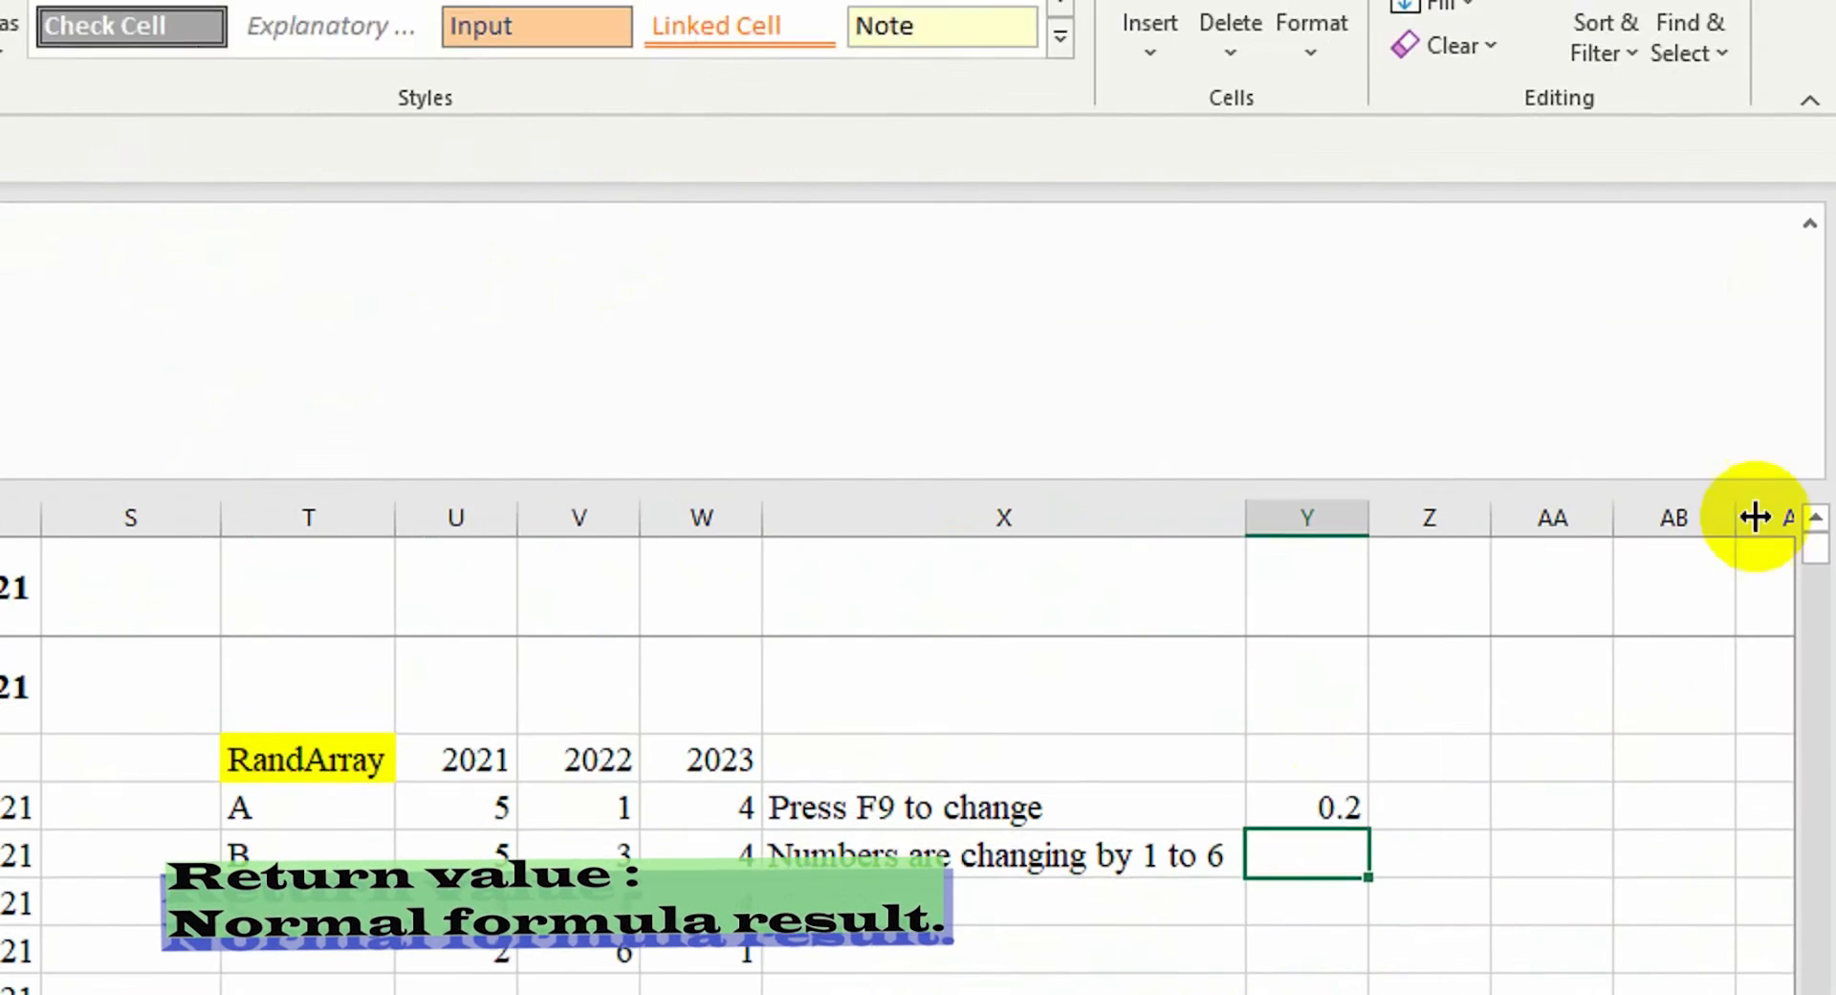
# Add a percentage threshold to the ABS comparison, ending at 10%
pyautogui.click(1283, 746)
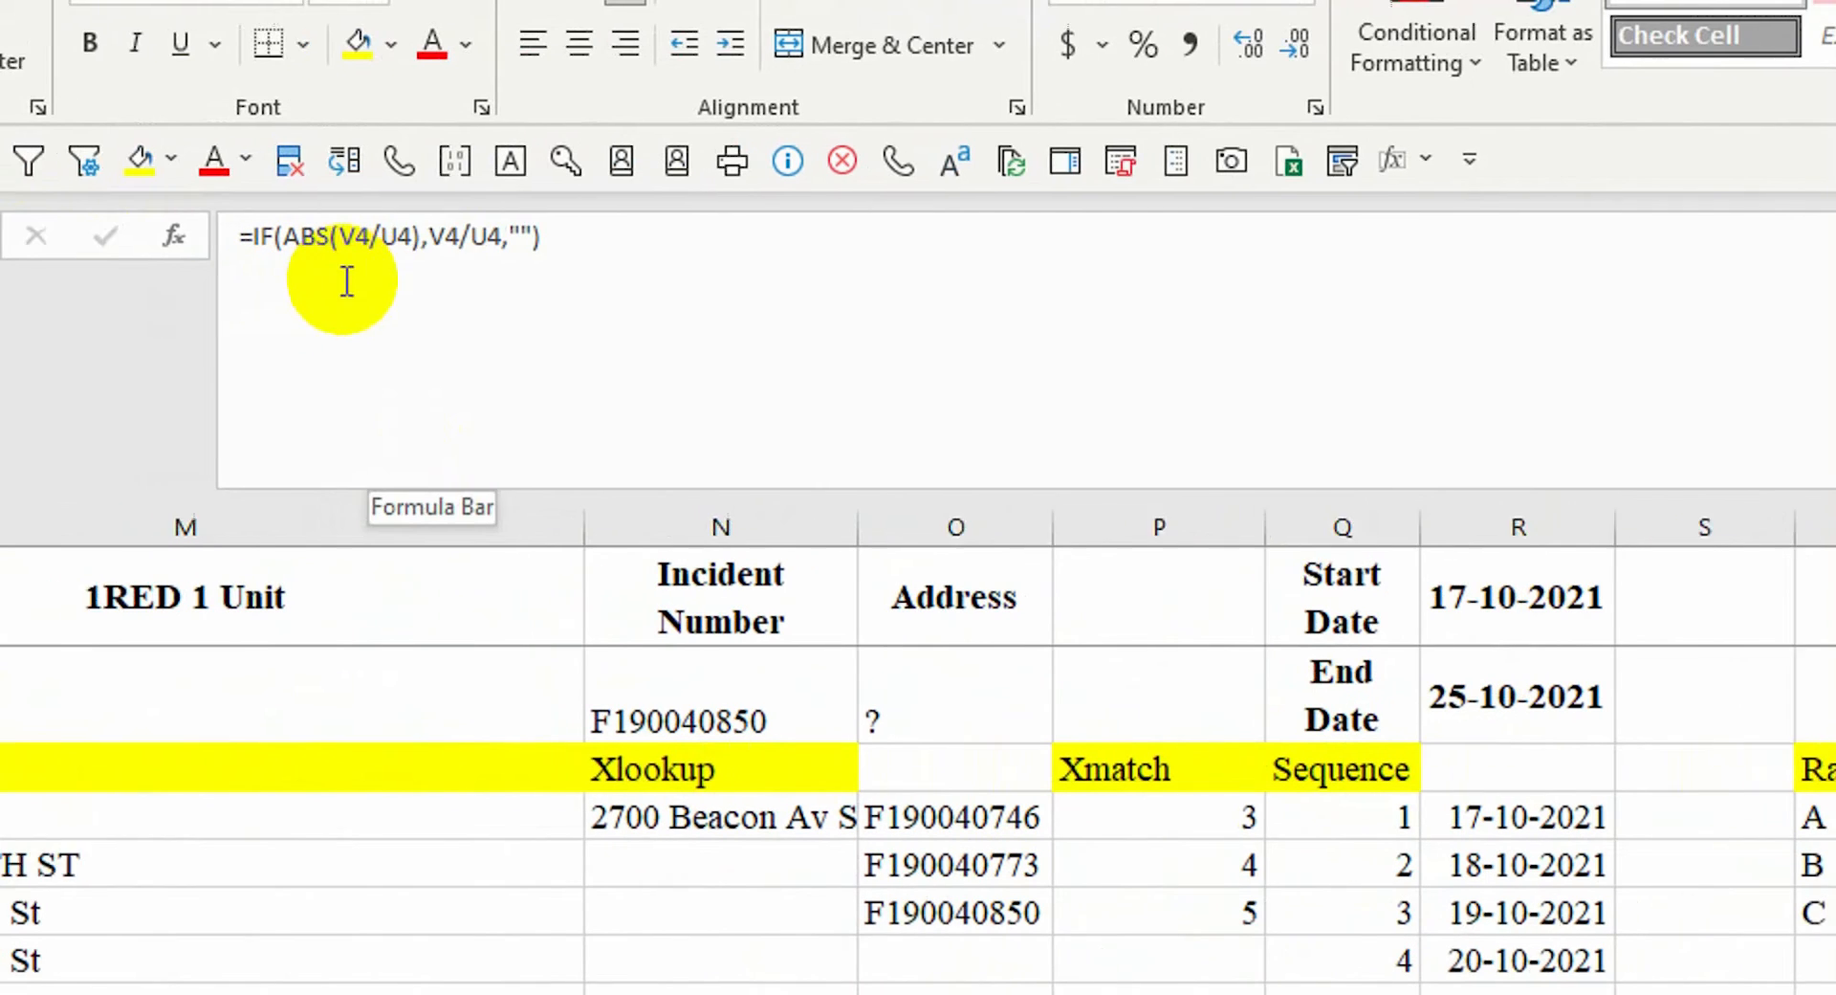
pyautogui.click(428, 244)
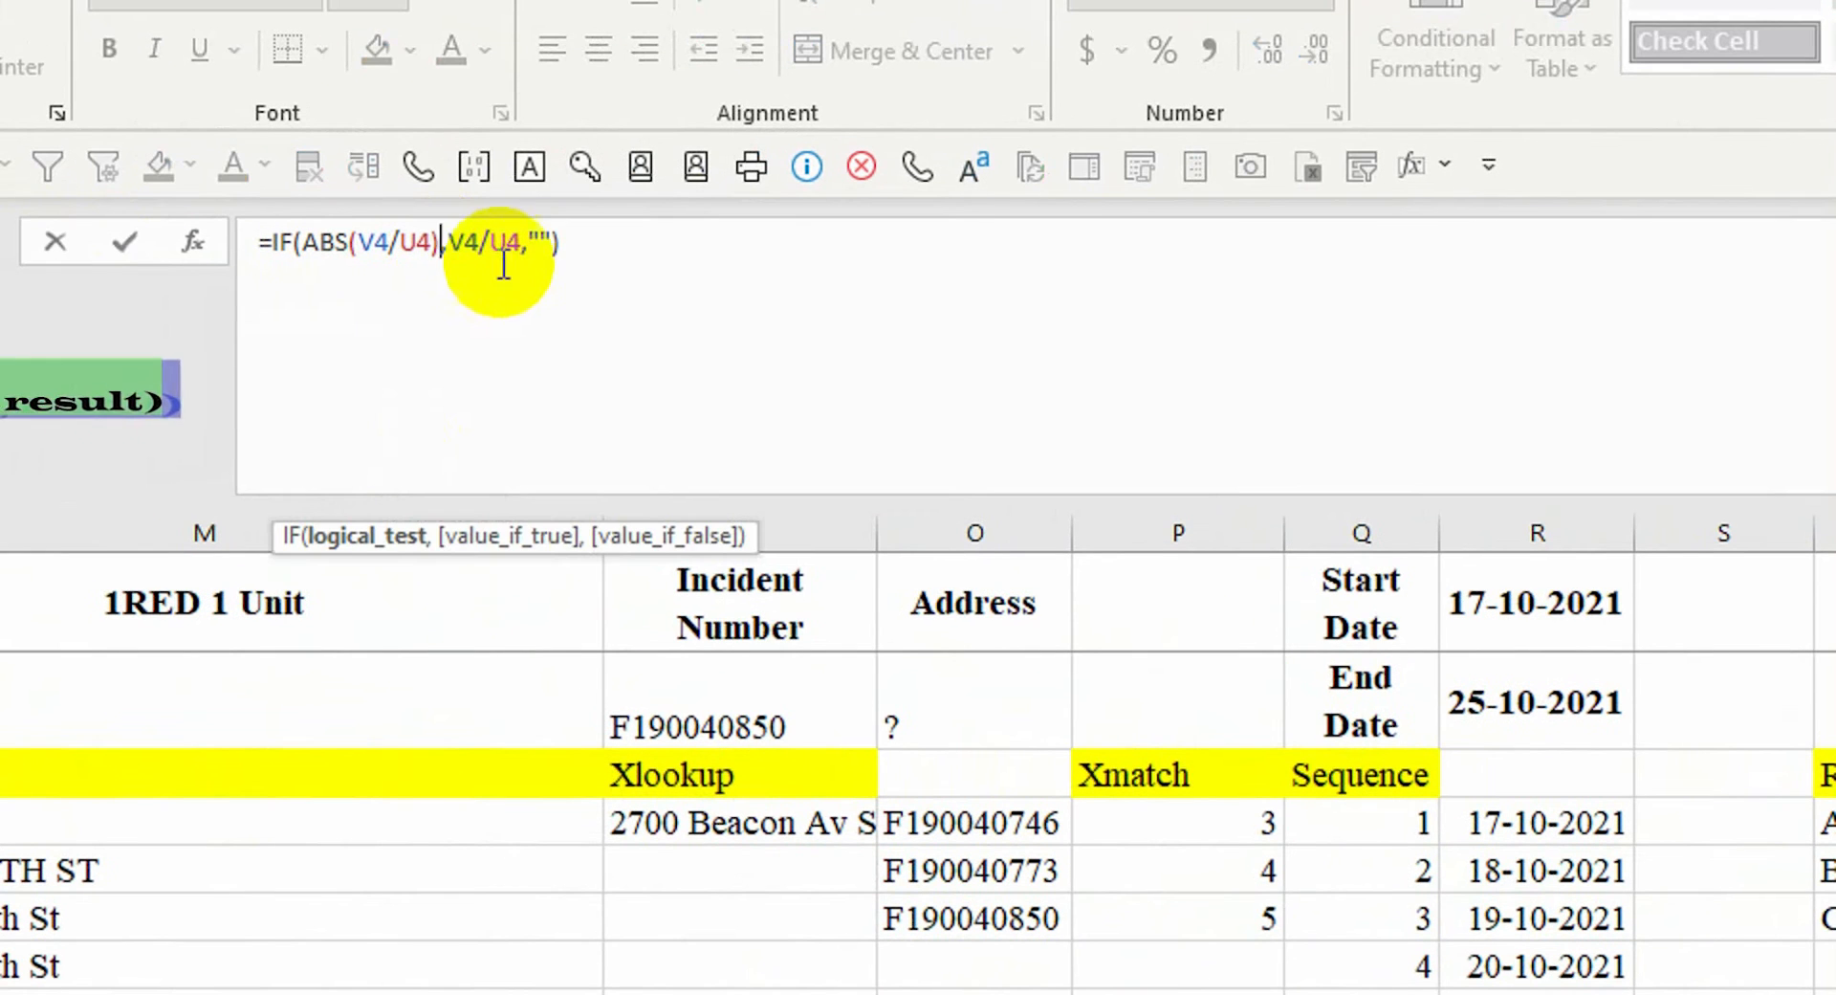
pyautogui.write('>1%')
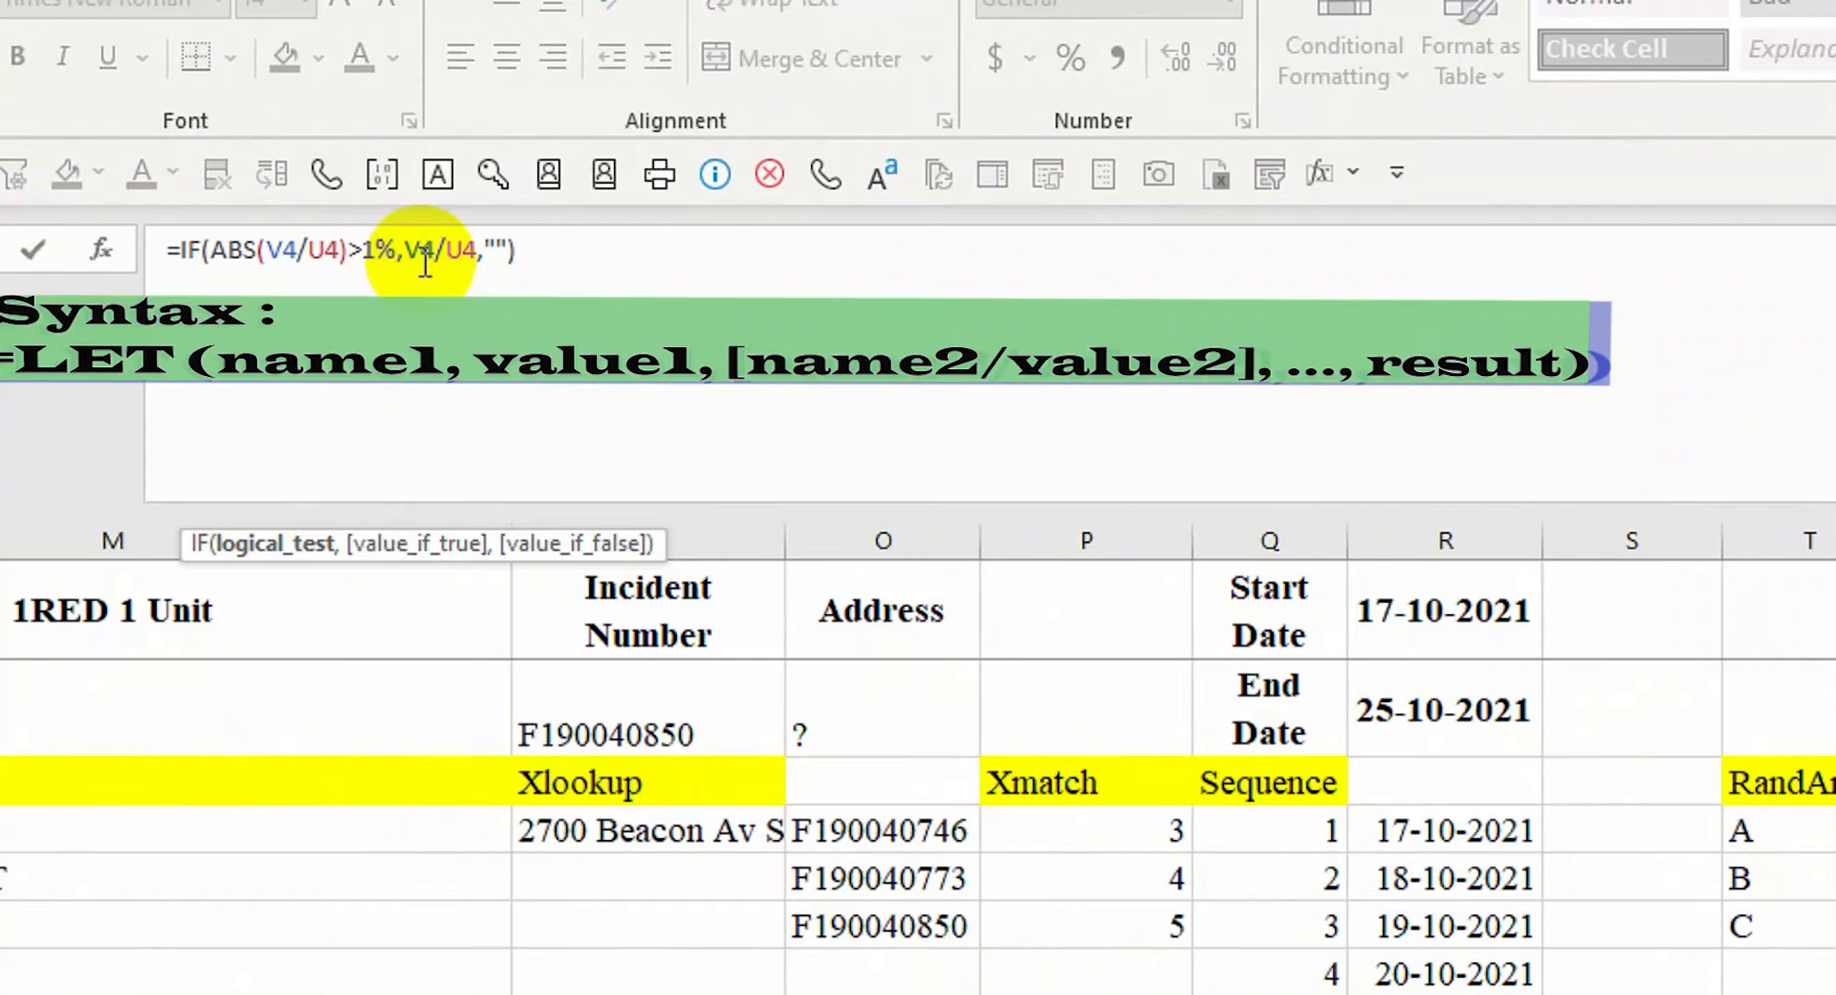
pyautogui.write('00%,V4/U4,"")')
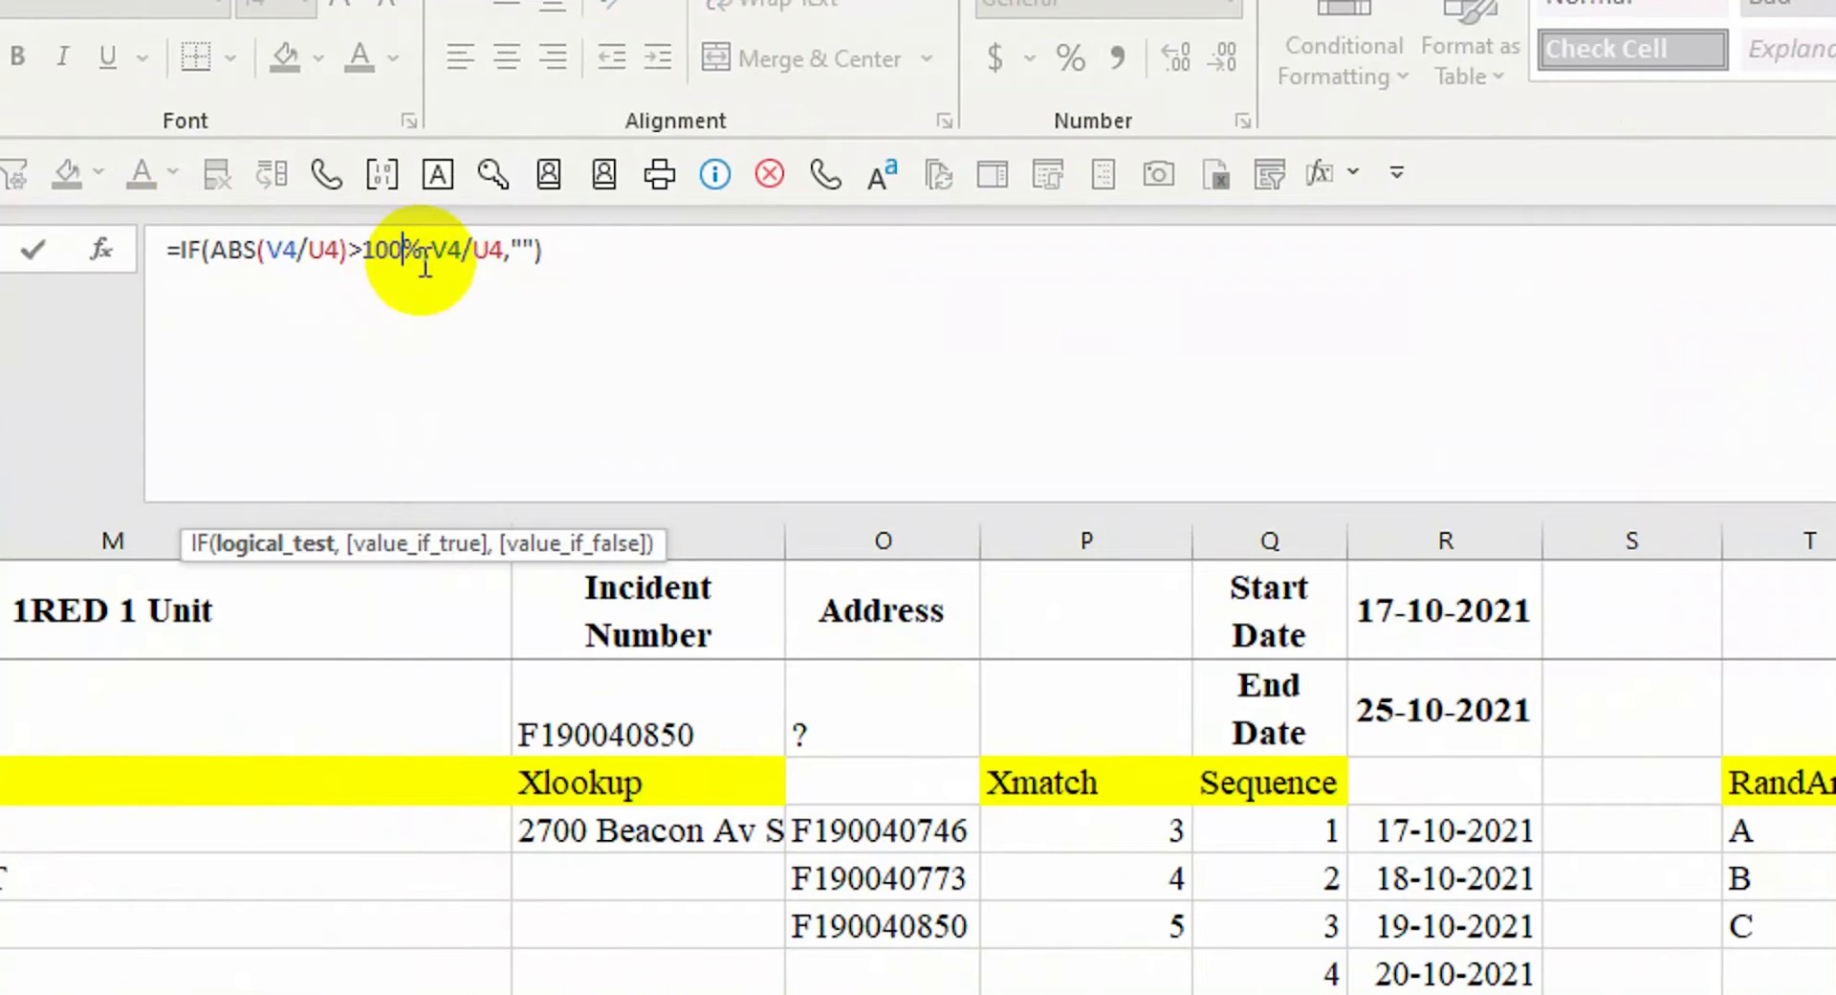
pyautogui.press('Return')
pyautogui.click(1784, 824)
pyautogui.click(451, 260)
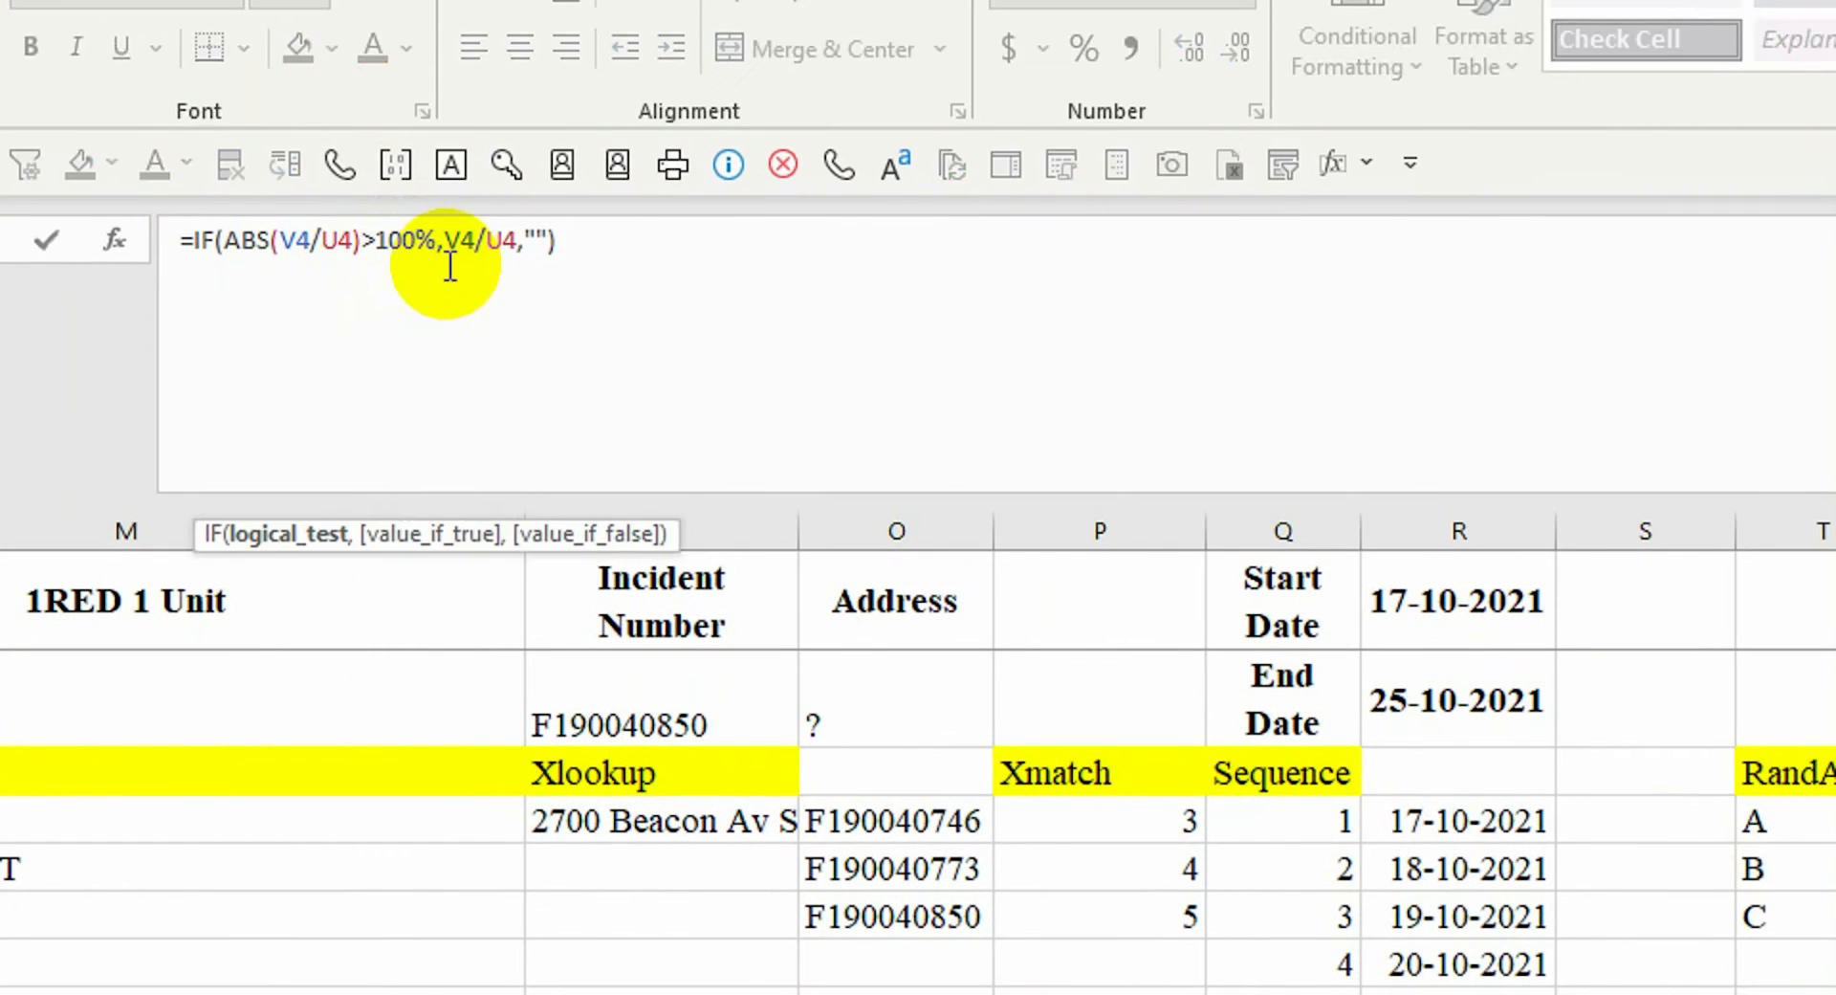
pyautogui.press('Return')
# Wrap it as =LET(var,V4/U4,IF(ABS(var)>10%,var,"")) and accept Excel's correction
pyautogui.click(1545, 778)
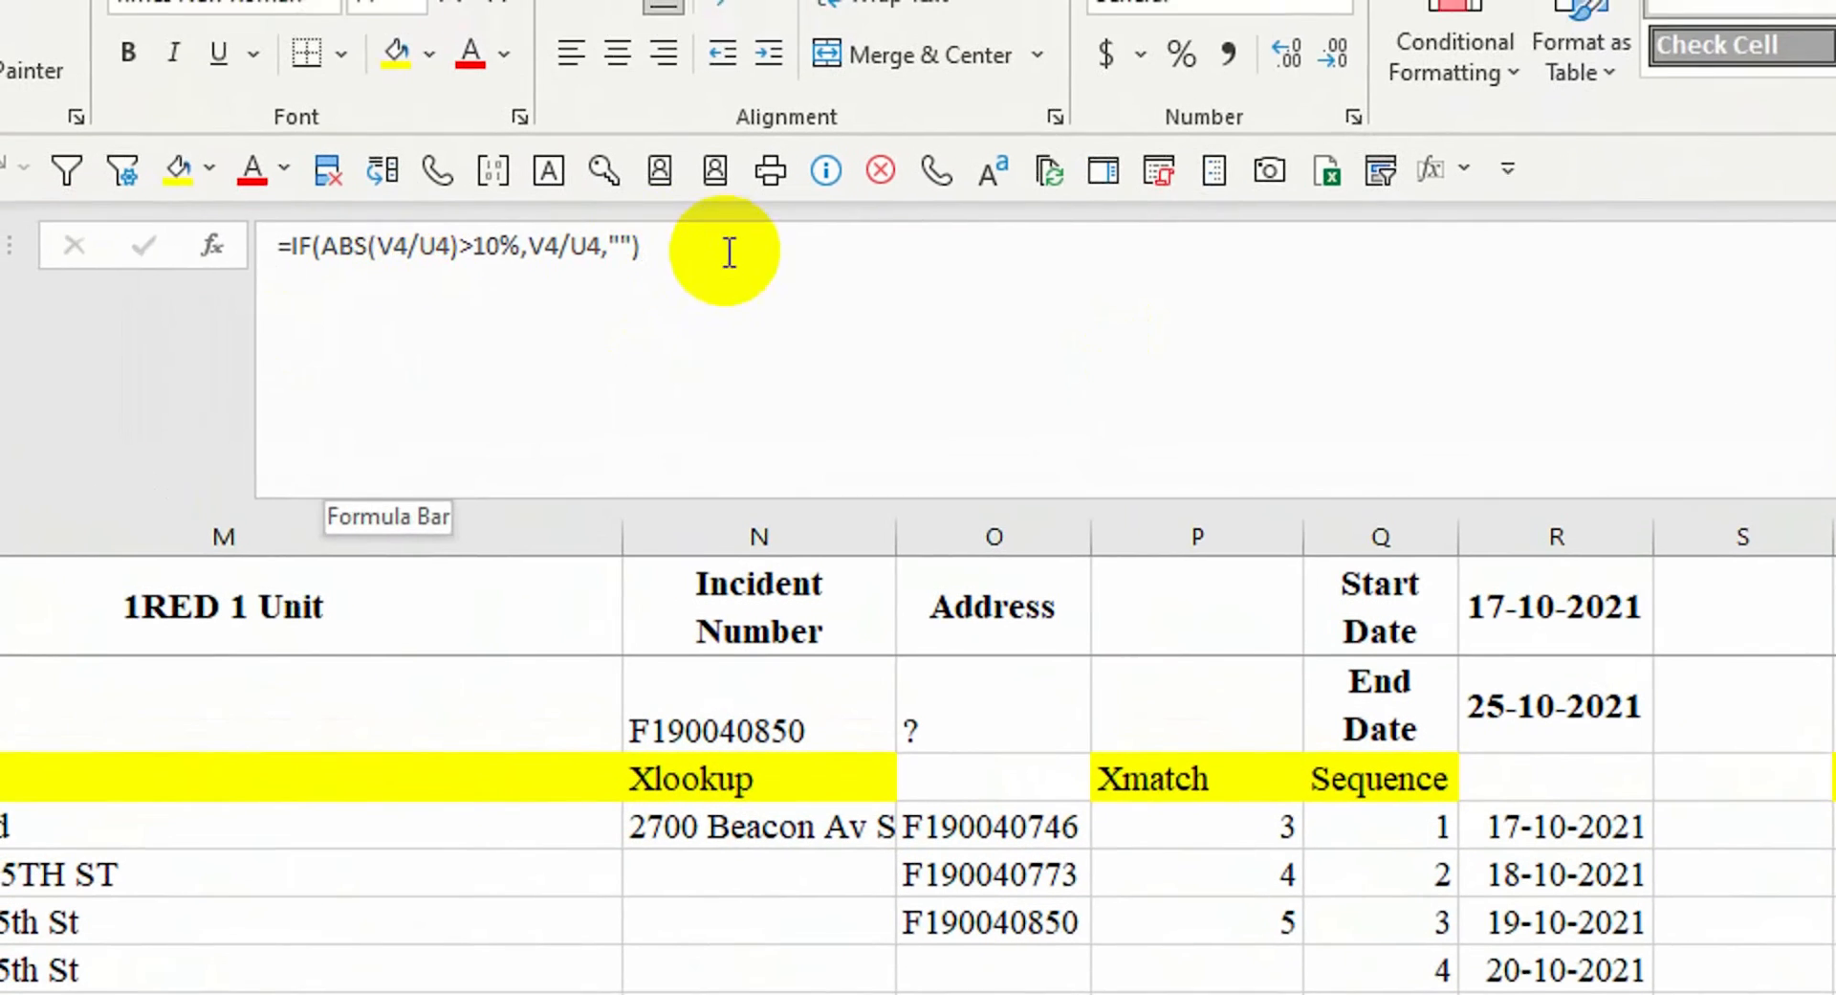
pyautogui.click(729, 255)
pyautogui.click(323, 248)
pyautogui.write('LET(var,v4/u')
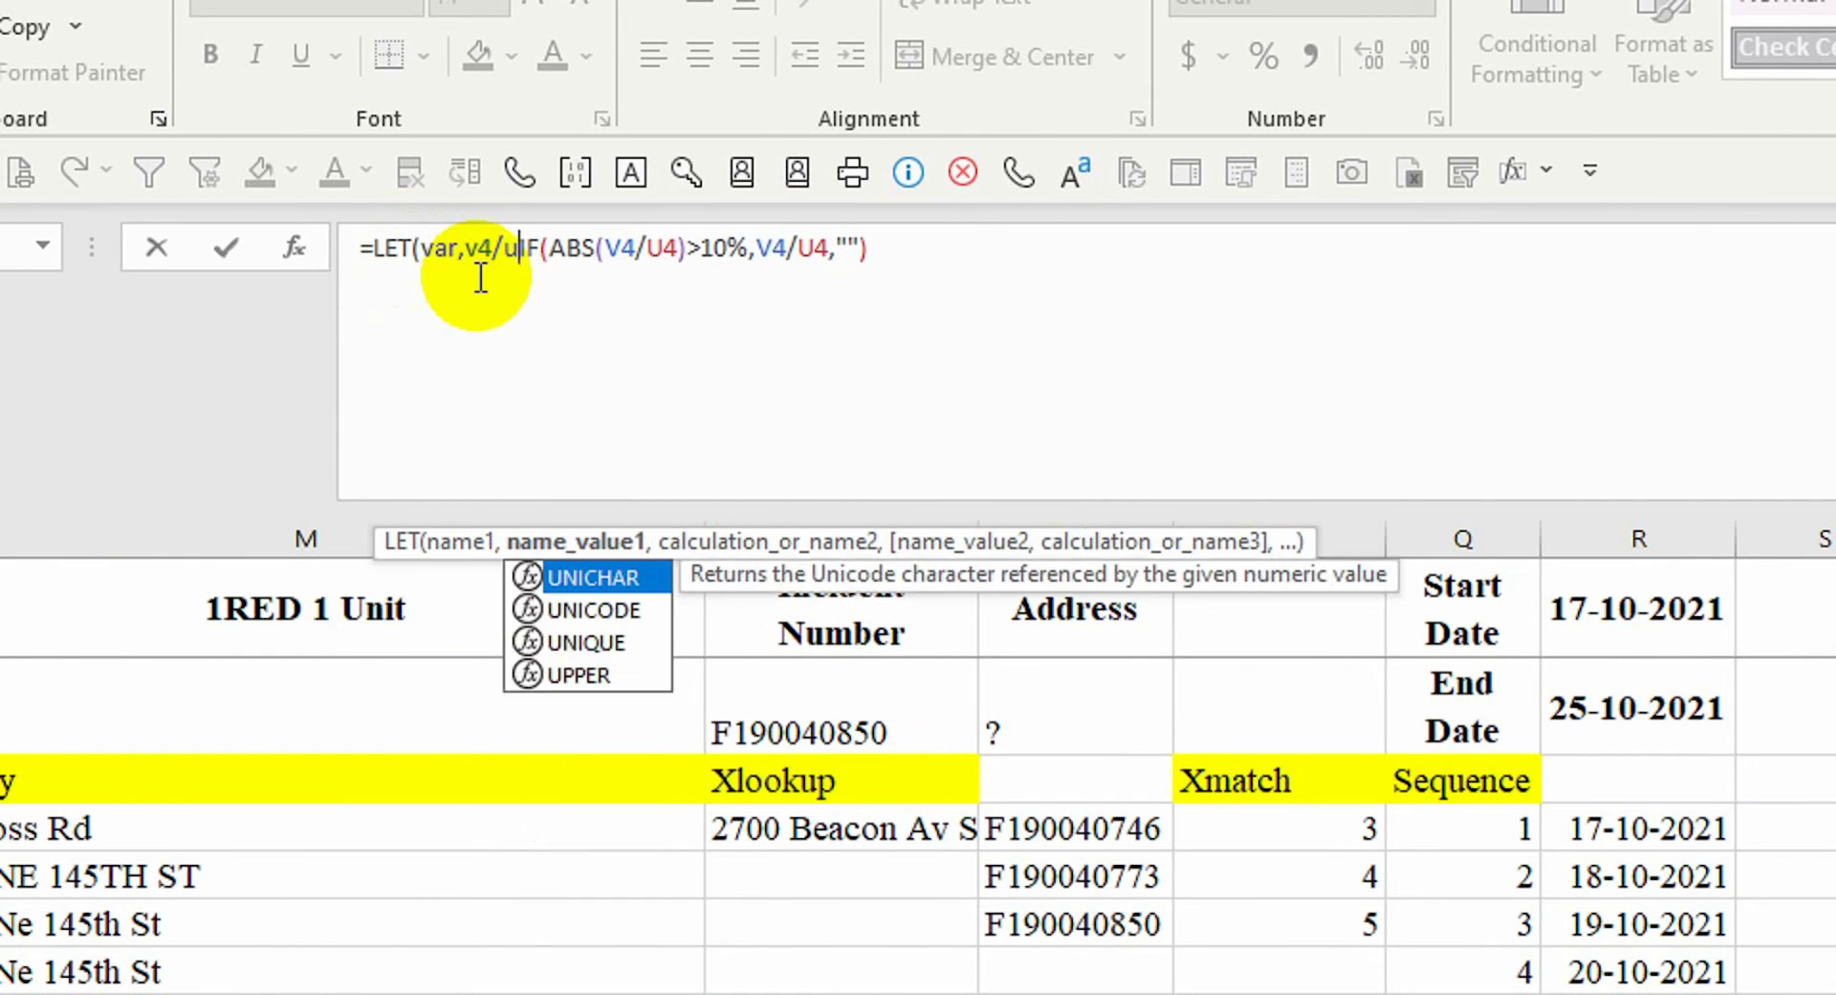
pyautogui.press('Left')
pyautogui.press('Left')
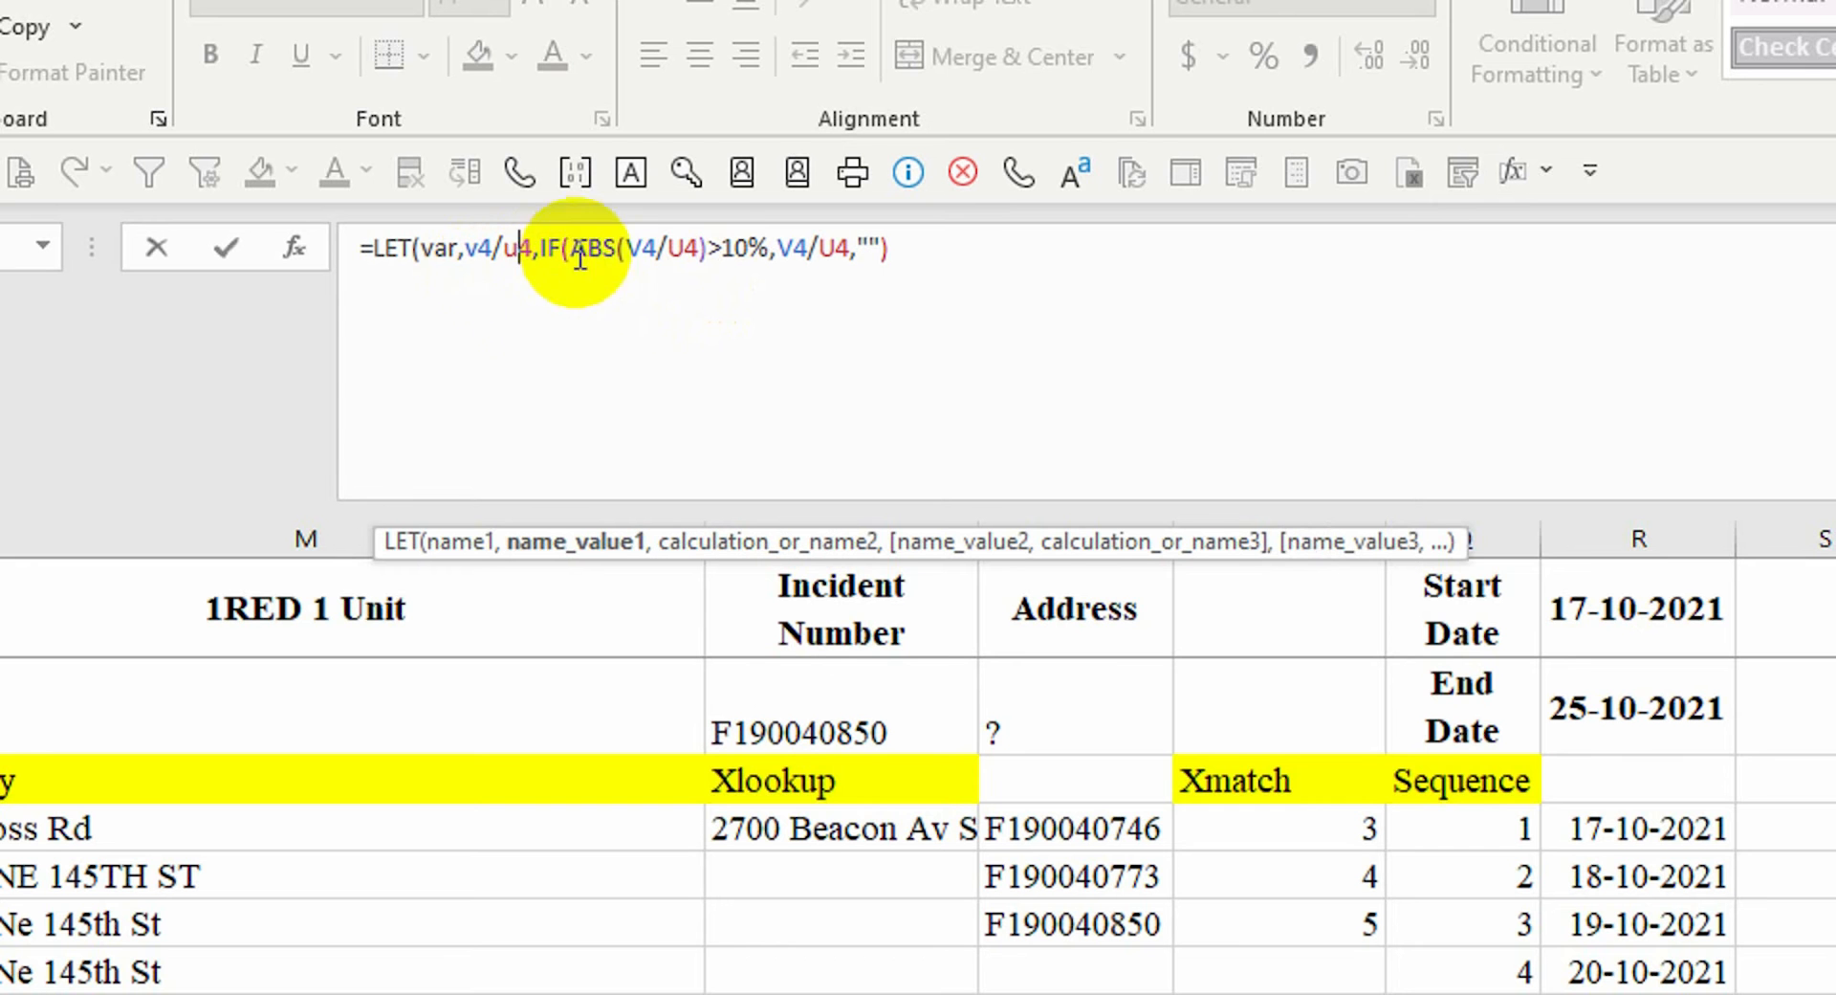
pyautogui.doubleClick(679, 249)
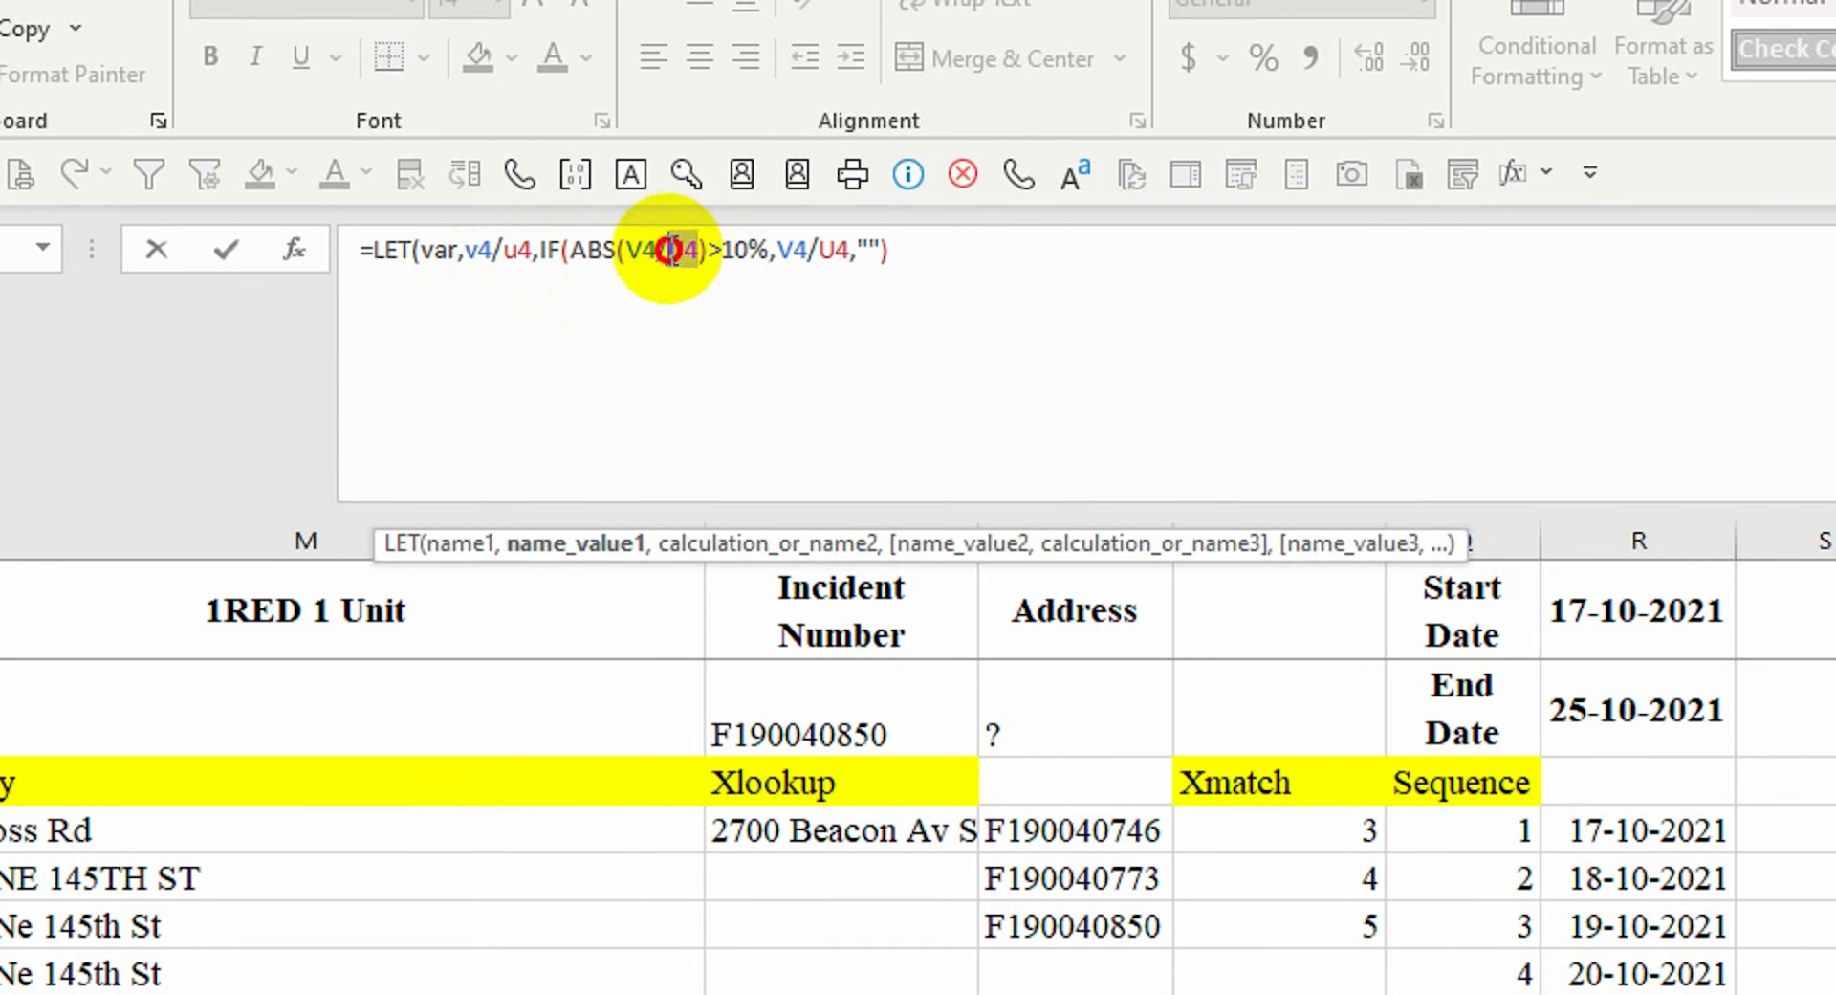
pyautogui.click(677, 267)
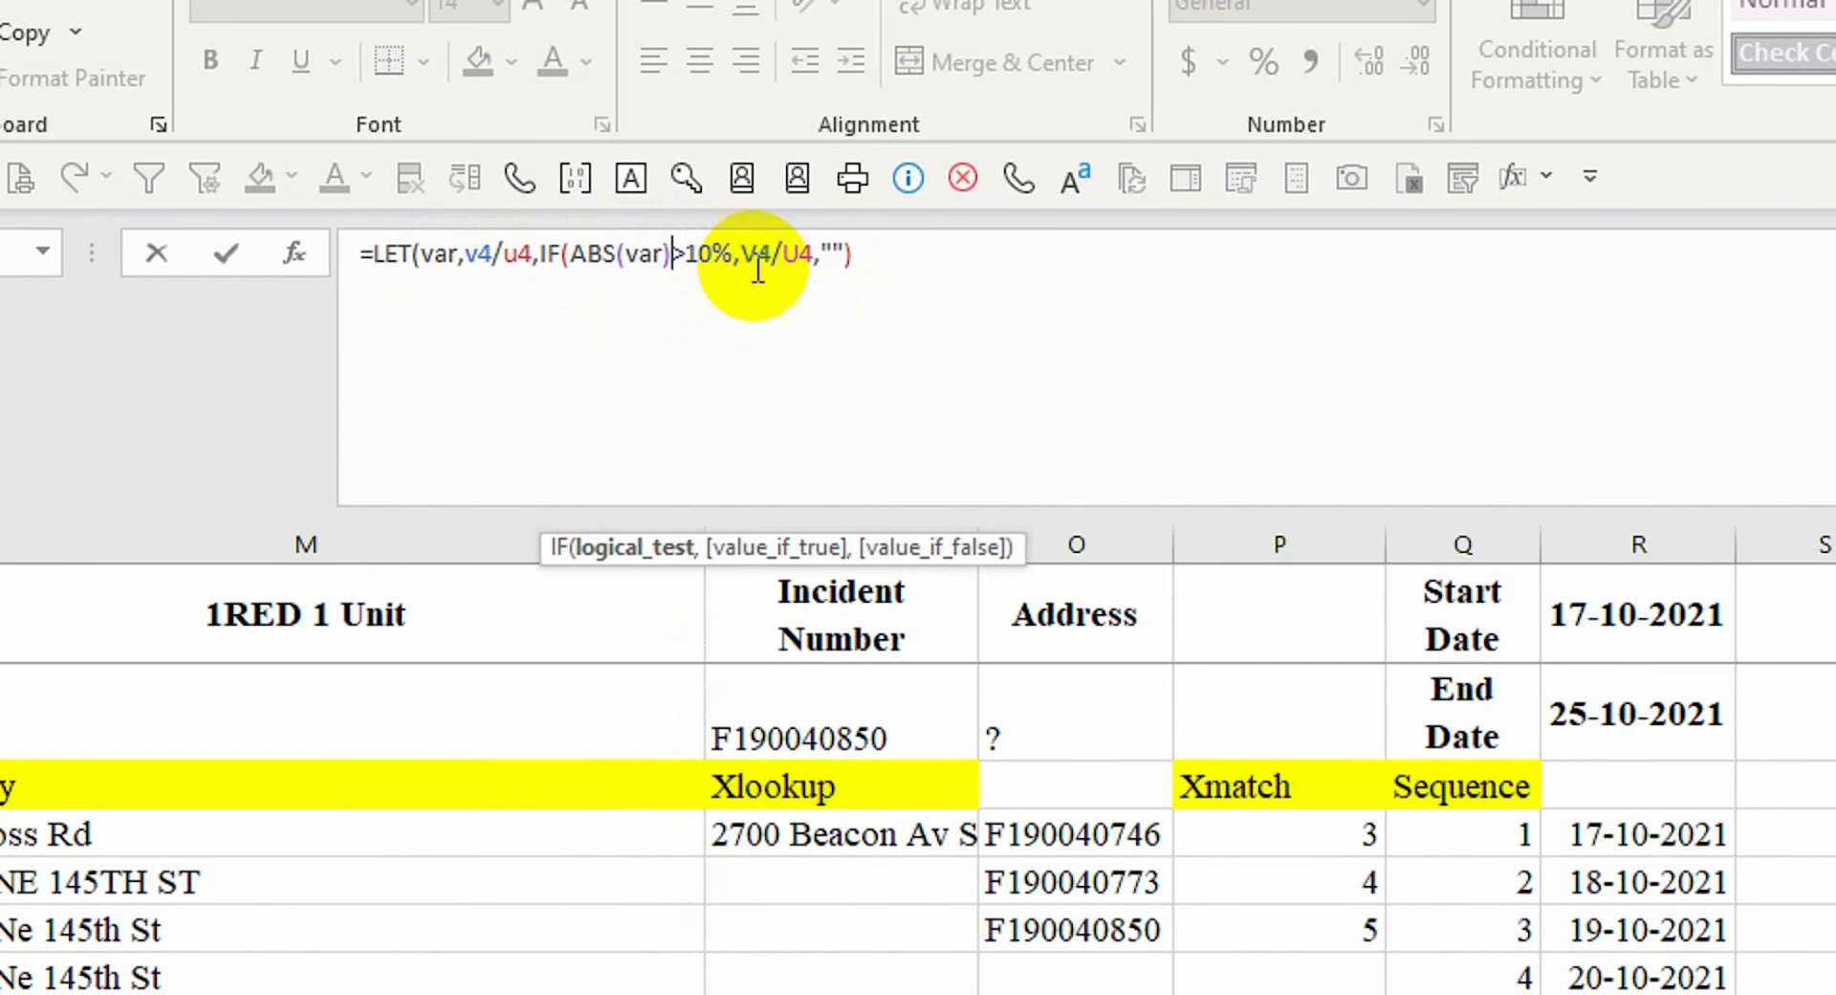
pyautogui.click(874, 256)
pyautogui.press('Return')
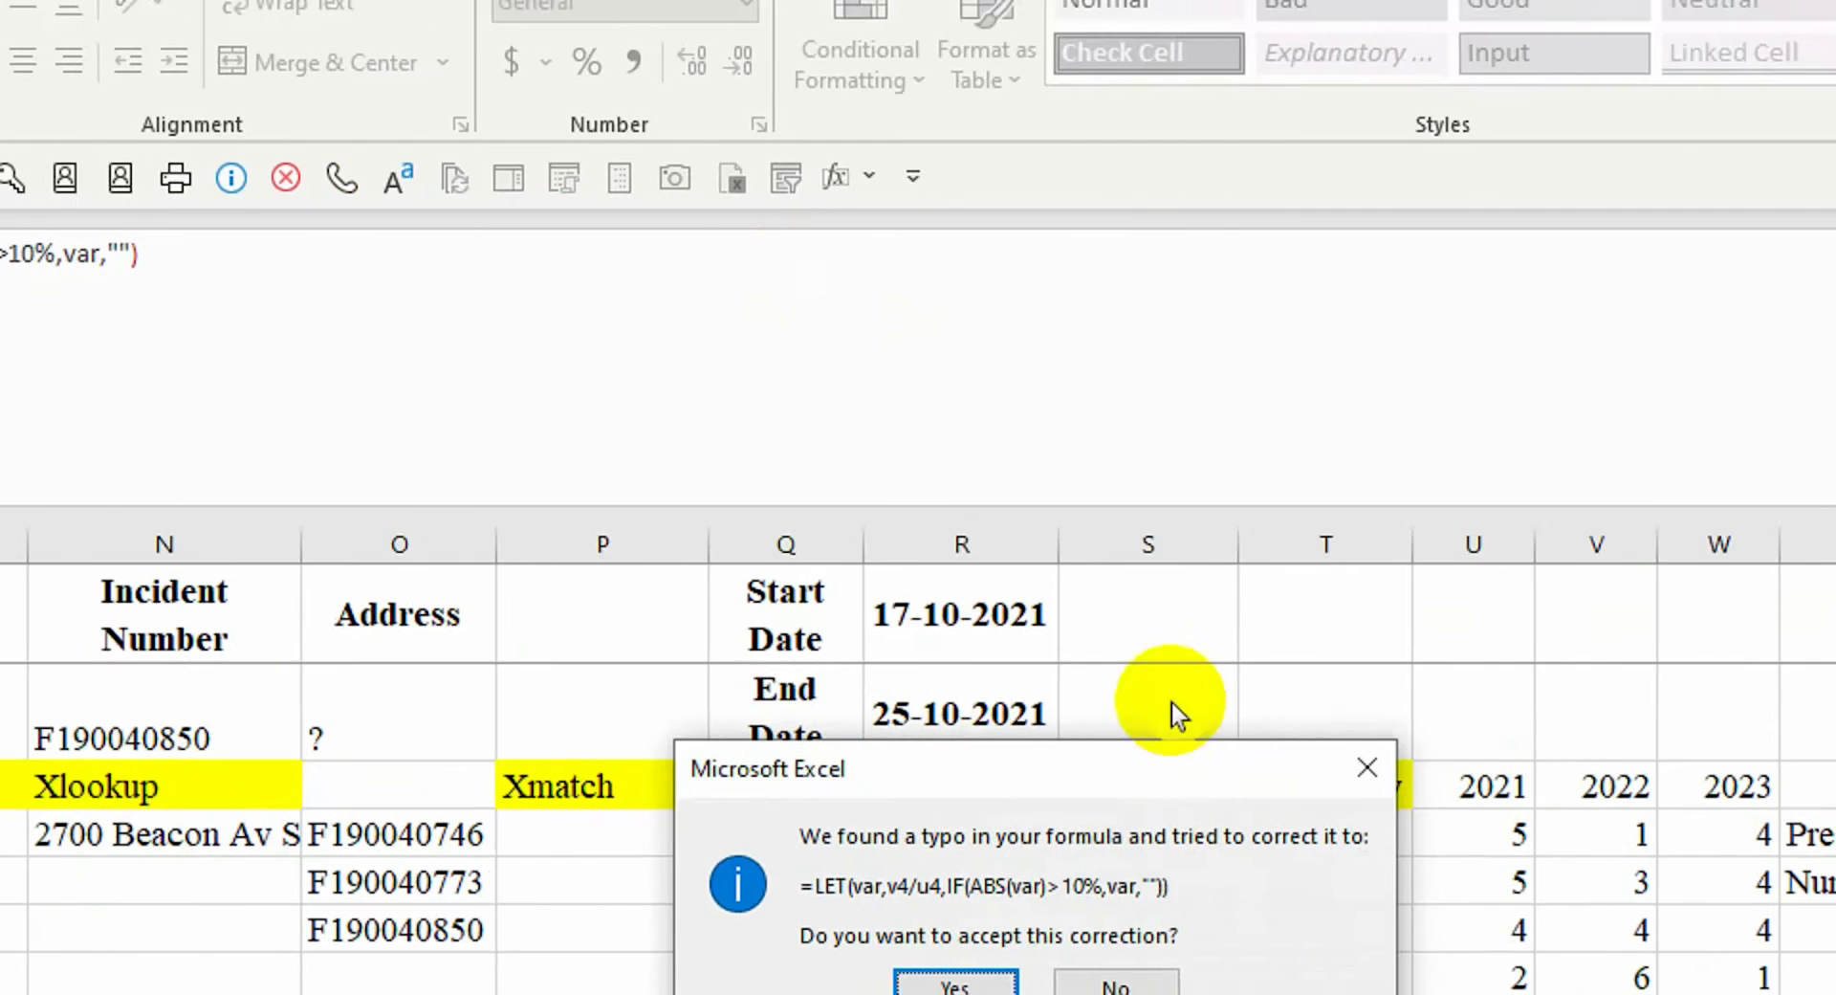
pyautogui.press('Return')
# Change the LET formula's threshold to 20%, then back to 10%
pyautogui.click(1346, 631)
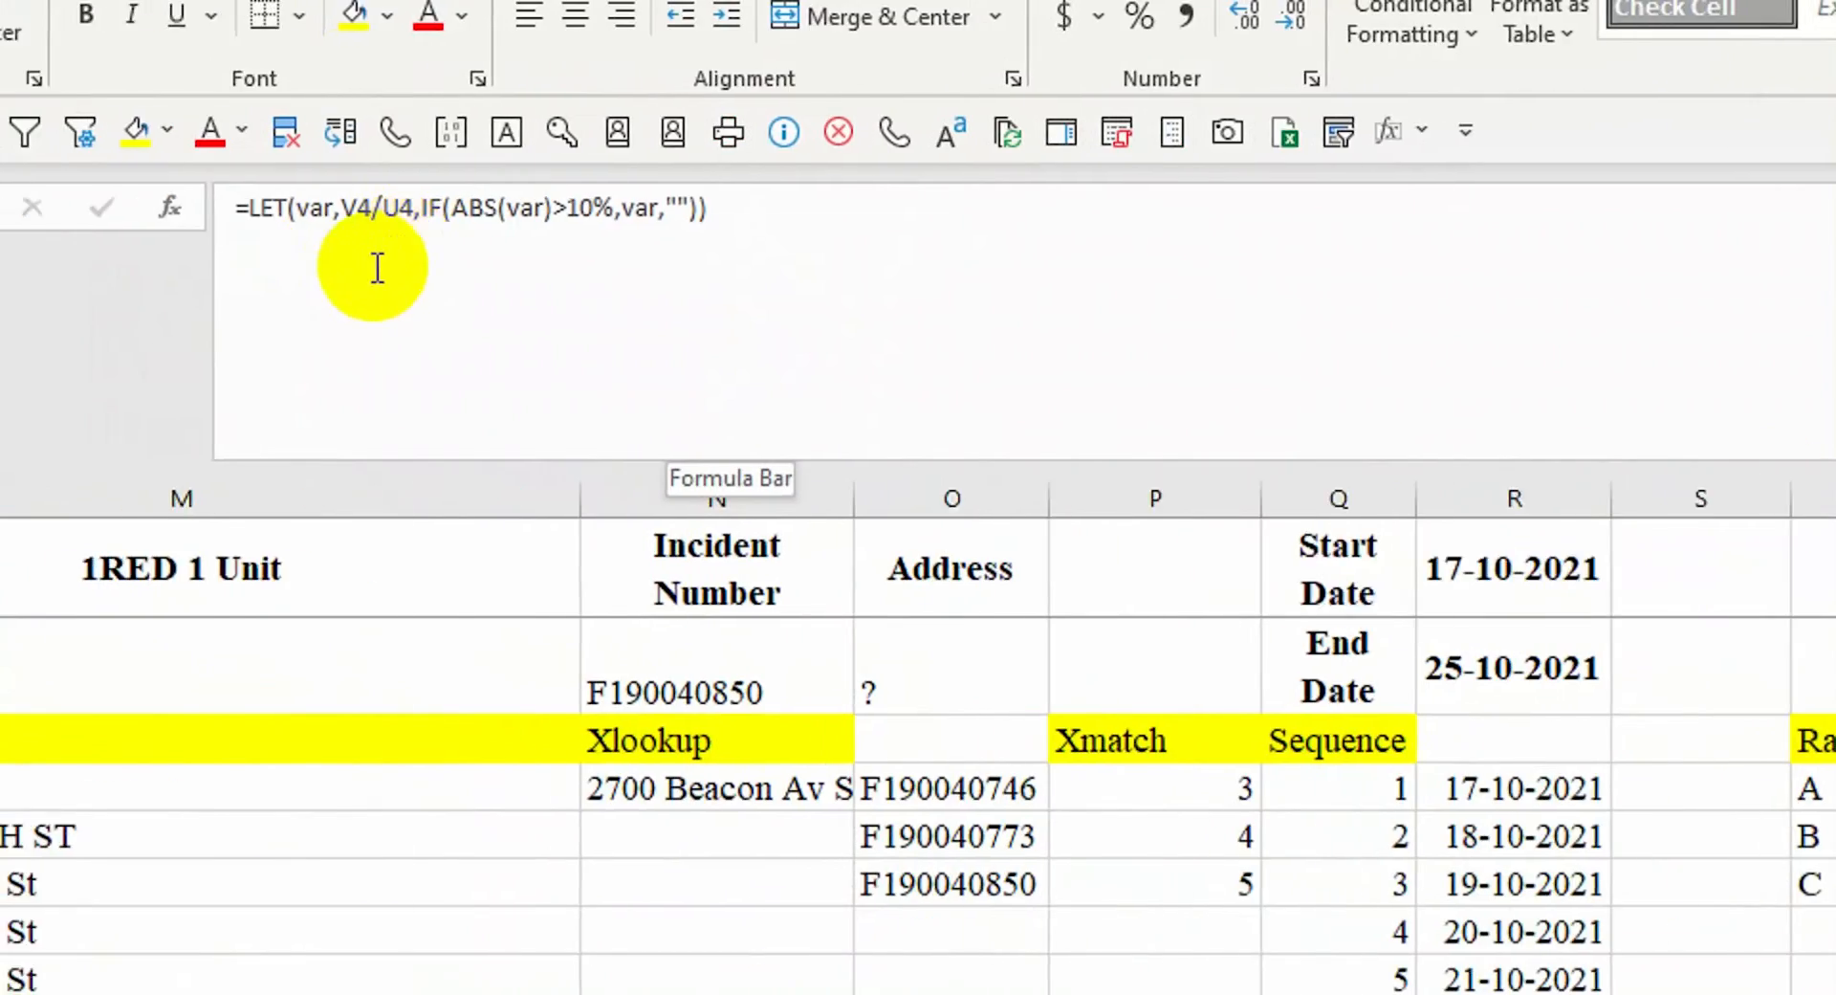
pyautogui.click(425, 185)
pyautogui.write('2')
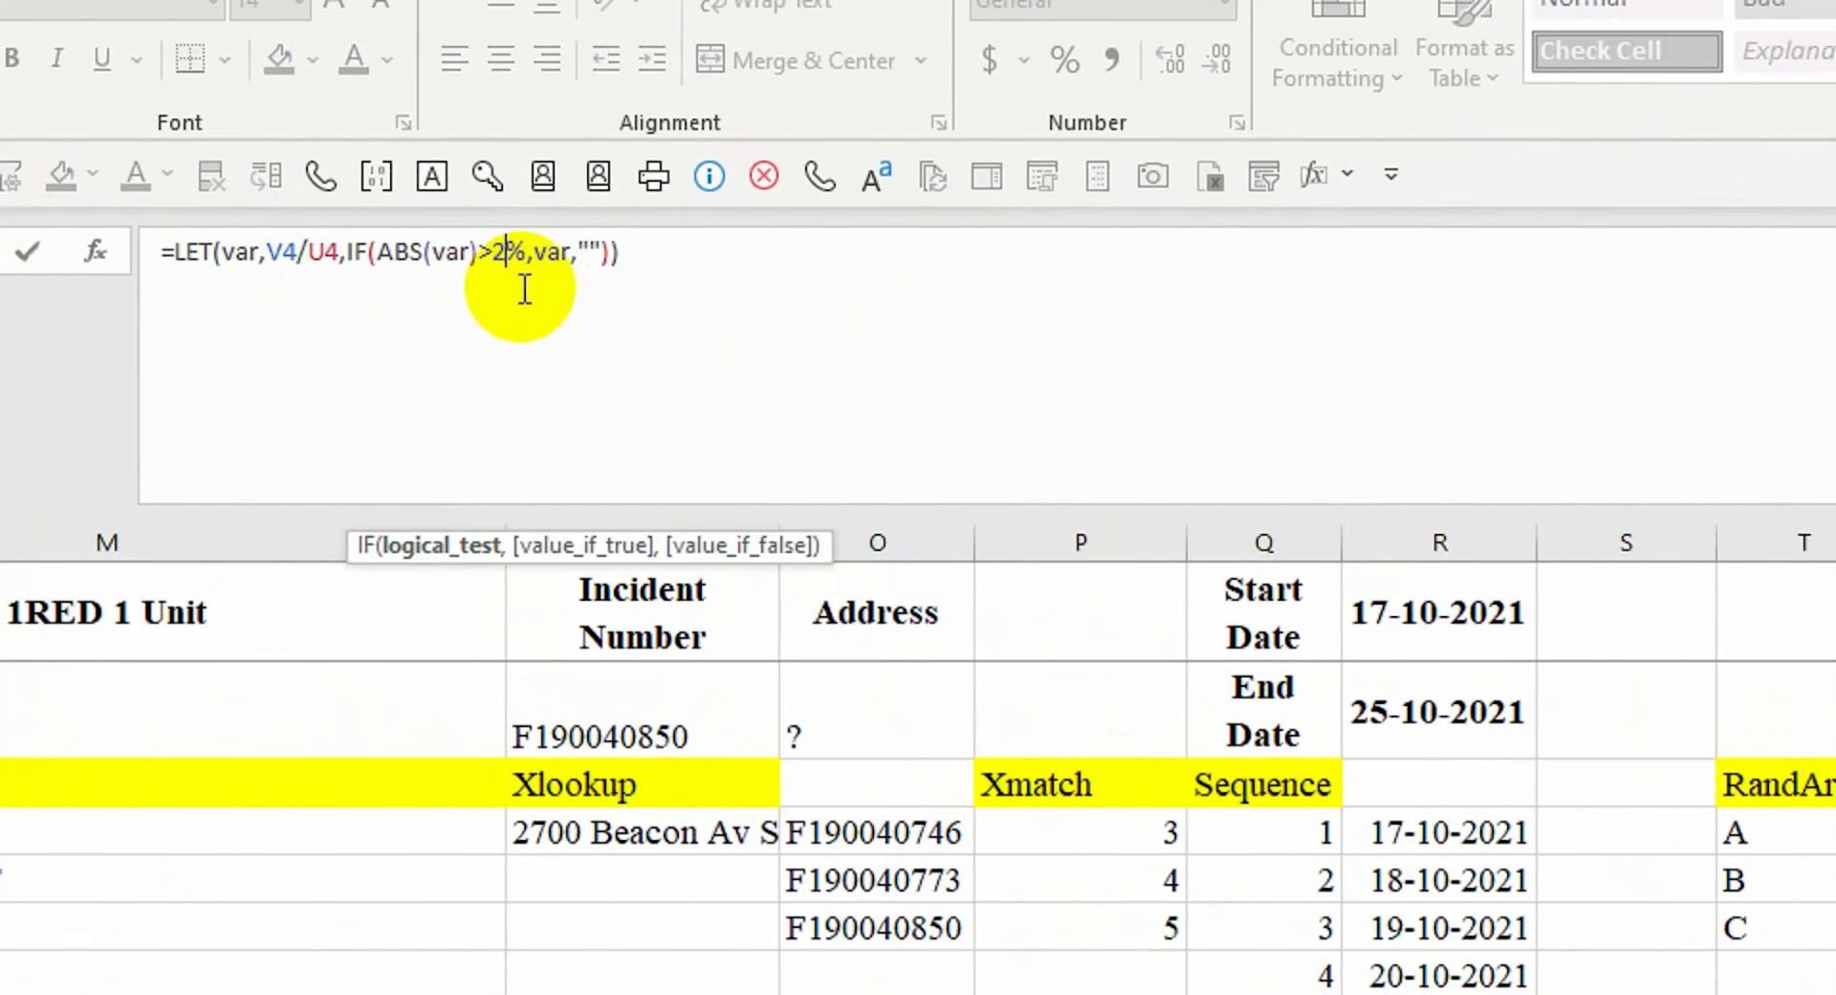
pyautogui.write('0')
pyautogui.press('Return')
pyautogui.click(1703, 770)
pyautogui.click(505, 252)
pyautogui.press('BackSpace')
pyautogui.write('10')
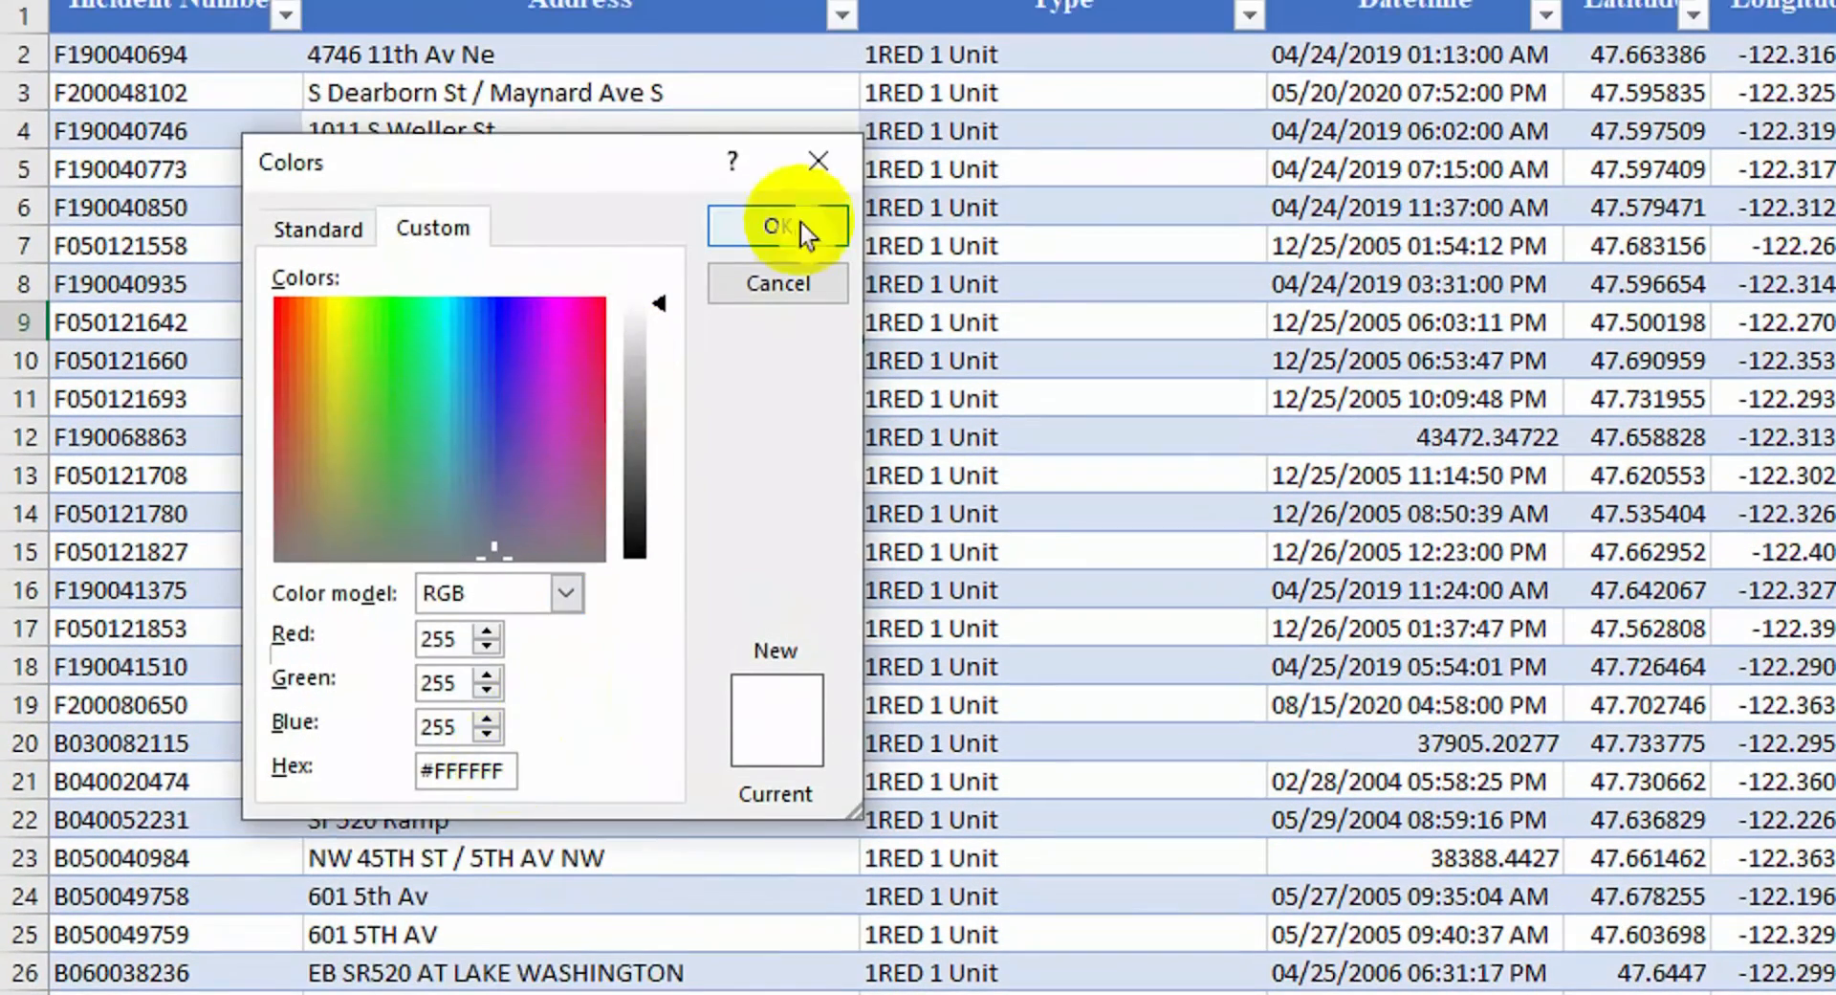
# Close the Colors dialog and insert the raindrops-on-red-wire stock photo
pyautogui.click(800, 222)
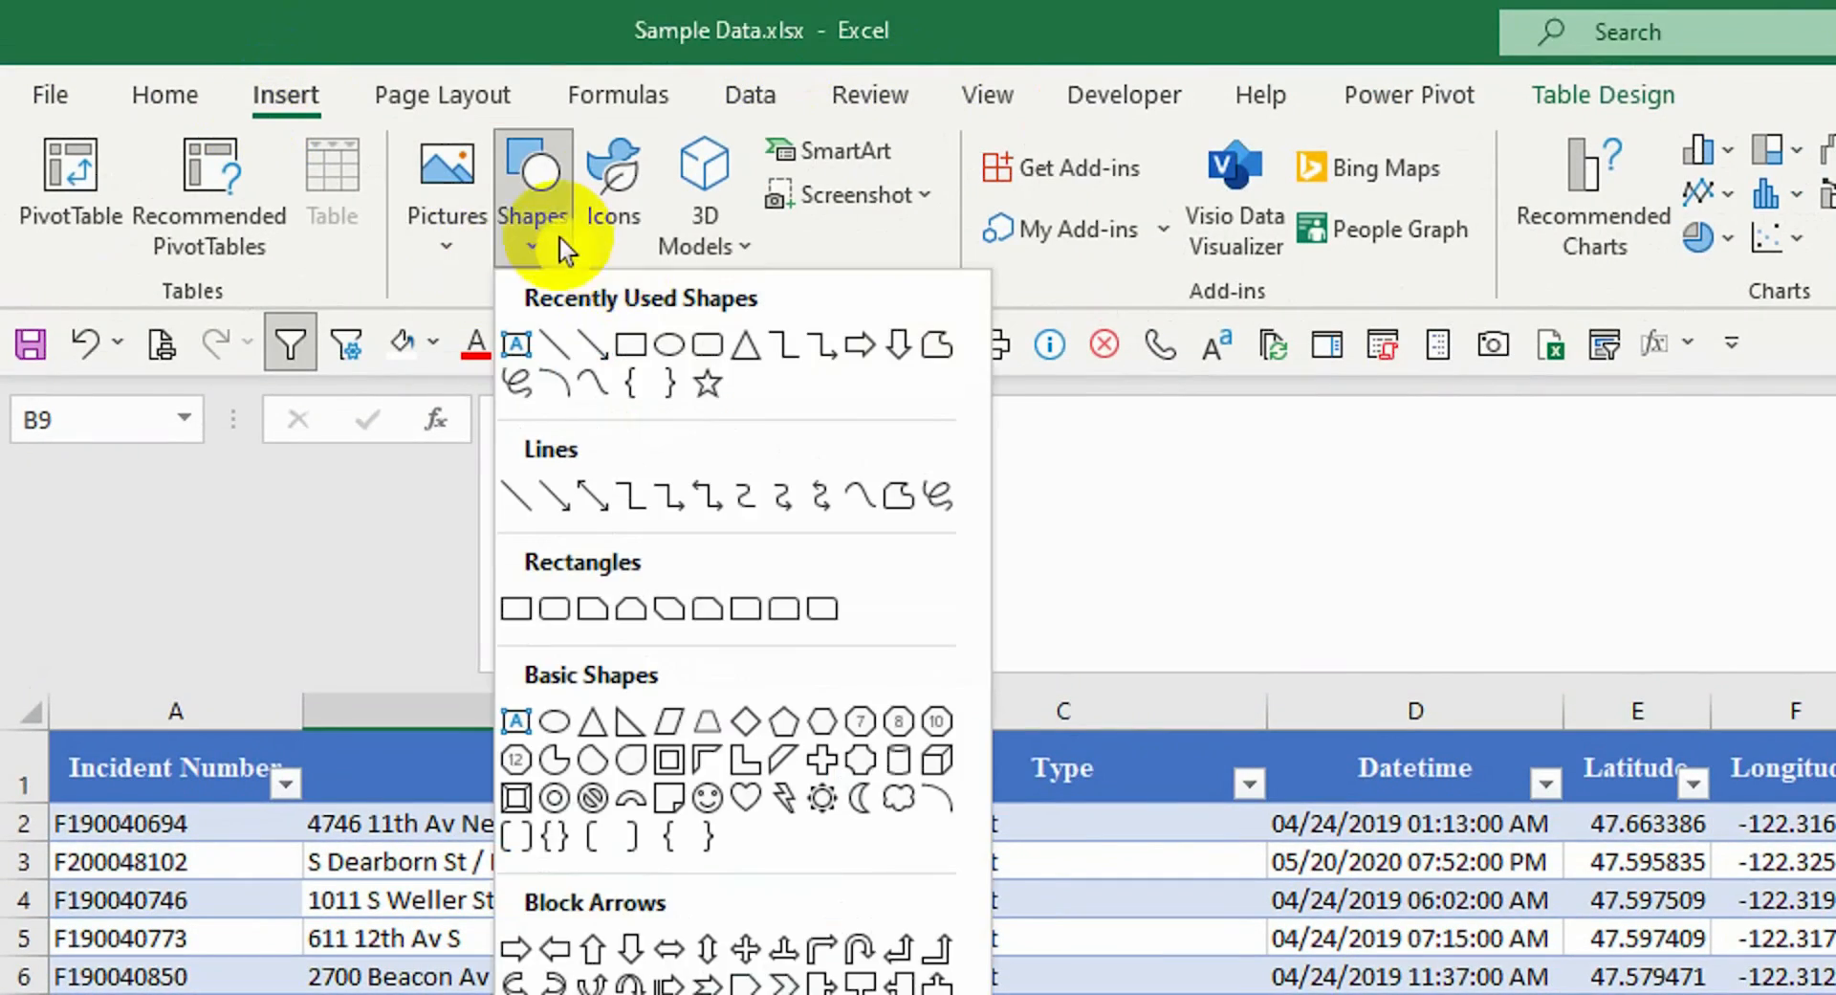
pyautogui.click(446, 225)
pyautogui.click(503, 397)
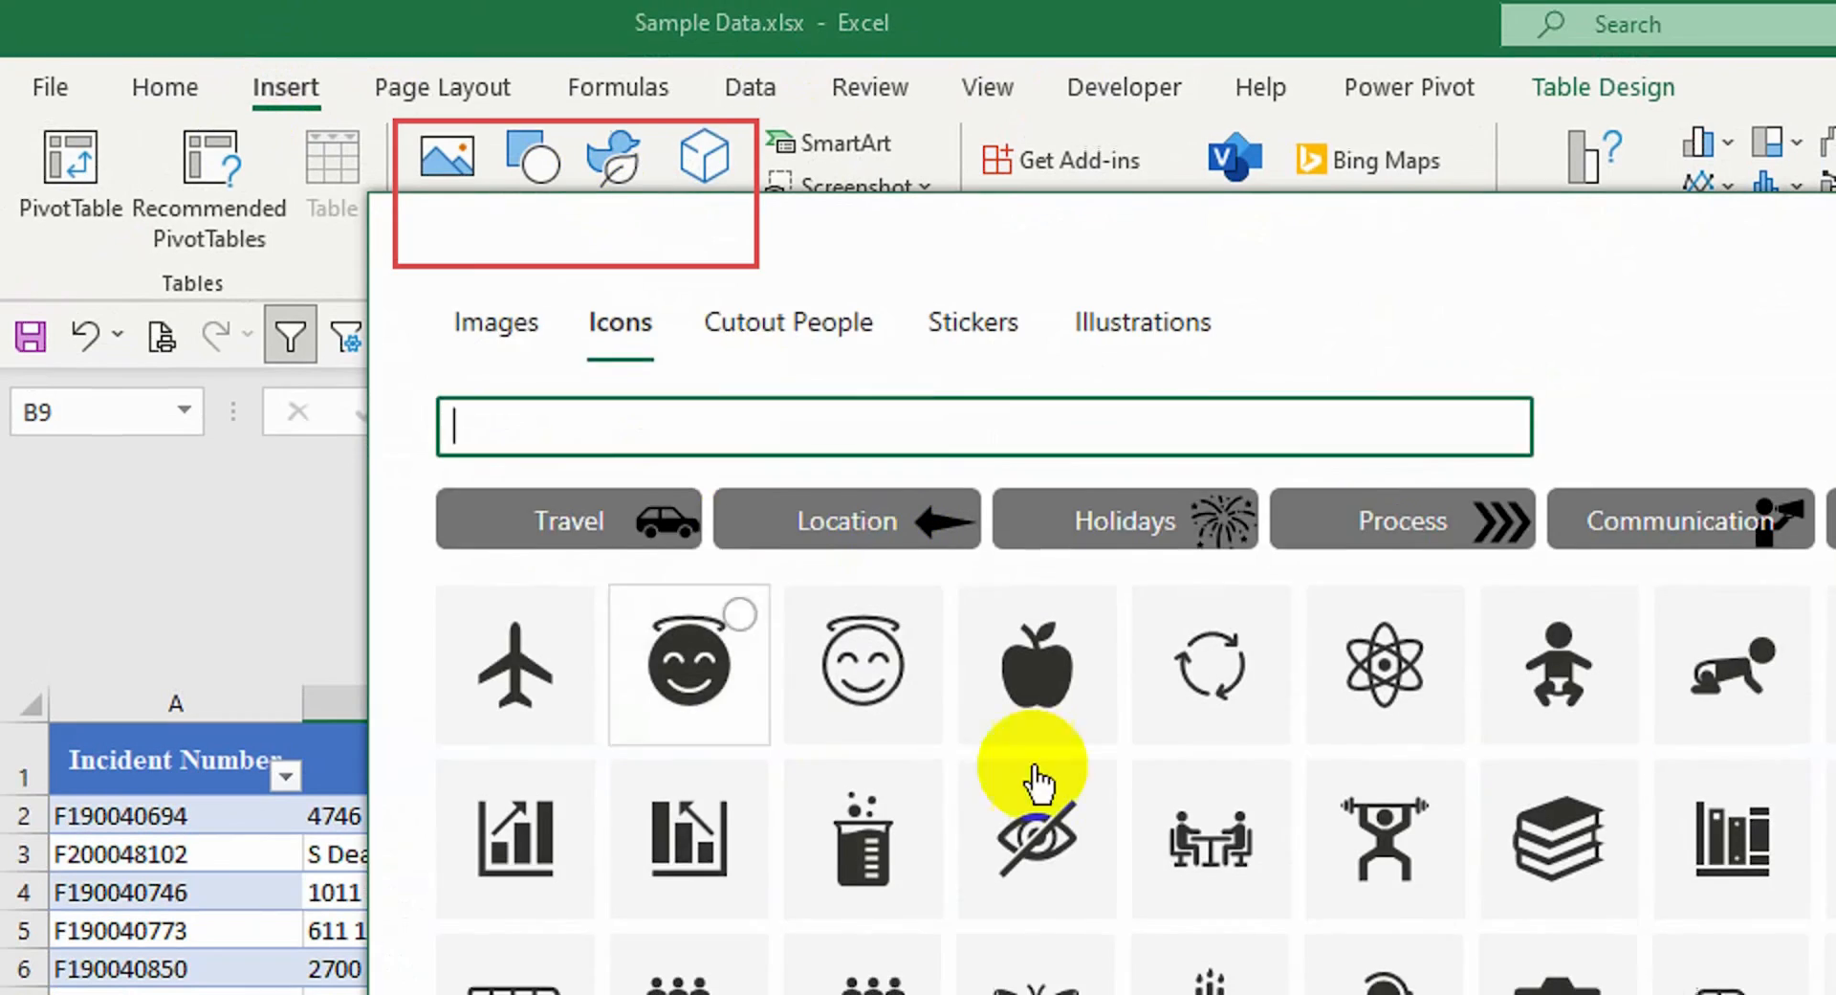
pyautogui.click(497, 324)
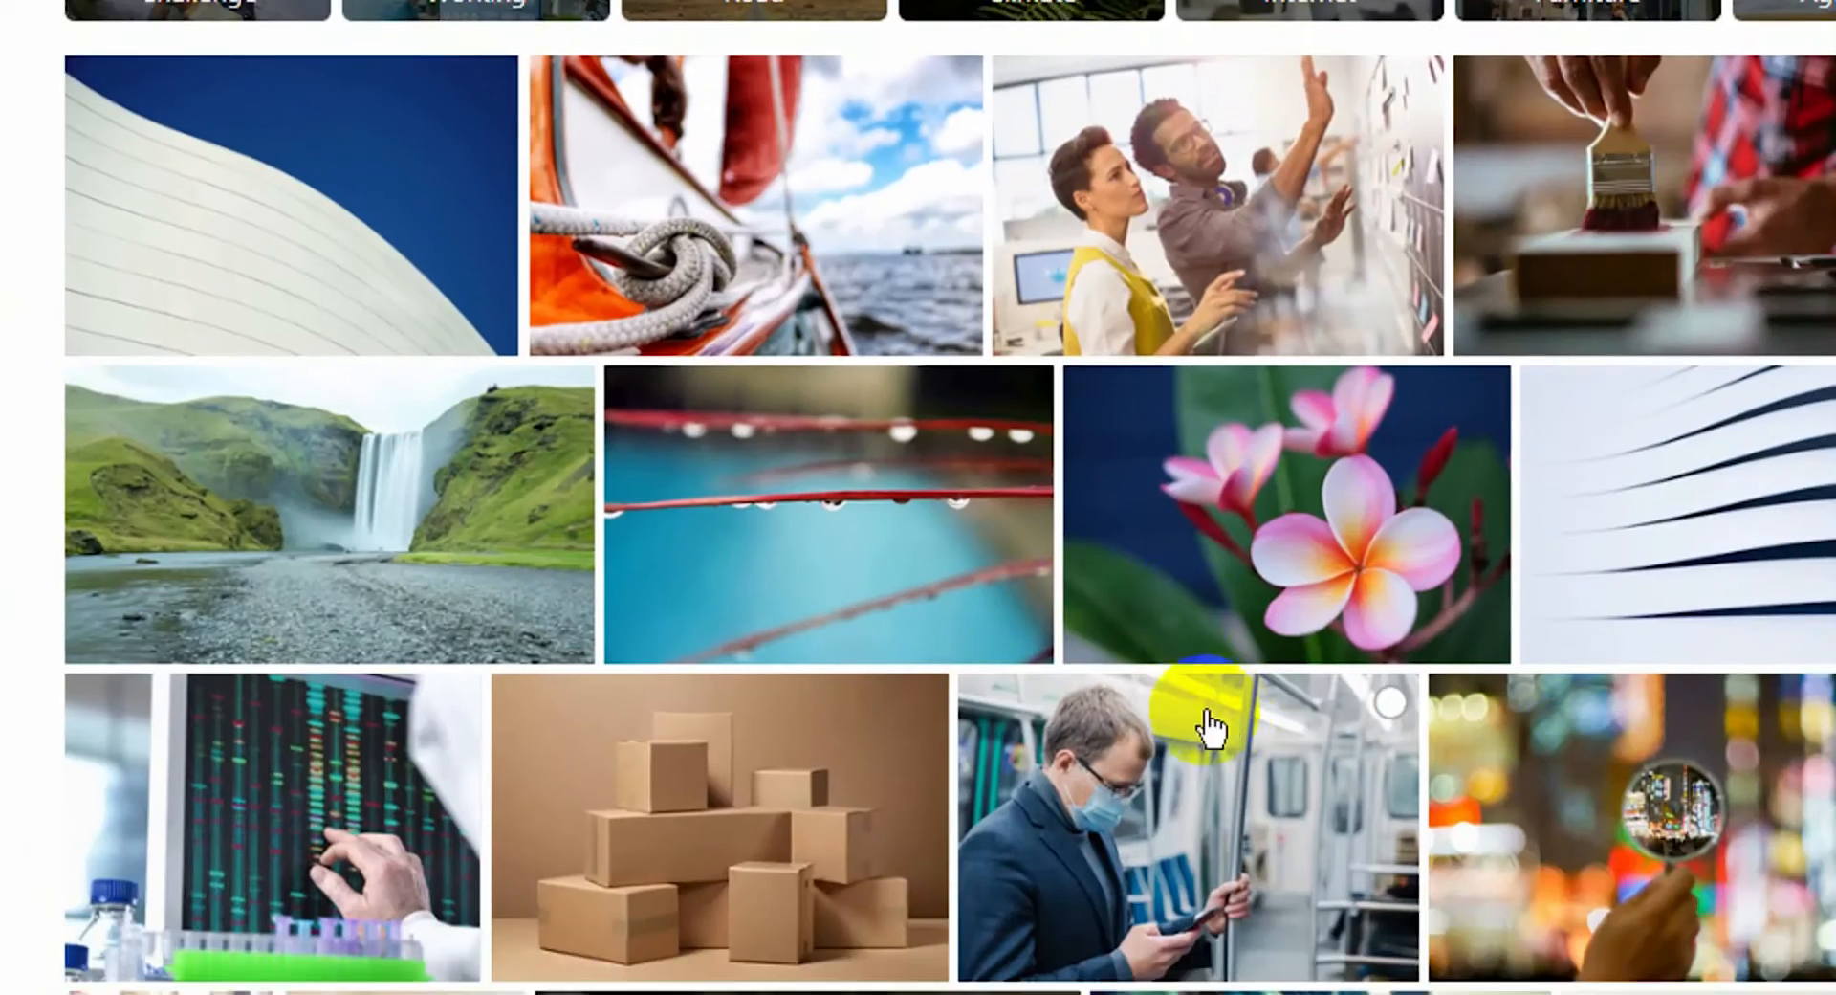
pyautogui.click(1324, 726)
# Resize the raindrop photo and position it to the right of the table
pyautogui.moveTo(420, 506); pyautogui.dragTo(624, 212)
pyautogui.moveTo(1241, 969); pyautogui.dragTo(396, 249)
pyautogui.moveTo(287, 153); pyautogui.dragTo(1446, 400)
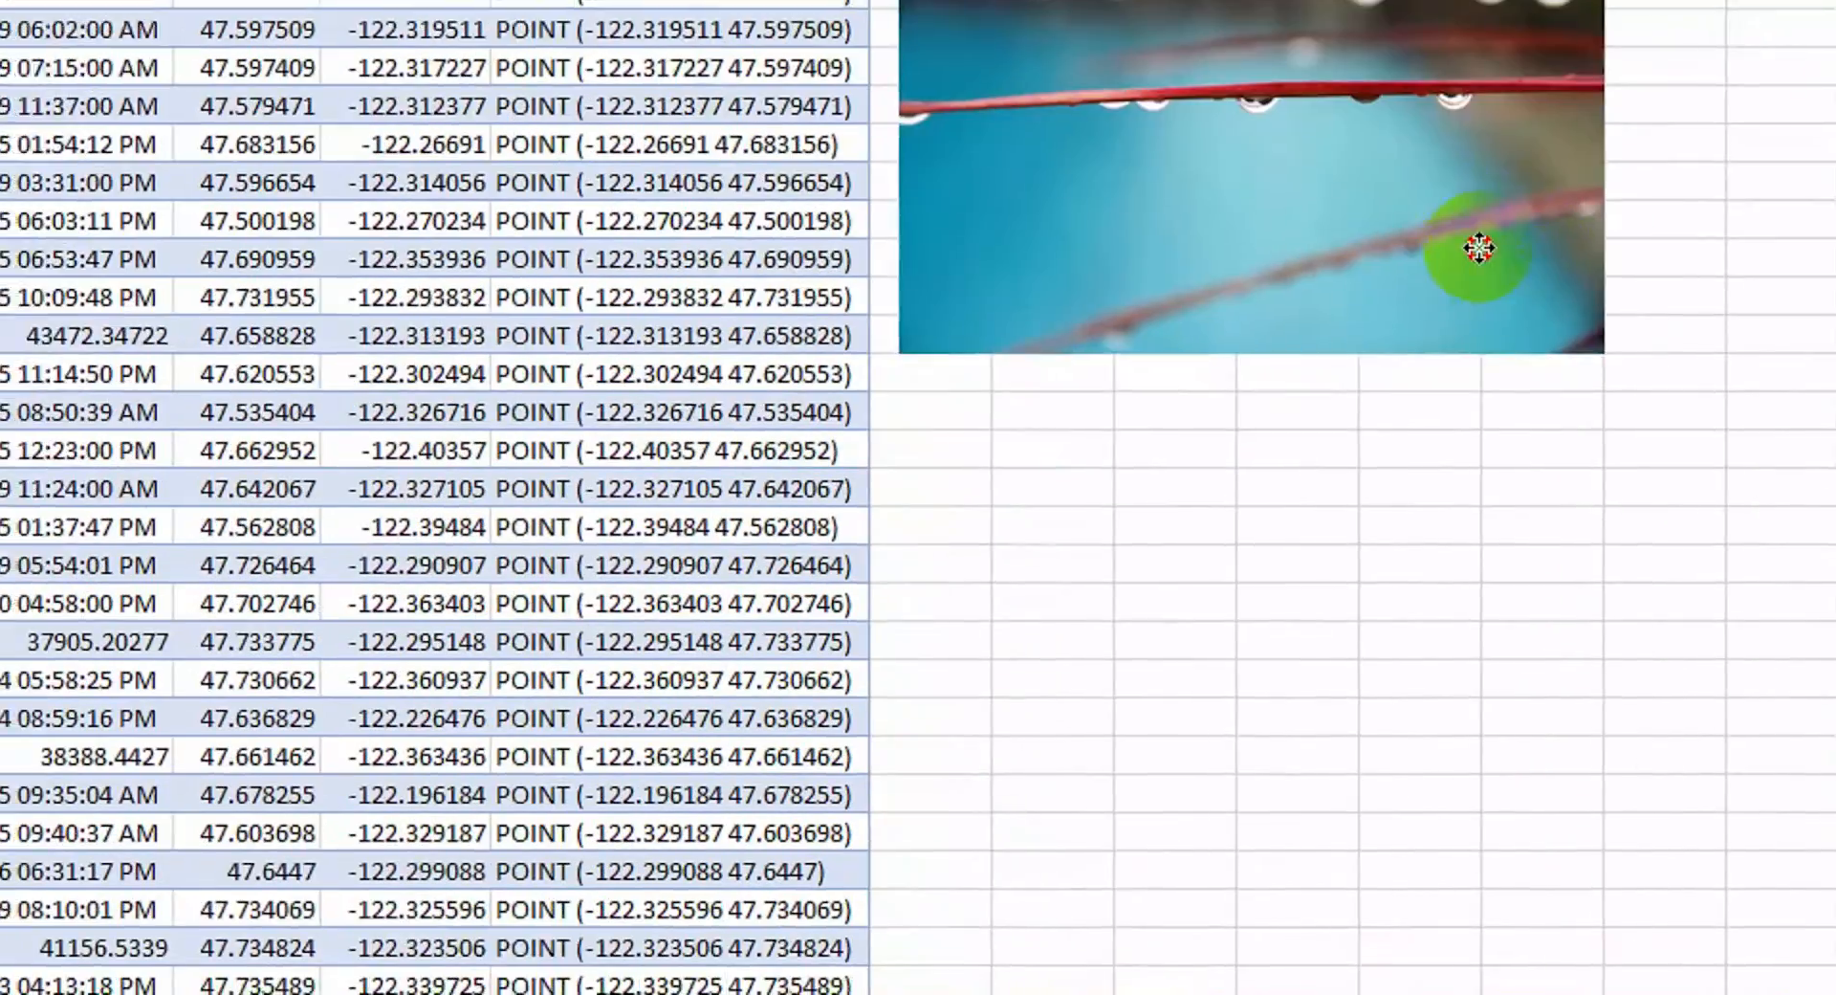
pyautogui.moveTo(1202, 507); pyautogui.dragTo(1193, 856)
pyautogui.moveTo(1545, 352); pyautogui.dragTo(1769, 420)
pyautogui.moveTo(813, 535); pyautogui.dragTo(208, 602)
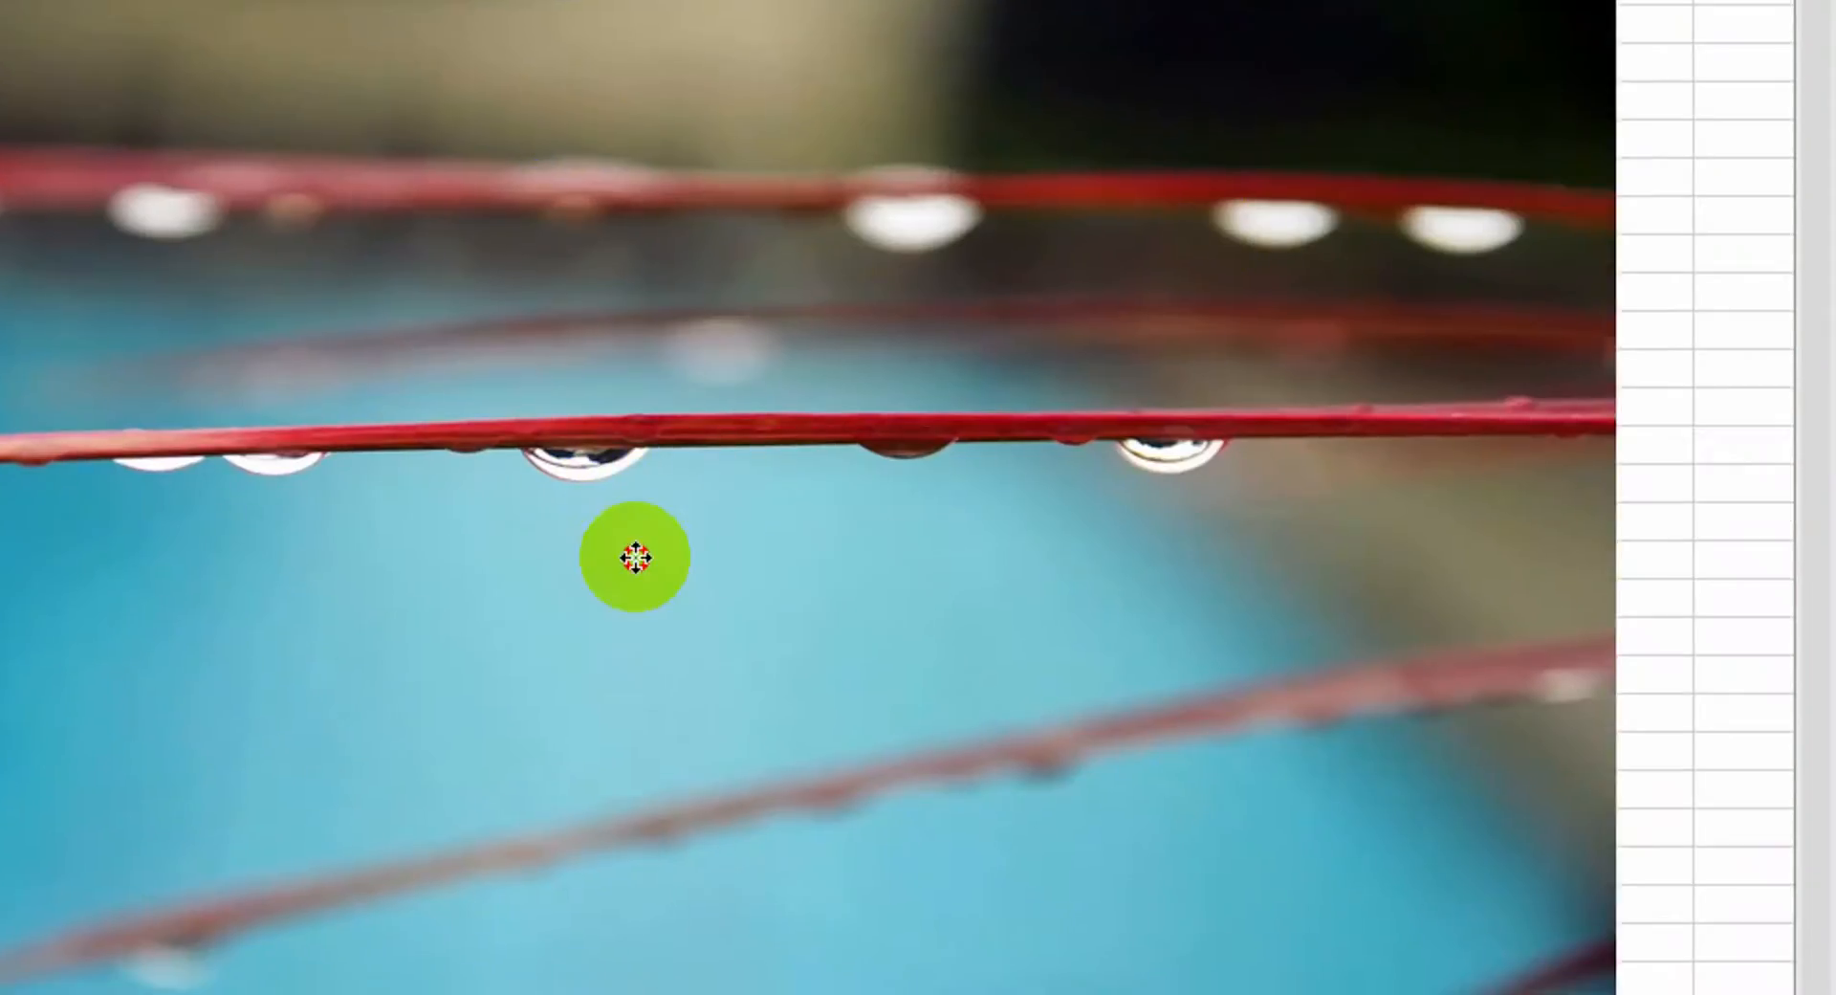
pyautogui.moveTo(1181, 539); pyautogui.dragTo(309, 538)
pyautogui.moveTo(142, 534); pyautogui.dragTo(1160, 380)
pyautogui.click(74, 275)
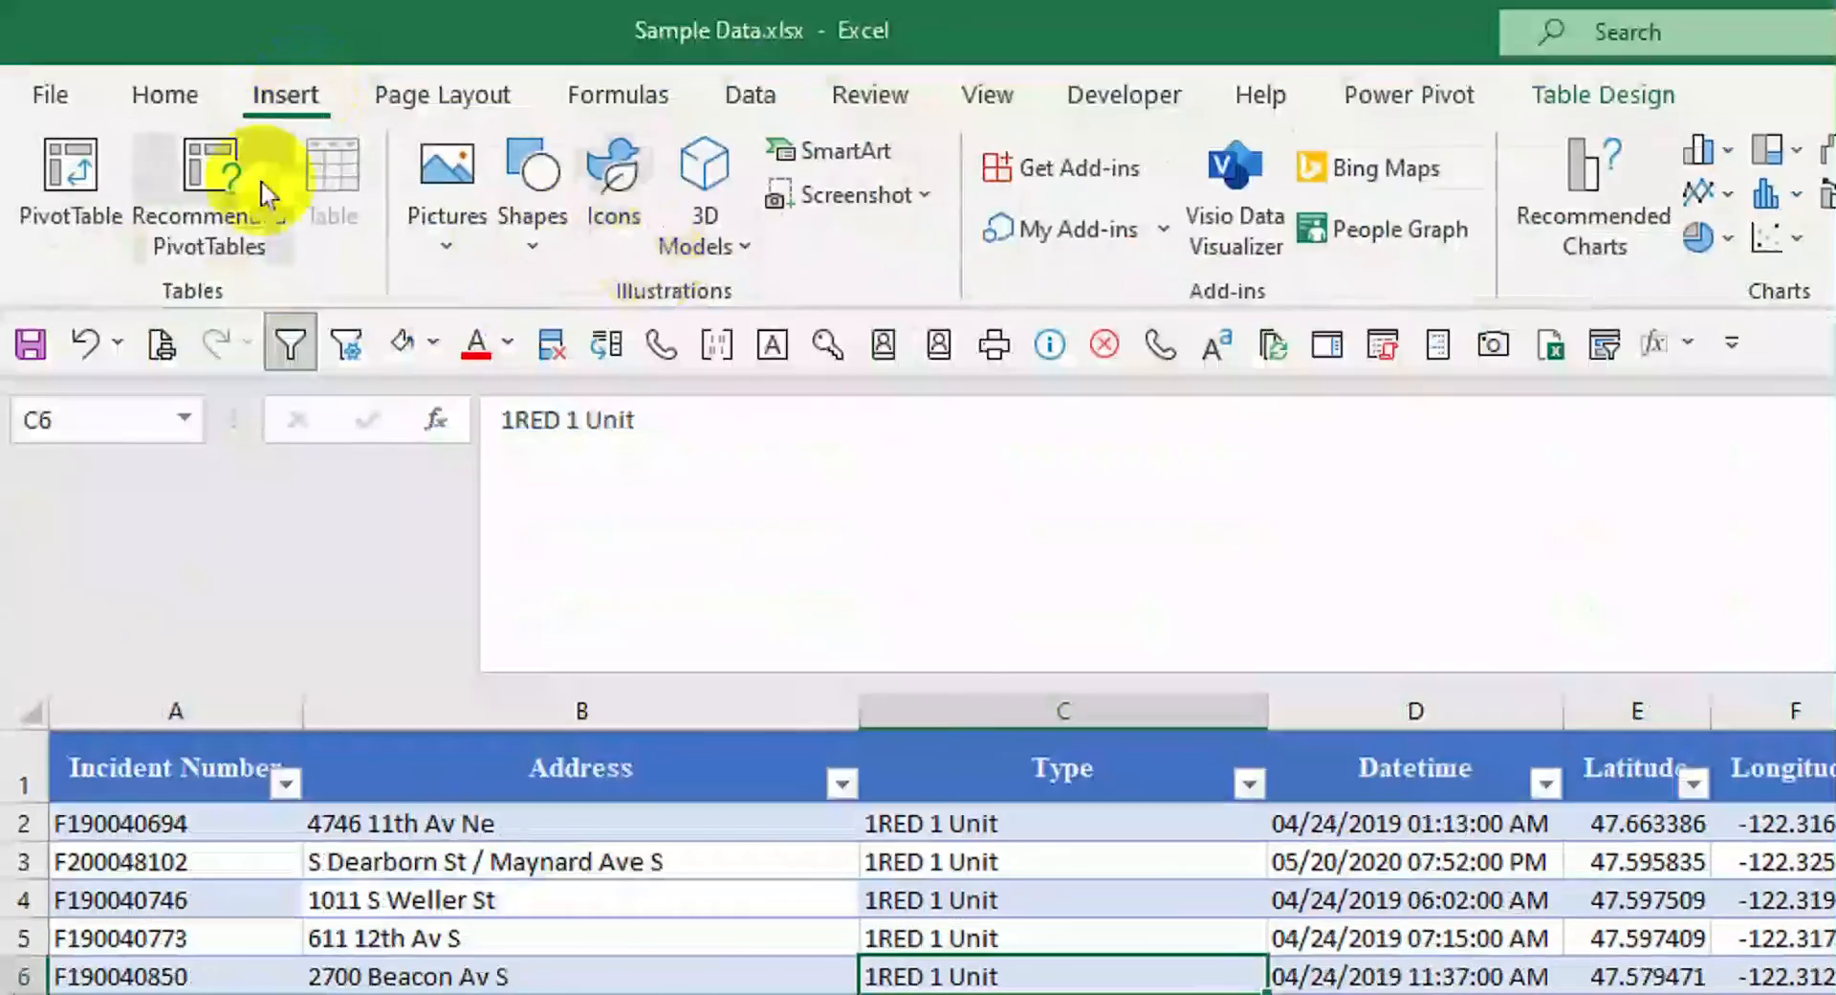
# Browse the stock Images, Icons, Cutout People, Stickers and Illustrations galleries
pyautogui.click(539, 244)
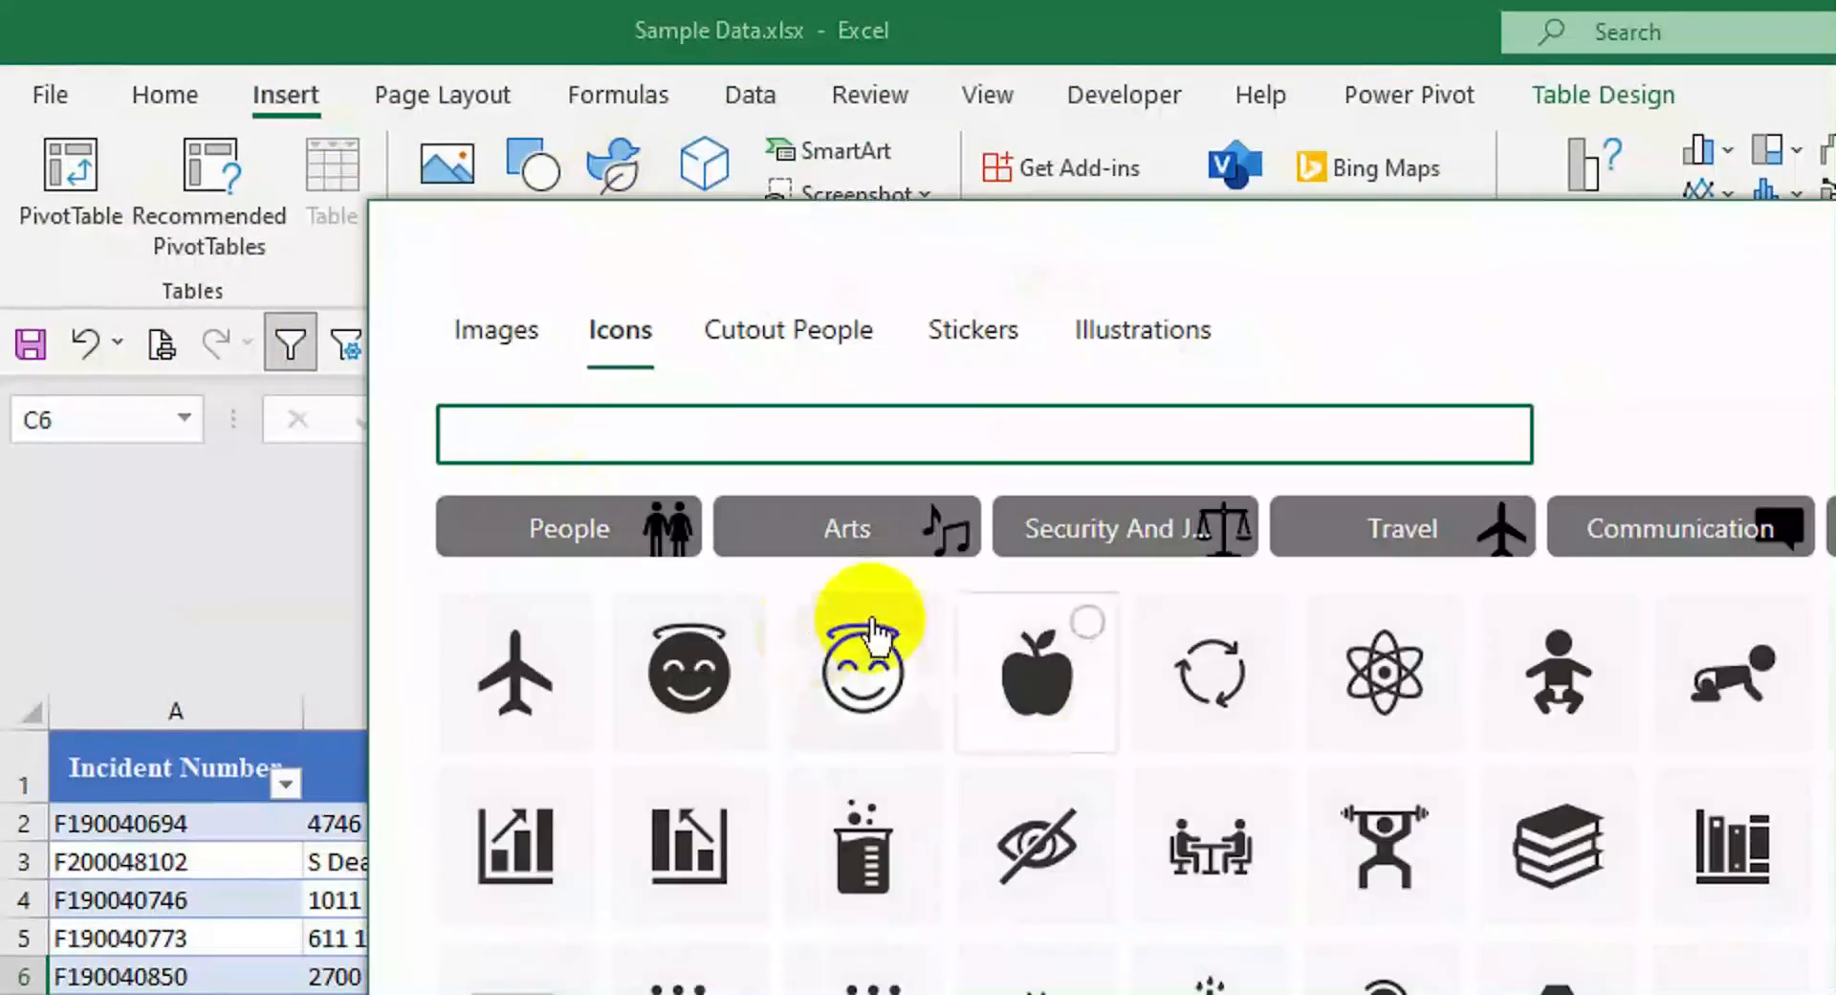
pyautogui.click(505, 325)
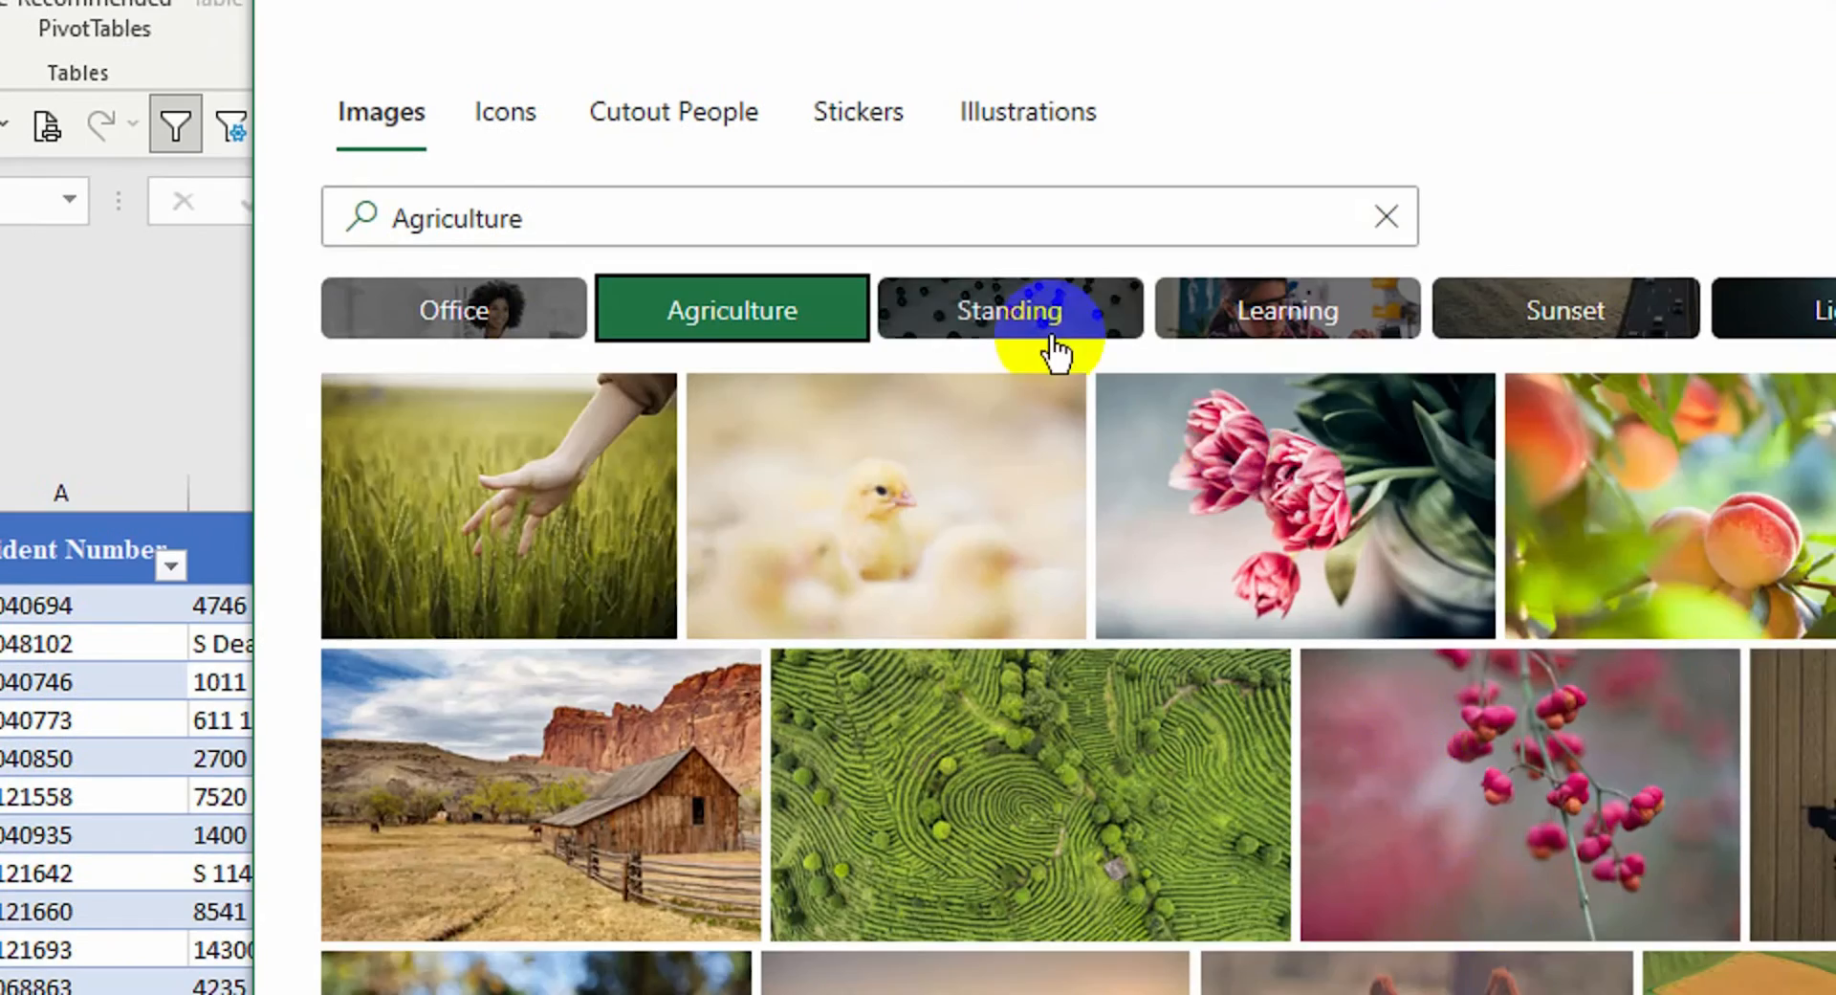
pyautogui.click(1147, 541)
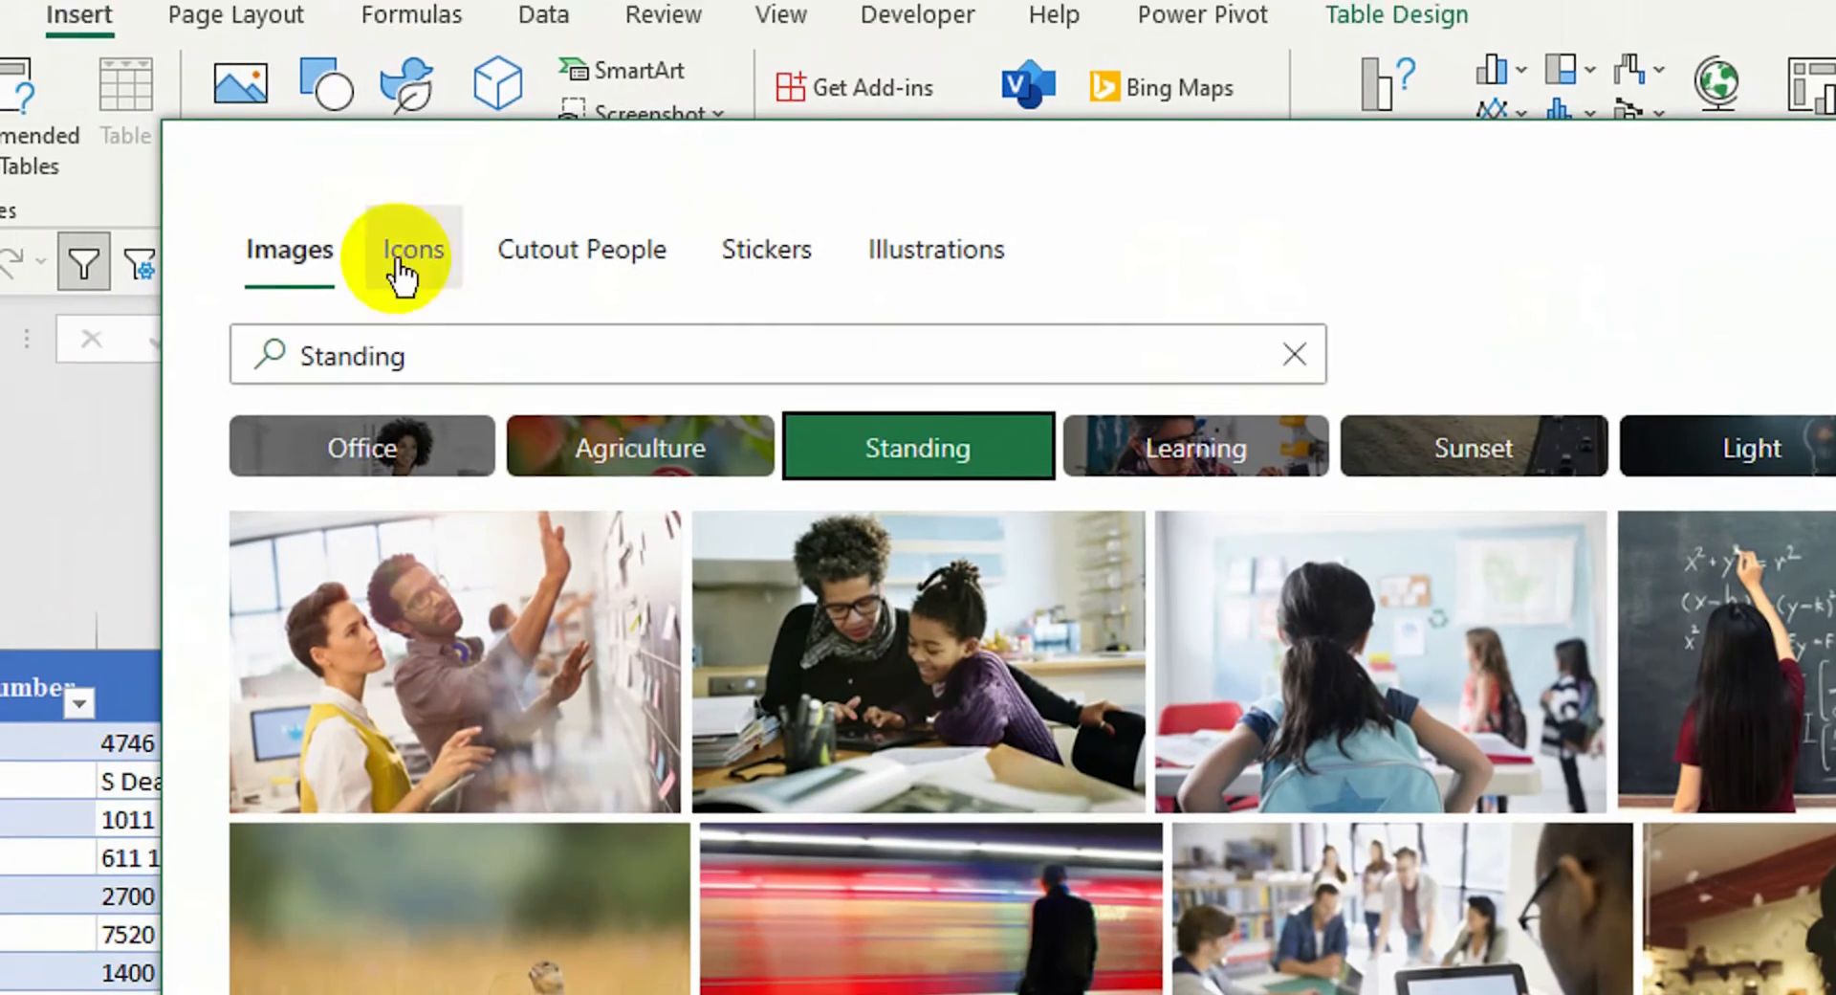
pyautogui.click(407, 239)
pyautogui.click(593, 237)
pyautogui.click(655, 446)
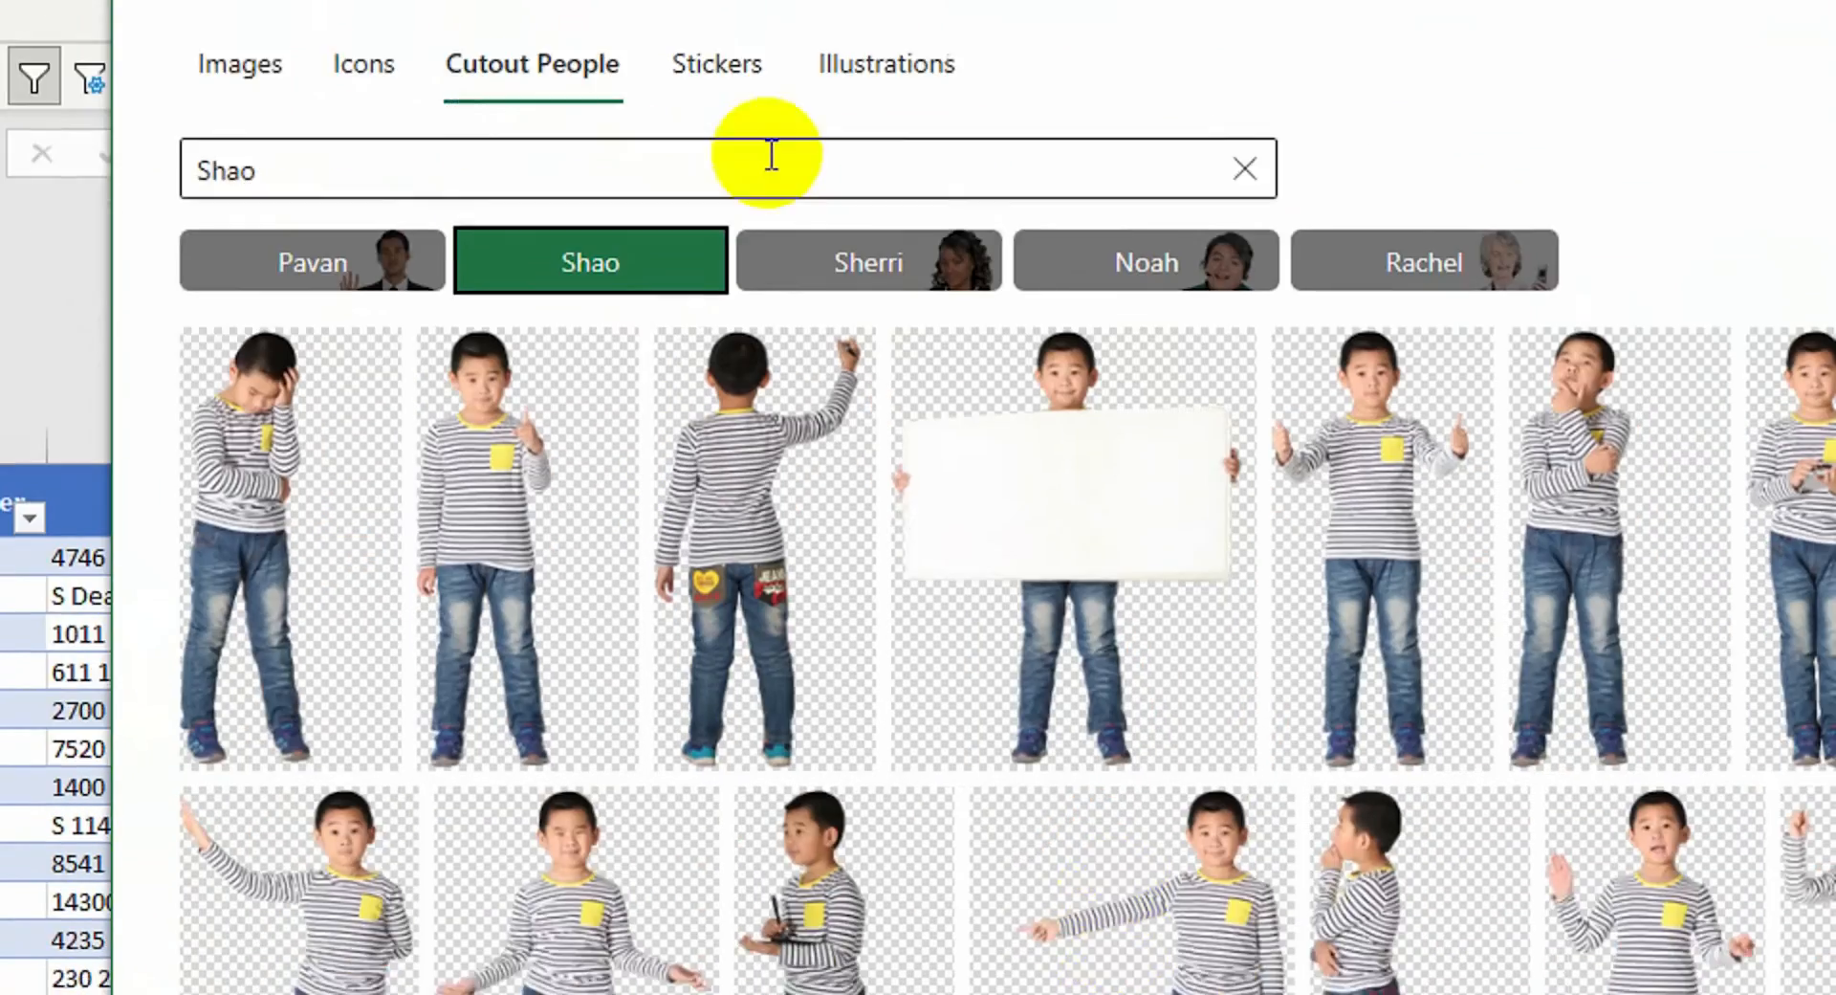
pyautogui.click(743, 164)
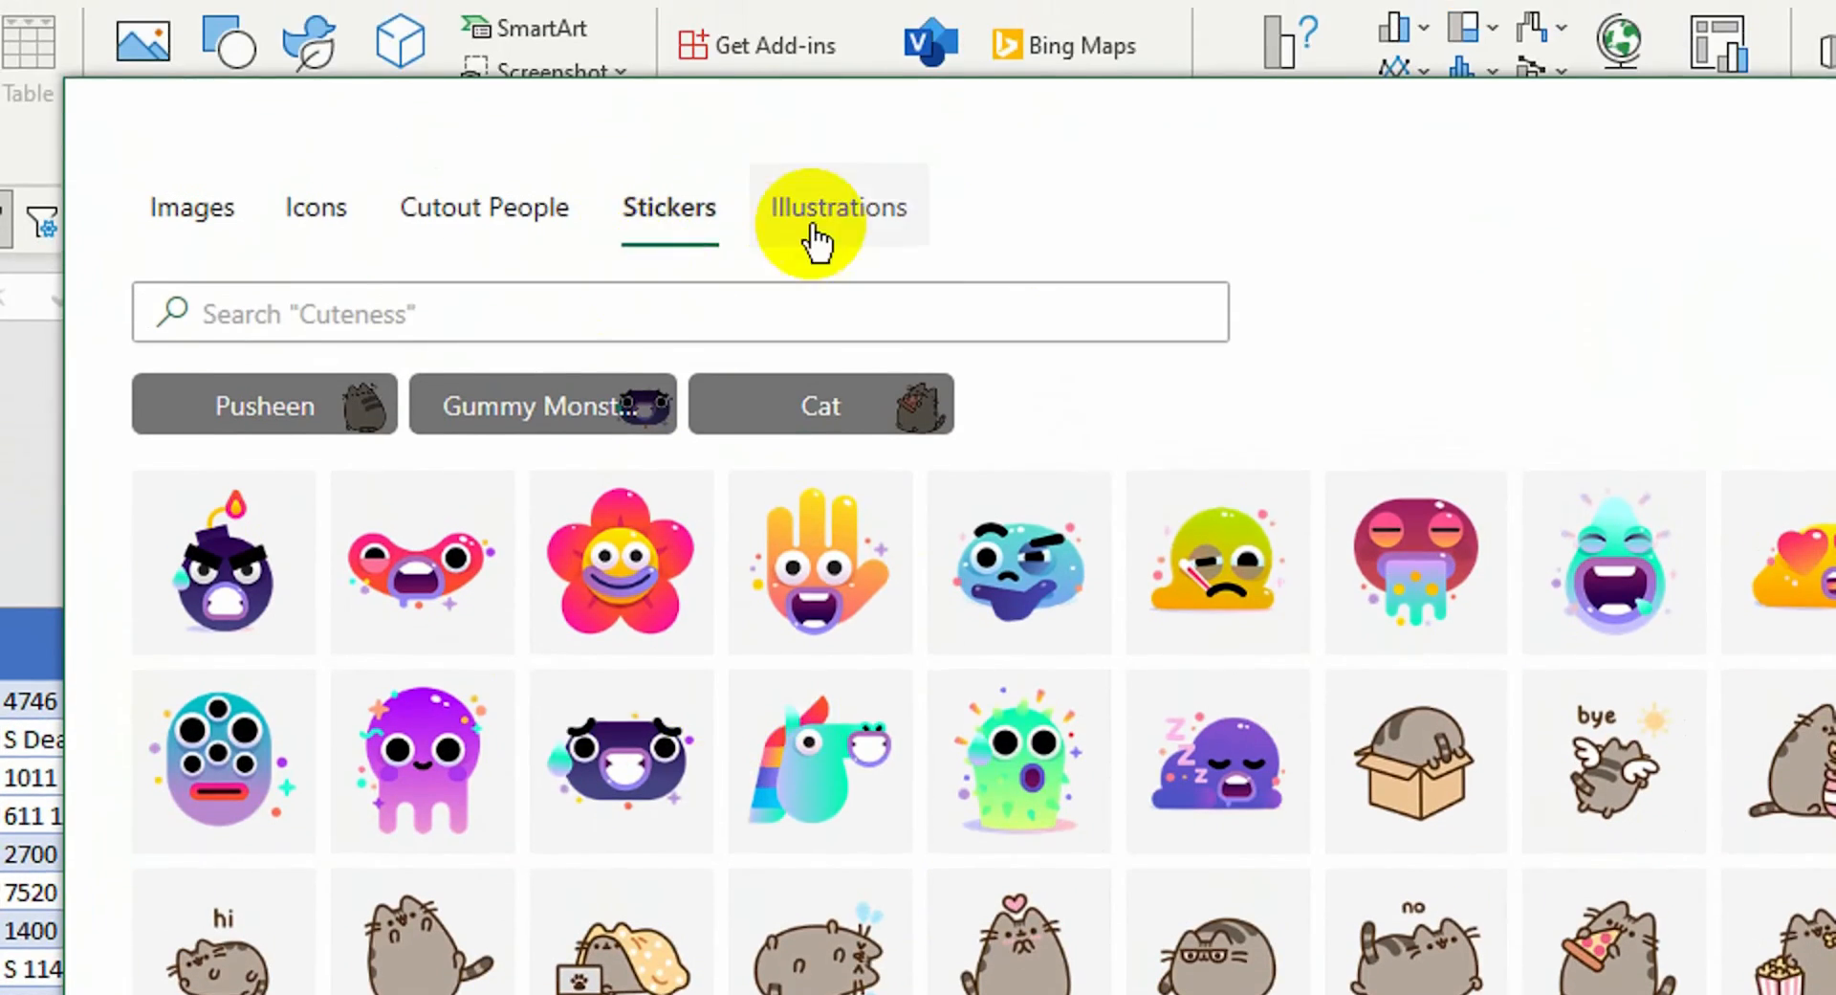
pyautogui.click(820, 134)
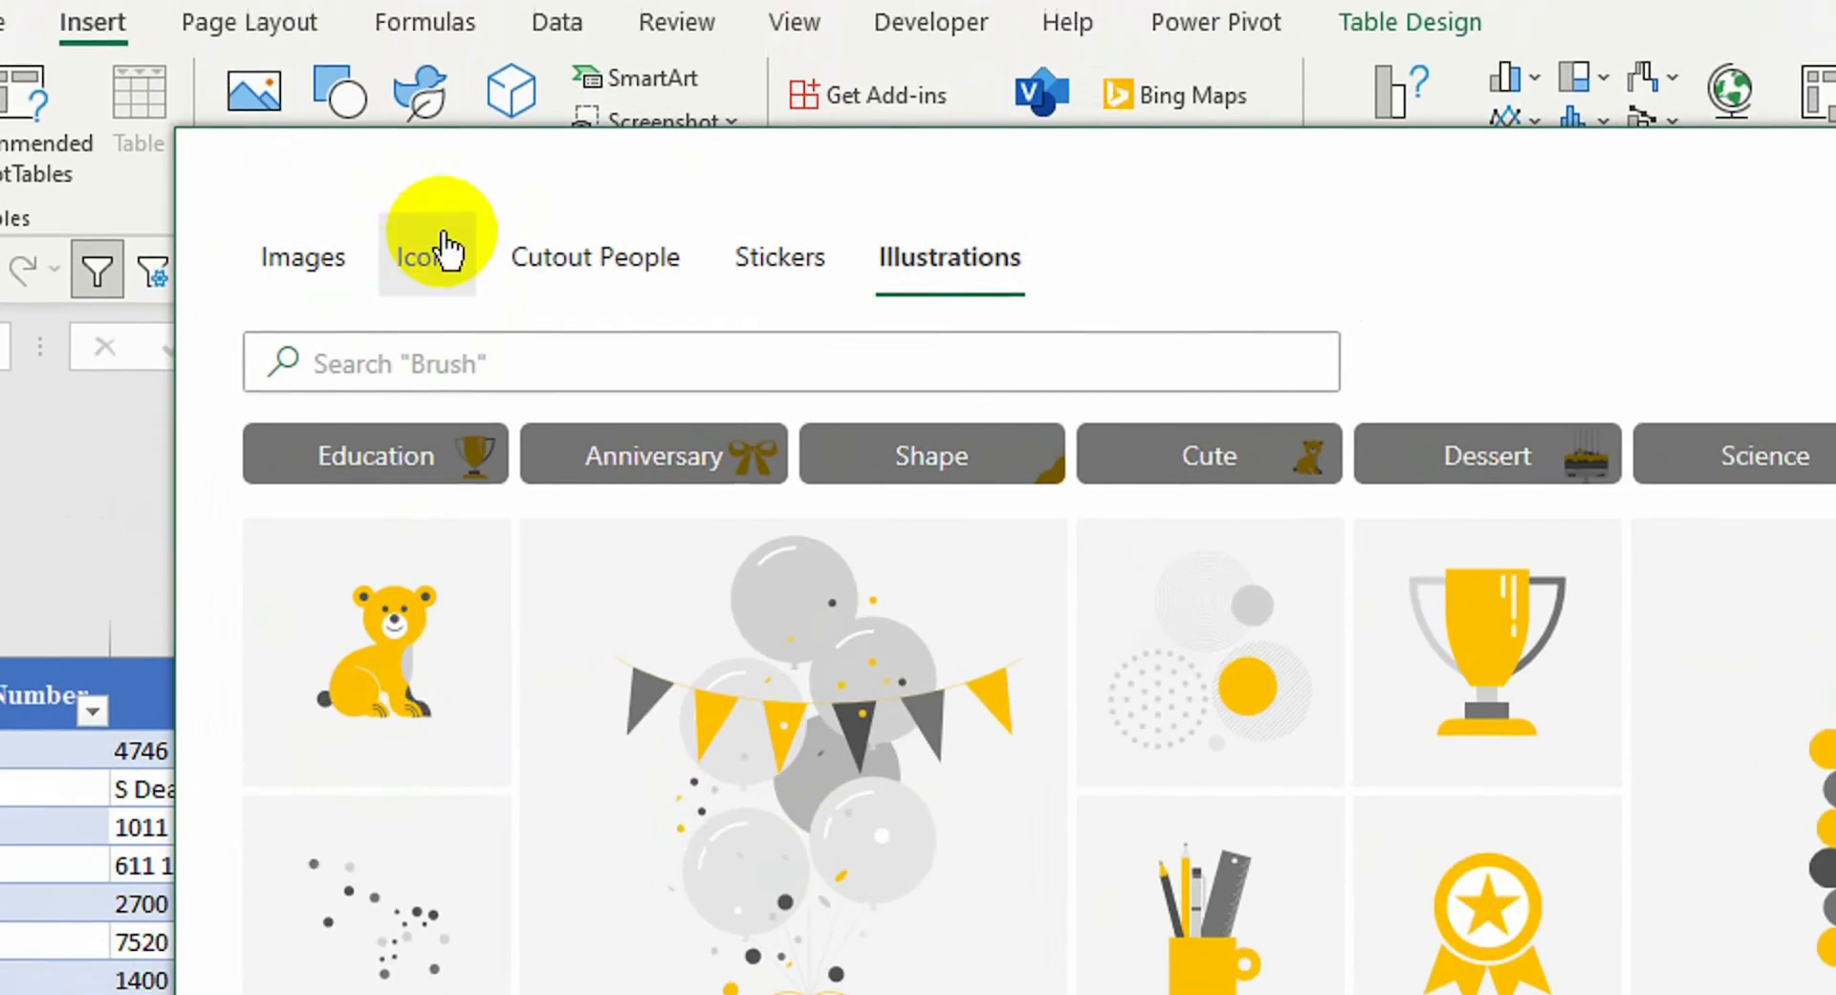
pyautogui.click(398, 149)
# Insert the triple-chevron icon from an 'arrow' search and place it right of Report Location
pyautogui.click(704, 277)
pyautogui.write('arrow')
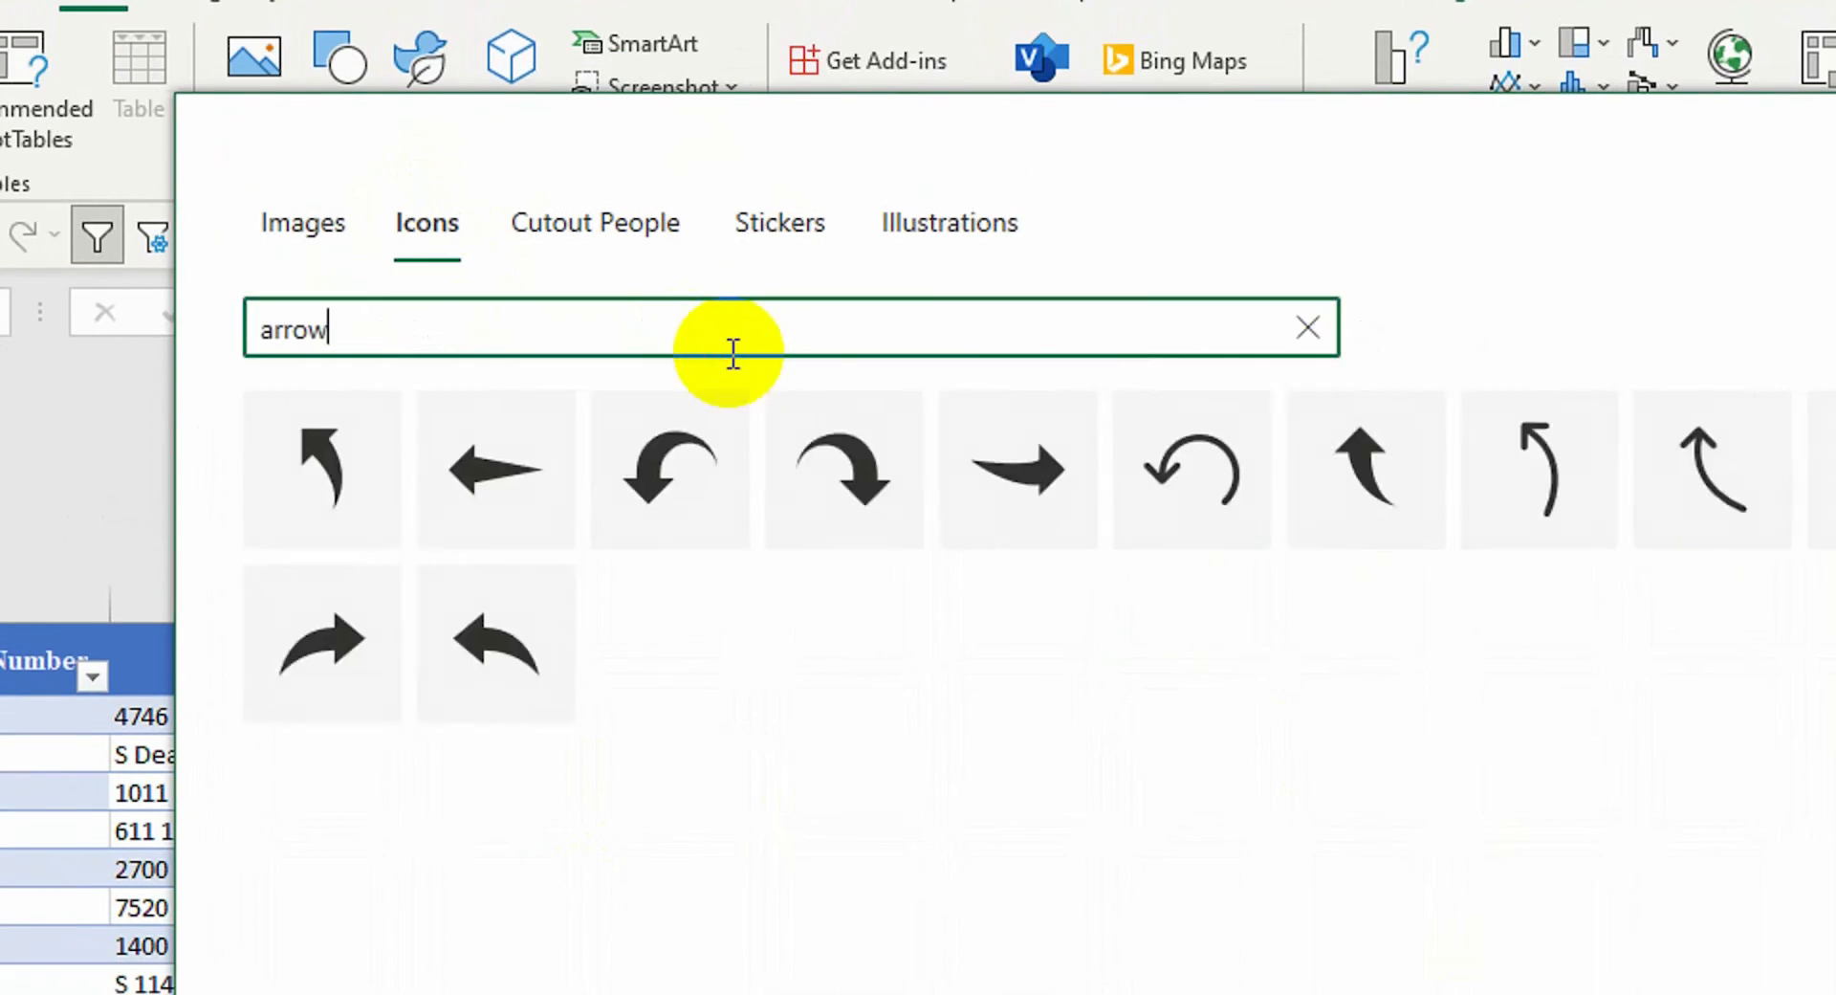
pyautogui.click(1304, 450)
pyautogui.click(1549, 913)
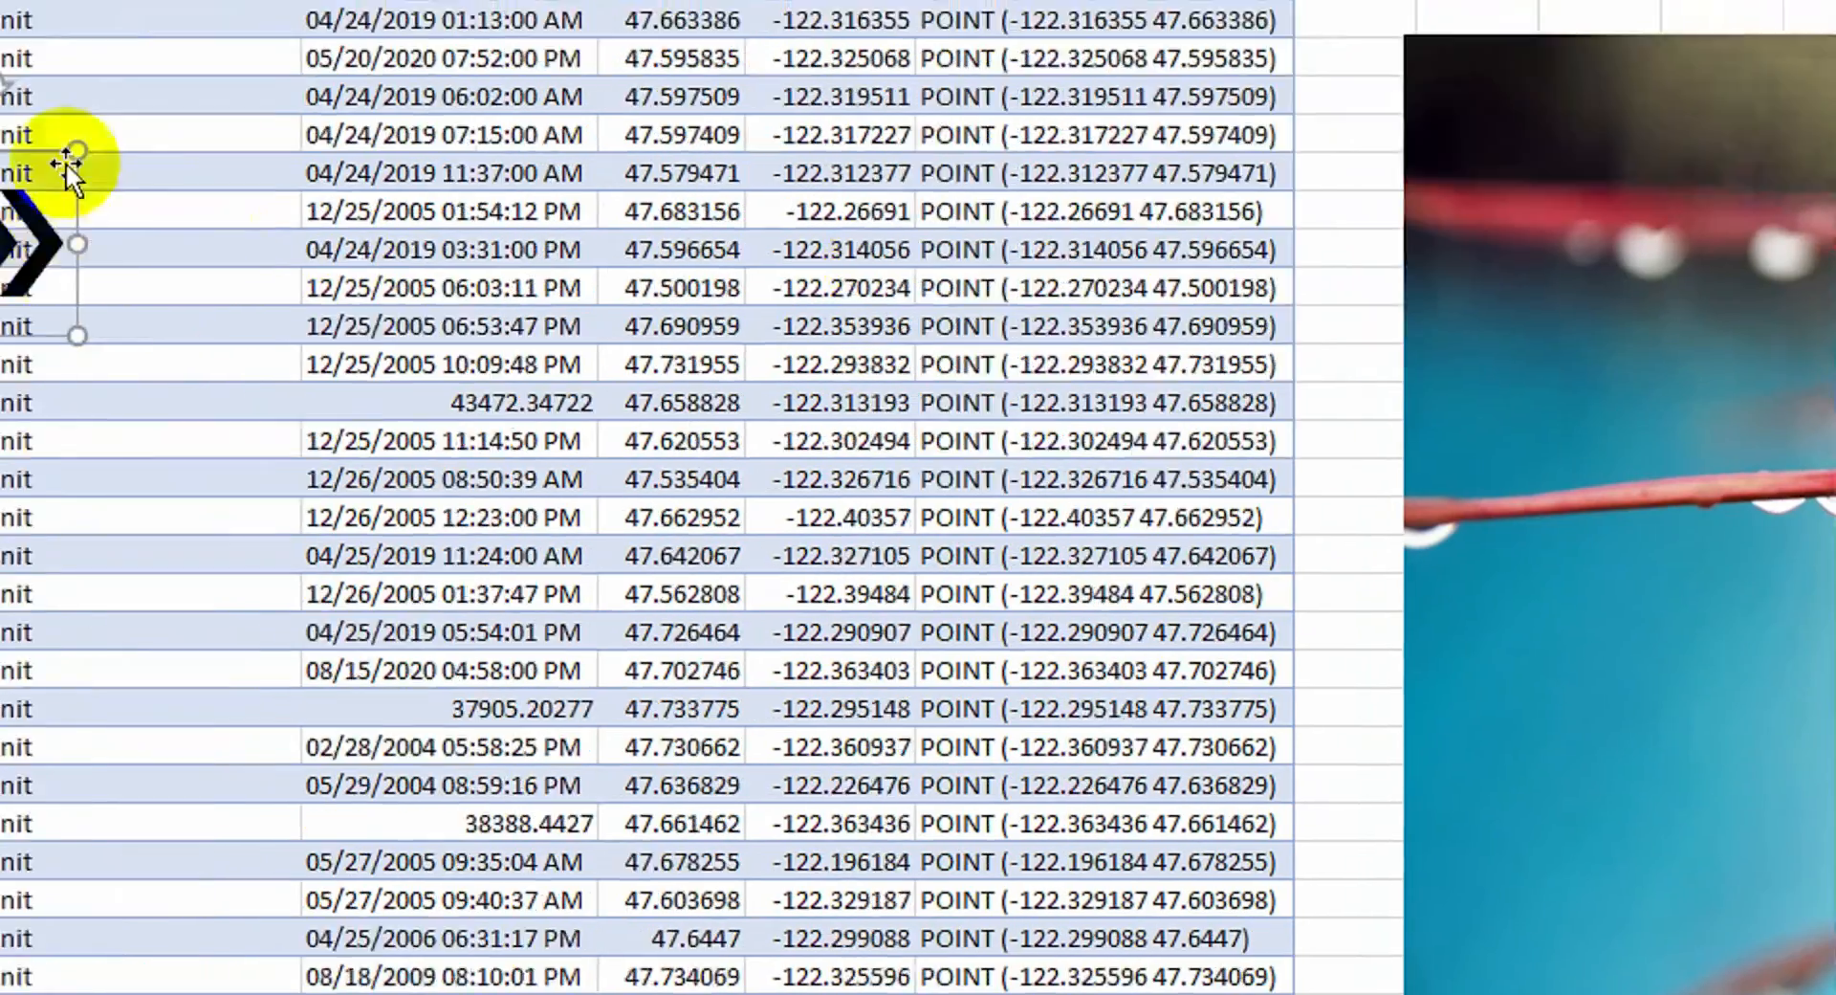
pyautogui.moveTo(65, 163); pyautogui.dragTo(1362, 409)
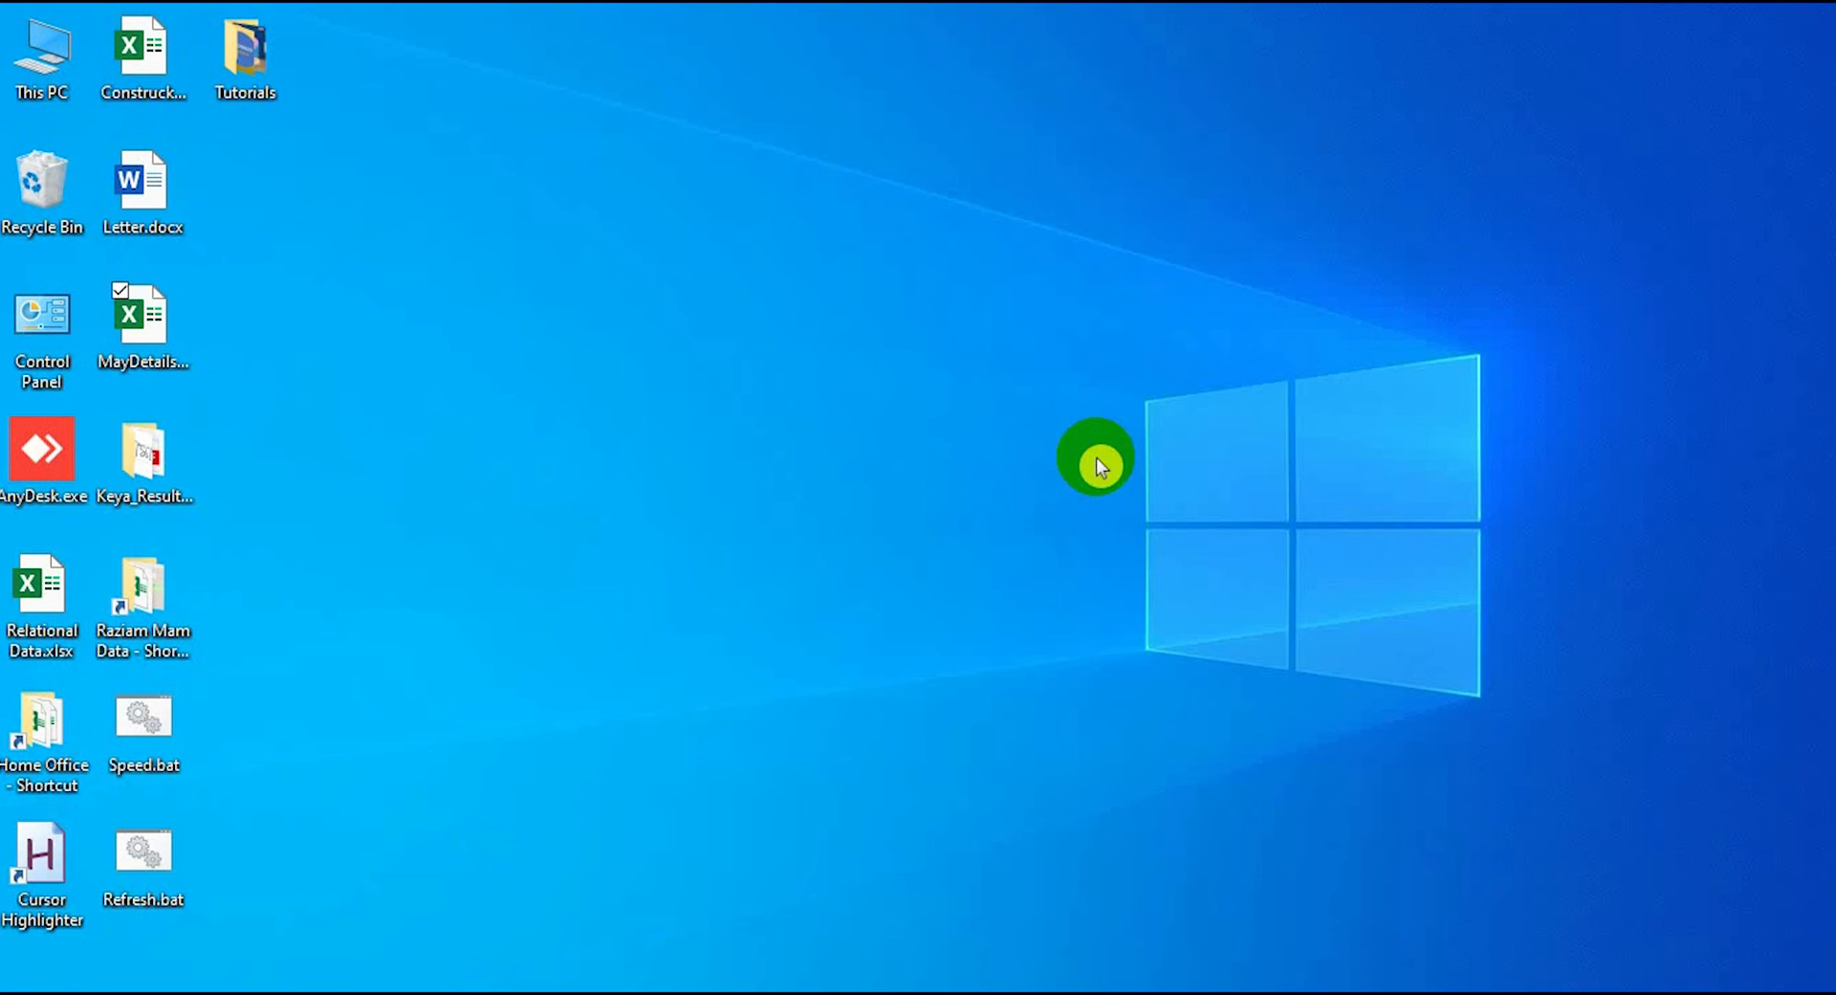
# Open MayDetailsConstruck.xlsx and find file number 180746 in the fileno column (C29)
pyautogui.doubleClick(142, 319)
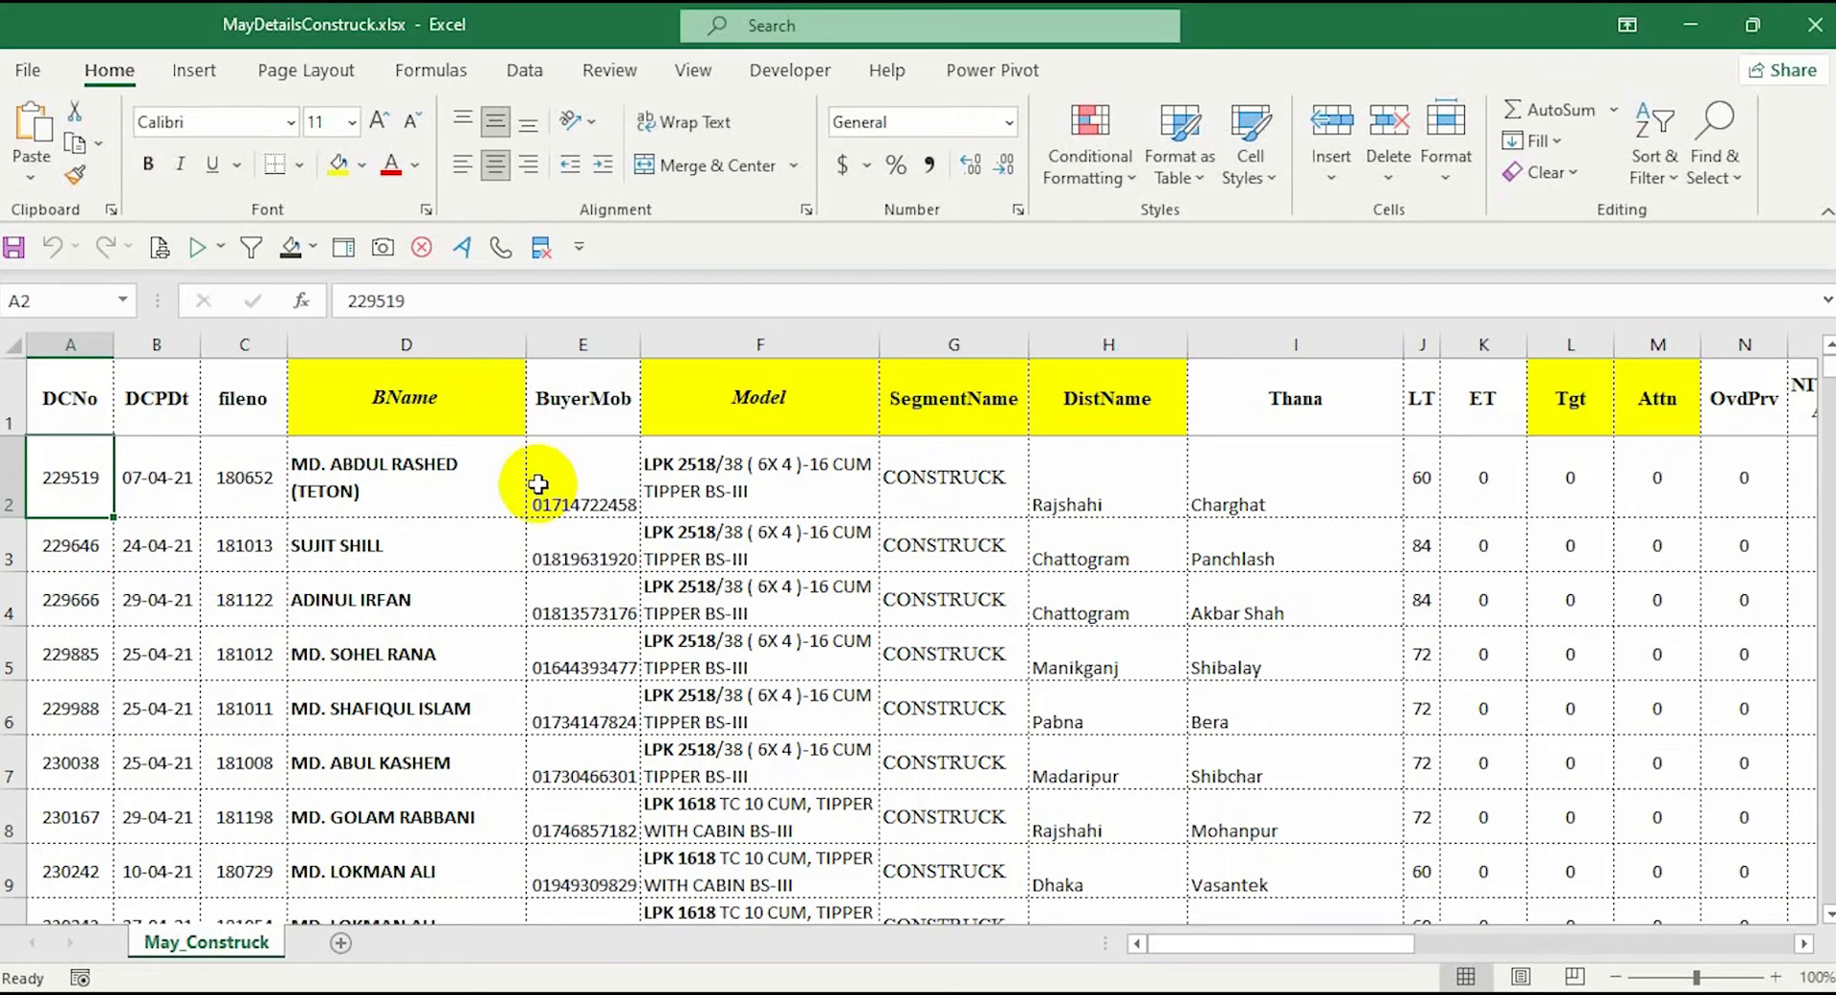
pyautogui.click(574, 400)
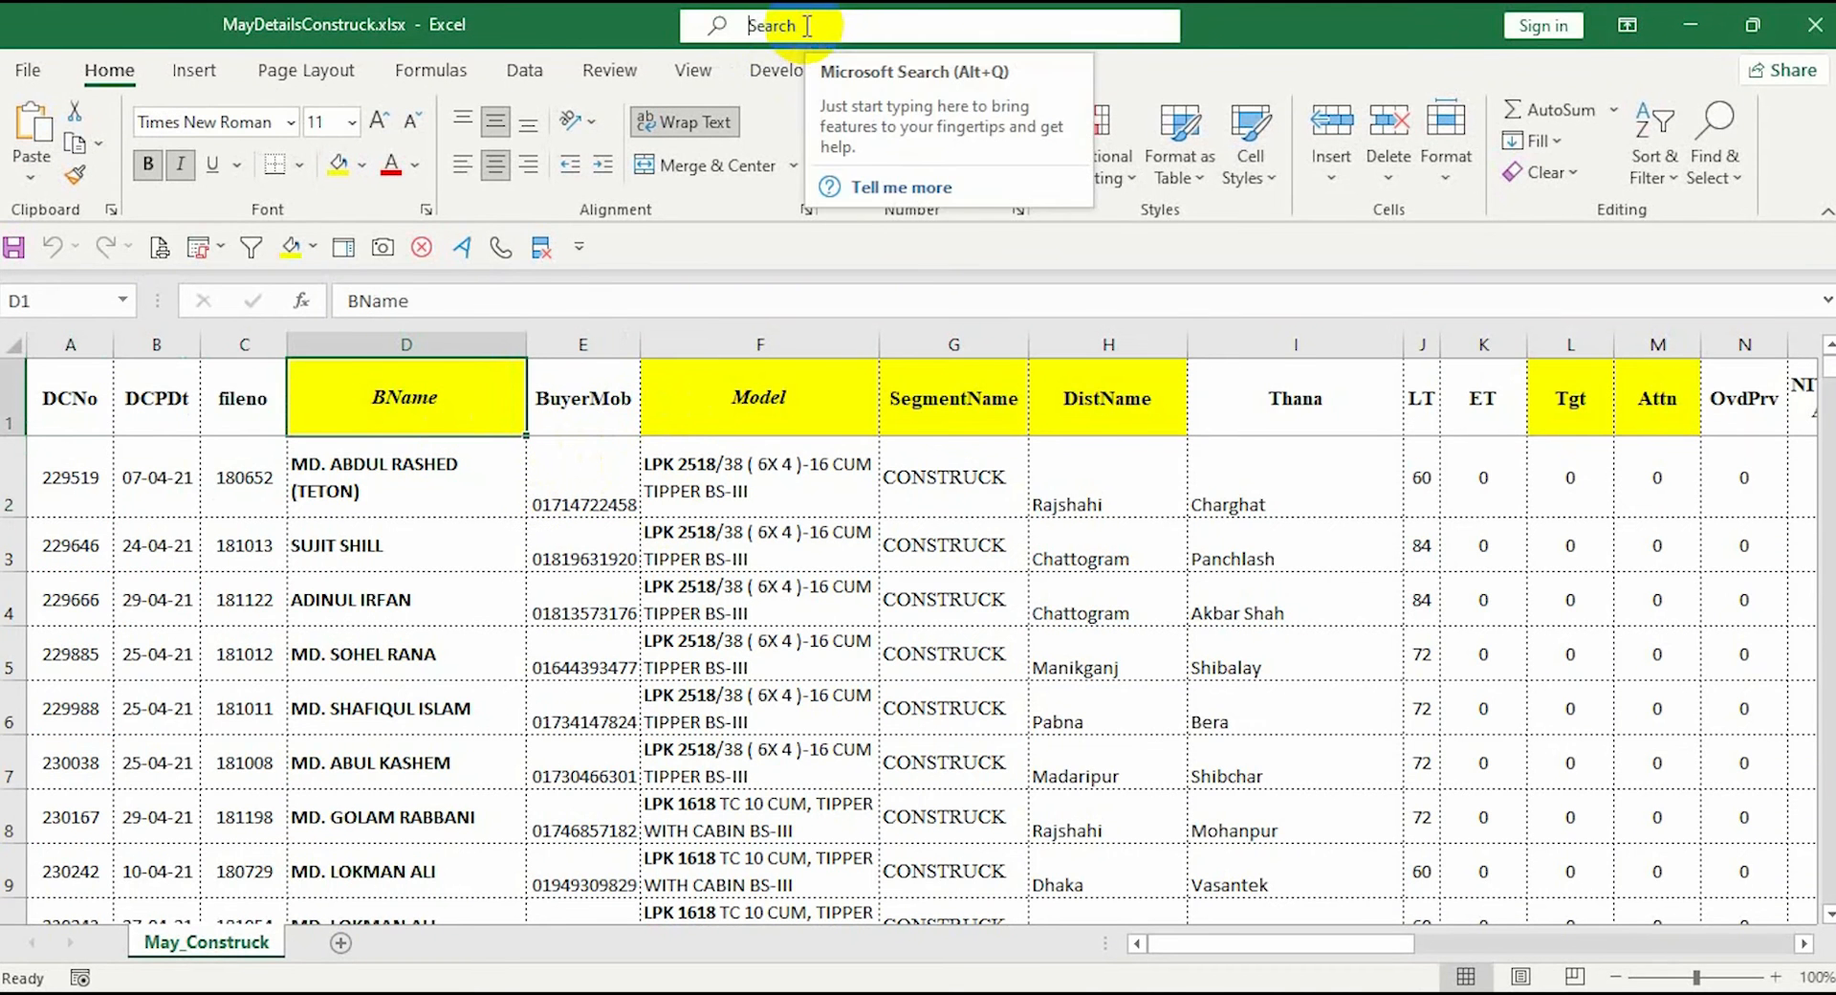
pyautogui.click(251, 345)
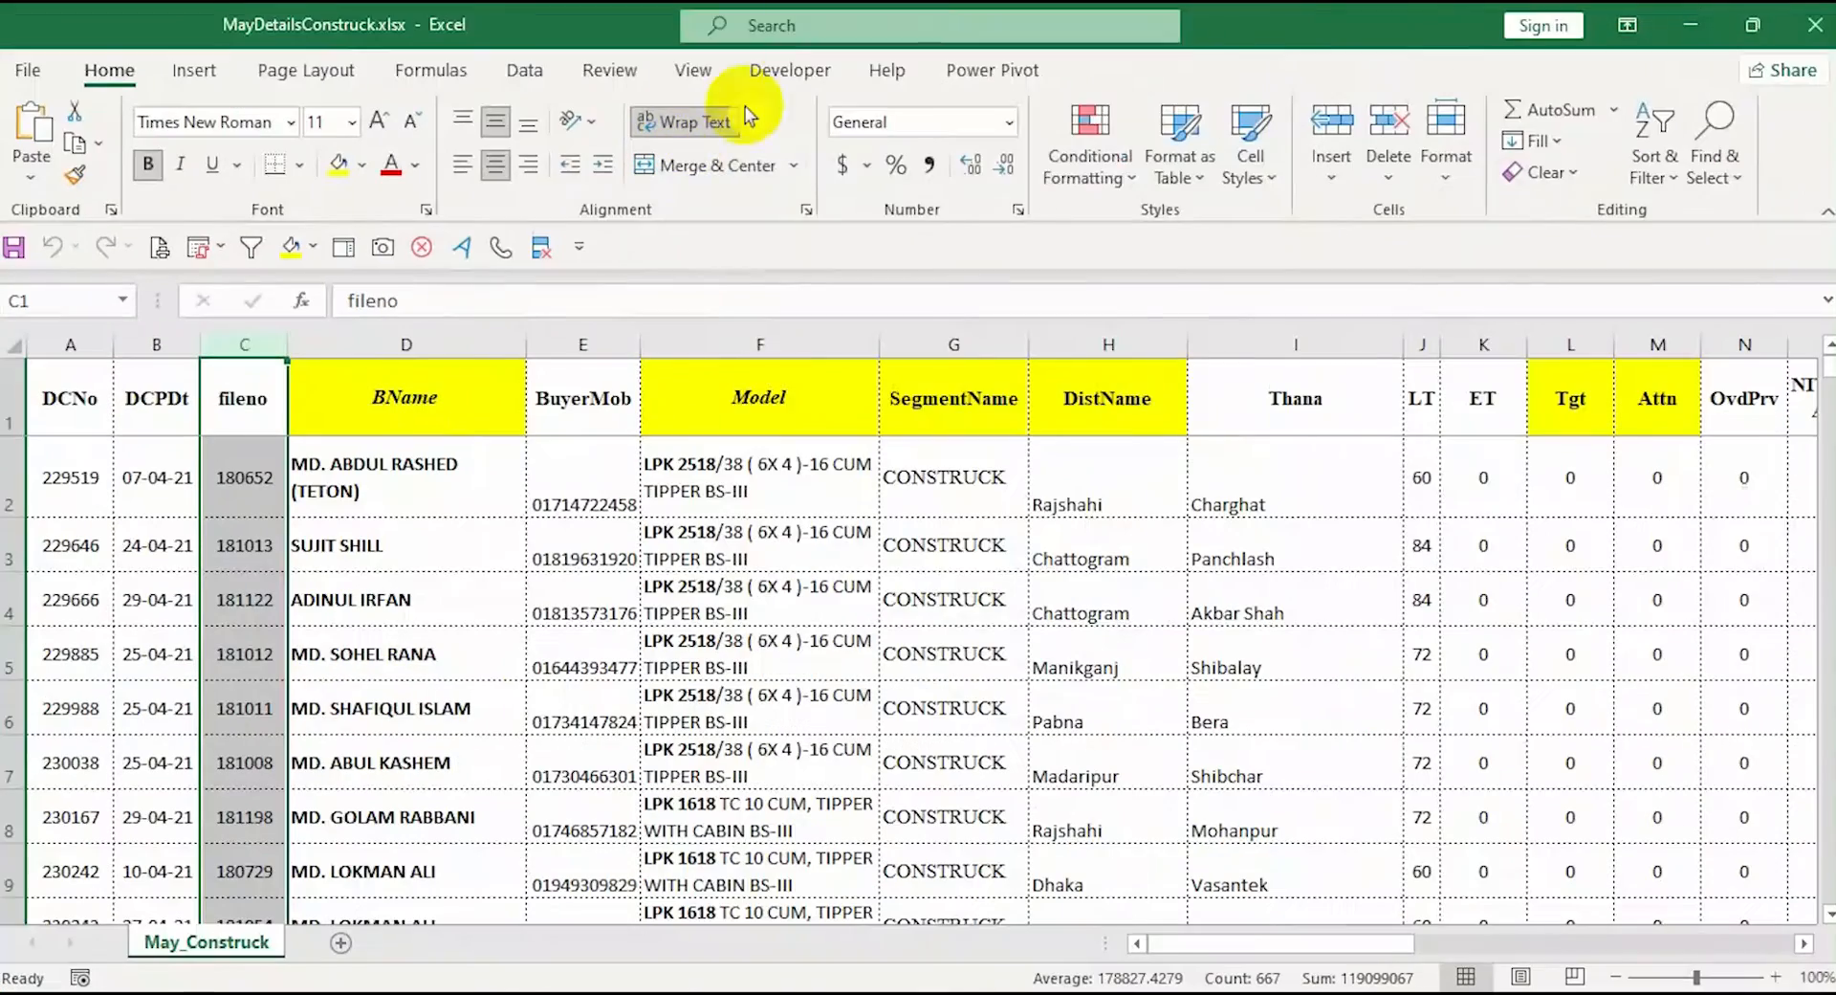
pyautogui.click(765, 53)
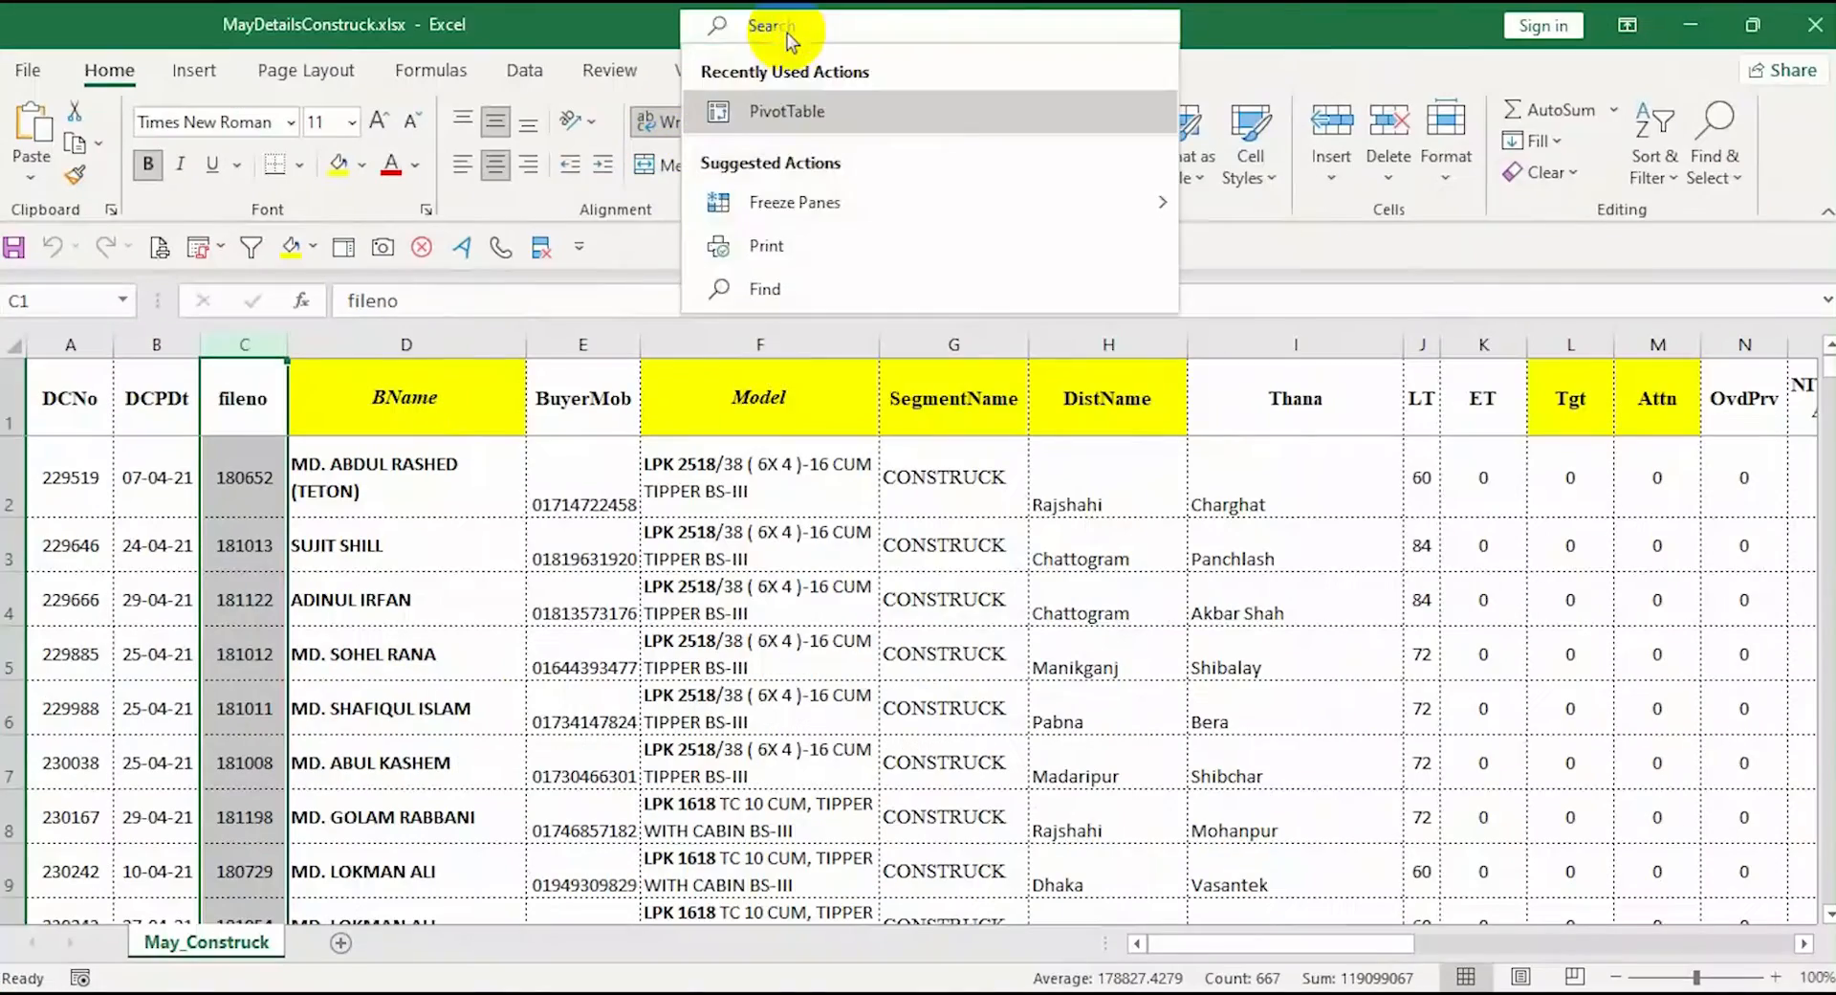
pyautogui.write('46')
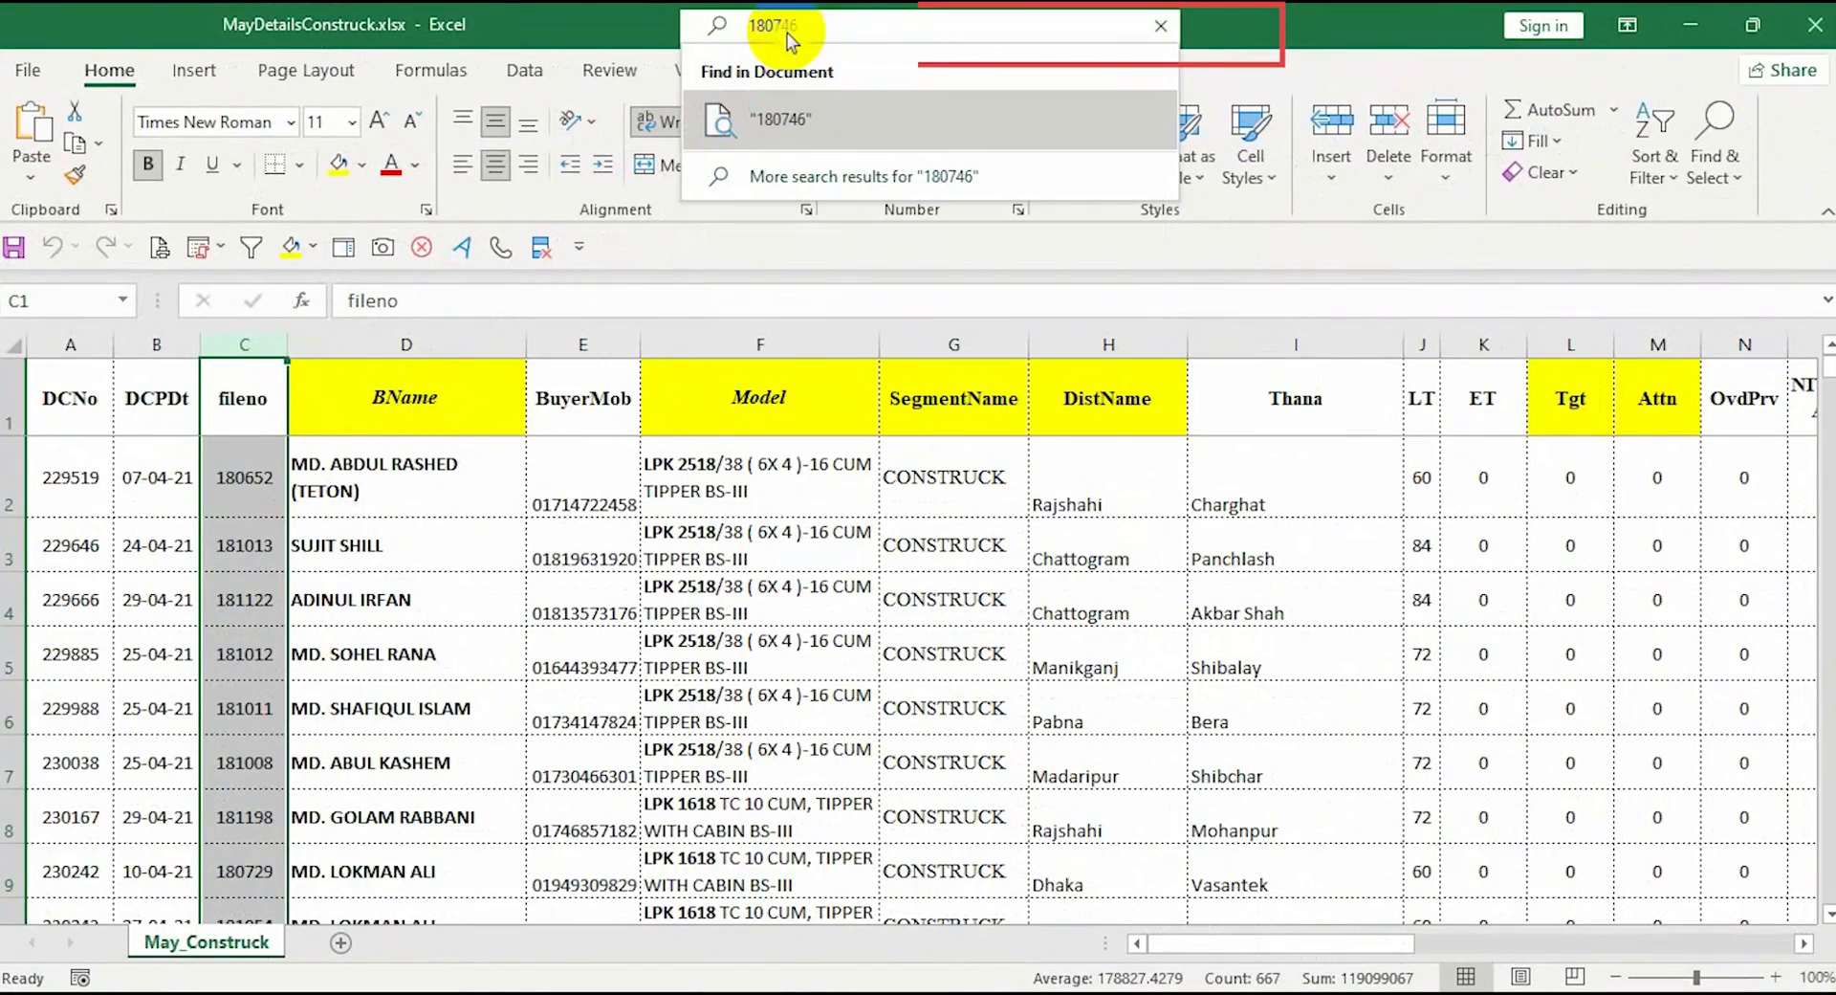
pyautogui.click(772, 118)
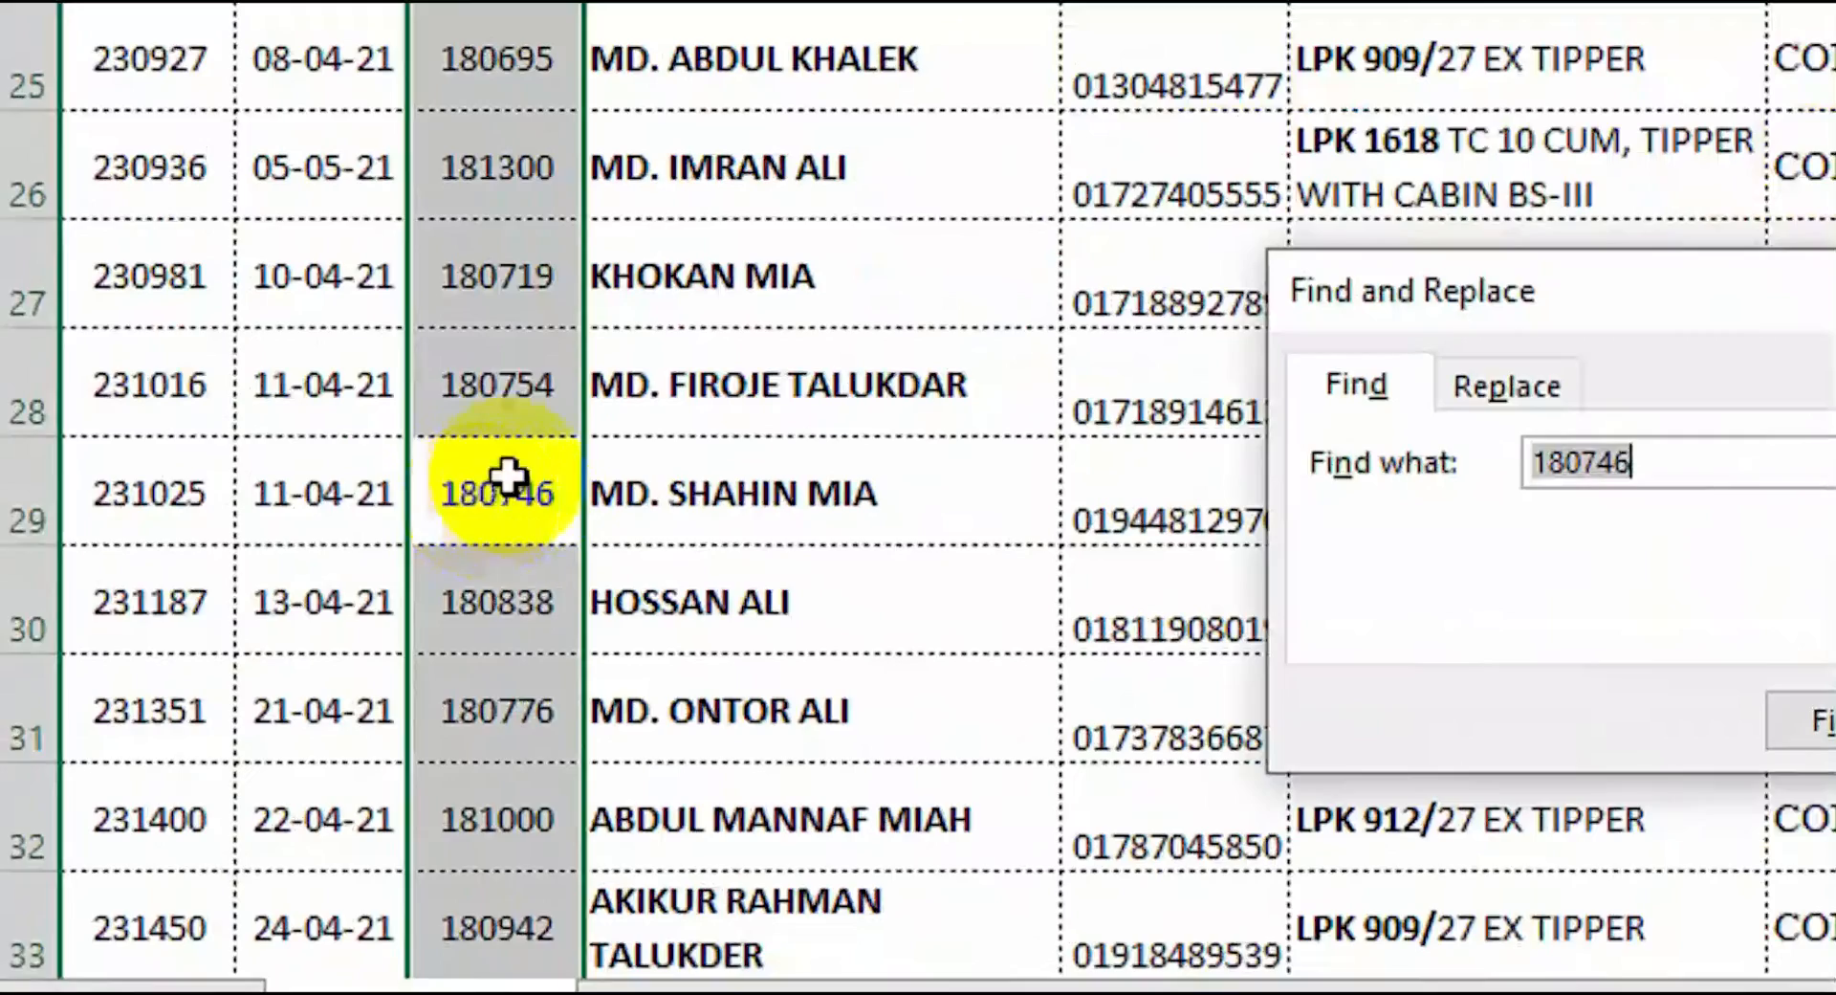
pyautogui.click(249, 680)
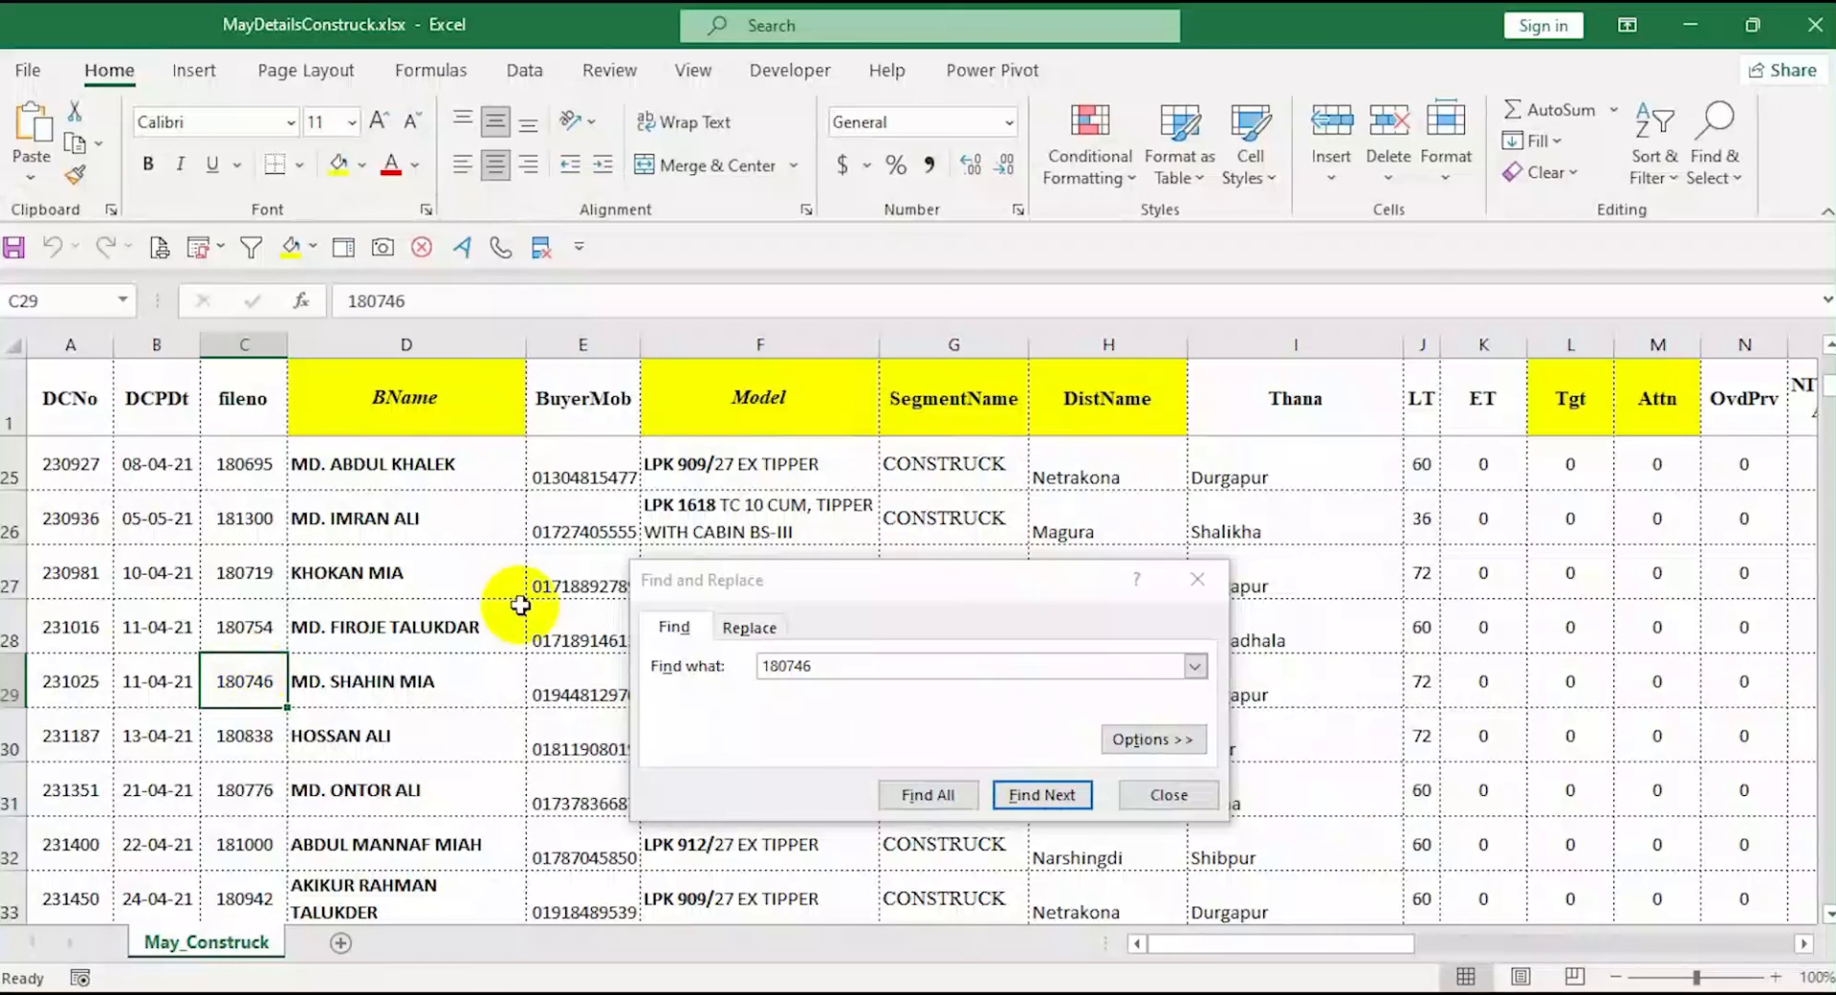
# Close Find and Replace, return to the top of the sheet, and search the document for 'ontor'
pyautogui.click(373, 786)
pyautogui.rightClick(373, 786)
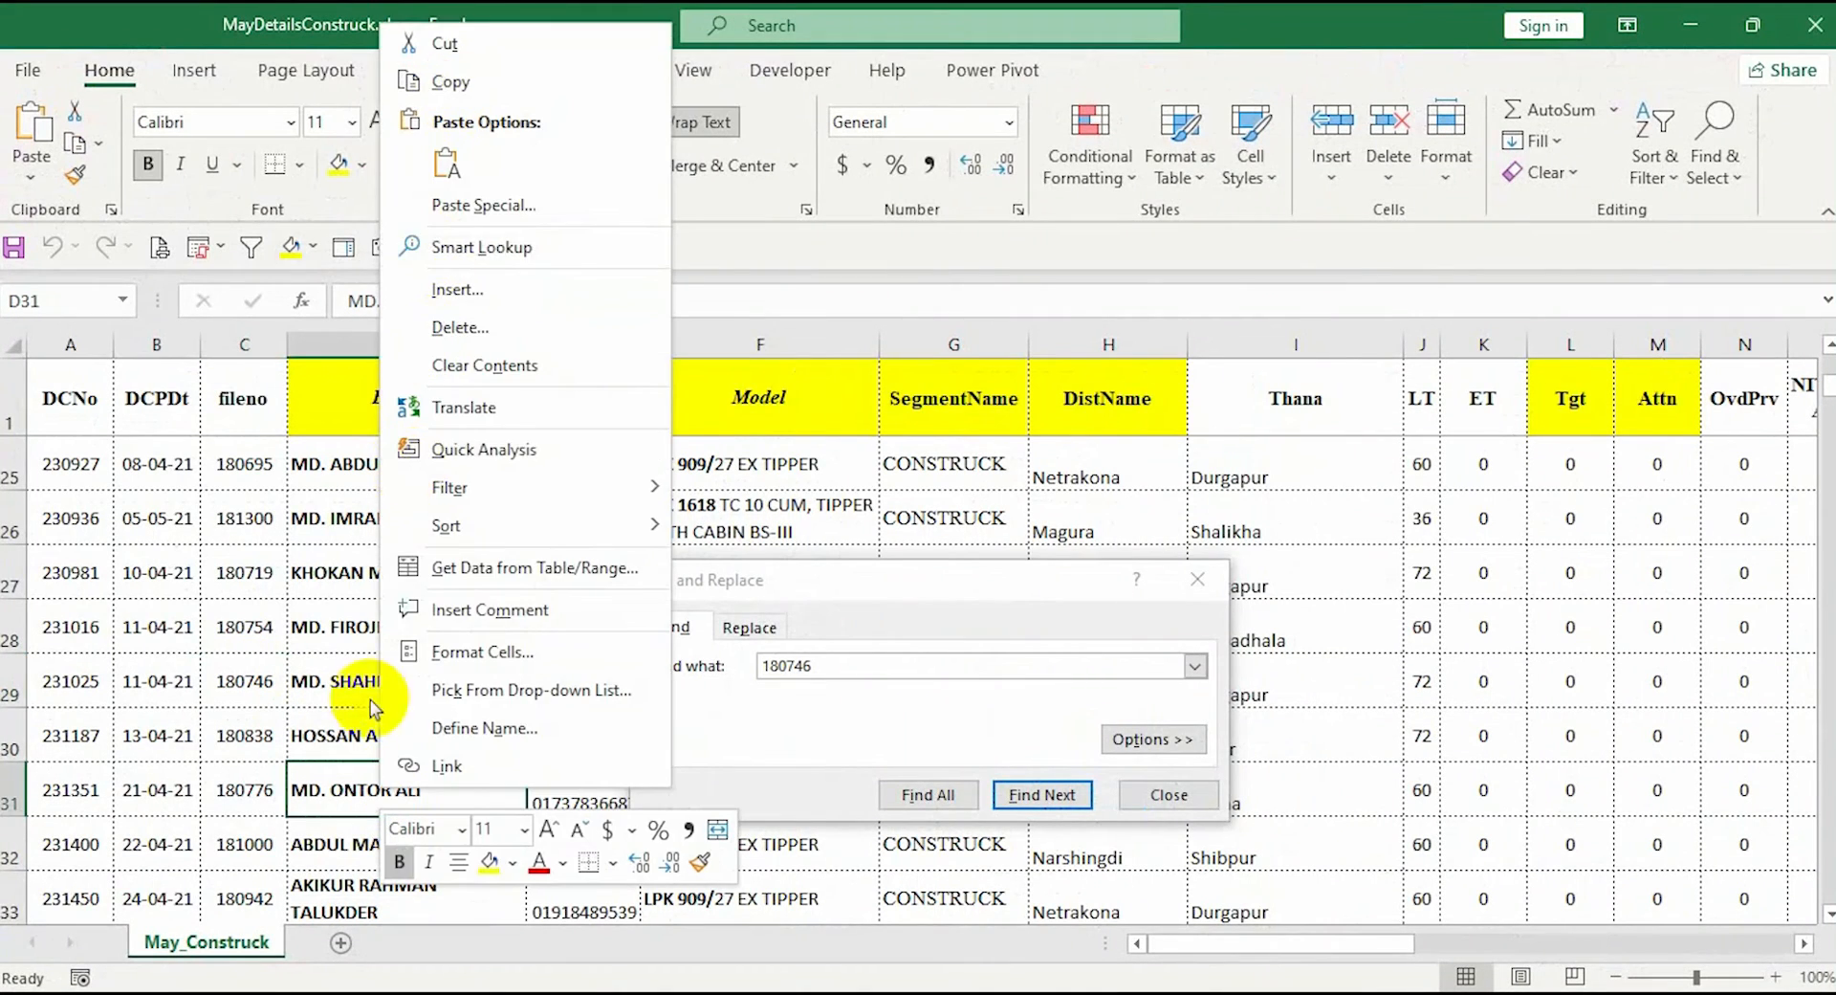
pyautogui.click(323, 806)
pyautogui.click(1197, 579)
pyautogui.hotkey('ctrl', 'Home')
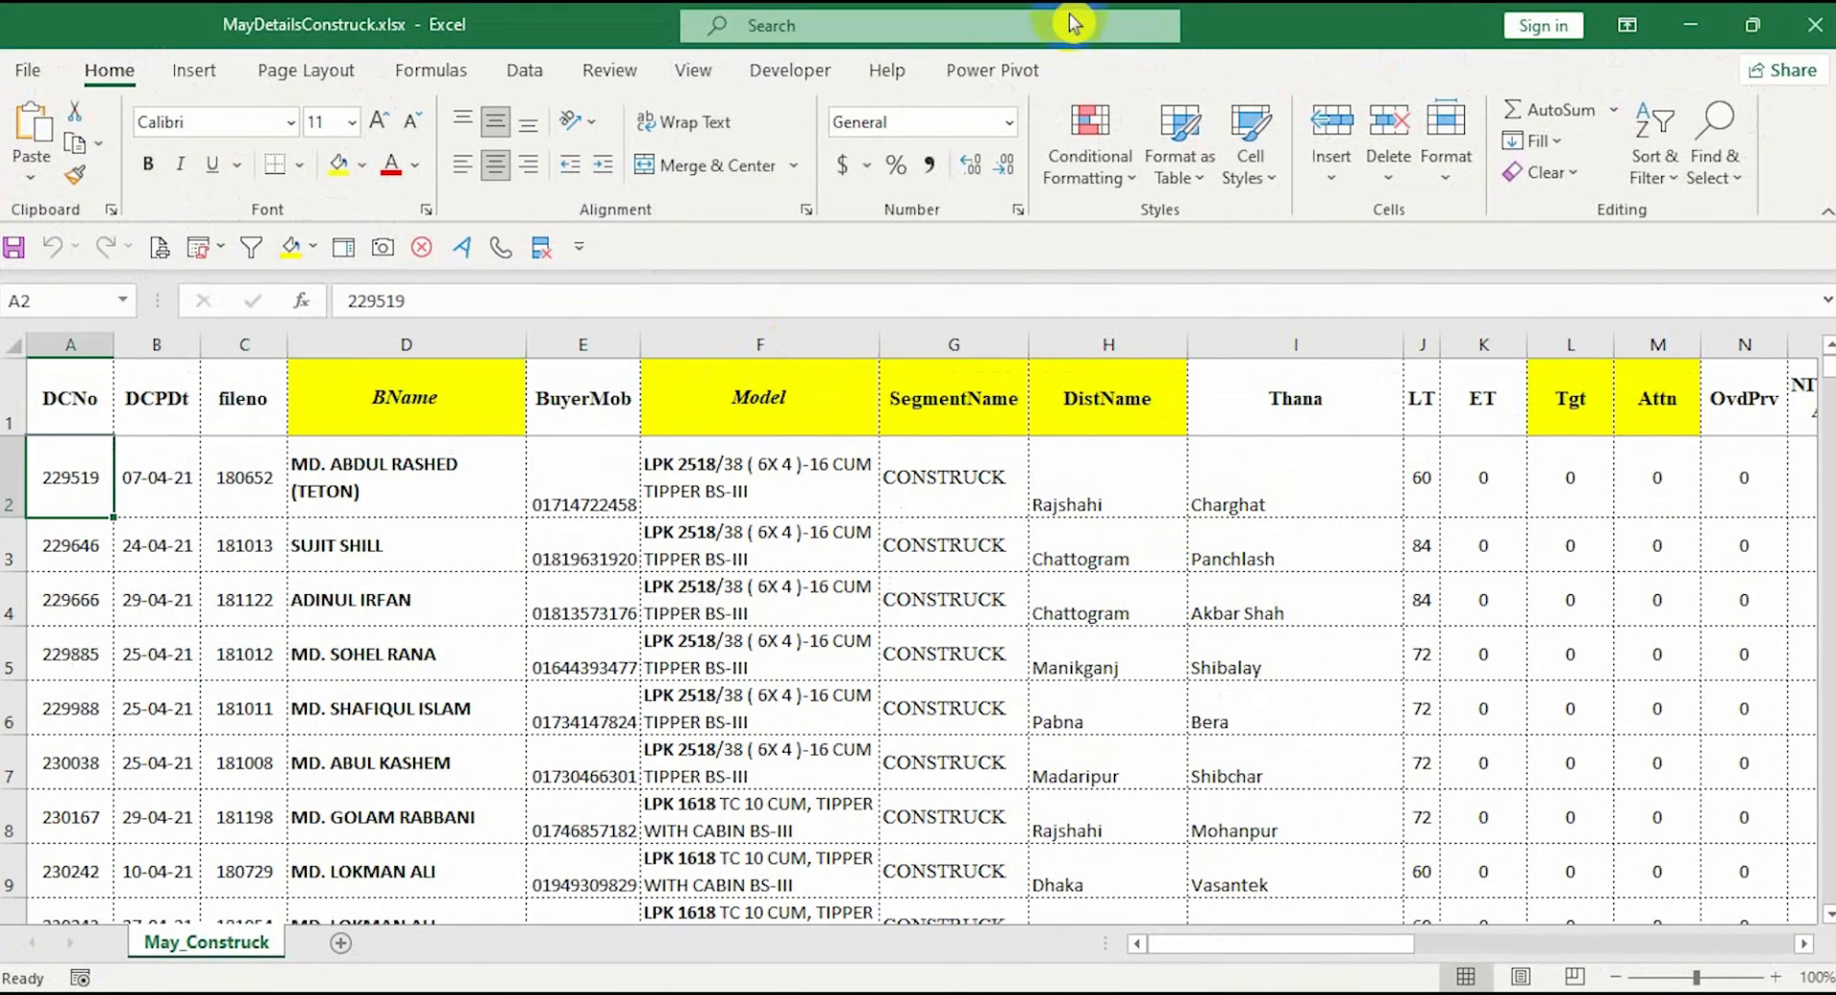
pyautogui.write('ontor')
pyautogui.press('Return')
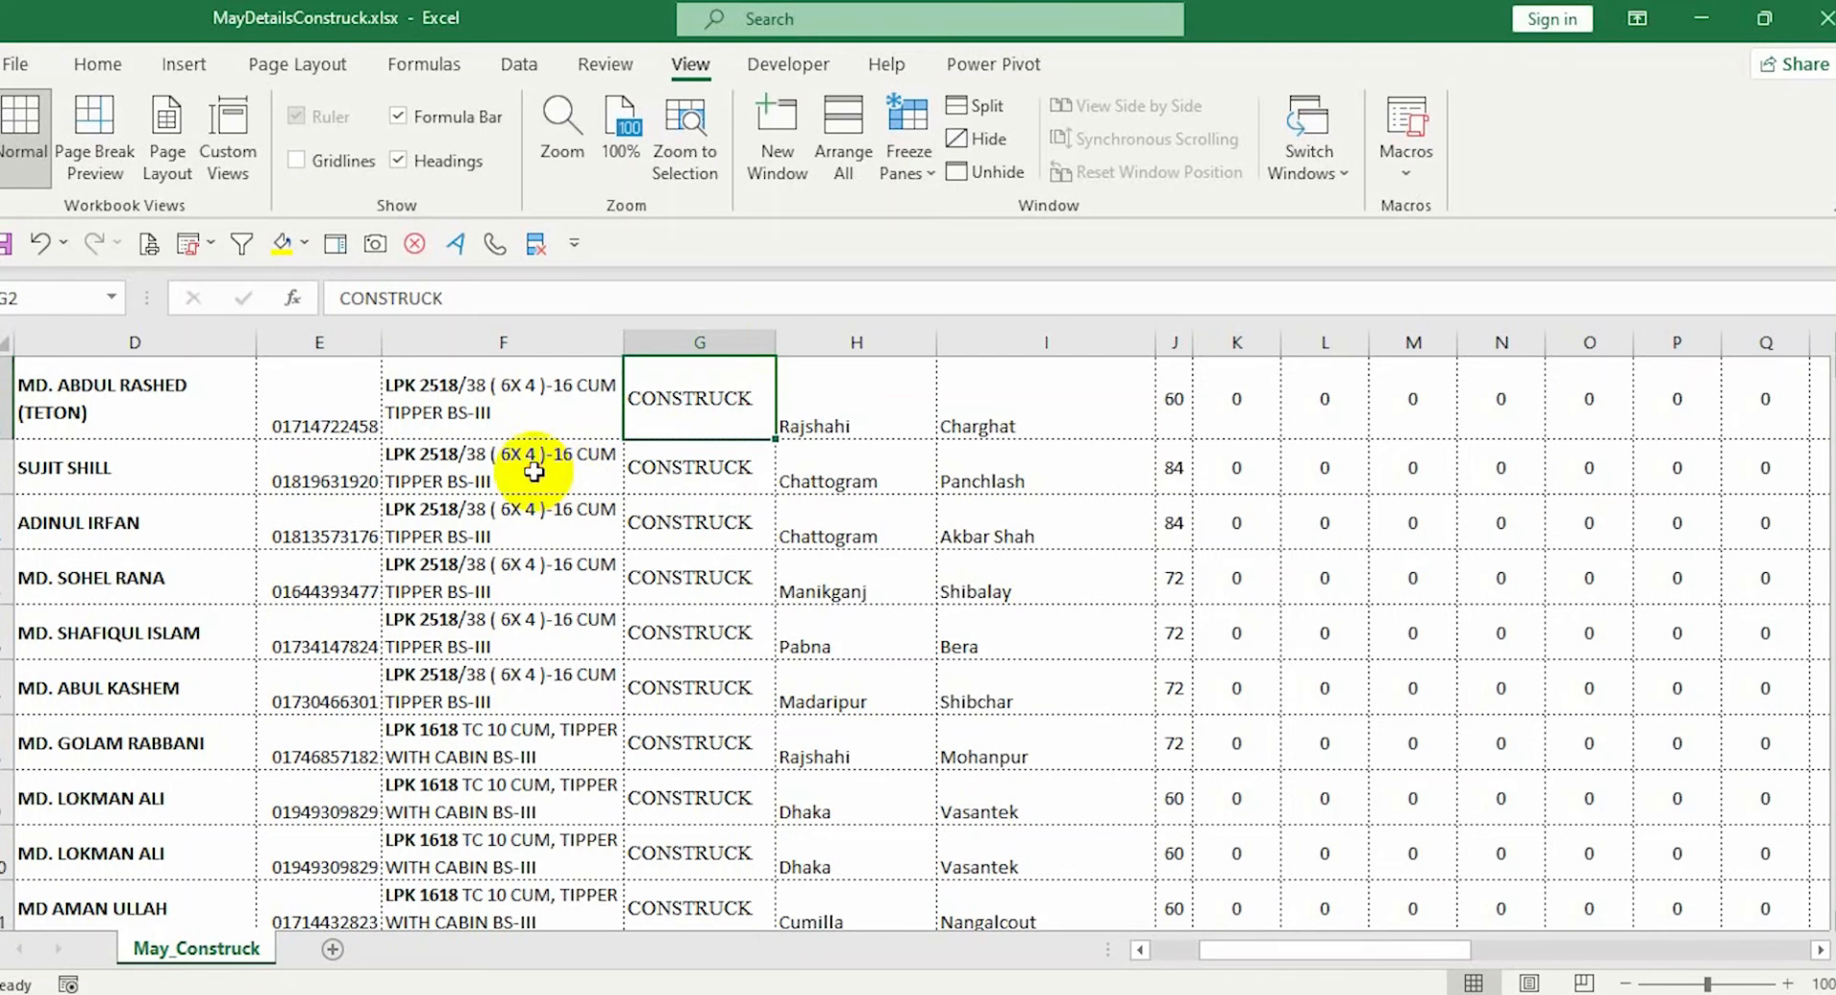
# Zoom to fit F2:J9, reset to 100%, then open the Zoom dialog
pyautogui.scroll(1, 529, 425)
pyautogui.moveTo(479, 468); pyautogui.dragTo(1176, 880)
pyautogui.click(666, 119)
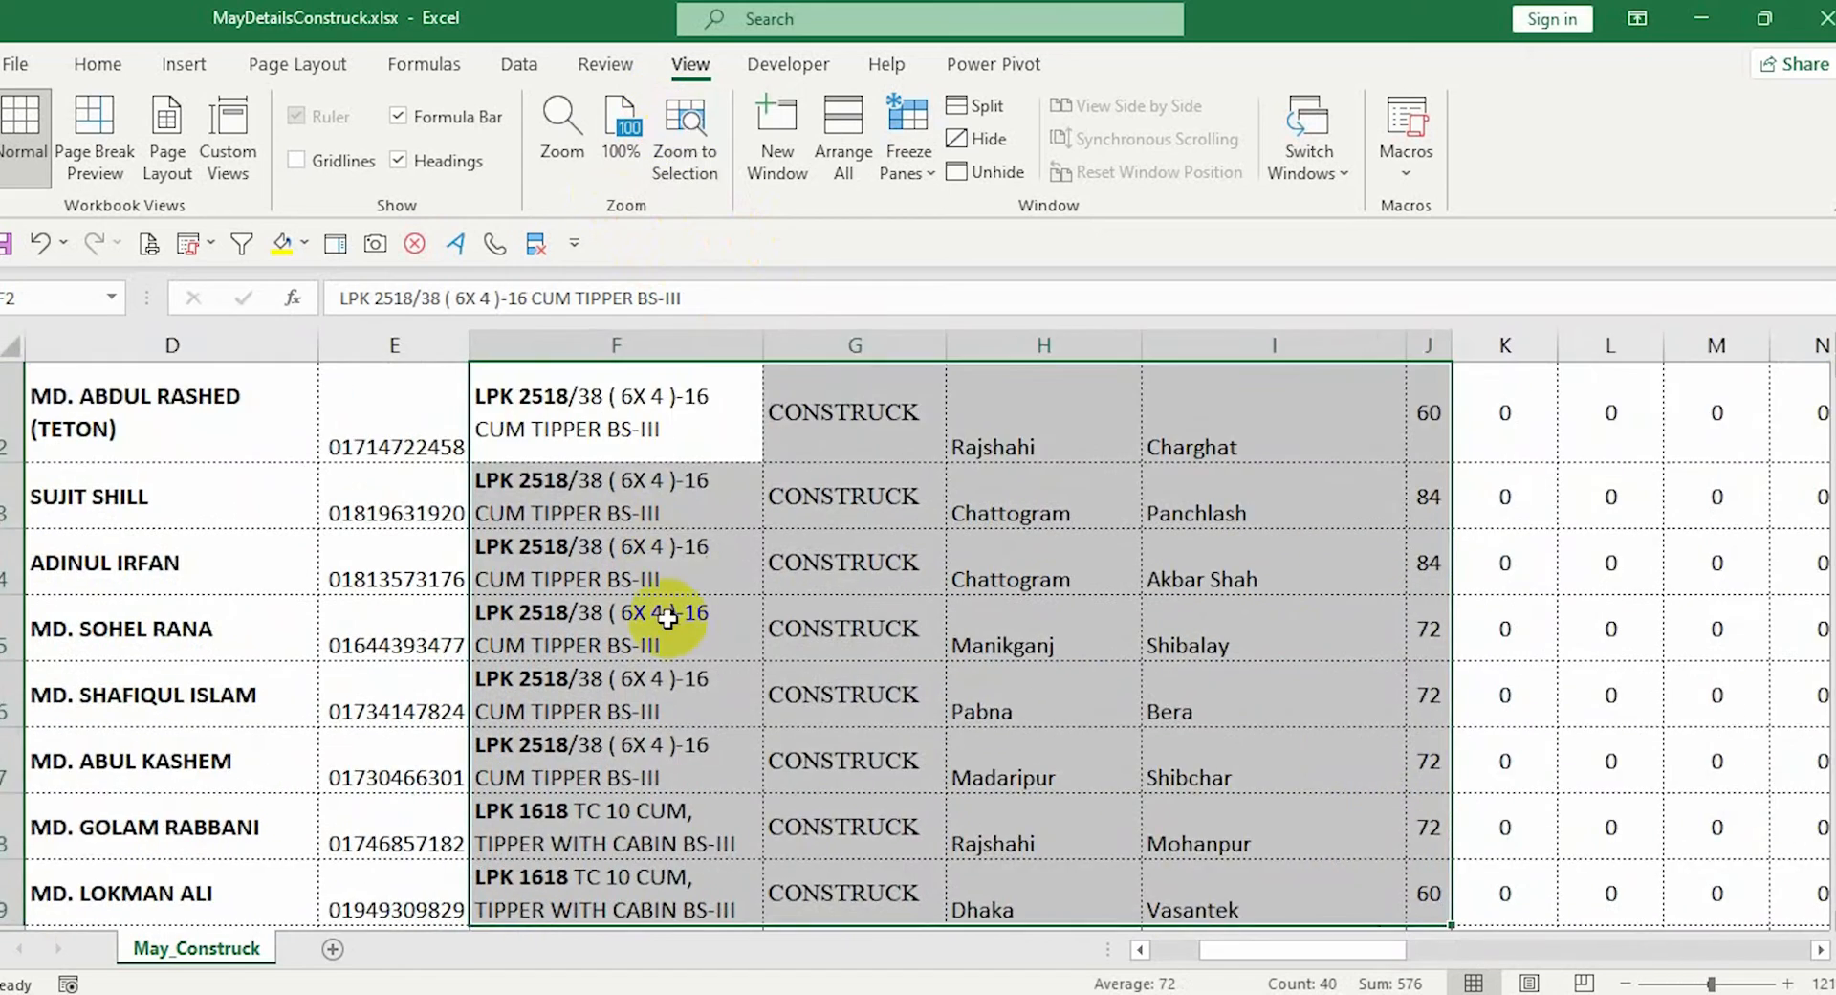
pyautogui.scroll(1, 656, 500)
pyautogui.click(593, 141)
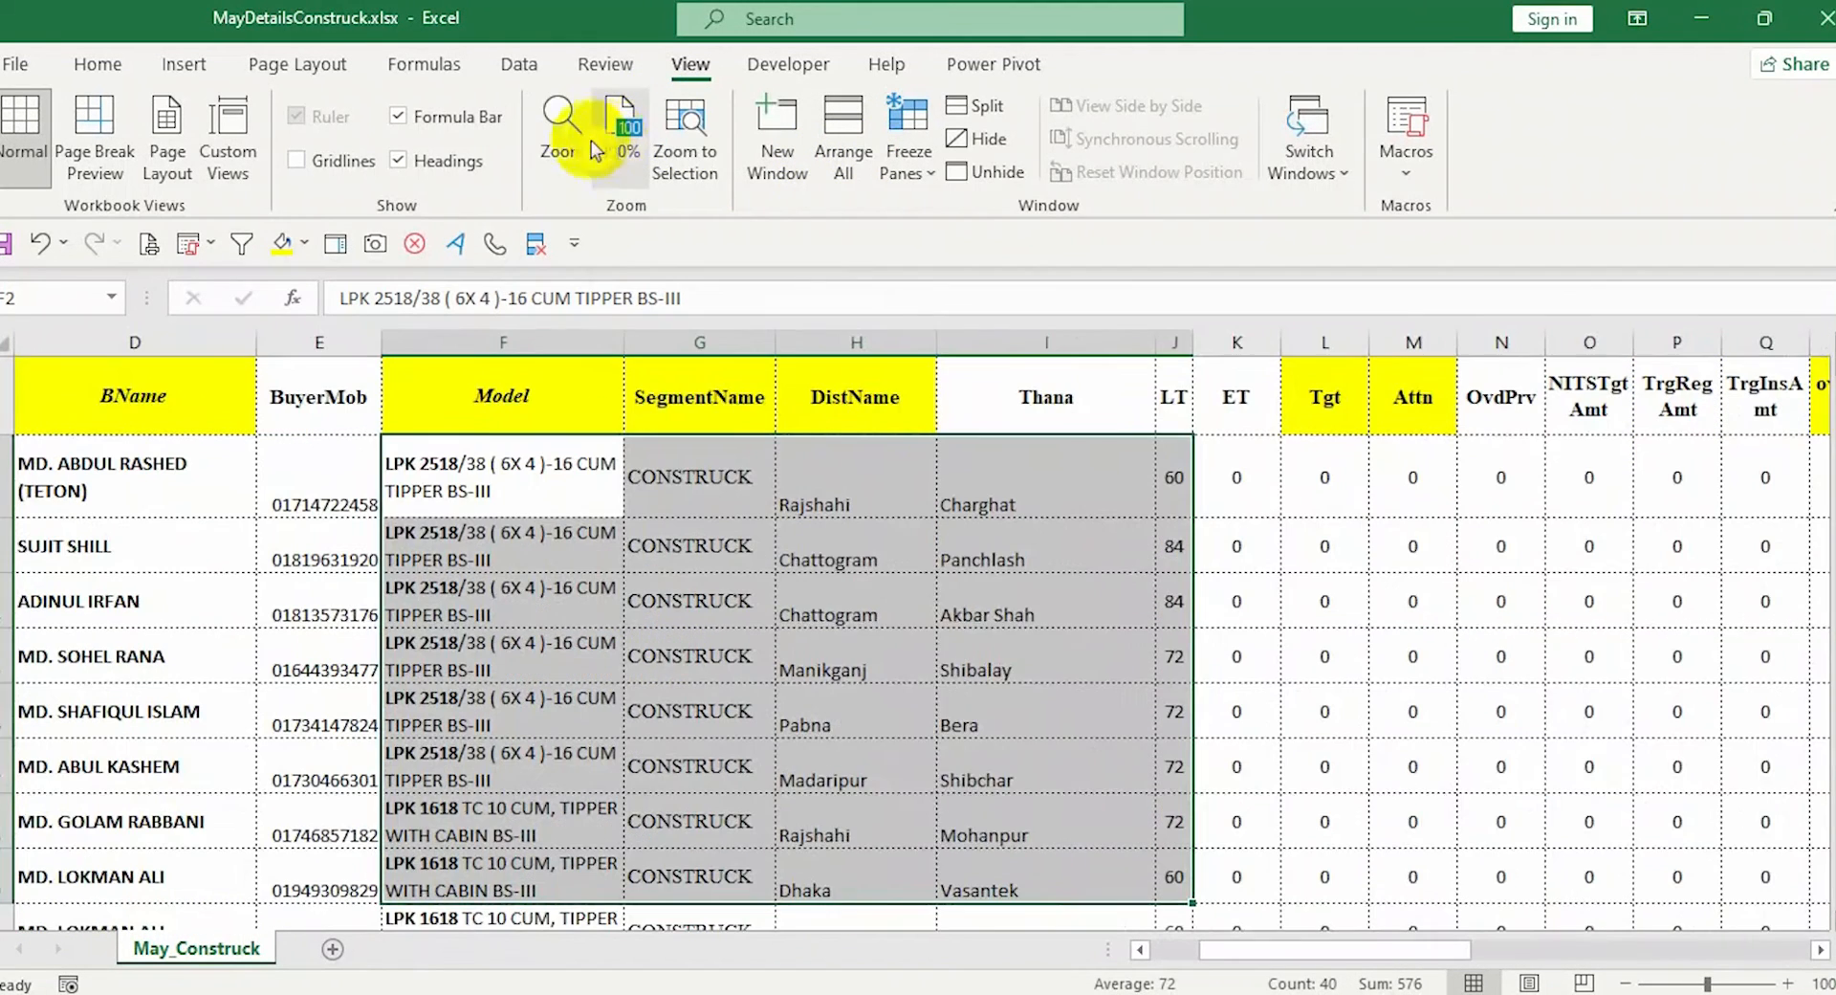
pyautogui.click(569, 142)
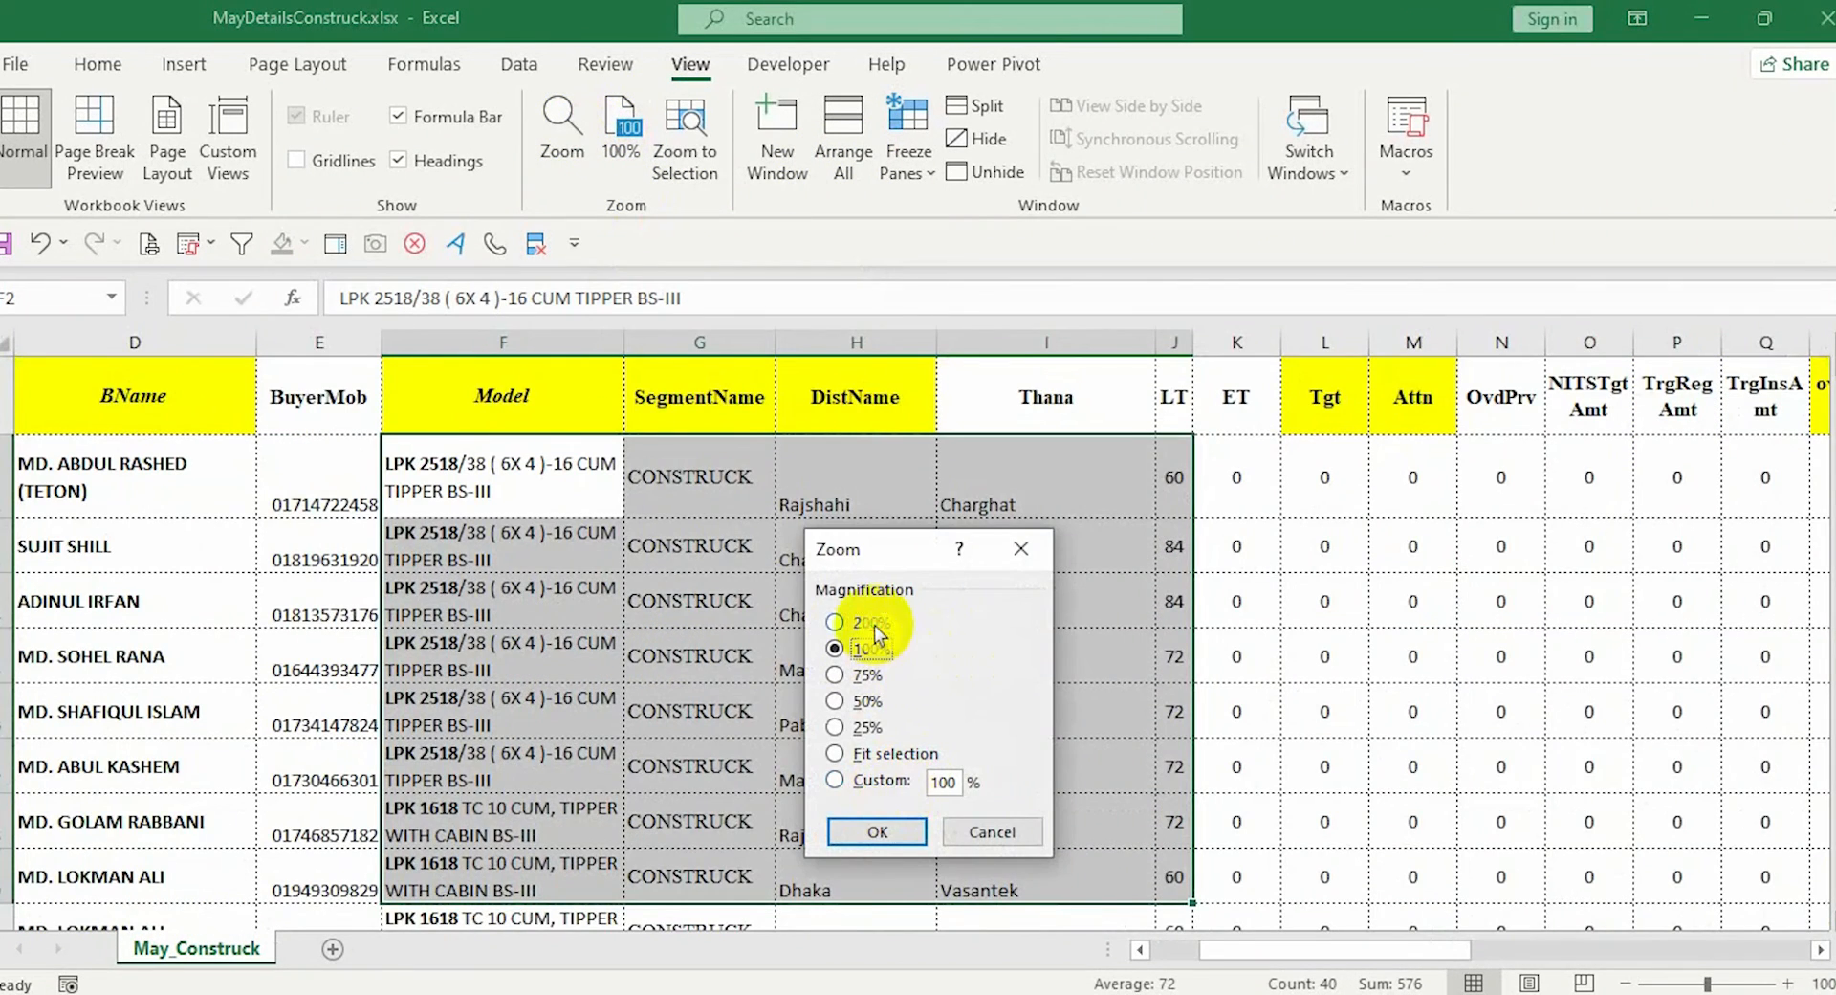